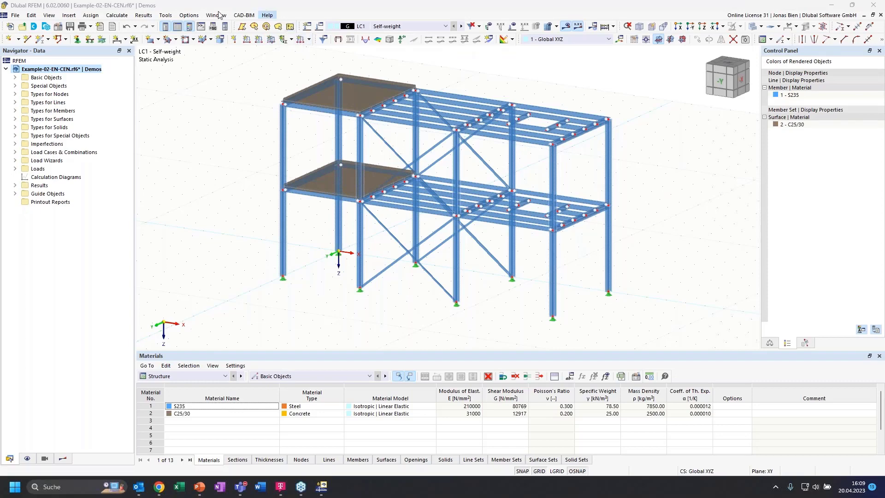
left_click(17, 15)
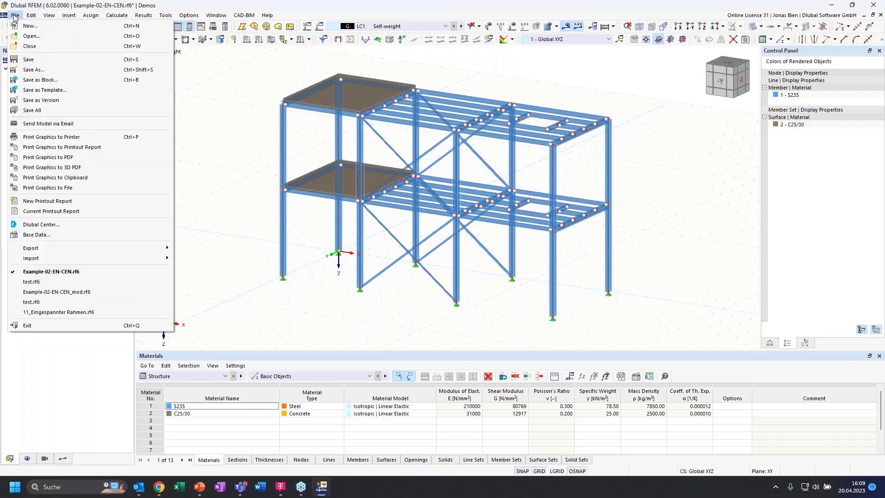
left_click(30, 16)
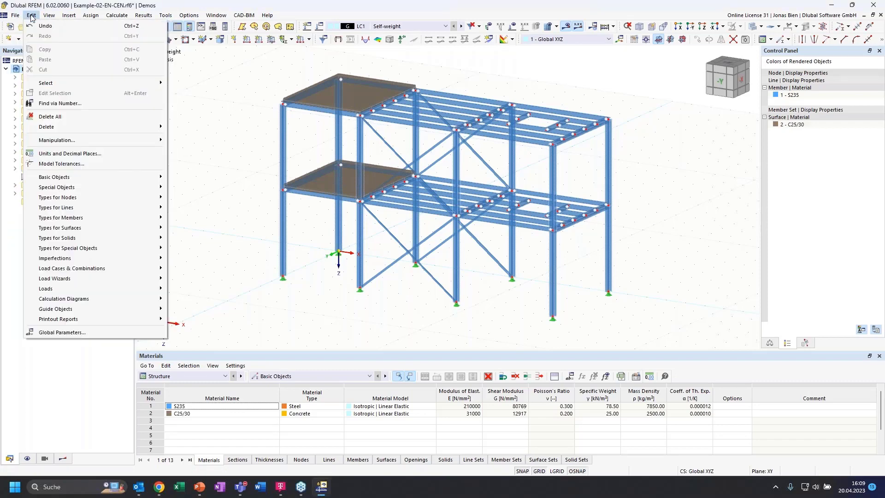
mouse_move(62, 18)
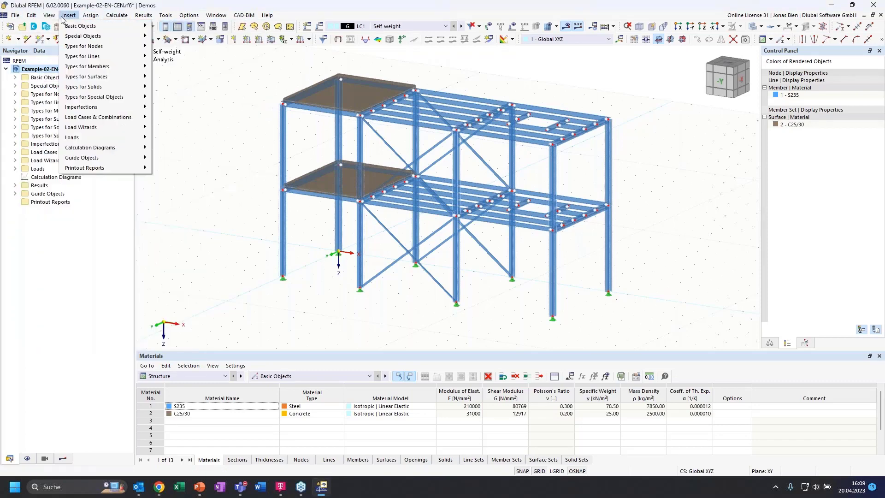
left_click(46, 17)
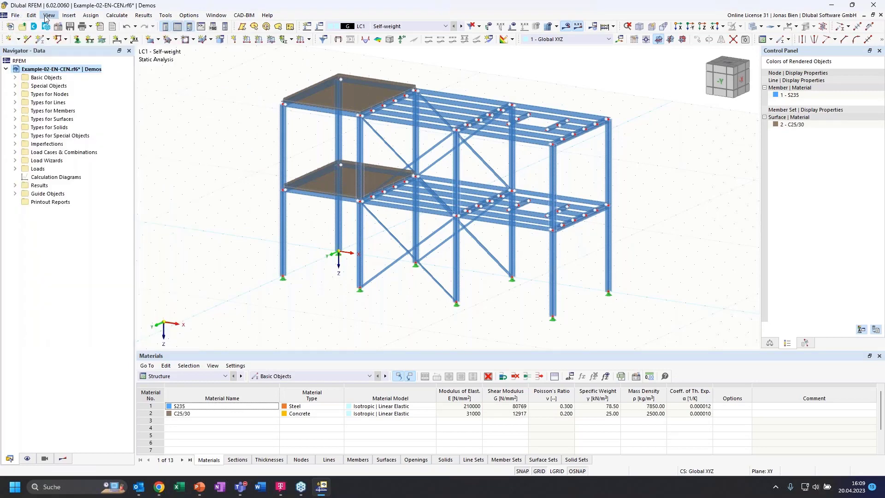
left_click(49, 16)
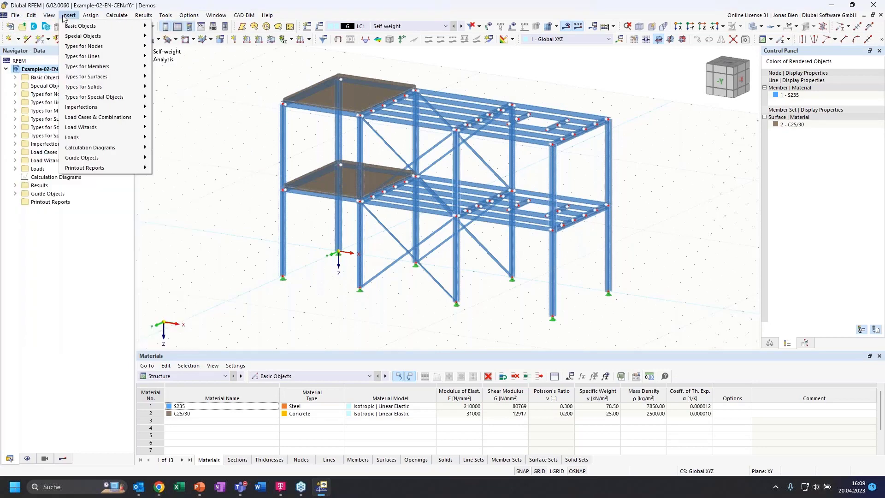
mouse_move(81, 18)
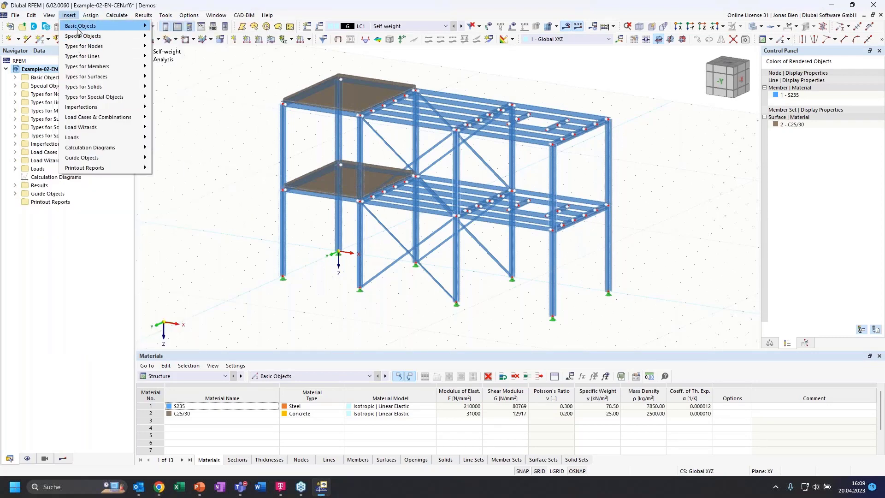
mouse_move(139, 27)
mouse_move(166, 66)
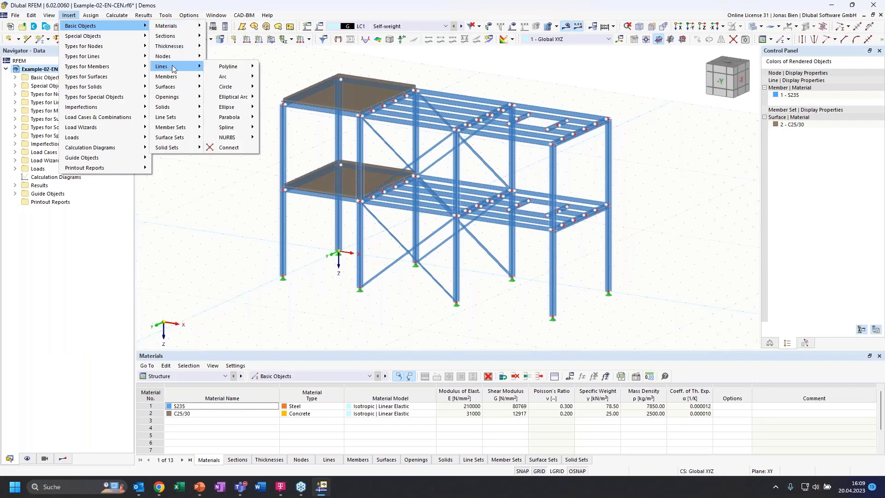
mouse_move(242, 89)
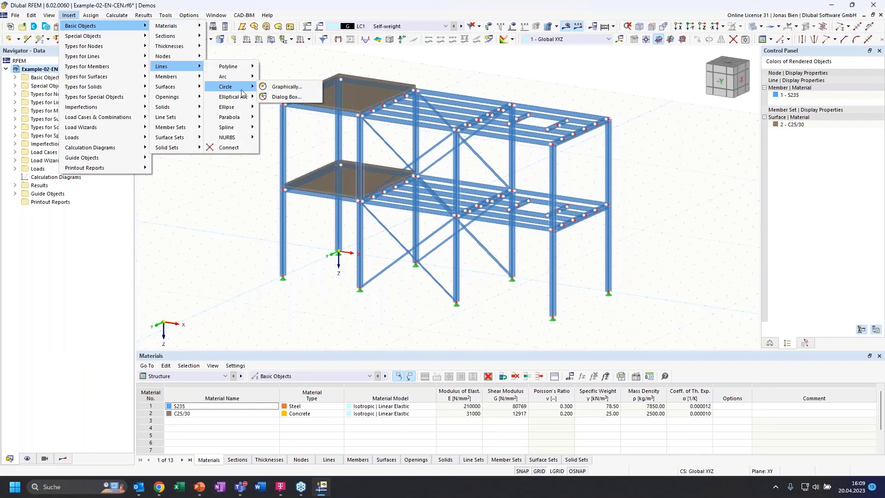
left_click(293, 96)
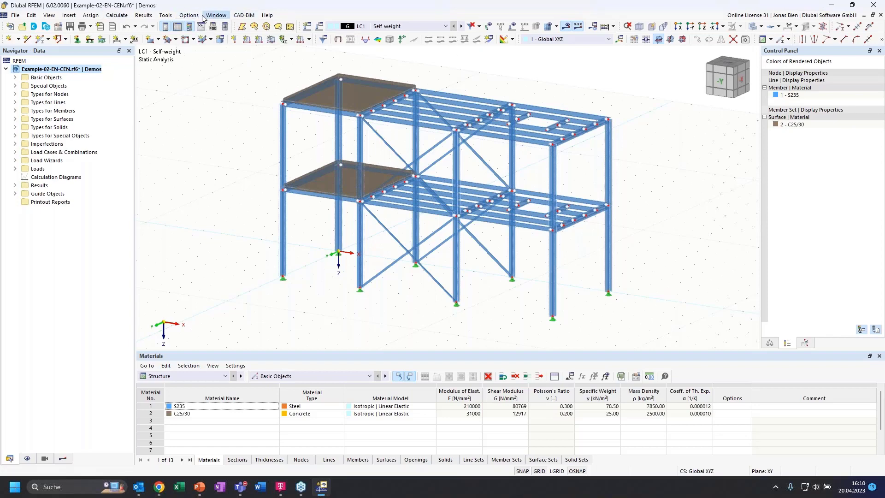
left_click(182, 17)
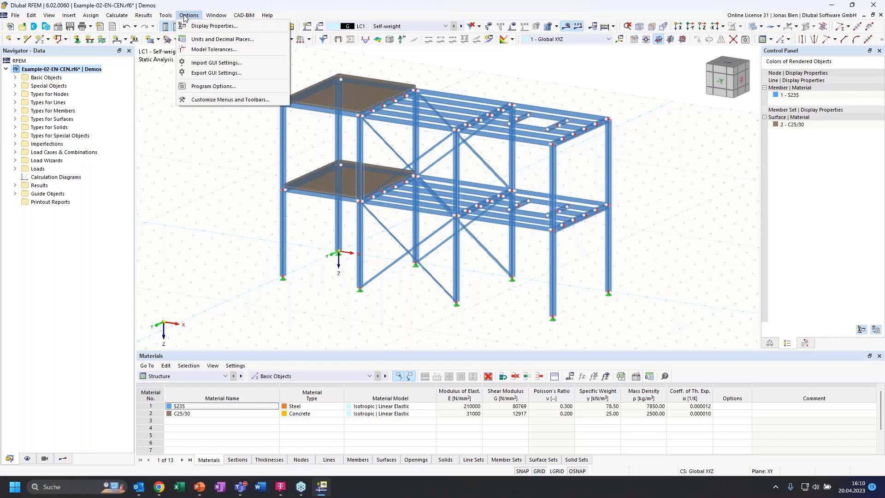
mouse_move(166, 16)
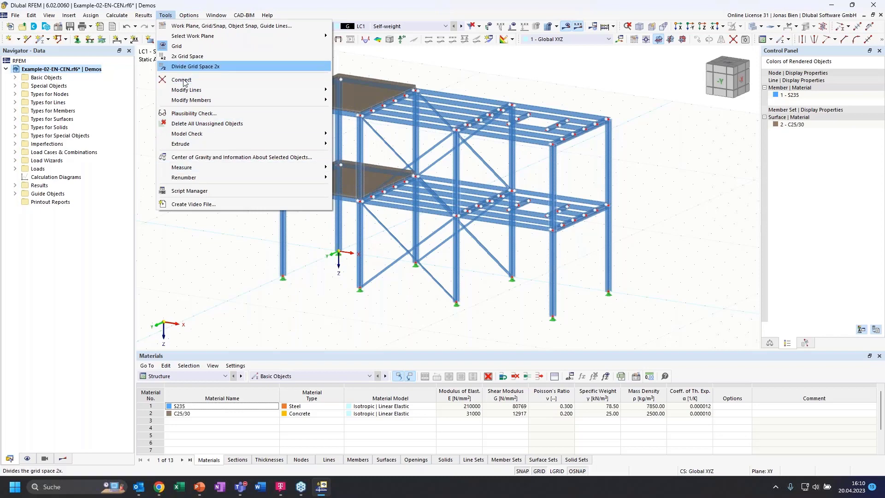
left_click(166, 15)
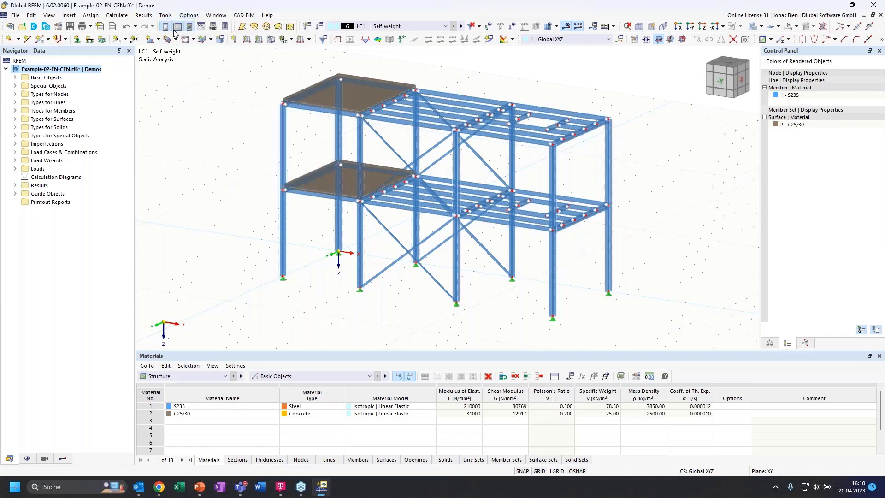
Review the selection colour settings in the display properties and close them without changes.
left_click(189, 14)
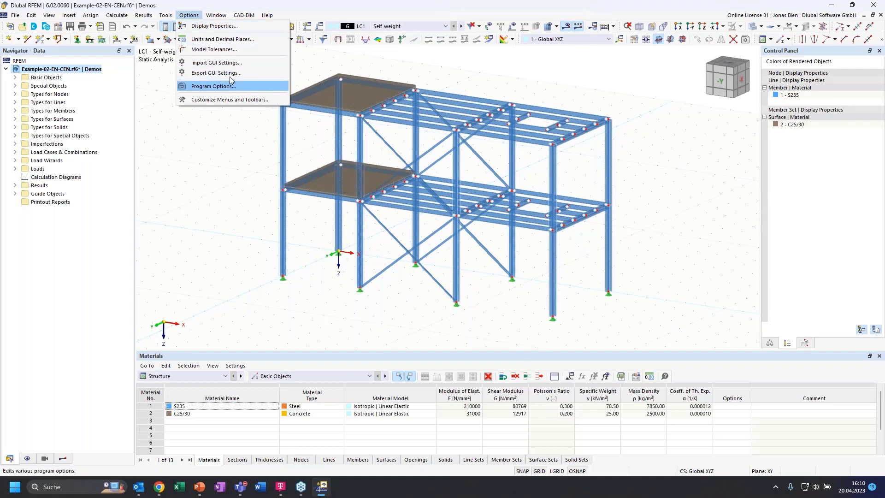
left_click(226, 27)
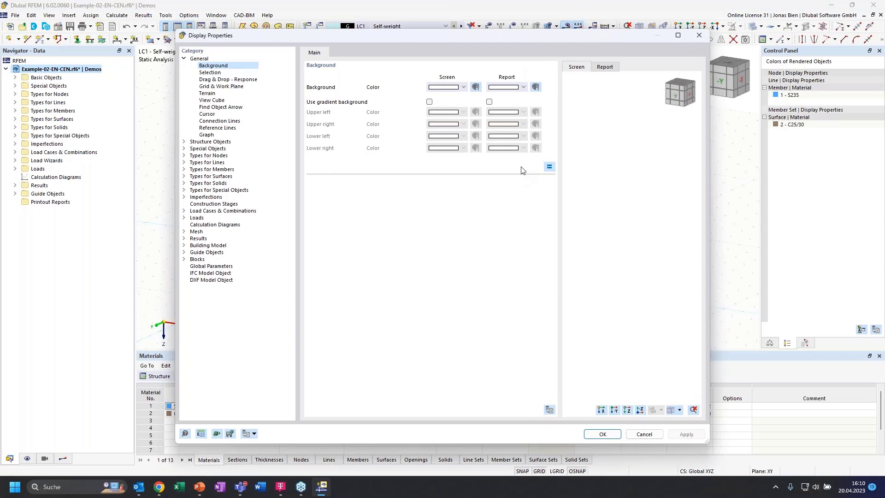
left_click(210, 73)
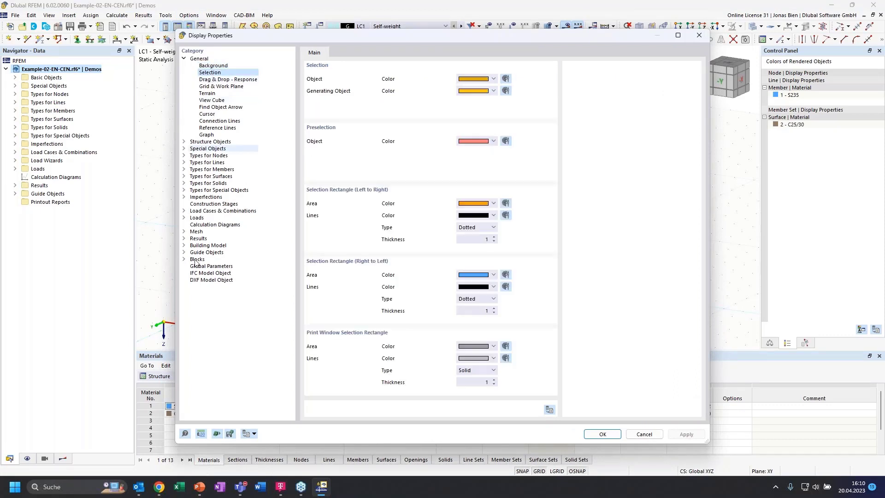
left_click(699, 37)
key("alt+o")
key("Down")
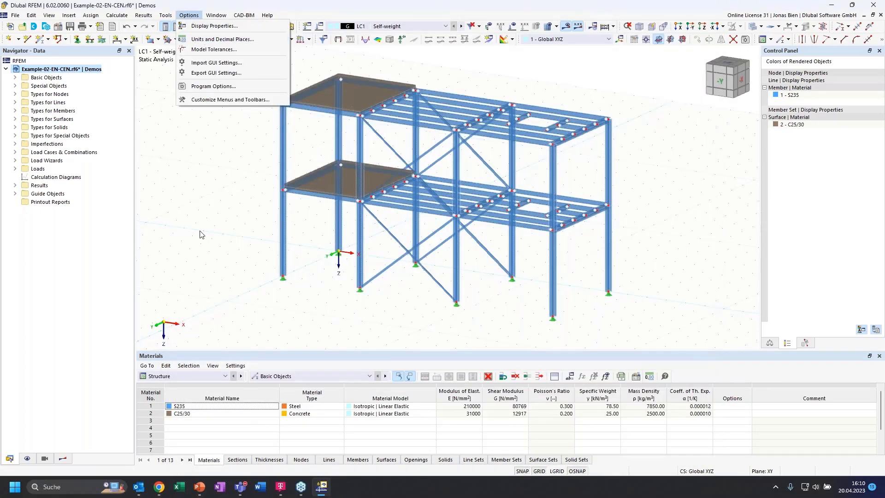
key("Escape")
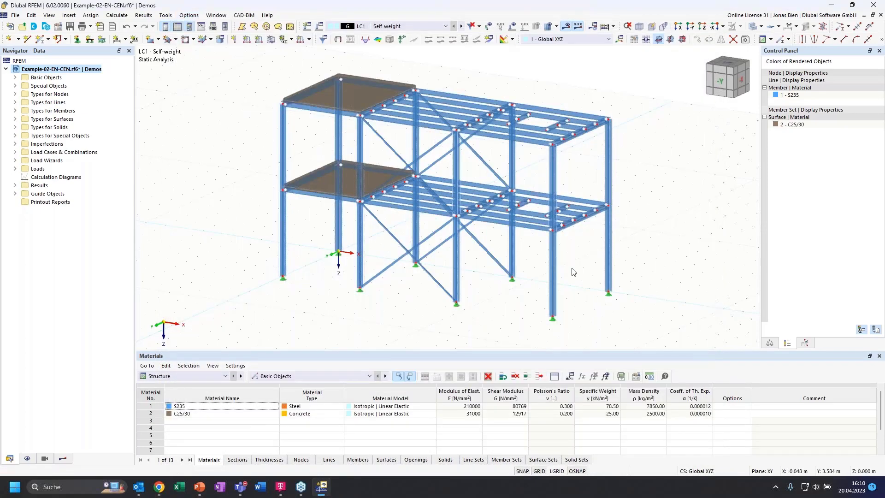
Review the background settings and the dark and white background presets in the display properties, leaving them unapplied.
left_click(189, 14)
left_click(215, 40)
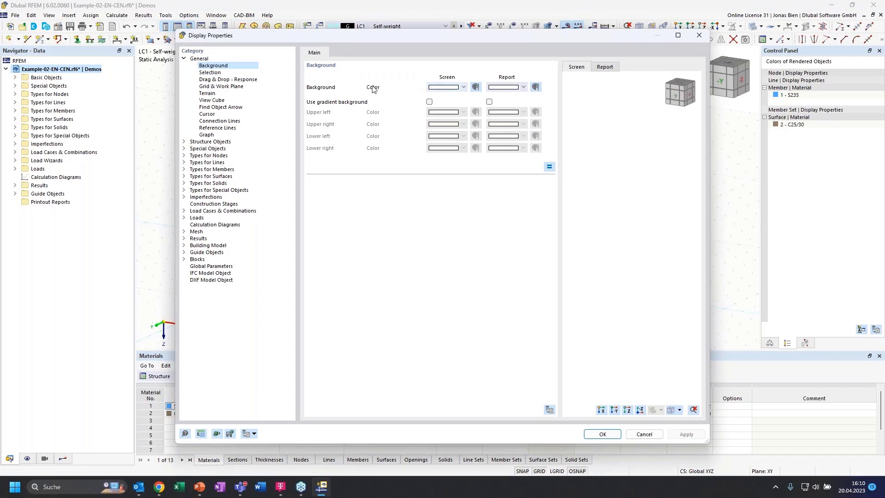
left_click(254, 434)
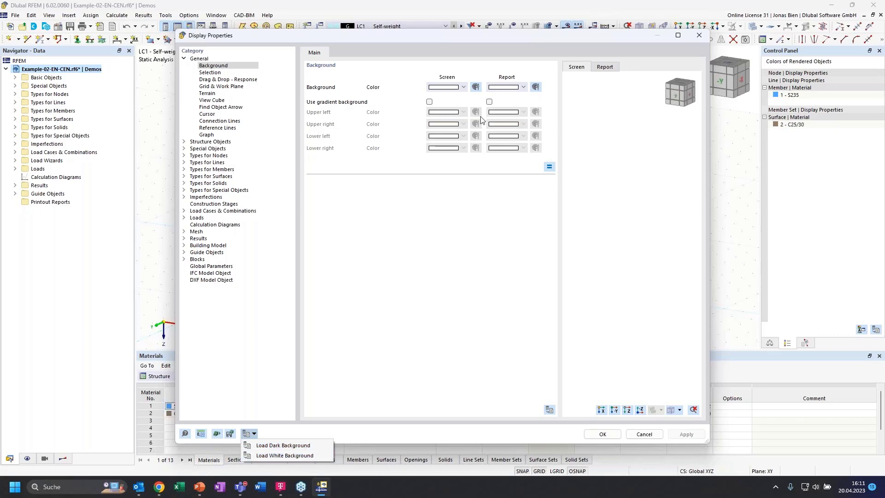
left_click(436, 240)
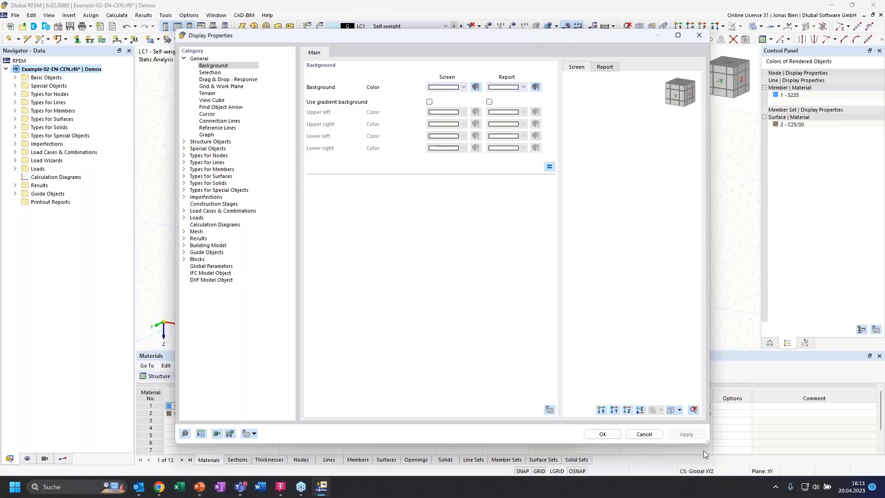
left_click(645, 435)
Review the program options and settings, including the list of available program languages, and close them without changes.
left_click(189, 15)
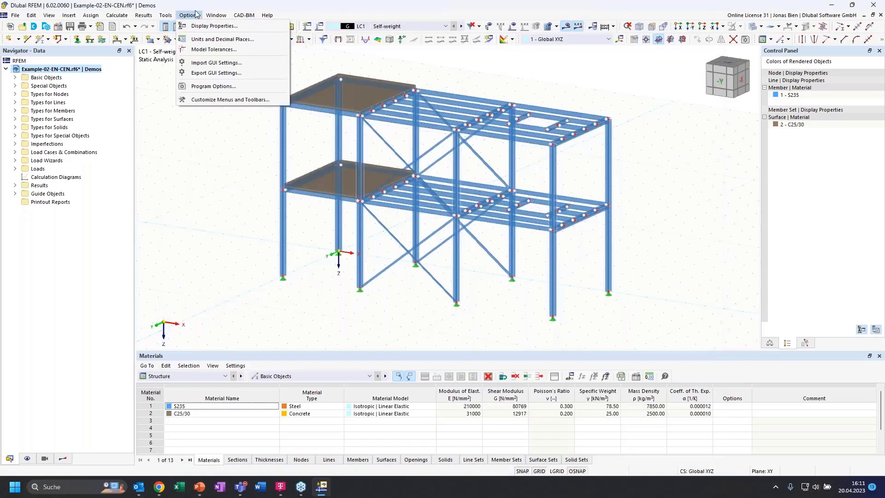
left_click(214, 87)
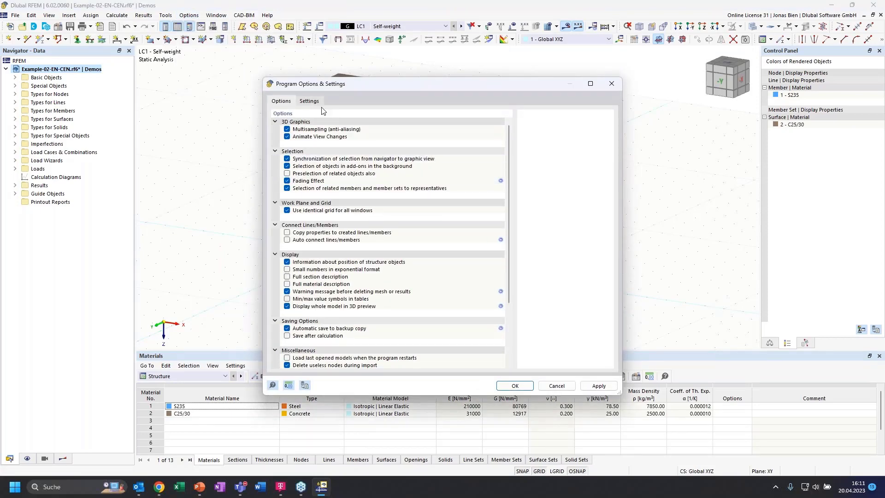
left_click(309, 101)
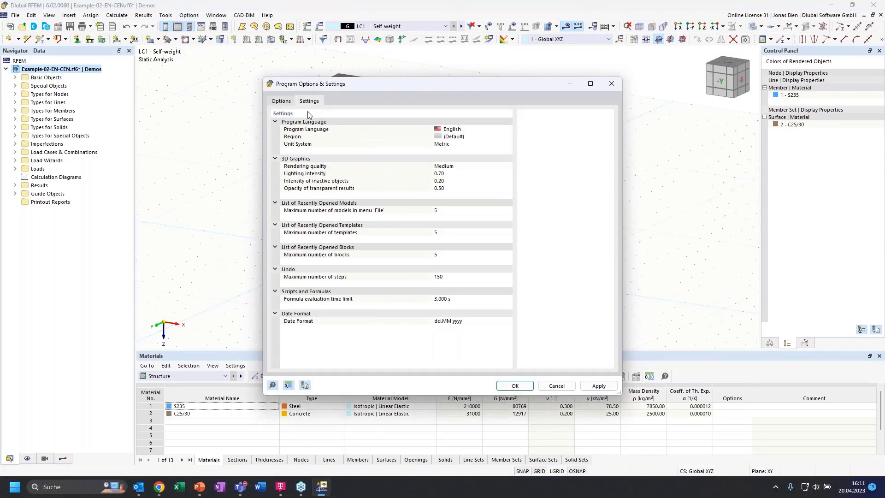
left_click(474, 129)
left_click(509, 129)
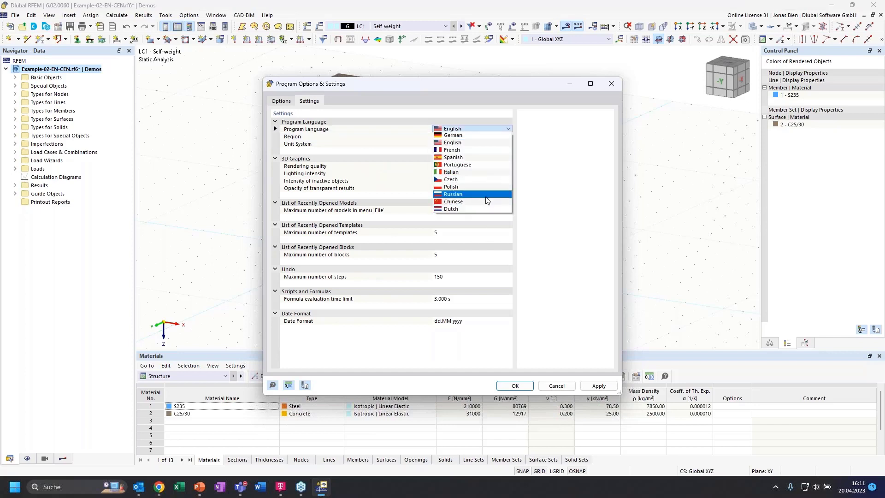
left_click(480, 128)
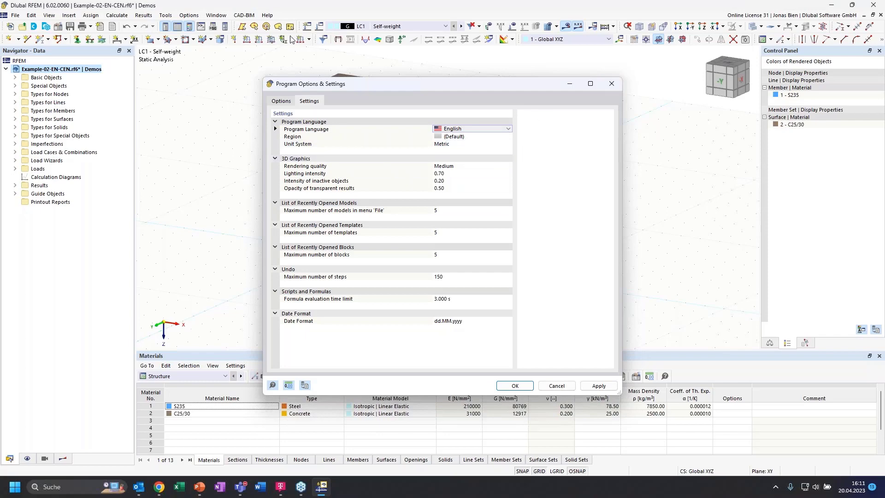
left_click(612, 83)
Review the units and decimal places for sections, model, loads, imperfections, dimensions and static analysis, and close without changes.
left_click(215, 15)
mouse_move(197, 16)
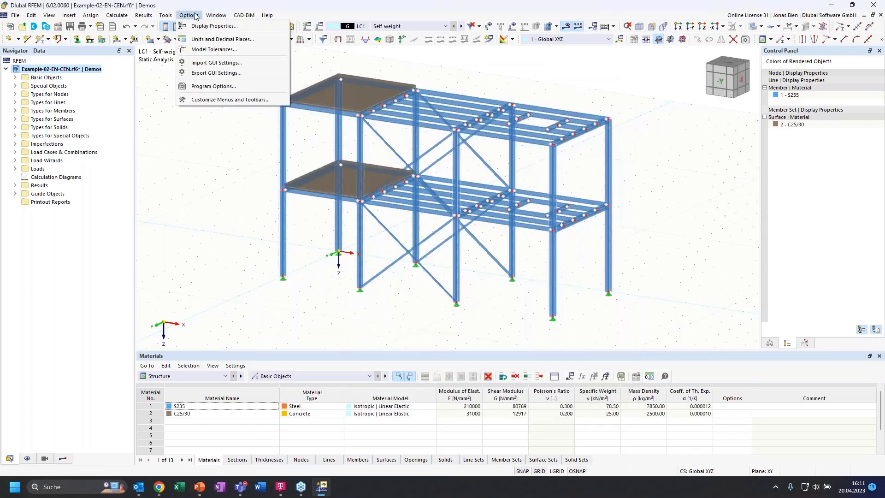
left_click(199, 39)
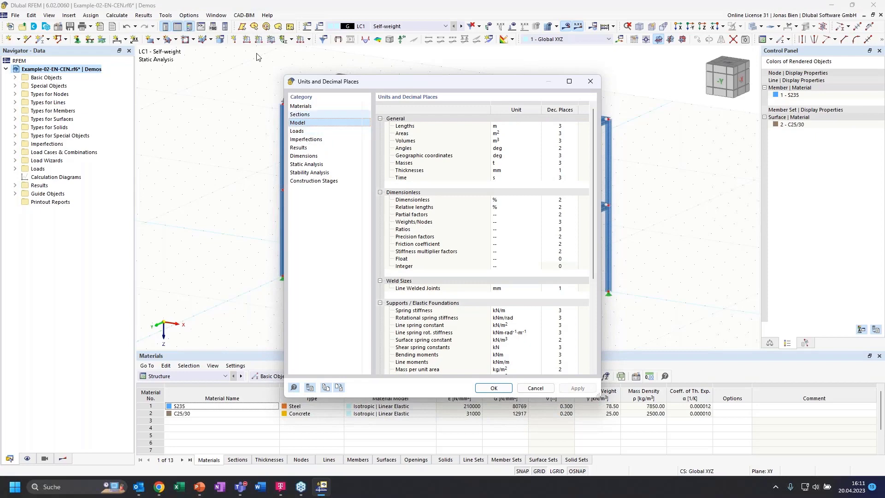
left_click(591, 81)
left_click(190, 15)
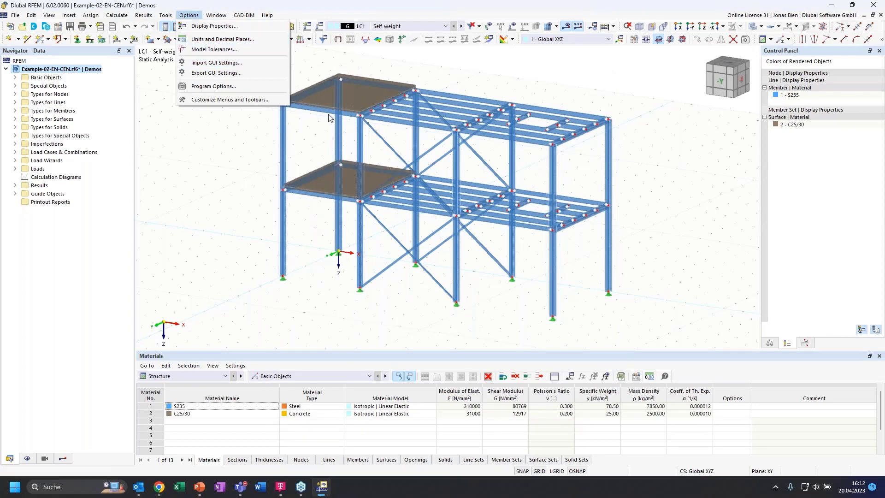
left_click(209, 39)
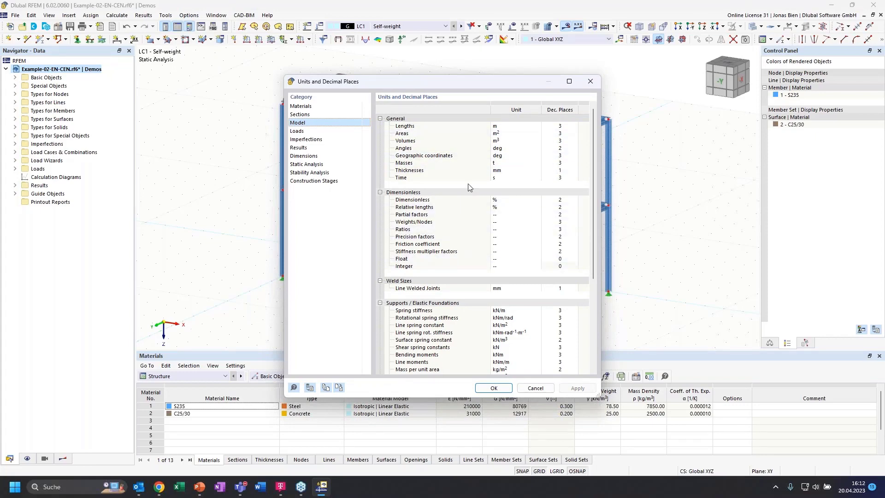
left_click(299, 114)
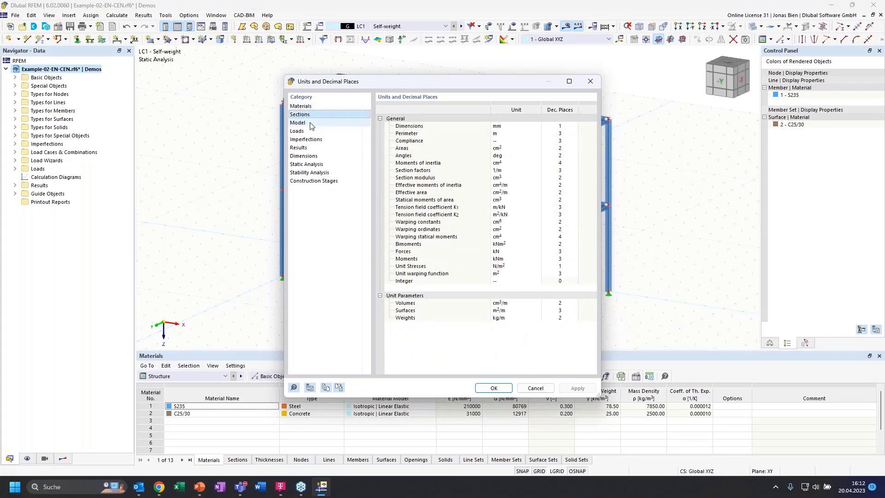
left_click(310, 124)
left_click(313, 132)
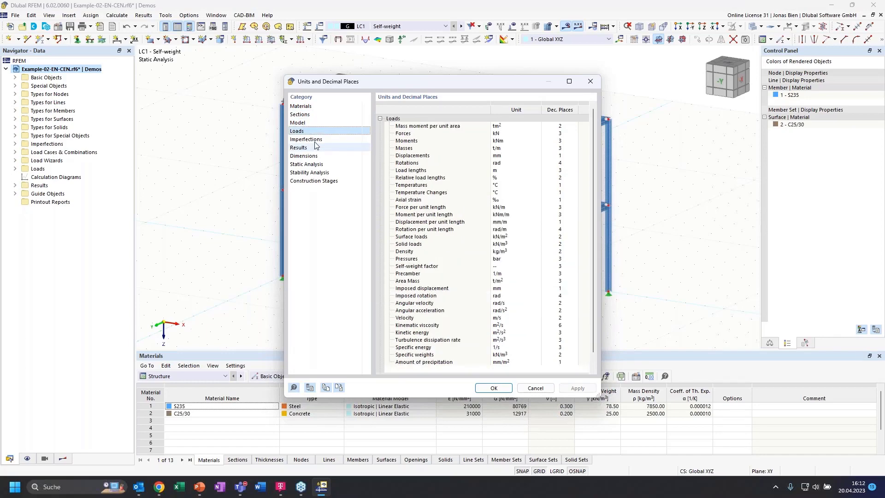
left_click(313, 140)
left_click(305, 156)
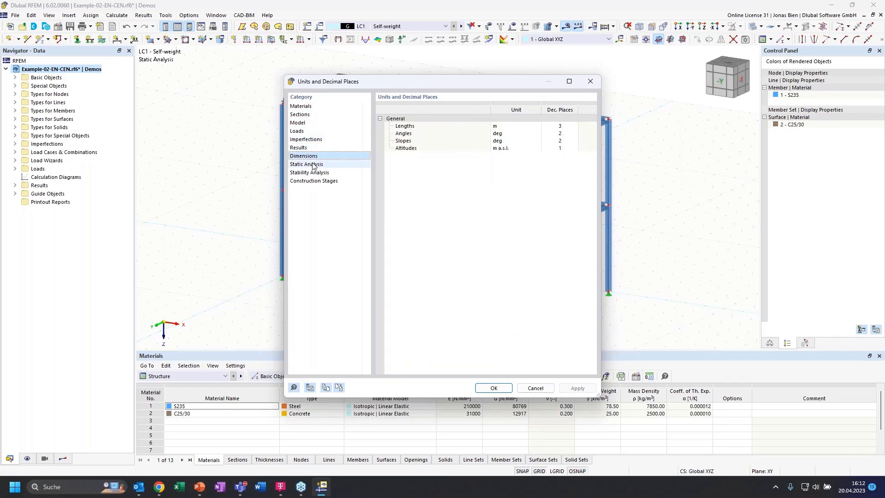
left_click(306, 164)
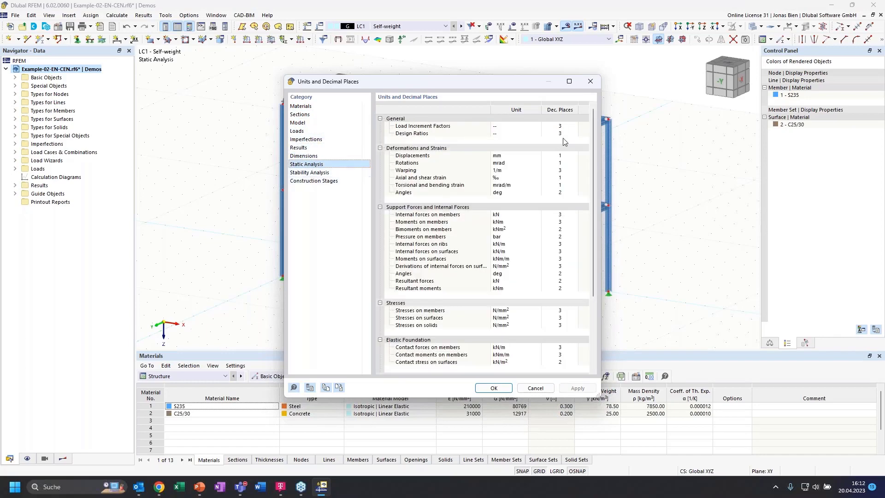
left_click(591, 83)
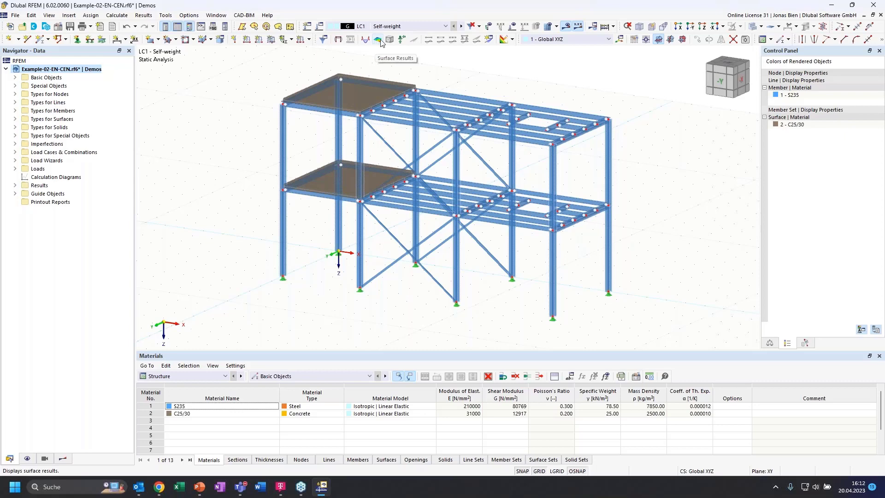
Show the loads of load case LC1 Self-weight on the structure.
left_click(513, 28)
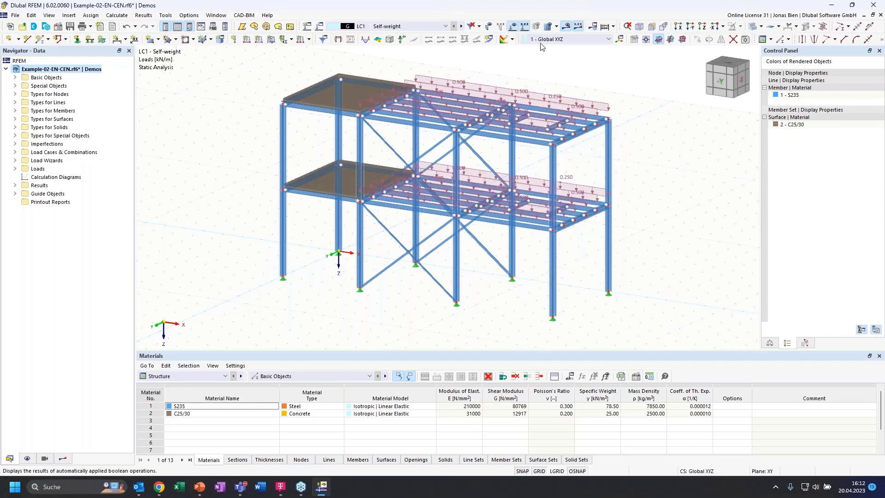
Hide the loads and view the model from the -Y face, a +Z/-Y edge and a cube corner, ending with an oblique 3D view.
left_click(513, 29)
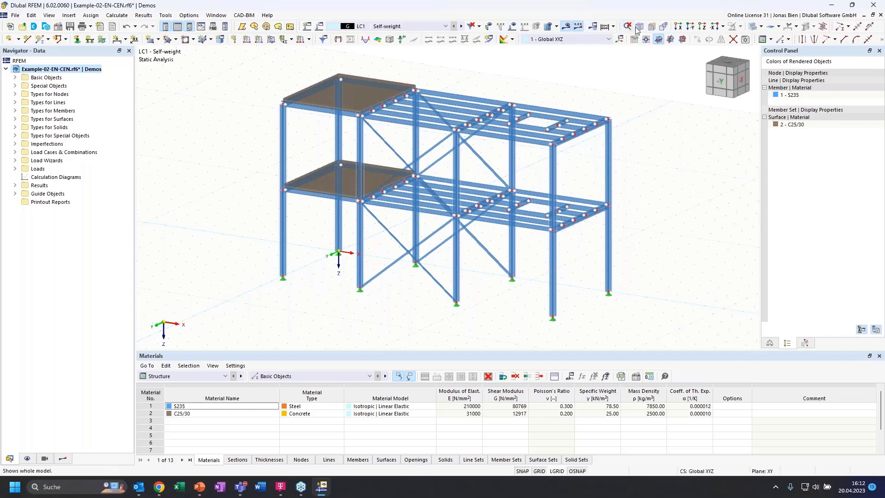
left_click(679, 27)
left_click(691, 27)
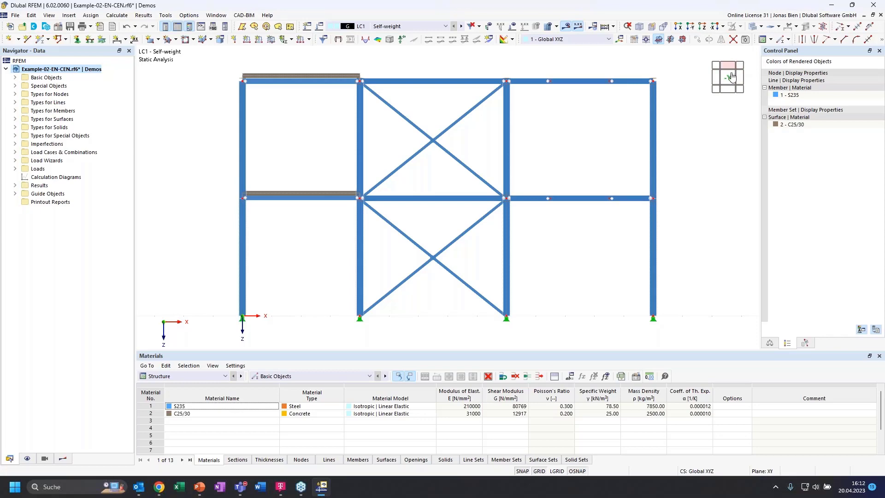
left_click(734, 69)
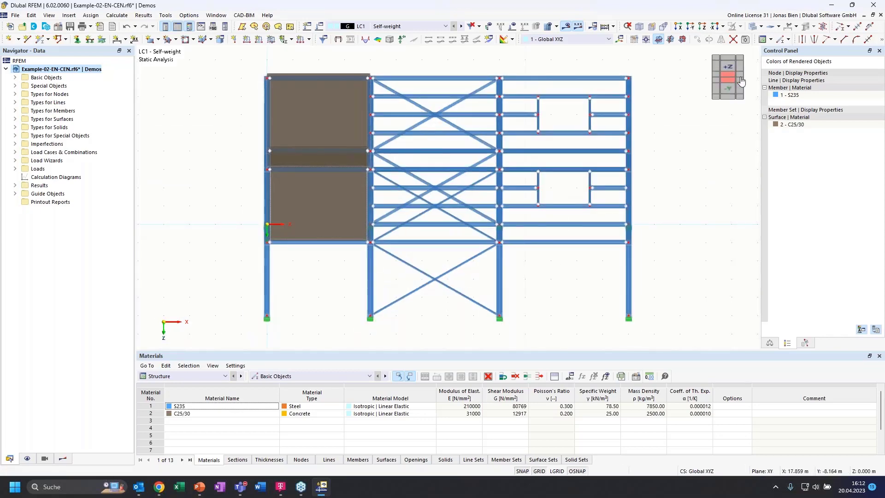
left_click(741, 79)
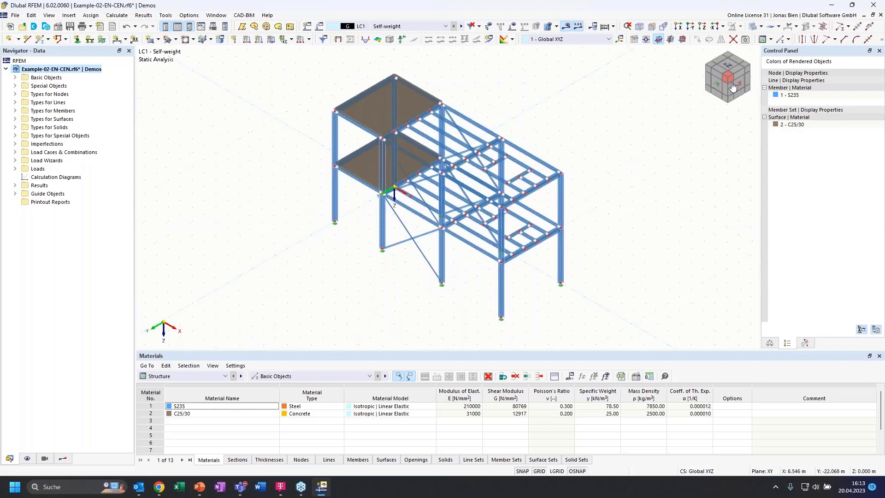
left_click_drag(731, 77, 749, 77)
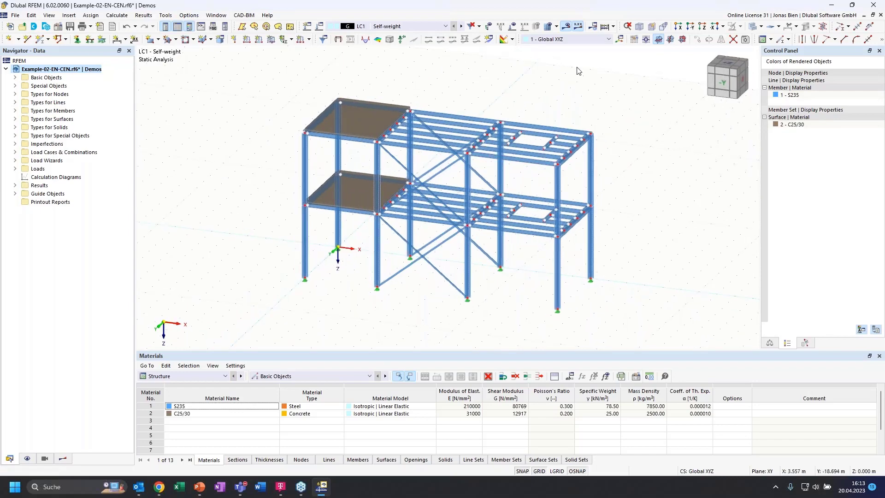
Compare the wireframe and opaque solid displays of the model, ending with the transparent solid display.
left_click(753, 28)
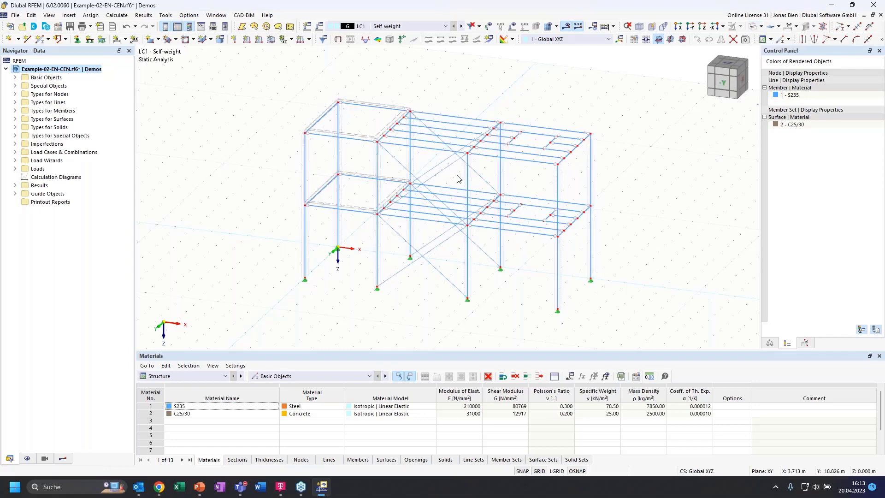
scroll(458, 177, "up", 3)
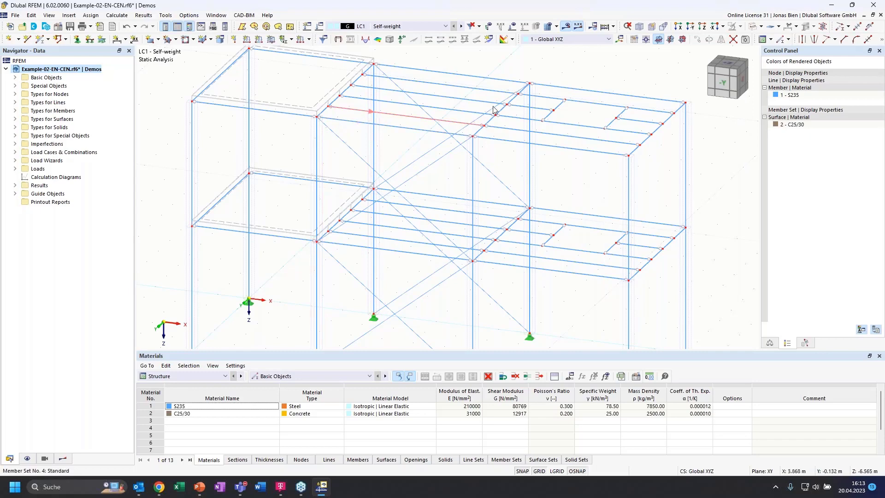
left_click(750, 28)
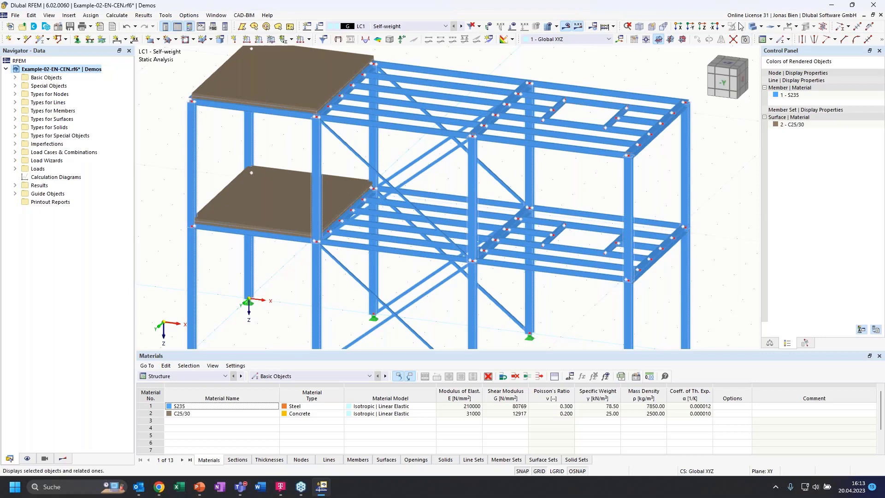
left_click(752, 27)
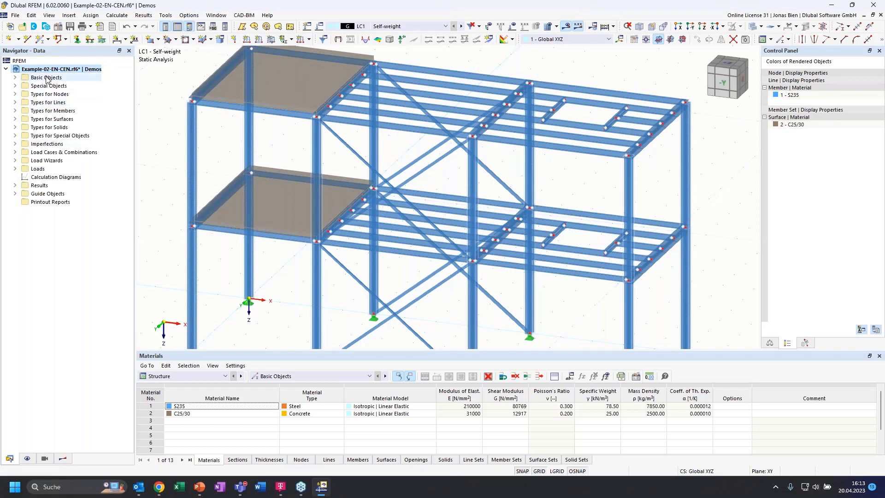
Examine the model's basic objects in the navigator, including the lists of materials, sections and nodes.
left_click(15, 77)
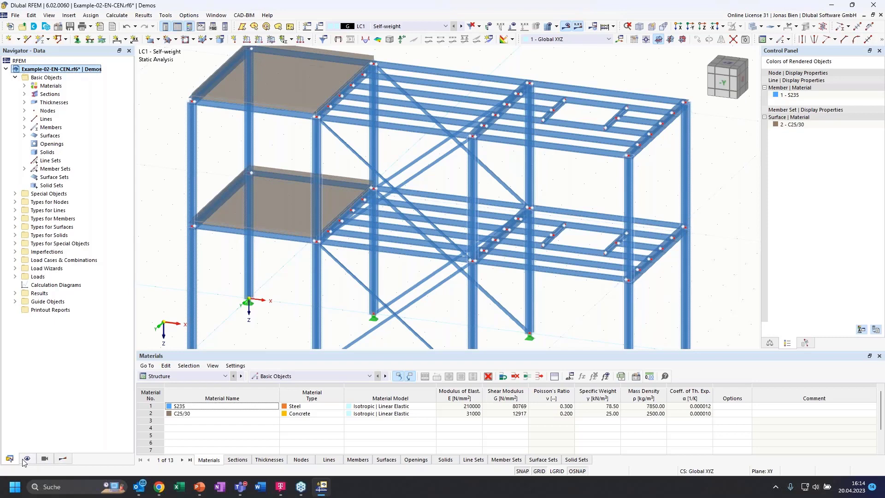
left_click(25, 86)
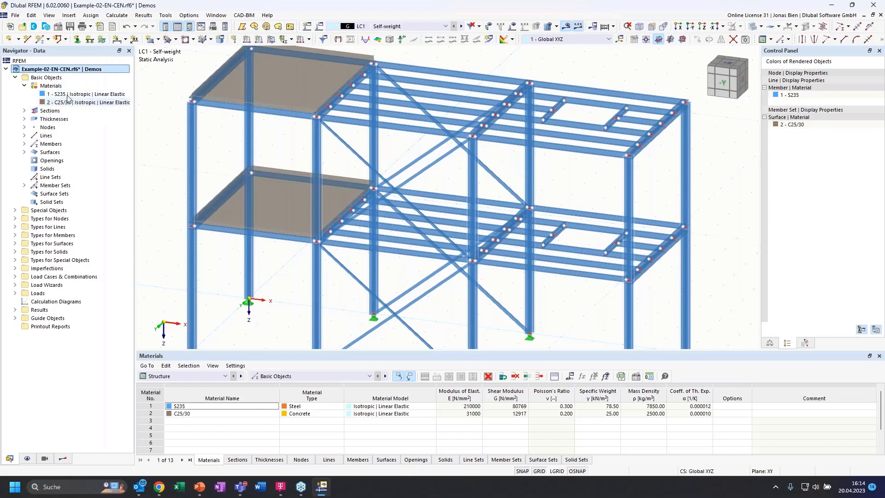
left_click(24, 110)
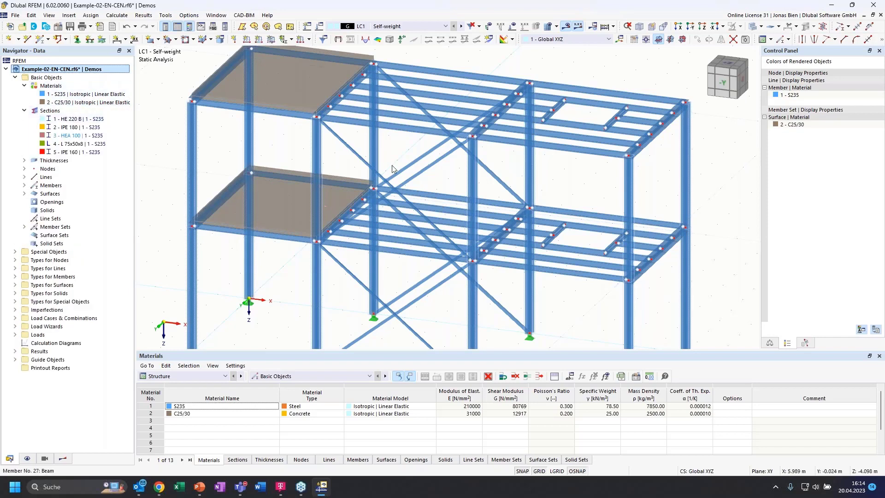
scroll(414, 162, "down", 2)
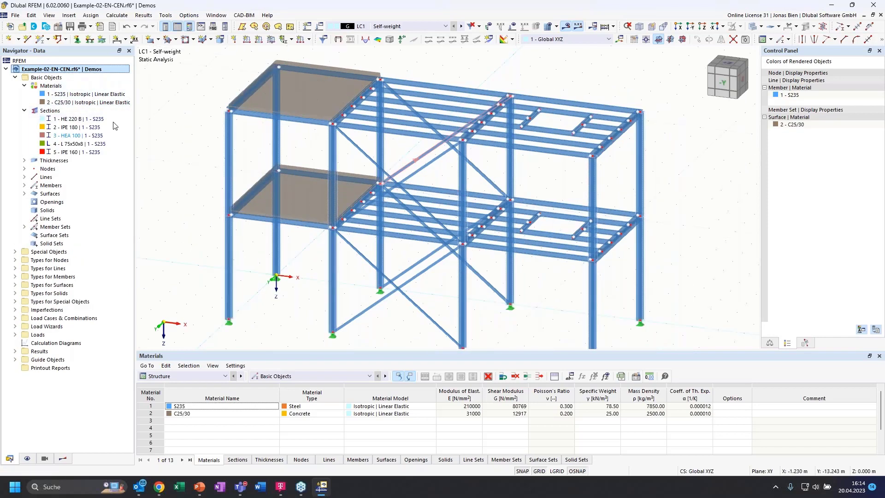
left_click(25, 168)
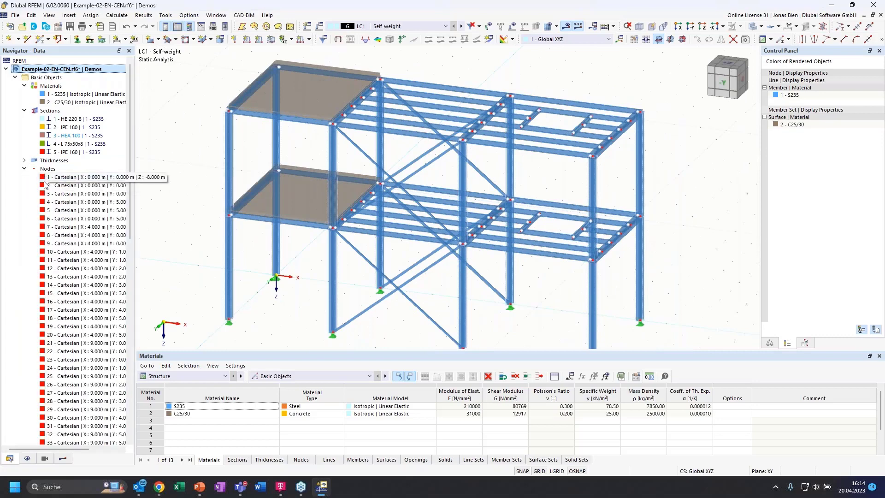
left_click(24, 169)
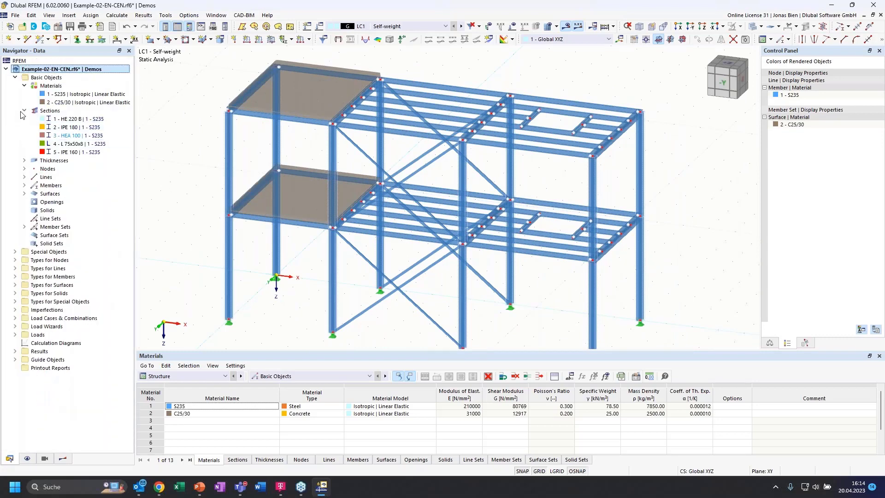
Highlight the objects using S235, C25/30 and section L 75x50x8 in the model, and collapse the materials and sections lists.
left_click(64, 95)
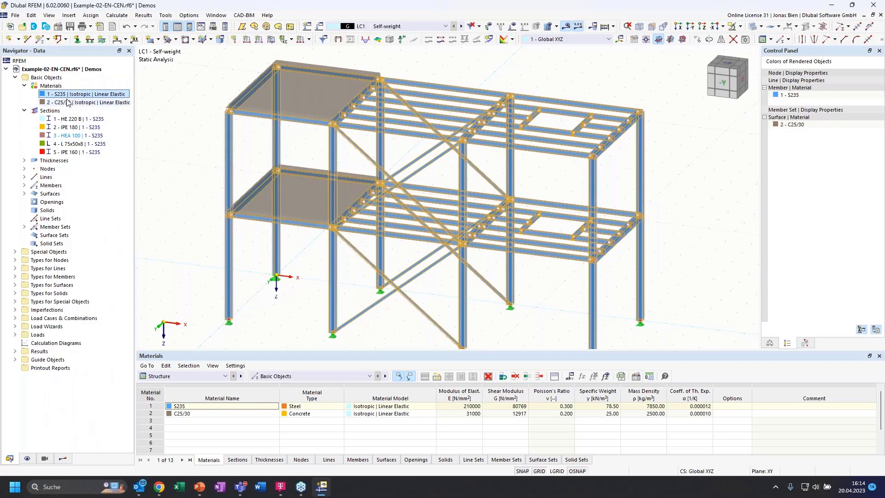
left_click(79, 103)
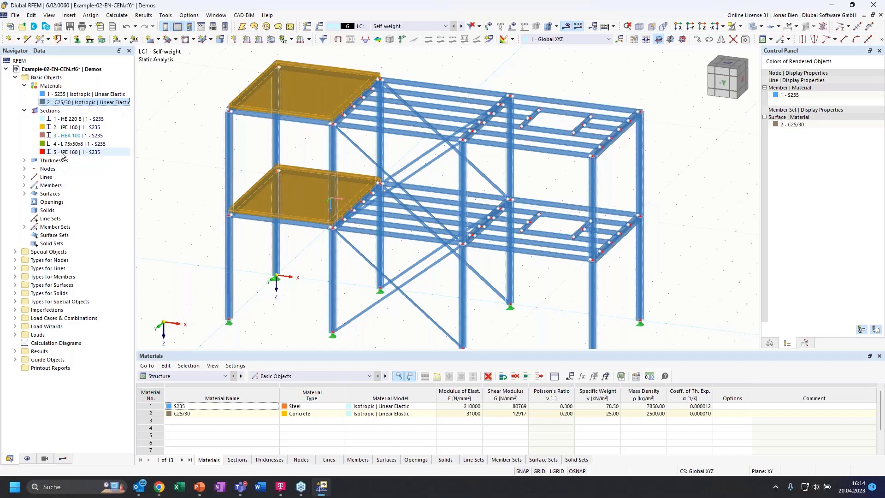
left_click(76, 144)
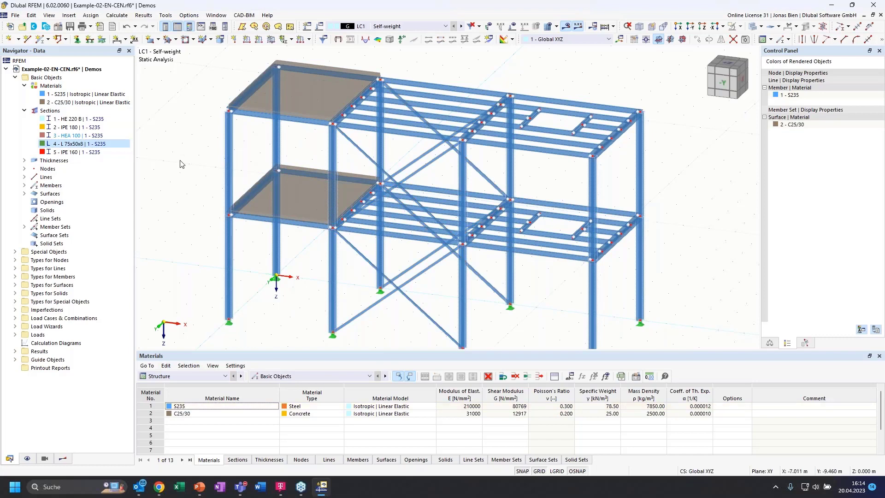
left_click(24, 86)
left_click(24, 94)
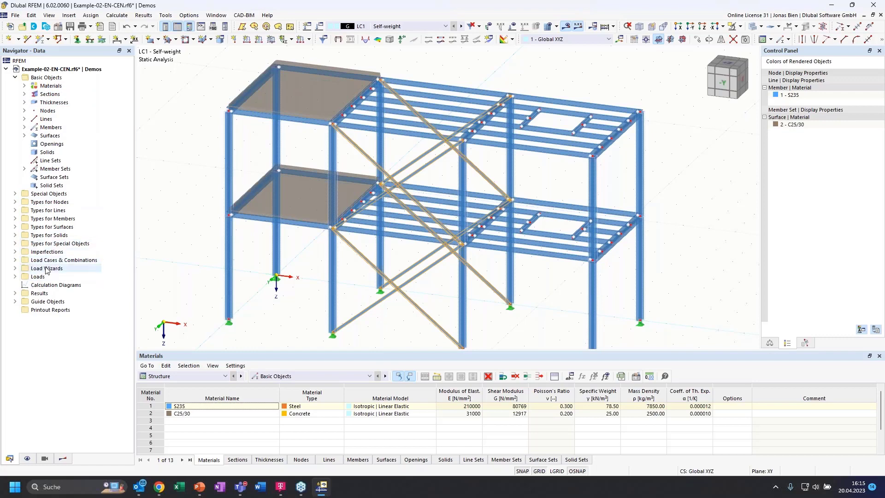
Review the navigator contents of load wizards, load cases and combinations, and imperfections, and collapse all these groups and the basic objects.
left_click(15, 268)
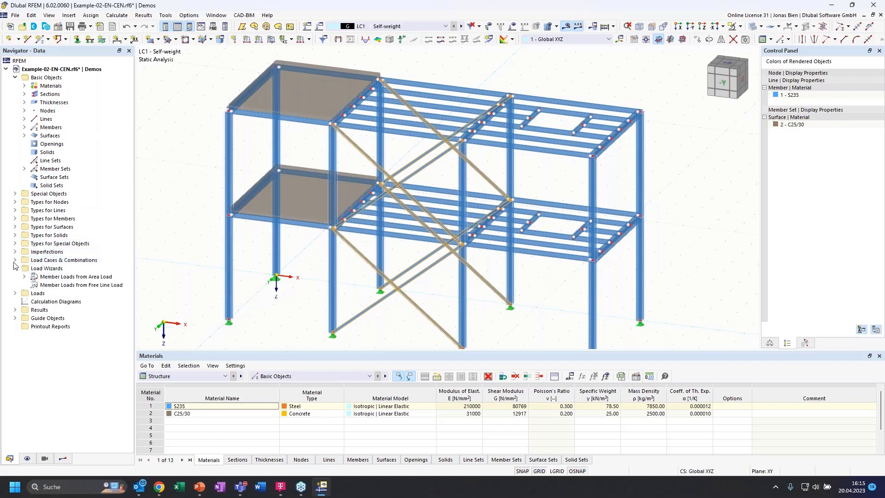
left_click(15, 268)
left_click(15, 260)
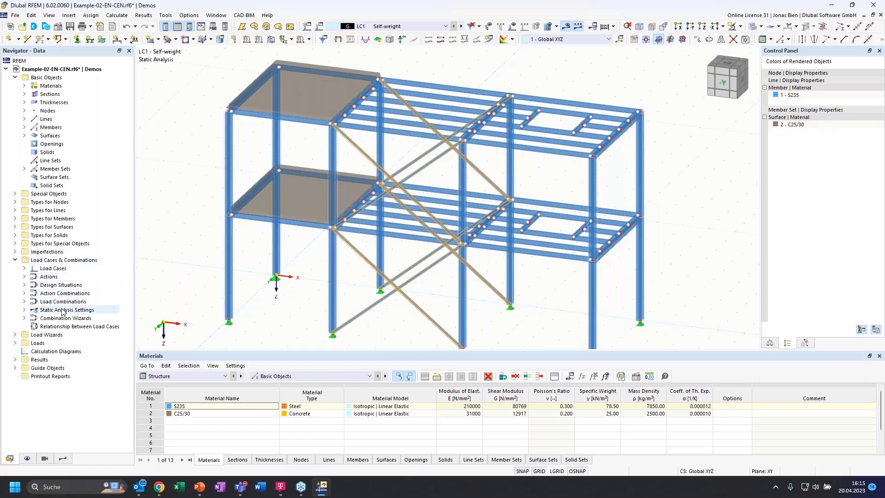
left_click(15, 252)
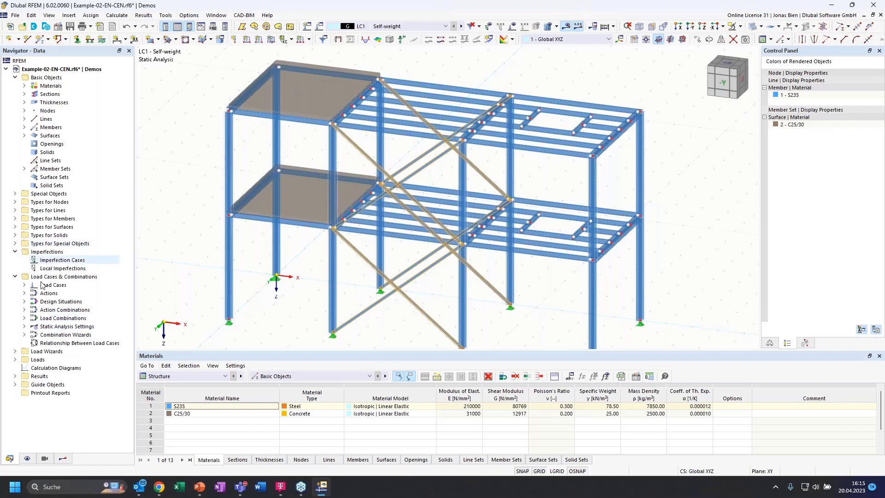
left_click(15, 252)
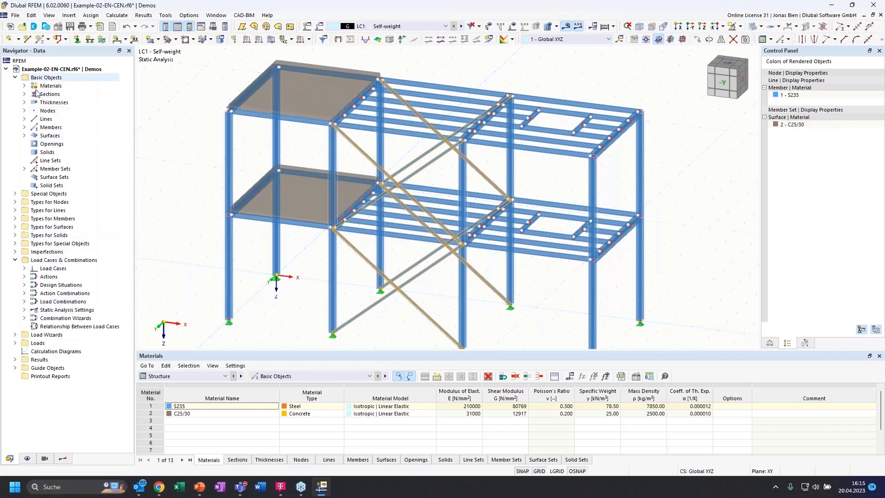
left_click(16, 260)
left_click(15, 78)
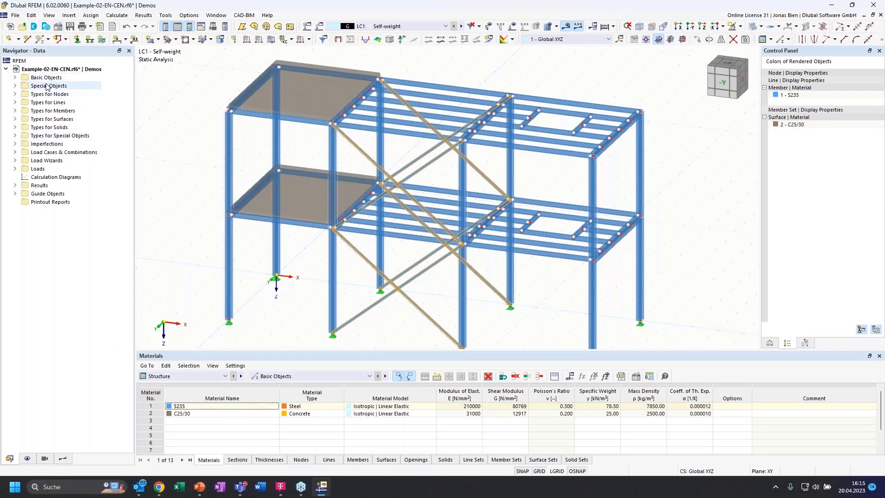
Review the table categories for the structure, view the special objects tables, and return to the basic objects tables.
left_click(174, 376)
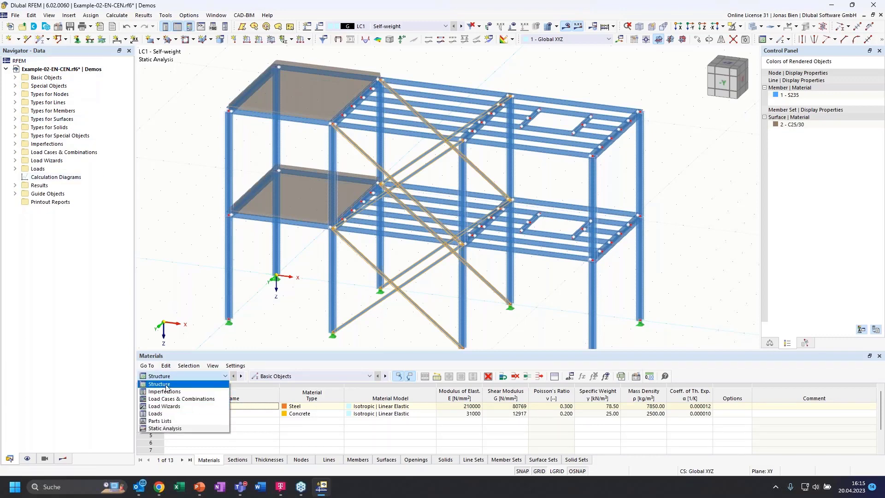
left_click(167, 386)
left_click(272, 376)
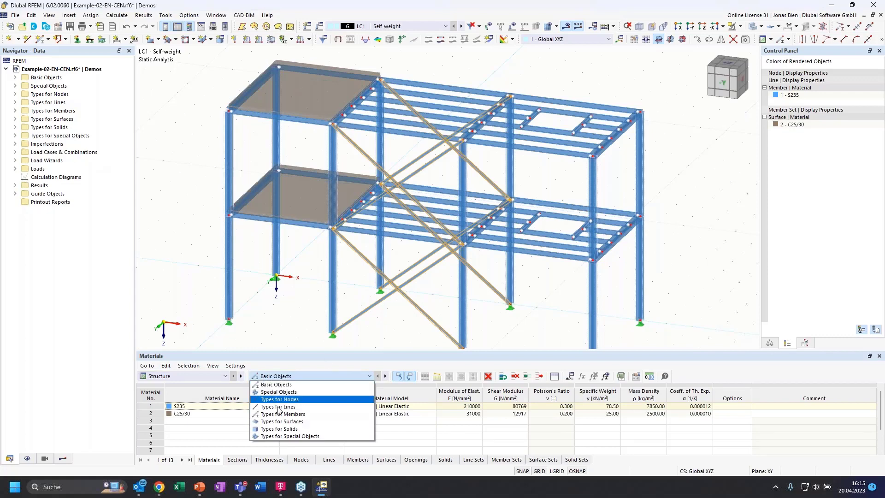
left_click(278, 392)
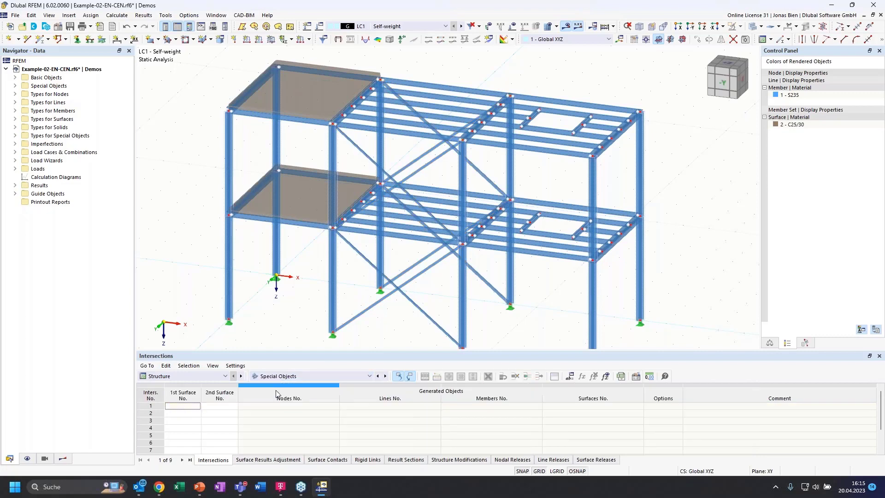
left_click(289, 377)
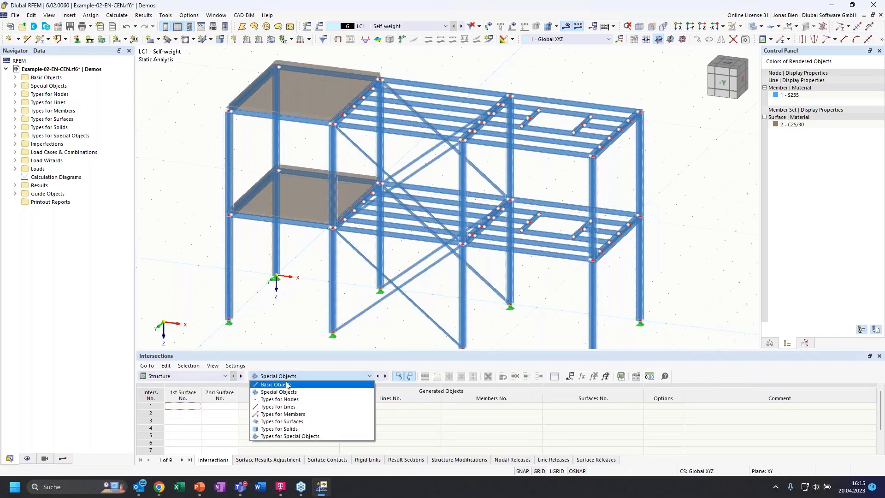
left_click(287, 384)
Look through the sections, thicknesses and nodes tables, ending on the members table.
left_click(238, 460)
left_click(268, 460)
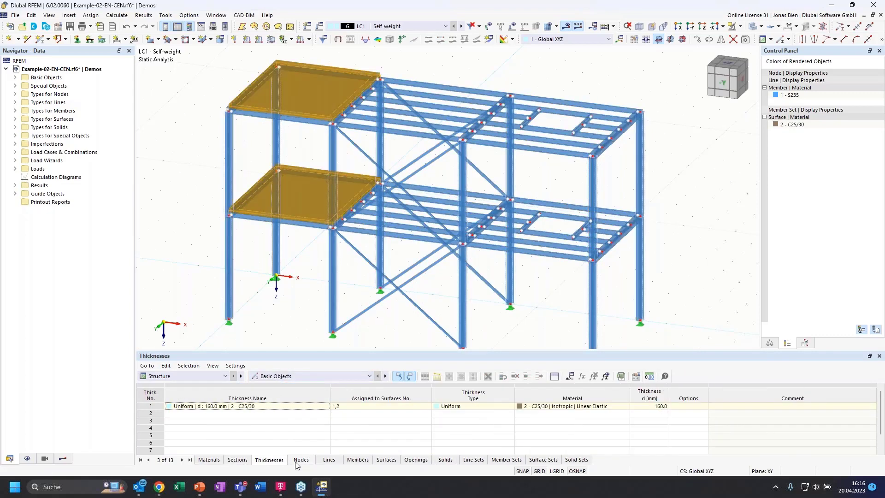
left_click(301, 459)
left_click(358, 459)
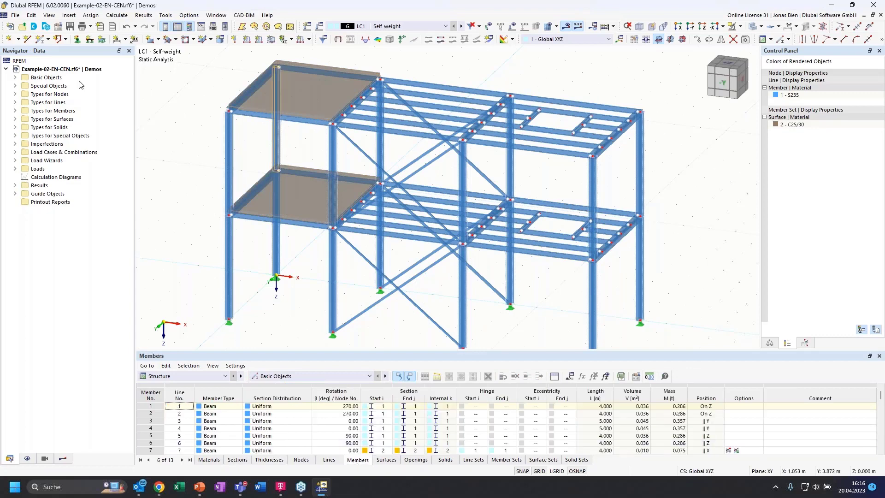
Review the sections and thicknesses in the navigator, select section L 75x50x8 to locate its members, and collapse both lists.
left_click(15, 78)
left_click(24, 94)
left_click(24, 143)
left_click(76, 127)
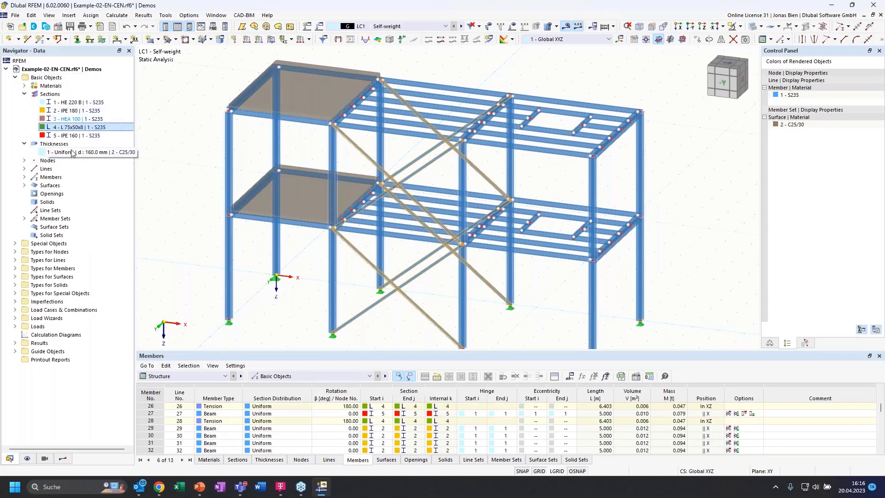
left_click(24, 144)
left_click(24, 94)
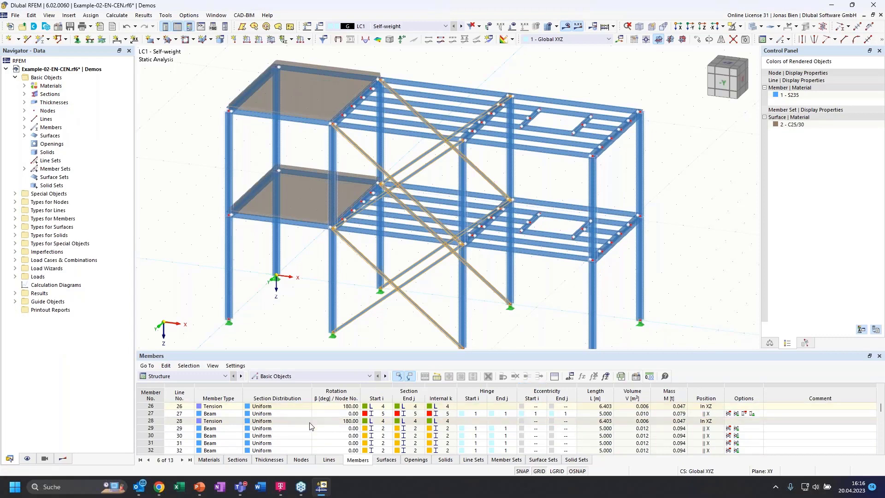
Return to the first rows of the members table and review the node coordinates in the nodes table.
scroll(310, 426, "up", 8)
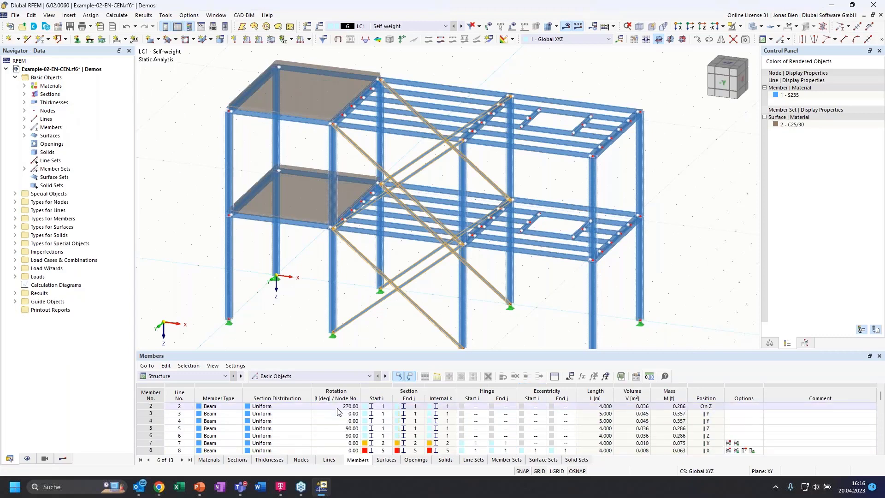
scroll(343, 413, "up", 1)
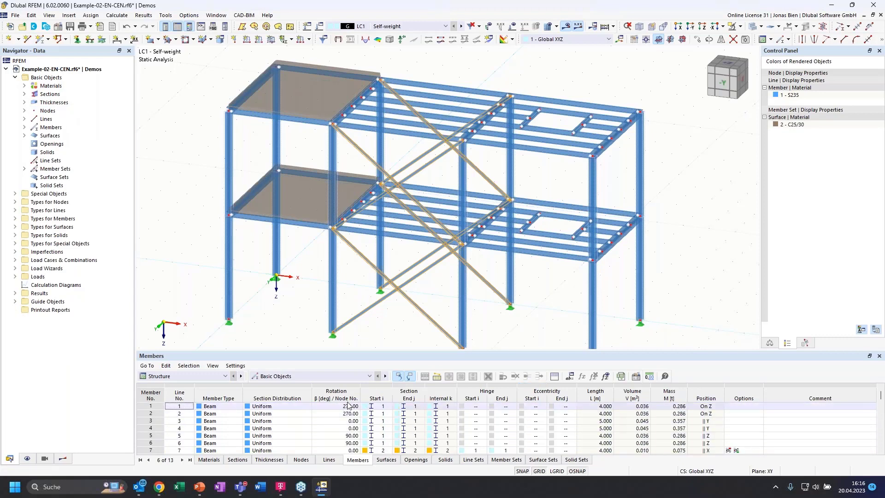
left_click(284, 376)
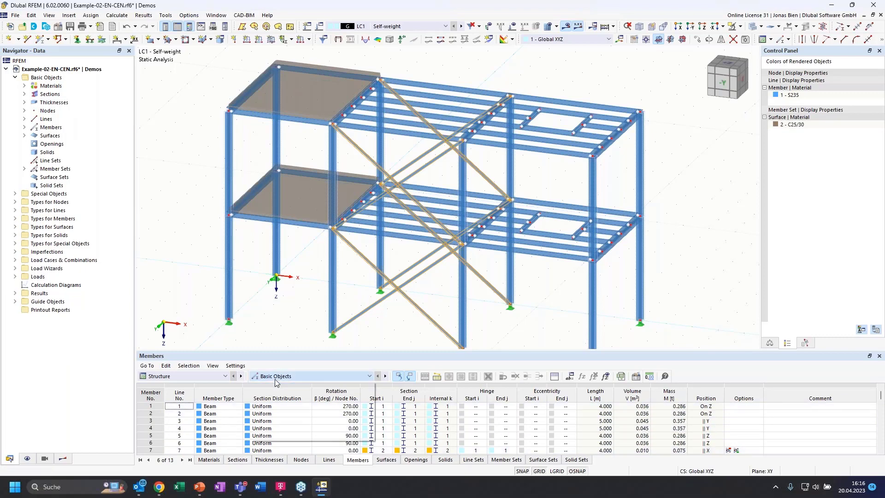
left_click(277, 384)
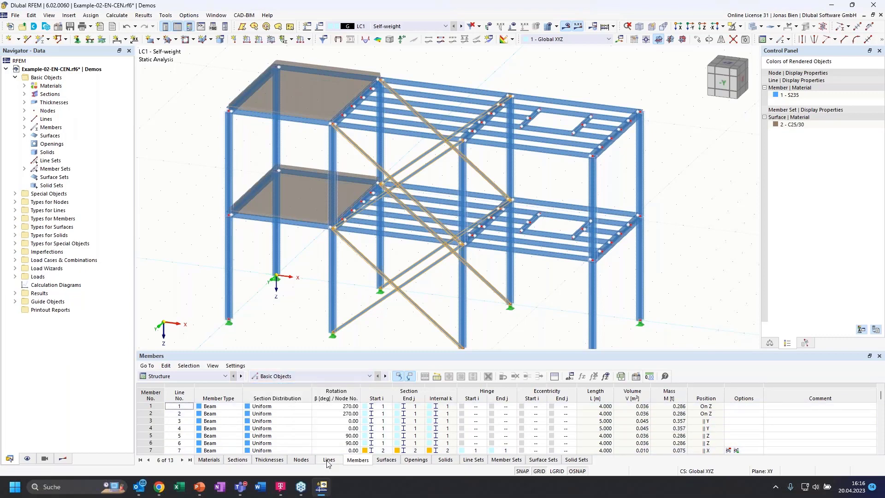
left_click(302, 460)
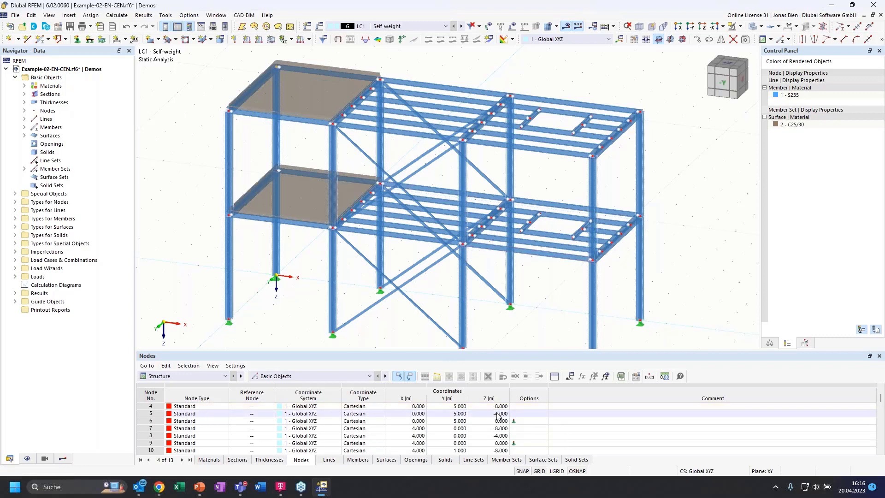
scroll(498, 420, "down", 1)
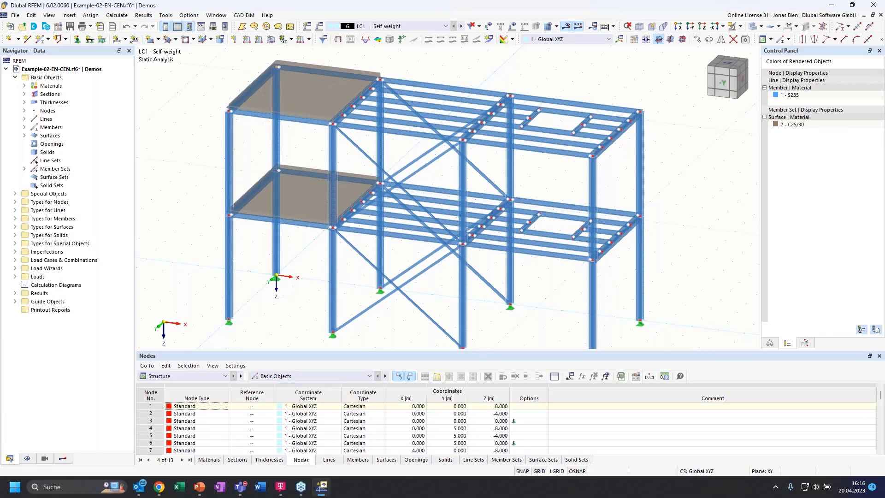
Show the display options in the navigator and look through the model, imperfection, load and mesh entries.
left_click(28, 458)
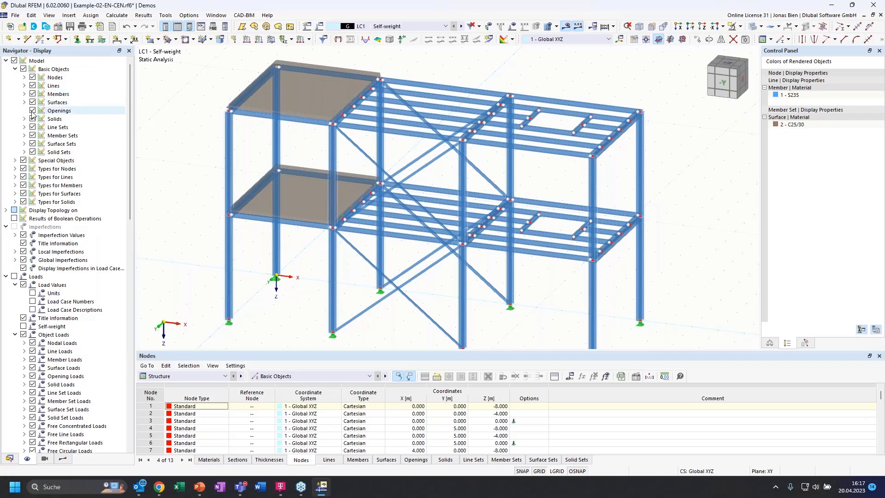
scroll(90, 313, "down", 4)
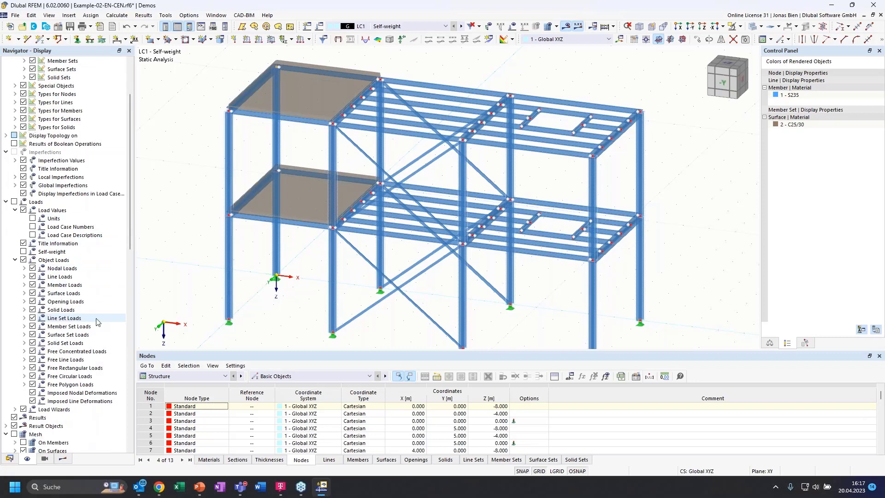
scroll(83, 317, "down", 4)
scroll(69, 277, "up", 8)
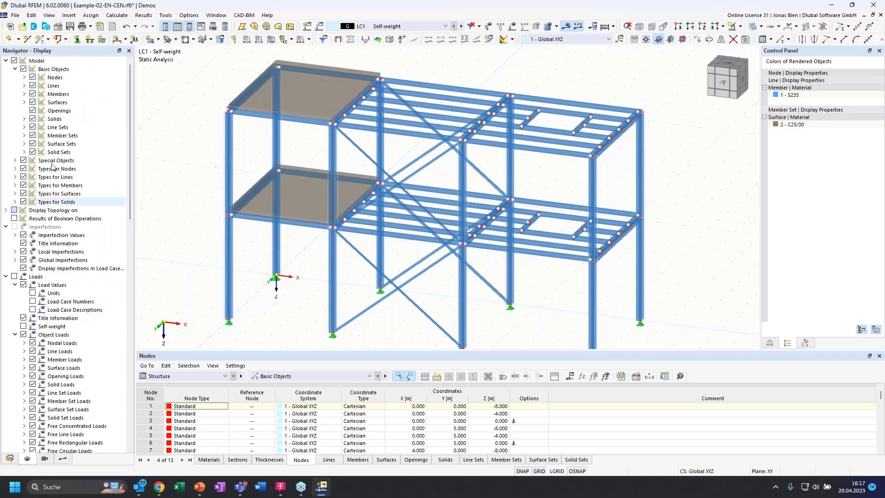
Switch the display of the members off and on again, and do the same for the nodes.
left_click(33, 94)
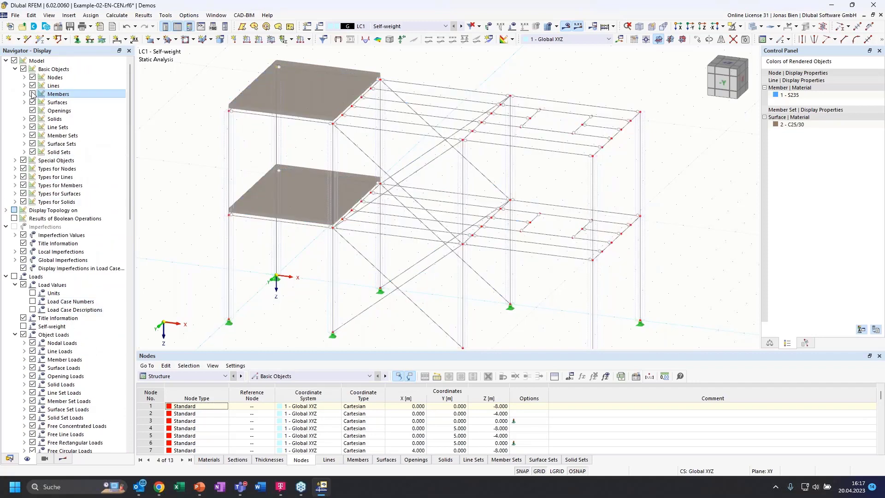
left_click(33, 94)
left_click(32, 78)
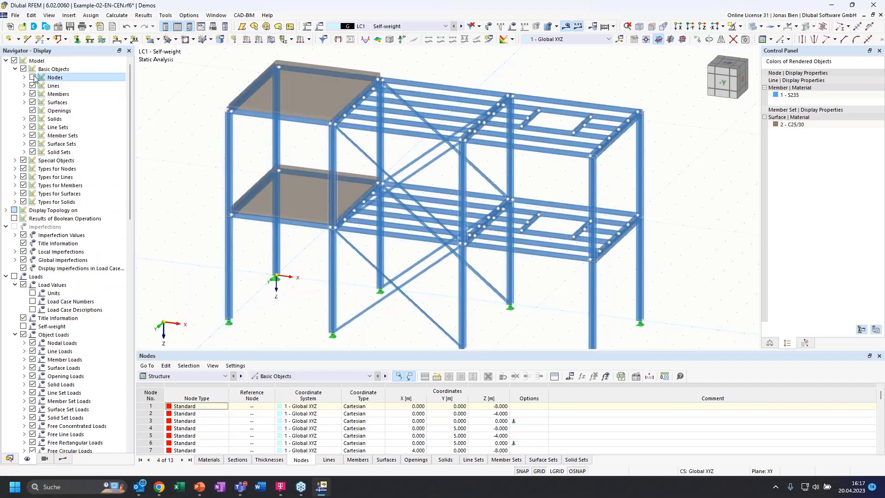
left_click(33, 78)
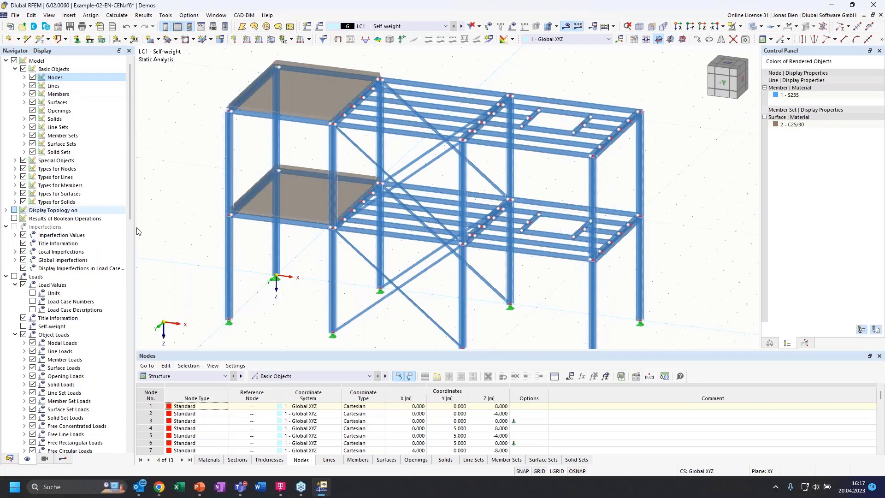
Review the detailed display options for members, collapse them and look through the remaining display categories.
left_click(25, 94)
left_click(33, 136)
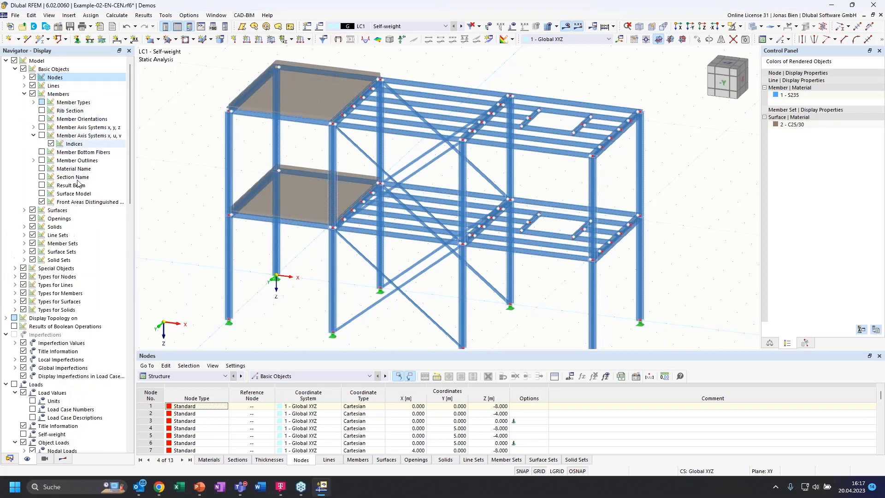
left_click(24, 94)
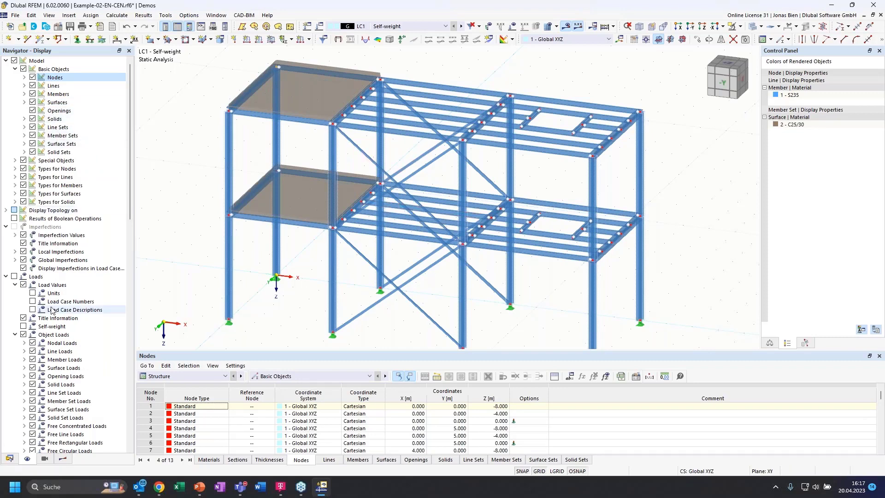
scroll(51, 351, "down", 8)
scroll(50, 367, "up", 8)
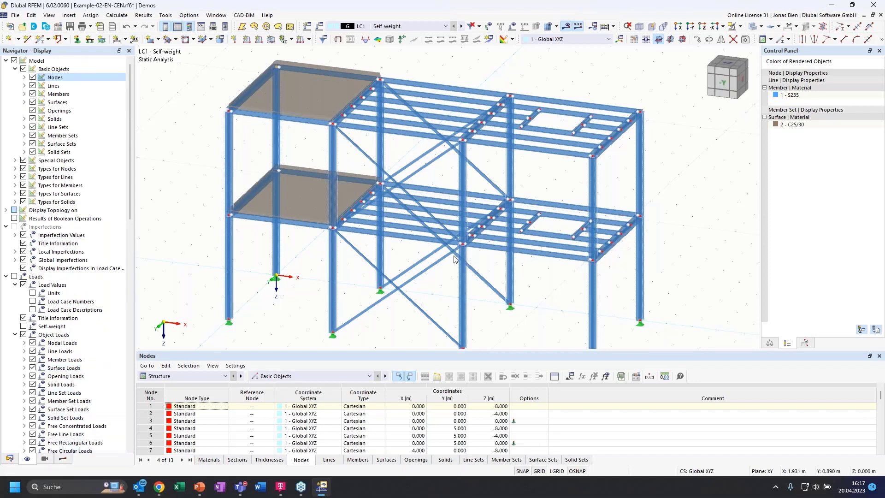
Show the views navigator and review the user-defined views and visibilities while viewing the model from different angles.
middle_click_drag(556, 285, 513, 283, "ctrl")
scroll(453, 210, "down", 1)
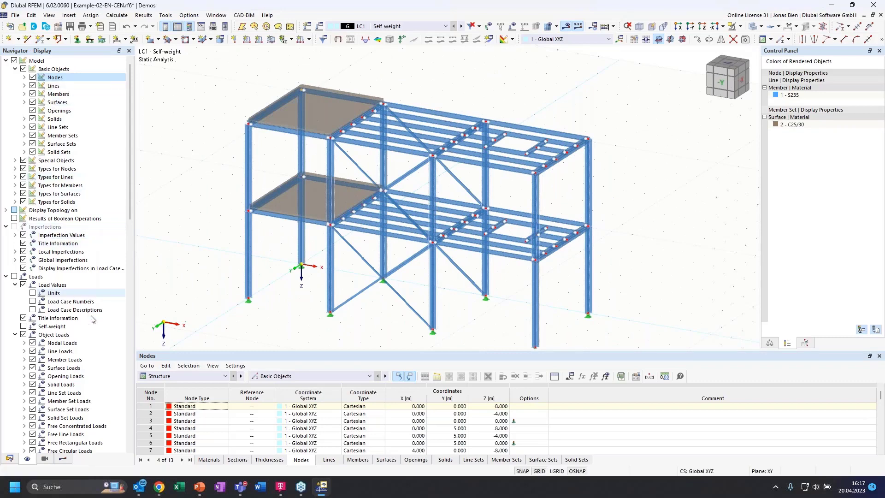
left_click(54, 460)
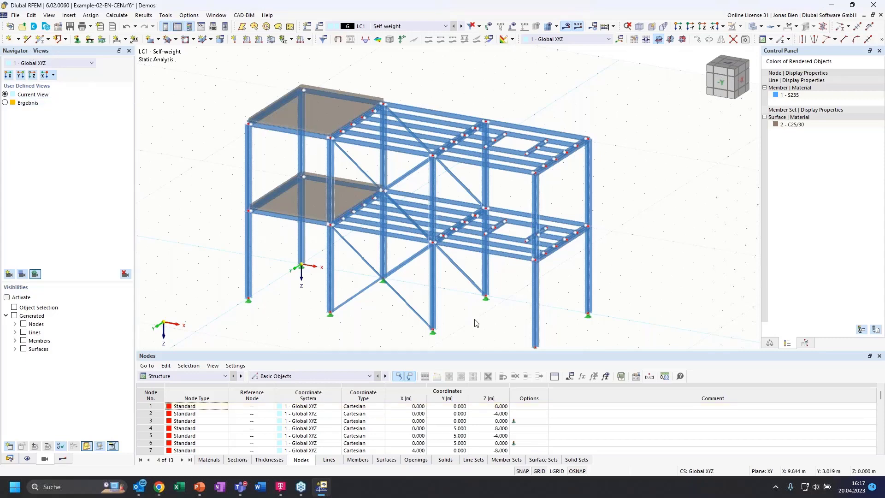
middle_click_drag(477, 323, 425, 275, "ctrl")
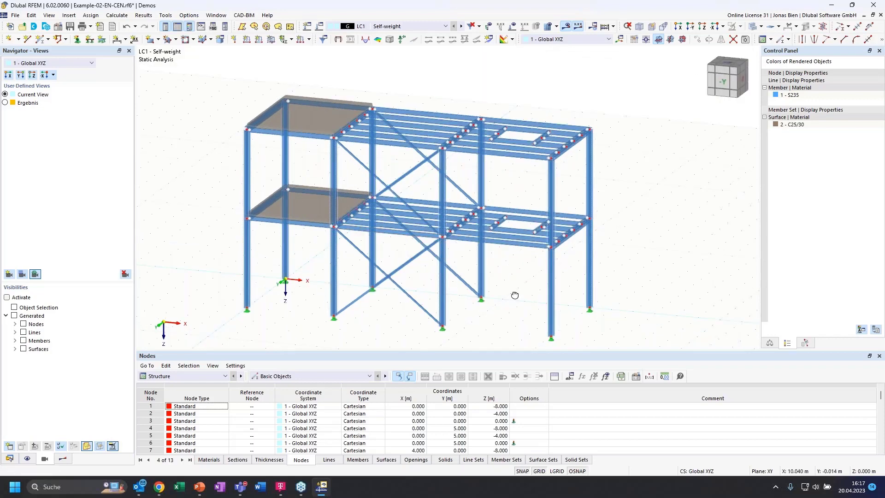
middle_click_drag(409, 241, 369, 219, "ctrl")
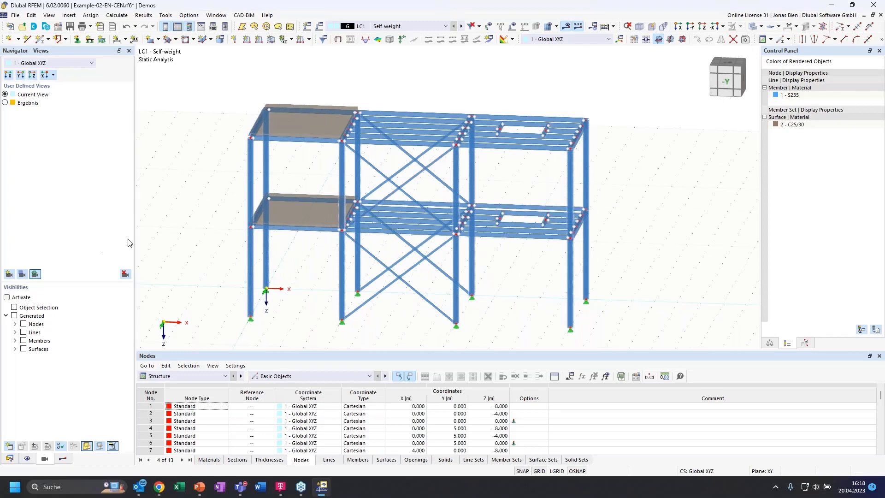
middle_click_drag(520, 187, 507, 196, "ctrl")
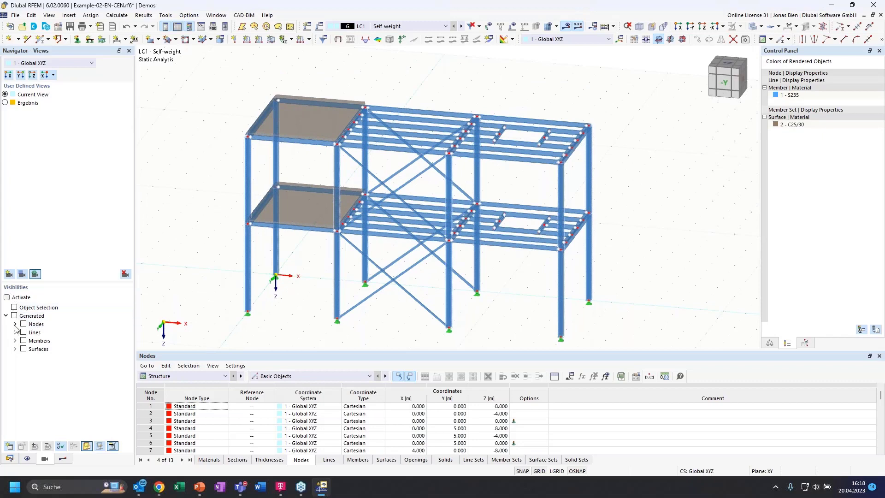
Isolate the members with section HE 220 B using the generated visibilities of members by section.
left_click(16, 341)
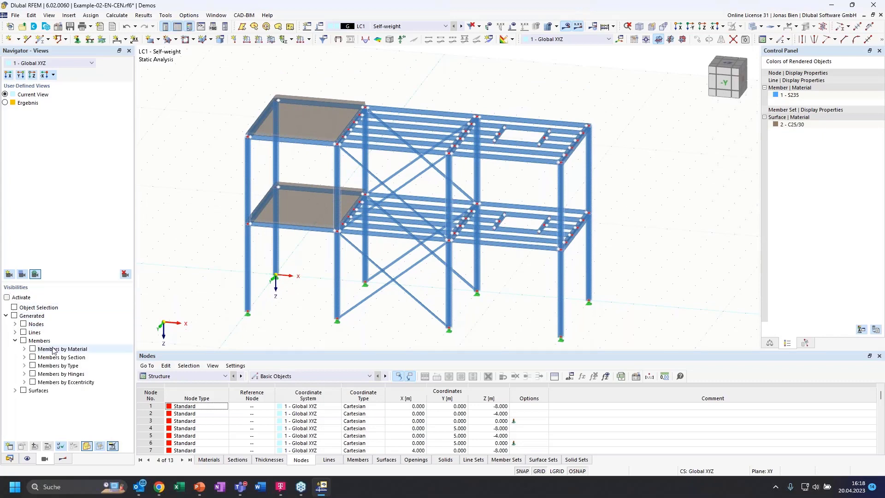
left_click(24, 358)
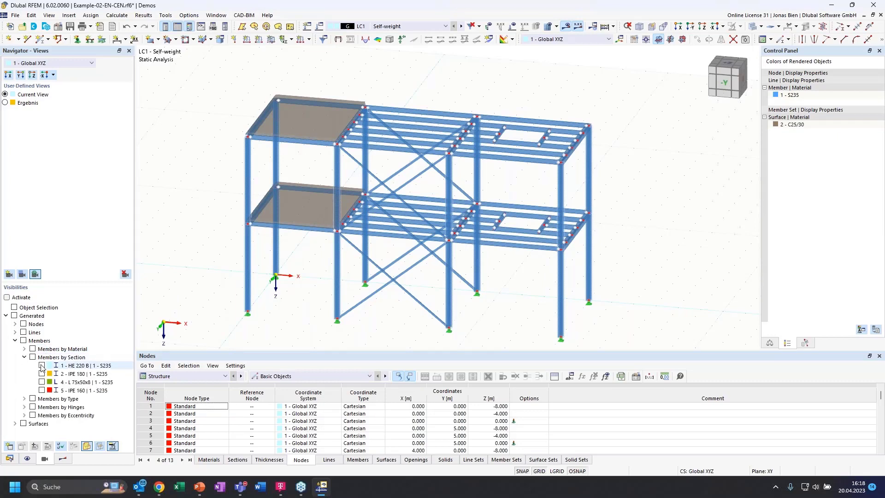
left_click(42, 367)
left_click(42, 366)
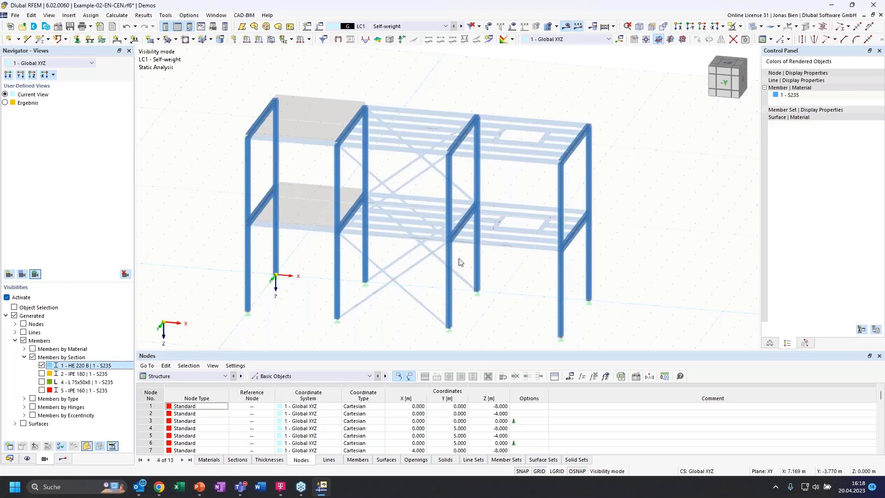
middle_click_drag(638, 212, 412, 181, "ctrl")
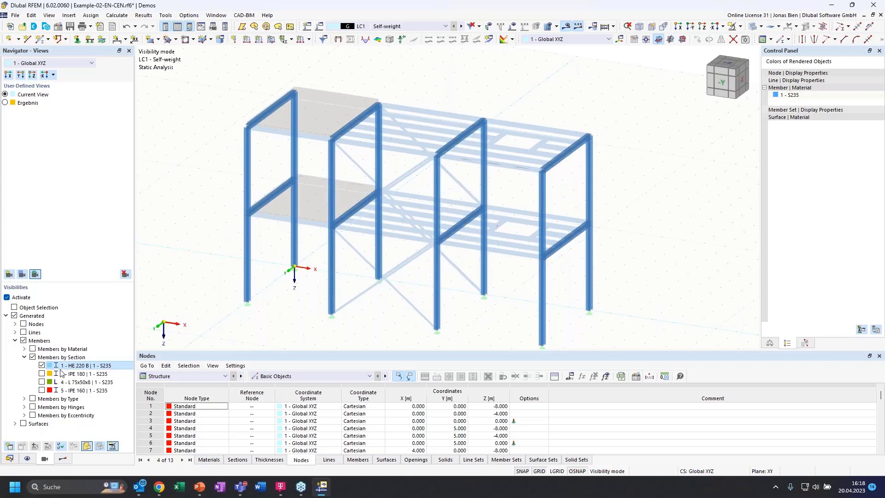
Add the tension members to the visible objects using the generated visibilities of members by type.
left_click(25, 398)
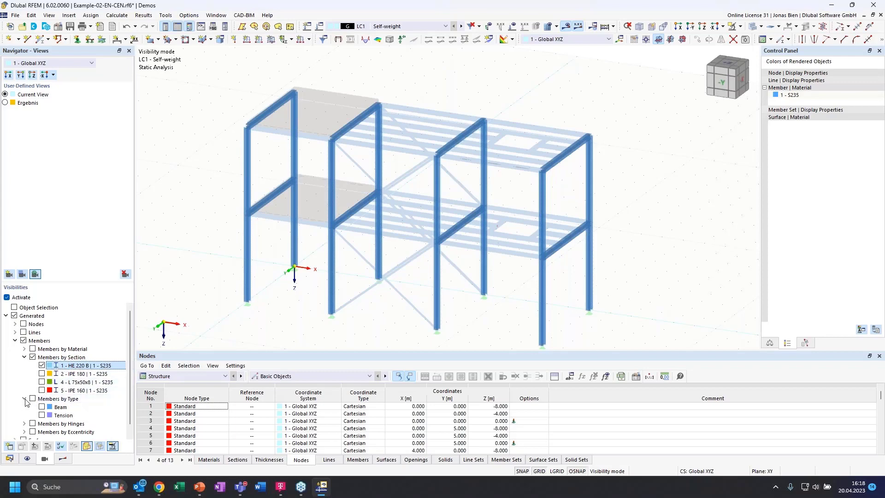
left_click(42, 415)
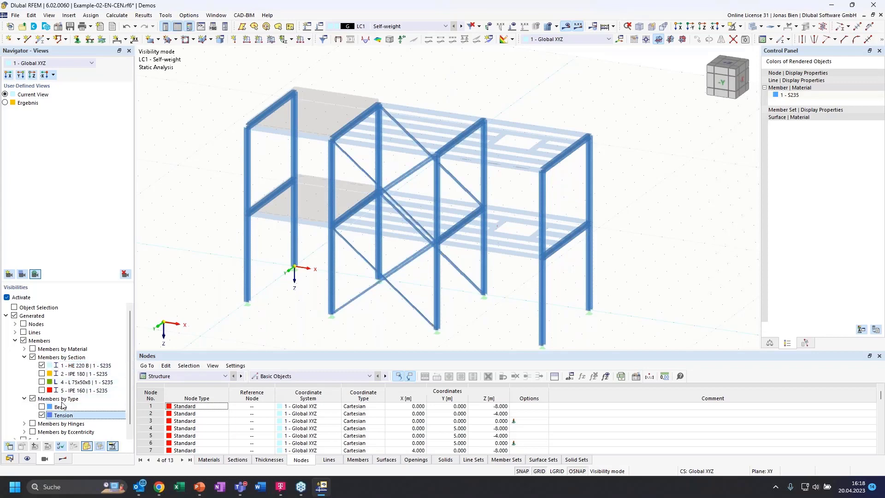
middle_click_drag(346, 245, 456, 217, "ctrl")
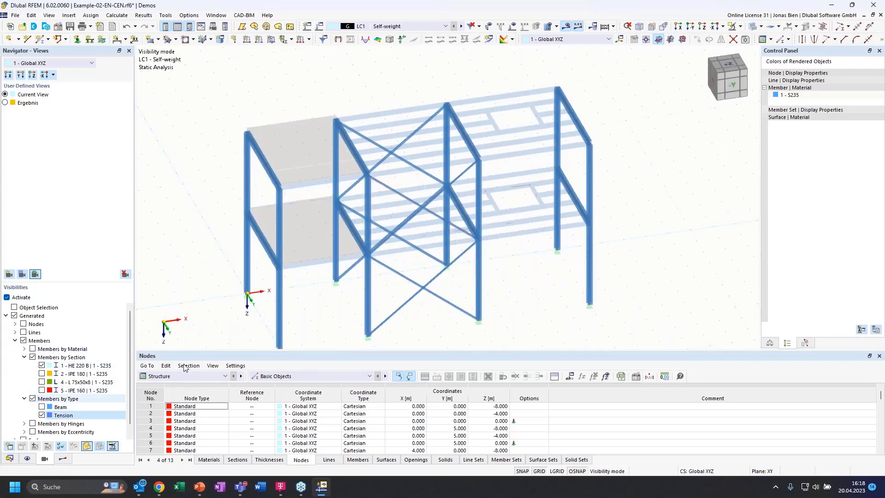
middle_click_drag(533, 196, 447, 98, "ctrl")
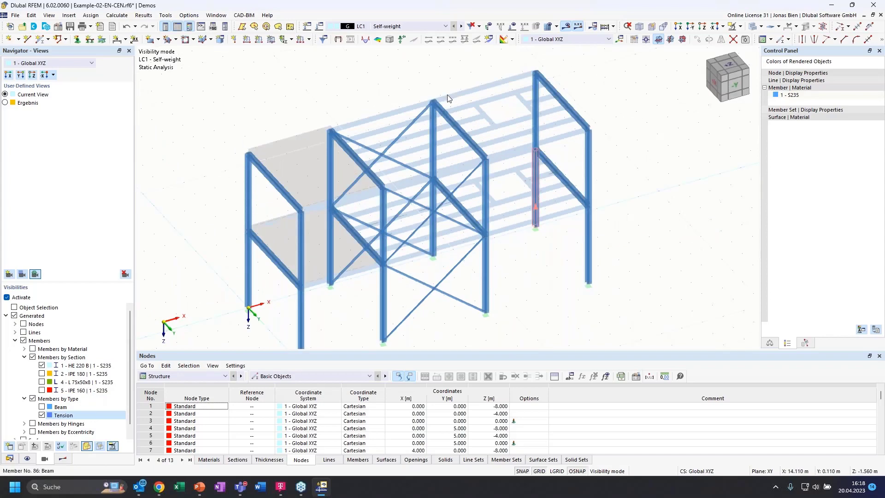
Window-select the whole frame in visibility mode and clear the selection.
scroll(503, 200, "down", 1)
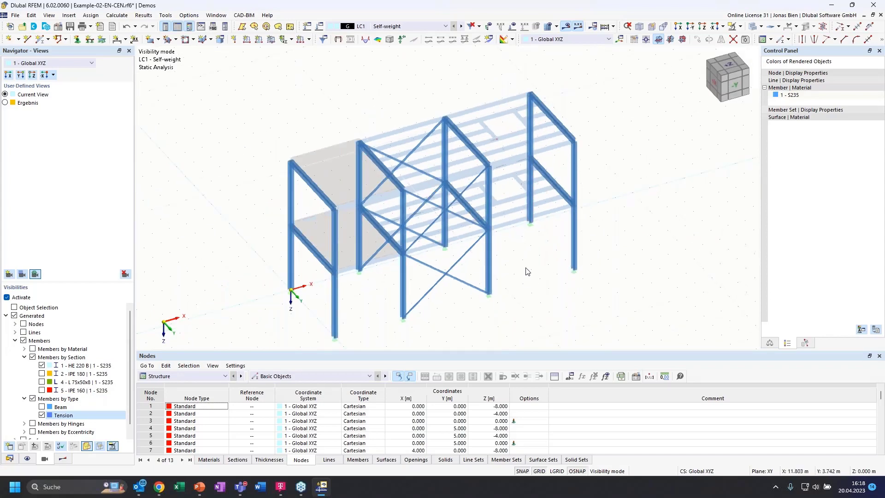
middle_click_drag(526, 271, 535, 242)
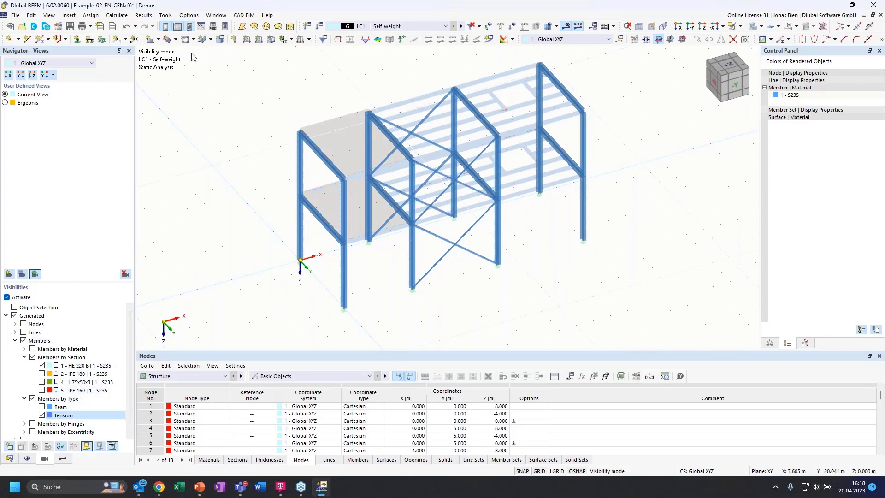
left_click_drag(192, 54, 691, 312)
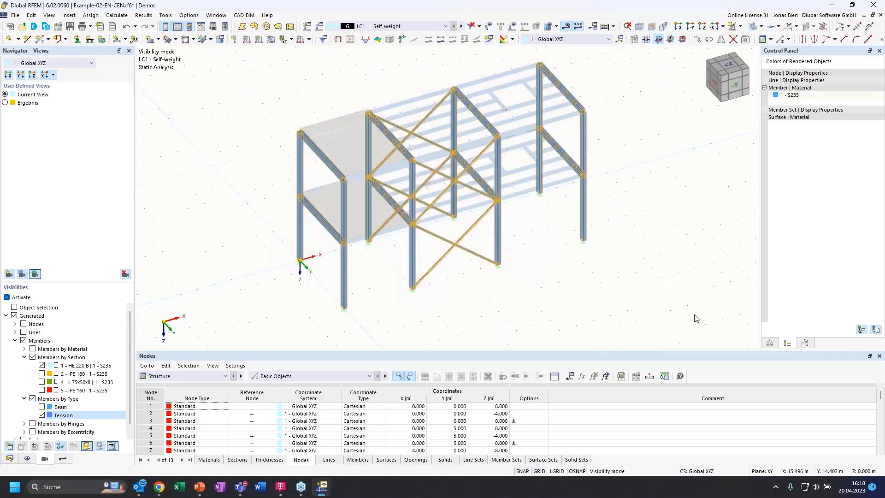
left_click(520, 286)
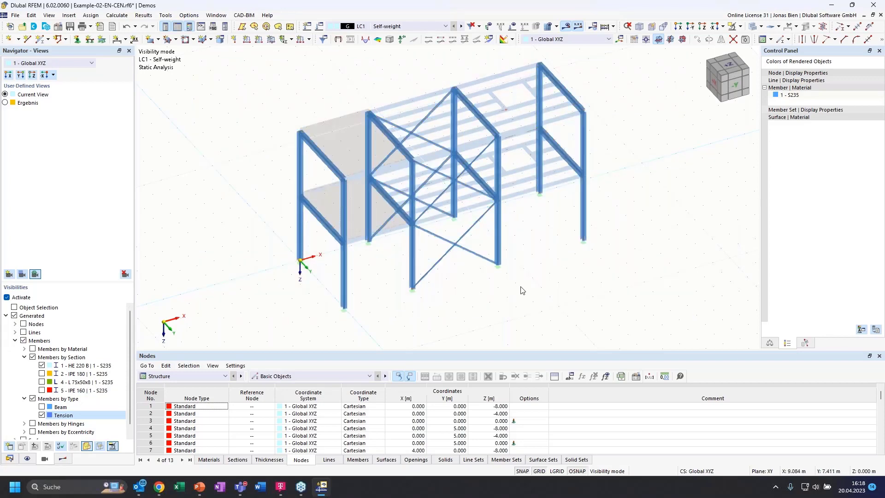
Show the results navigator with its deformation, member, surface and support reaction options and view the frame from another angle.
left_click(64, 459)
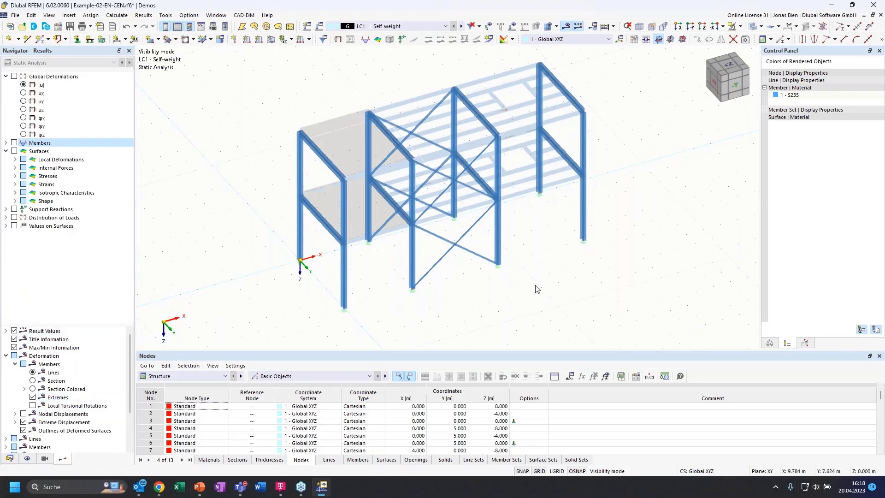
middle_click_drag(536, 290, 371, 270, "ctrl")
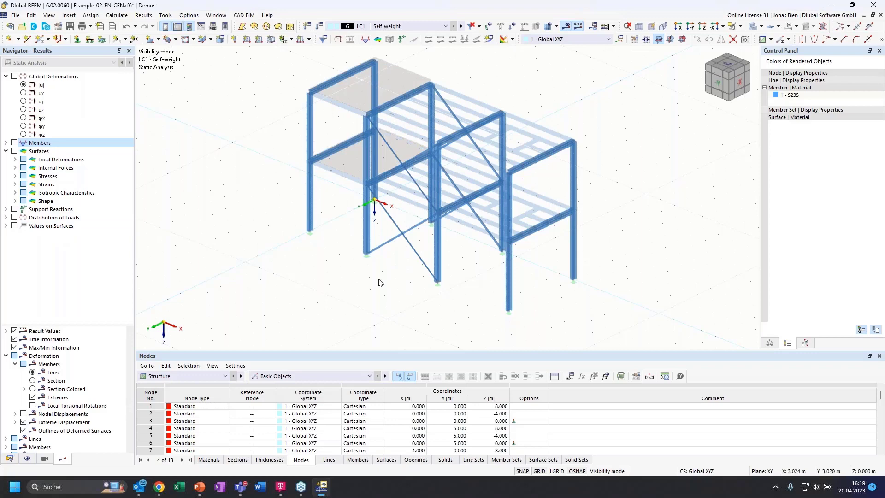
middle_click_drag(378, 278, 395, 273, "ctrl")
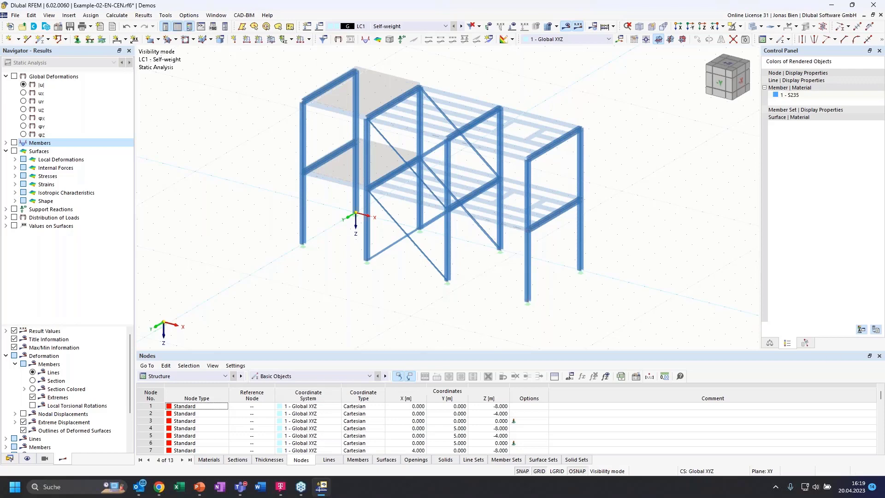
Open the edit dialog of the outer ground-floor column, member no. 6, to view its properties and close it without changes.
key("alt+Tab")
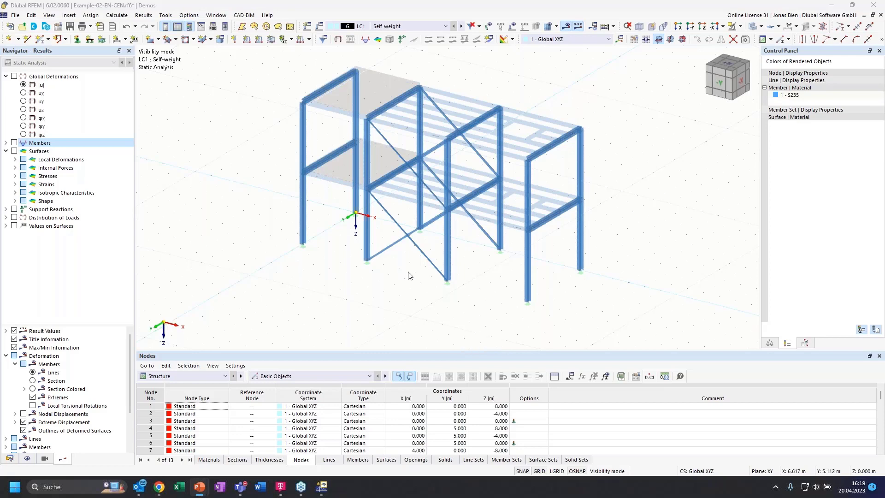
middle_click_drag(409, 272, 413, 272, "ctrl")
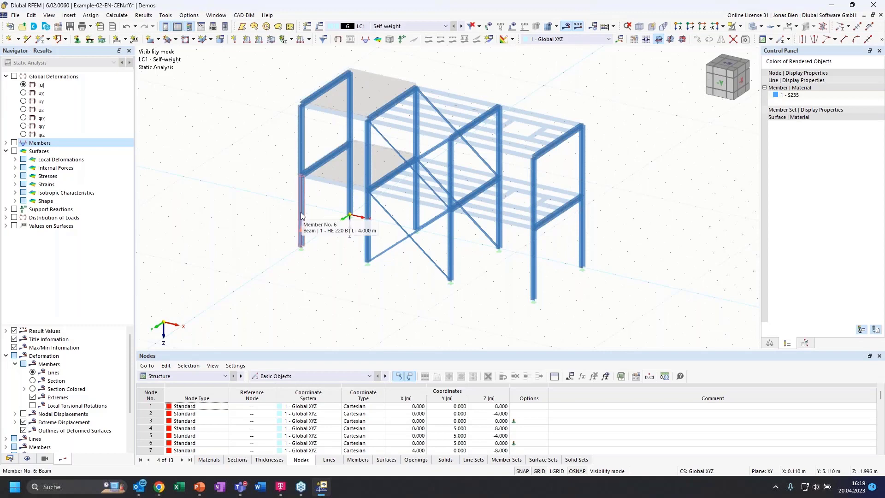
scroll(301, 210, "up", 5)
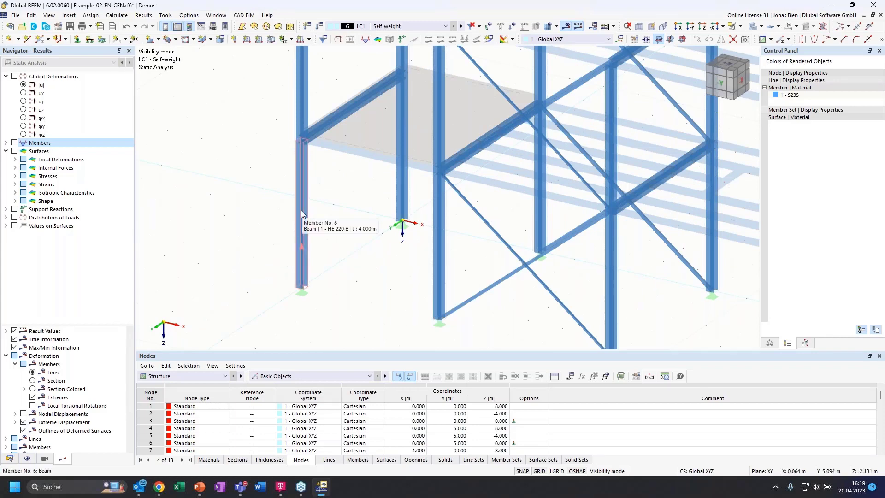
double_click(301, 211)
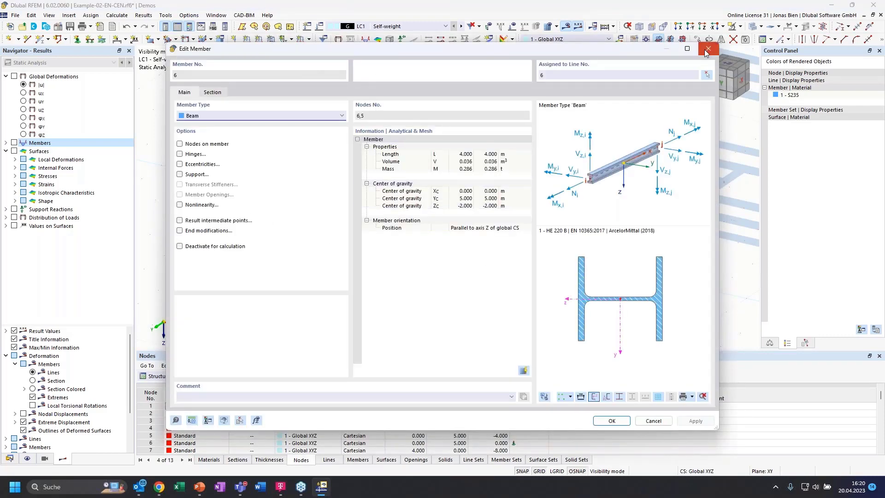
key("Escape")
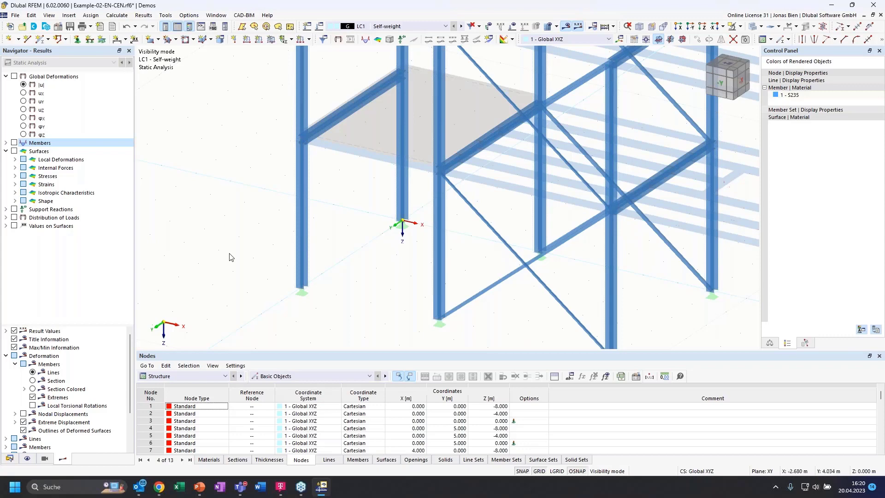
Drop the window selection around the outer column bases and cancel the visibility mode to display the whole model.
left_click_drag(255, 262, 427, 177)
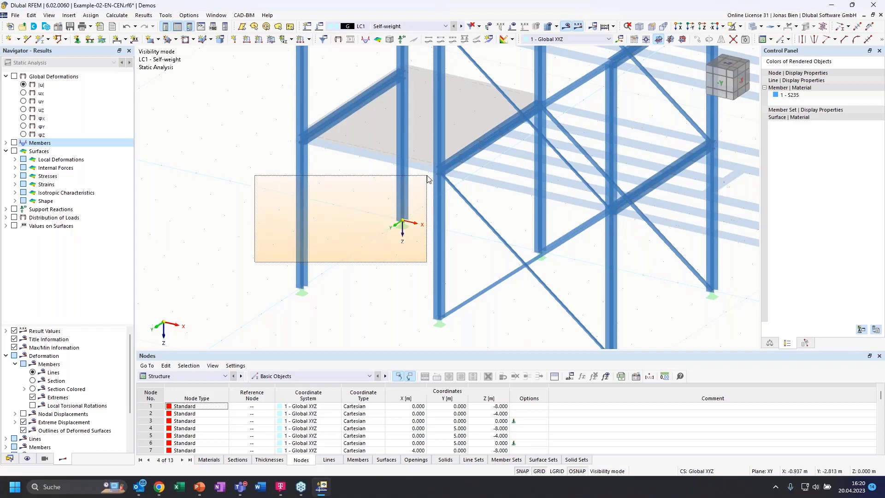
left_click_drag(427, 177, 423, 187)
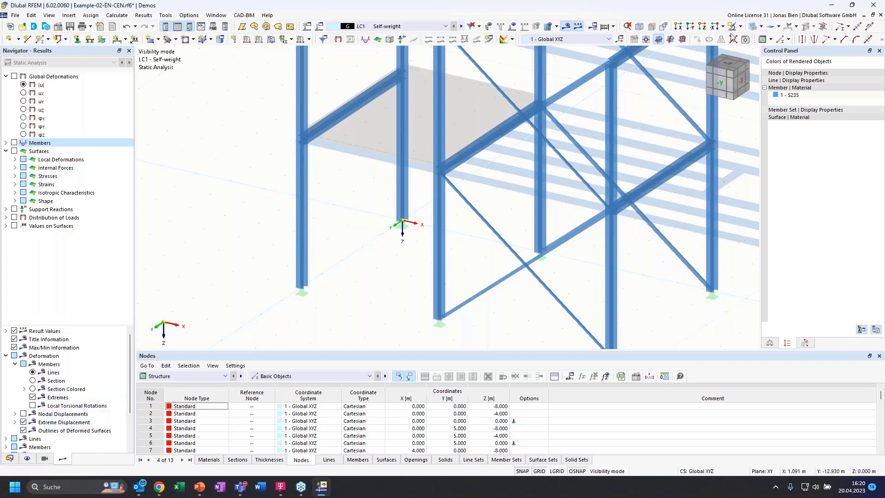
left_click(741, 26)
left_click(784, 75)
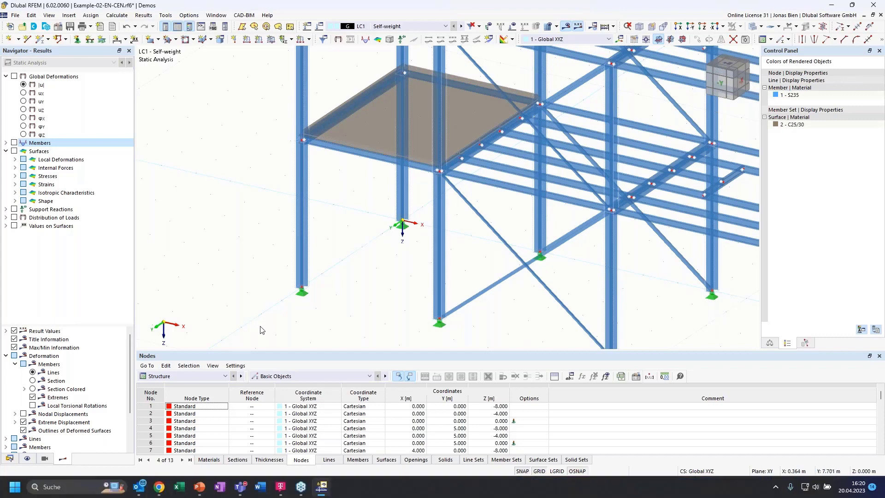
Select the two end column base supports with an enclosing window and add their ground-floor columns with a crossing window.
left_click_drag(260, 326, 424, 207)
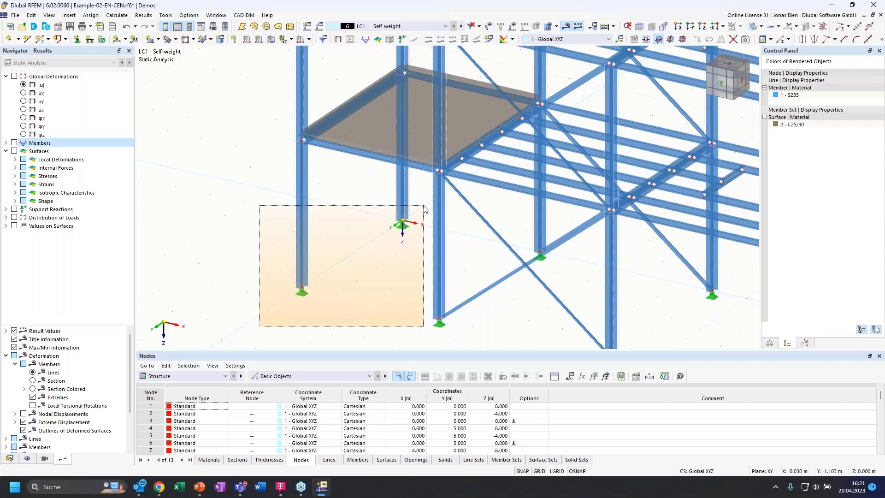
left_click_drag(425, 209, 425, 208)
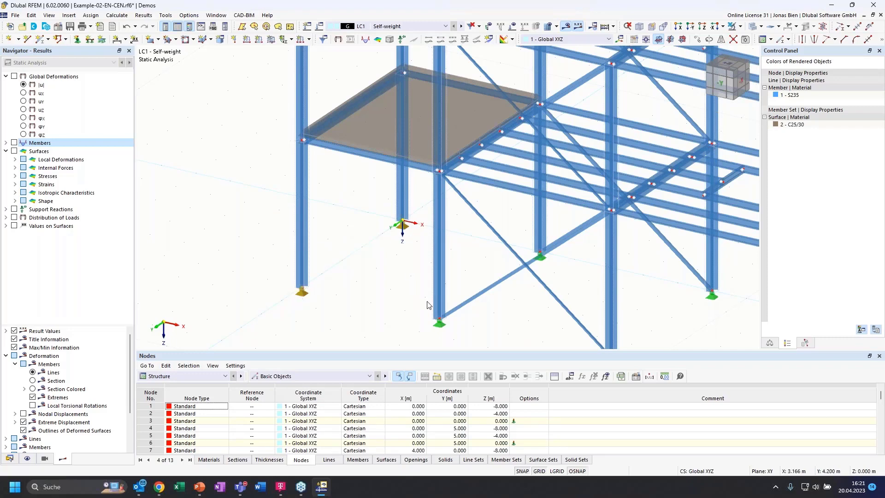
left_click_drag(427, 301, 286, 210)
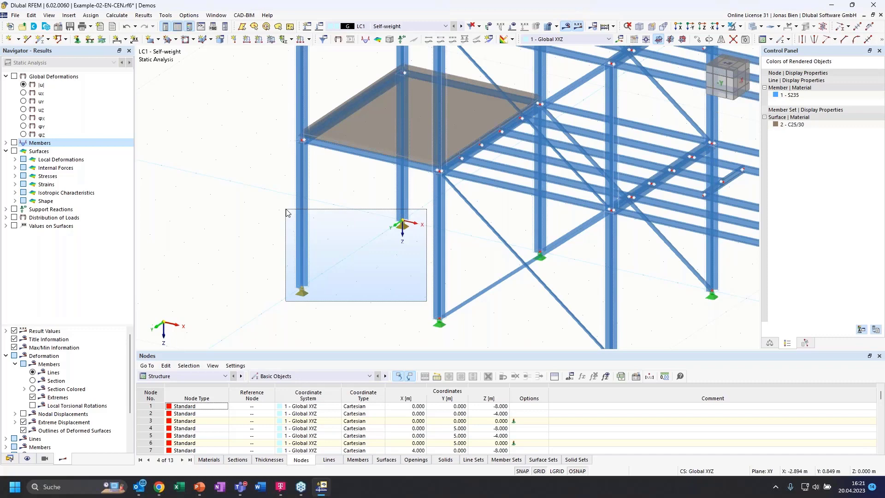
left_click_drag(287, 209, 286, 209)
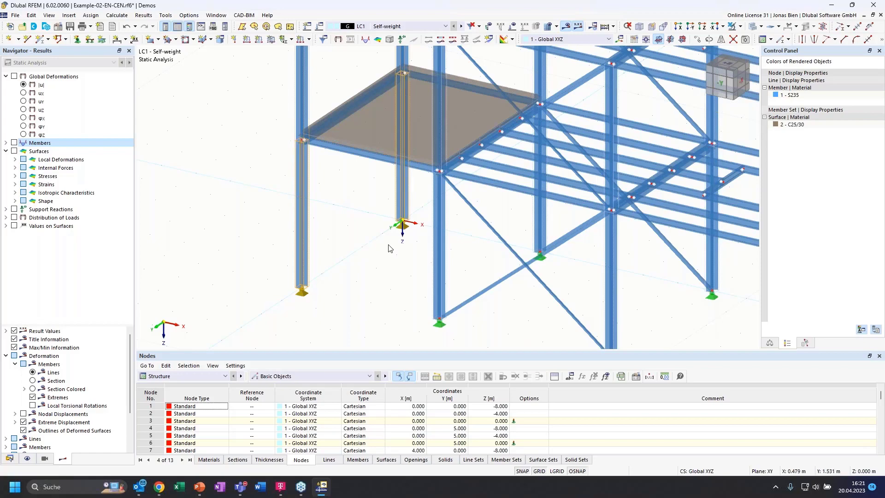
Zoom in and out, pan, and rotate the frame to view it from another side.
scroll(388, 248, "down", 5)
scroll(388, 251, "up", 5)
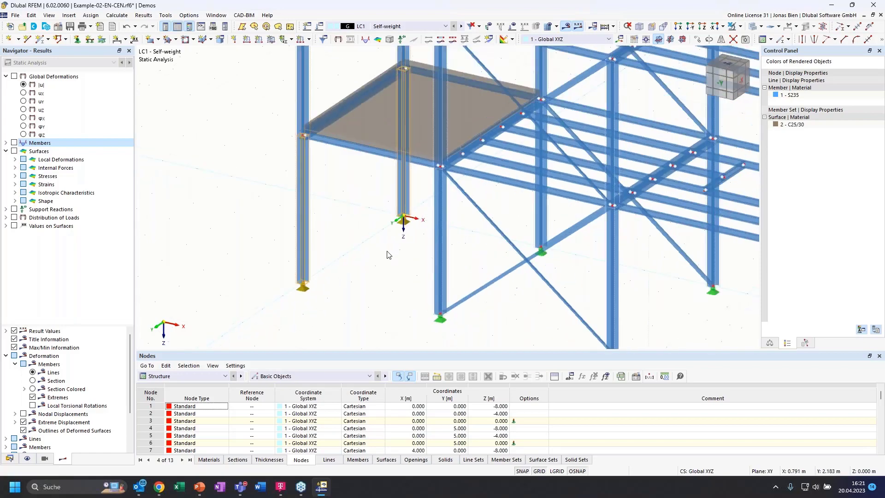
scroll(388, 254, "down", 5)
scroll(388, 255, "up", 5)
scroll(388, 253, "down", 3)
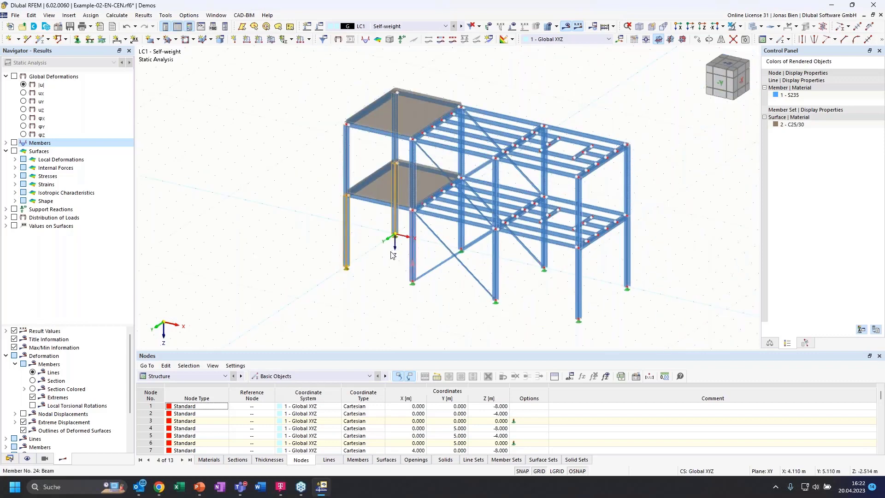
middle_click_drag(385, 255, 392, 234)
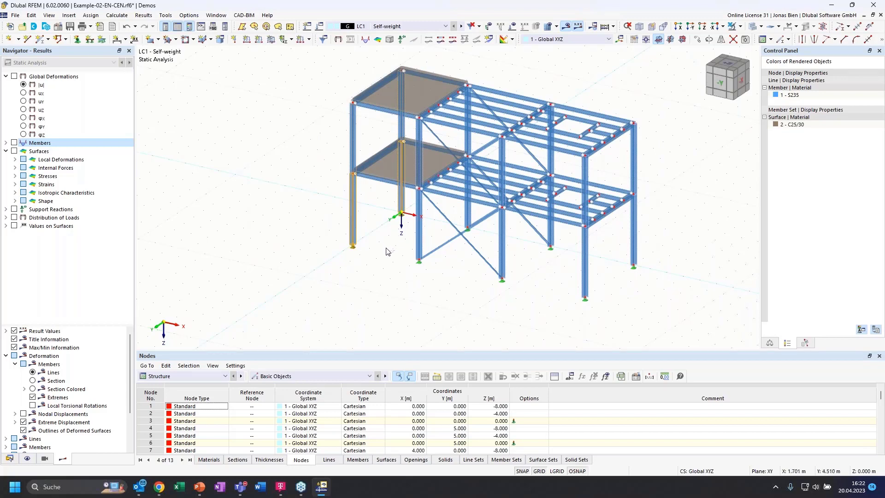
middle_click_drag(387, 251, 533, 274)
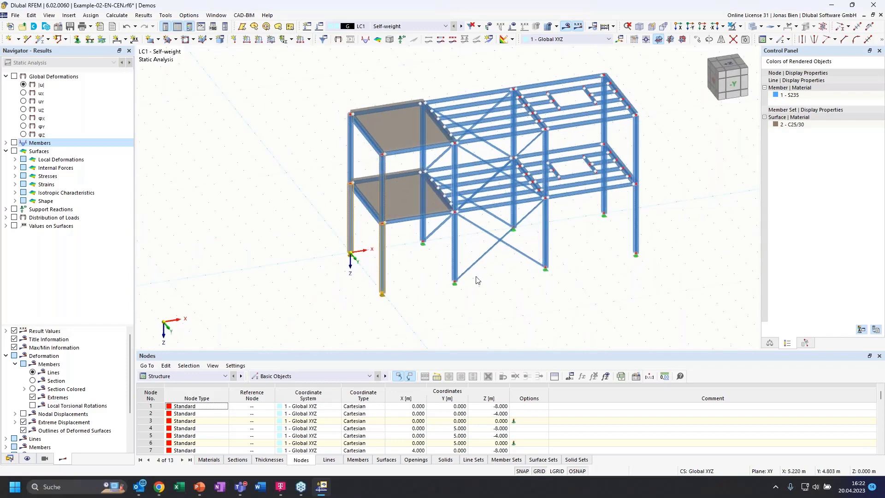
Zoom in on the far corner column's base support twice, clear the selection, and return to the full model view each time.
scroll(651, 167, "up", 1)
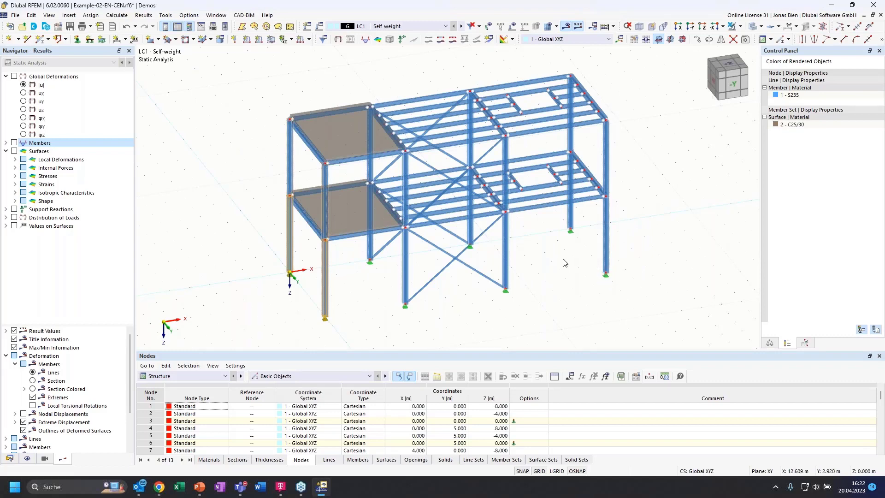
scroll(594, 274, "up", 5)
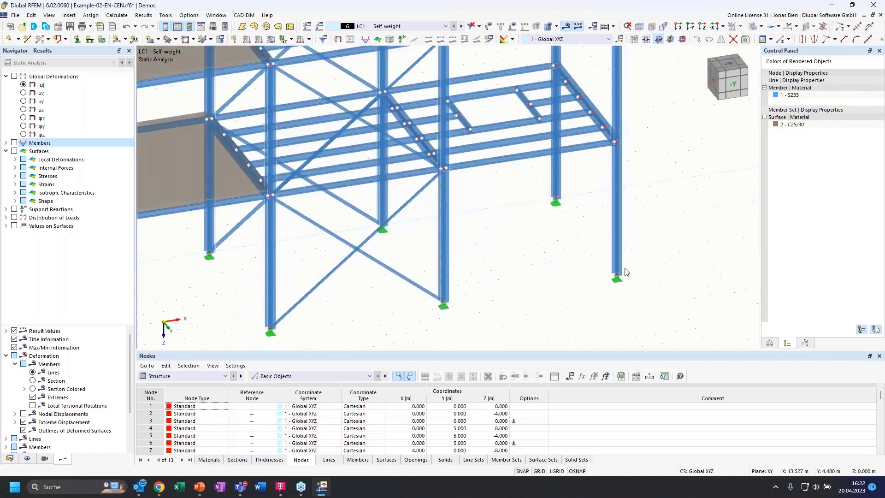
scroll(636, 277, "up", 4)
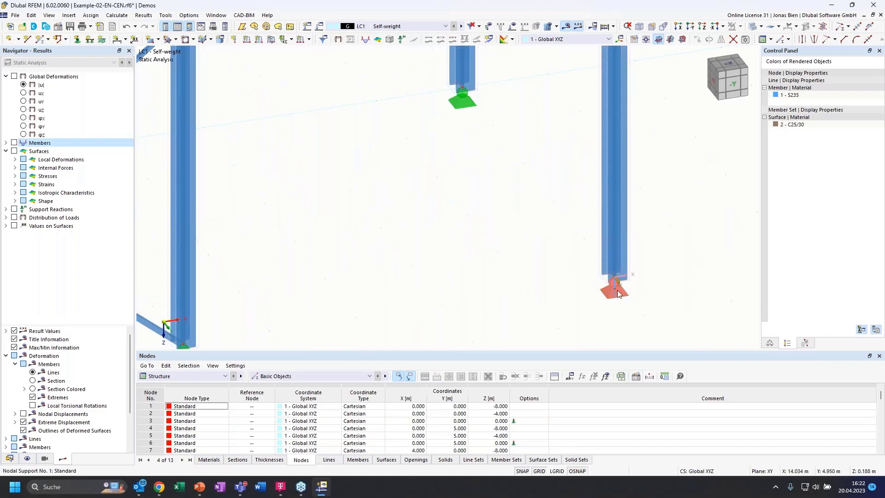
left_click(615, 279)
left_click(511, 221)
key("F8")
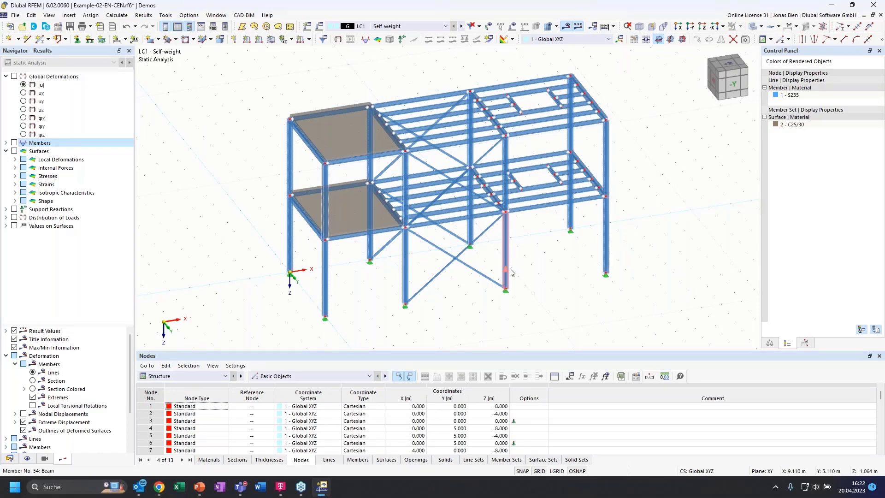
left_click_drag(645, 299, 555, 224)
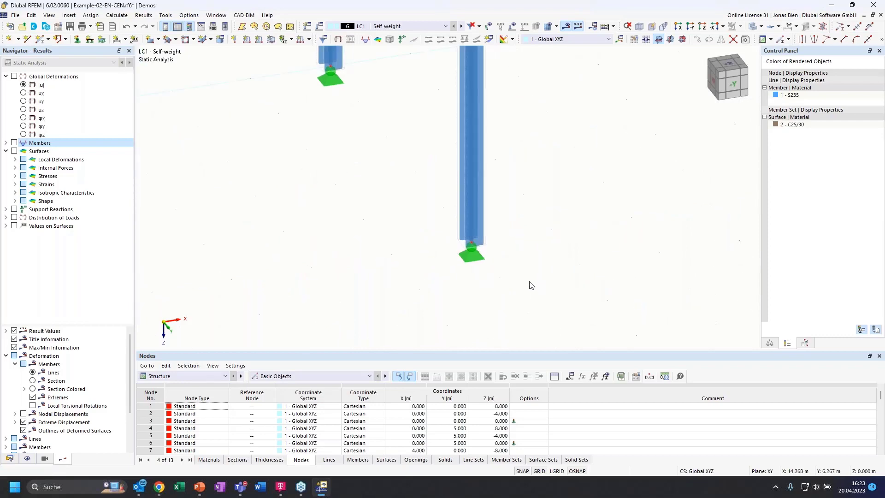
left_click_drag(372, 183, 363, 180)
middle_click(428, 201)
middle_click(429, 201)
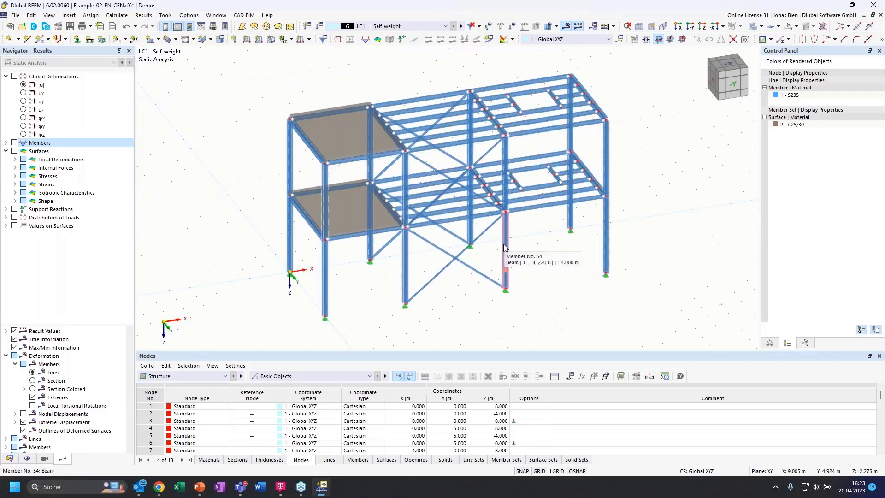
Examine the context menus of the empty workspace and of member no. 54, including the line commands.
right_click(560, 264)
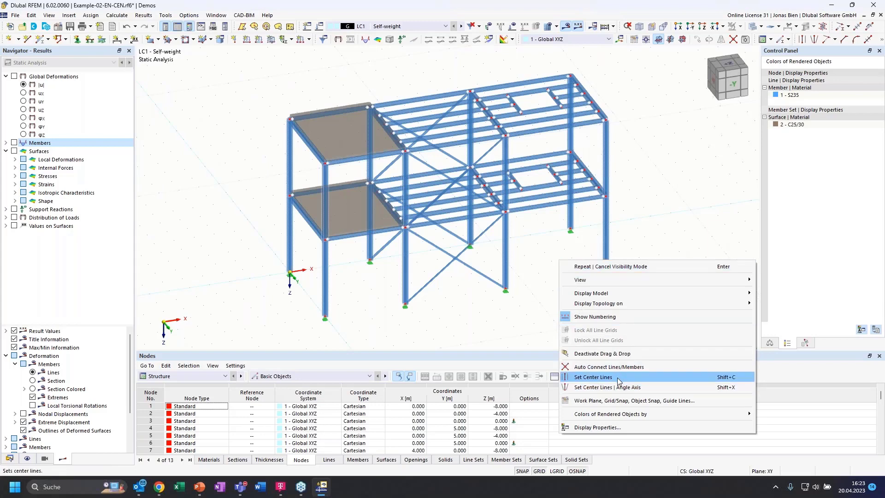
left_click(515, 249)
right_click(506, 244)
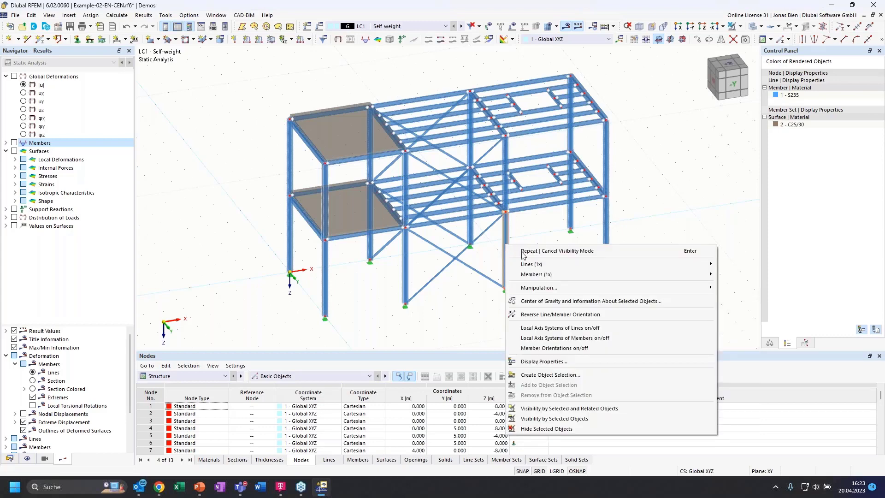
mouse_move(531, 267)
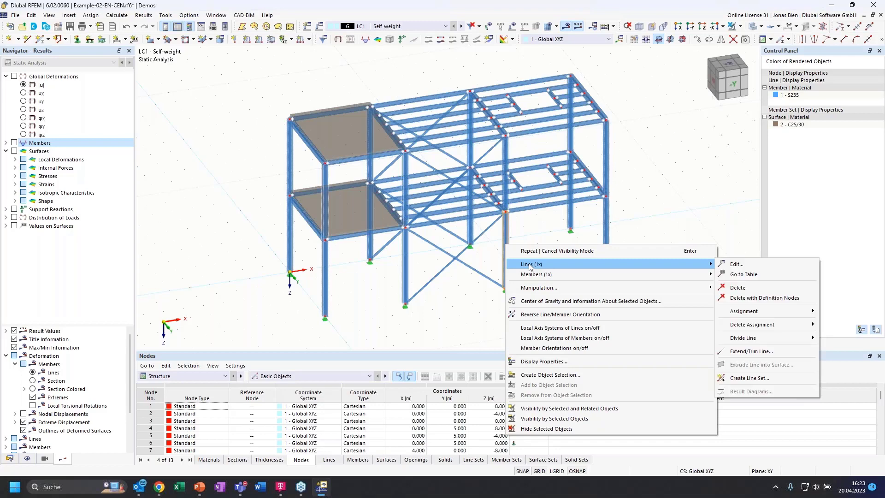
left_click(419, 325)
Select the nodal support at the braced bay's front column, enlarge the support symbols' display size, and clear the selection.
left_click(407, 308)
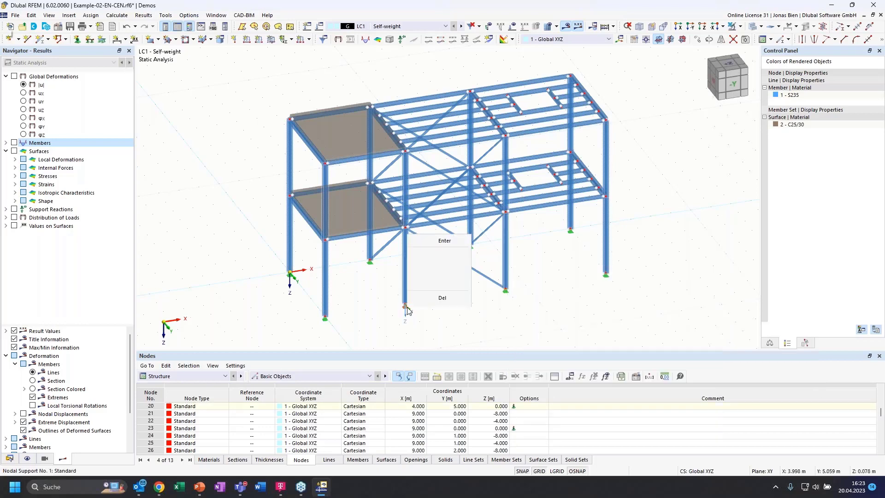
right_click(406, 308)
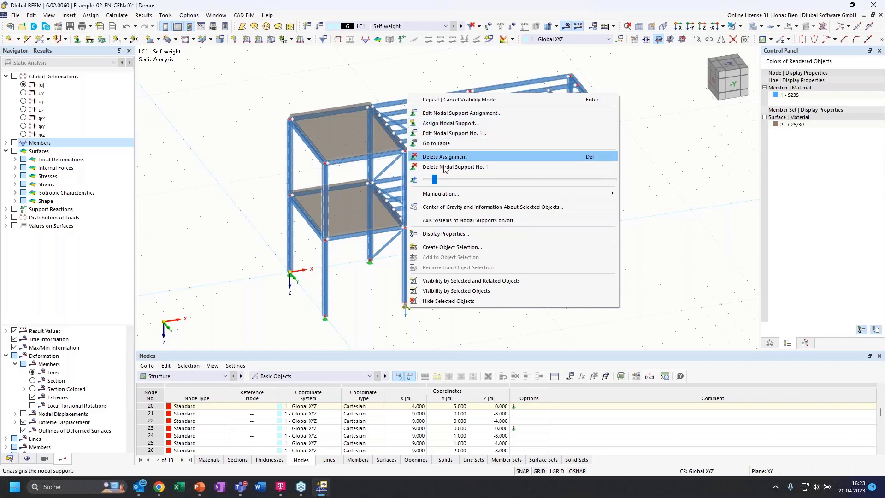
mouse_move(438, 178)
left_mouse_down()
mouse_move(488, 180)
mouse_move(454, 180)
left_mouse_up()
left_click(399, 290)
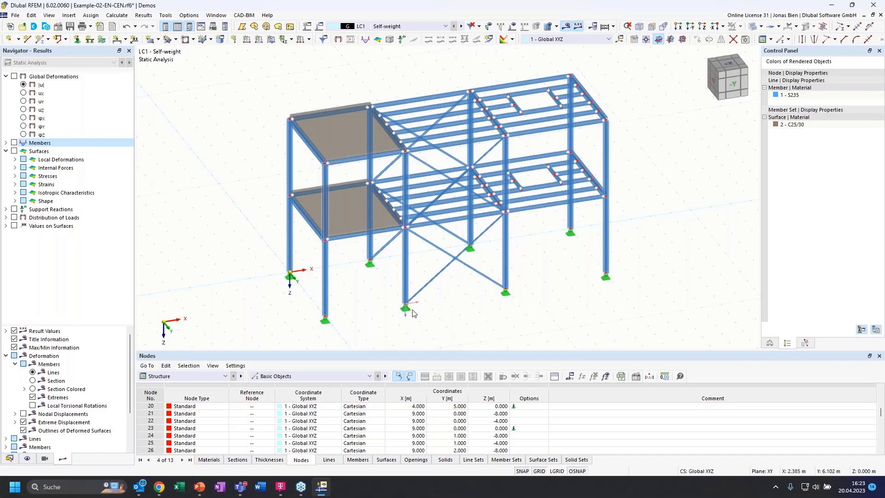
scroll(406, 306, "up", 5)
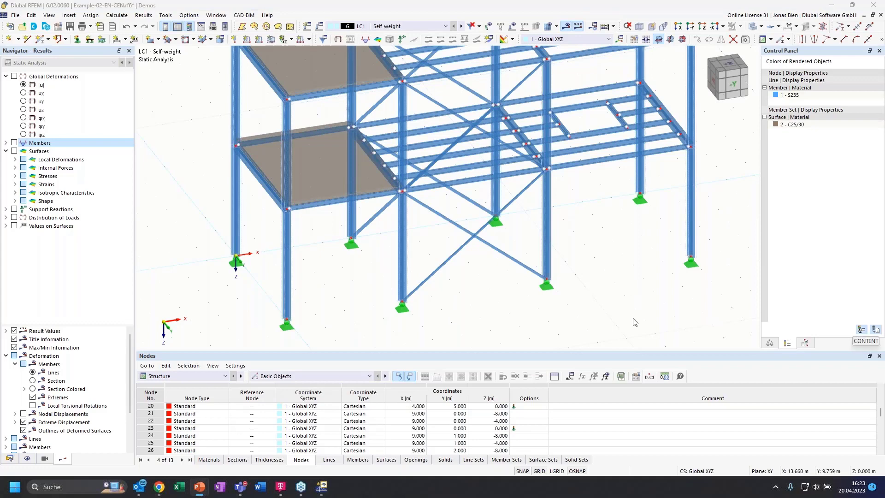
left_click(415, 296)
scroll(415, 296, "down", 1)
scroll(626, 284, "down", 2)
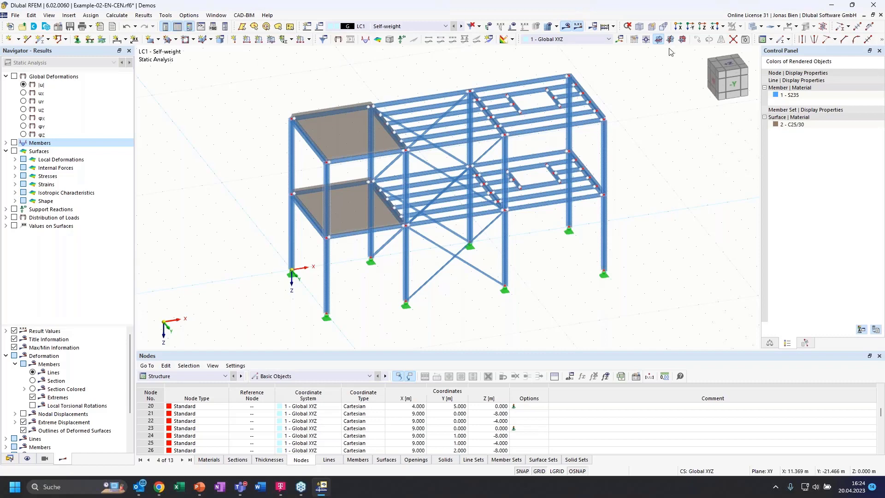
Examine the File commands available for customizing menus and toolbars and close the Customize dialog without changes.
right_click(330, 41)
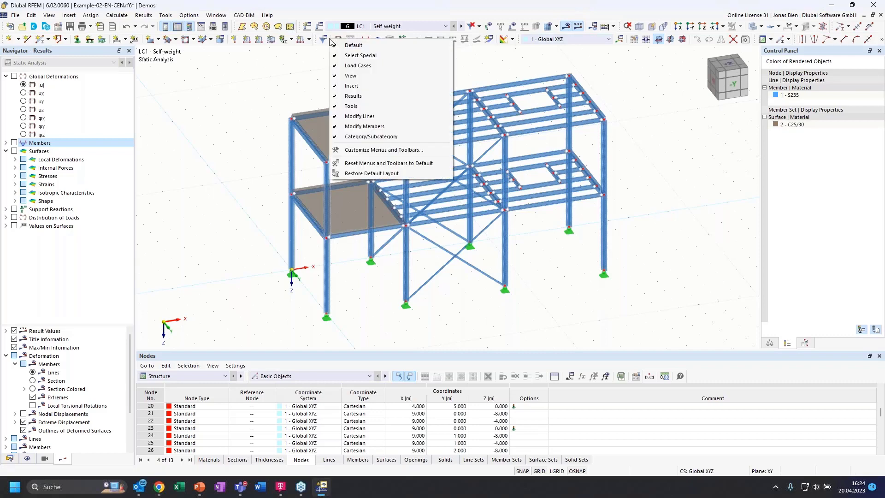
left_click(383, 150)
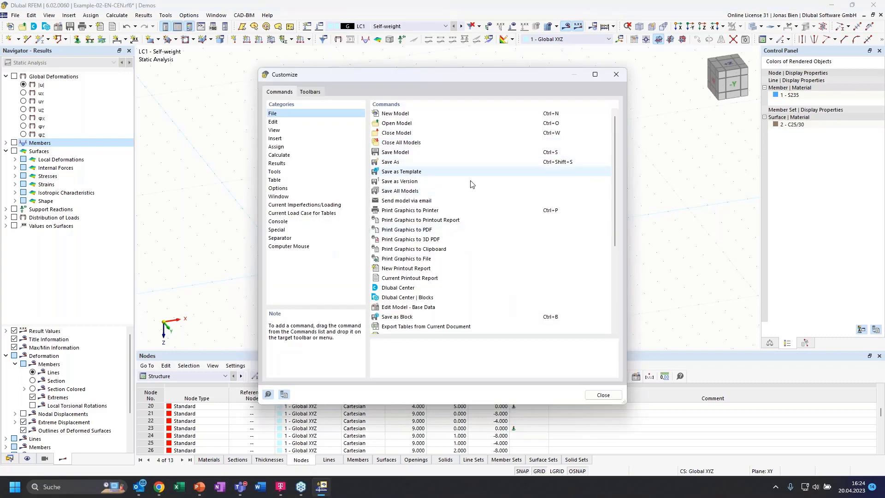
scroll(528, 277, "down", 5)
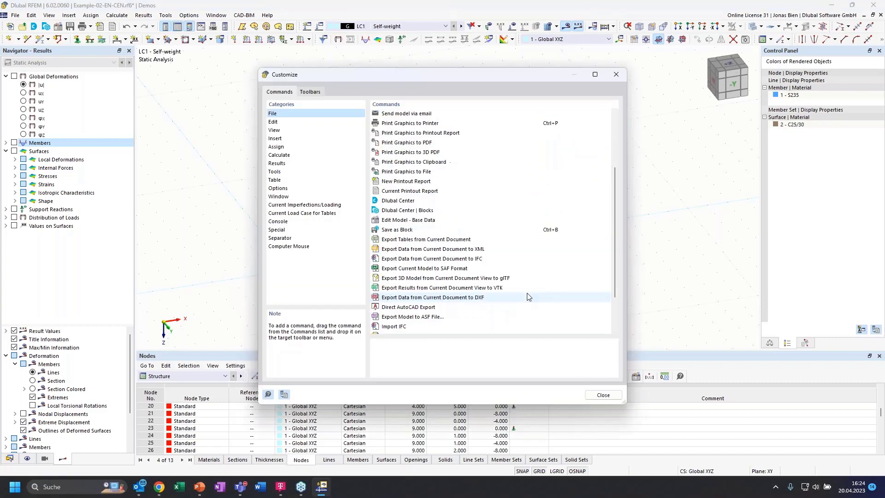
scroll(528, 235, "up", 5)
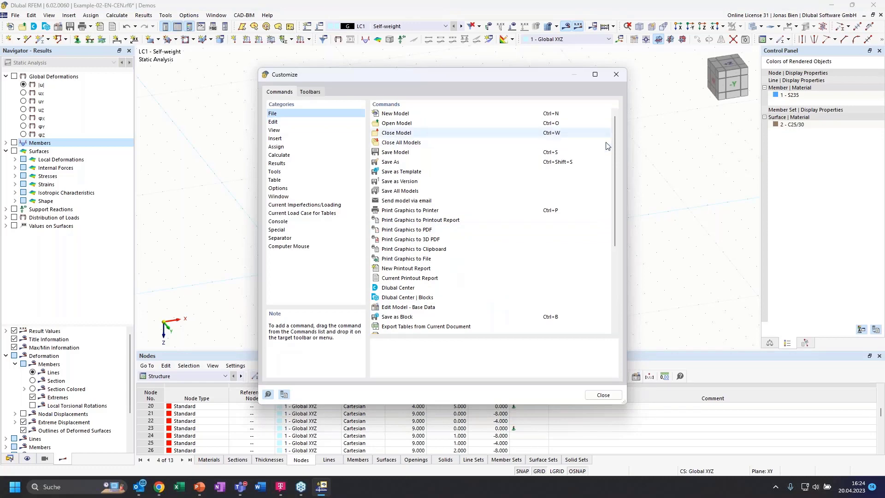
left_click(616, 75)
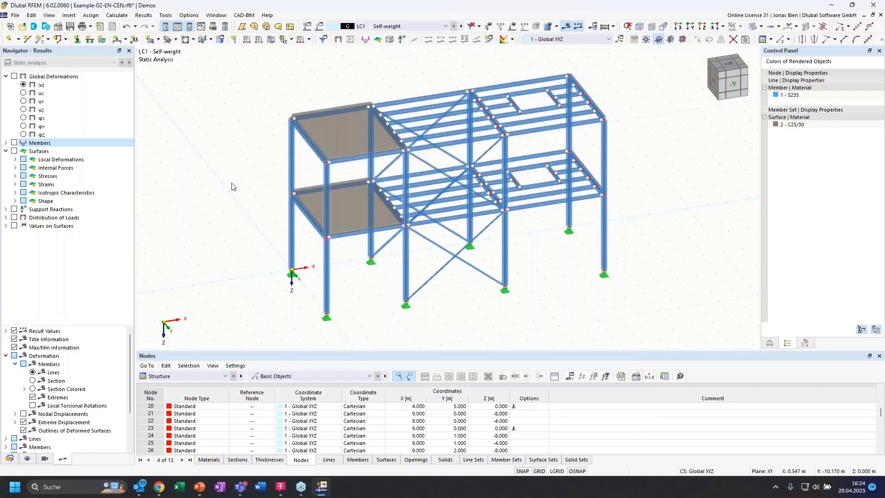
Close the Example-02-EN-CEN model from the Data navigator without saving its changes.
left_click(11, 459)
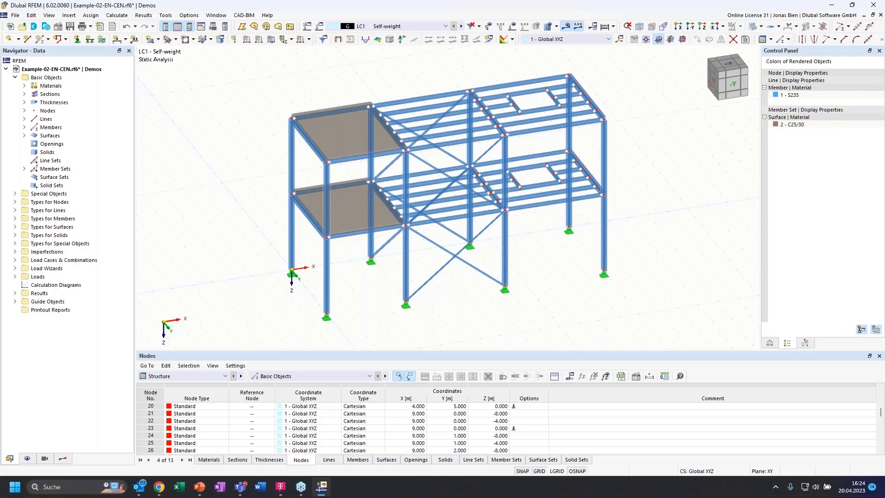
key("alt+Tab")
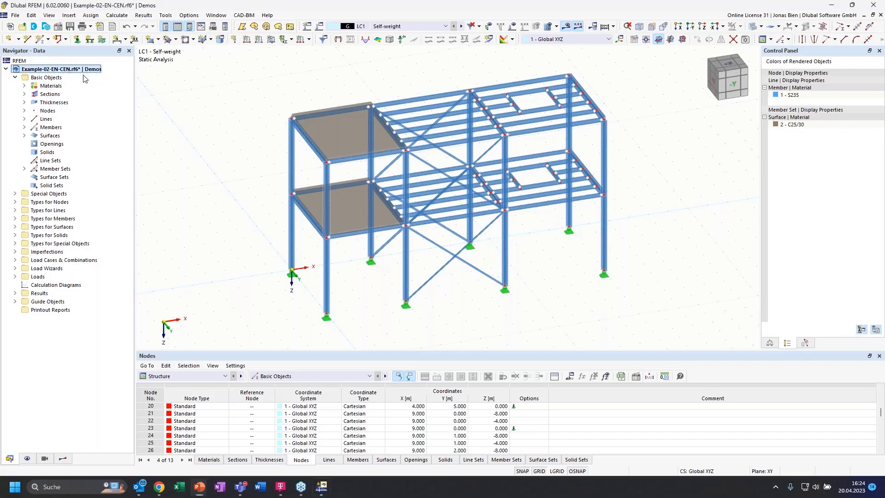
right_click(69, 73)
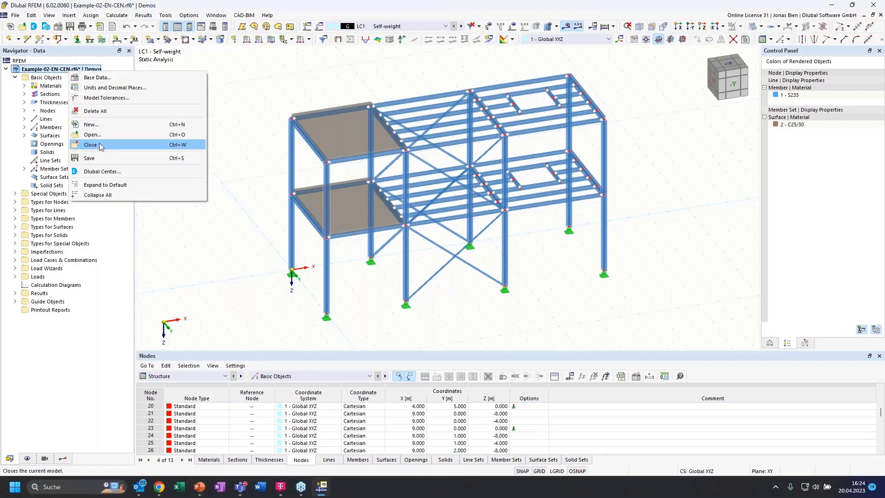
left_click(91, 145)
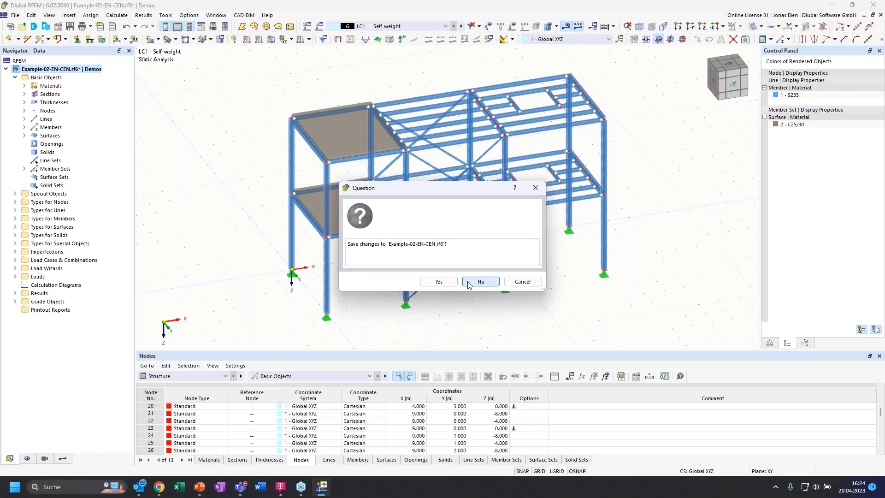
key("Return")
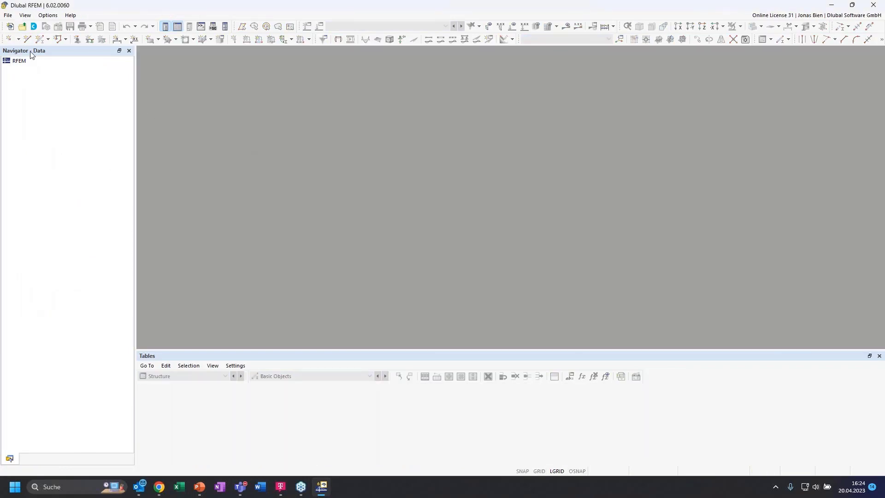
Start a new model named "Single span beam" in the Schulungen project with the type 2D | XZ | Plane Stress.
left_click(8, 15)
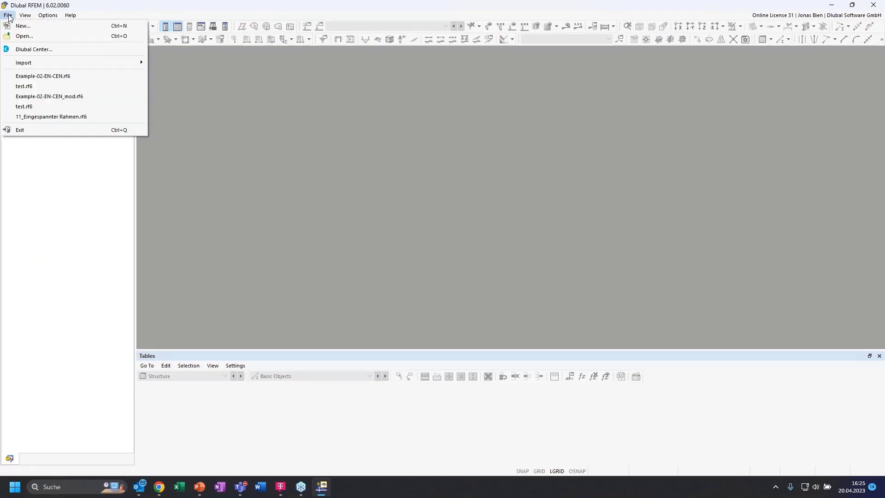
left_click(20, 27)
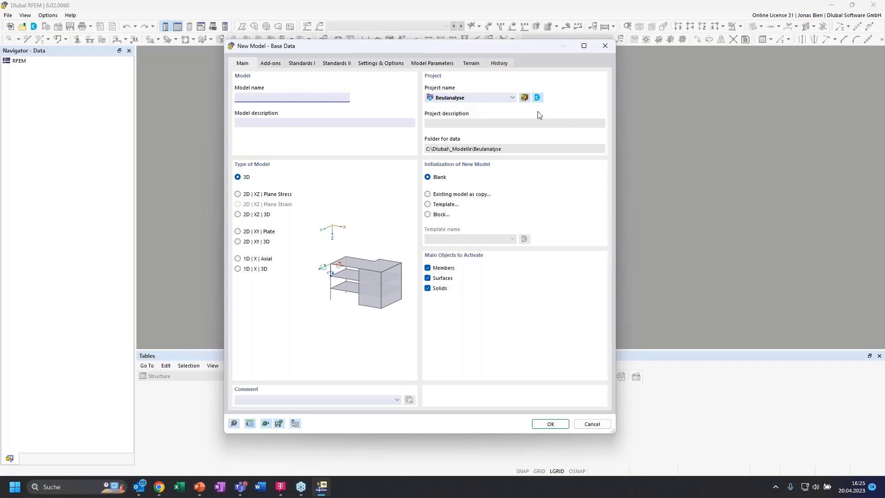
left_click(501, 100)
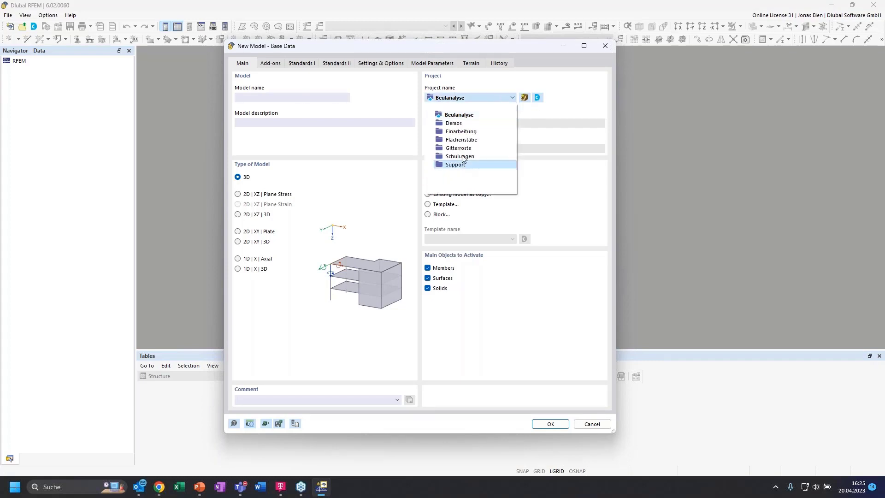
left_click(463, 156)
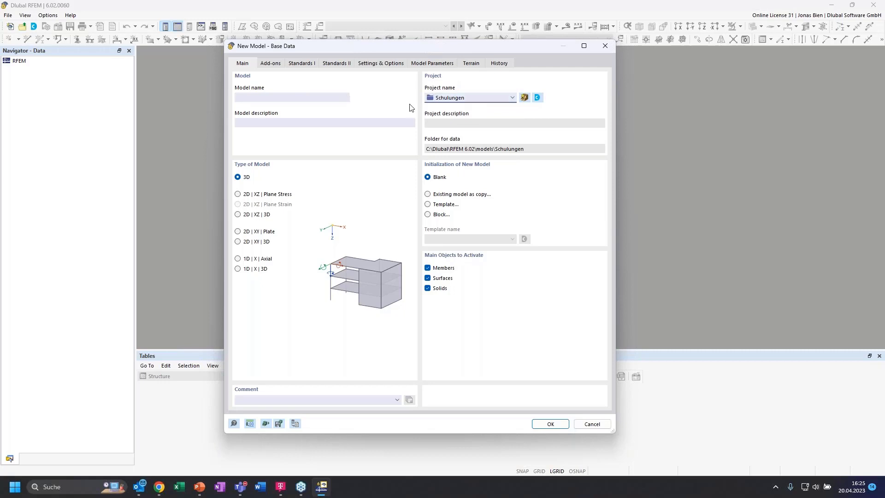
left_click(241, 95)
type("Single")
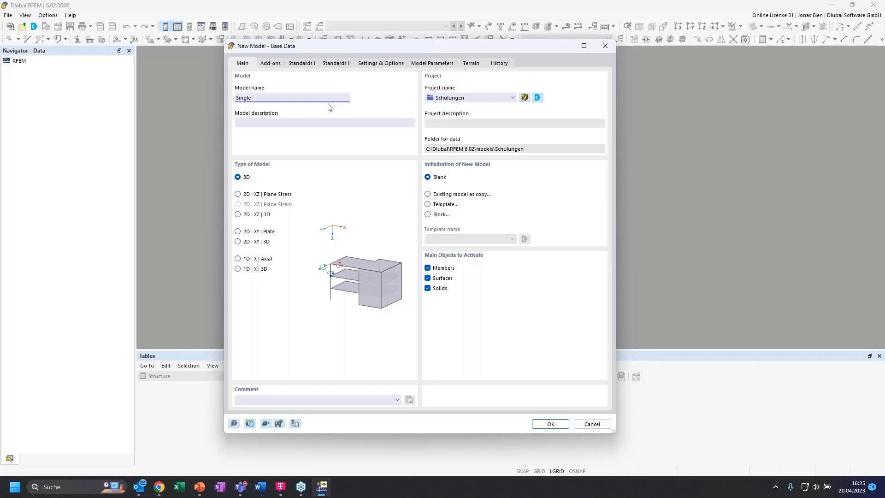
type(" span beam")
left_click(238, 196)
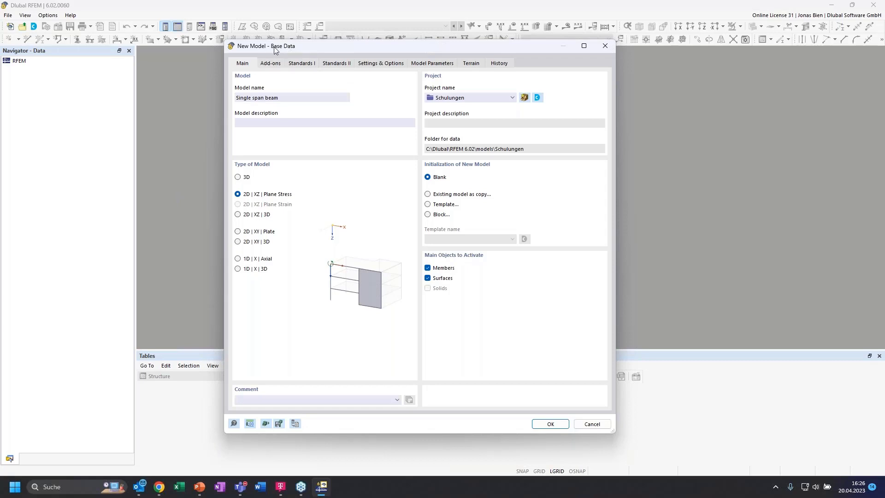
Deactivate the combination wizard and classification and the load wizards, and create the model with these base data.
left_click_drag(275, 50, 261, 50)
left_click(257, 63)
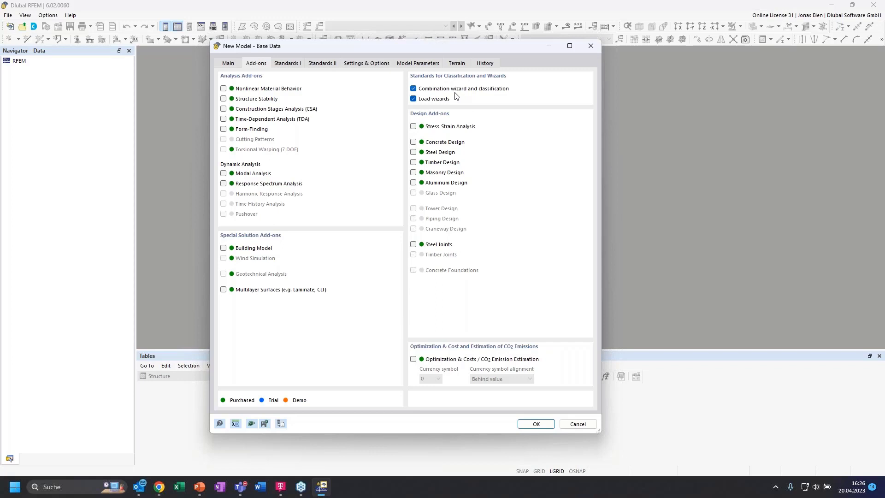
left_click(414, 89)
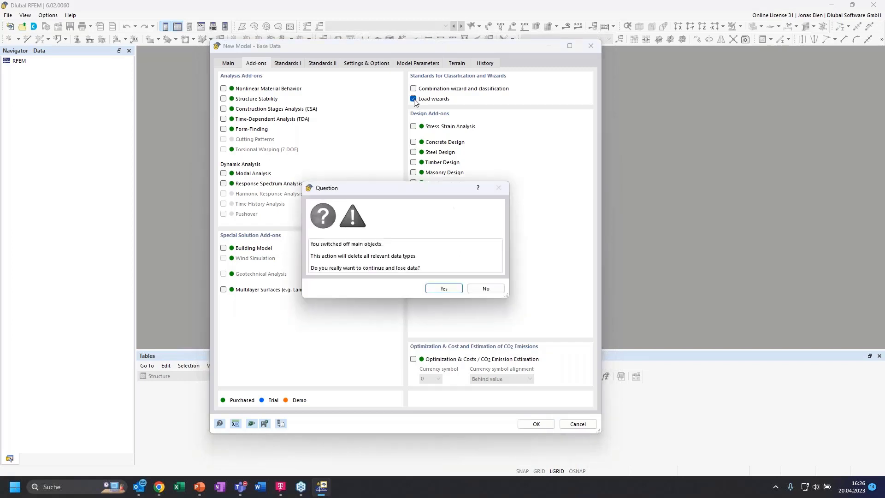
left_click(445, 292)
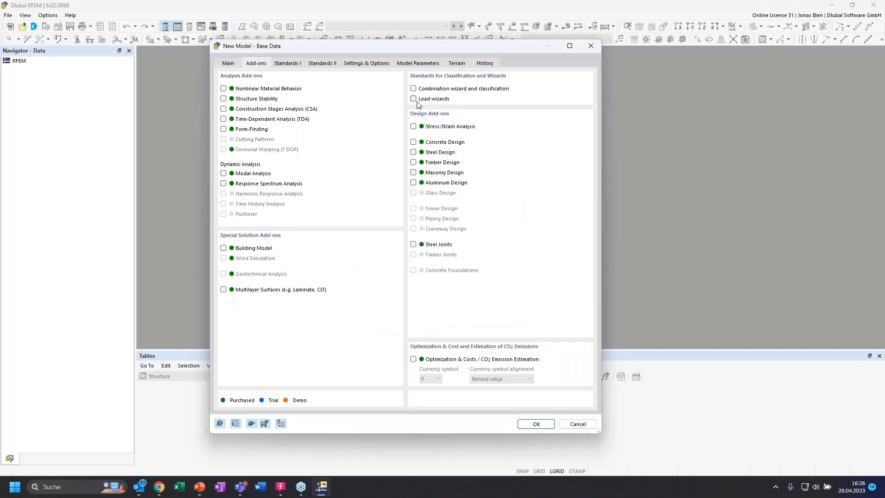
left_click(229, 64)
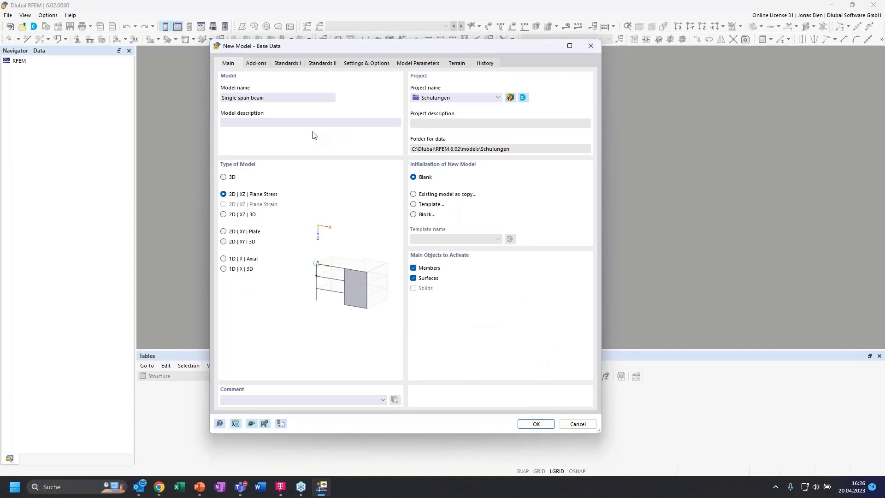
left_click(534, 425)
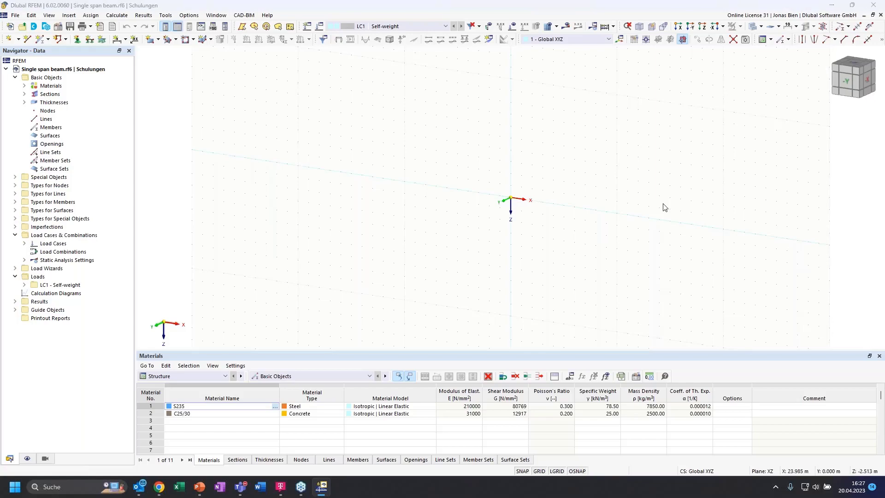
Switch to the presentation, view the slide on the single-span beam with concentrated load, and return to RFEM.
key("alt+Tab")
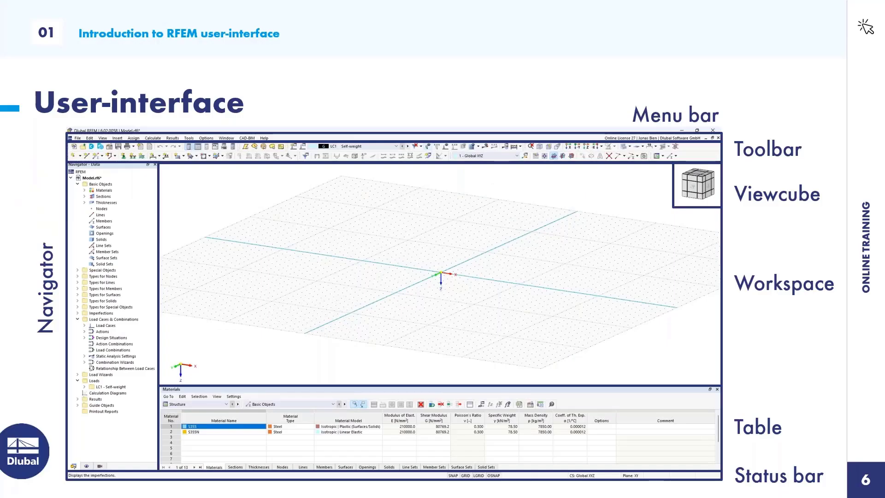
key("Right")
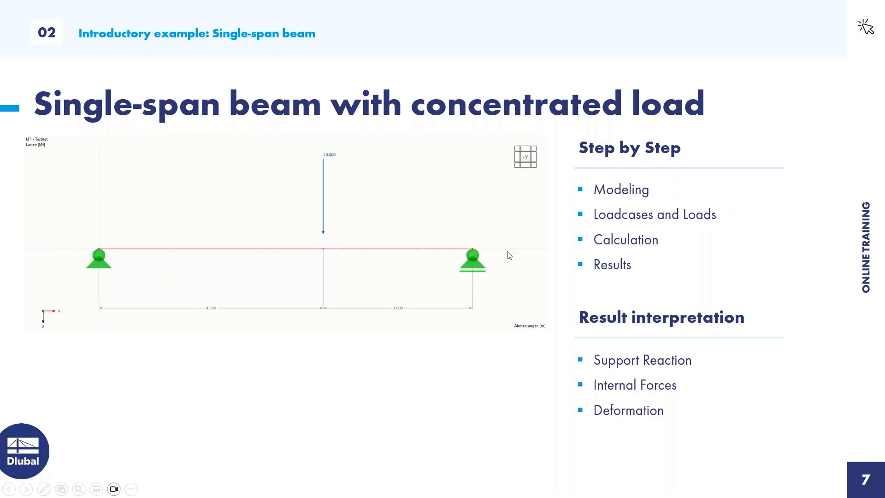
key("alt+Tab")
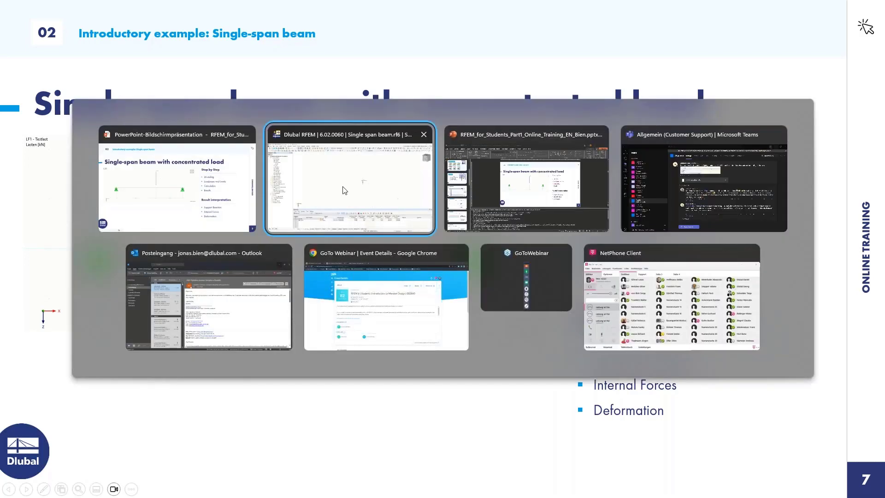
left_click(399, 178)
Set the view to -Y and delete all basic objects from the new model.
left_click(843, 87)
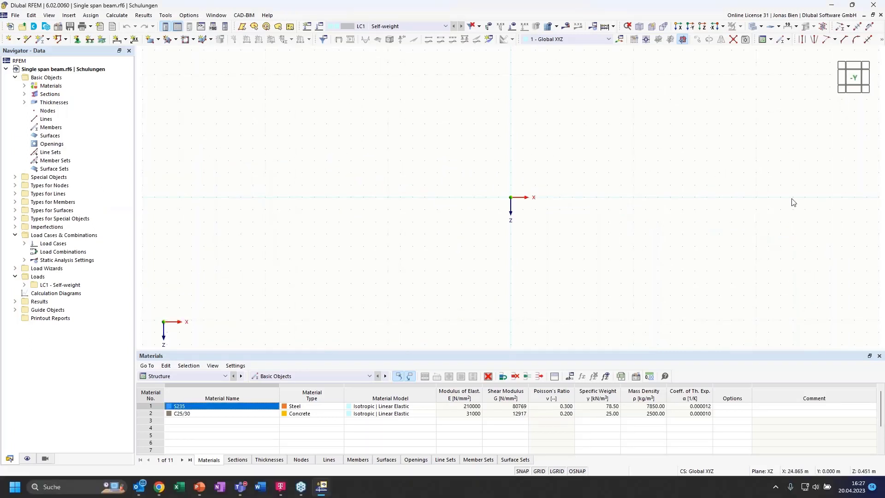
middle_click_drag(670, 178, 575, 175)
middle_click_drag(518, 142, 481, 133)
right_click(60, 77)
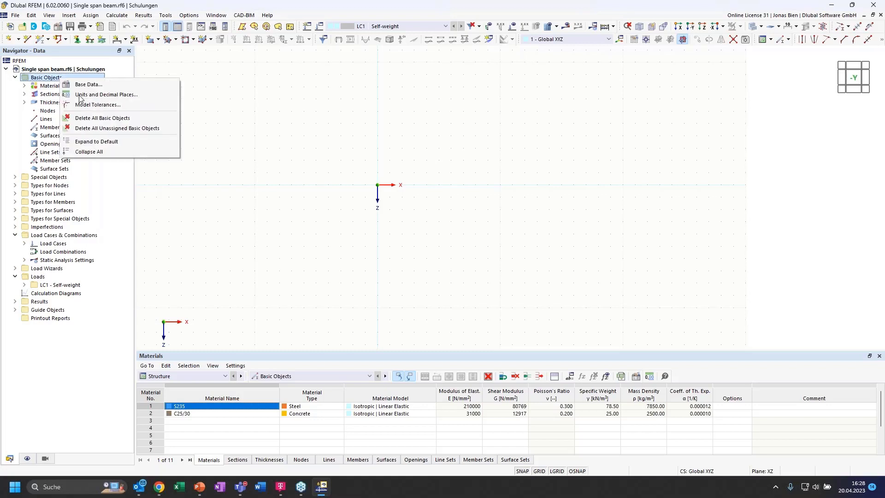
left_click(240, 125)
right_click(45, 77)
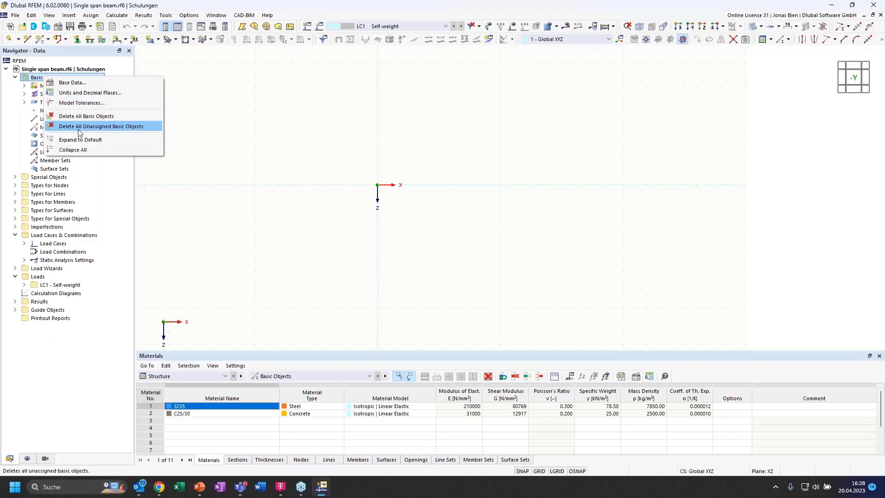
left_click(87, 117)
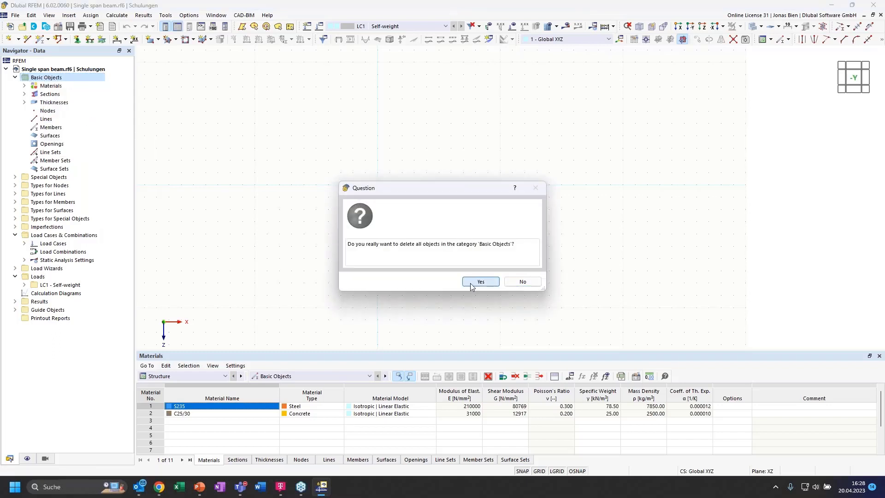
left_click(475, 284)
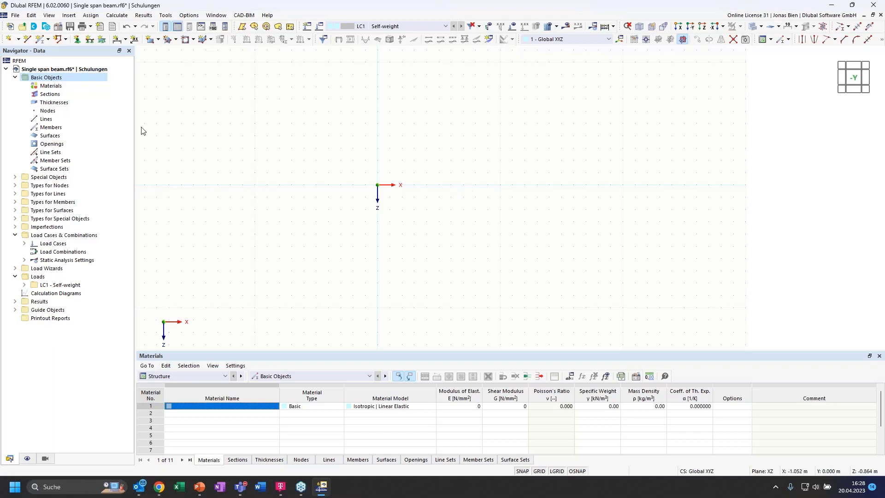
Create the first node at the coordinate origin with X 0 and Z 0.
left_click(12, 41)
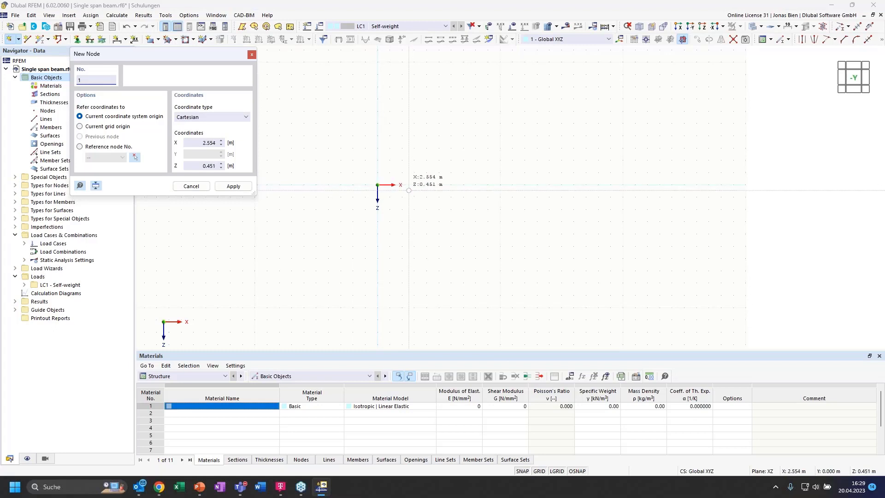
scroll(409, 189, "up", 2)
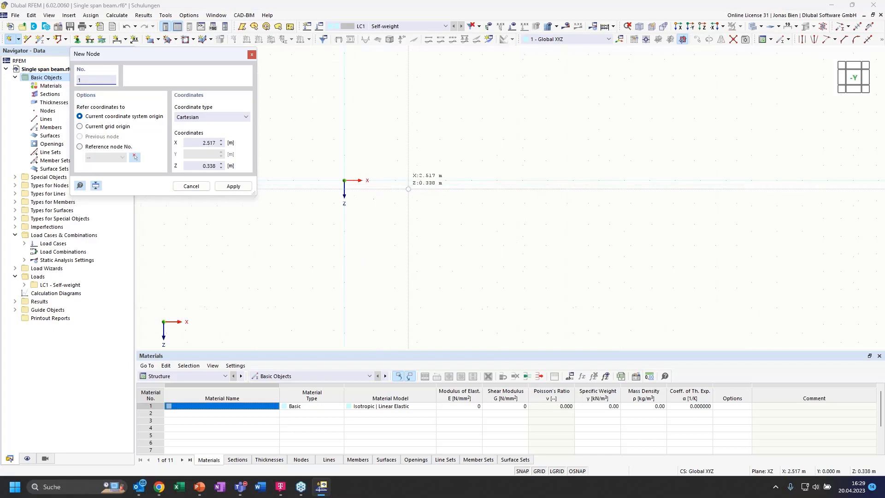
scroll(408, 189, "up", 3)
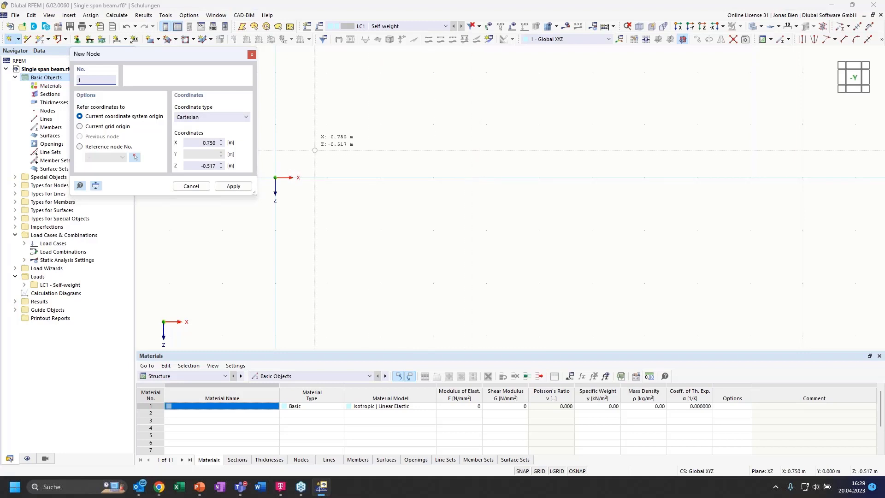
left_click_drag(197, 142, 229, 143)
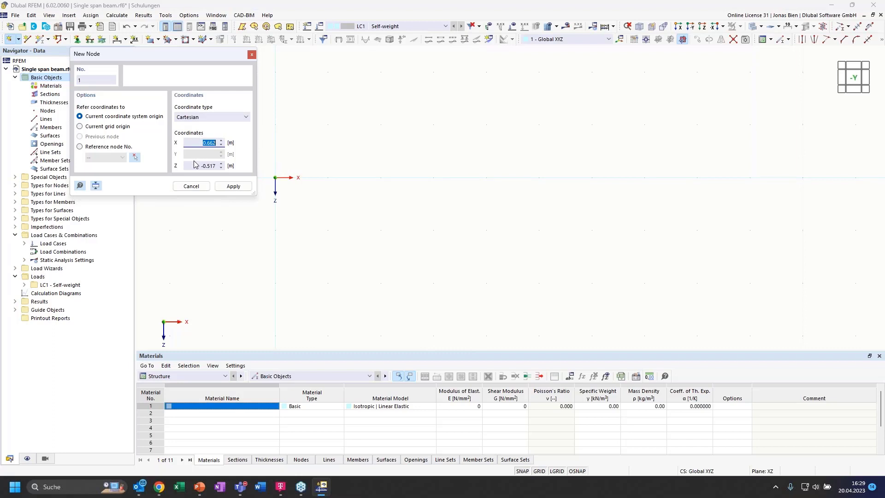
left_click_drag(198, 165, 223, 164)
type("0")
left_click(204, 144)
left_click(229, 186)
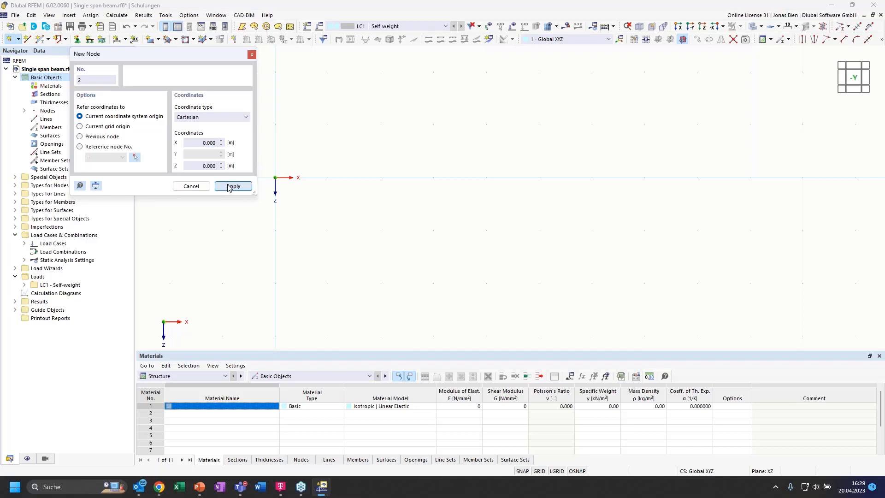
Create a second node at X 7.5 m and Z 0, and end node creation.
left_click(203, 143)
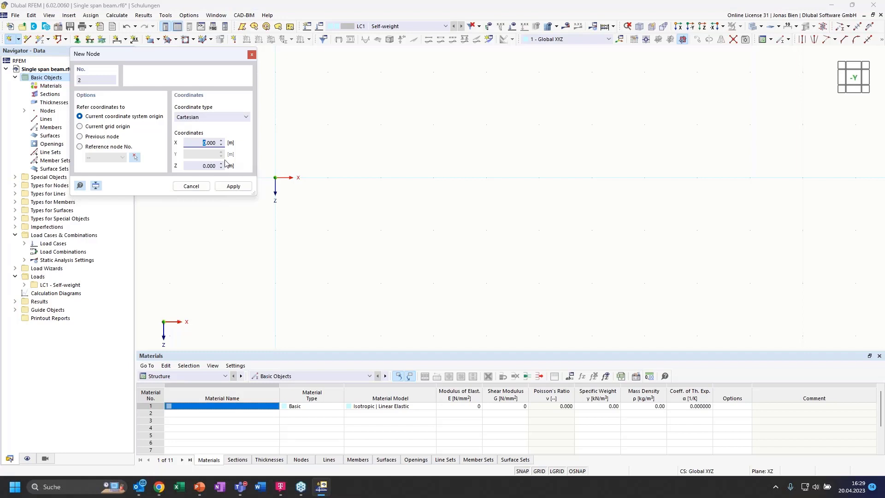
type("7.5")
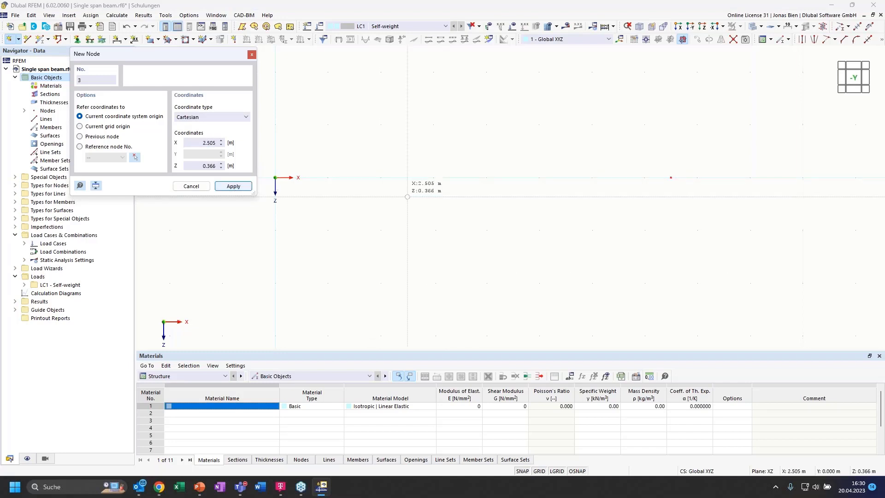
key("Escape")
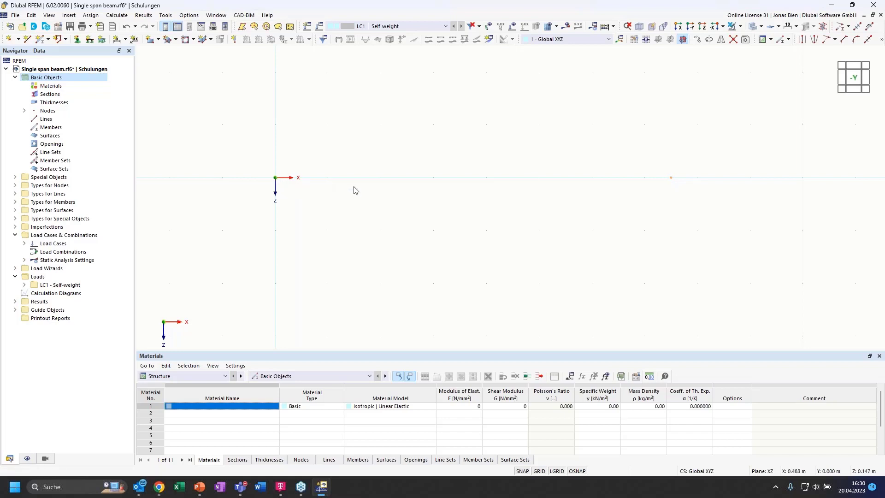
middle_click_drag(296, 201, 282, 171, "ctrl")
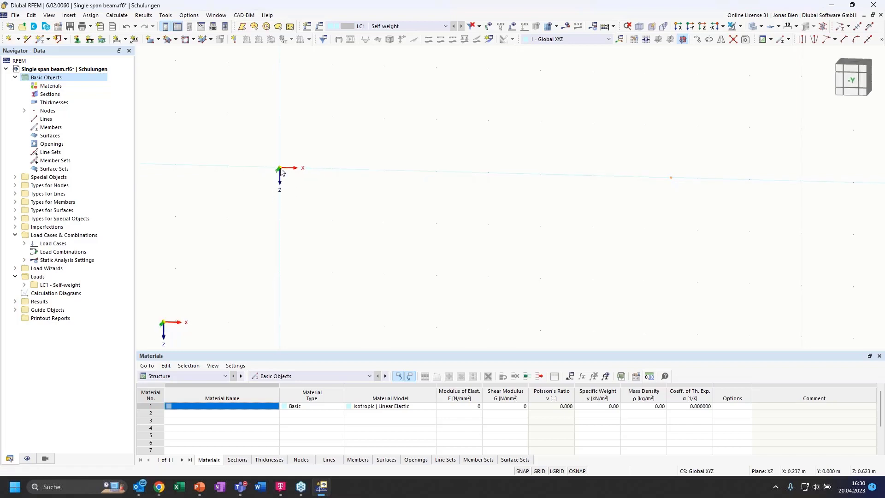
left_click(852, 81)
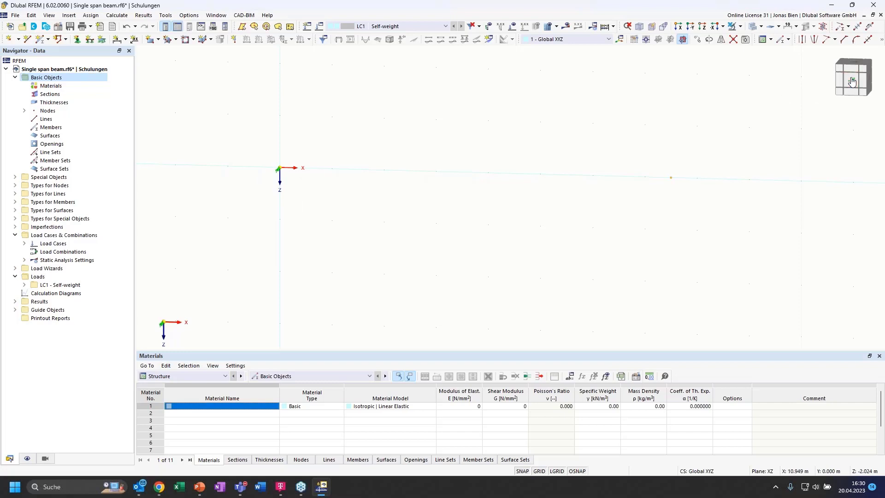
Turn off the display of the global coordinate system X, Y, Z in the zero point, keeping the -Y view.
left_click(27, 458)
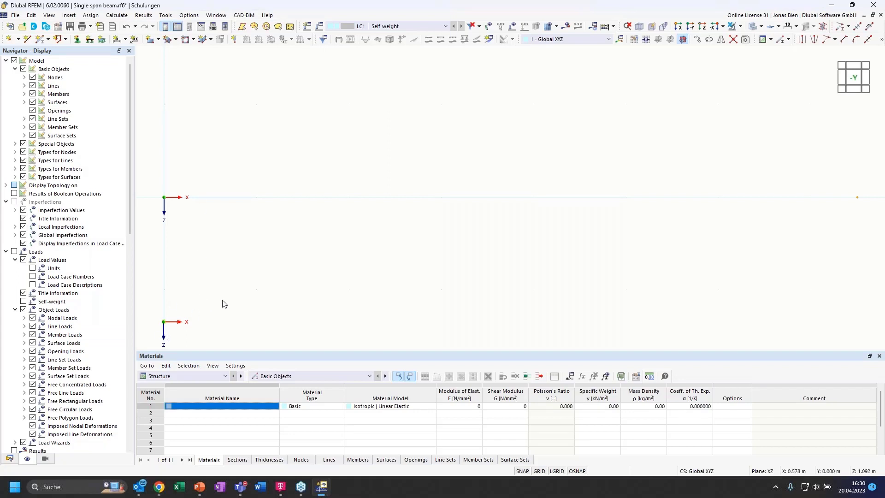
mouse_move(225, 304)
middle_mouse_down("ctrl")
mouse_move(198, 312)
mouse_move(213, 312)
middle_mouse_up("ctrl")
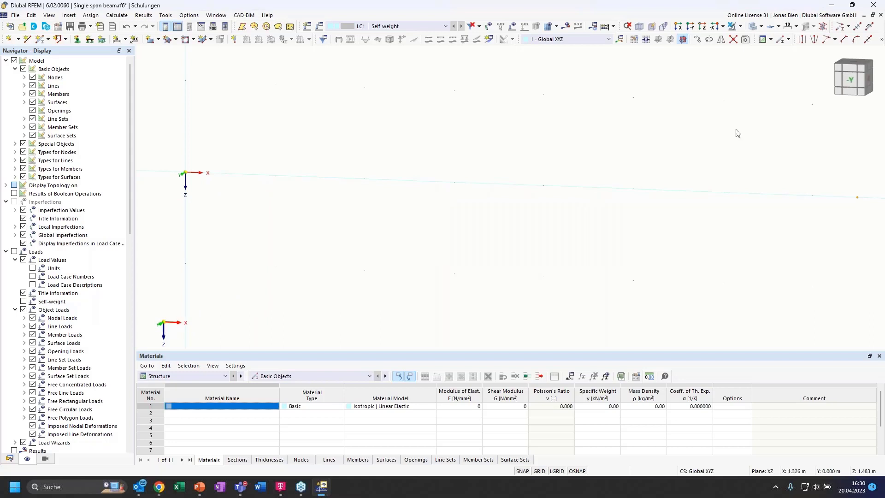
left_click(852, 85)
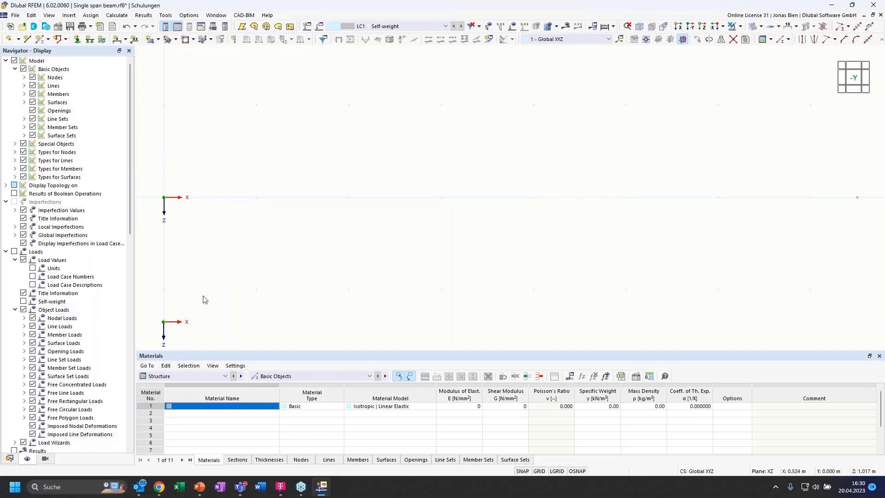
scroll(76, 337, "down", 5)
scroll(77, 337, "down", 5)
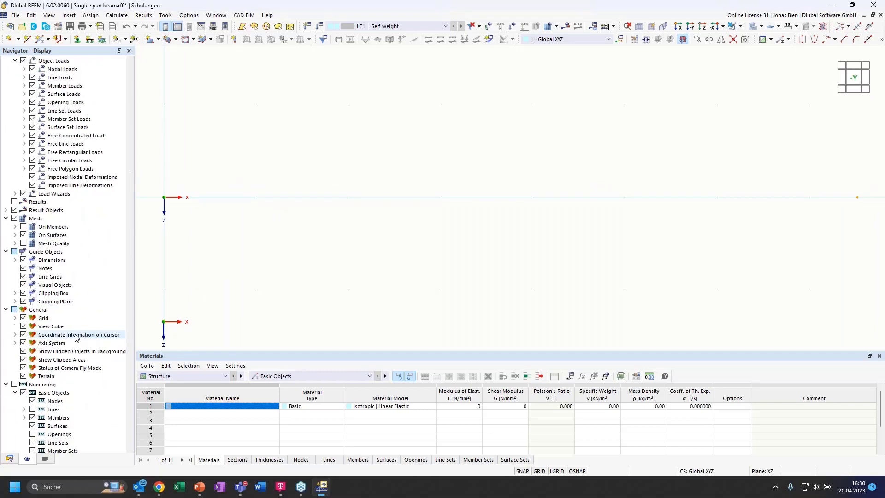
scroll(76, 337, "down", 2)
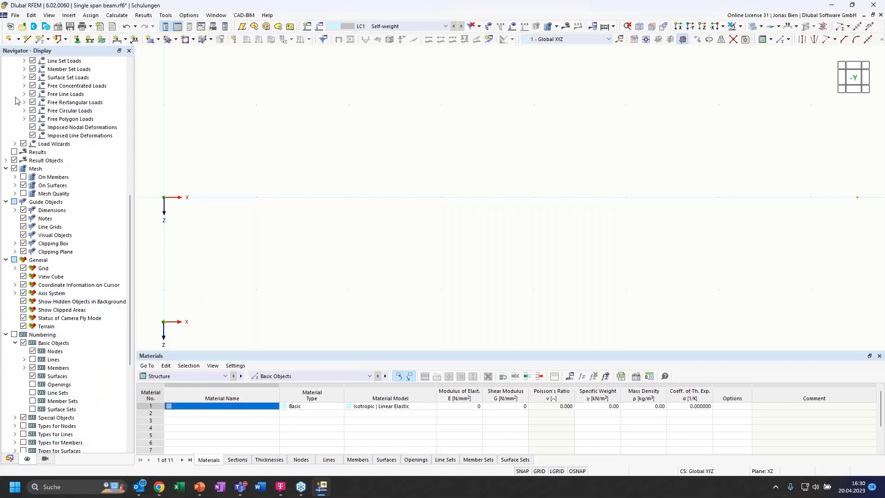
left_click(16, 293)
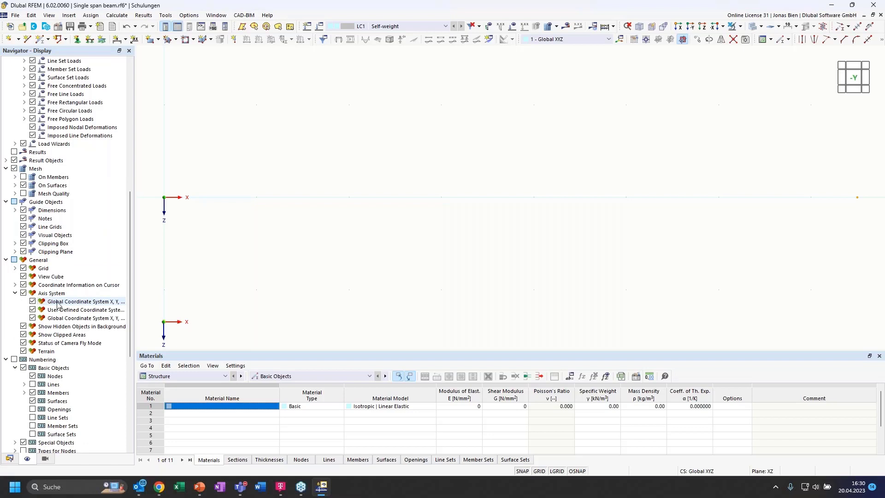
right_click(116, 302)
left_click(109, 303)
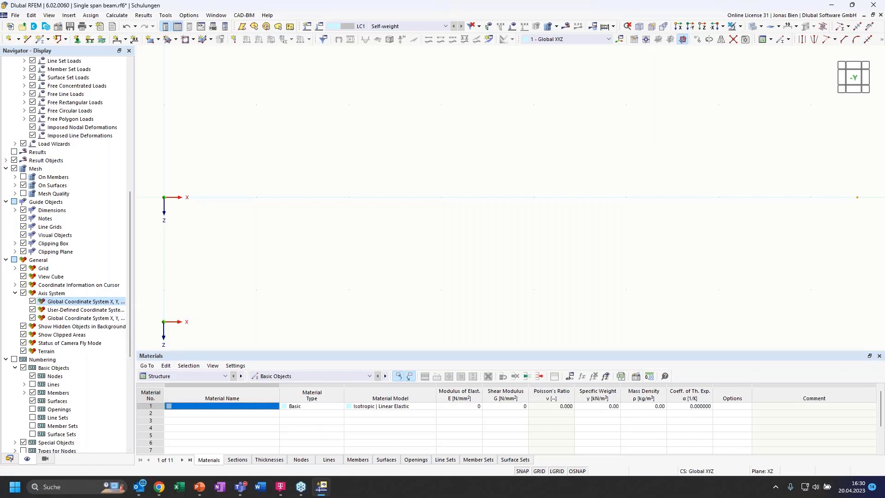
left_click_drag(135, 292, 199, 292)
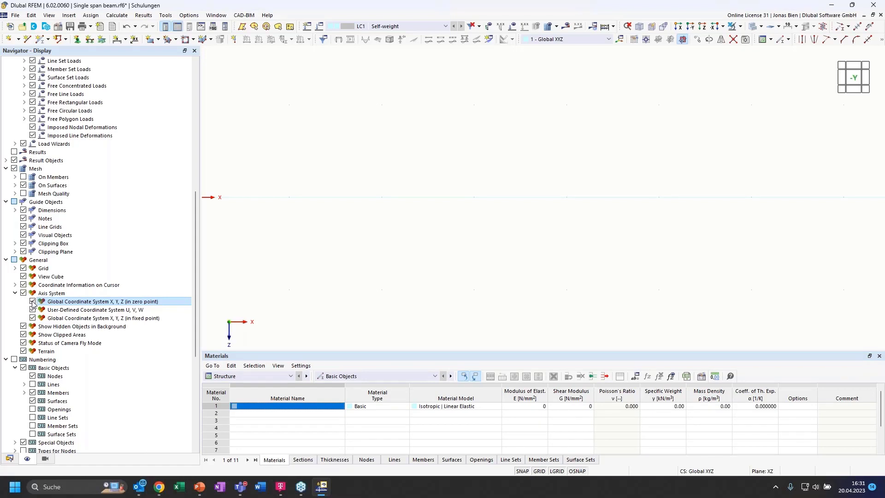
left_click(32, 302)
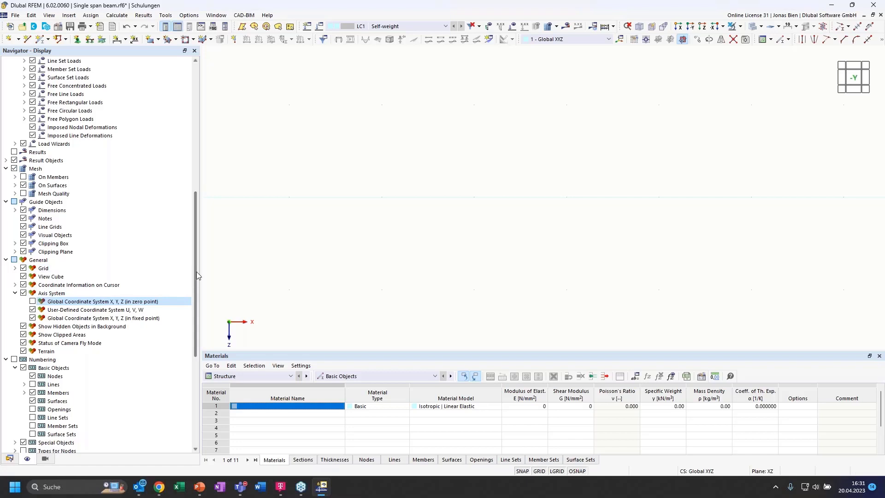
left_click_drag(197, 275, 137, 281)
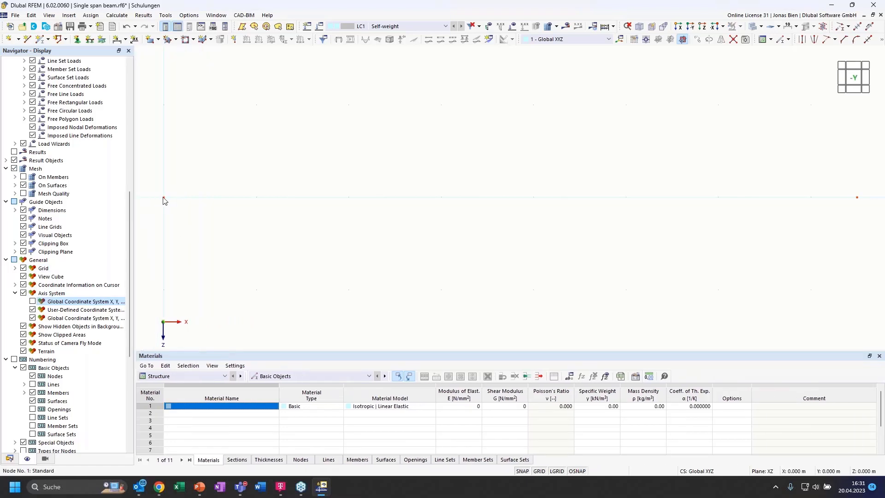
scroll(227, 245, "down", 1)
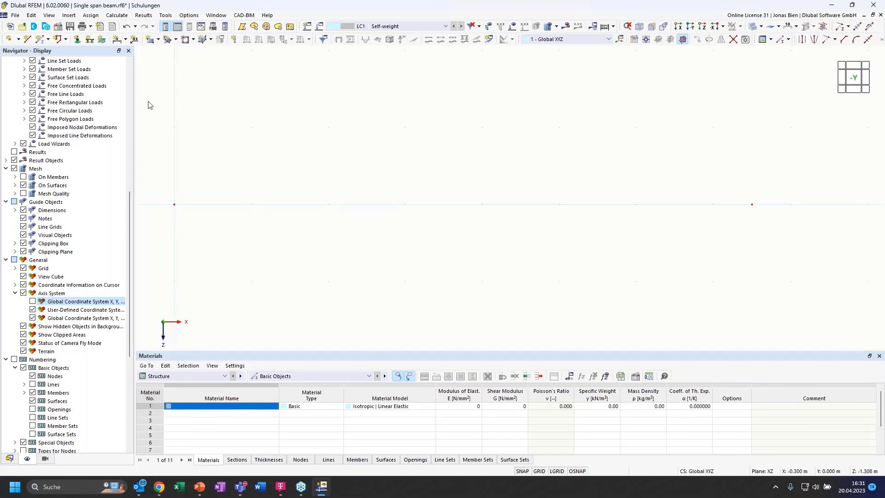
Create a single line from the node at the origin to the node at X 7.5 m, and end line creation.
left_click(9, 459)
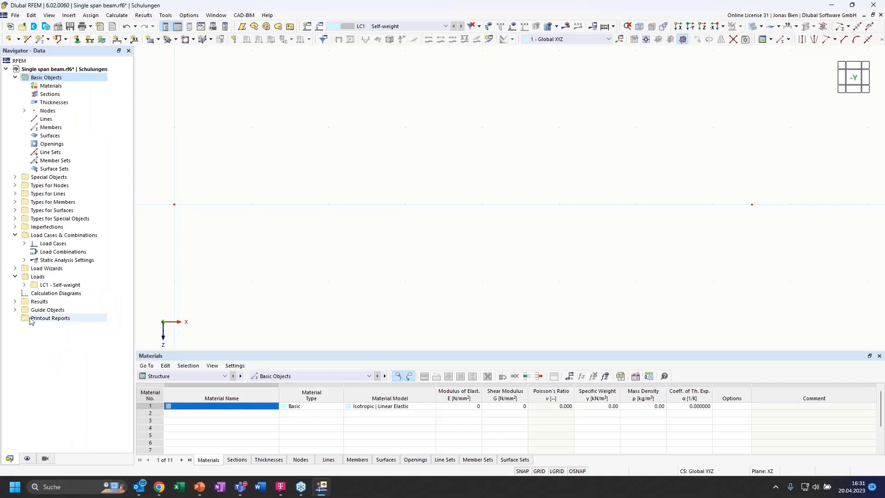
left_click(29, 39)
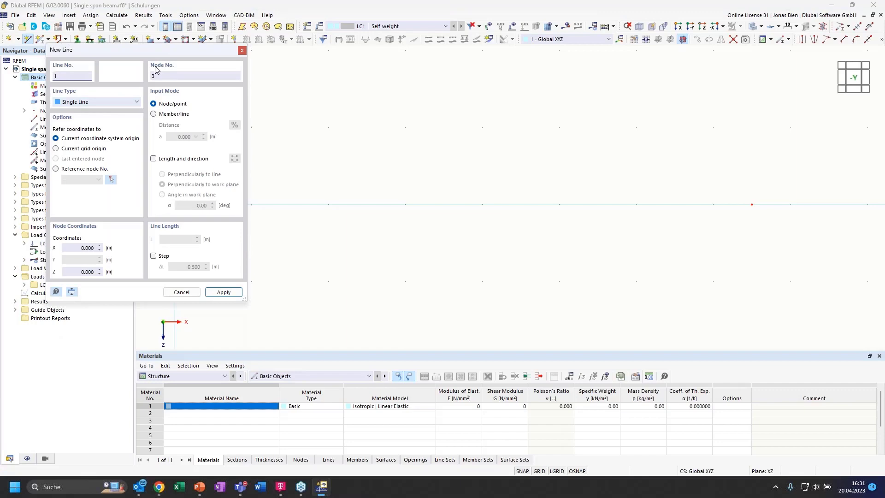
left_click_drag(152, 53, 185, 226)
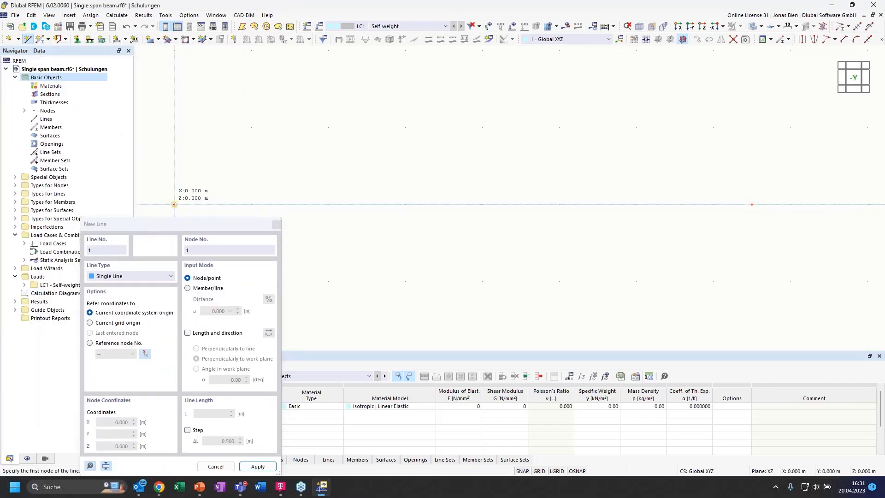
left_click(174, 204)
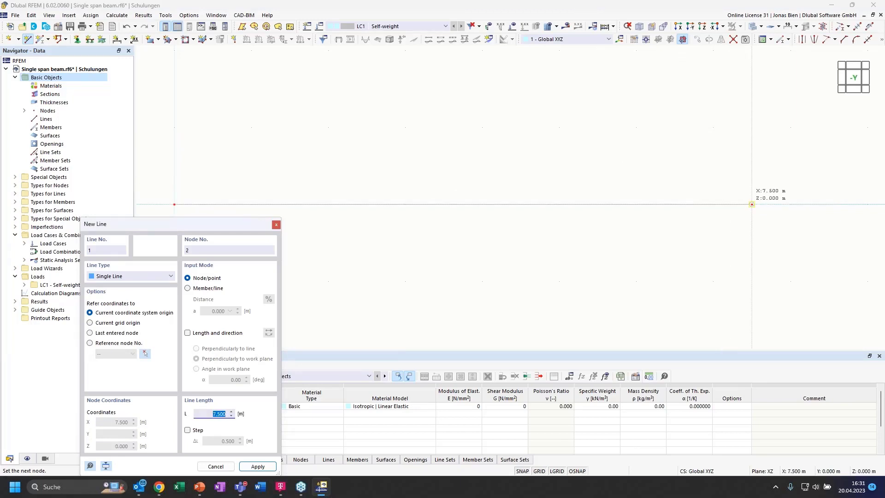
left_click(752, 204)
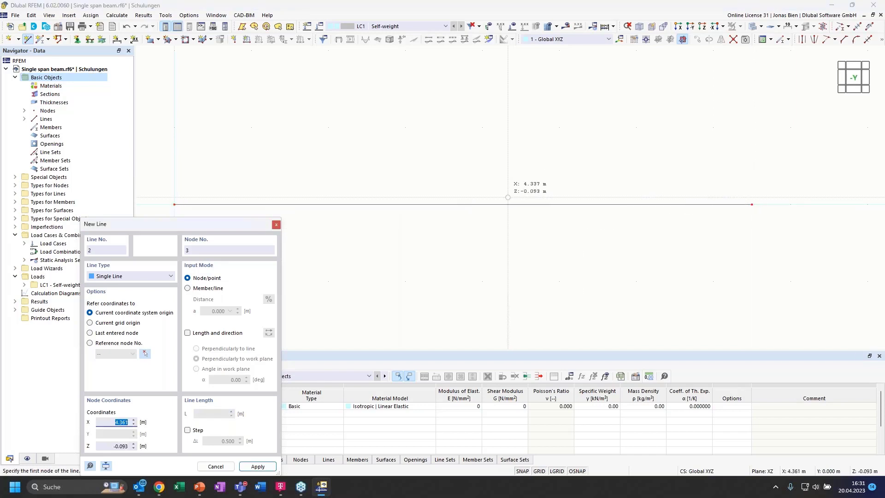
key("Escape")
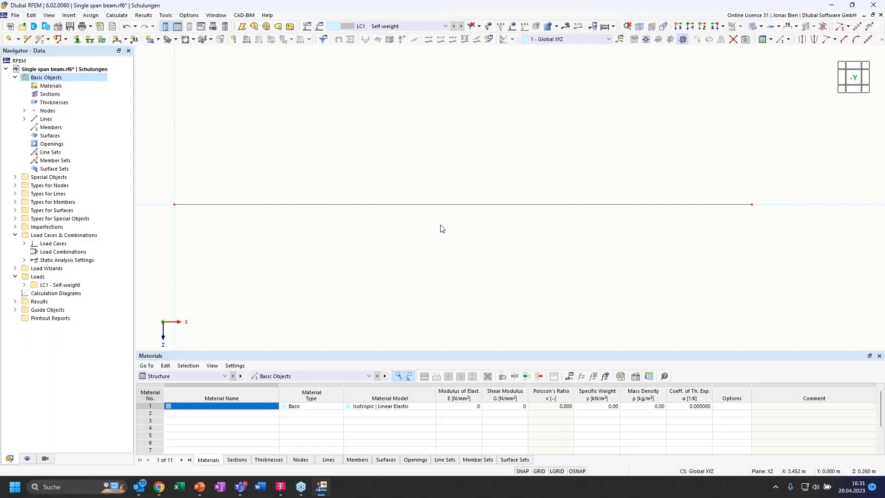
right_click(387, 239)
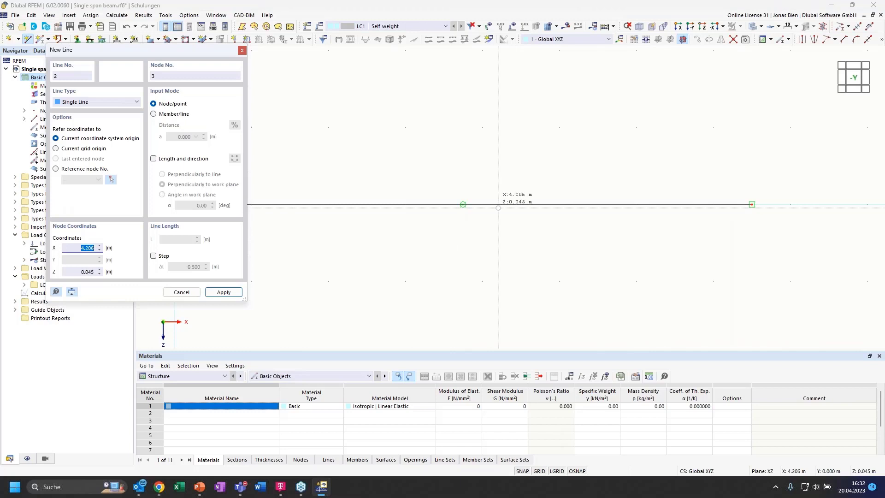
key("Escape")
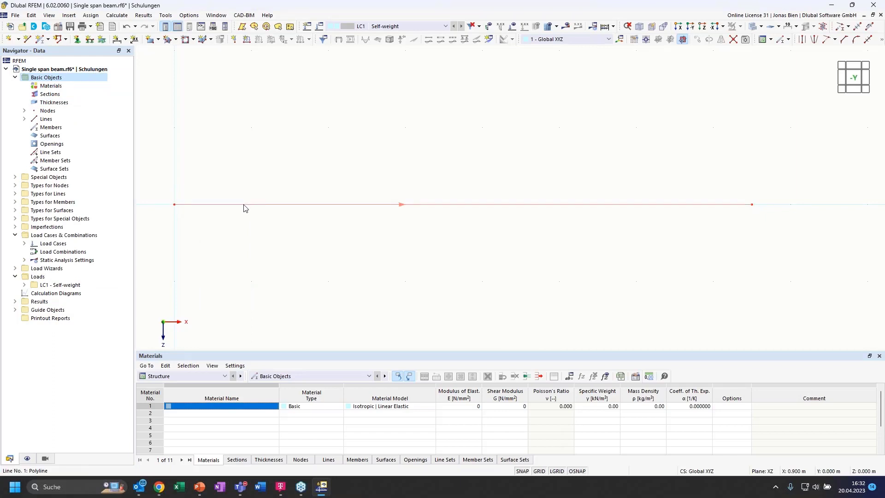
List the model's nodes and lines and highlight both nodes and the line in turn.
left_click(24, 111)
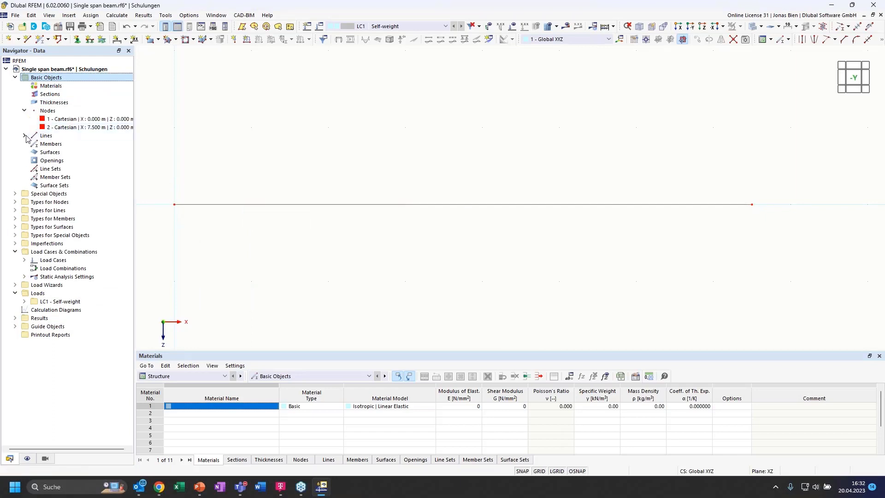
left_click(24, 136)
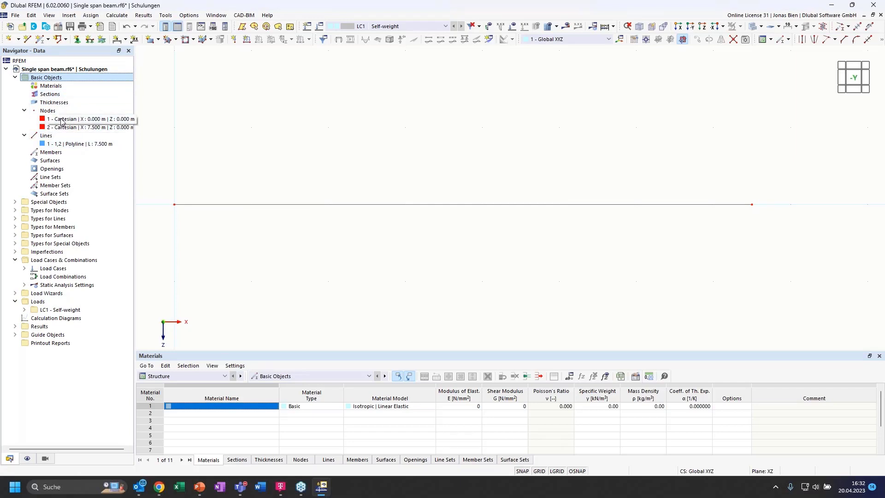
left_click(61, 119)
left_click(63, 128)
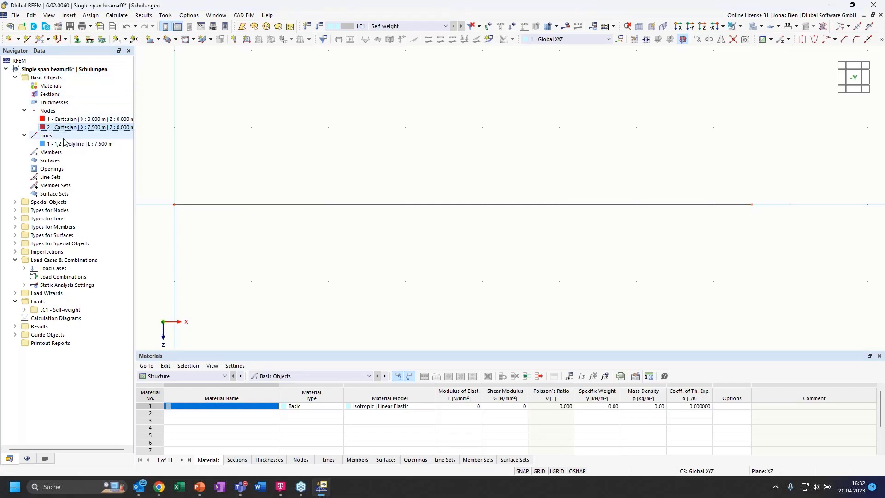
left_click(64, 144)
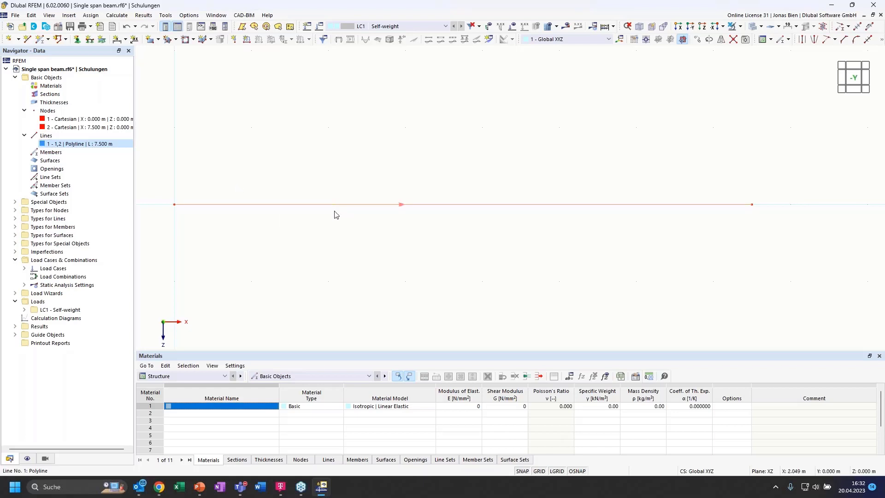
Open the line for editing, assign a new member to it, and view the member's section settings.
double_click(341, 218)
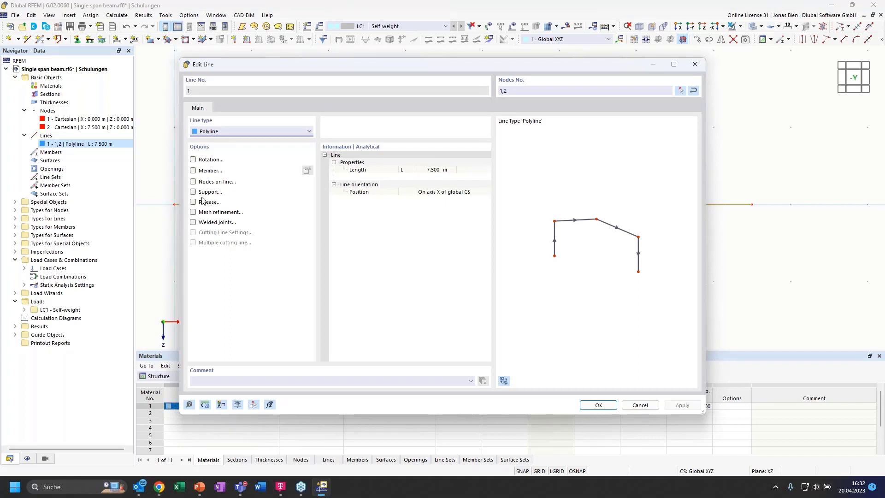
left_click(193, 172)
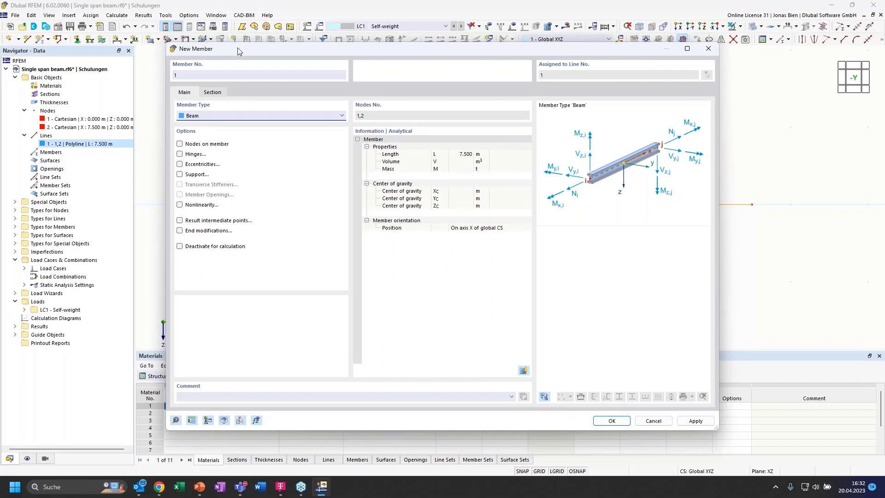
mouse_move(238, 50)
left_mouse_down()
mouse_move(293, 67)
mouse_move(241, 64)
left_mouse_up()
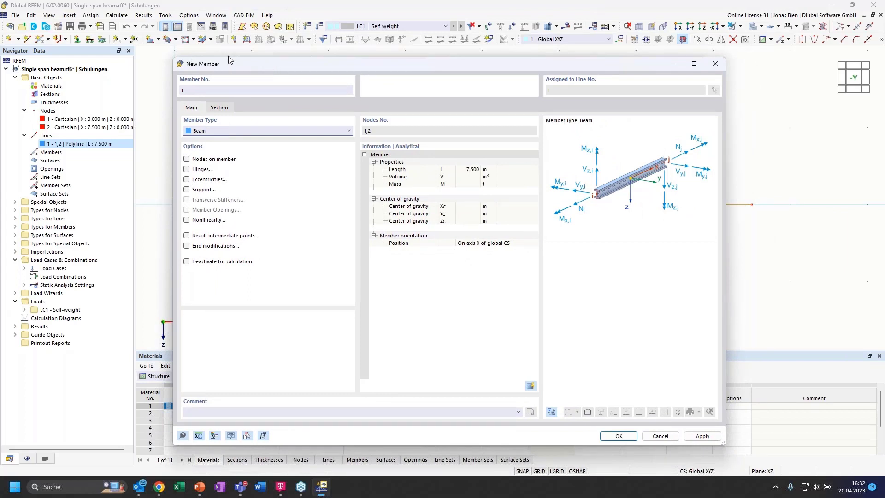
left_click(224, 109)
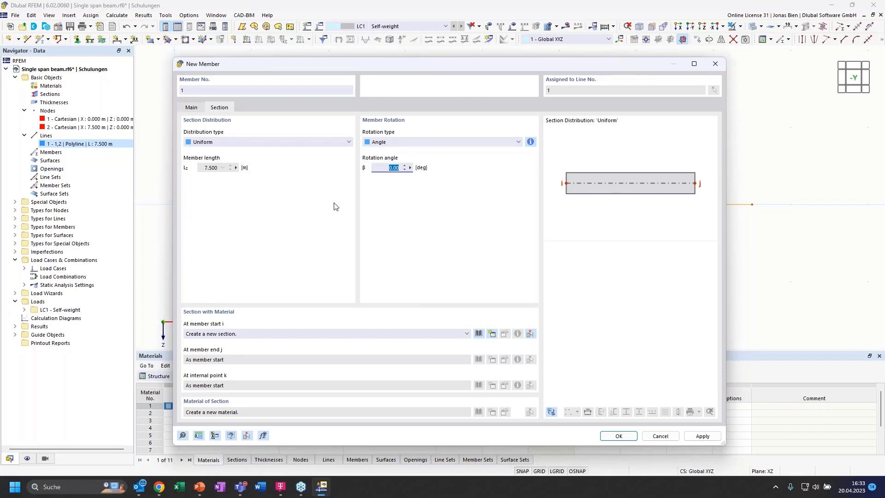
left_click(196, 109)
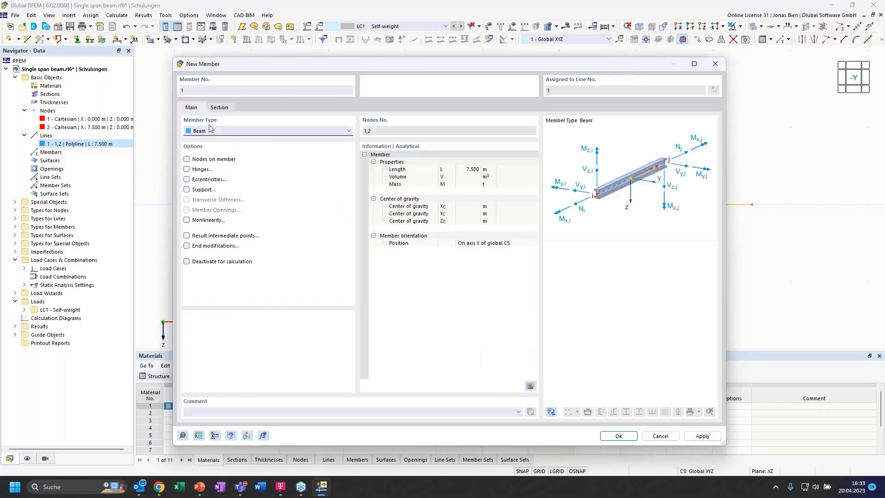
Set the member type to Definable Stiffness and display its stiffness assignment settings.
left_click(213, 132)
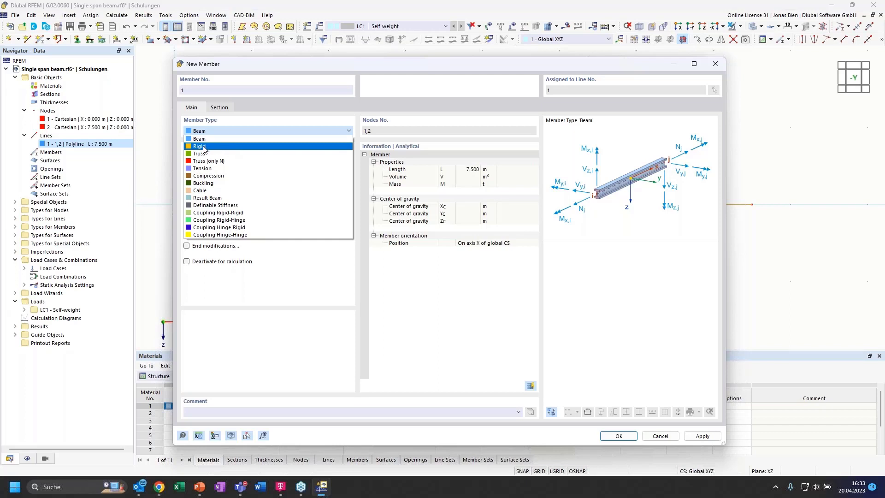
left_click(210, 206)
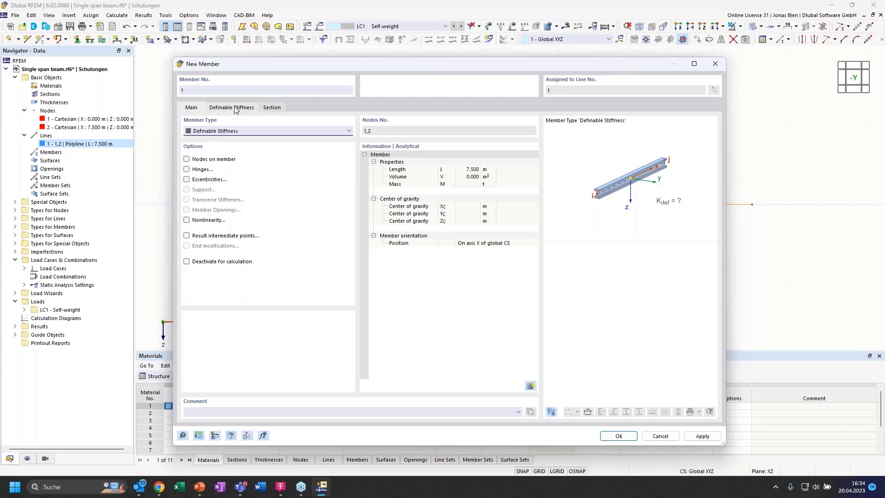
left_click(234, 109)
left_click(192, 107)
left_click(232, 109)
left_click(191, 108)
left_click(232, 109)
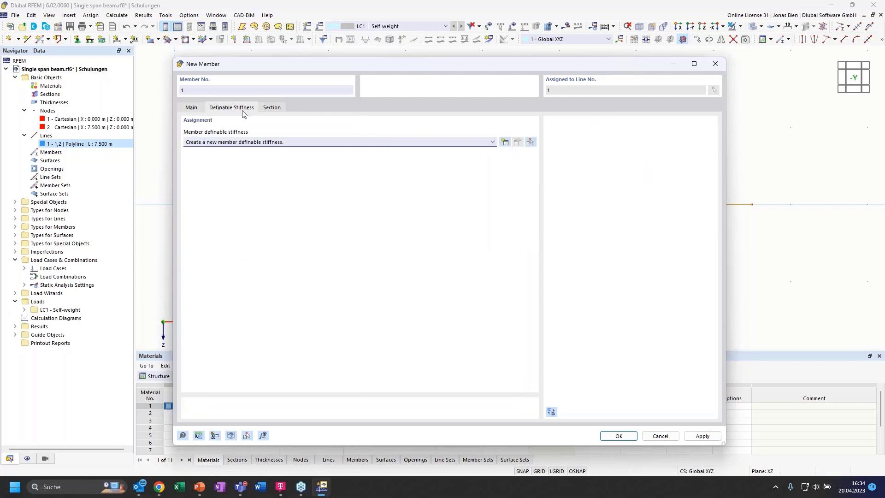
Create a new member definable stiffness with torsional stiffness GIt and bending stiffnesses EIy and EIz of 1 kNm² each.
left_click(451, 143)
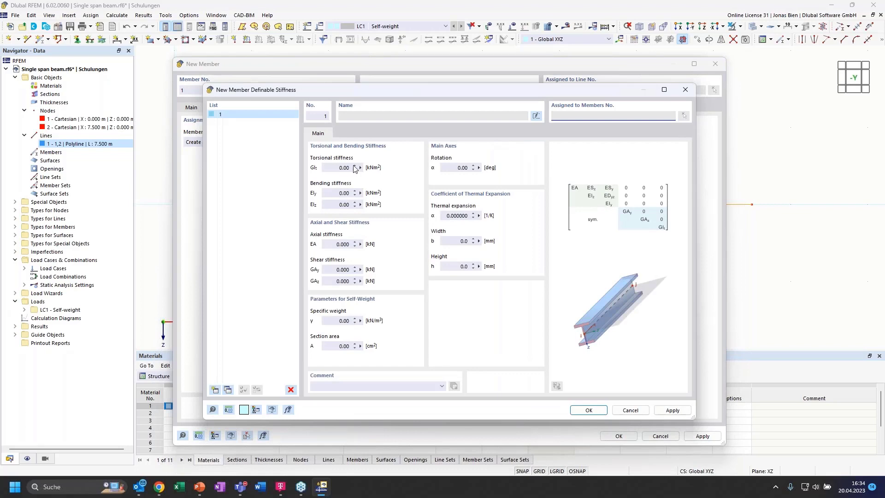
left_click_drag(338, 167, 344, 167)
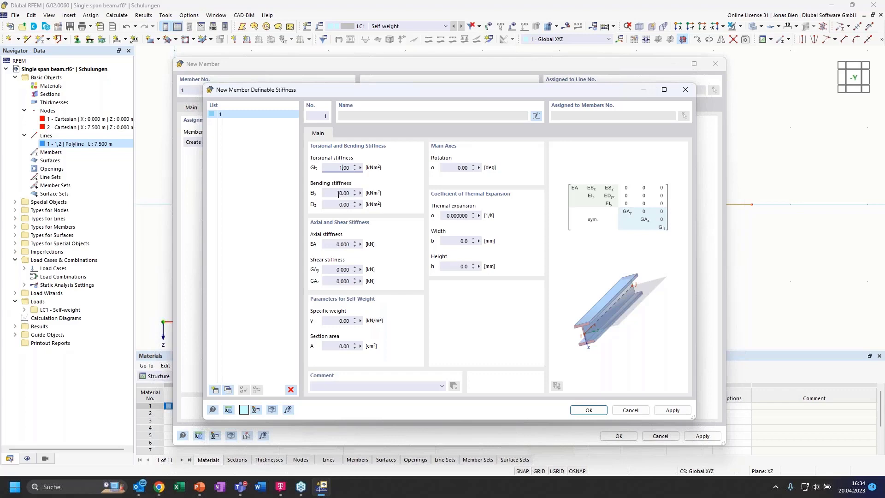
left_click(339, 194)
type("1")
left_click(339, 204)
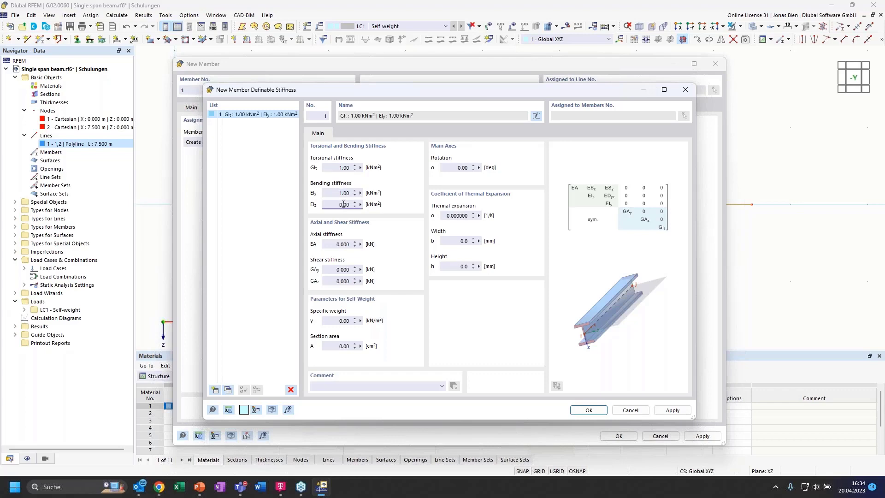
type("1")
Set the axial stiffness EA and the shear stiffnesses GAy and GAz to 1 kN each, and confirm the definable stiffness.
left_click(338, 244)
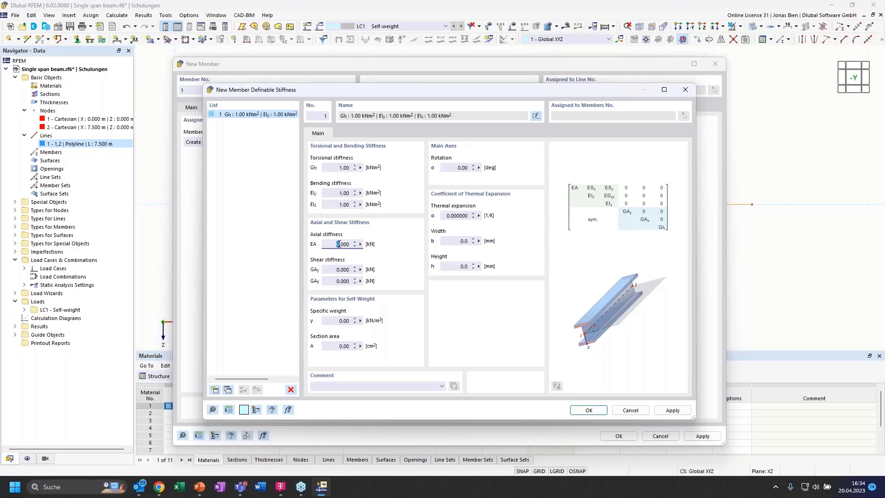
type("1")
left_click(339, 269)
type("1")
left_click(338, 281)
type("1")
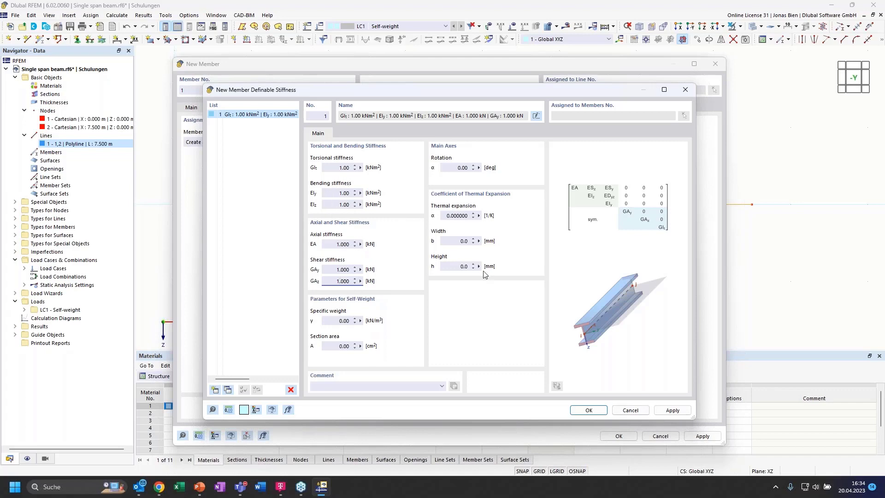
left_click(590, 410)
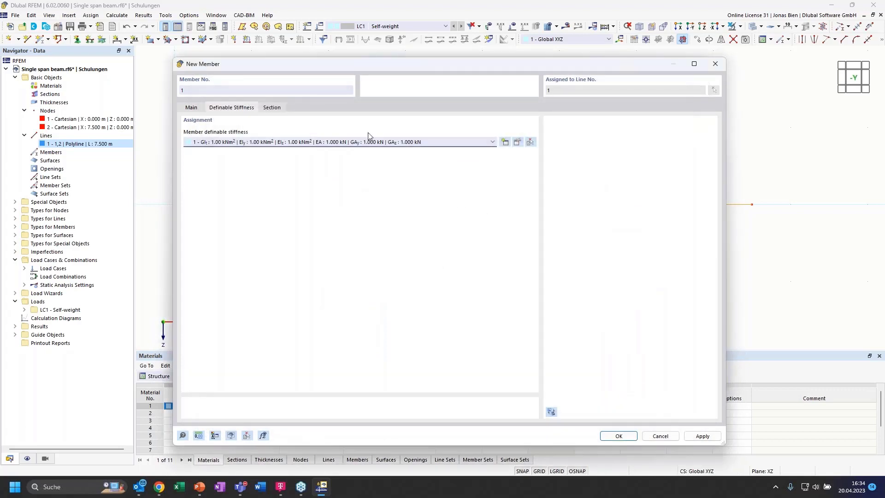
Confirm the new member and the line edit, and highlight the member in the model's member list.
left_click(191, 108)
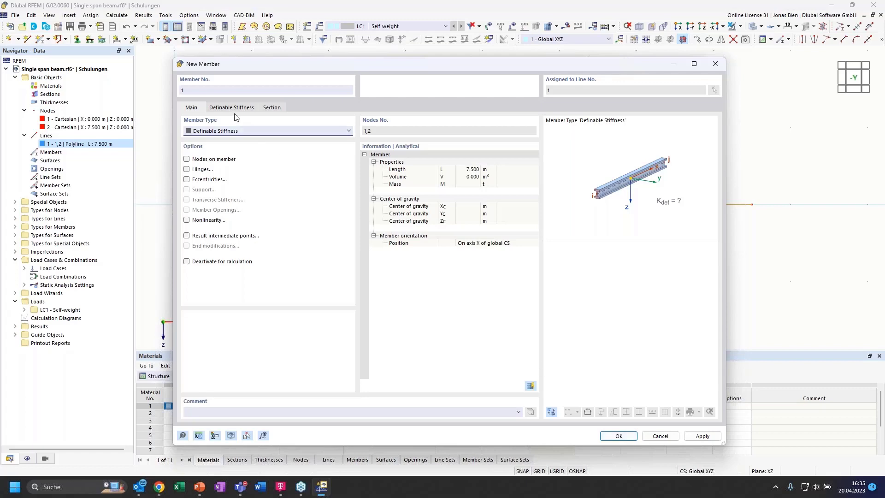
left_click(617, 436)
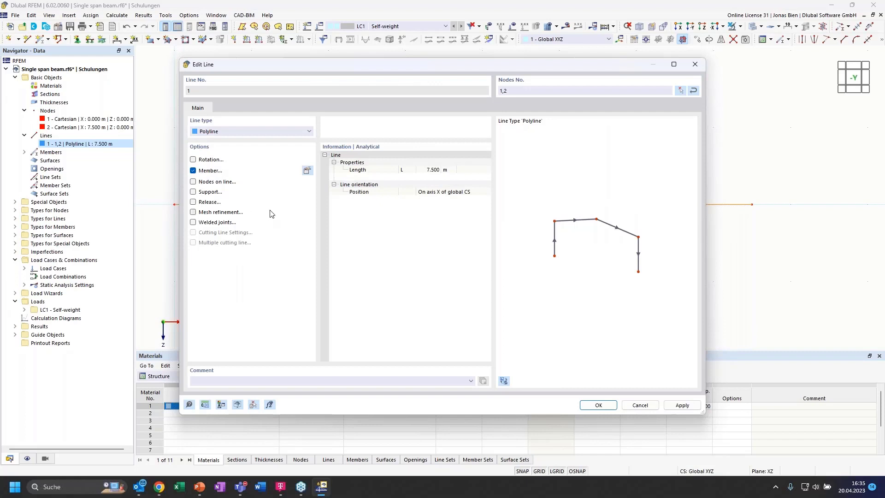
left_click(598, 405)
left_click(374, 263)
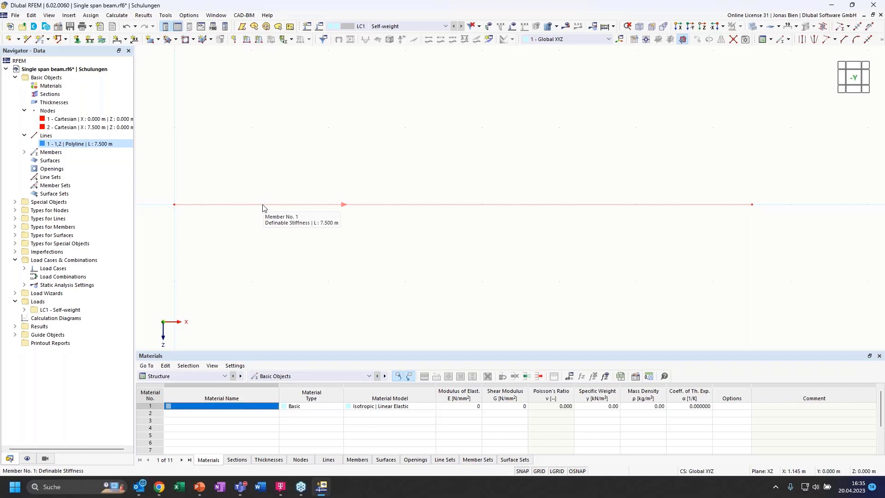
left_click(24, 152)
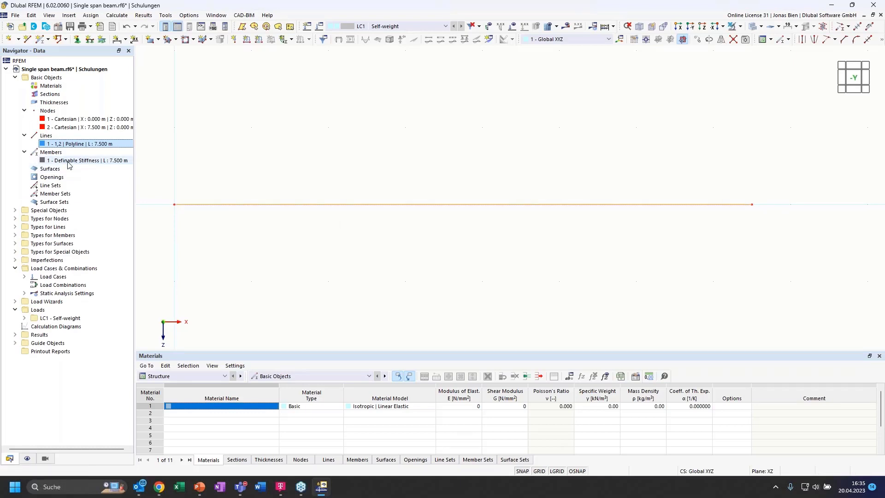
left_click(69, 160)
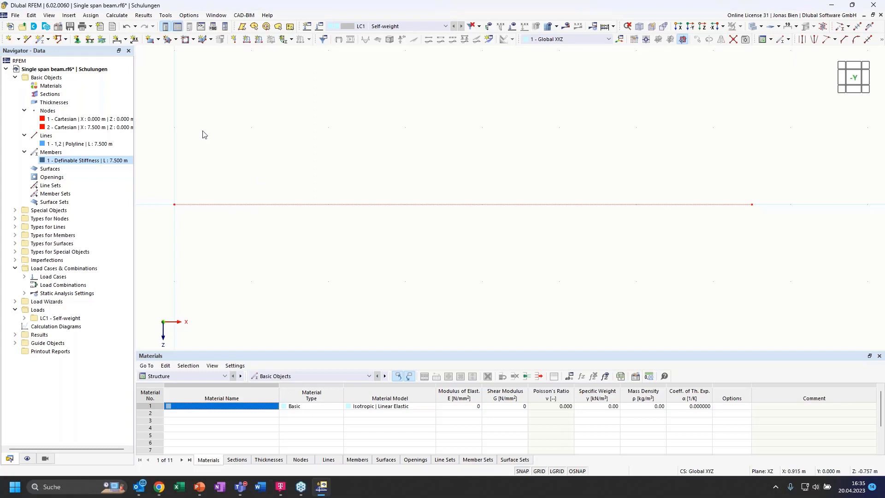
Start a nodal support assignment for the node at the origin, keeping Hinged as the support type.
left_click(77, 40)
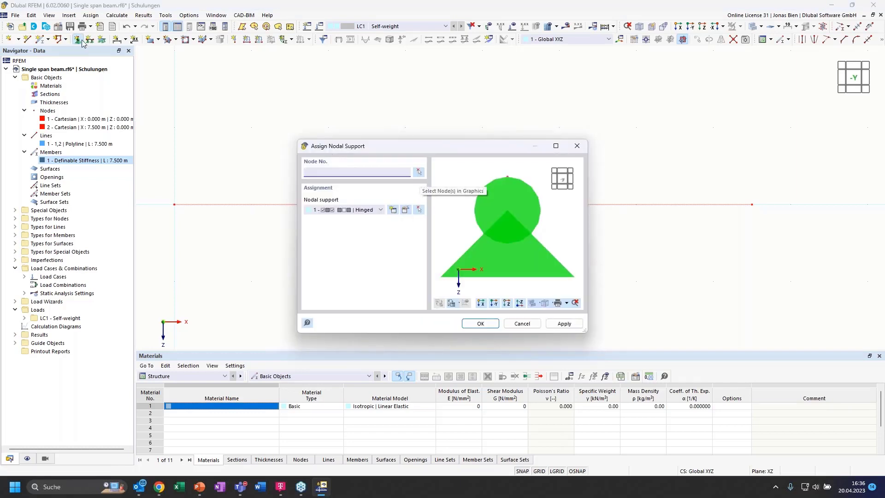
left_click_drag(360, 148, 355, 155)
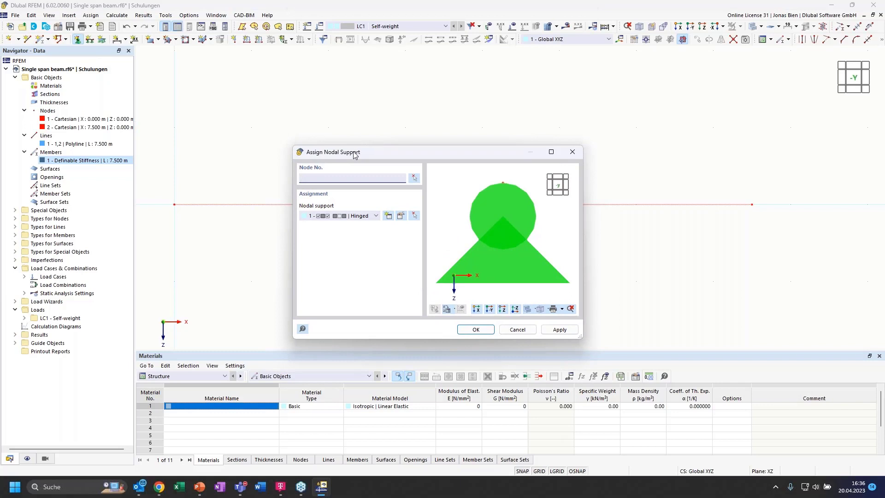
left_click(415, 178)
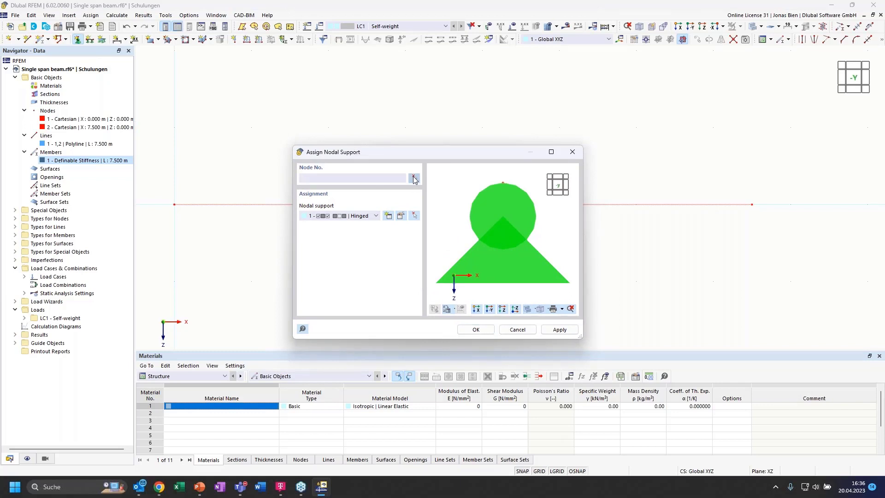
left_click(175, 204)
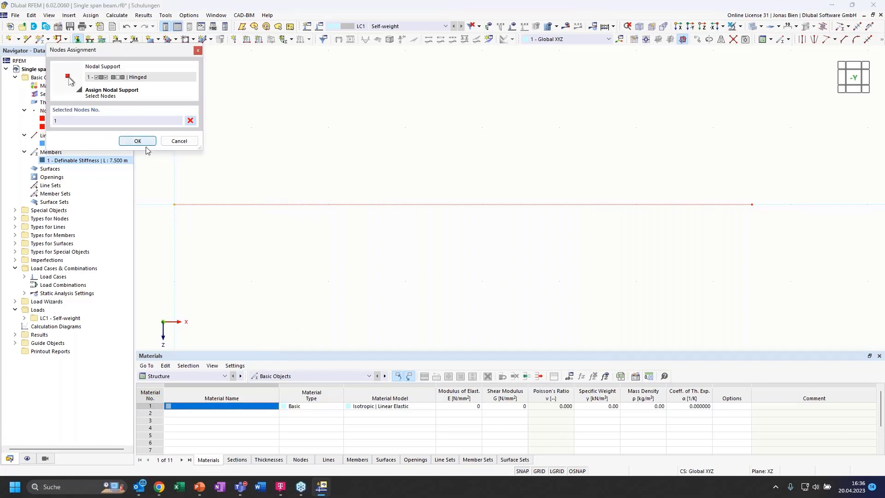
left_click(138, 141)
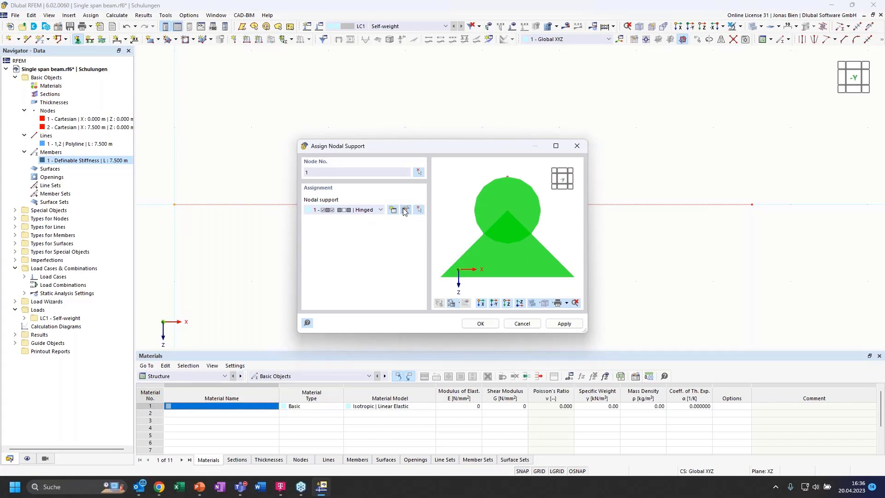
left_click(368, 210)
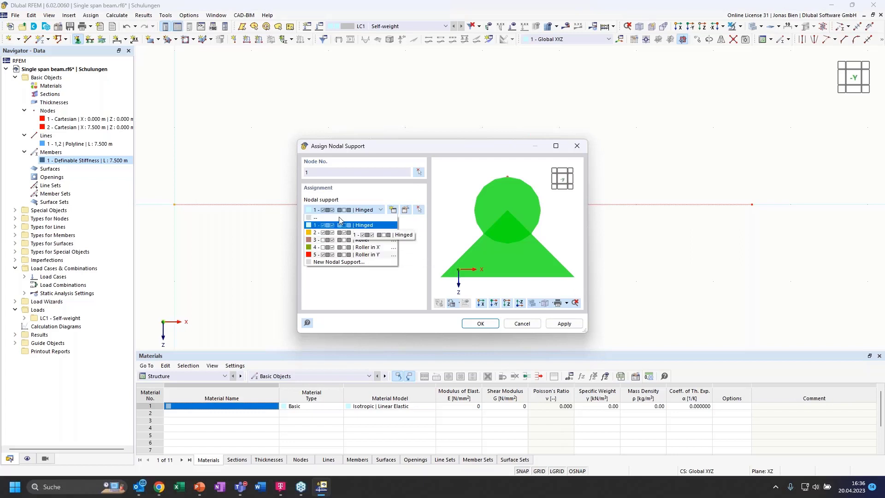
left_click(356, 204)
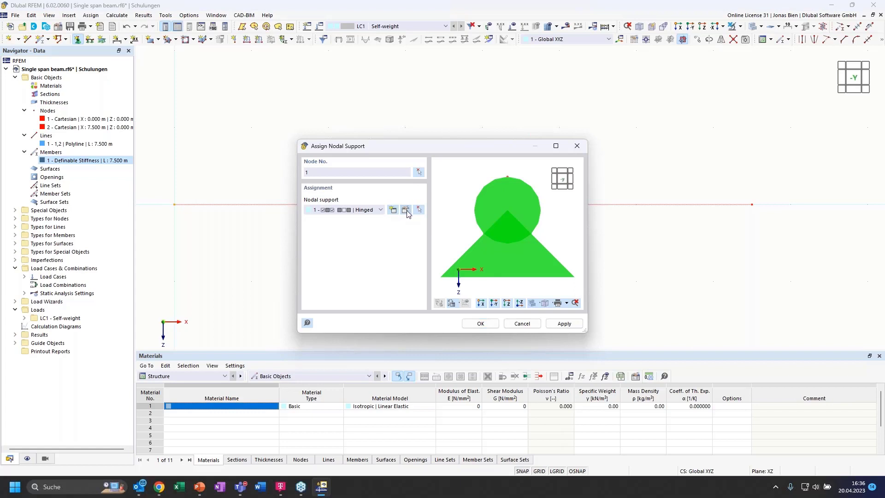
Open the Hinged support's conditions, restrain the φY rotation and release it again, and assign the support to the node.
left_click(406, 209)
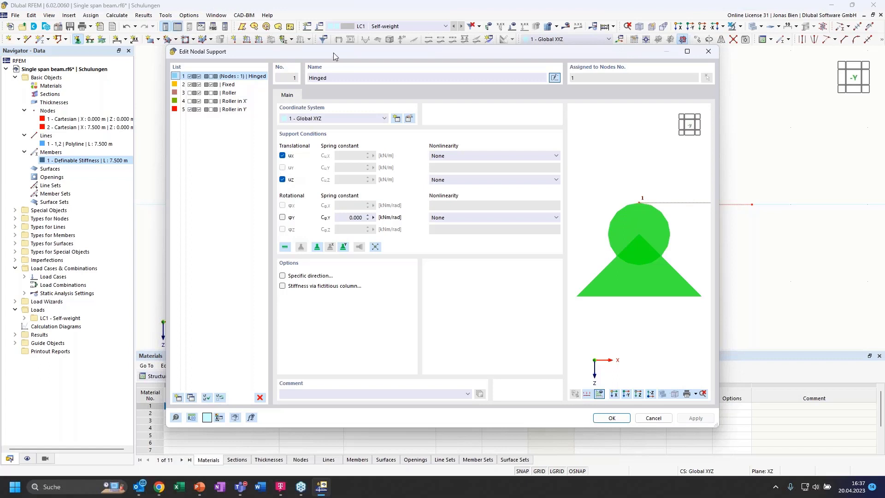
left_click_drag(334, 53, 392, 69)
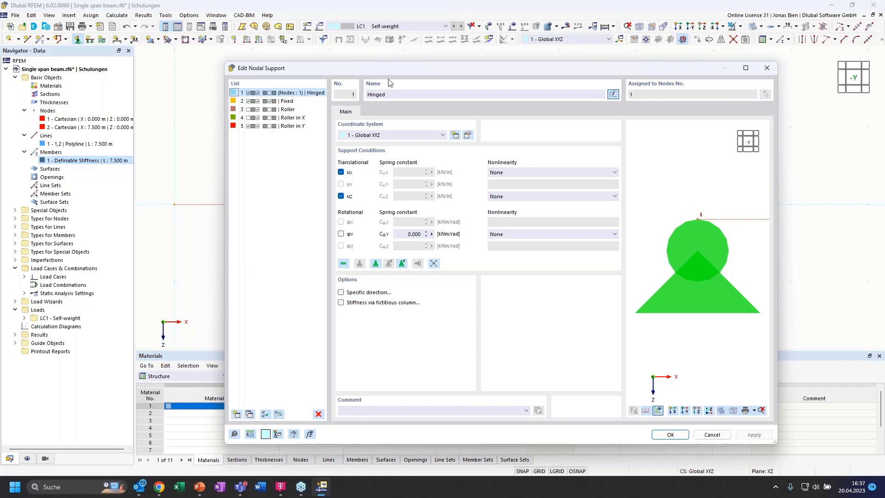
left_click_drag(378, 67, 355, 67)
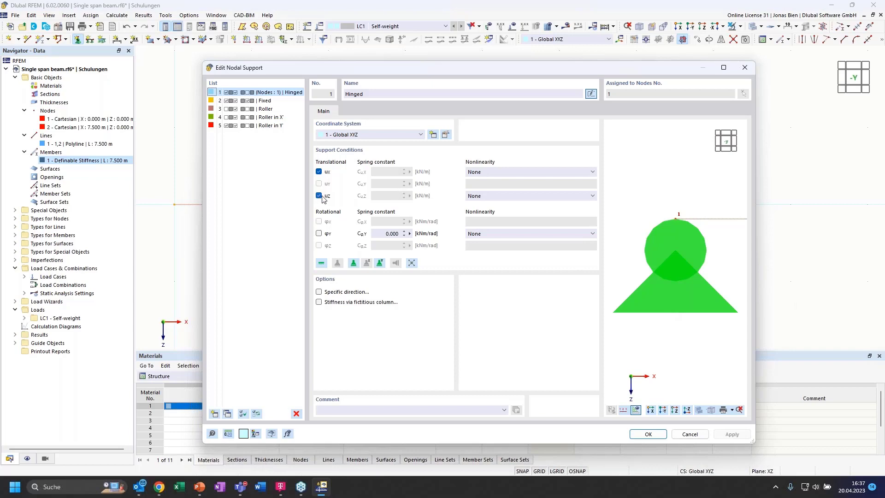
left_click(319, 234)
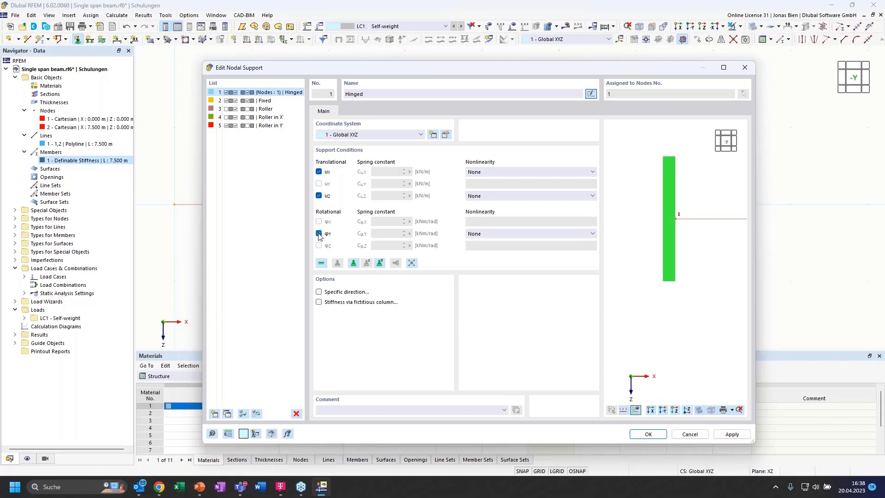
left_click(319, 234)
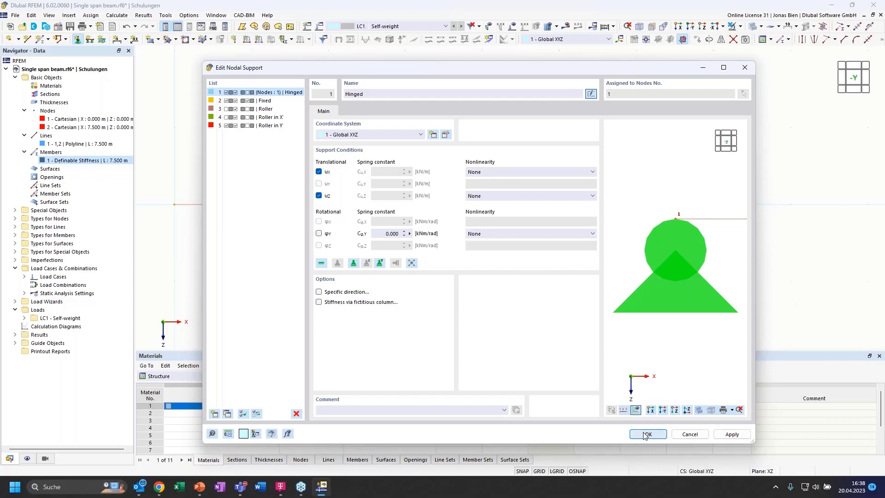
left_click(646, 435)
left_click(480, 323)
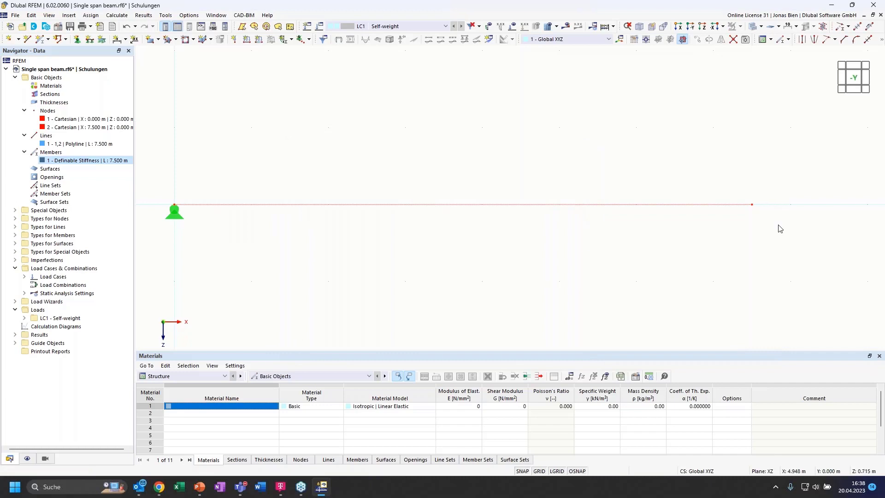
double_click(752, 205)
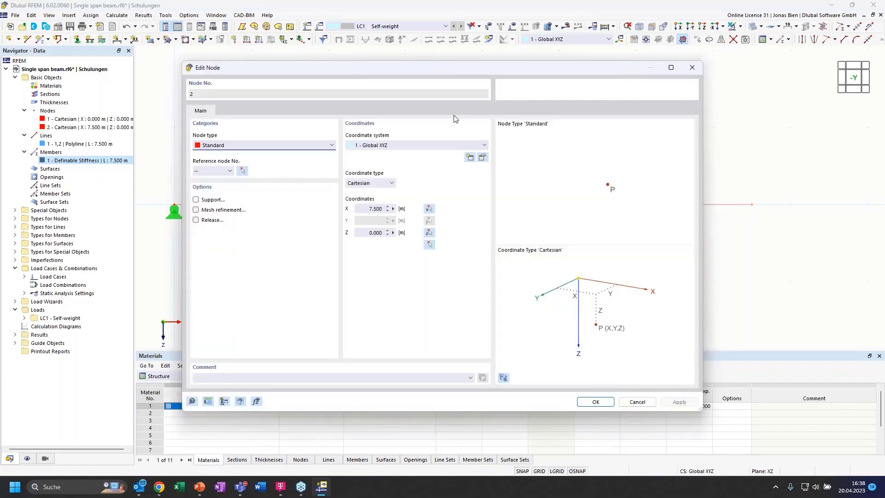
left_click_drag(378, 69, 341, 70)
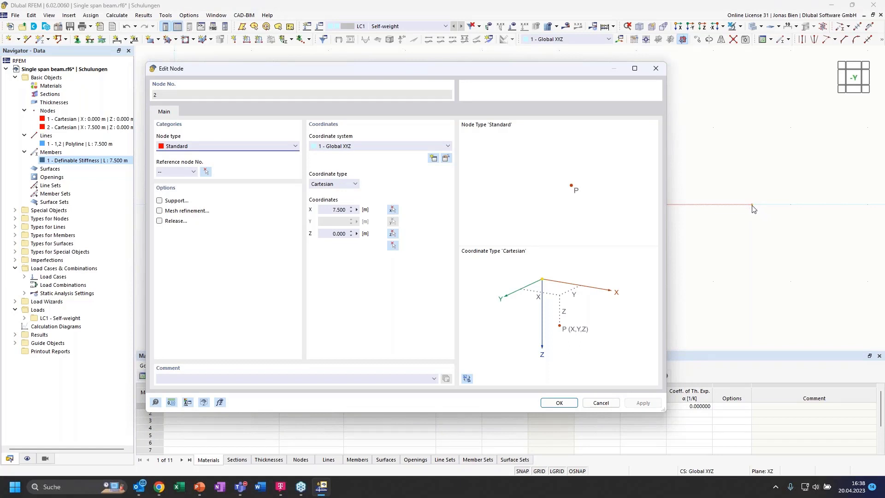
left_click(655, 69)
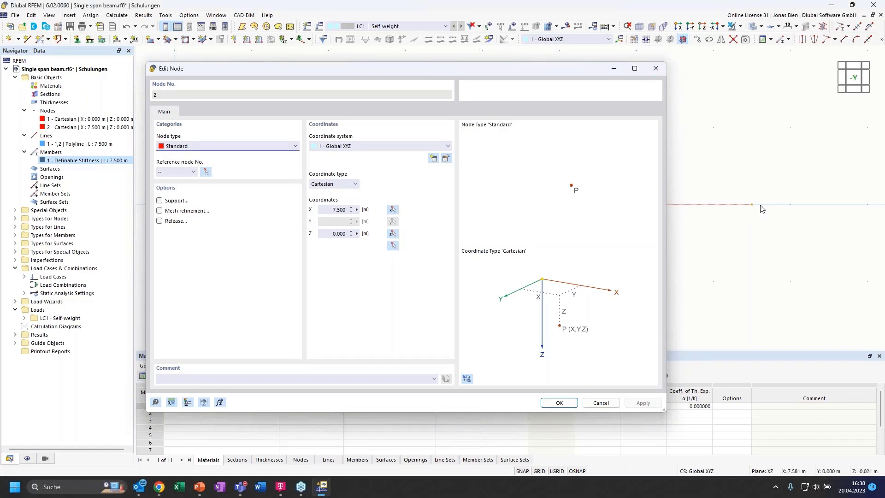
Edit the node at X 7.5 m, enable its support option, and display the support assignment settings.
right_click(753, 205)
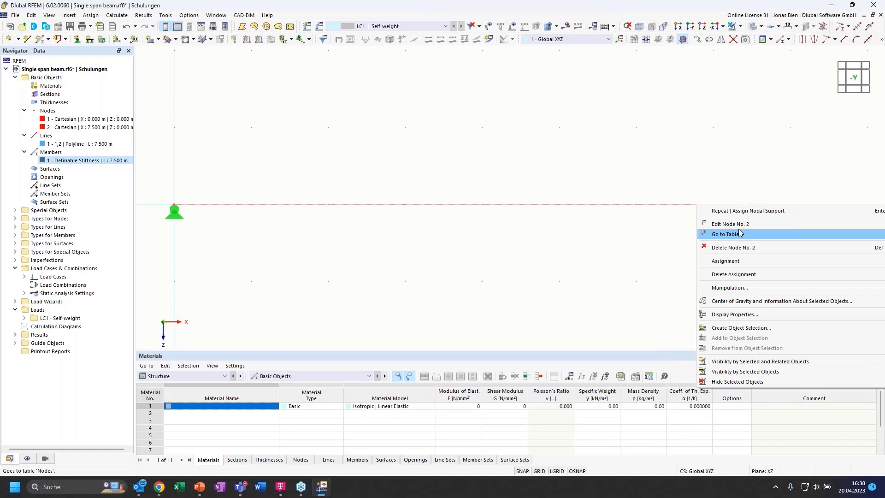
left_click(740, 224)
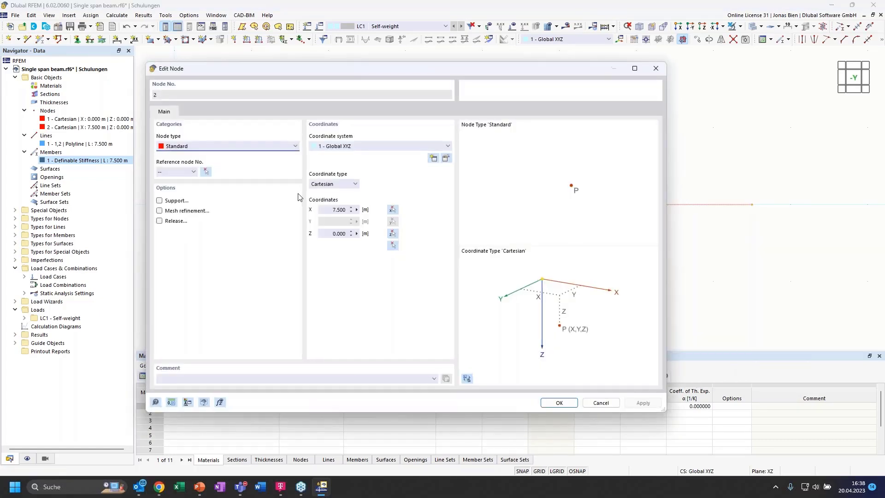
left_click(160, 201)
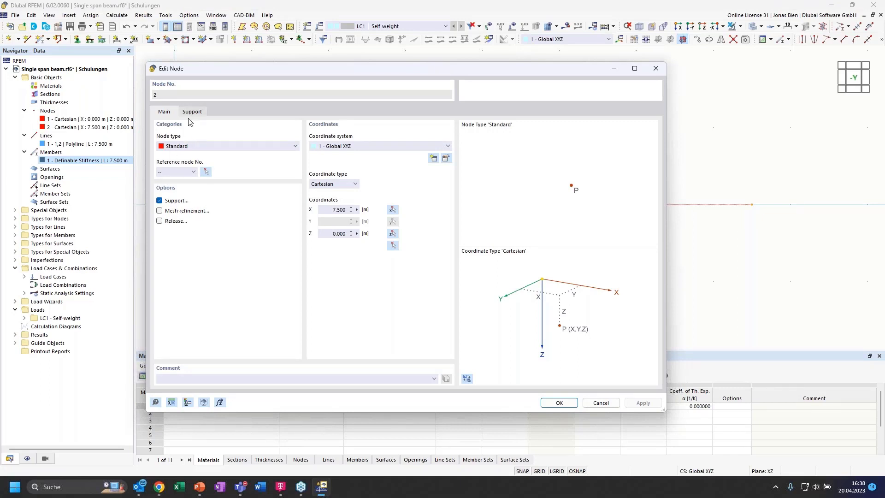
left_click(184, 115)
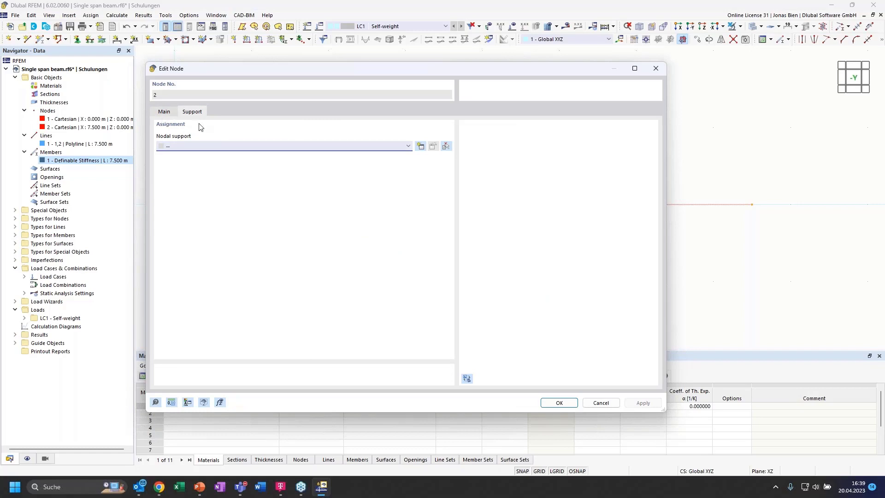
left_click(169, 112)
left_click(191, 114)
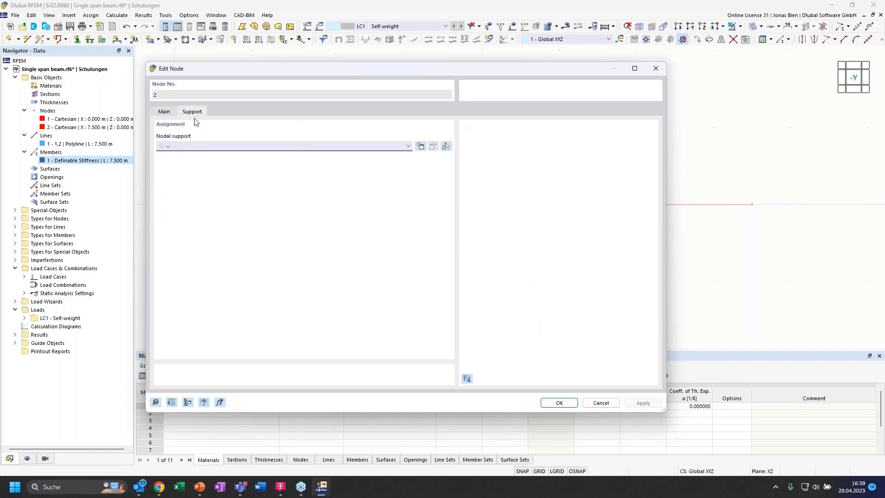
Assign the Roller in X' support to node 2 and switch the preview image to the real view.
left_click(256, 148)
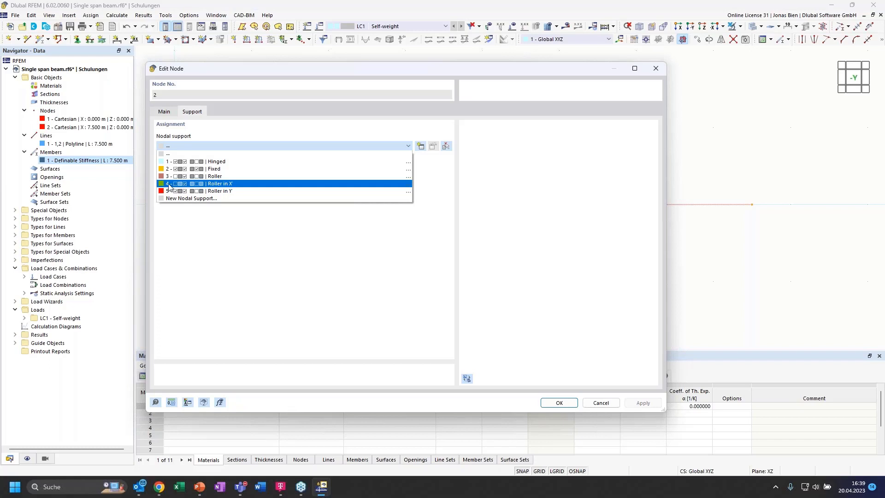
left_click(200, 187)
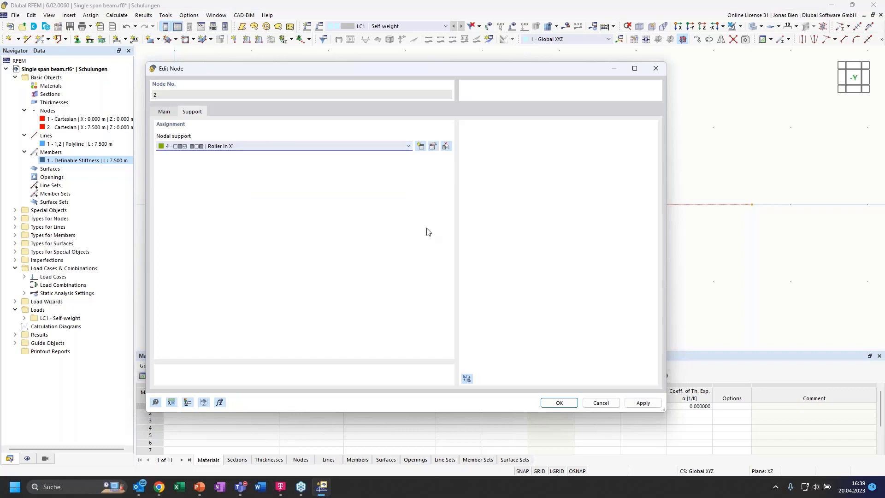
left_click(467, 378)
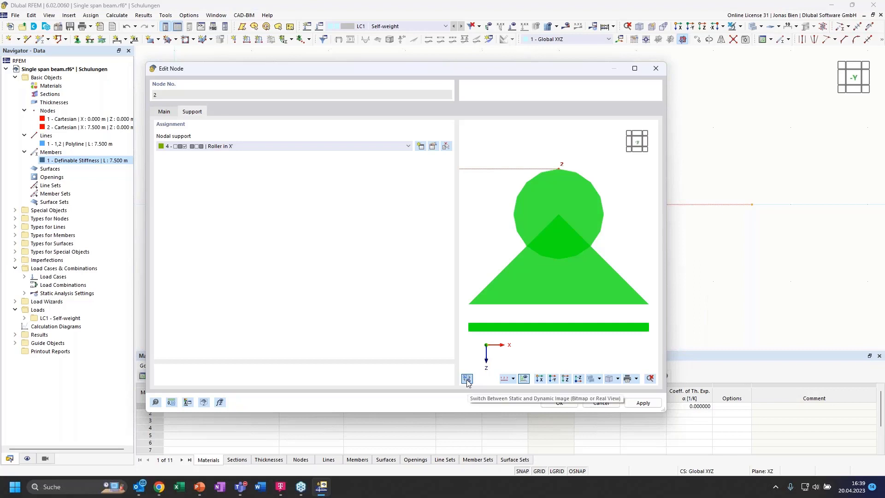
View the roller support of node 2 from an oblique angle in the preview and confirm the node's support assignment.
left_click(467, 379)
scroll(588, 187, "down", 2)
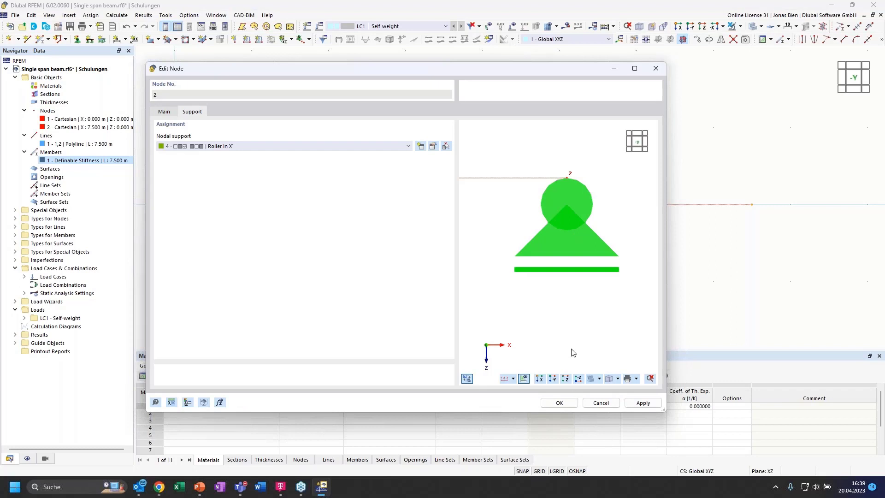
middle_click_drag(543, 306, 590, 183, "ctrl")
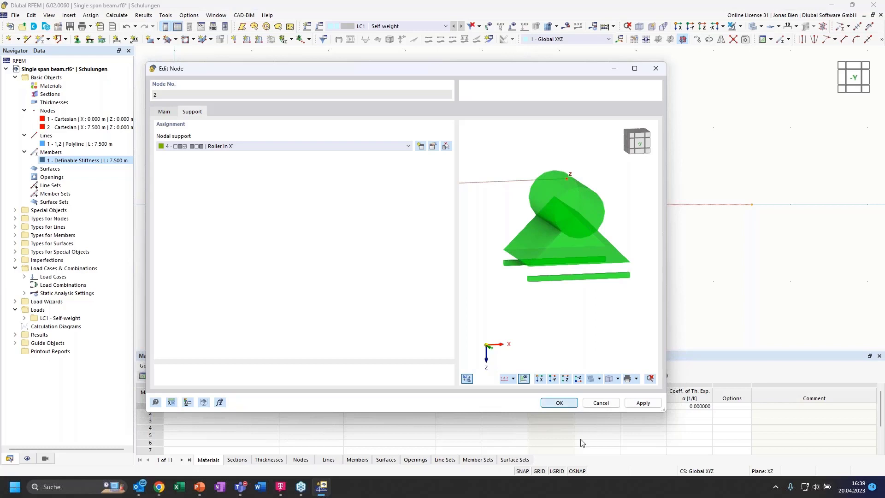
key("Return")
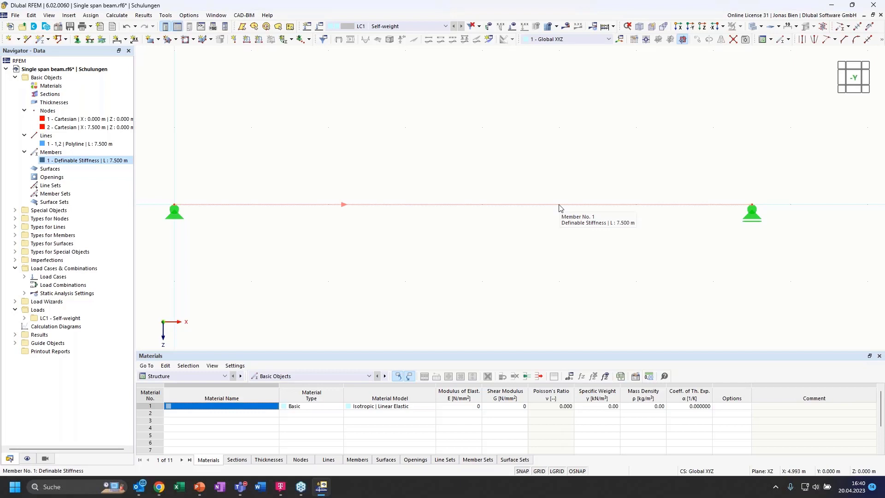
Divide the beam member by distance, placing the new node 4.5 m from the member start.
right_click(500, 206)
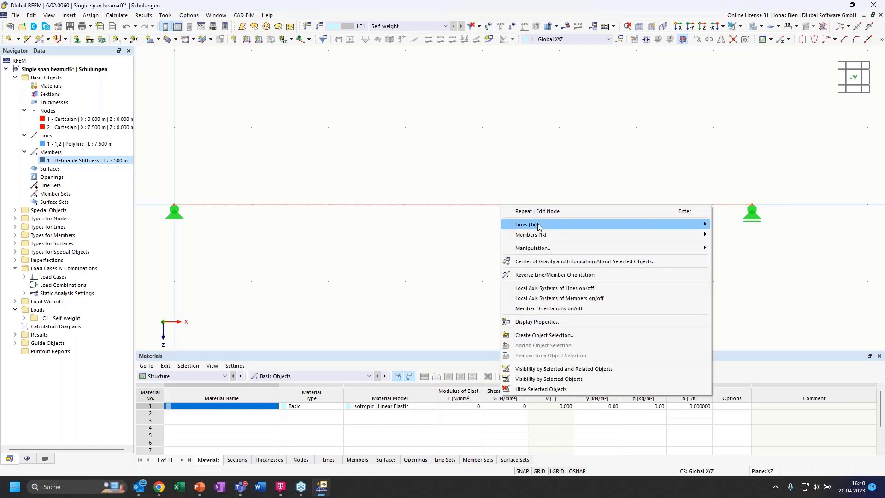
mouse_move(540, 236)
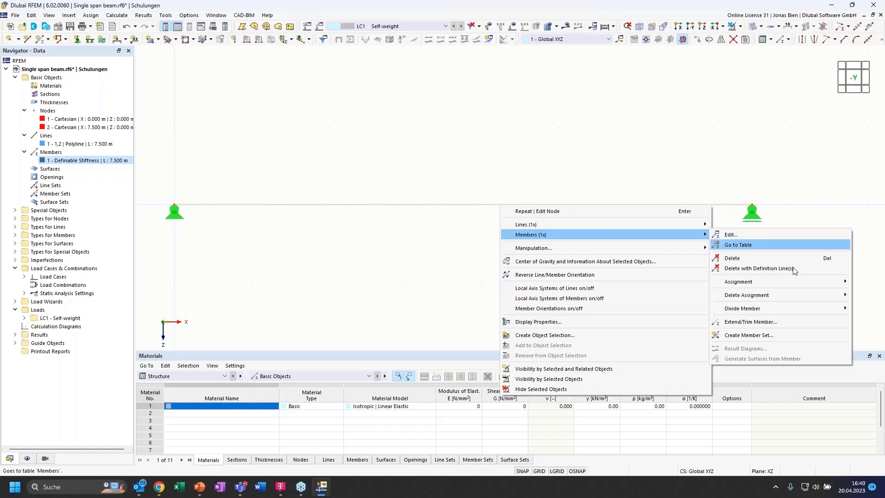
mouse_move(755, 309)
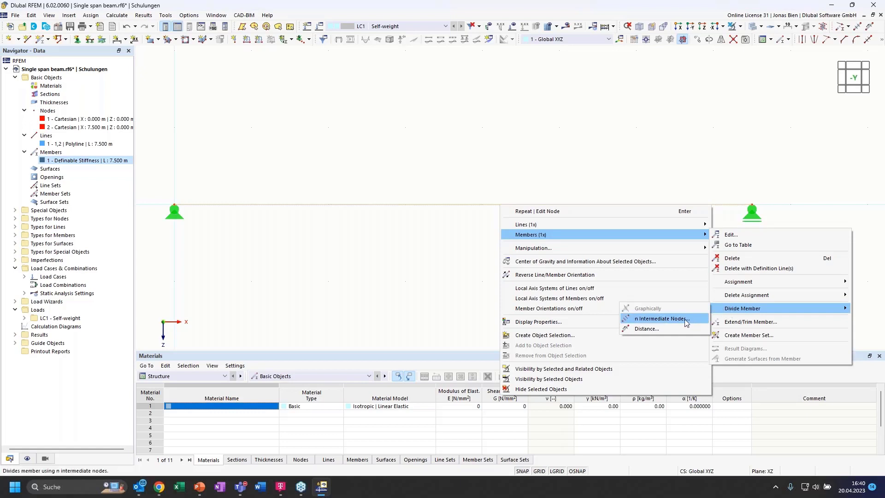
left_click(657, 328)
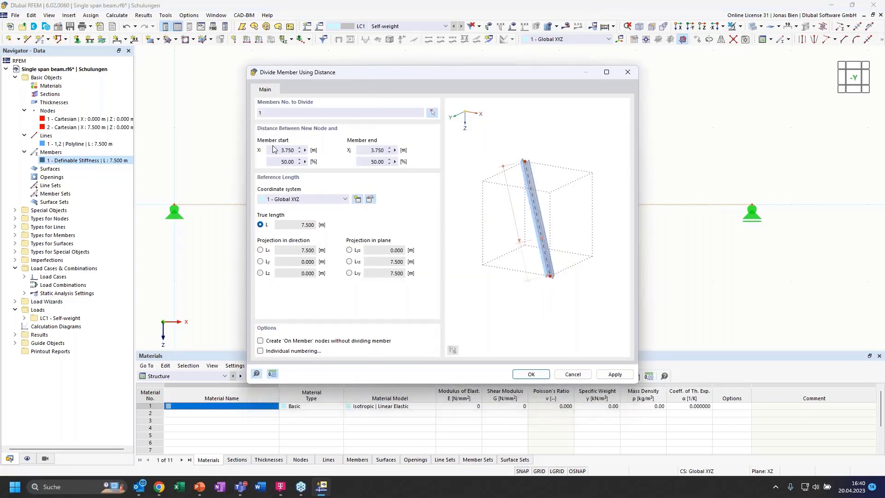
double_click(277, 150)
type("4,")
key("Tab")
left_click(521, 372)
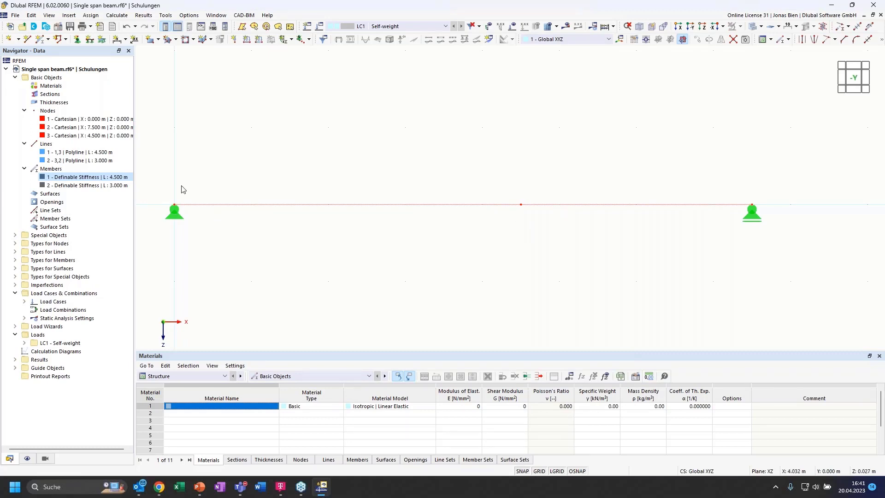
Highlight the 3 m line segment in the model and undo the member division.
left_click(80, 160)
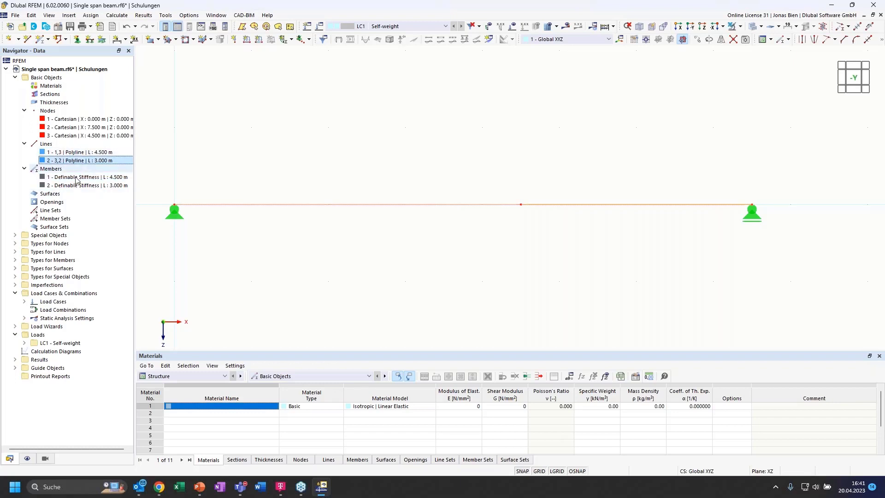
left_click(504, 248)
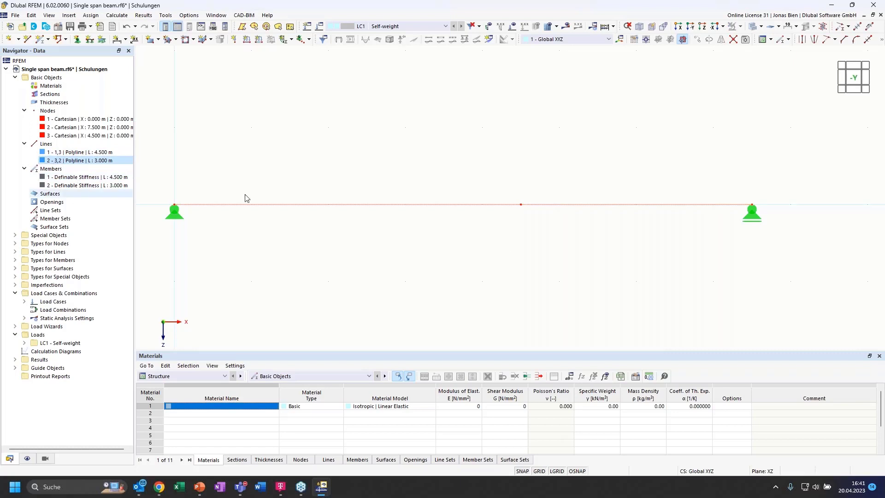
left_click(128, 28)
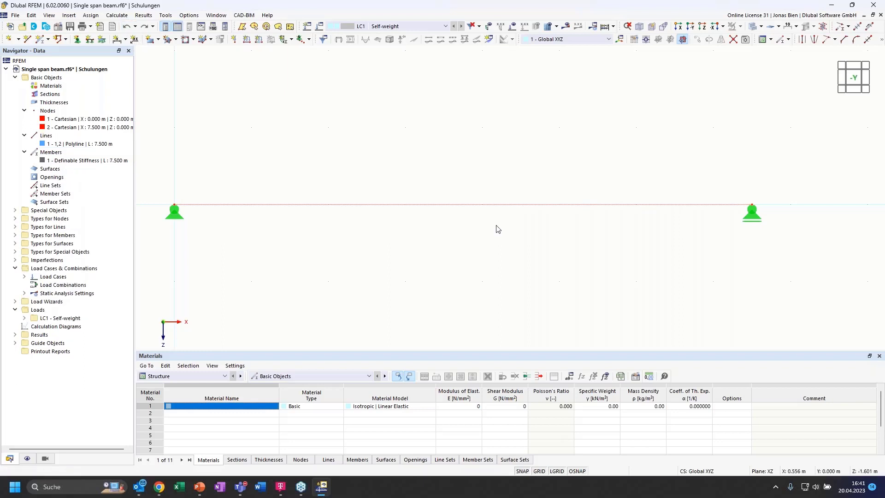
Create an 'On Member' node 4.5 m from the beam's start without dividing the member.
right_click(490, 207)
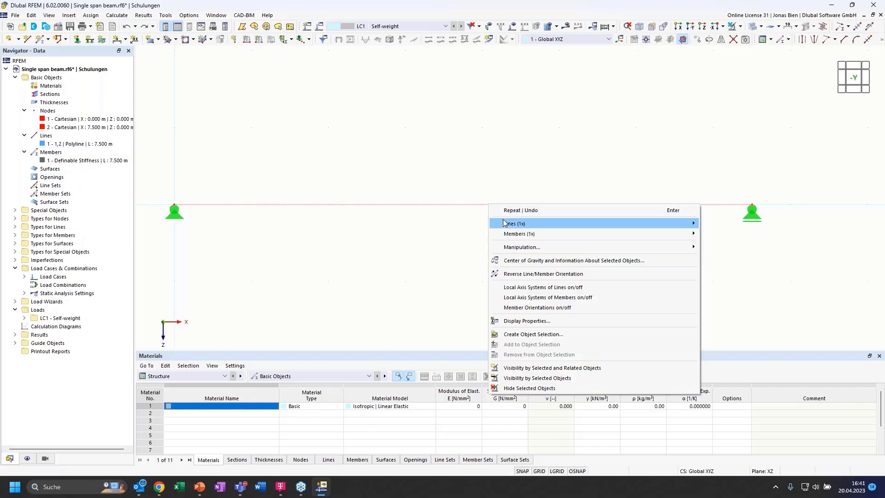
mouse_move(511, 234)
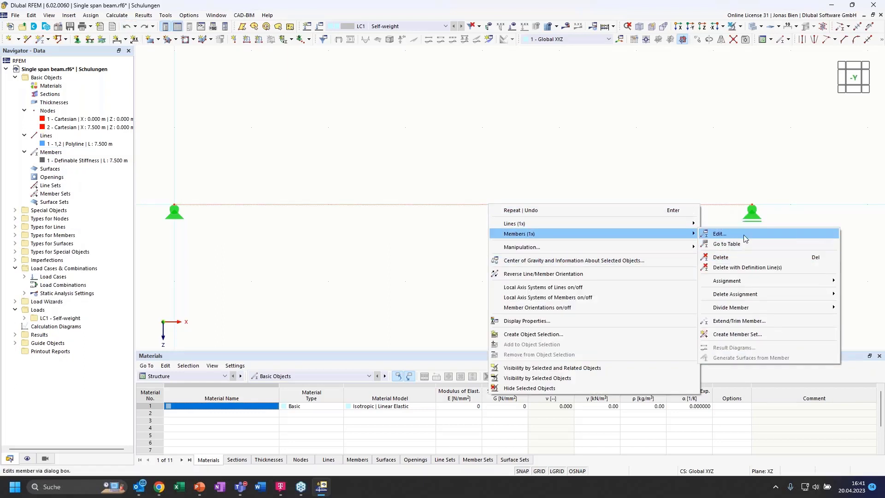
mouse_move(738, 308)
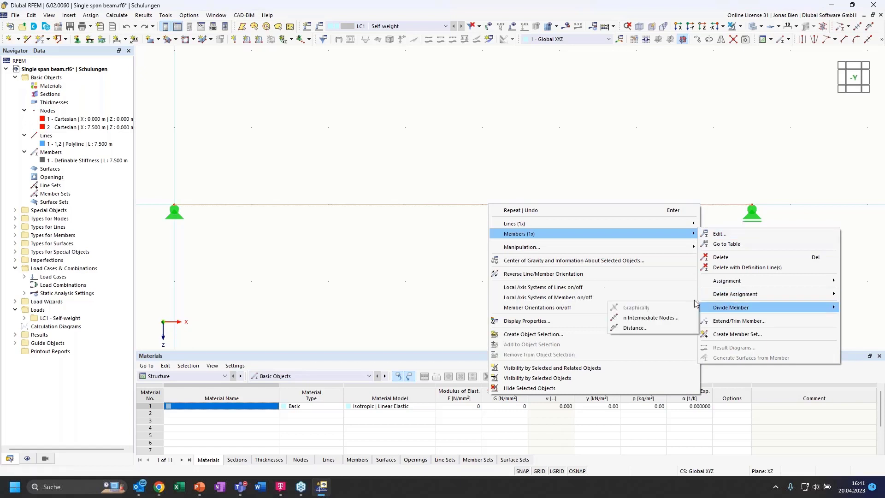
left_click(651, 327)
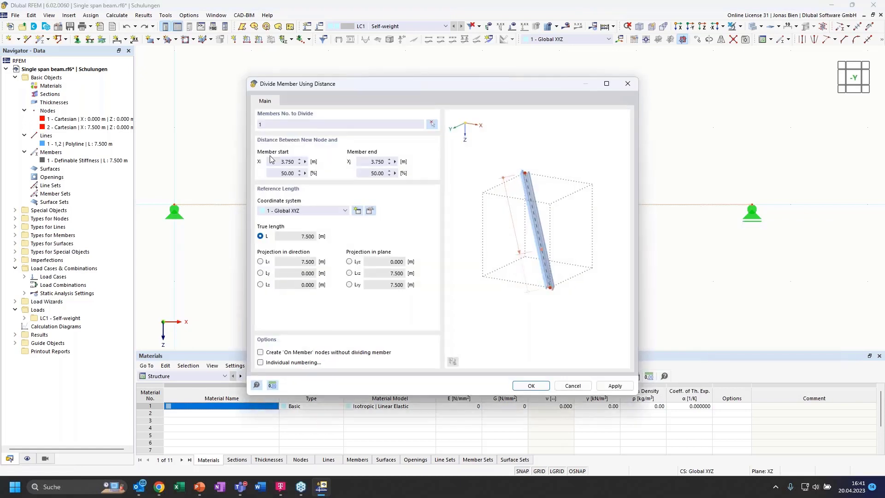
type(",5")
left_click(261, 352)
left_click(525, 385)
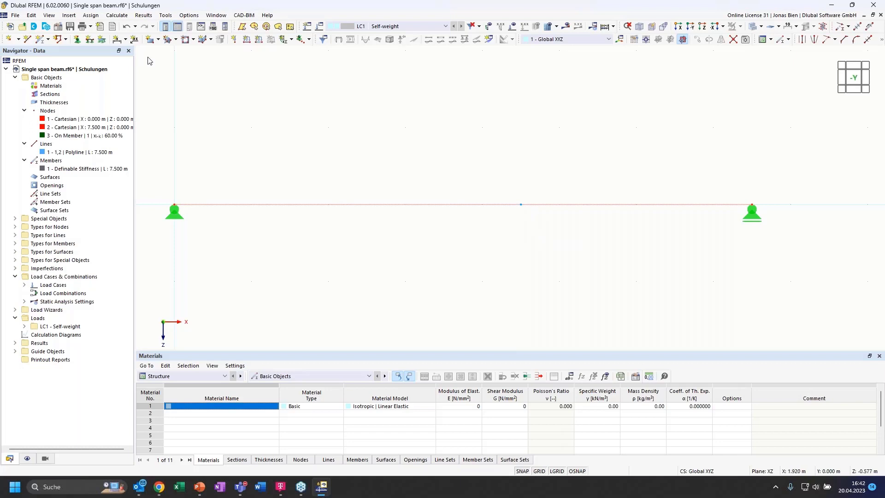
Add a linear dimension from the hinged support node to the intermediate node, in the second plane with a line offset of -0.5 m.
left_click(117, 40)
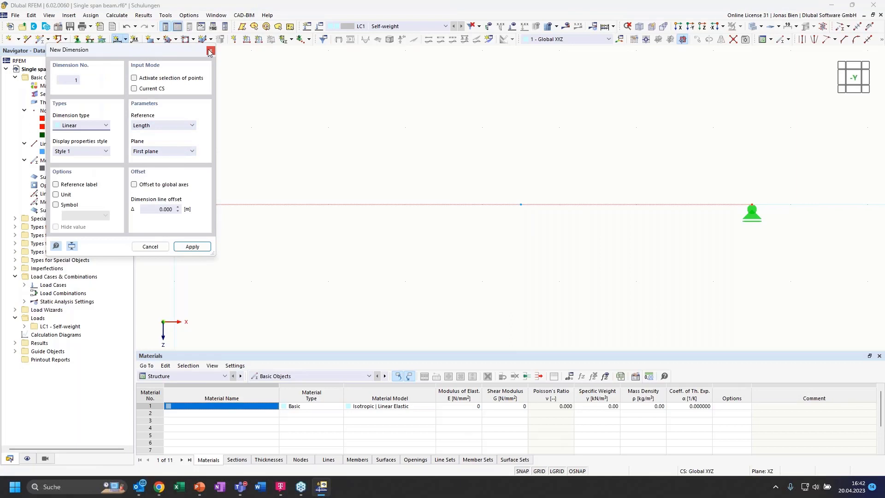
left_click_drag(154, 53, 157, 63)
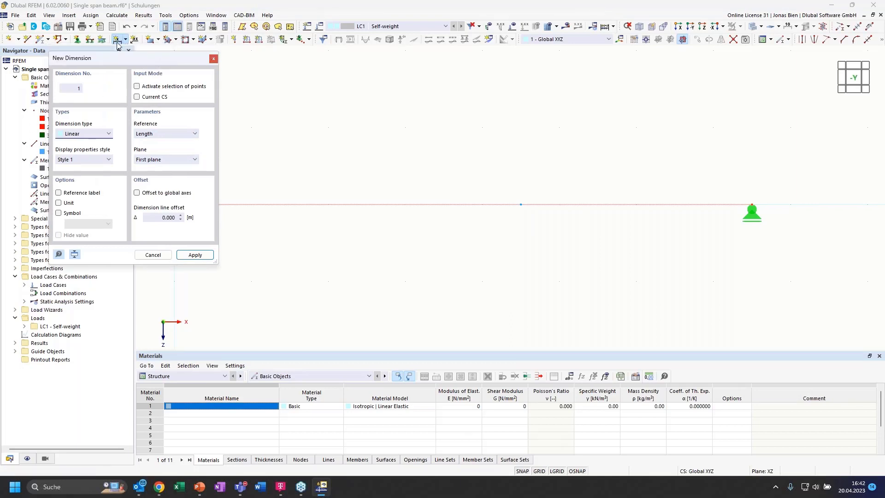
left_click_drag(139, 59, 339, 259)
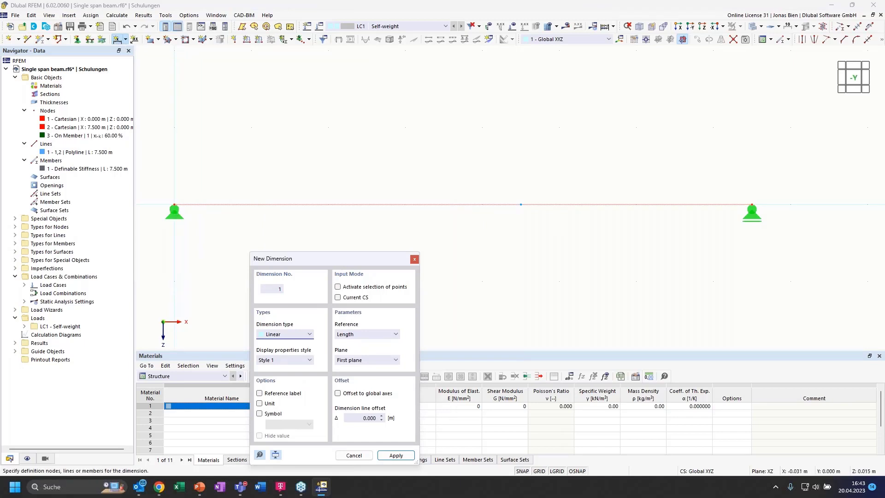
left_click(174, 205)
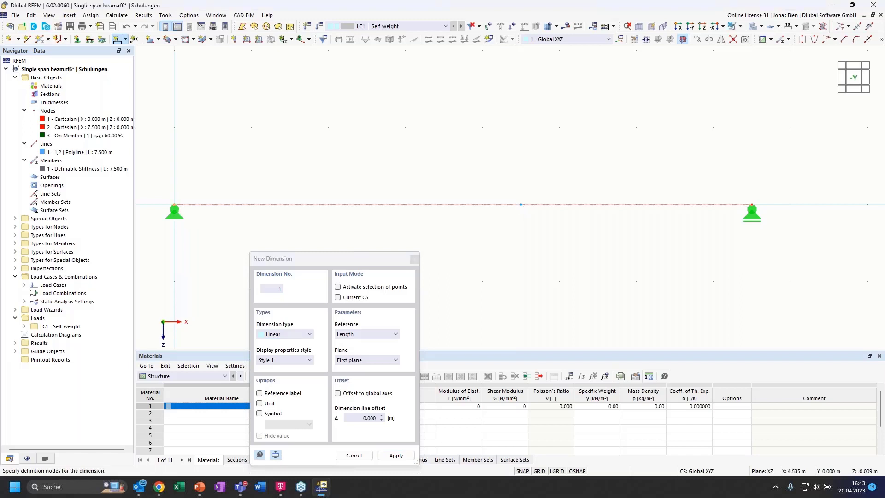
left_click(521, 204)
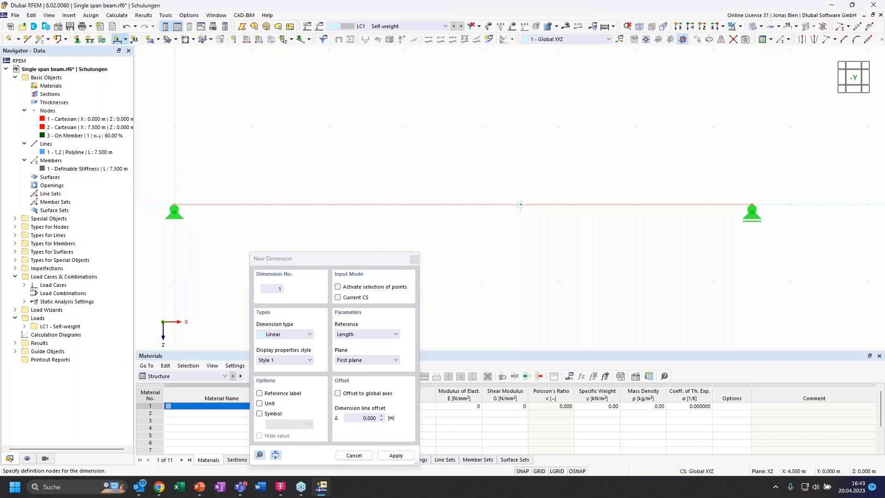
left_click(366, 361)
left_click(367, 376)
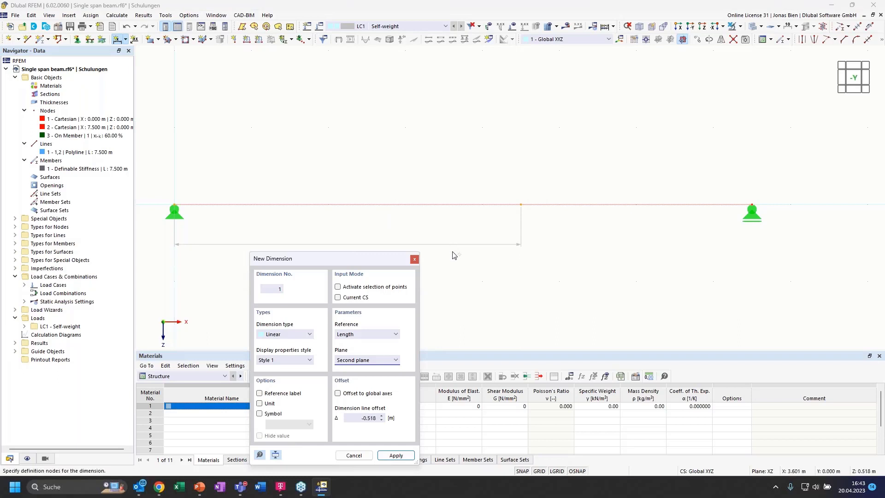
left_click_drag(361, 419, 410, 418)
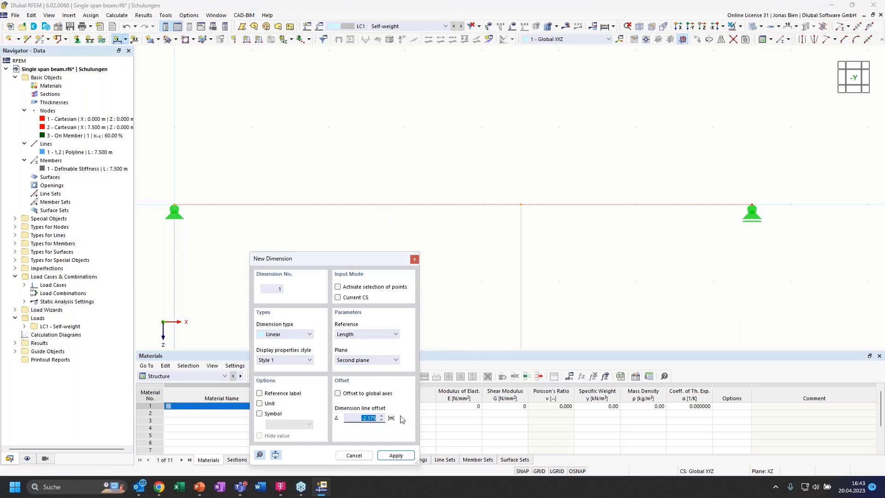
type("-0")
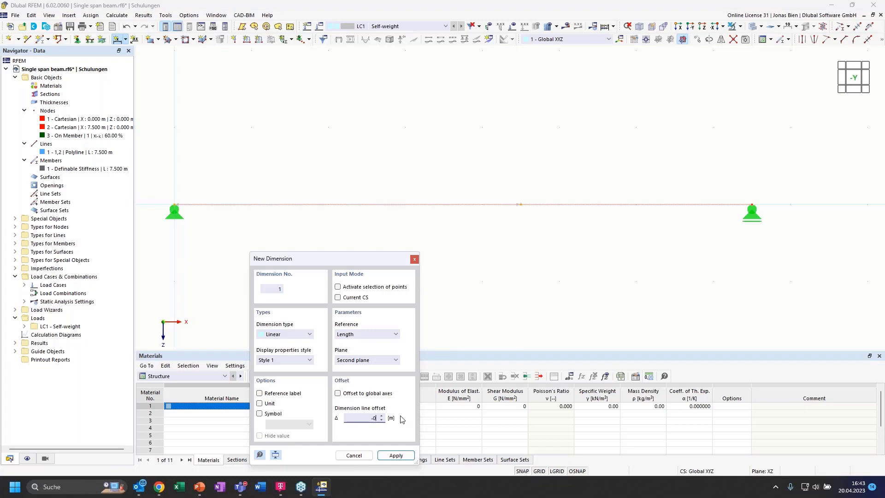
type(",5")
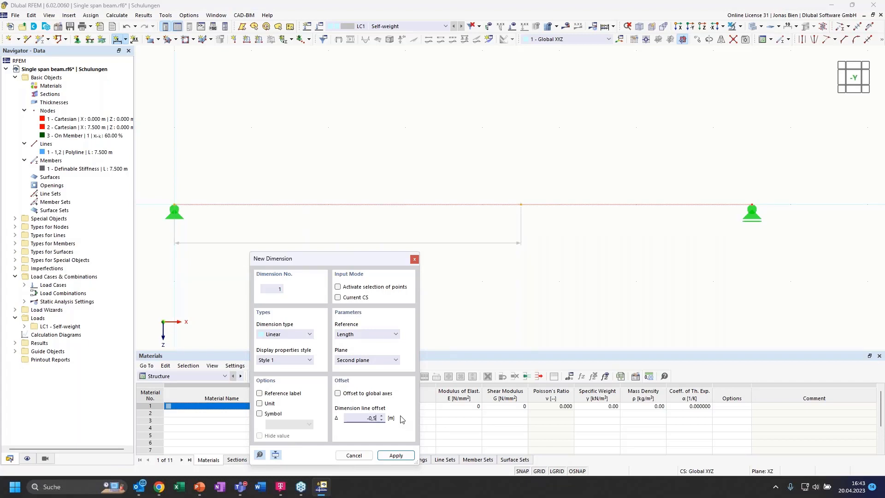
left_click(395, 455)
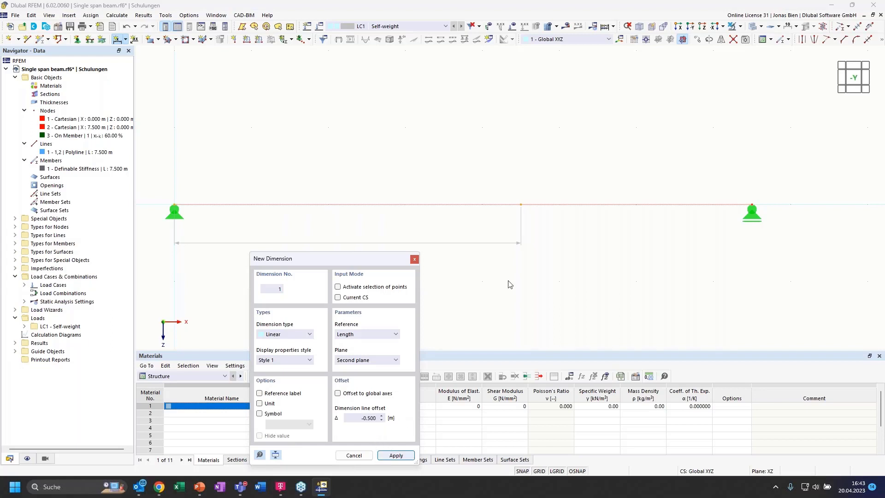
Dimension the distance from the intermediate node to the roller support node with a -0.5 m line offset, and end dimensioning.
left_click(522, 206)
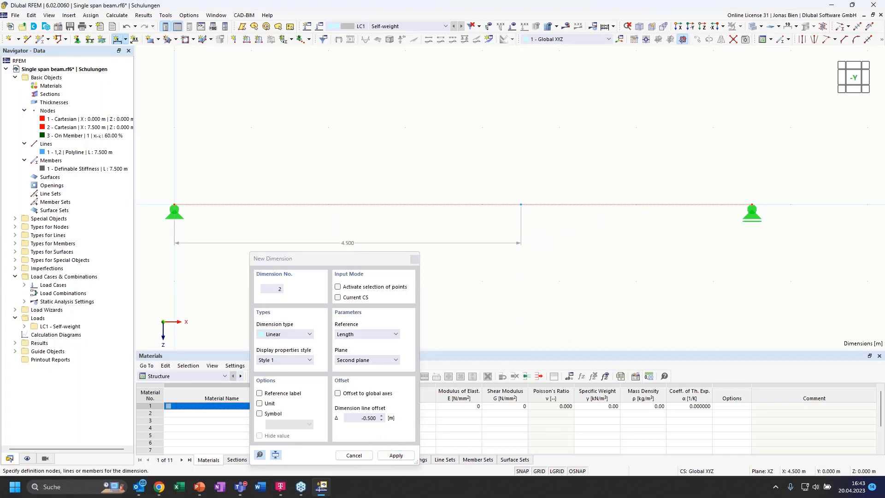
left_click(753, 205)
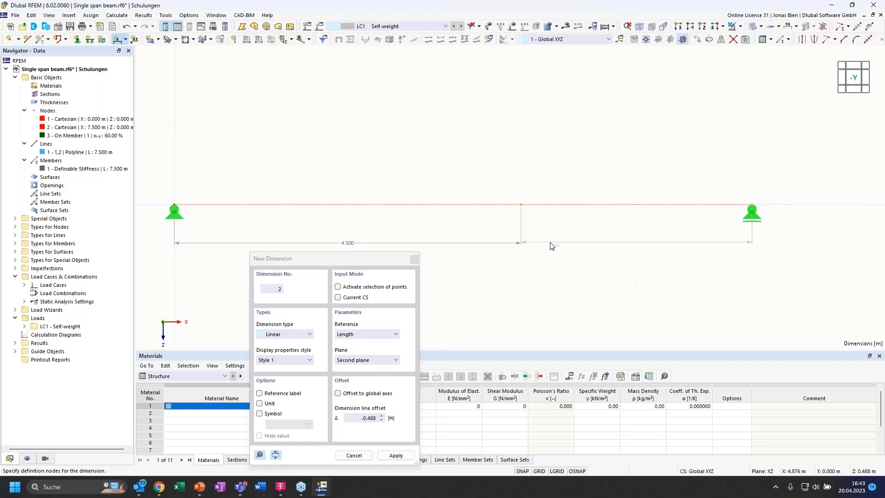
left_click_drag(358, 418, 401, 418)
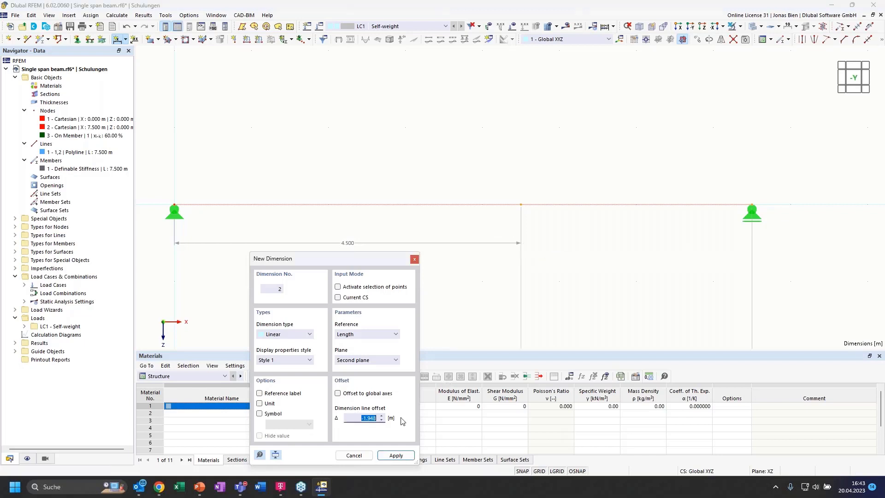
type("-0,5")
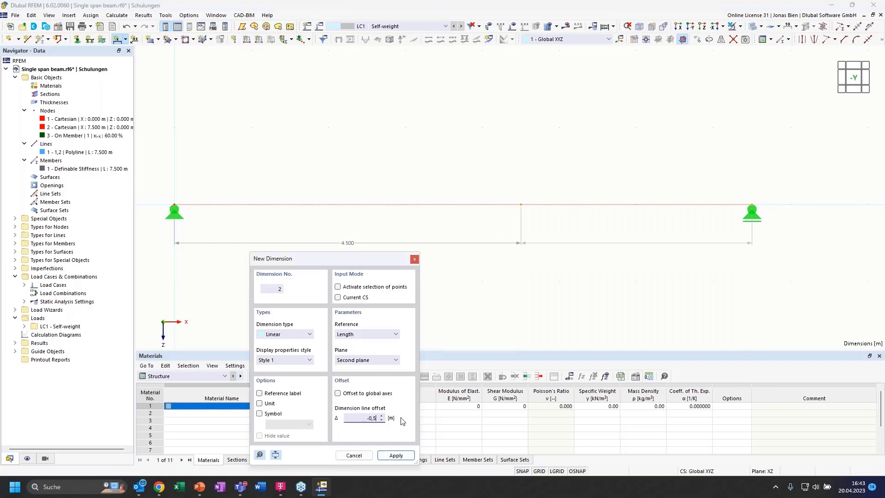
left_click(382, 455)
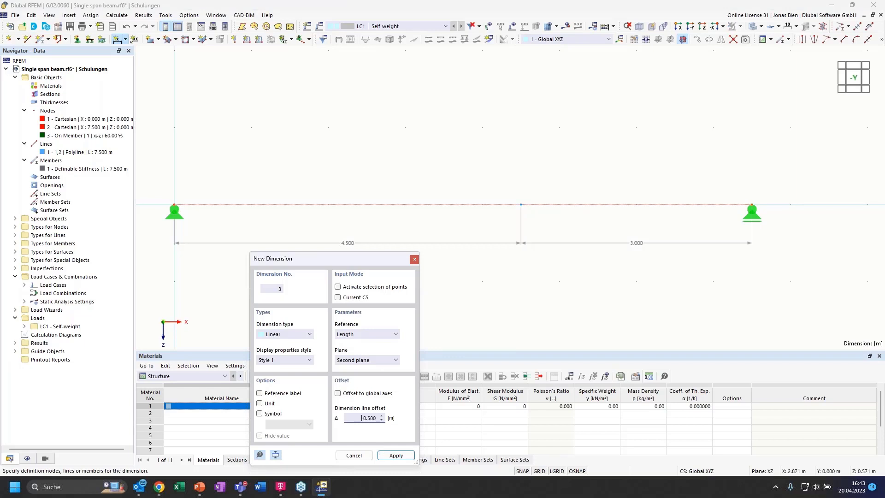
left_click(414, 259)
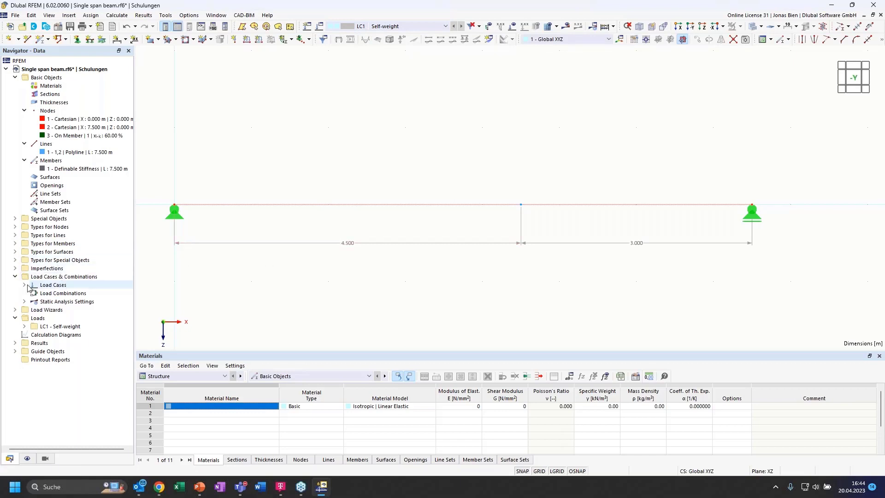
Expand the load cases and the load types under LC1 - Self-weight to review them.
double_click(63, 286)
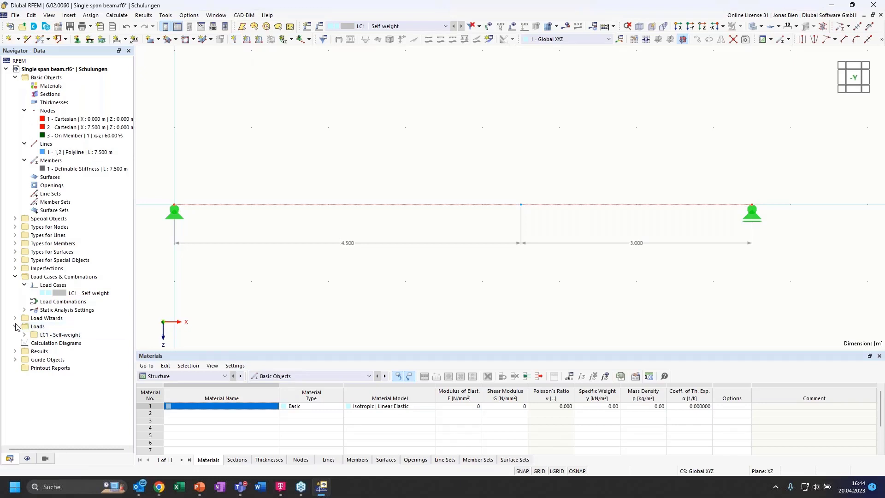
double_click(33, 335)
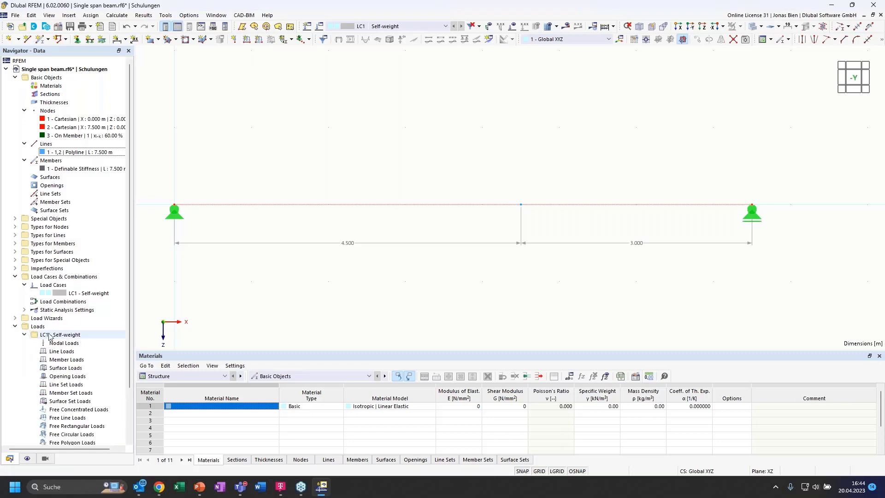
scroll(50, 337, "down", 1)
scroll(50, 337, "down", 1)
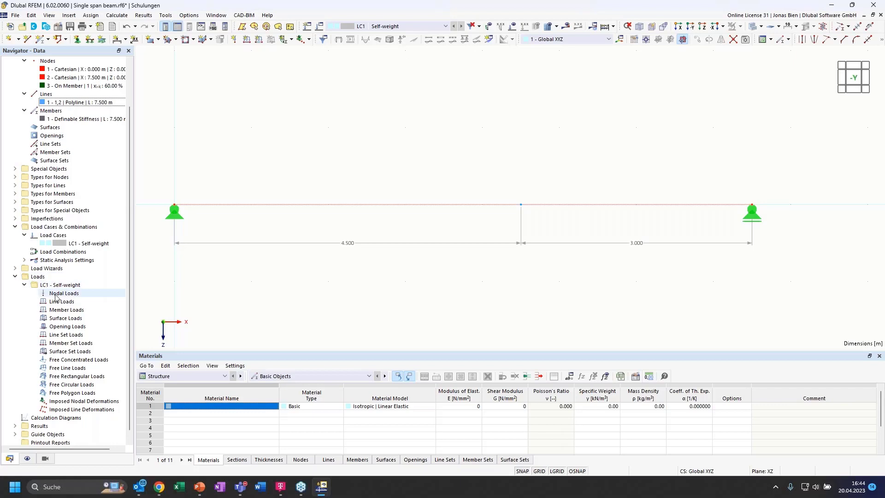
Start a new nodal load in load case LC1 - Self-weight and assign it to the beam's intermediate node.
left_click(59, 295)
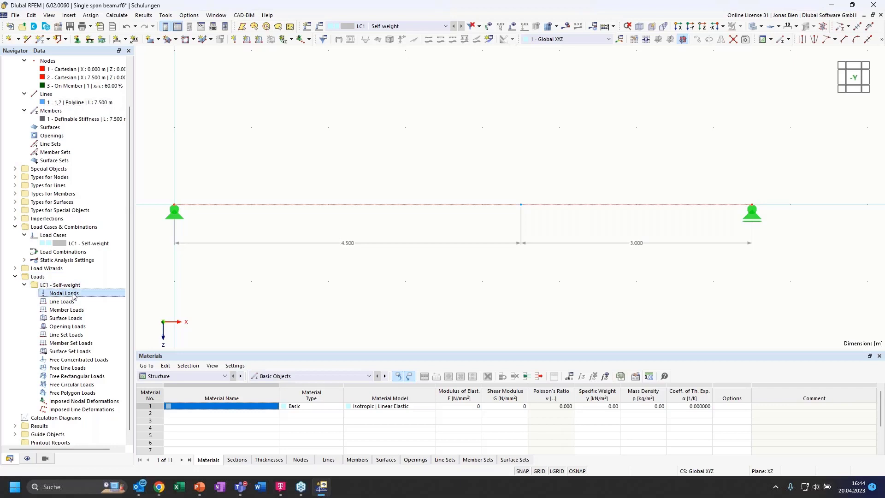
left_click(444, 28)
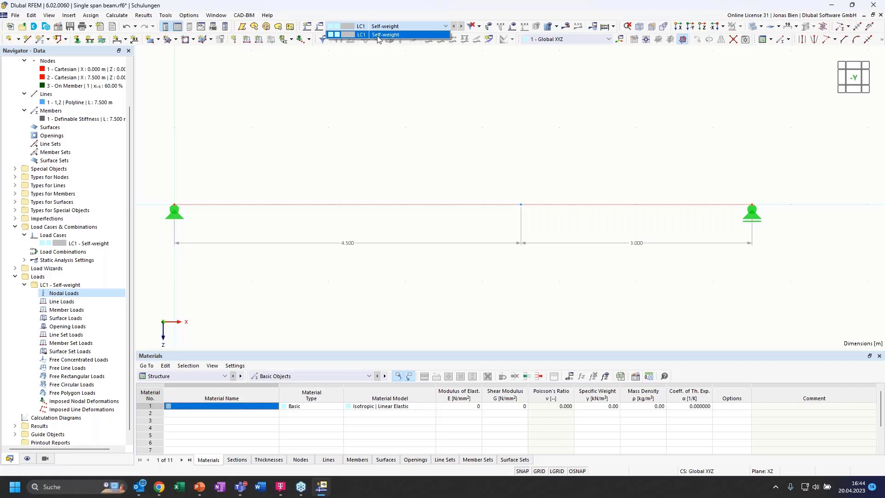
left_click(393, 35)
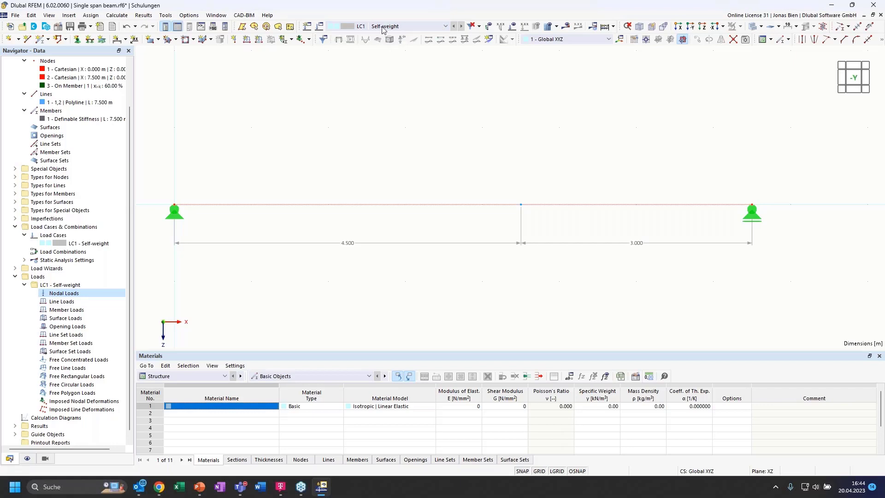
left_click(236, 43)
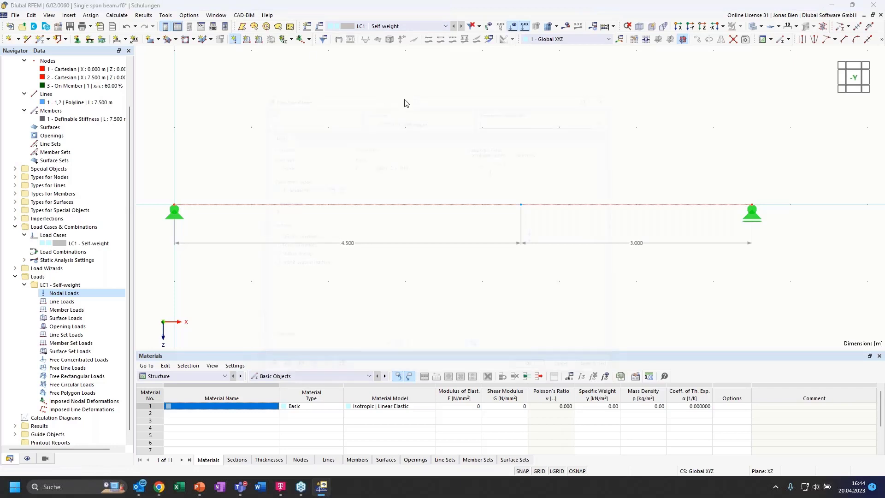
left_click_drag(489, 81, 380, 77)
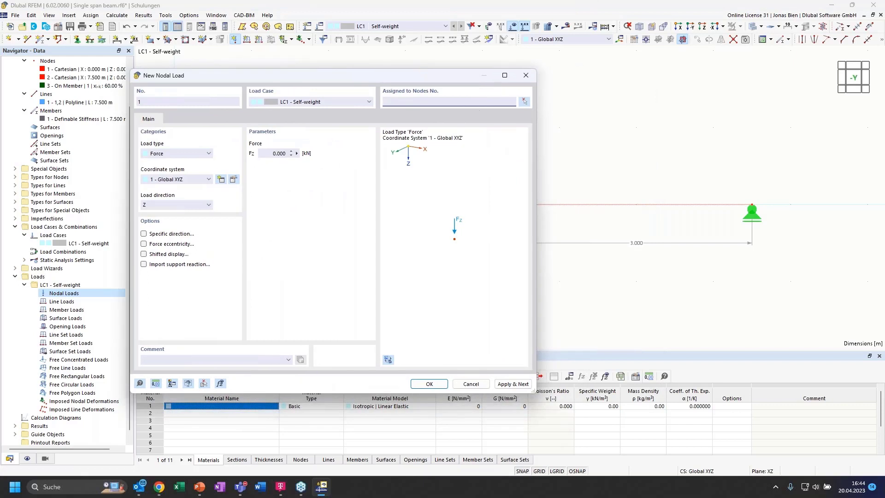
left_click(524, 101)
left_click(522, 206)
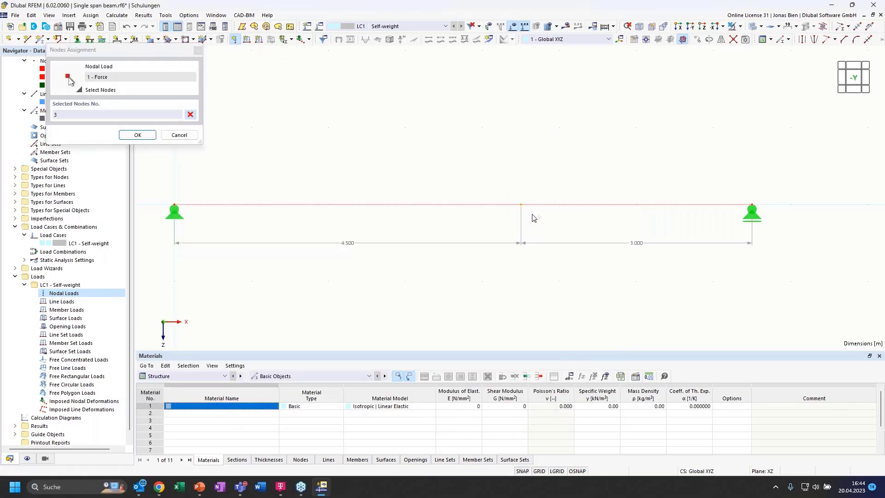
left_click(137, 134)
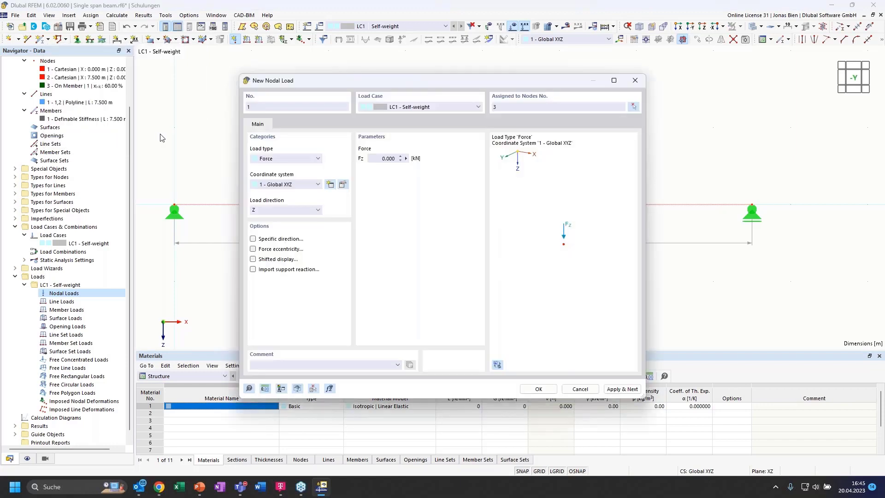
Define the nodal load as a 10 kN force in the global Z direction and create it.
left_click(380, 158)
left_click_drag(354, 82, 559, 203)
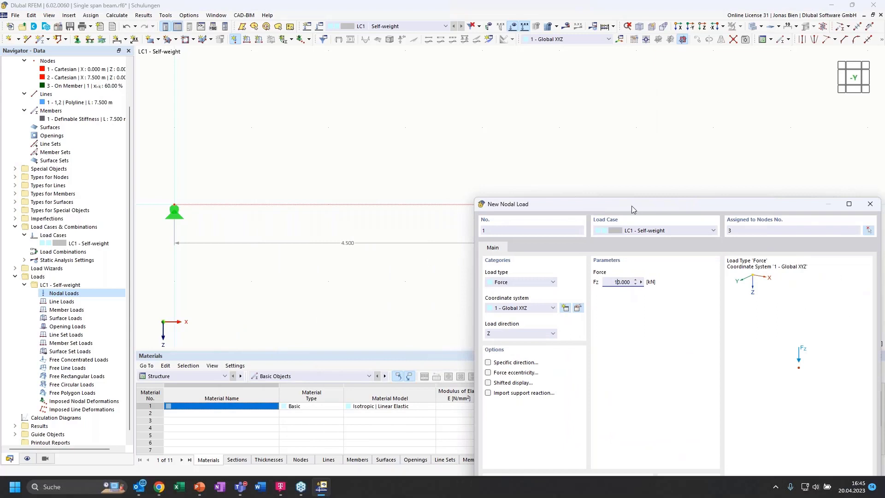
left_click_drag(631, 205, 628, 173)
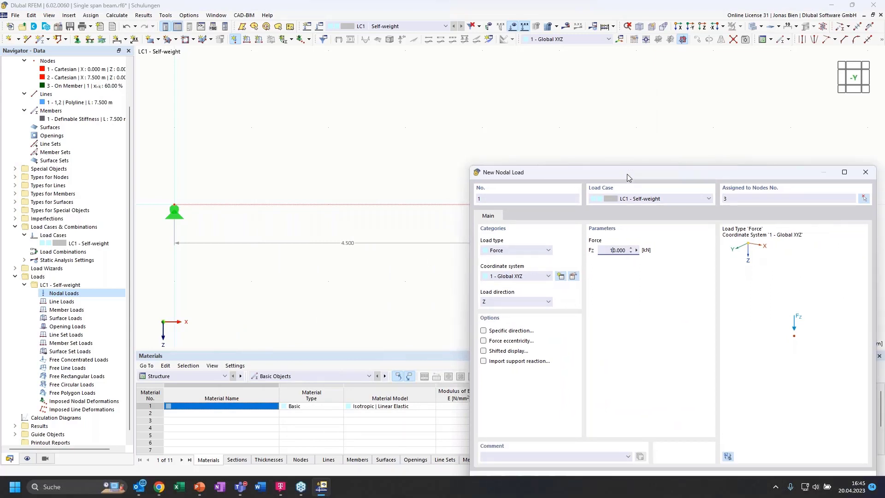
left_click_drag(627, 173, 492, 139)
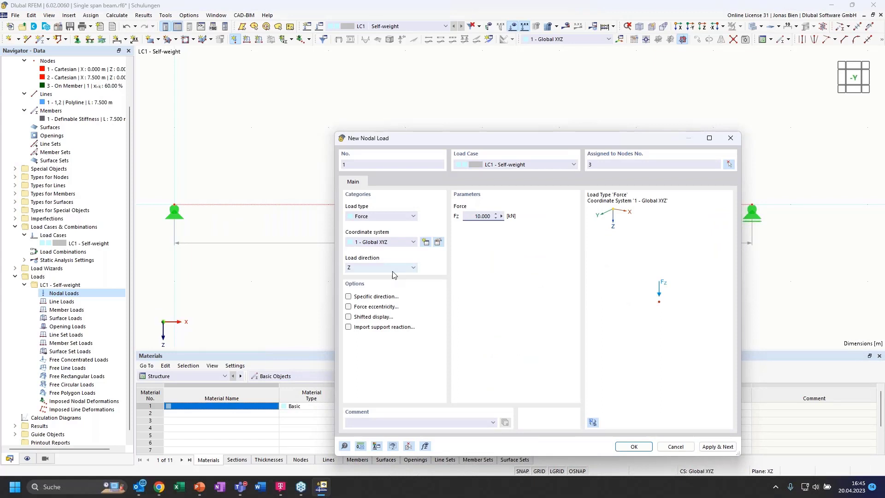
left_click(397, 242)
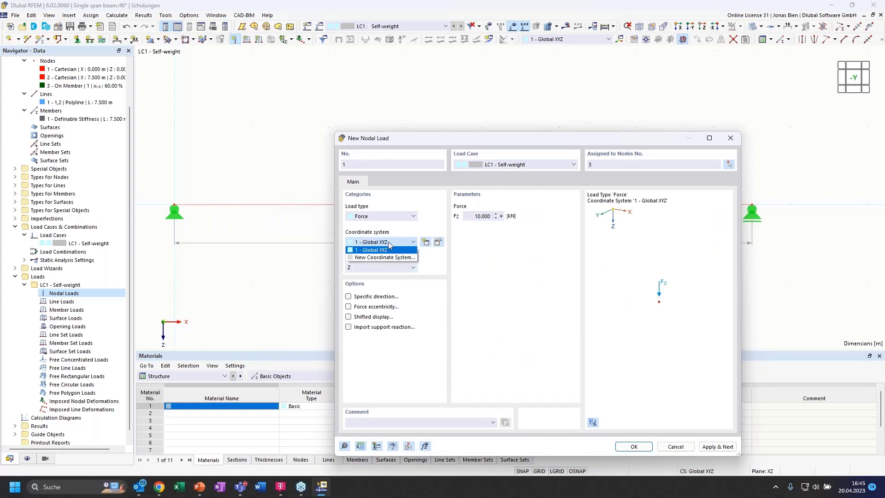
left_click(385, 250)
left_click(383, 216)
left_click(383, 217)
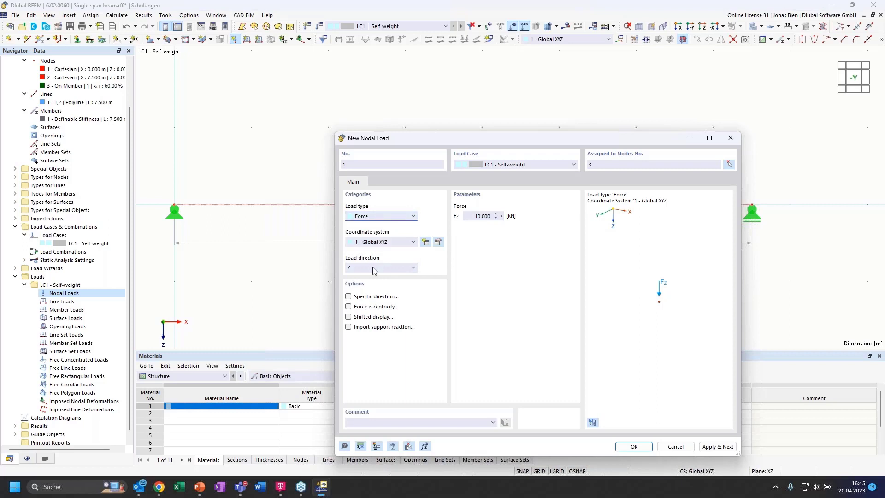
left_click(373, 267)
left_click(384, 267)
left_click(636, 447)
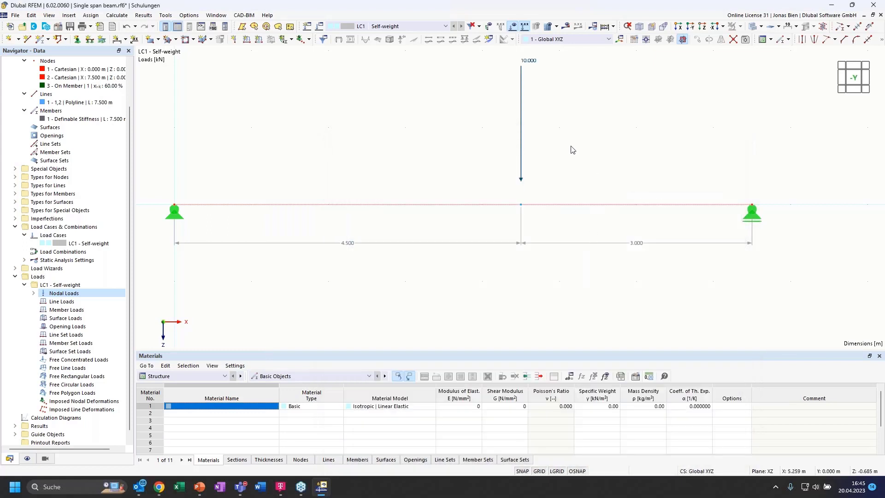
Show the beam member's local axis system to check its orientation, and hide it again.
middle_click(580, 133)
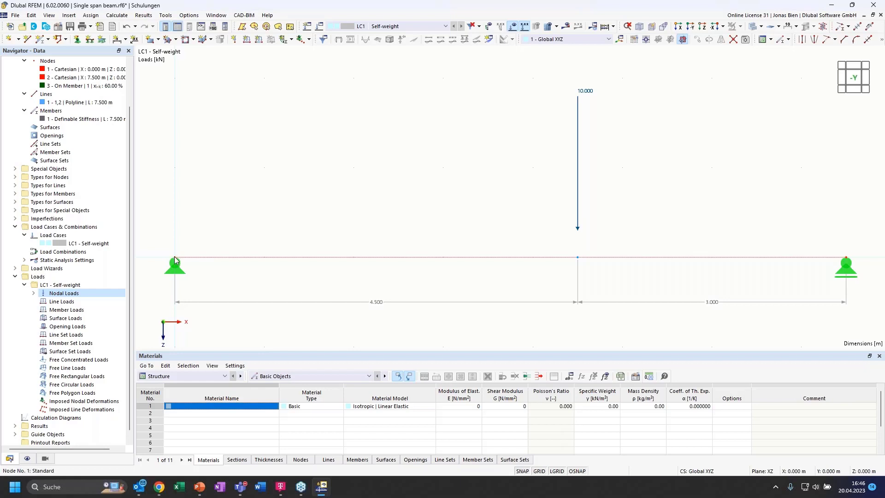
mouse_move(175, 261)
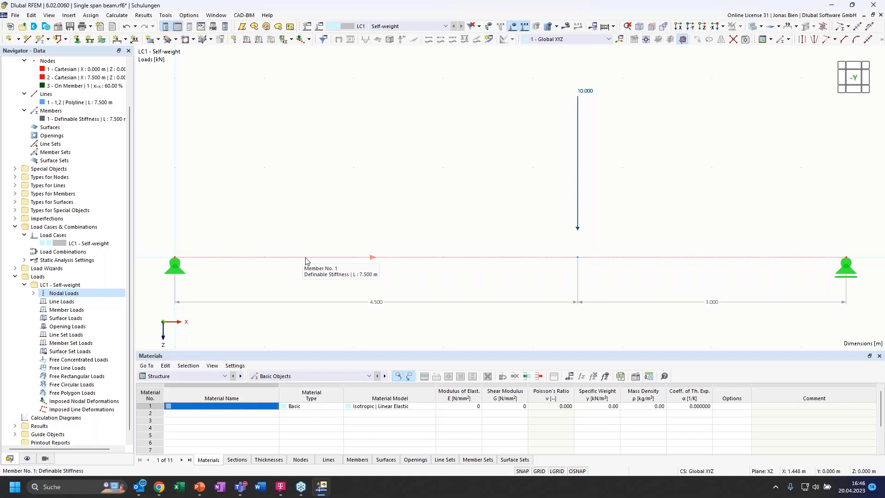
right_click(384, 260)
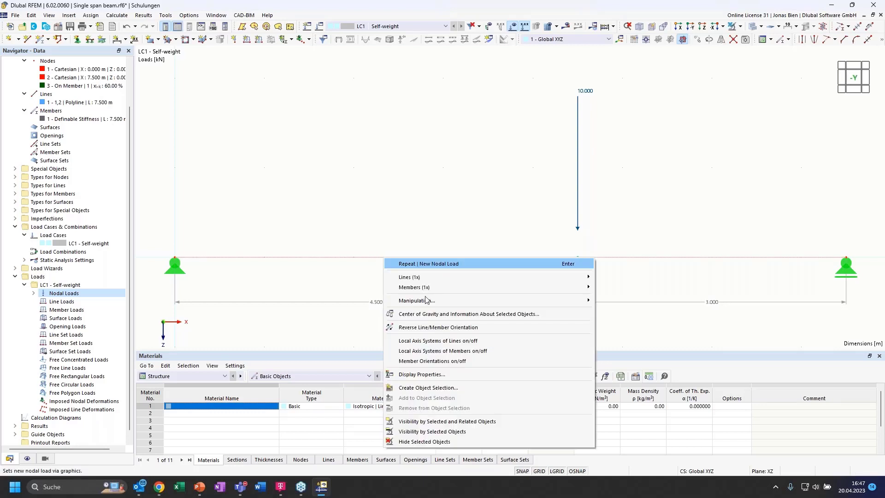
left_click(438, 352)
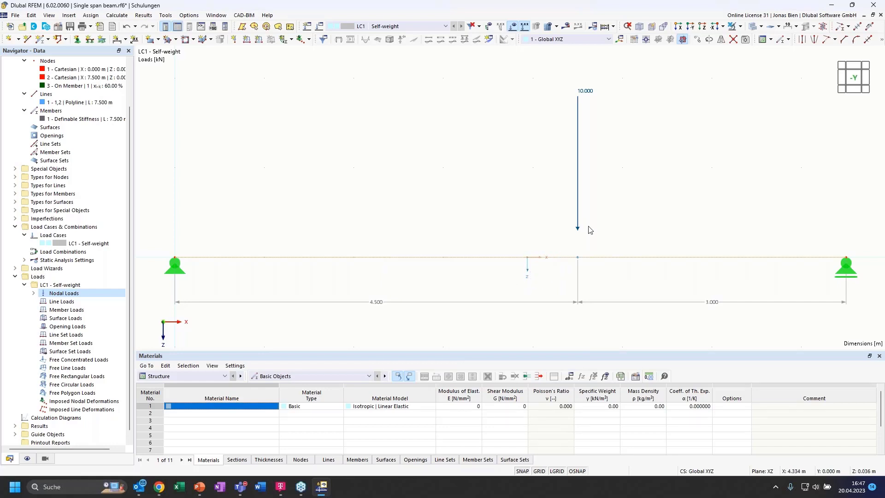
right_click(501, 263)
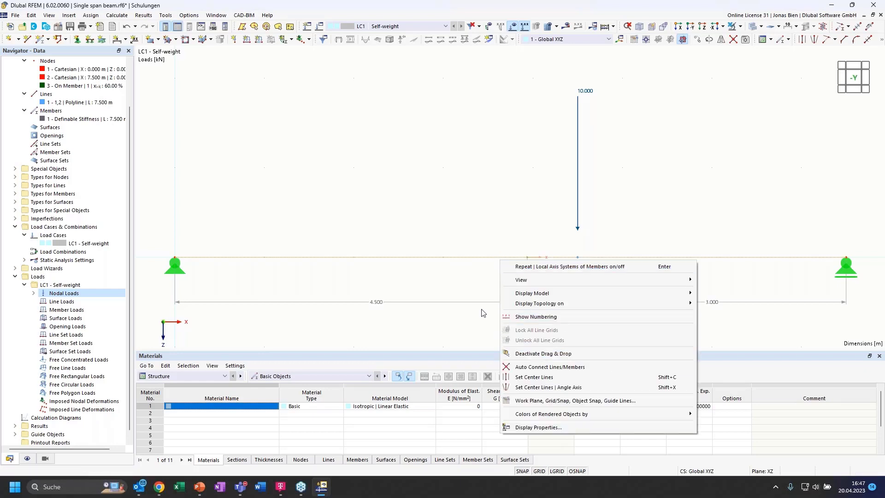
right_click(479, 283)
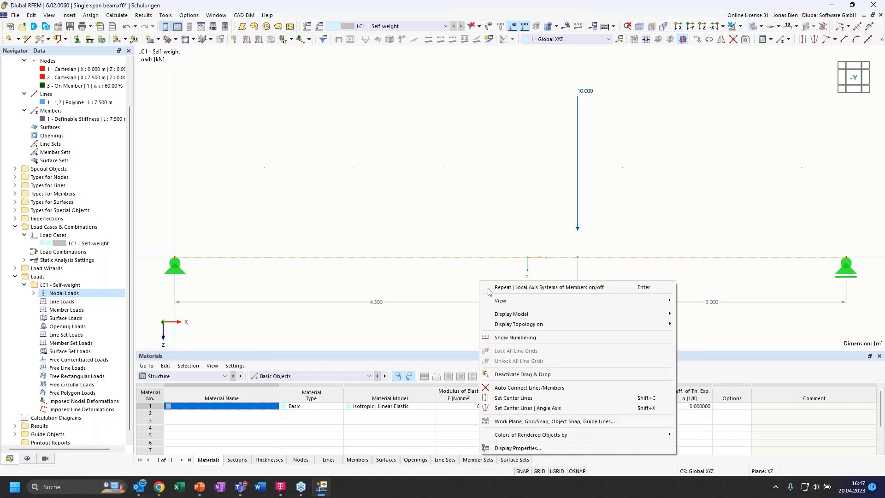
right_click(527, 257)
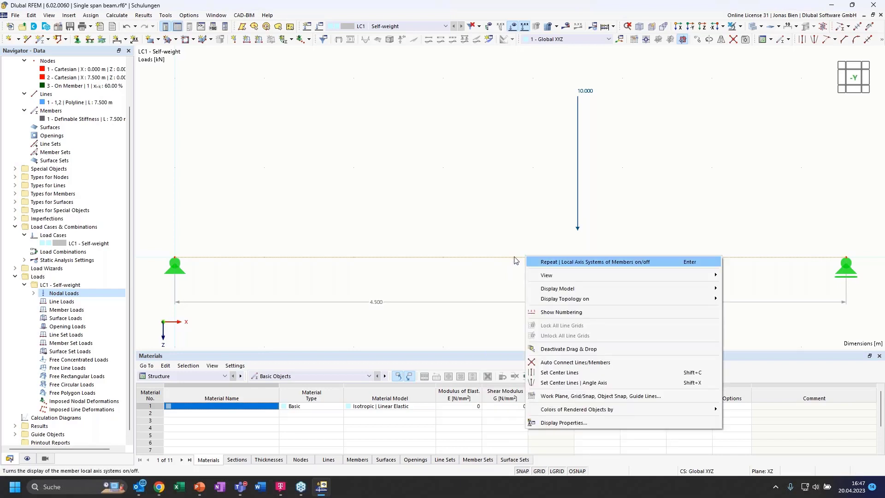
right_click(515, 256)
left_click(558, 351)
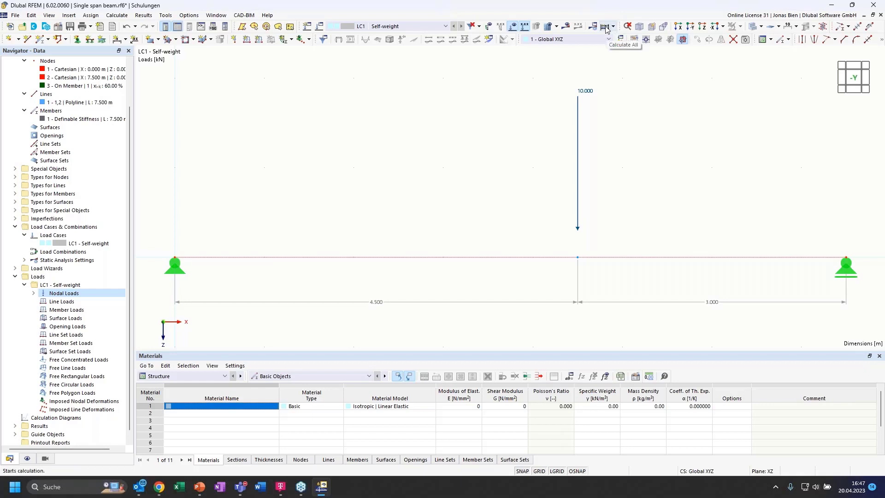
Calculate load case LC1 - Self-weight and display the beam's global deformations.
left_click(123, 17)
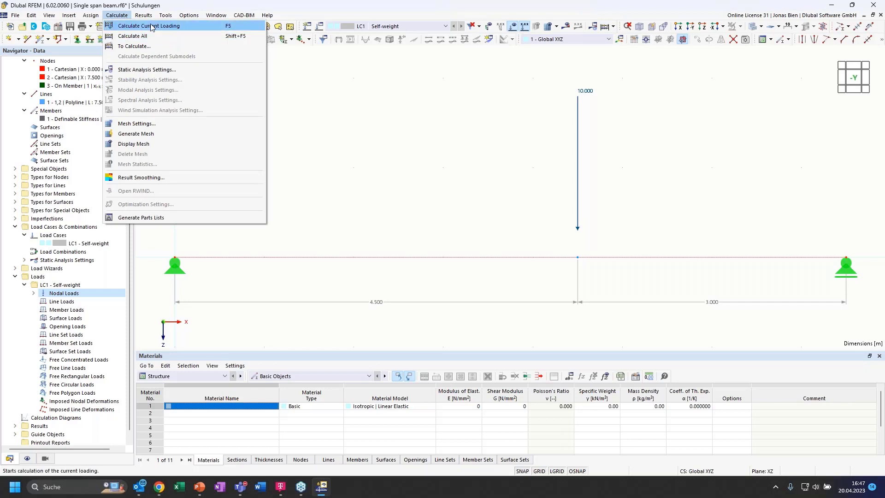
left_click(551, 75)
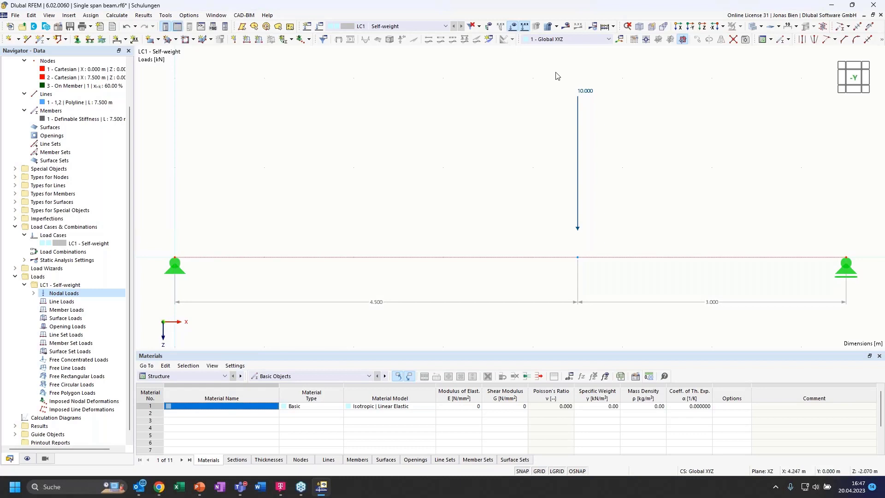
left_click(566, 27)
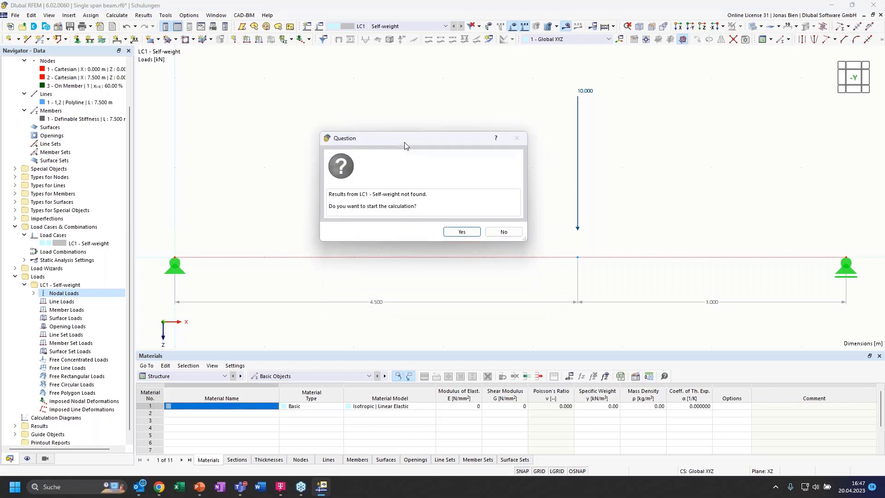
left_click(457, 231)
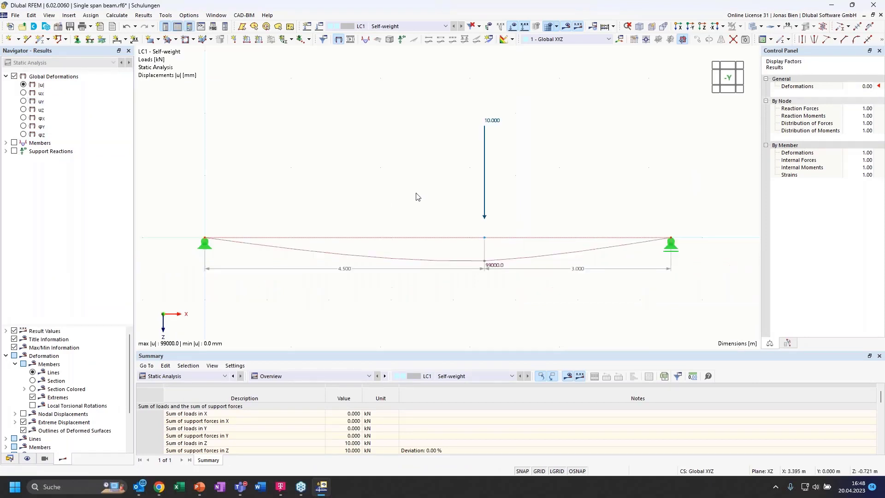
scroll(415, 194, "down", 3)
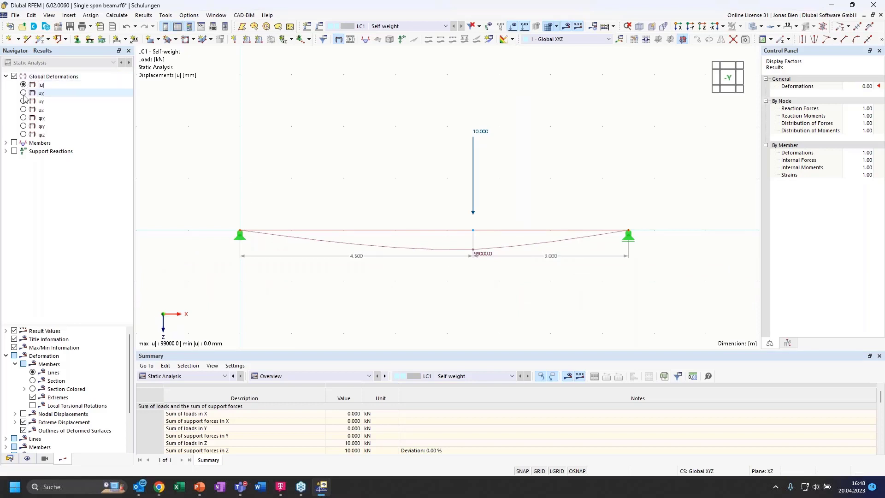
scroll(442, 227, "up", 1)
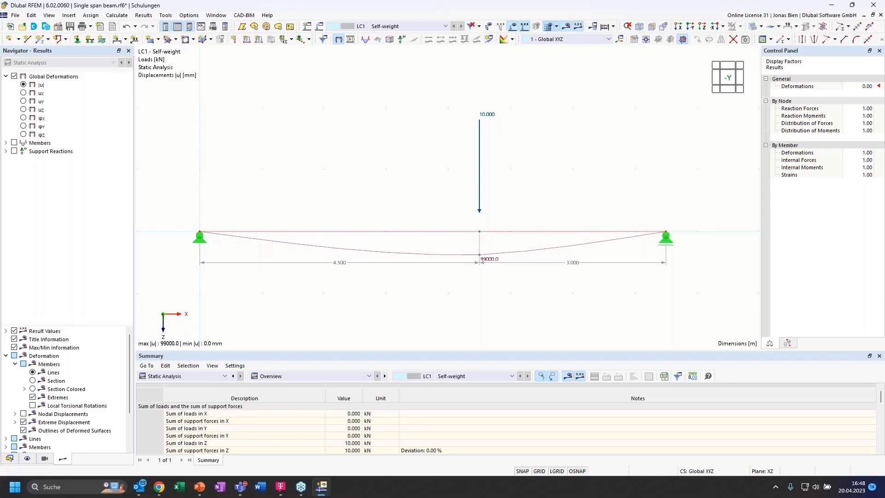
Examine the beam's internal forces by displaying the shear force Vz diagram and the bending moment My diagram.
left_click(6, 143)
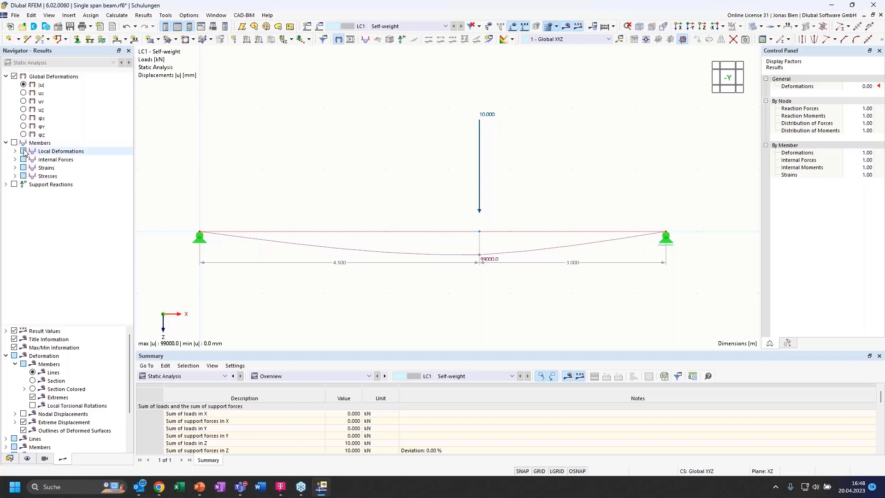
left_click(15, 152)
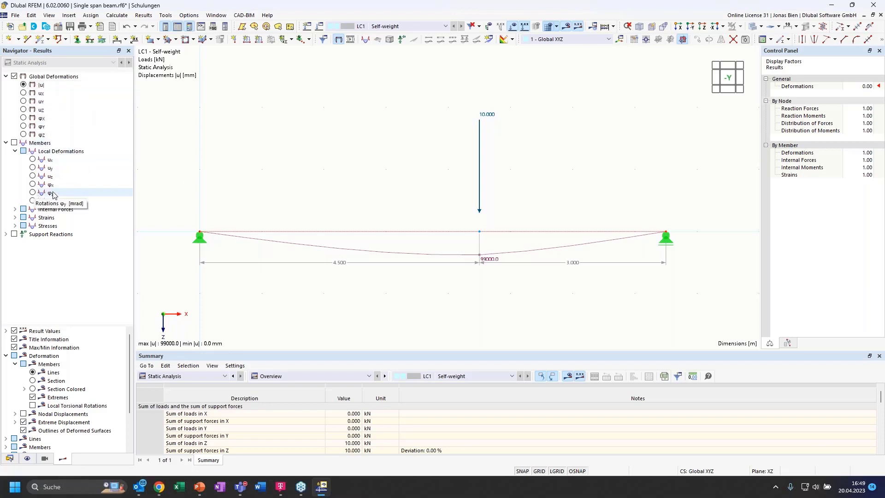
left_click(16, 151)
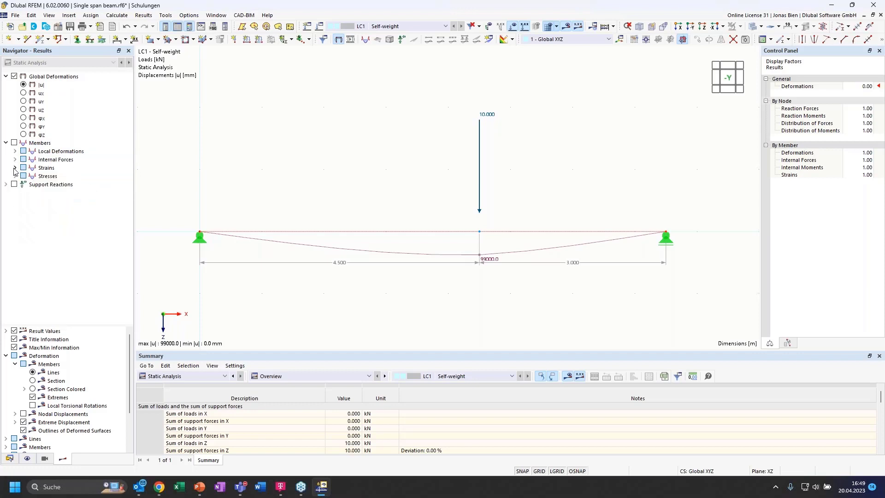
left_click(15, 160)
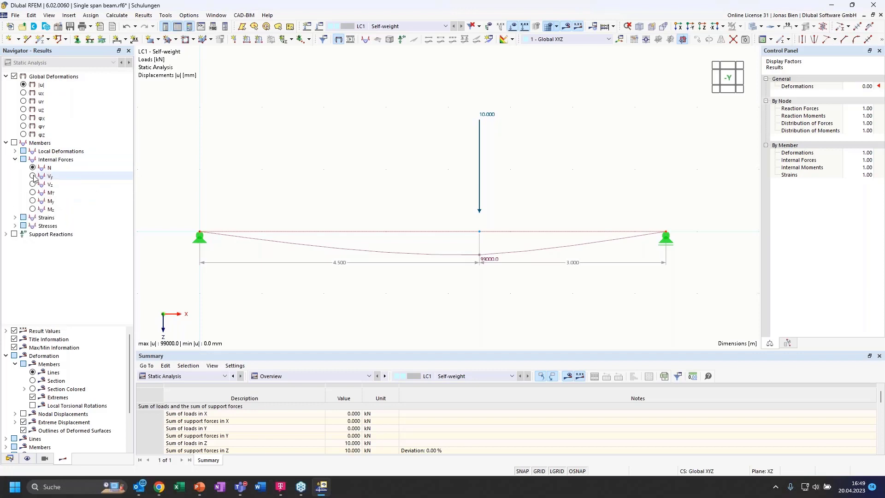
left_click(32, 183)
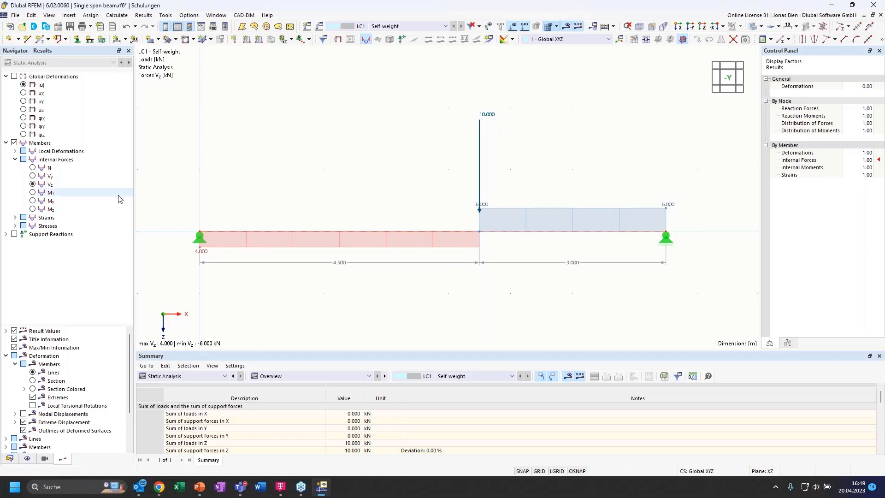
left_click(34, 201)
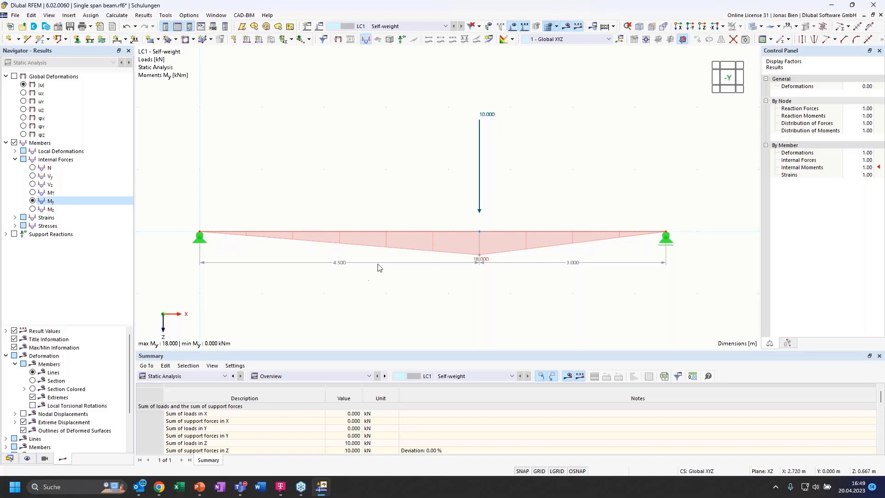
Turn on the support reactions and display them together with the beam's shear forces Vz.
left_click(14, 234)
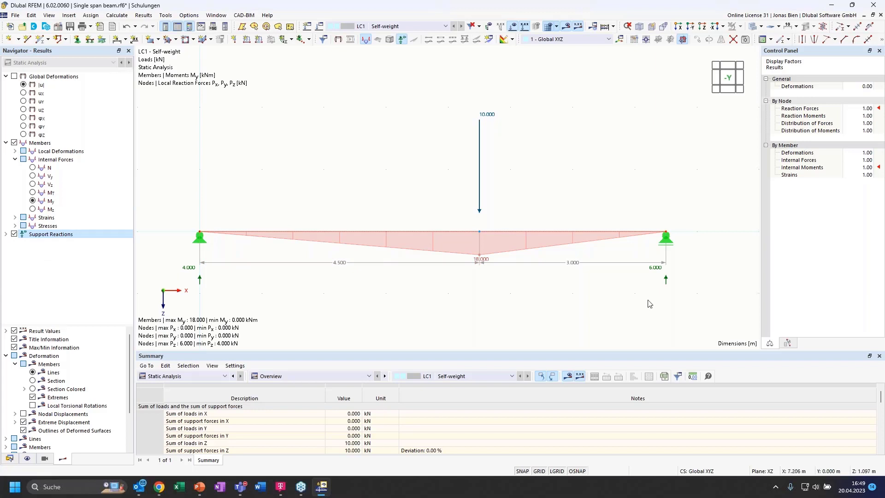
left_click(33, 184)
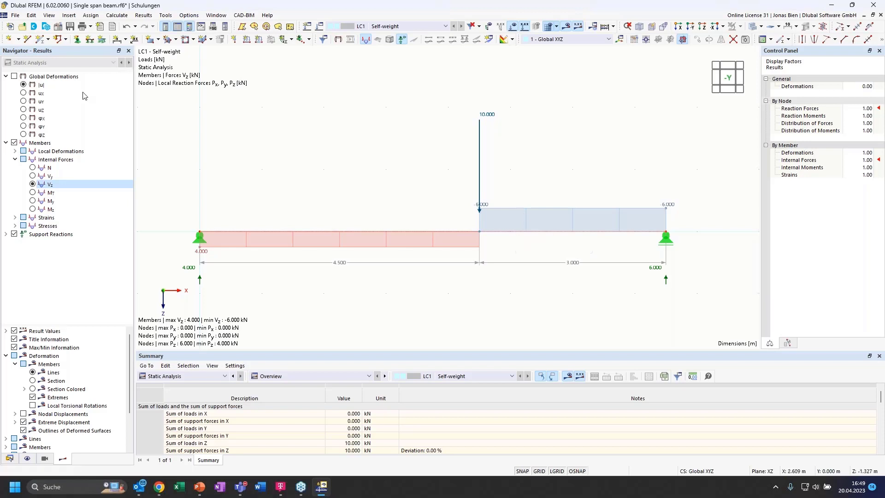
Display the beam's global deformations |u|, and return to the shear force Vz diagram.
left_click(24, 84)
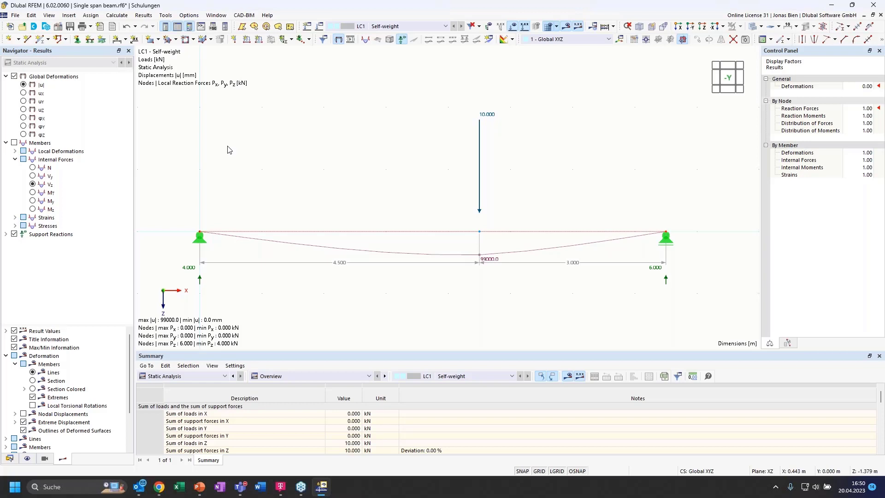
left_click(33, 184)
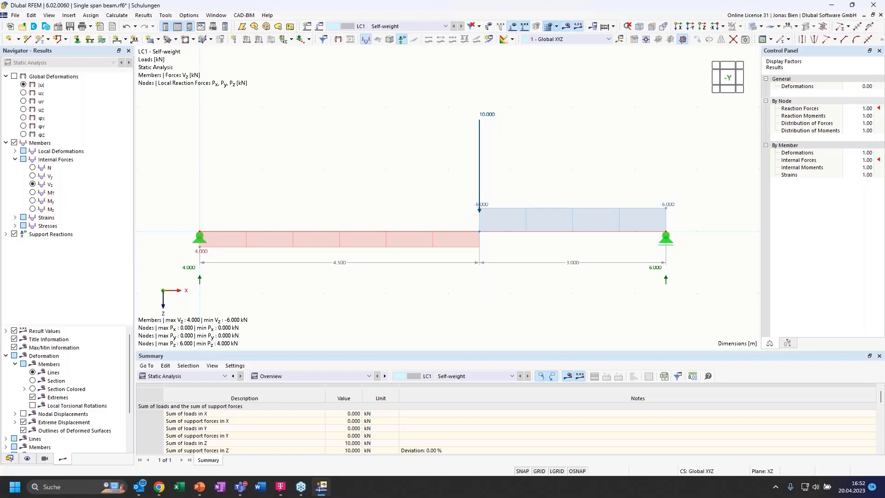
key("alt+Tab")
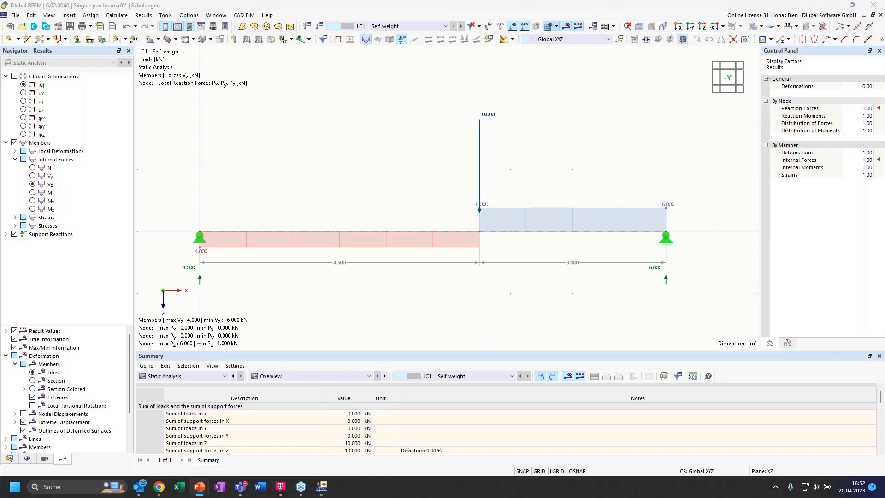
mouse_move(323, 485)
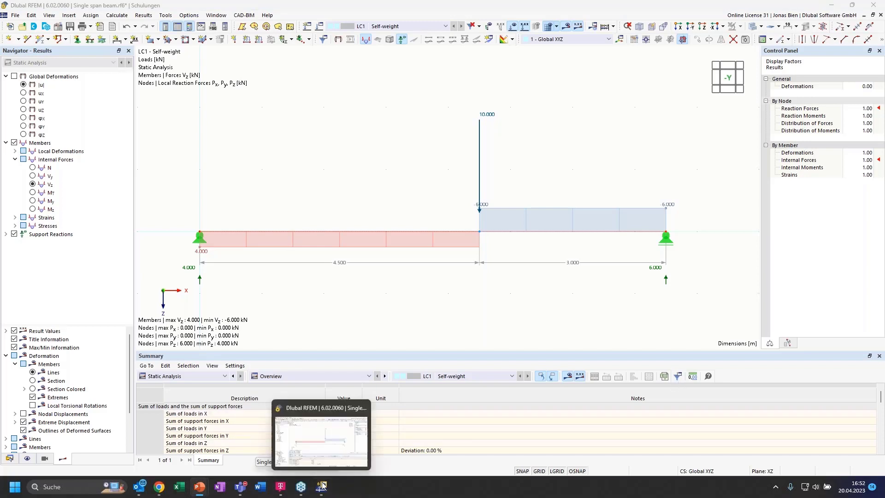
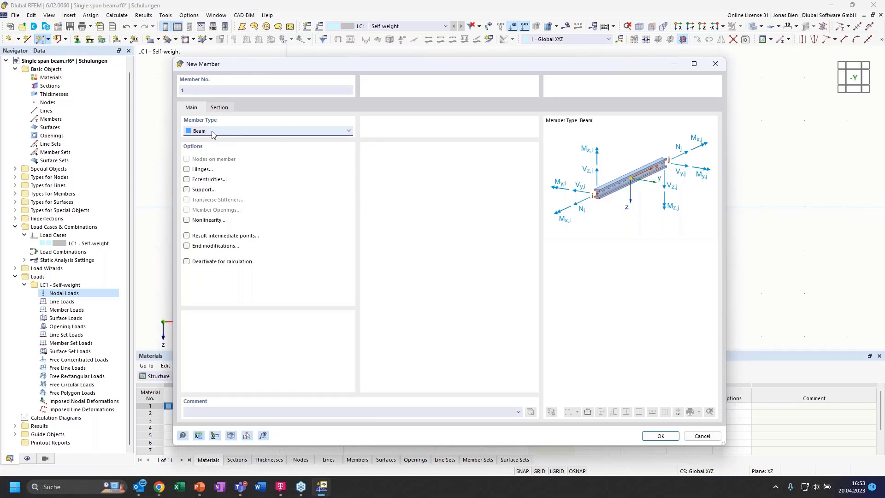
Start a new section at the start of beam member 1 and open the section library for it.
left_click(216, 108)
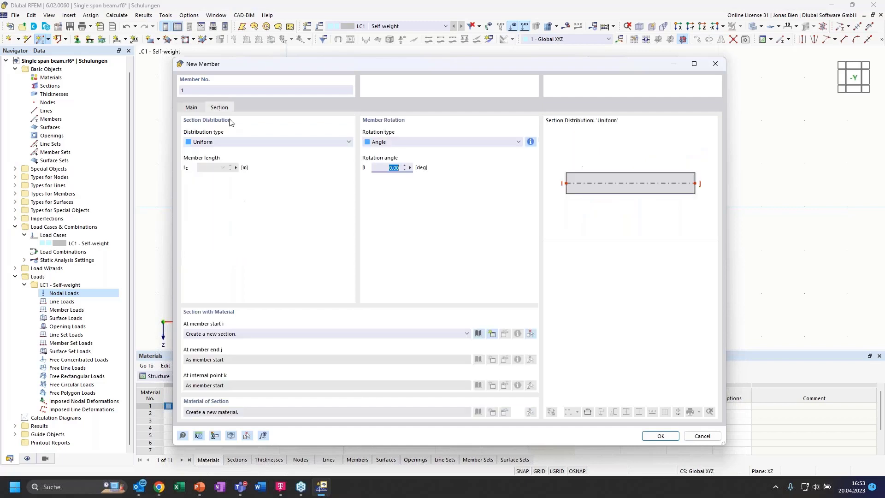
left_click(191, 108)
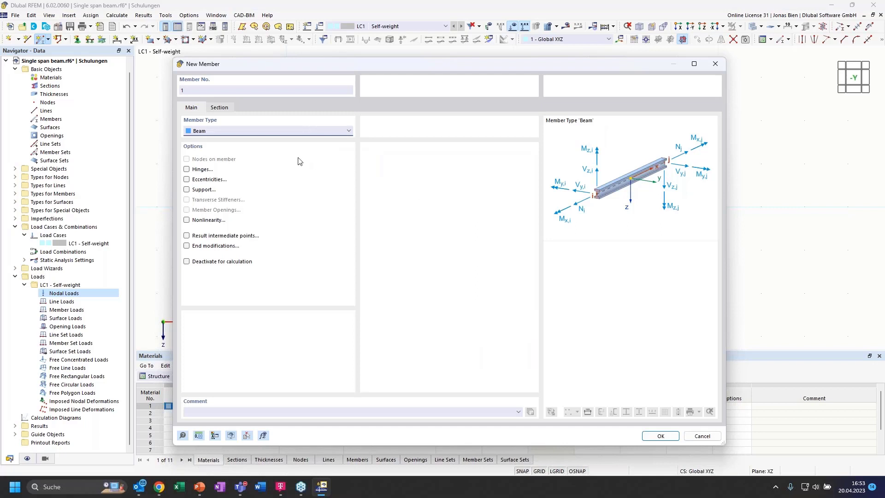
left_click(219, 108)
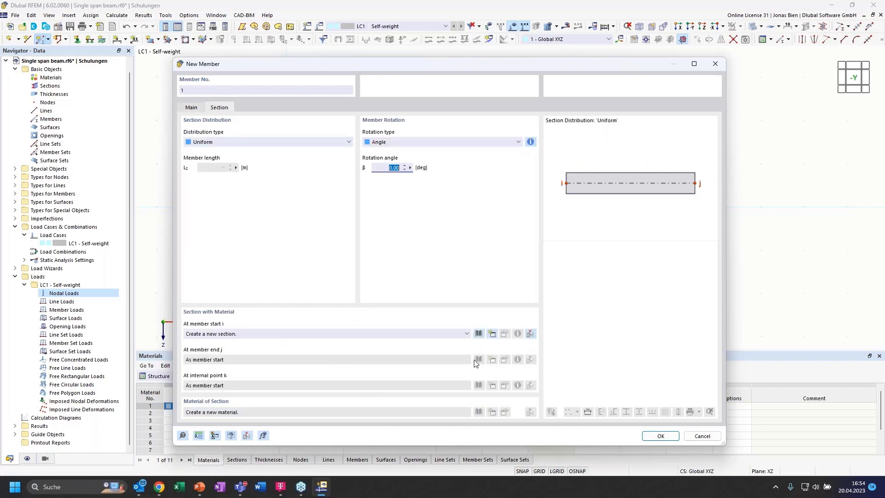
left_click(492, 335)
left_click(433, 337)
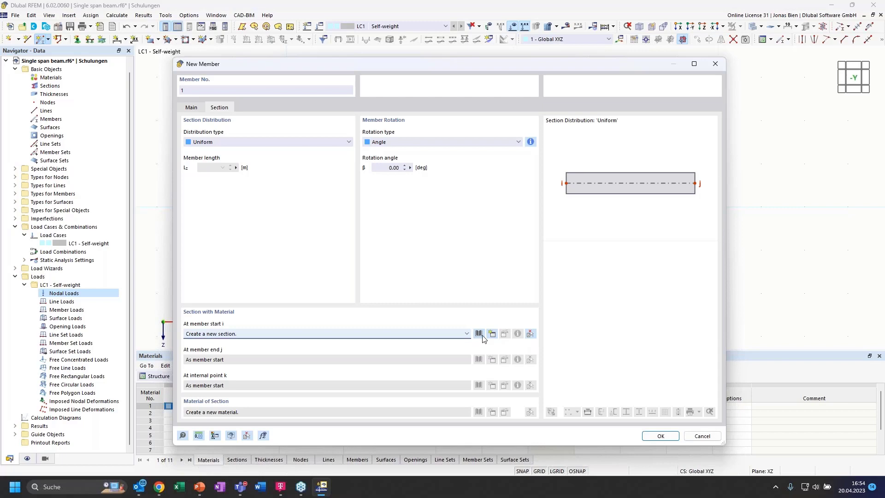
left_click(492, 334)
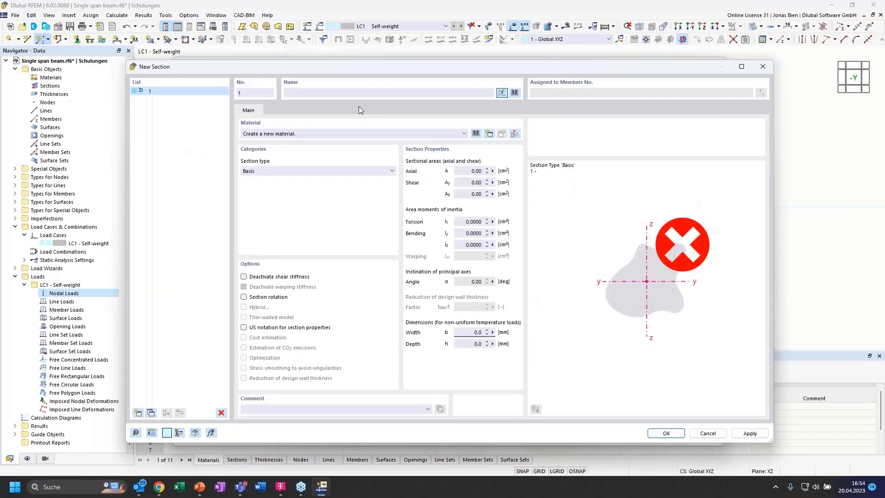
left_click(416, 91)
left_click(515, 93)
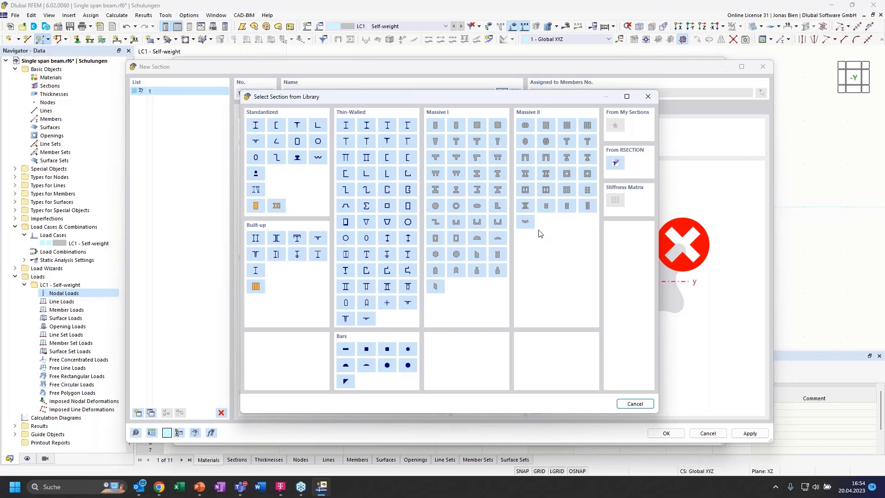
Choose section HEB 300 to DIN 1025-2:1995-11 from the standardized steel I-sections, with the region filter on European Union.
left_click(256, 127)
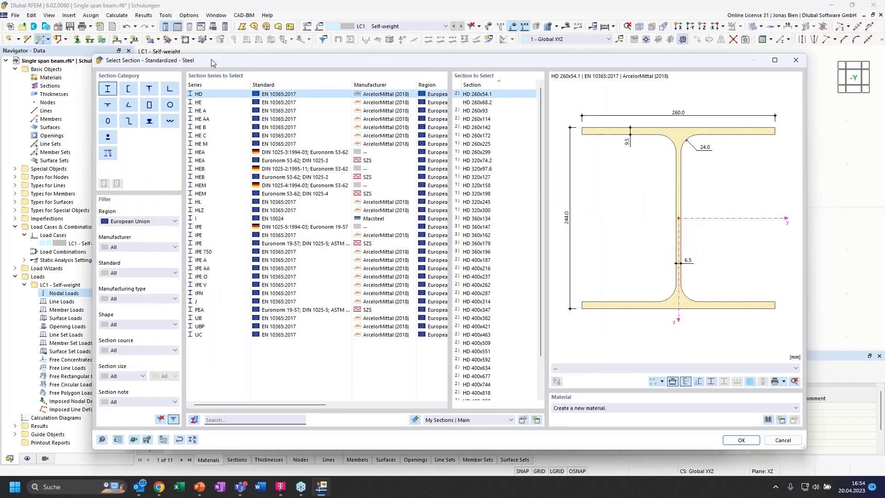
left_click_drag(209, 60, 246, 75)
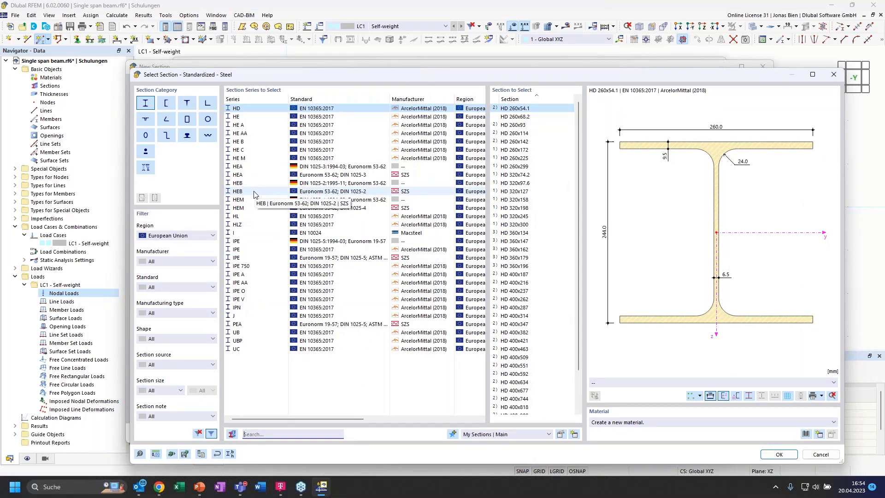
left_click(161, 237)
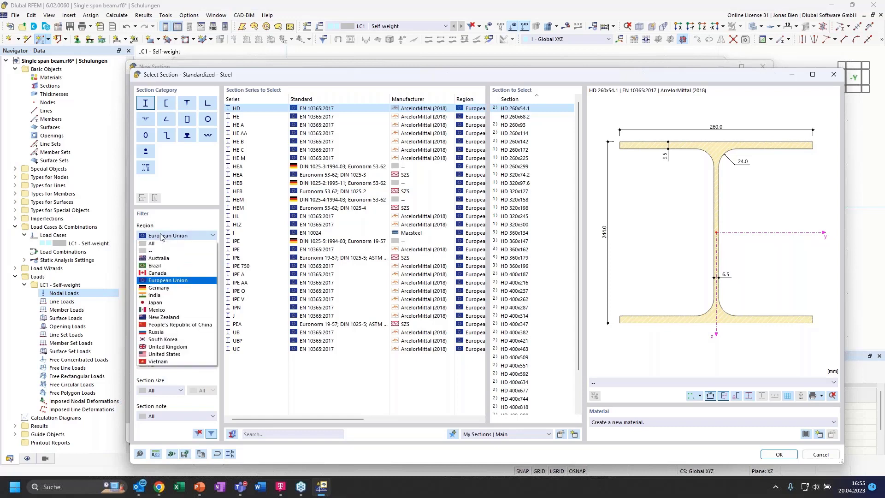
left_click(158, 280)
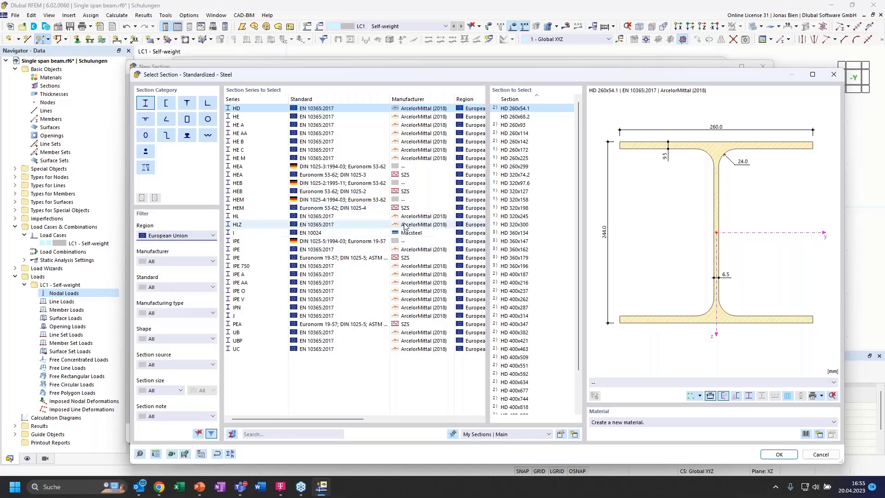
left_click_drag(330, 76, 312, 63)
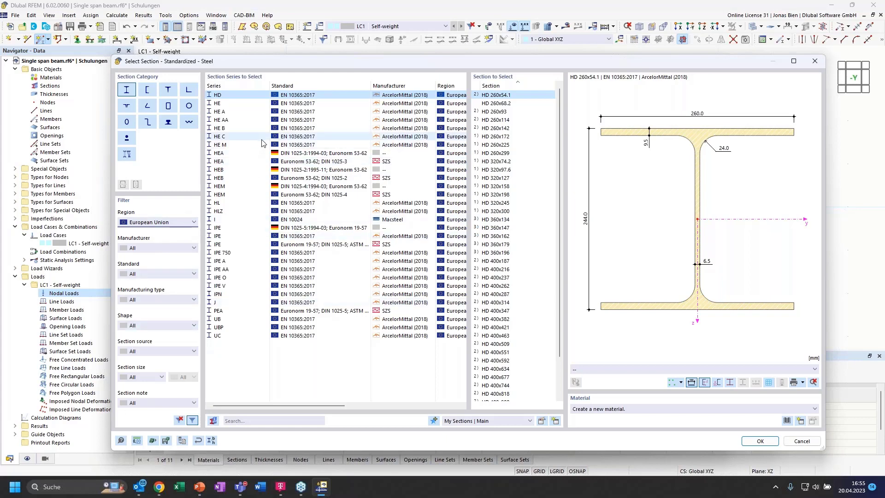
left_click(246, 170)
left_click(496, 178)
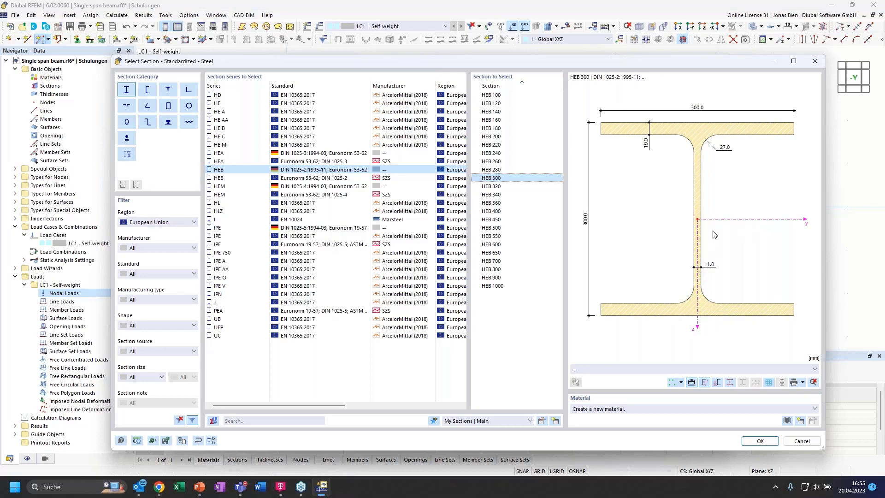
Create material S235JR for the section from the library, filtered by material type Steel and standard EN 10025-2:2019-10.
left_click(629, 411)
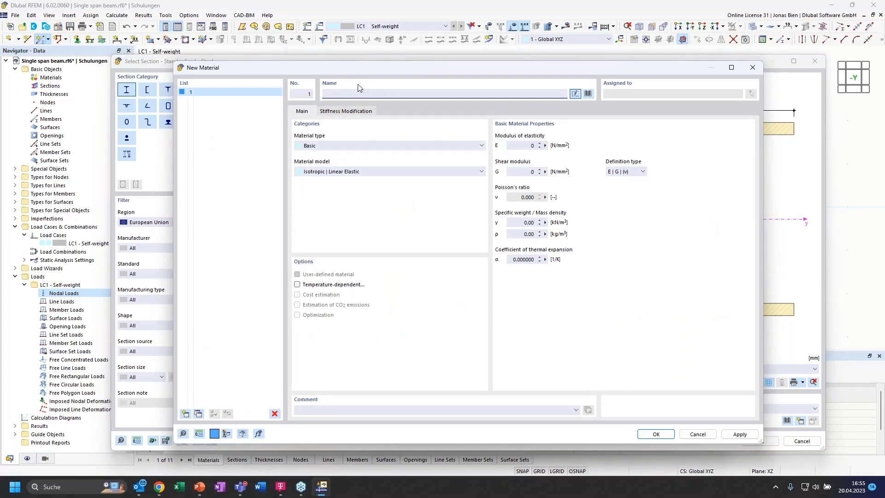
left_click_drag(434, 71, 422, 69)
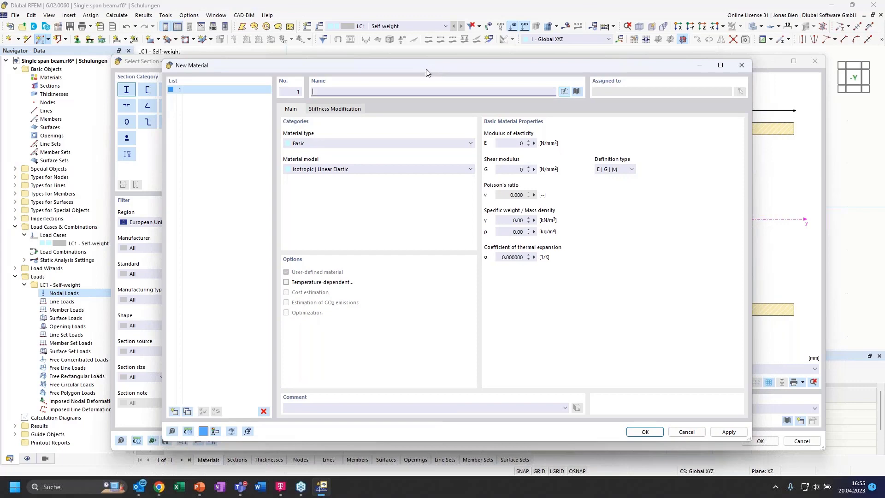
left_click(577, 92)
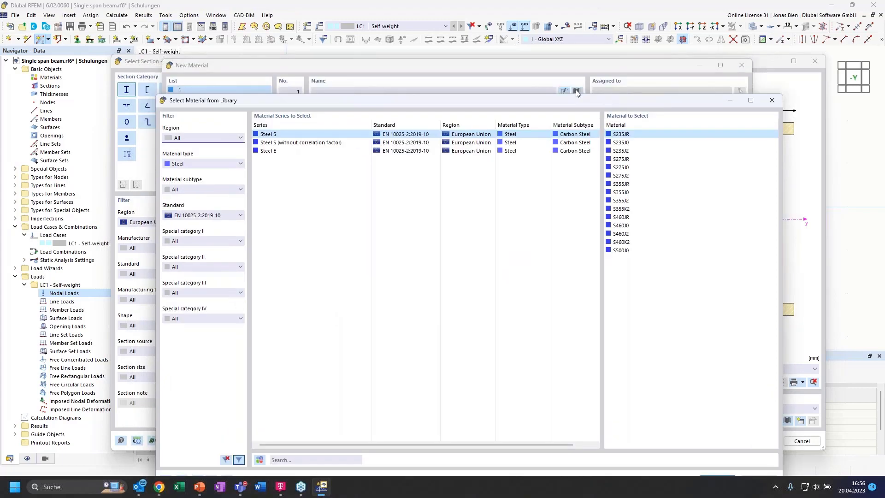
left_click_drag(556, 102, 545, 72)
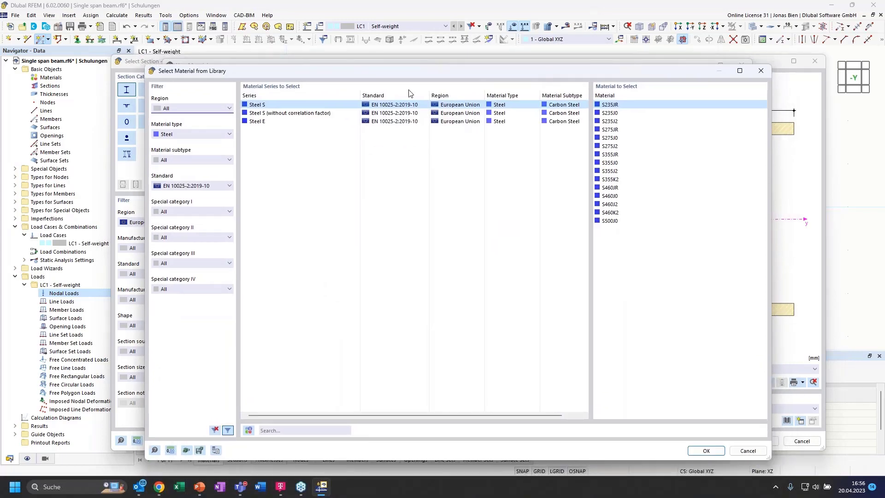
left_click(189, 134)
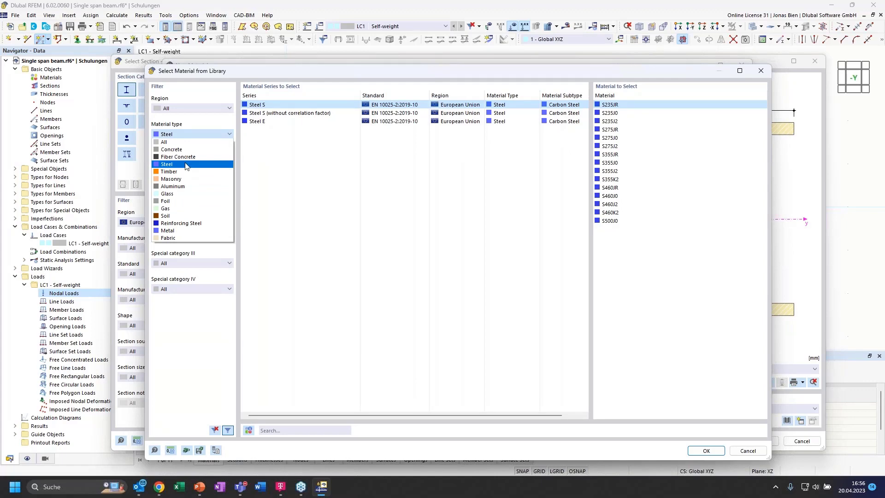
left_click(186, 165)
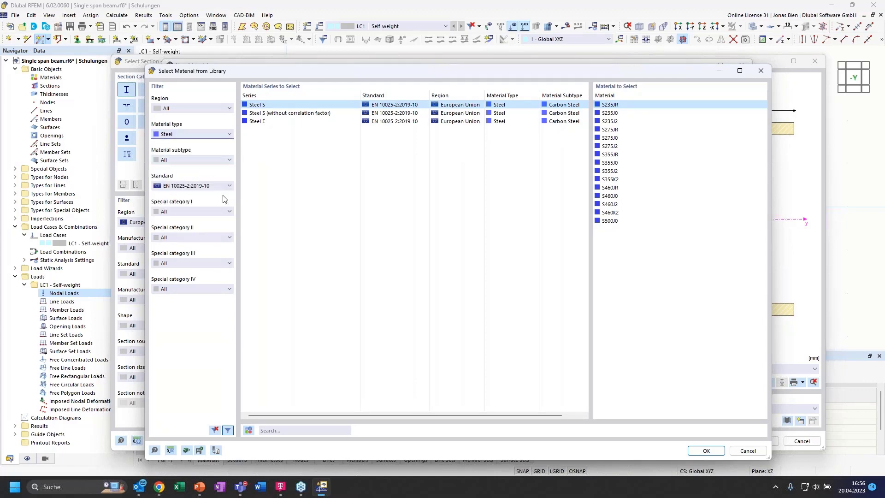
left_click(220, 188)
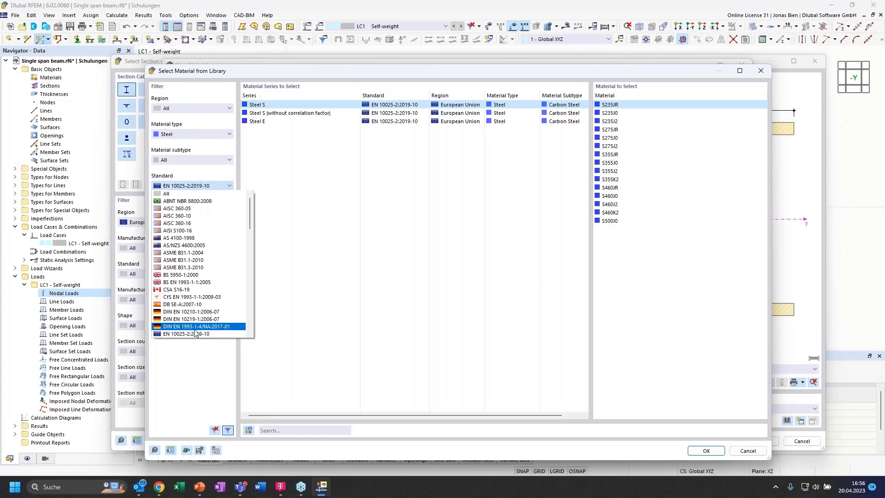
scroll(196, 323, "down", 1)
left_click(203, 311)
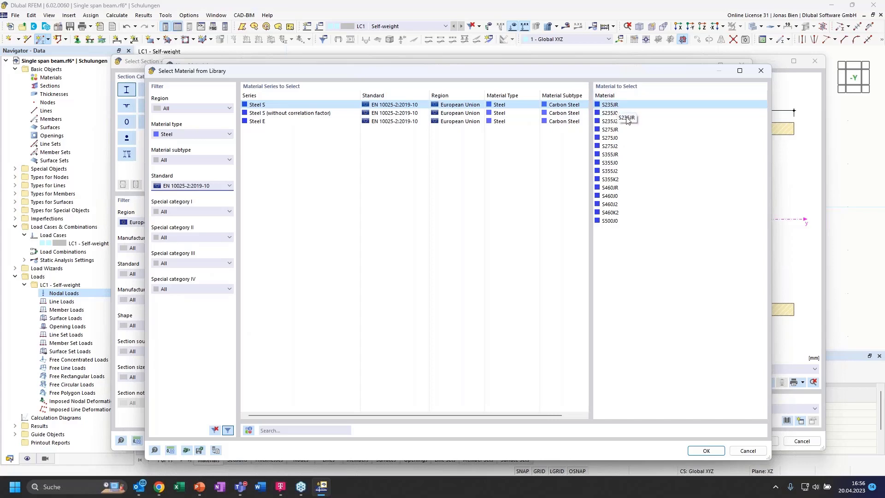
left_click(708, 451)
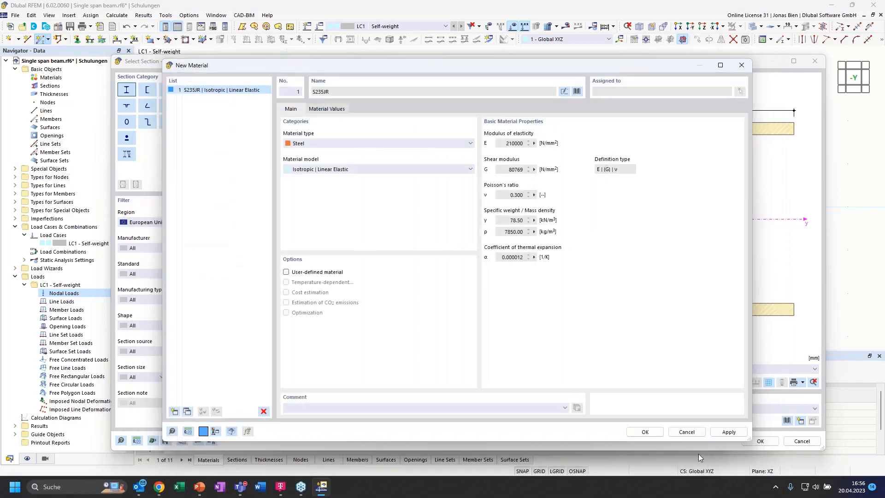
left_click(651, 435)
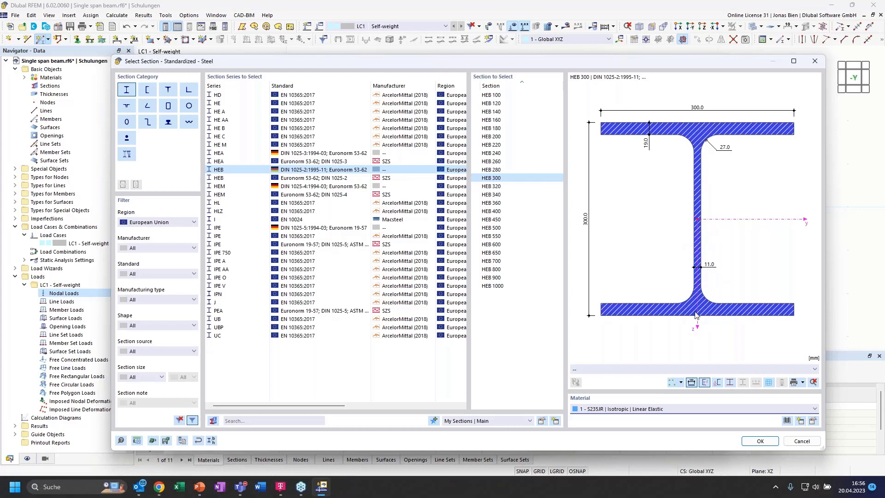
Assign the HEB 300 section in S235JR to the new beam member and accept the member settings.
left_click(760, 441)
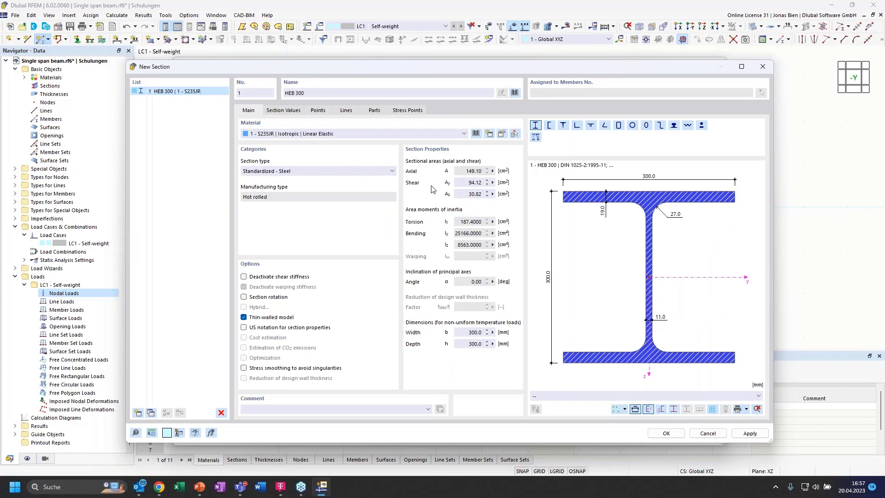
left_click(664, 434)
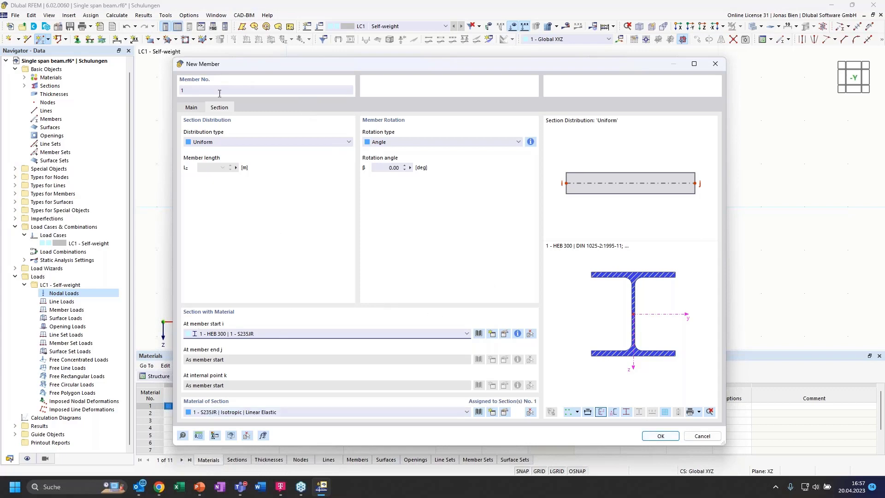
left_click(646, 433)
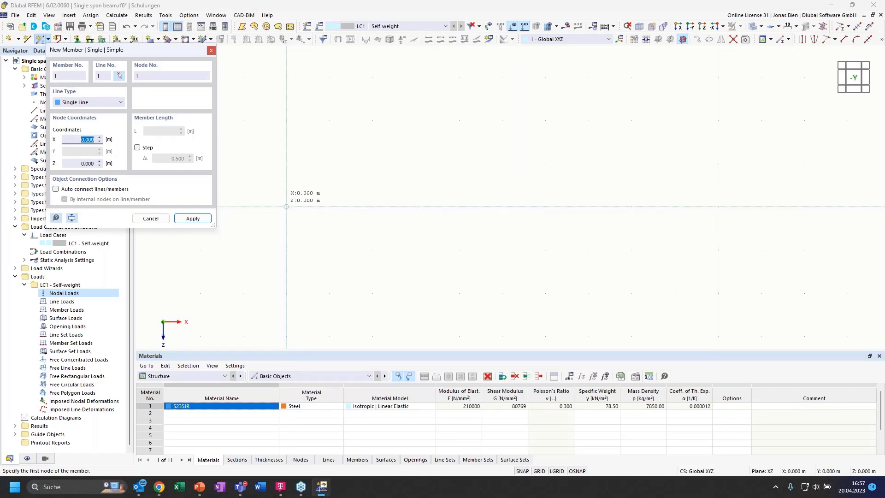
Draw two consecutive 5 m beam members along the X axis, with nodes at X = 0, 5 and 10 m.
left_click(287, 206)
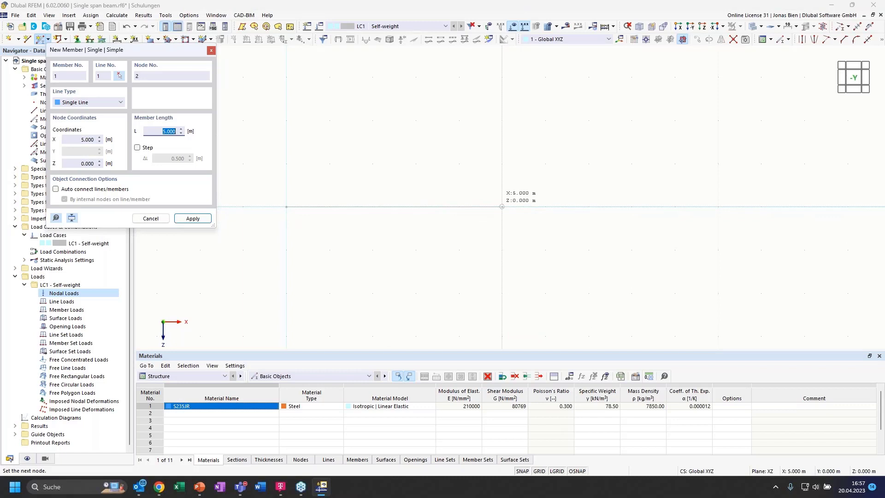
left_click(502, 206)
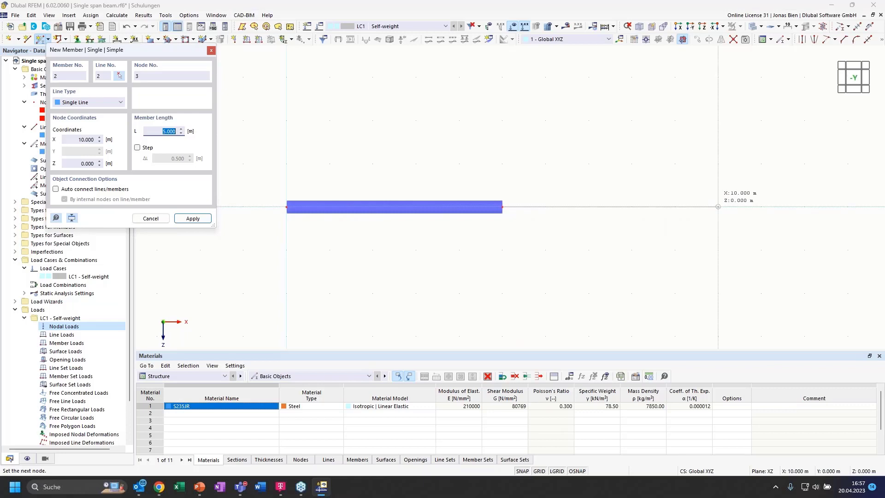
left_click(718, 206)
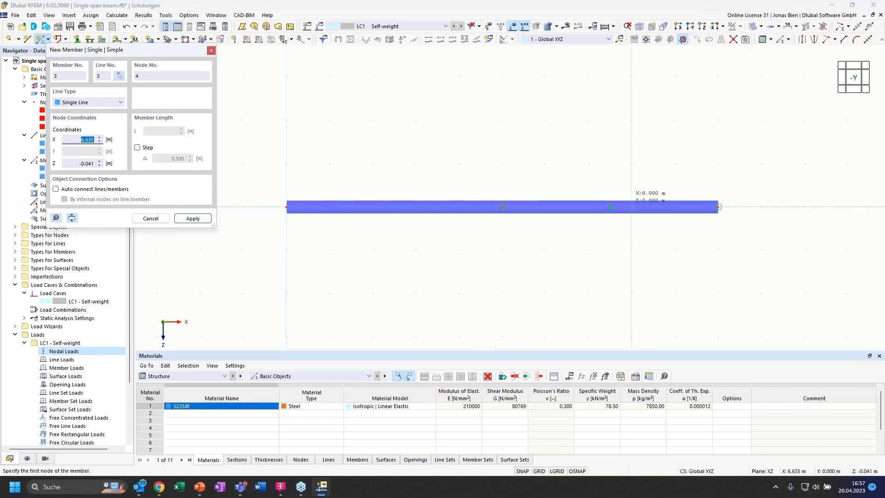
key("Escape")
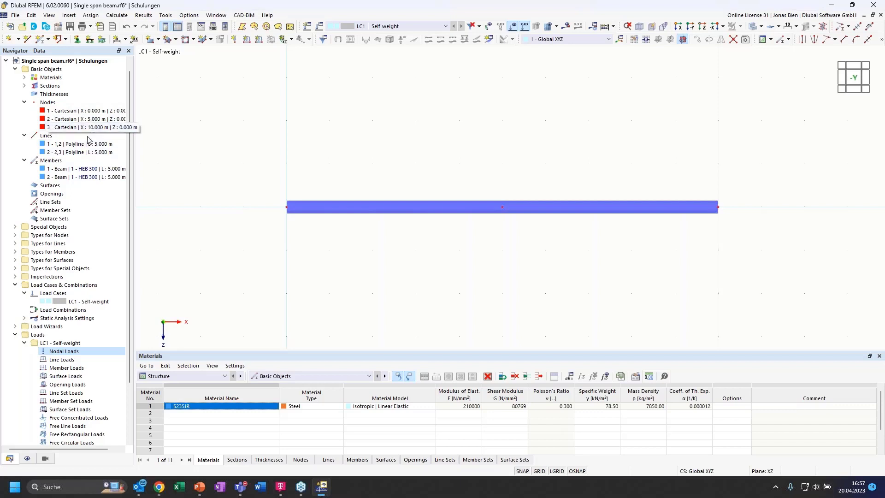
left_click(351, 207)
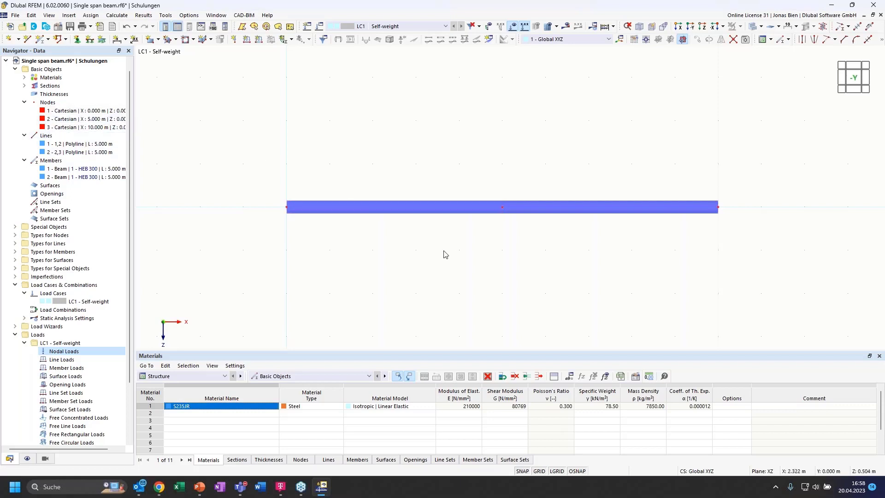
Show the model in solid display mode and inspect the HEB 300 profile at the beam's start.
middle_click_drag(467, 260, 496, 277, "ctrl")
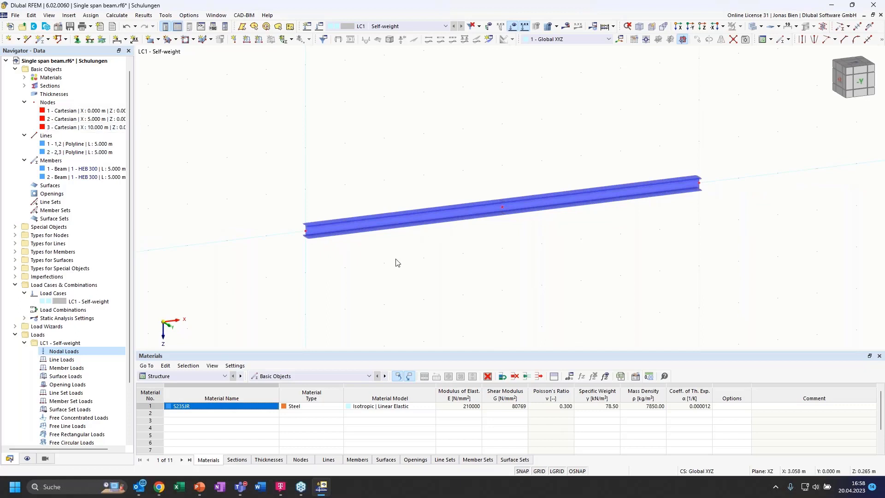
scroll(349, 240, "up", 2)
scroll(289, 216, "up", 4)
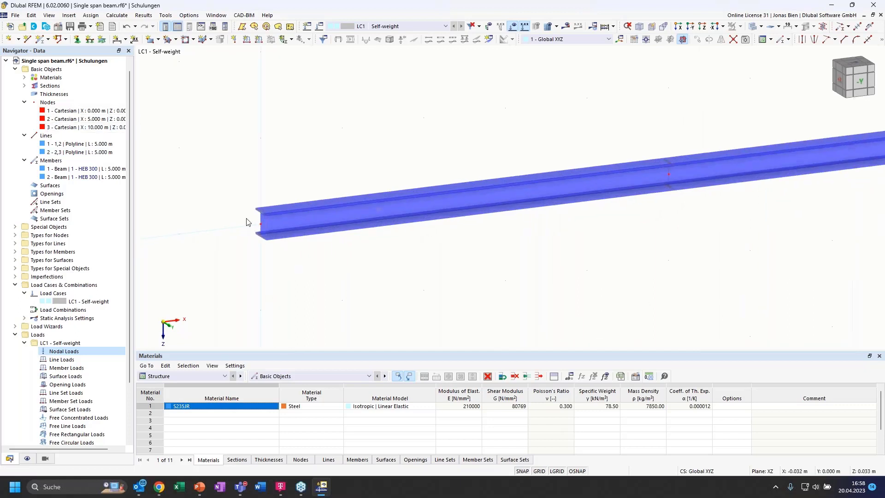
left_click(754, 27)
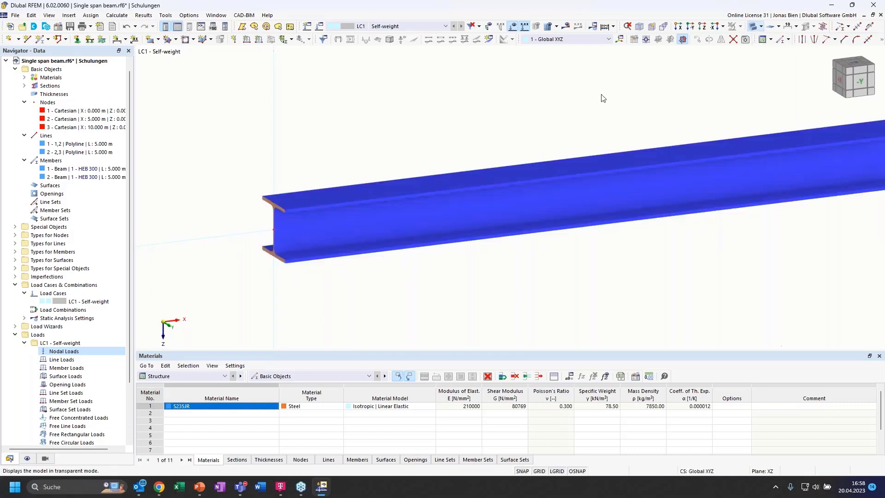
scroll(288, 231, "up", 3)
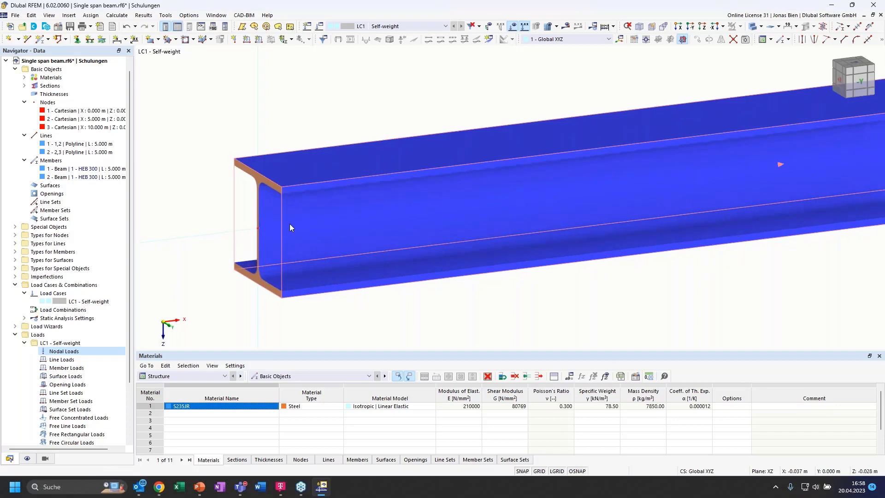
scroll(281, 219, "down", 5)
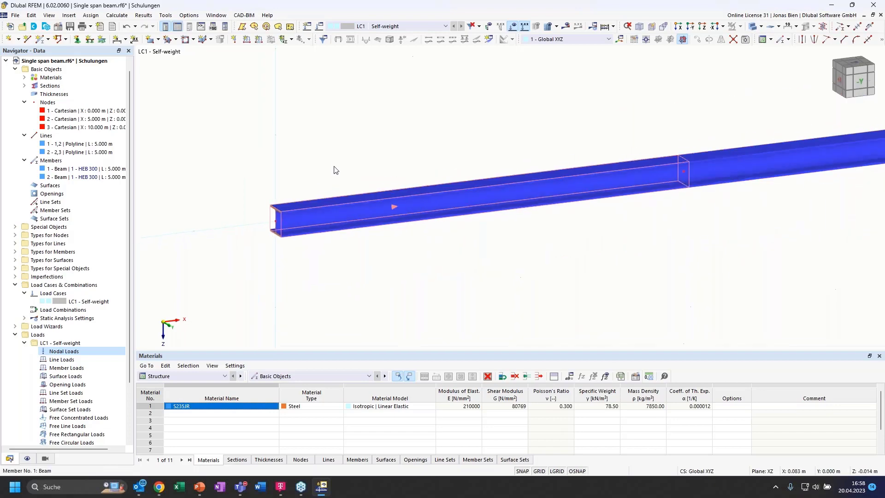
scroll(341, 237, "up", 2)
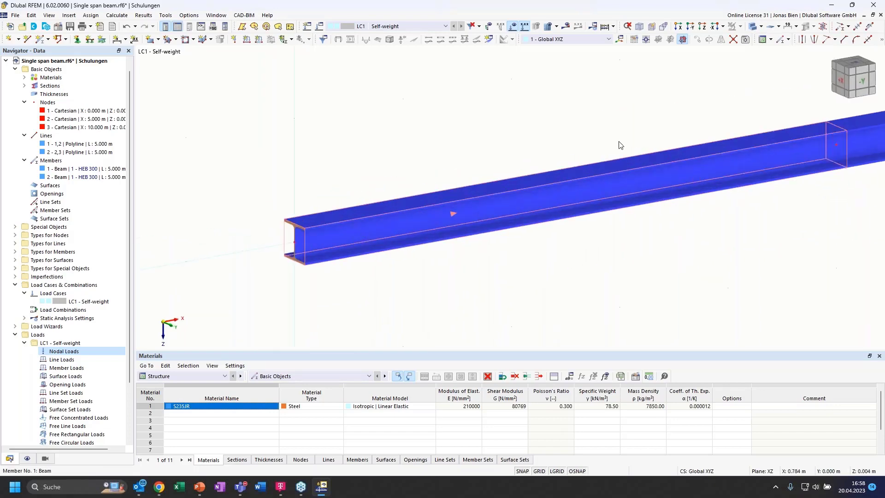
Compare the wireframe and solid display of the beam and restore the front view along the Y axis.
left_click(754, 26)
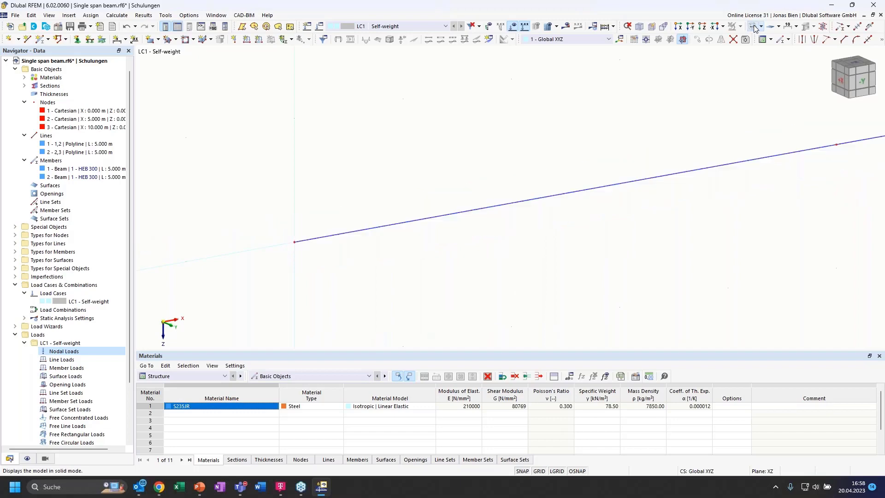
left_click(753, 26)
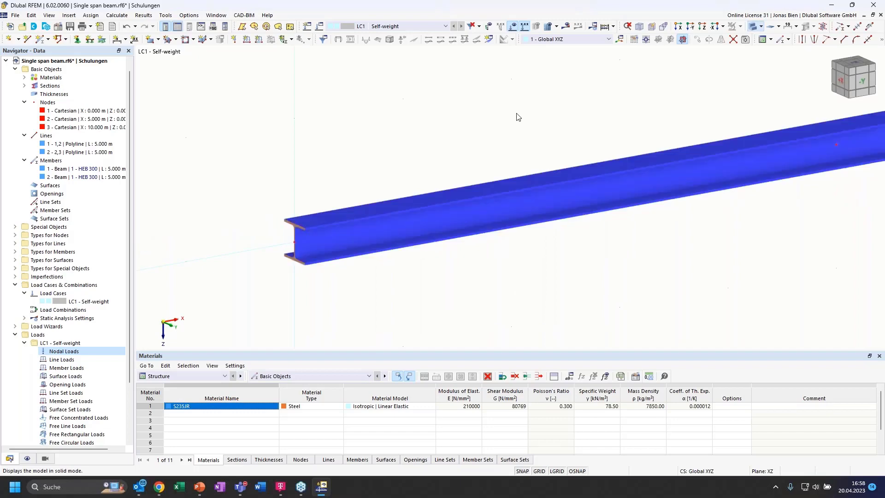
middle_click_drag(465, 148, 412, 146, "ctrl")
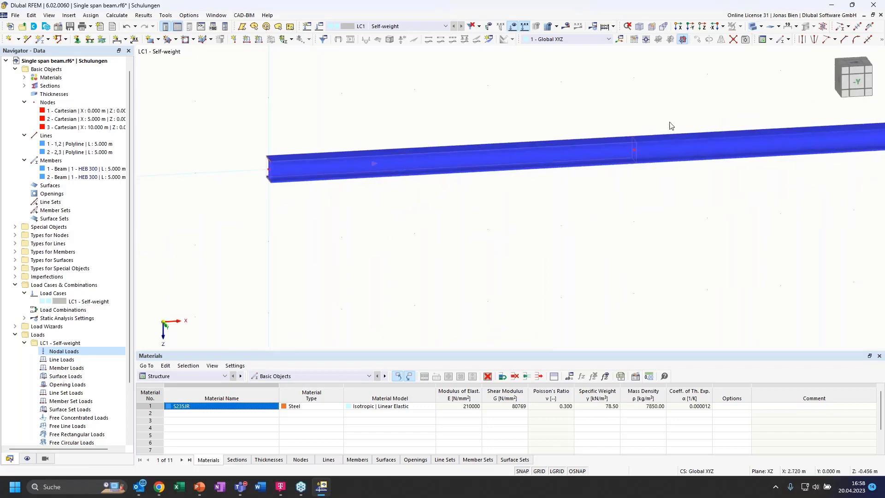
middle_click_drag(488, 126, 504, 148, "ctrl")
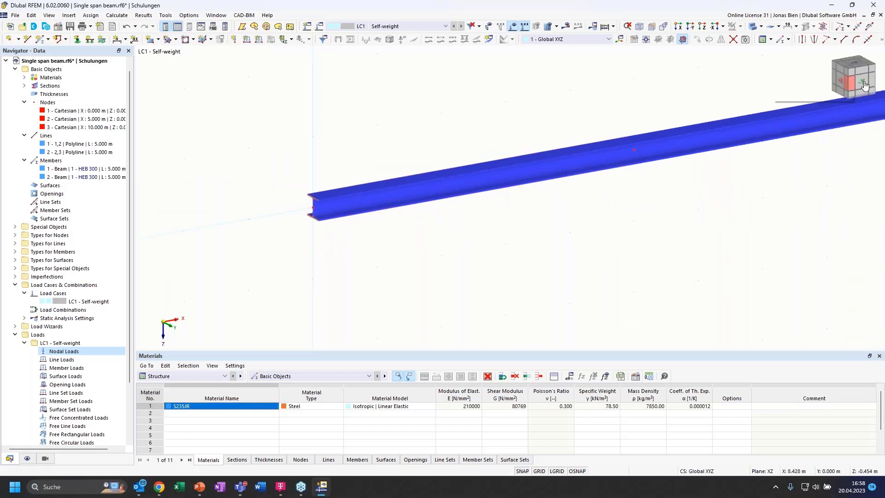
left_click(833, 84)
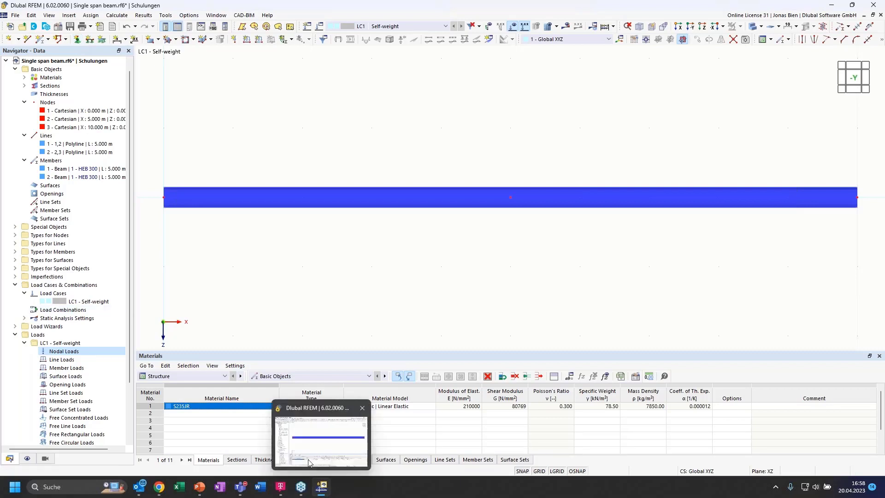
Assign a hinged nodal support to node 1 at X = 0 through its node settings.
left_click(301, 459)
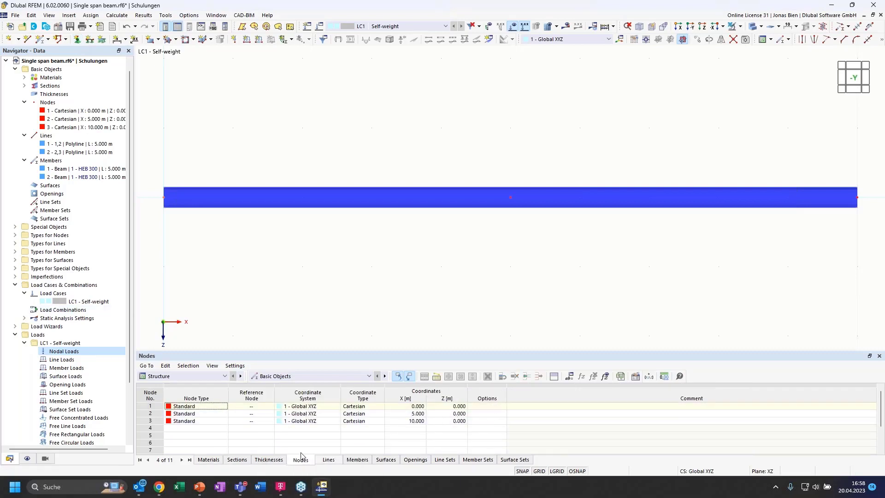
double_click(487, 408)
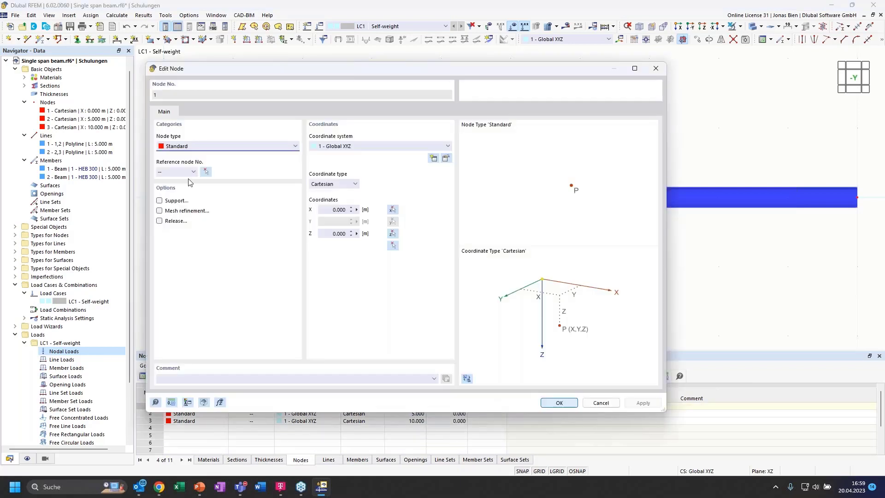
left_click_drag(249, 75, 283, 99)
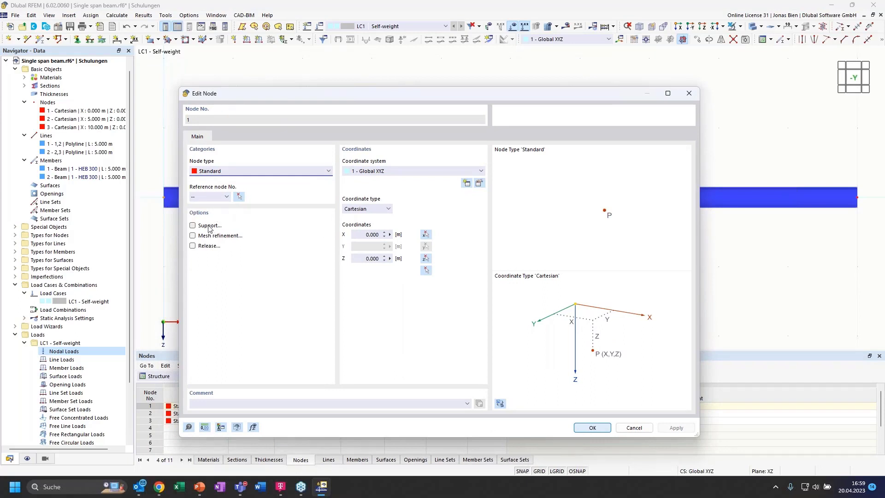
left_click(194, 225)
left_click(225, 137)
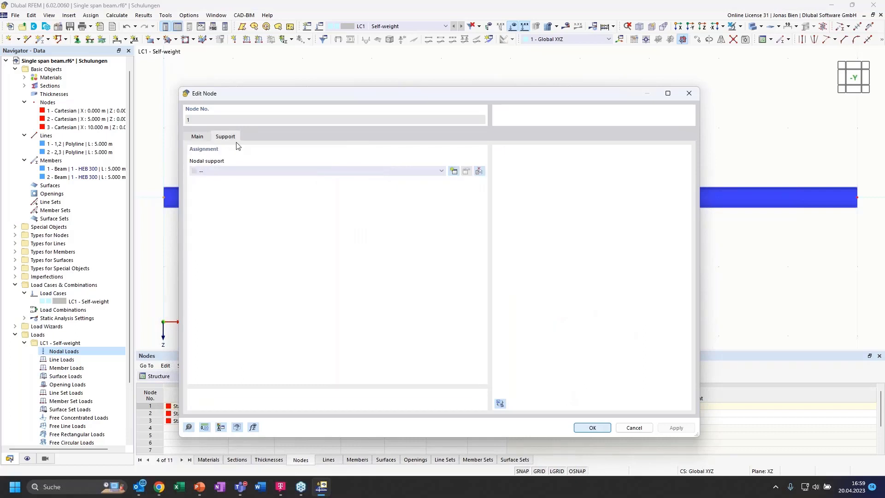
left_click(282, 172)
left_click(283, 186)
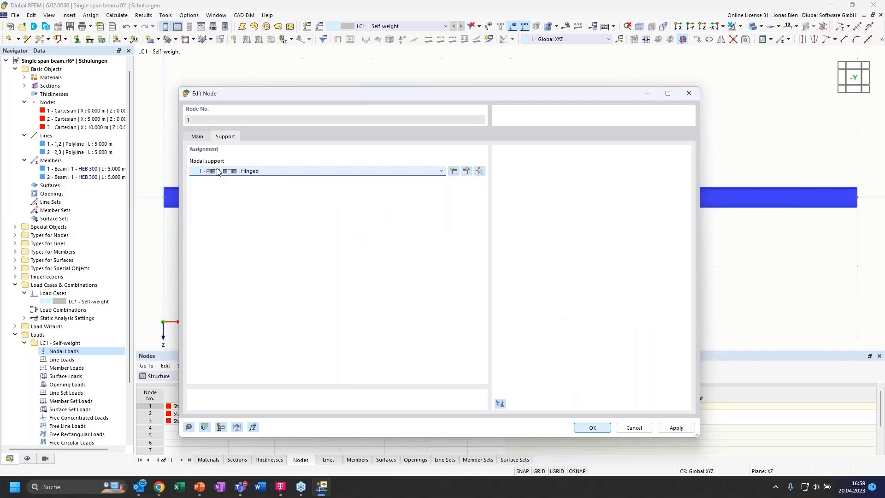
left_click(601, 429)
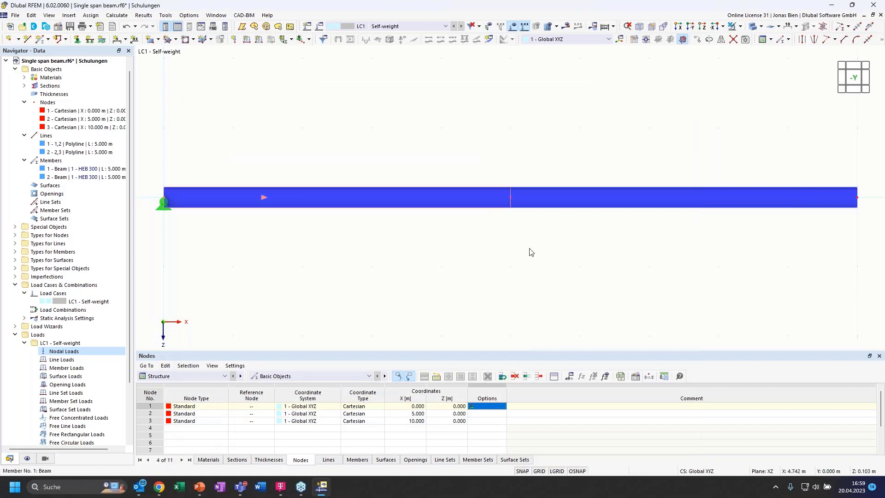
Assign the Roller in X nodal support to the middle and end nodes at X = 5 and 10 m.
left_click(78, 40)
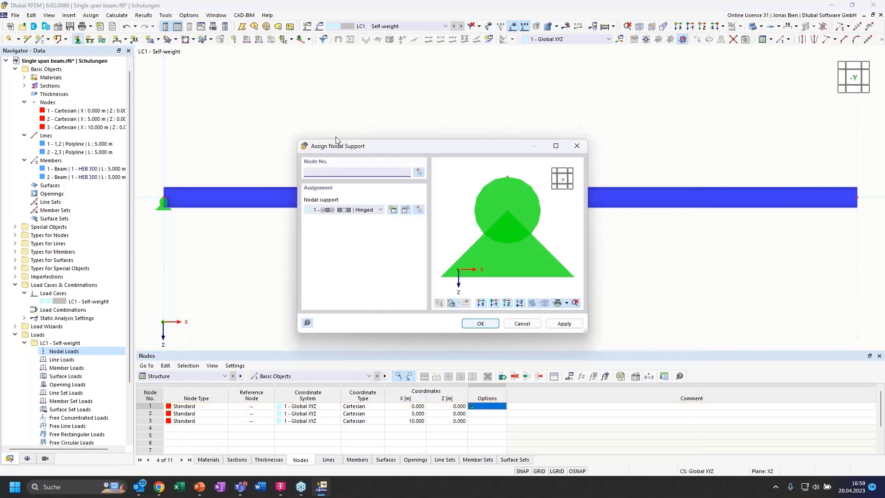
left_click_drag(339, 145, 172, 98)
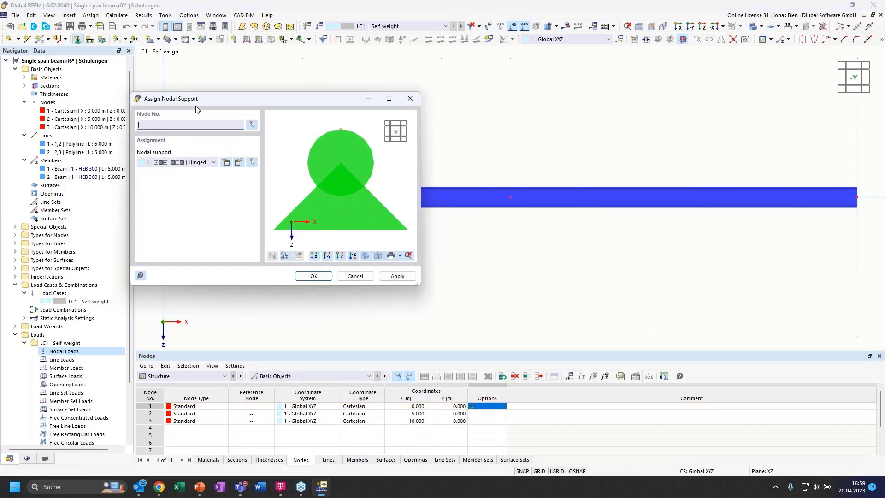
left_click(195, 162)
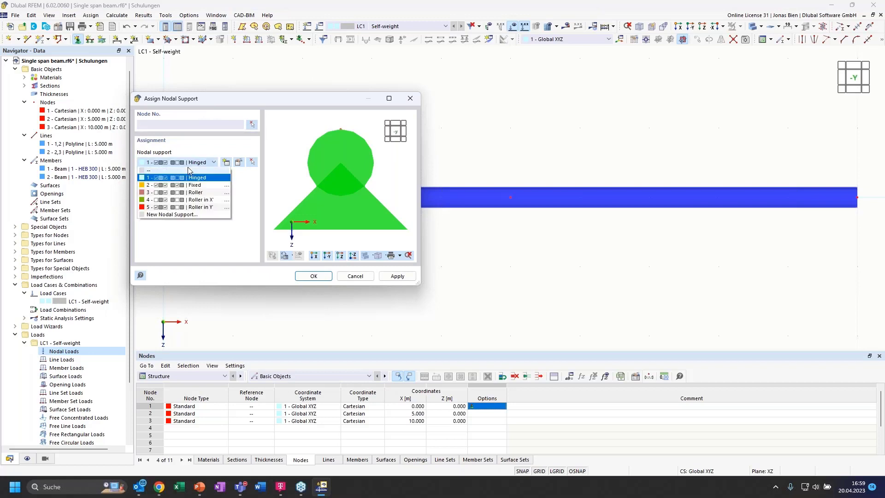
left_click(190, 200)
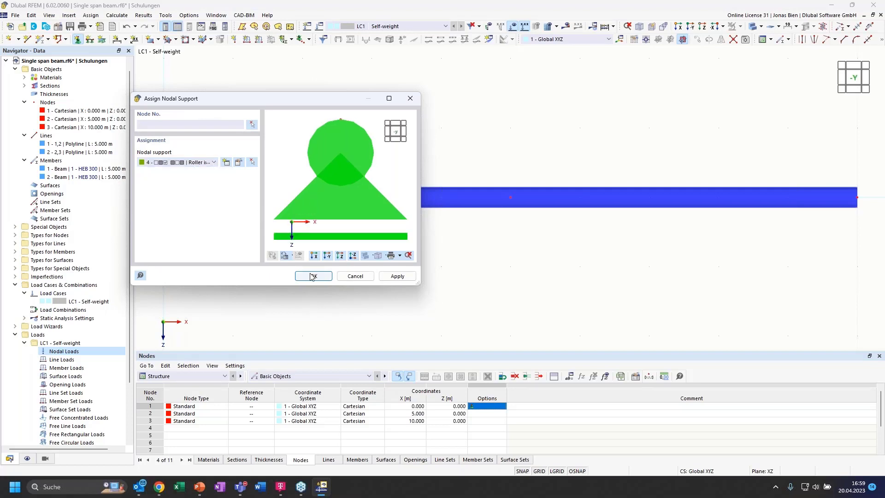
left_click_drag(465, 120, 850, 279)
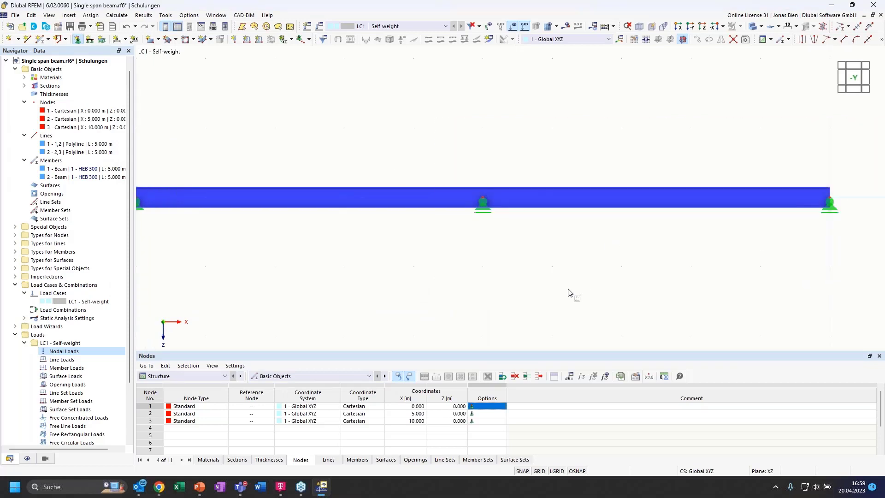
key("Escape")
middle_click_drag(562, 253, 598, 259, "ctrl")
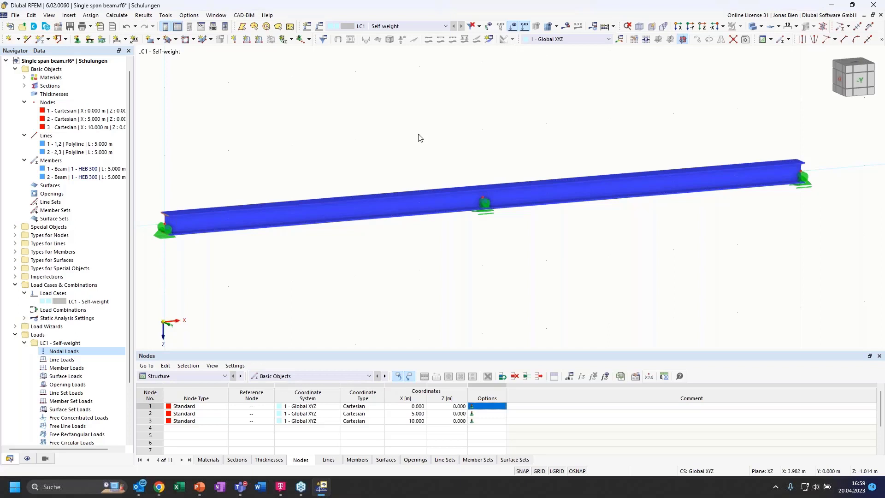
Activate the combination wizard and classification together with the load wizards in the model's base data.
right_click(56, 71)
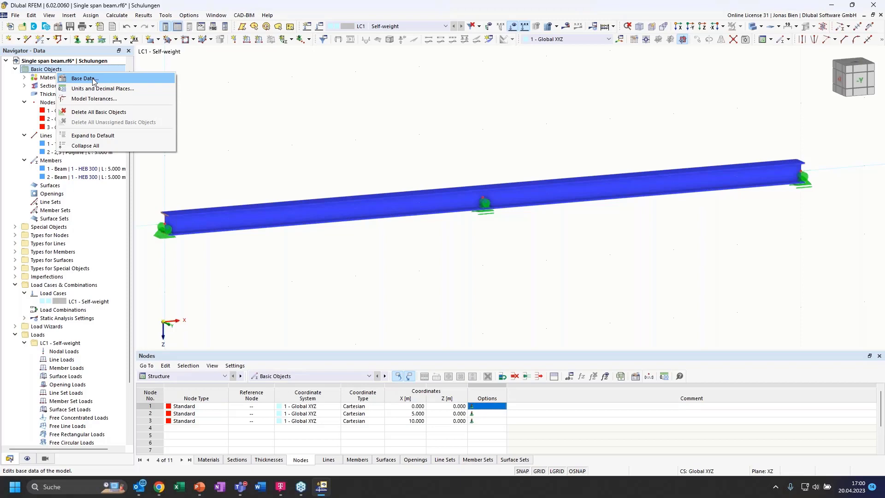
left_click(93, 79)
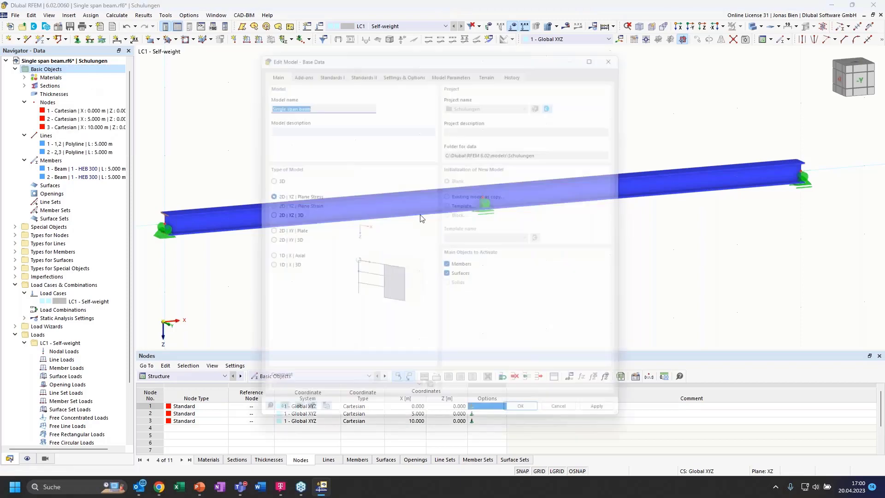
left_click(294, 63)
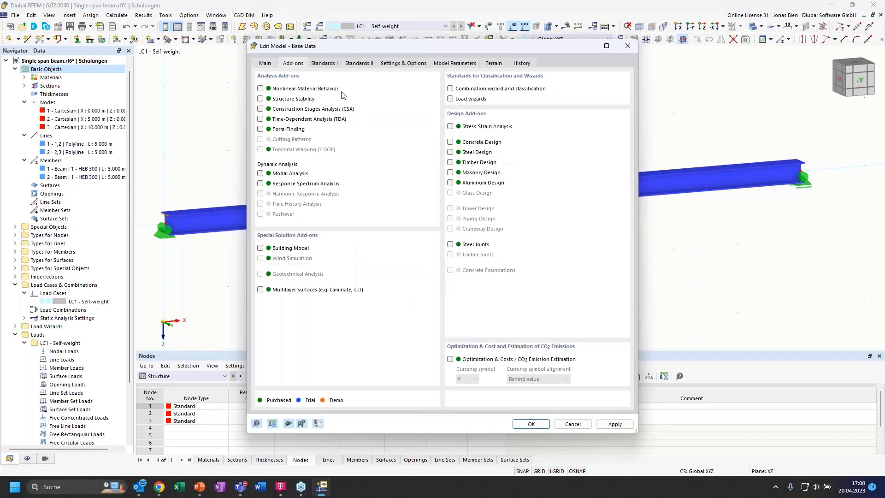
left_click(451, 88)
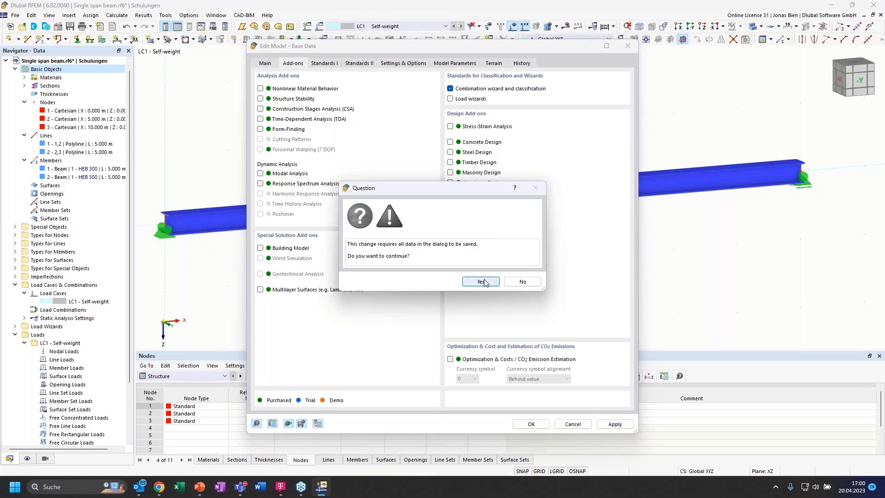
left_click(483, 281)
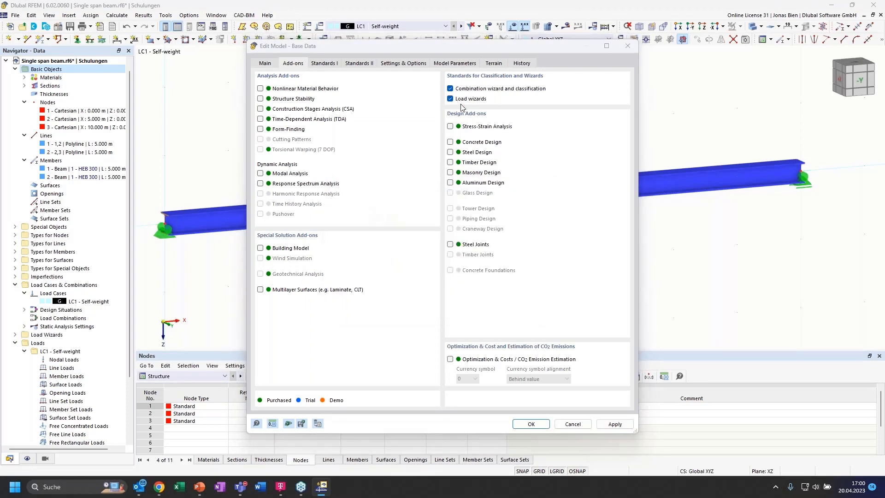
left_click(481, 281)
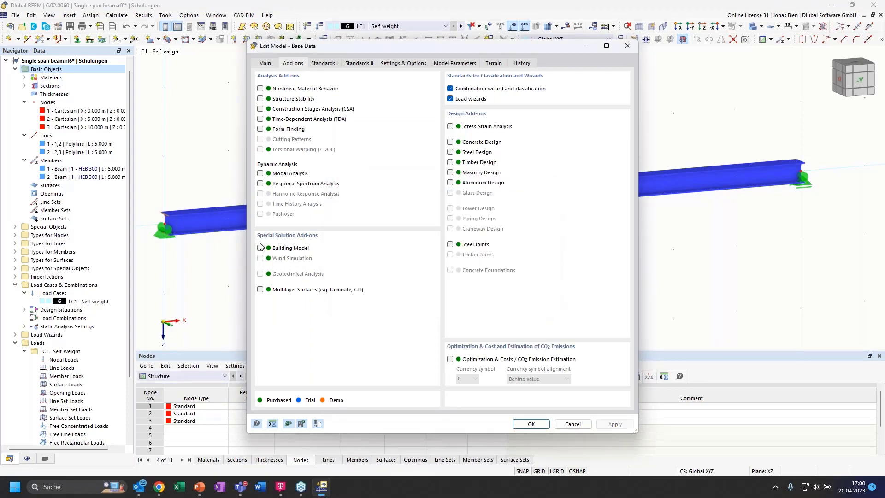
left_click(532, 424)
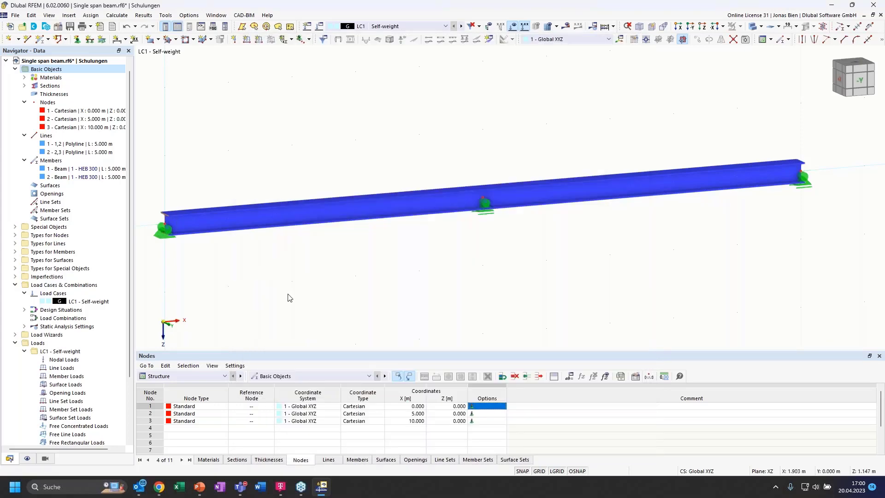
Review the load combination standards, keep EN 1990 with national annex CEN 2010-04, and enable the combination wizard.
left_click(78, 302)
double_click(97, 303)
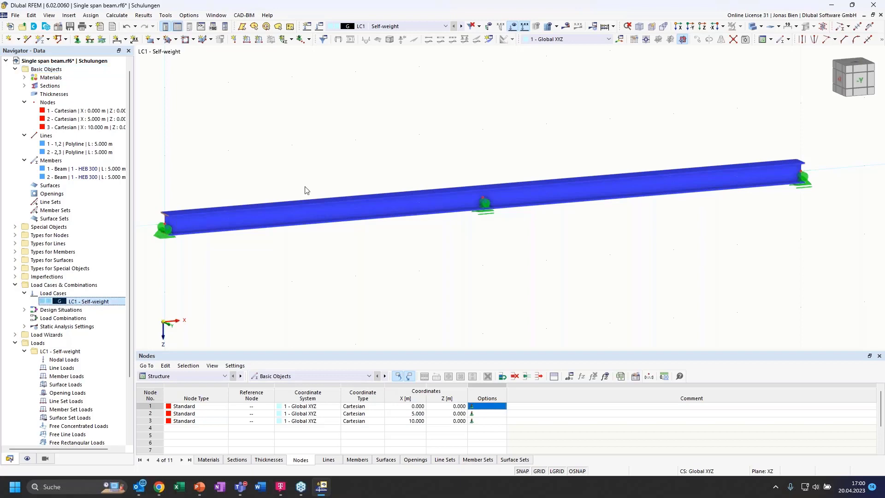
left_click(138, 58)
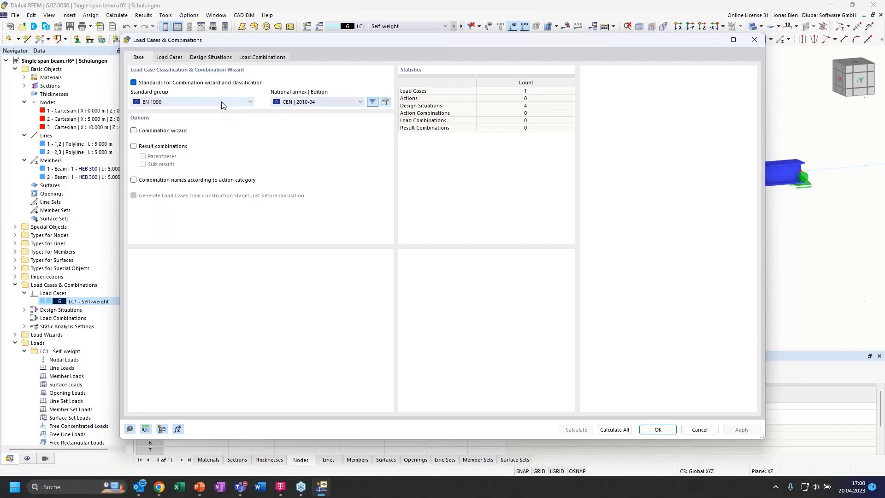
left_click(307, 103)
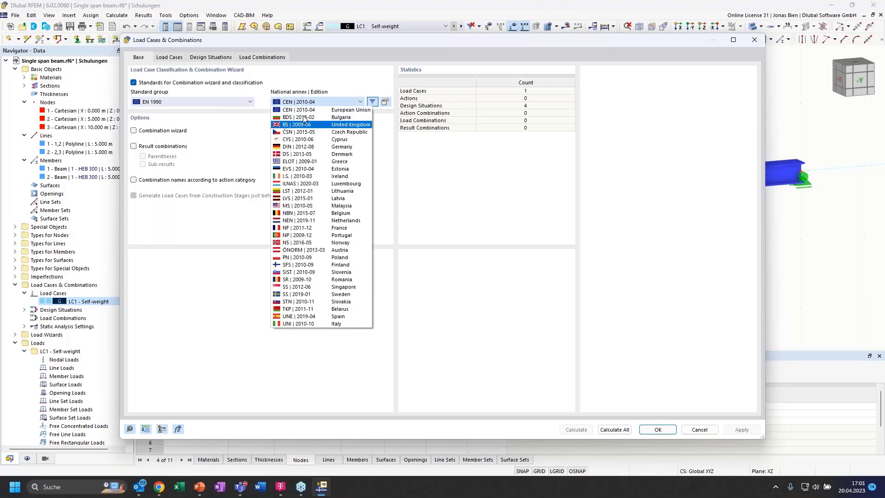
left_click(306, 103)
left_click(208, 100)
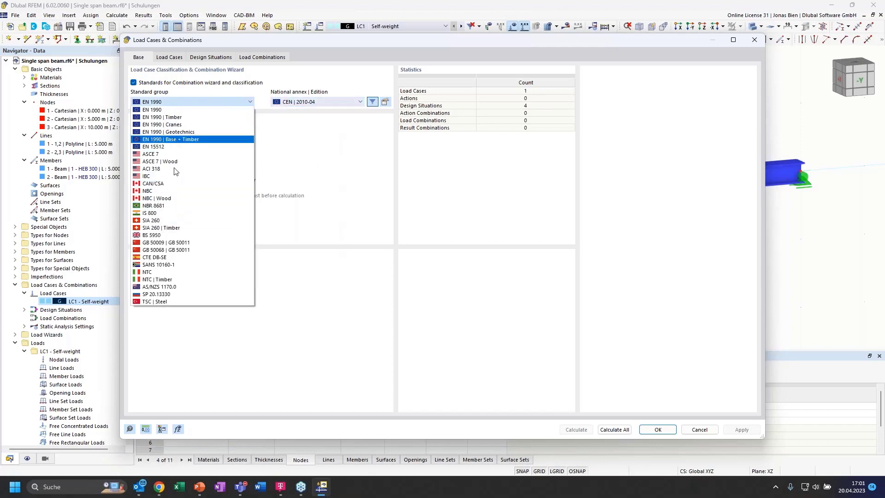
left_click(211, 101)
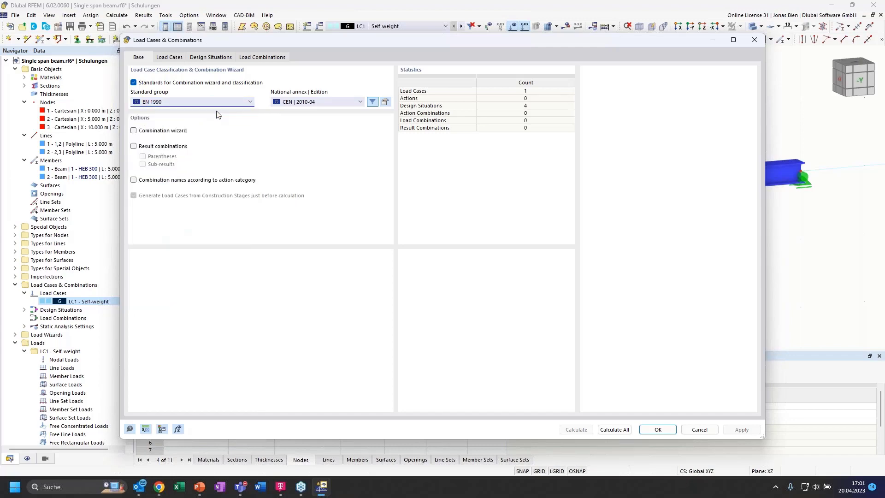
left_click(134, 132)
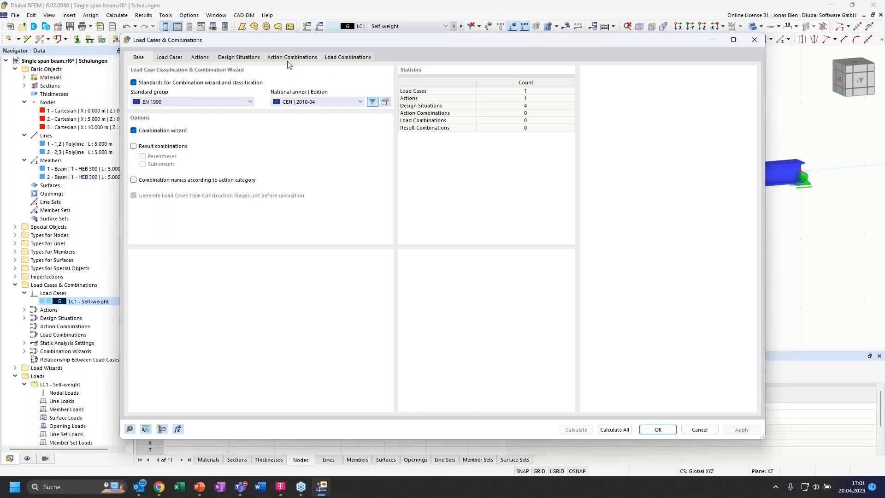
Review the action categories available for load case LC1 Self-weight, keeping Permanent (1.A).
left_click(164, 58)
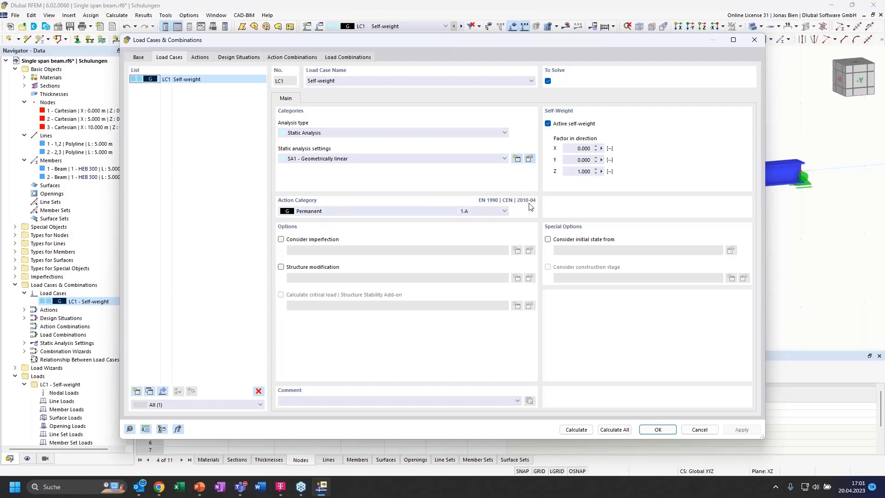
left_click(493, 211)
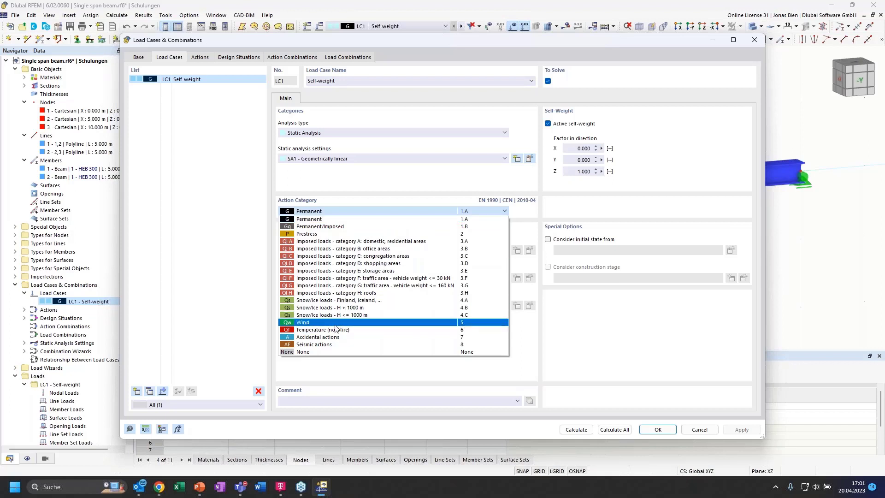
left_click(361, 210)
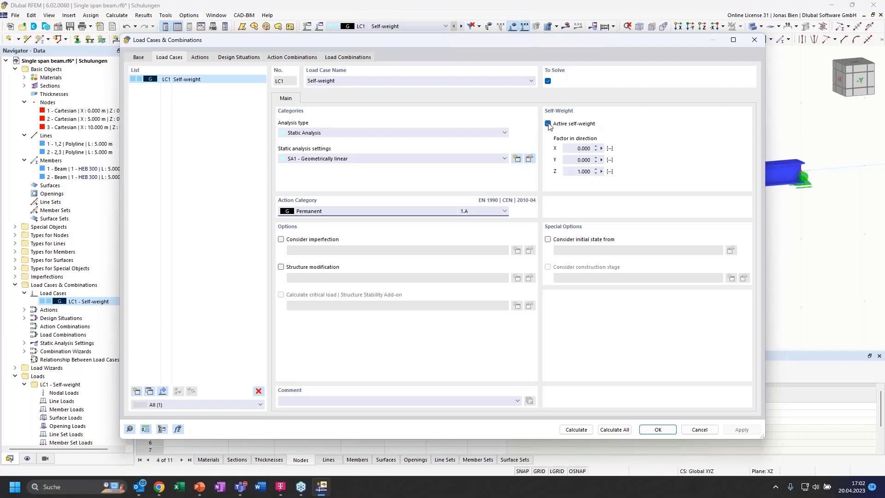
Deactivate the active self-weight for load case LC1.
left_click_drag(510, 44, 523, 256)
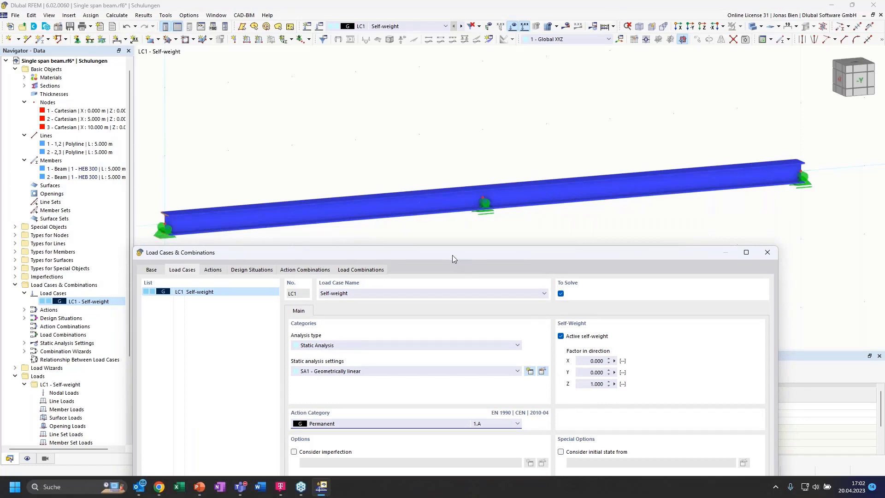
left_click_drag(453, 255, 483, 205)
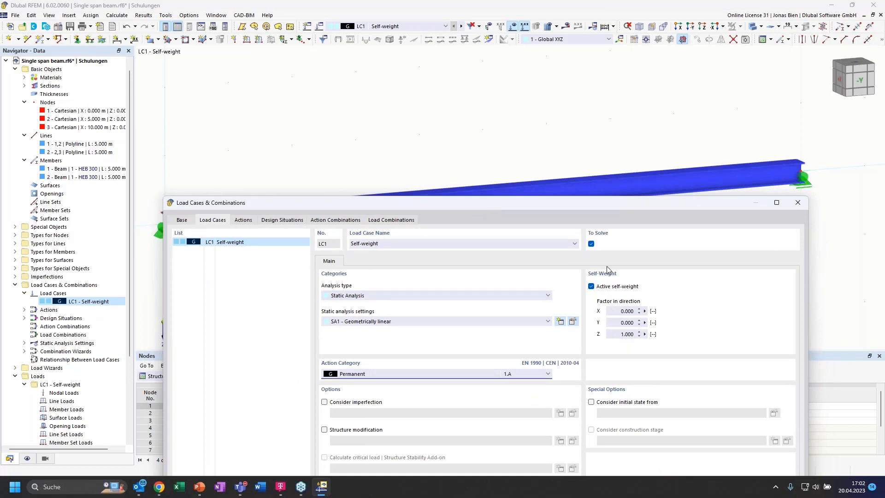
left_click(591, 287)
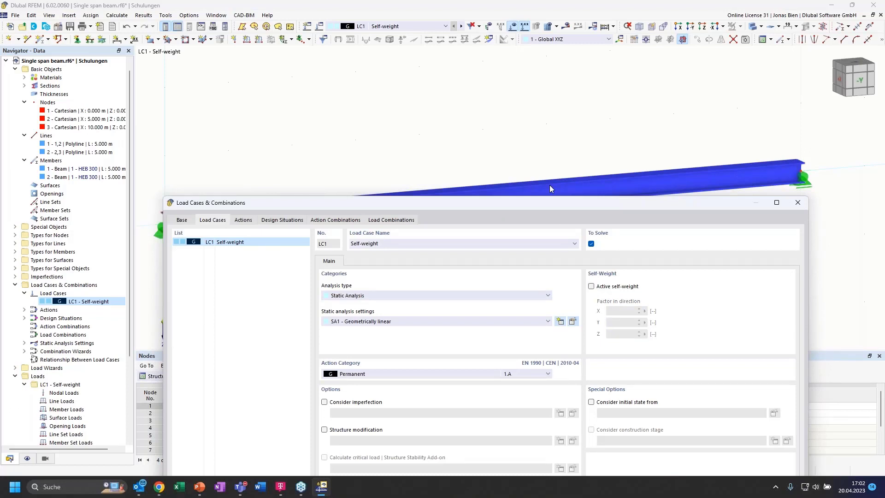
left_click_drag(551, 204, 542, 115)
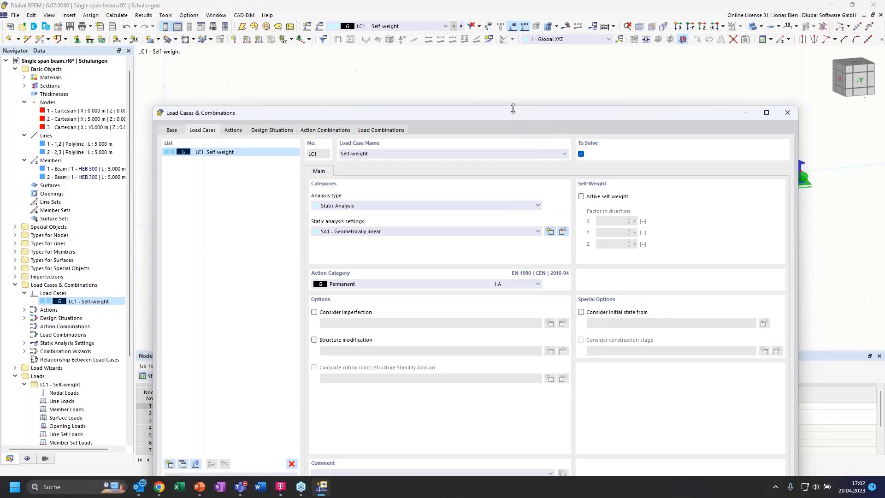
left_click_drag(513, 113, 502, 72)
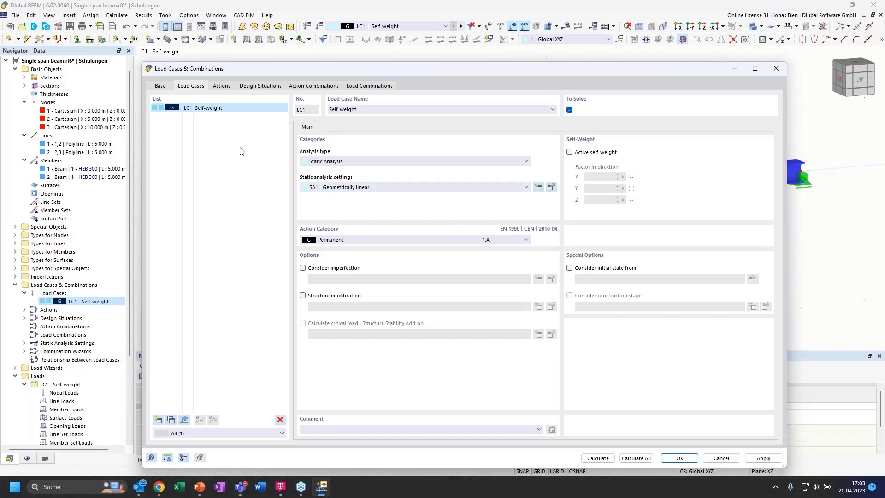
Create load case LC2 named "Imposed load left" with action category Imposed loads - category A: domestic, residential areas.
left_click(160, 421)
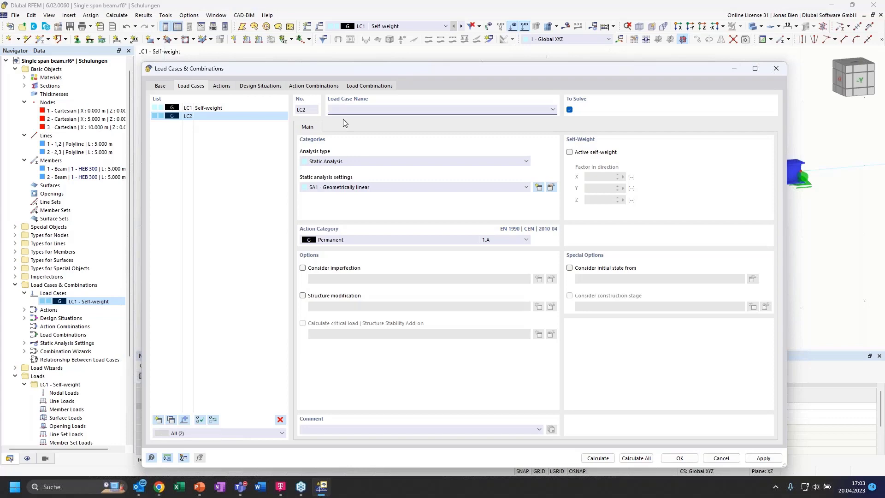
left_click(351, 240)
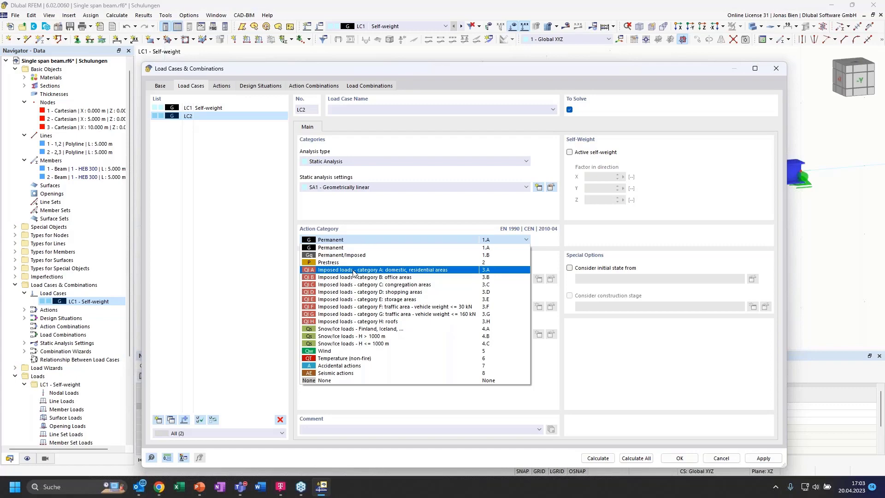
left_click(193, 338)
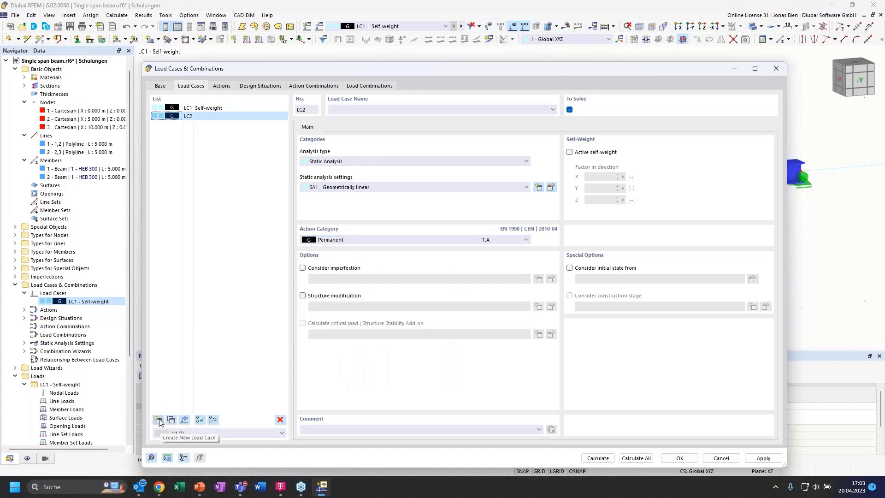
left_click(361, 239)
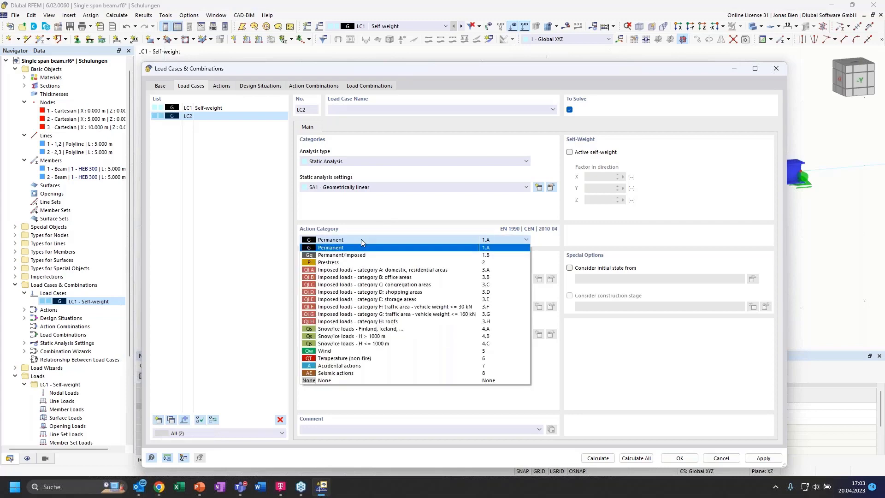
left_click(372, 271)
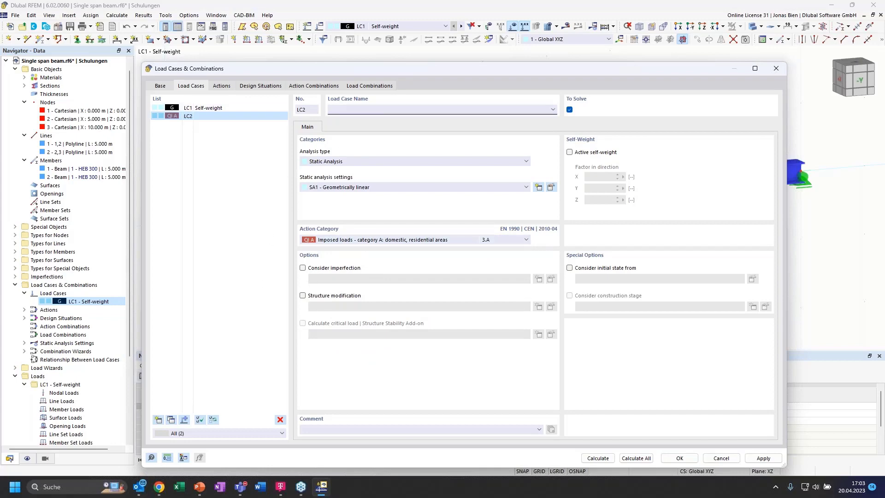
type("Imposed load left")
left_click(237, 180)
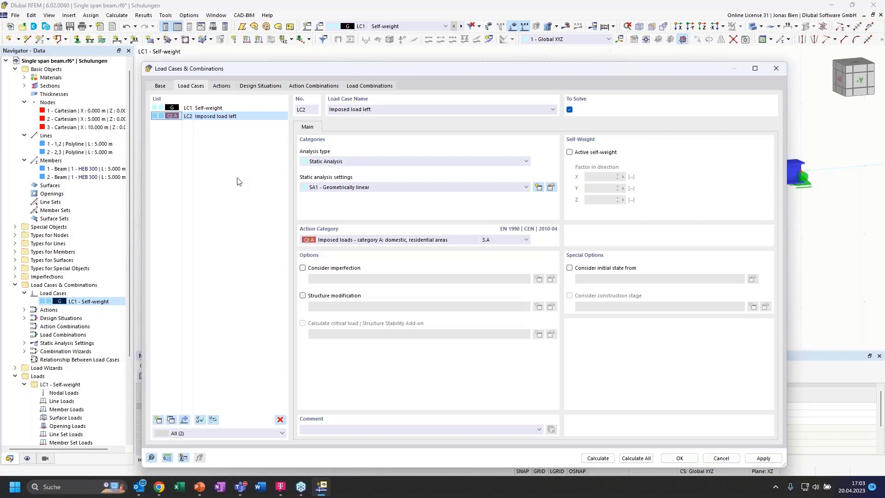
Copy load case LC2 as LC3 and rename the copy "Imposed load right".
left_click(171, 420)
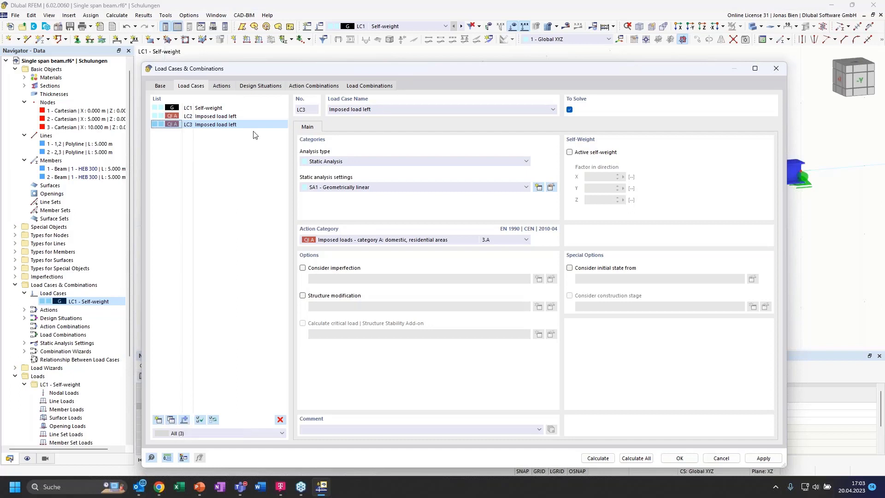
double_click(368, 109)
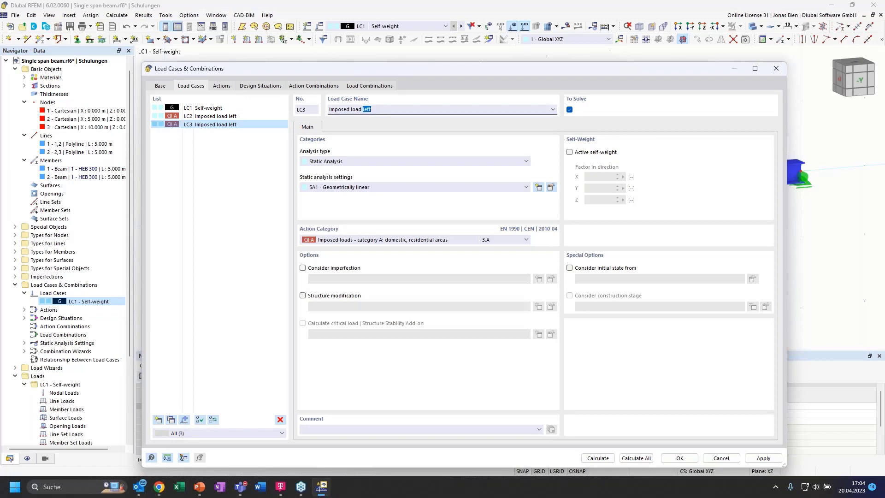
type("righ")
left_click(266, 262)
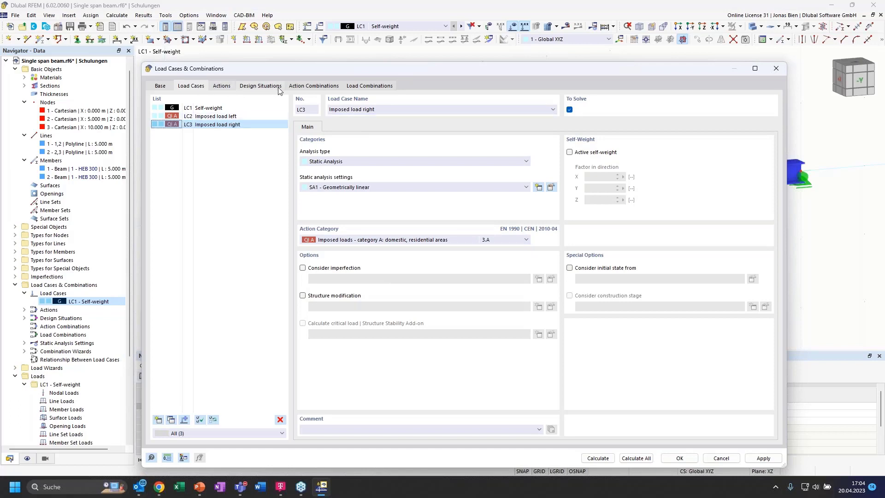
Examine the actions and the action type options for the category A imposed loads, leaving the type at Simultaneously.
left_click(222, 86)
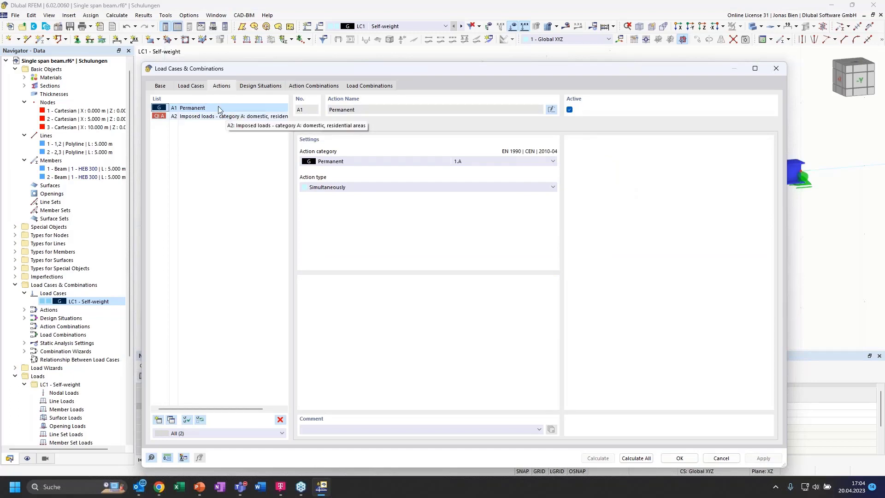
left_click(195, 87)
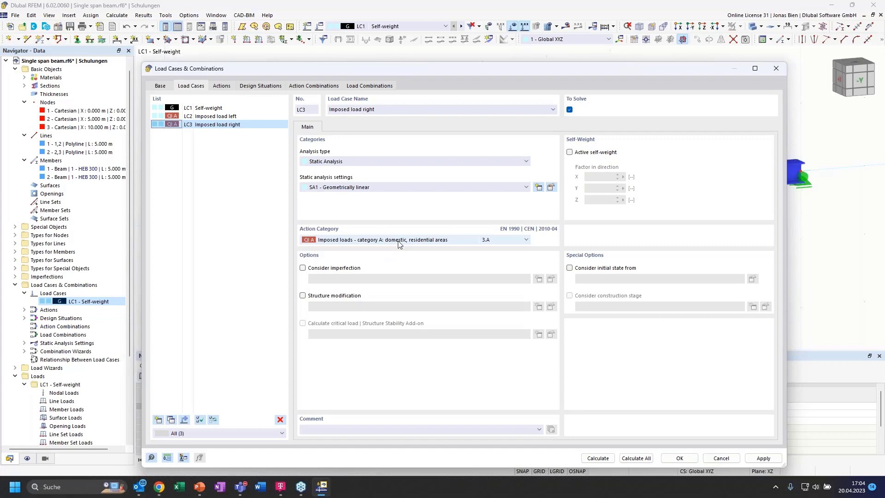
left_click(222, 87)
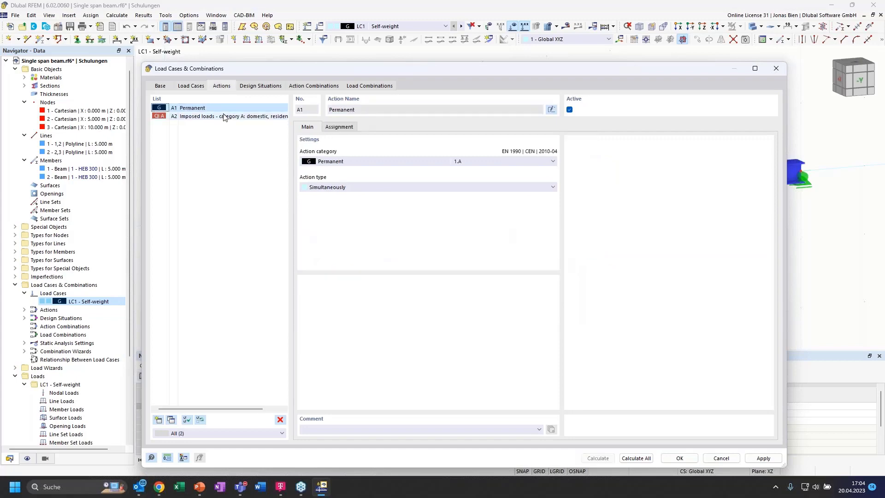
left_click(188, 118)
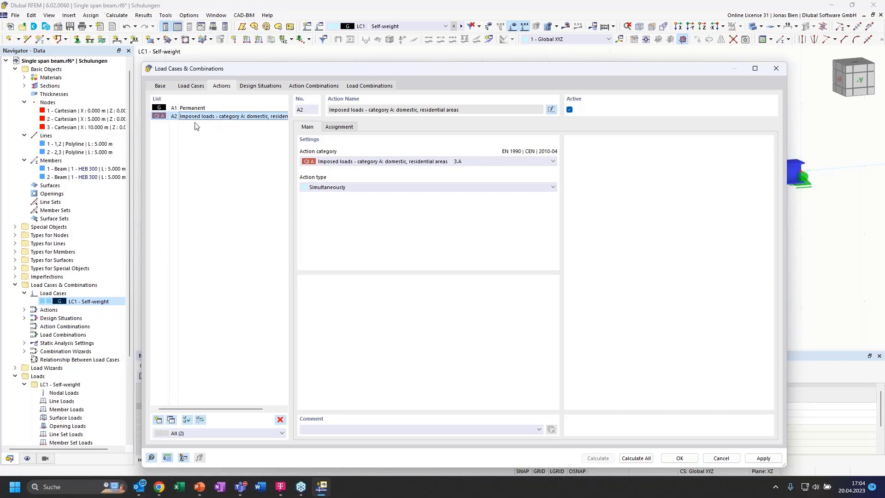
left_click(355, 191)
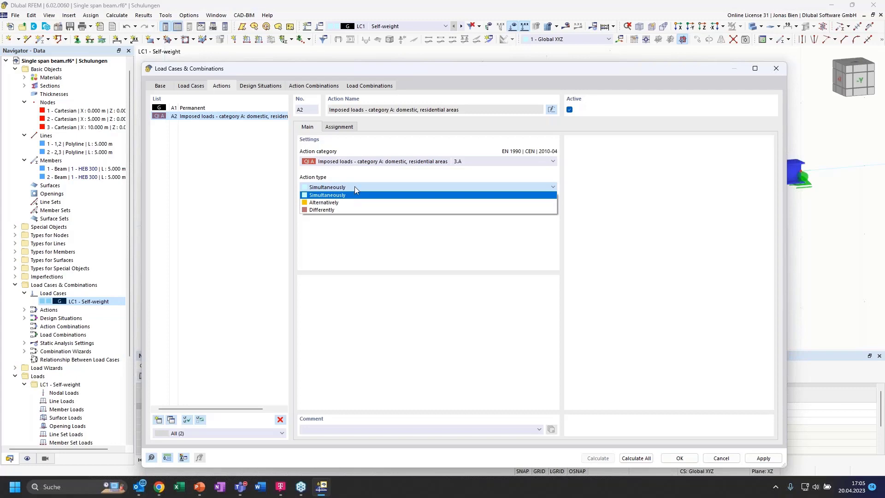
left_click(332, 197)
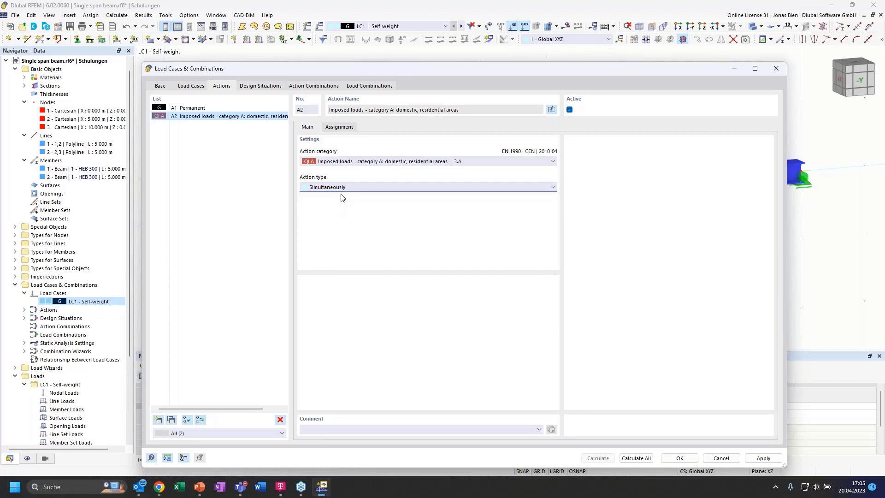
left_click(341, 188)
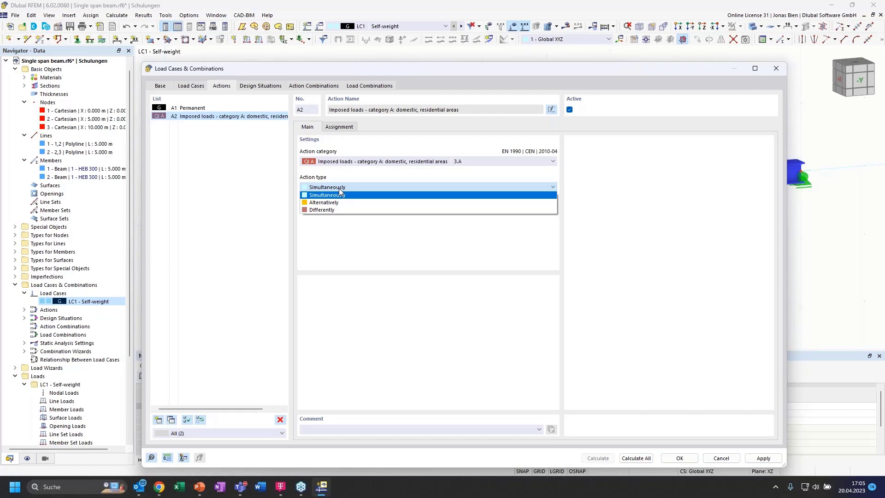
left_click(340, 189)
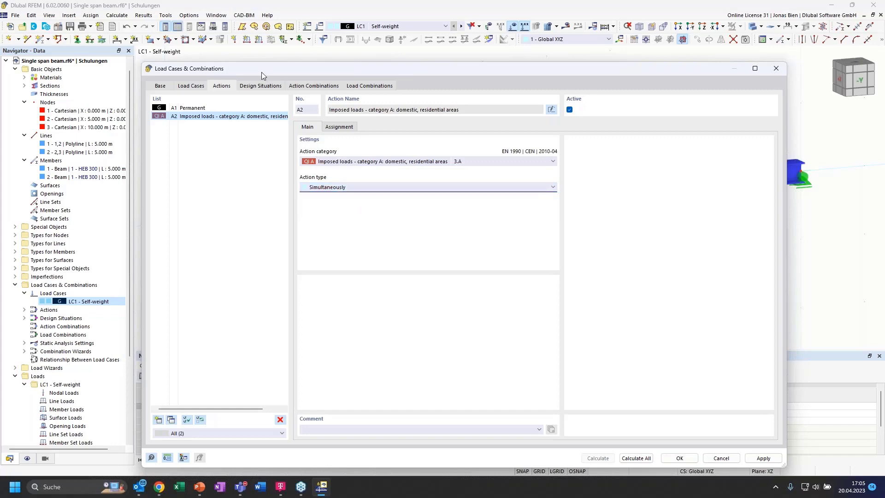
Examine the combination rule of the ULS (STR/GEO) - Permanent and transient - Eq. 6.10 design situation.
left_click(270, 89)
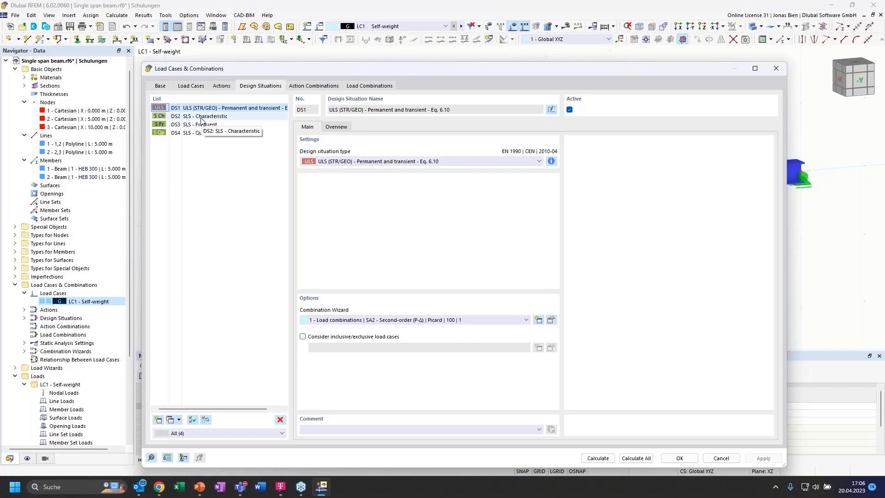
left_click(554, 161)
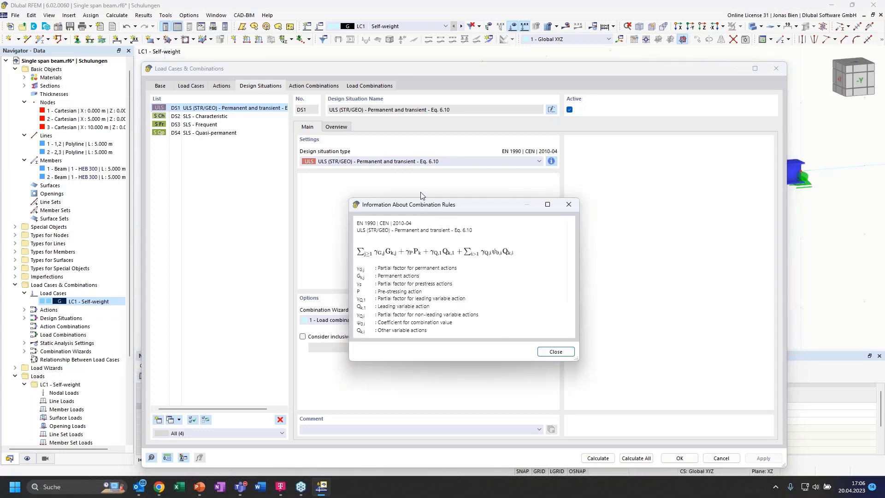
left_click_drag(422, 205, 382, 155)
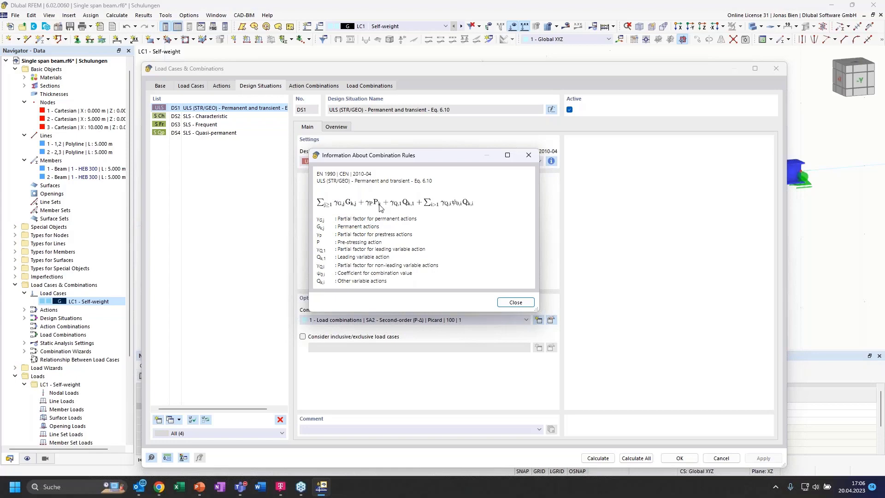
left_click(515, 303)
Delete the SLS characteristic, frequent and quasi-permanent design situations DS2 to DS4.
left_click(230, 116)
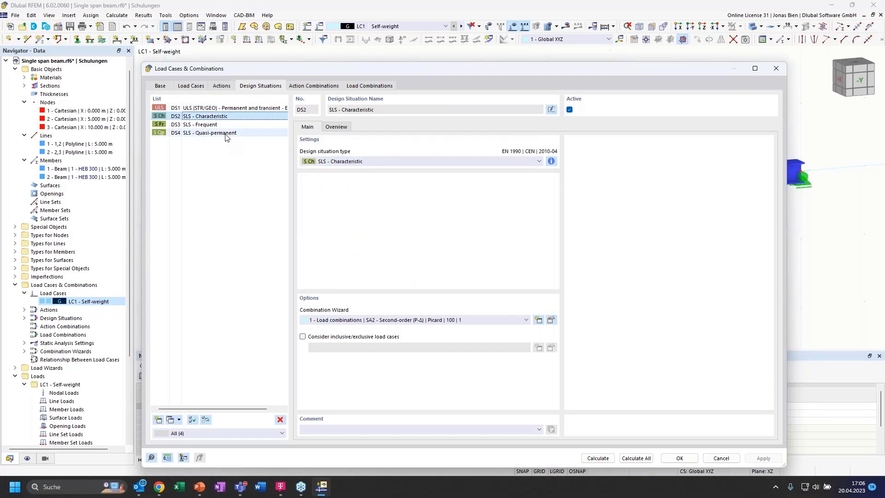
left_click(226, 134, "shift")
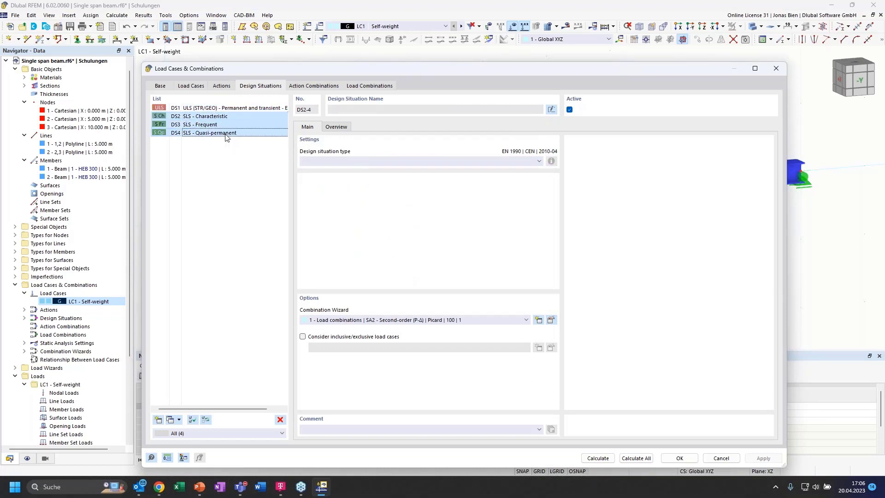
left_click(280, 420)
left_click(451, 275)
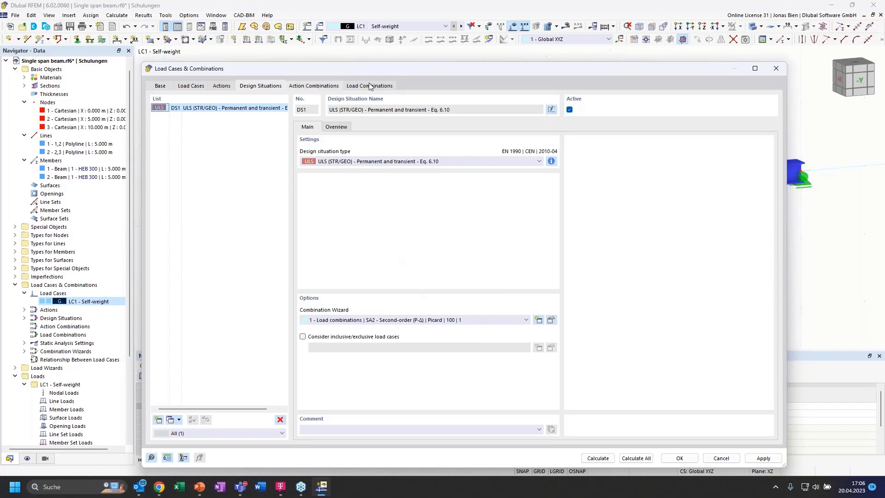
Review the generated action combinations and load combinations CO1 to CO4, and accept the load case and combination definitions.
left_click(318, 87)
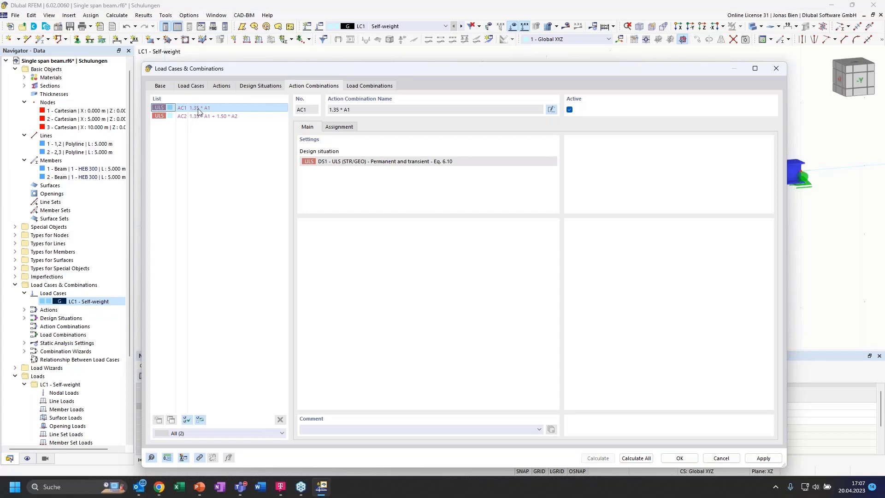
left_click(235, 119)
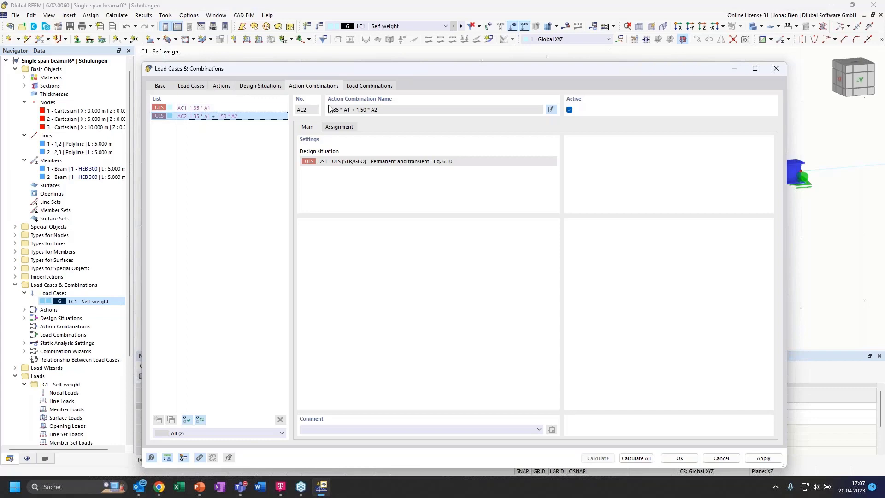
left_click(369, 86)
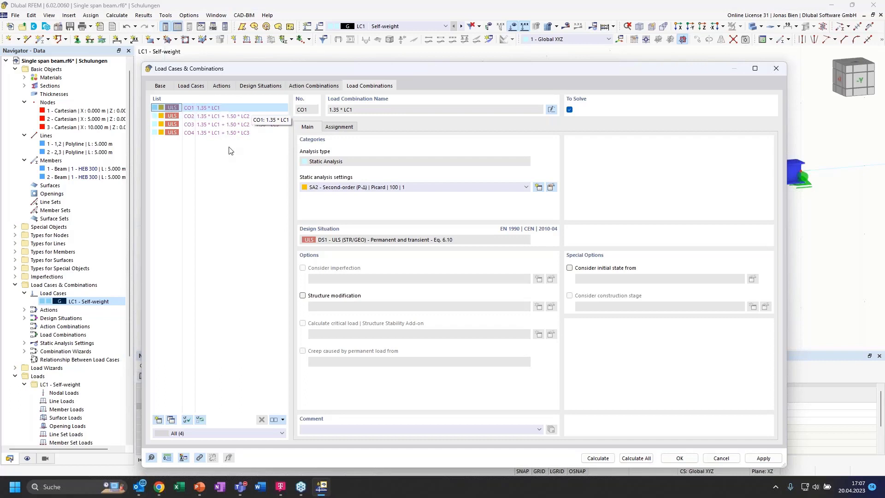
left_click(226, 118)
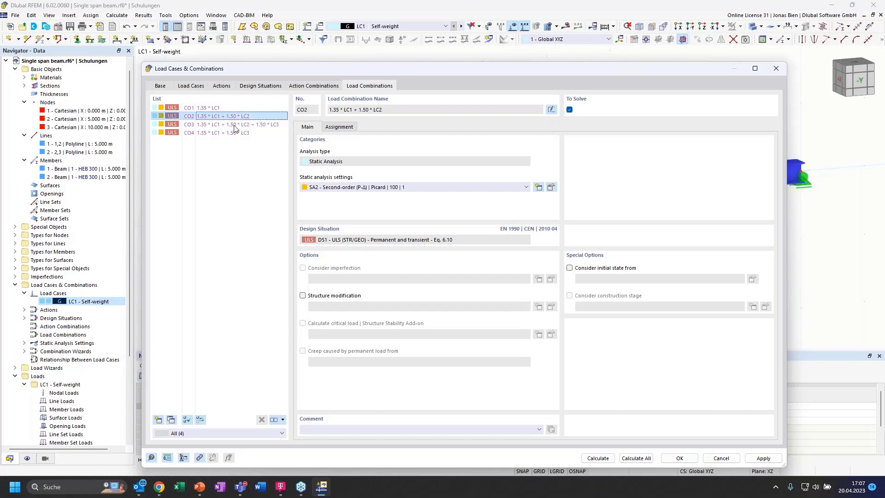
left_click(236, 125)
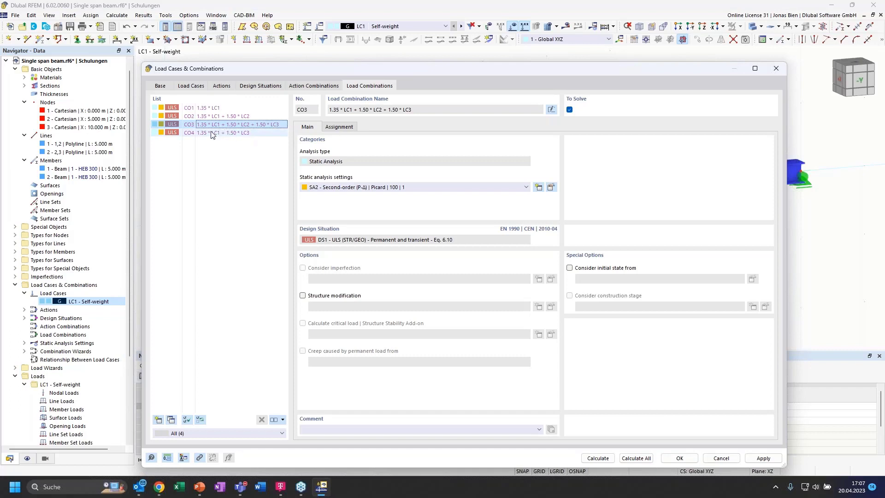
left_click(237, 133)
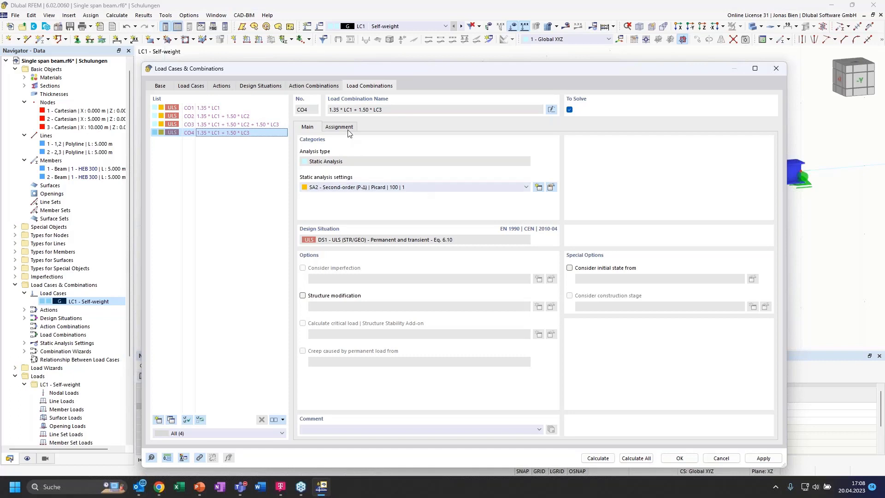
left_click(680, 458)
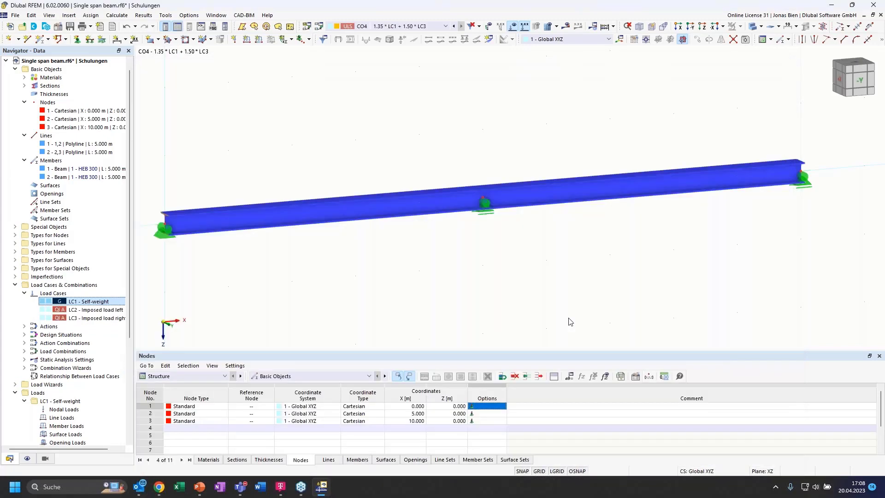
Switch through load cases LC2 and LC3 and make LC1 - Self-weight the active load case.
left_click(79, 311)
left_click(81, 318)
left_click(82, 311)
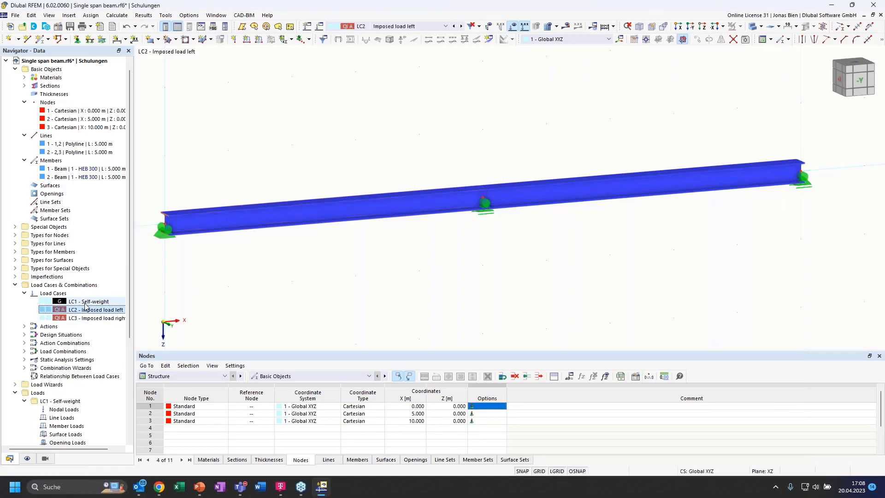
left_click(83, 303)
left_click(86, 311)
left_click(90, 302)
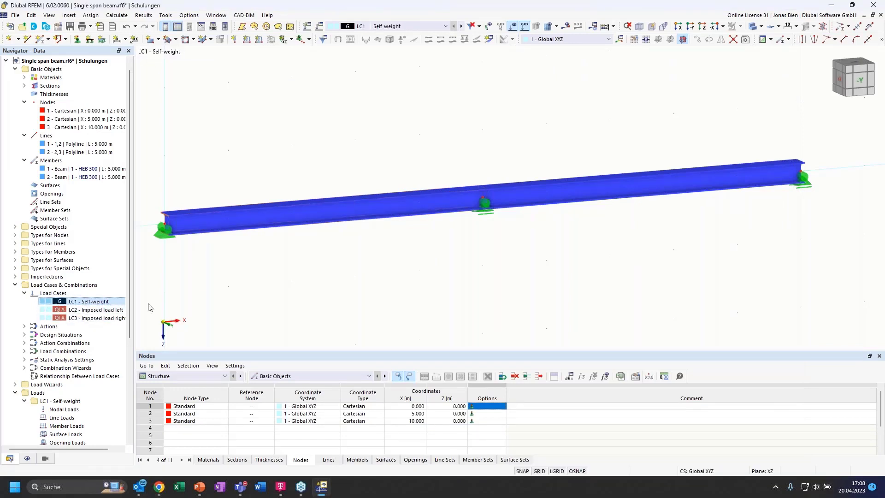
scroll(616, 247, "up", 1)
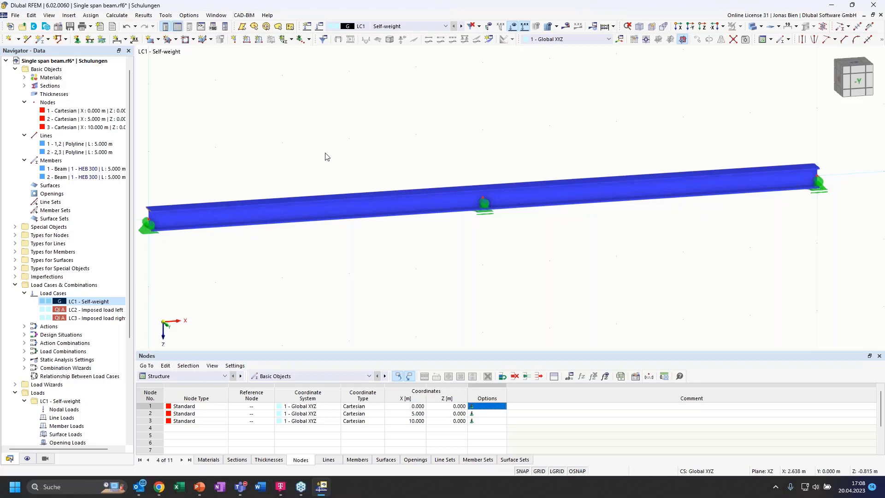
Apply a uniform member load of 2.5 kN/m in the global Z direction to members 1 and 2 in LC1 - Self-weight.
left_click(257, 41)
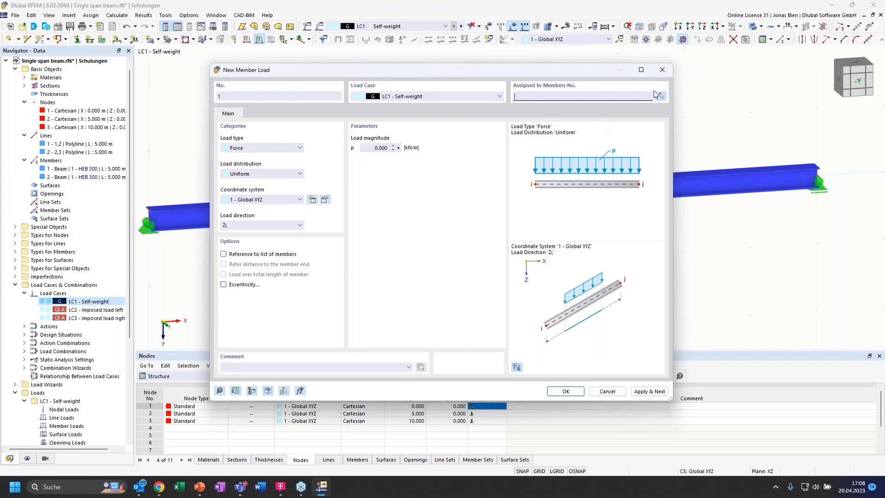
left_click(662, 97)
left_click_drag(617, 243, 456, 201)
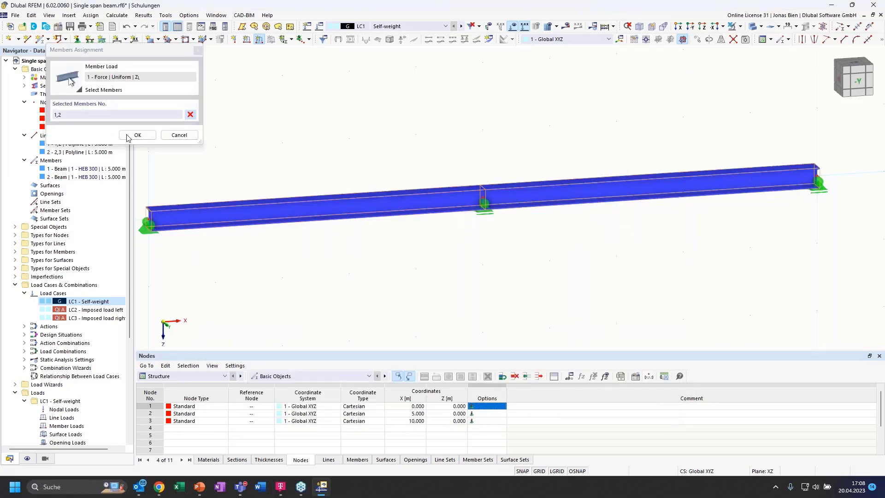
left_click(134, 135)
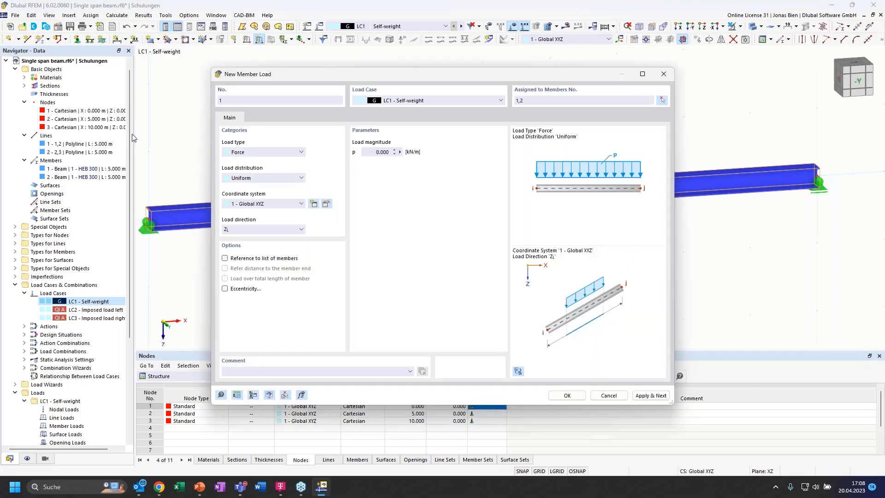
left_click(370, 151)
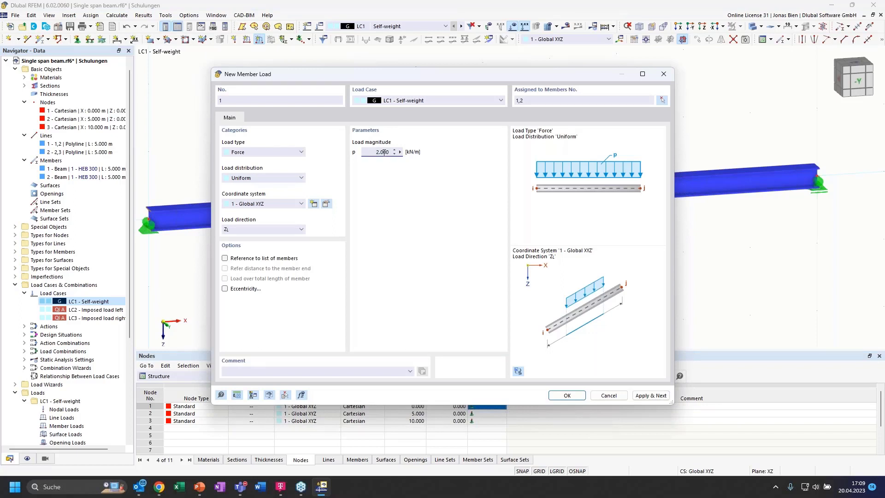
type("2.5")
left_click(569, 396)
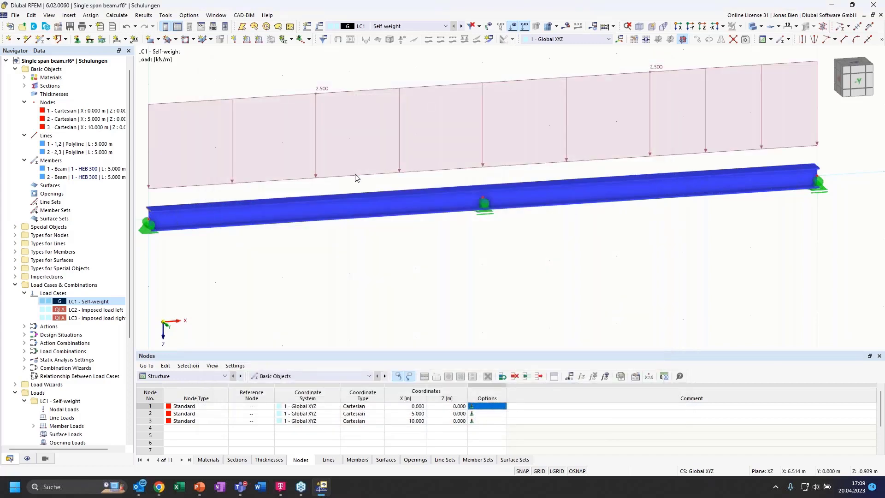
scroll(399, 123, "down", 1)
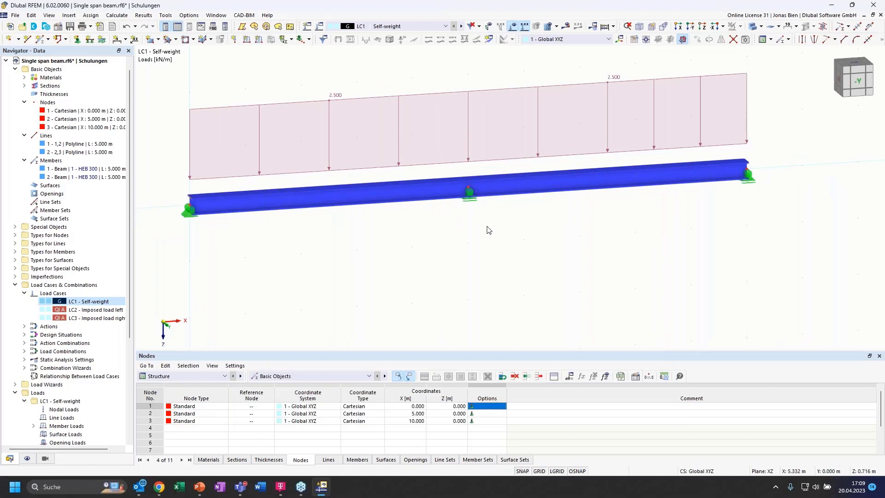
Add a uniform member load of 5 kN/m on member 1 in LC2 - Imposed load left.
key("Return")
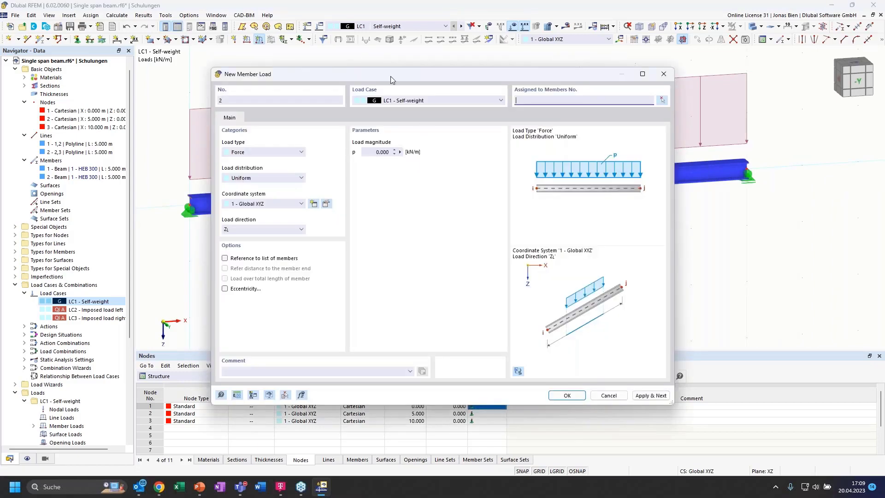
left_click_drag(386, 76, 407, 118)
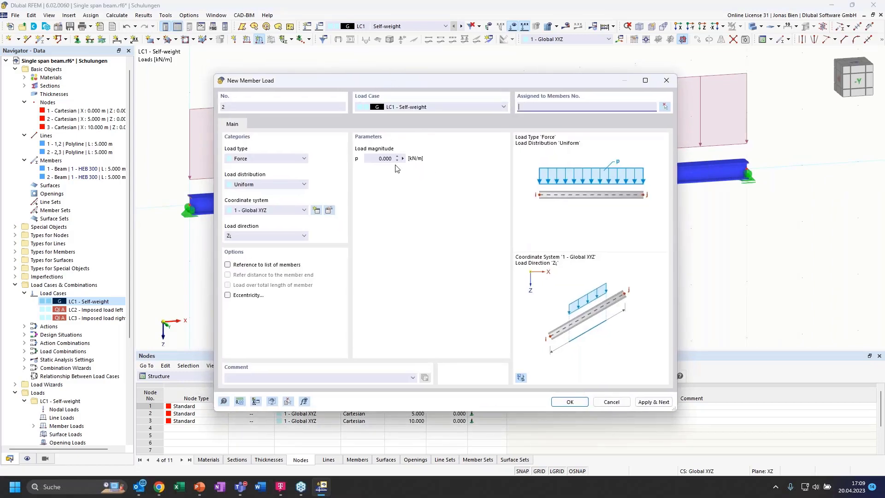
left_click(452, 106)
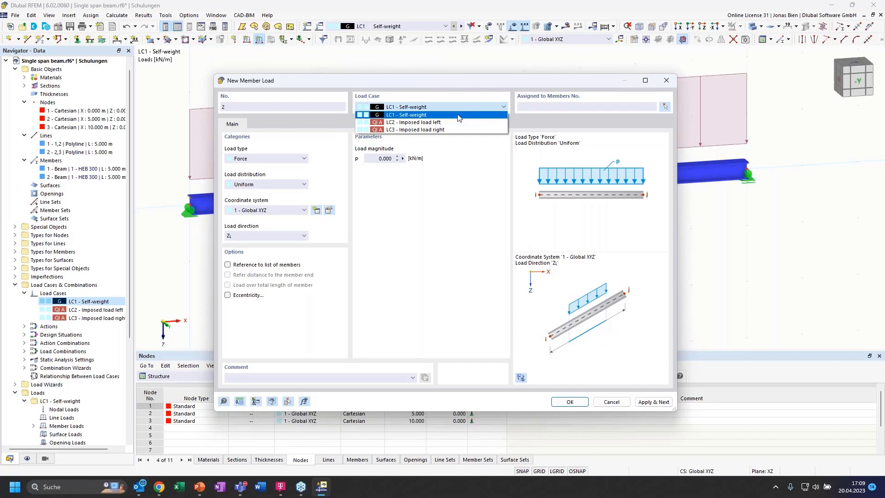
left_click(407, 123)
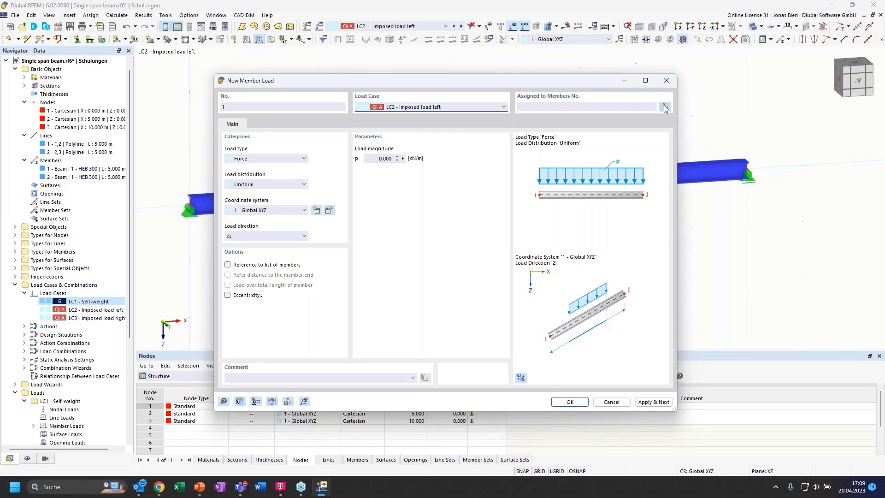
left_click(381, 159)
left_click(667, 111)
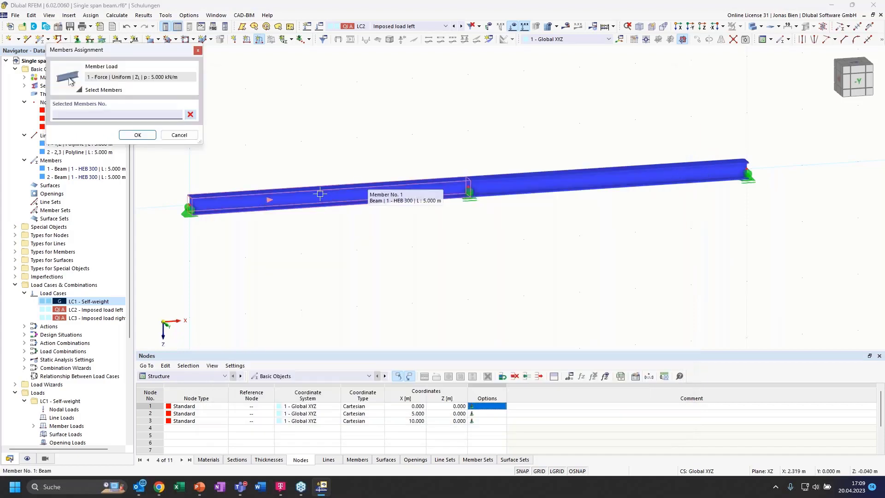
left_click(322, 200)
left_click(137, 134)
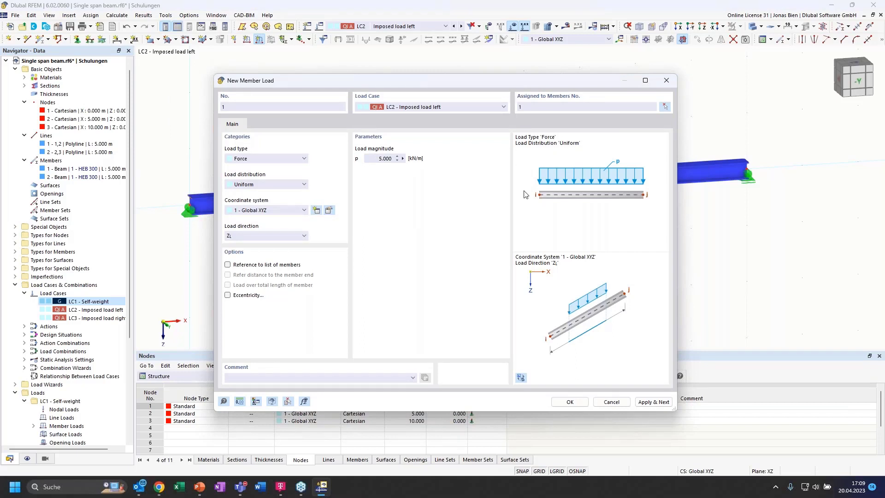
left_click(655, 402)
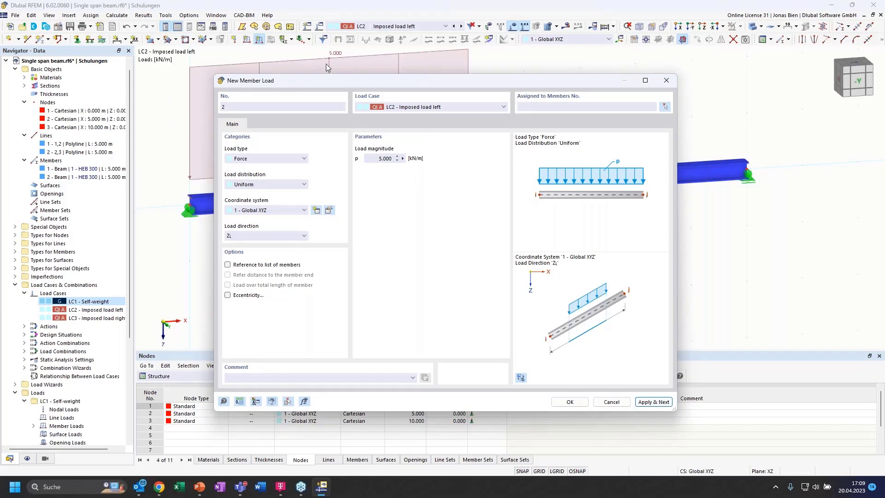
Add a uniform member load of 5 kN/m on member 2 in LC3 - Imposed load right.
left_click(420, 107)
left_click(415, 130)
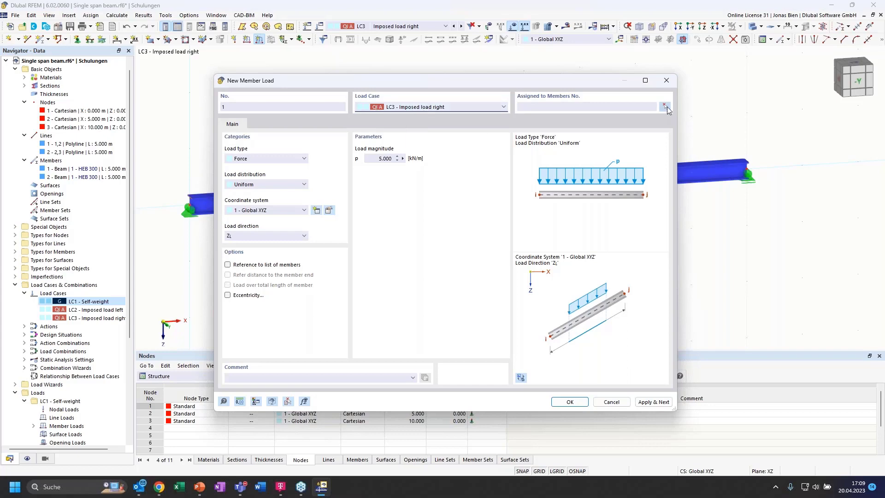
left_click(667, 108)
left_click(688, 175)
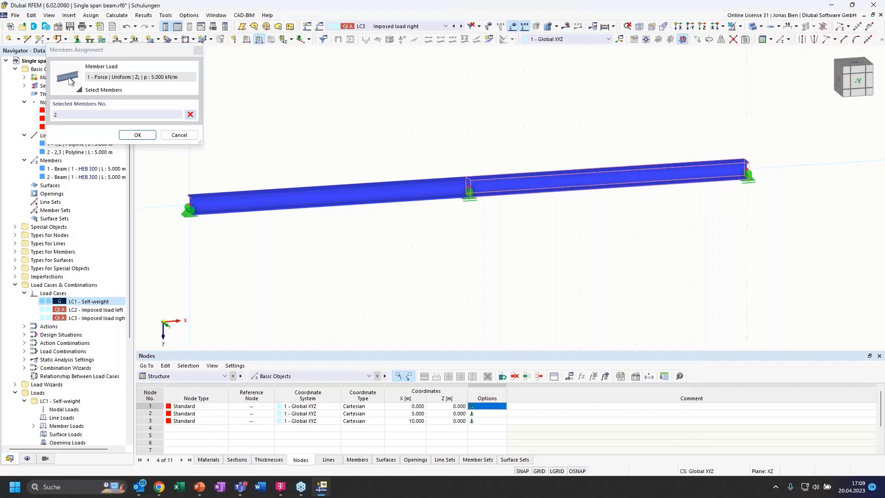
left_click(135, 133)
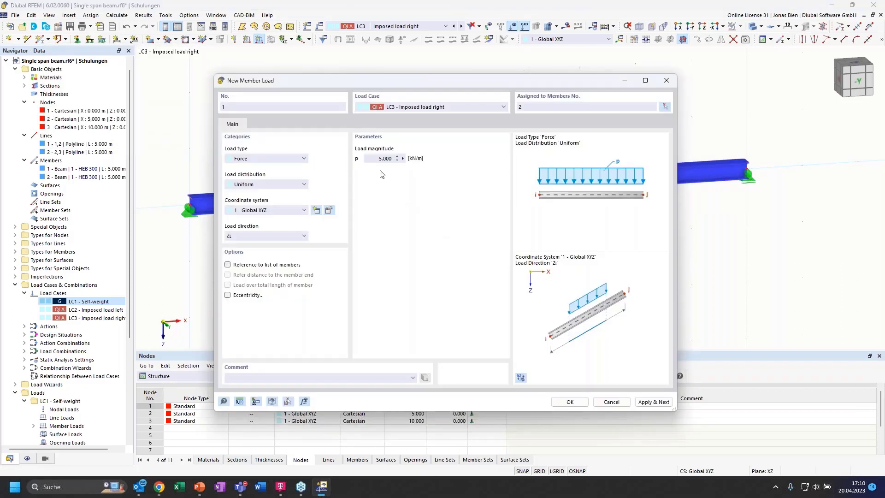
left_click(581, 404)
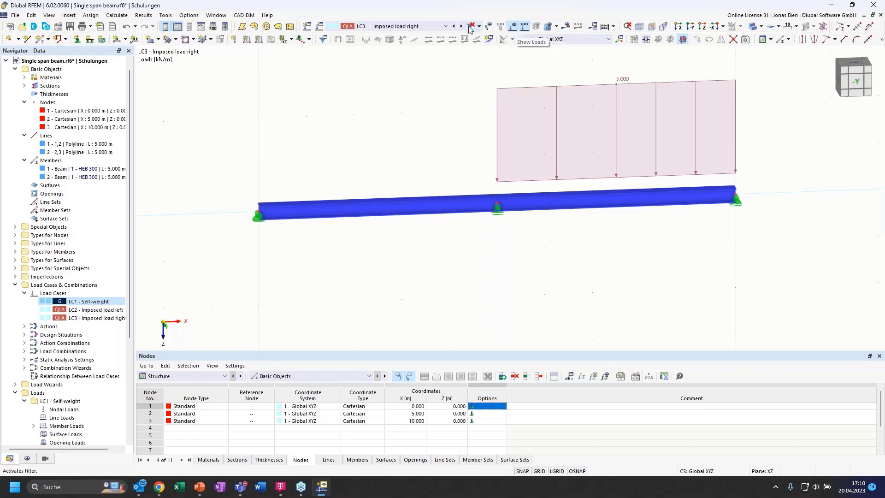
Review the member loads of LC1, LC2 and LC3 one after another on the beam.
left_click(454, 27)
left_click(454, 26)
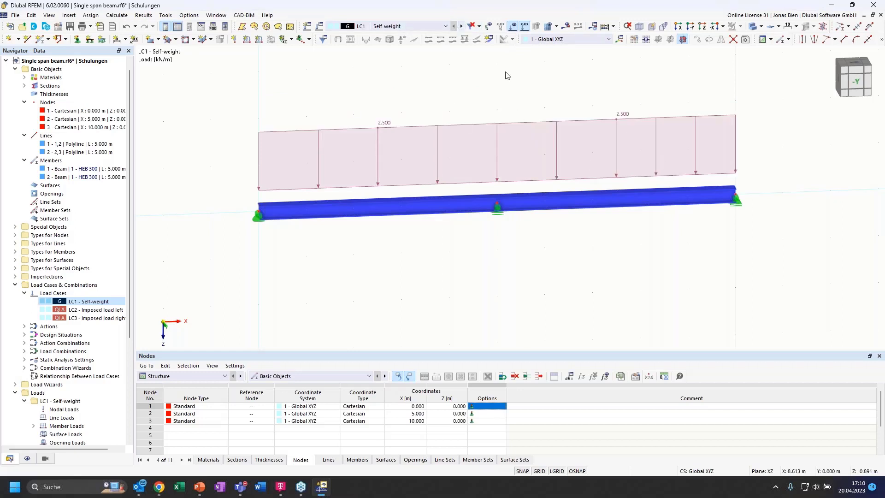
left_click(461, 26)
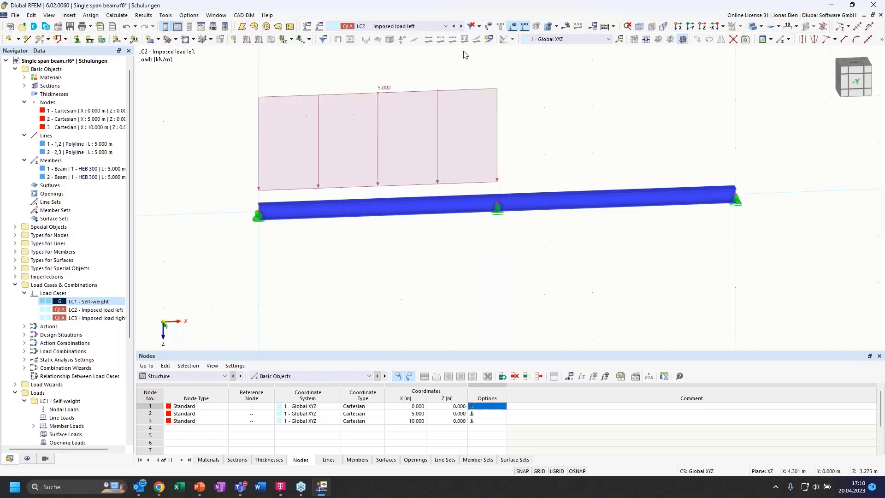
left_click(461, 27)
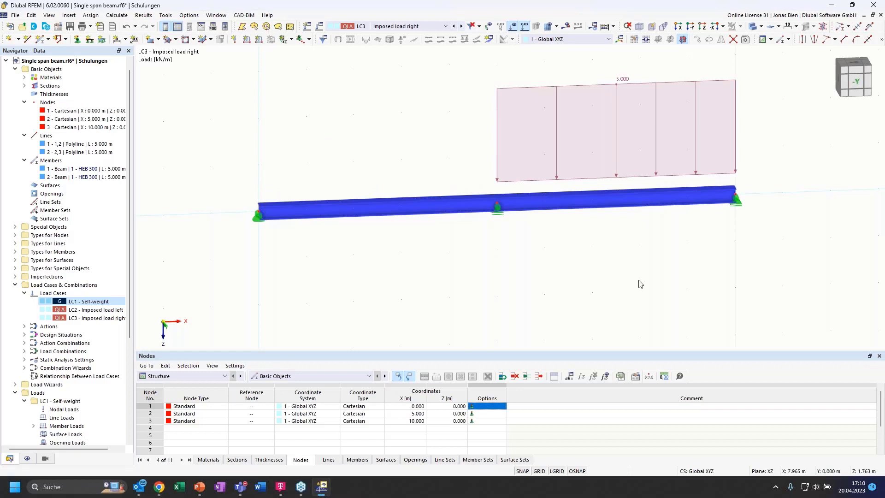
Calculate all load cases and load combinations of the beam.
left_click(855, 81)
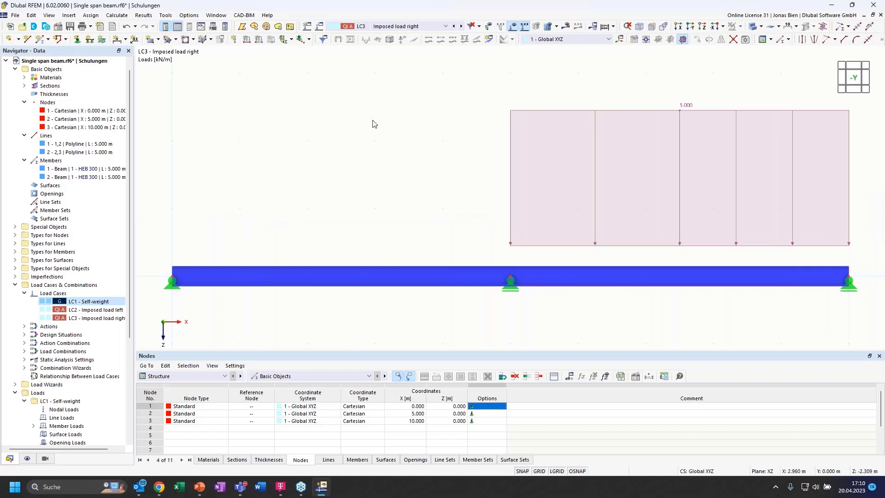
left_click(116, 15)
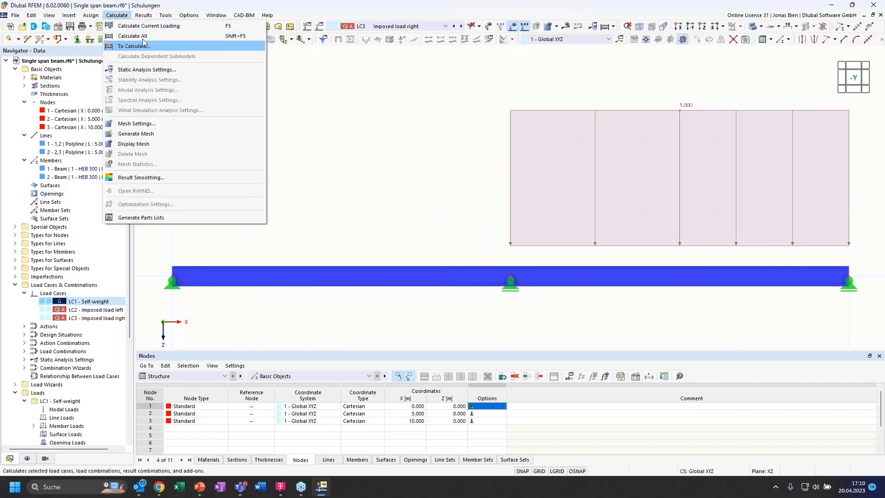
left_click(144, 37)
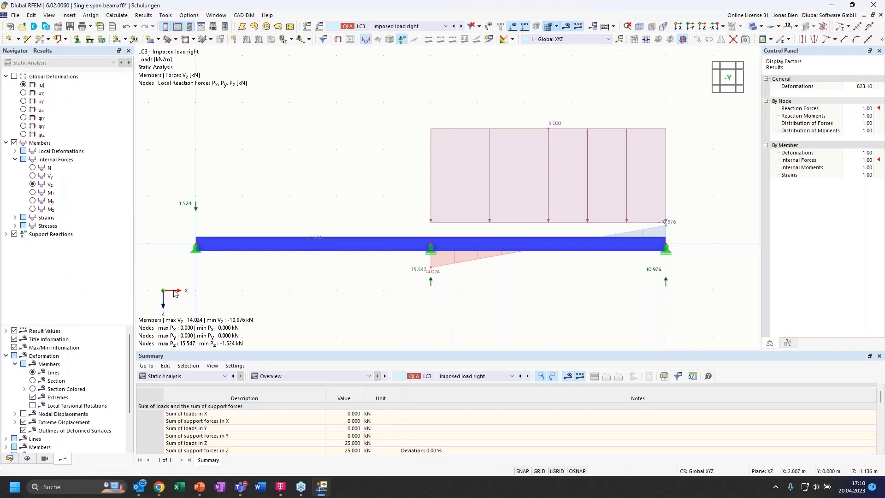
Display the bending moments My of LC1 - Self-weight with the members shown as simple lines instead of solid sections.
left_click(397, 27)
left_click(401, 41)
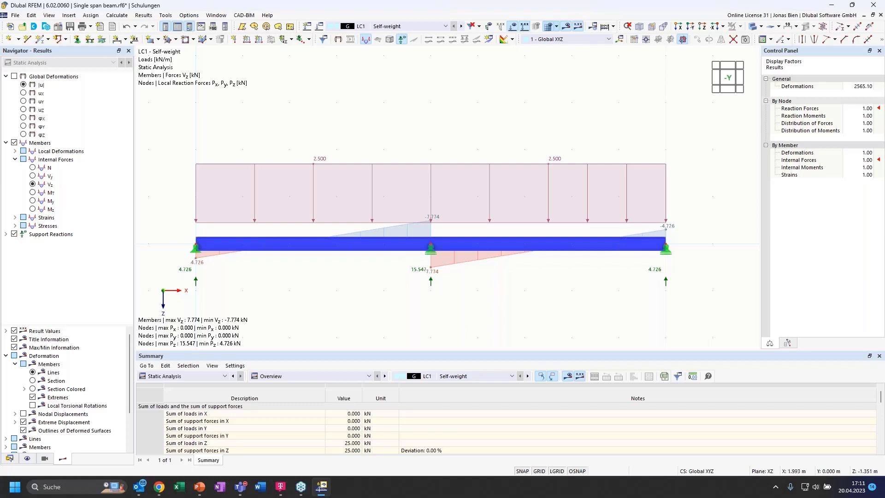
left_click(33, 201)
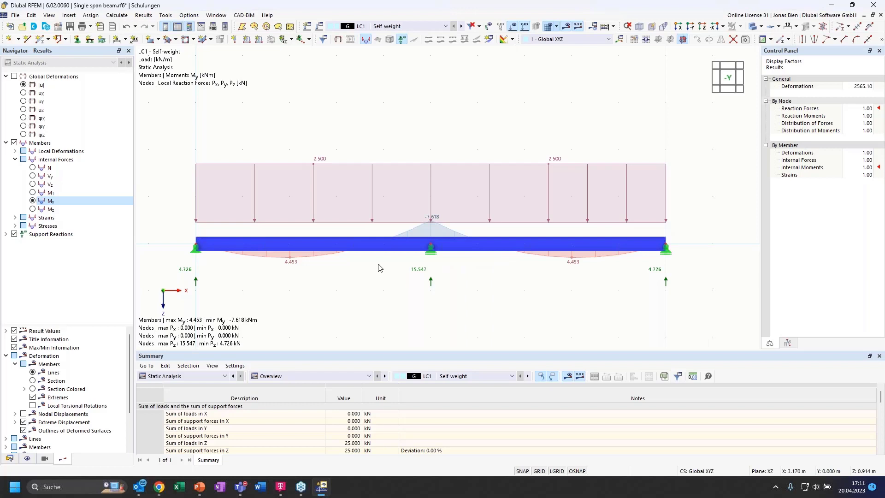
left_click(753, 28)
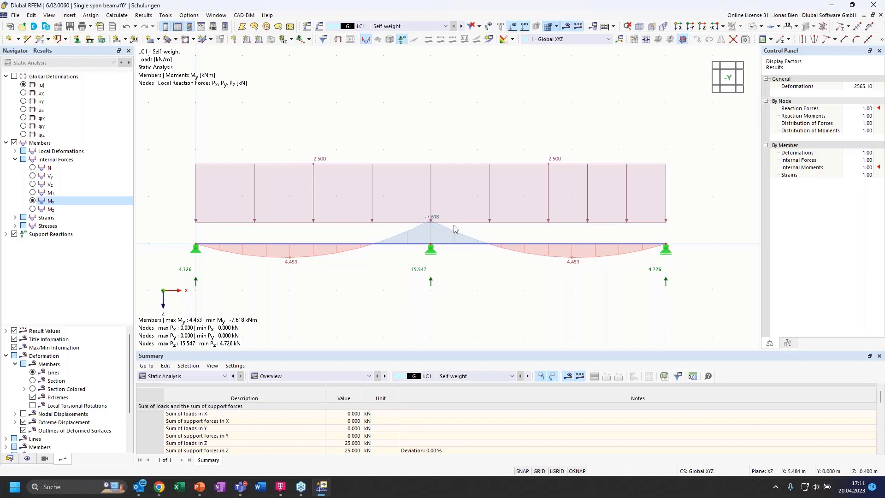
Review the bending moments My of LC2, LC3 and the load combinations CO1 to CO4 one after another.
left_click(462, 27)
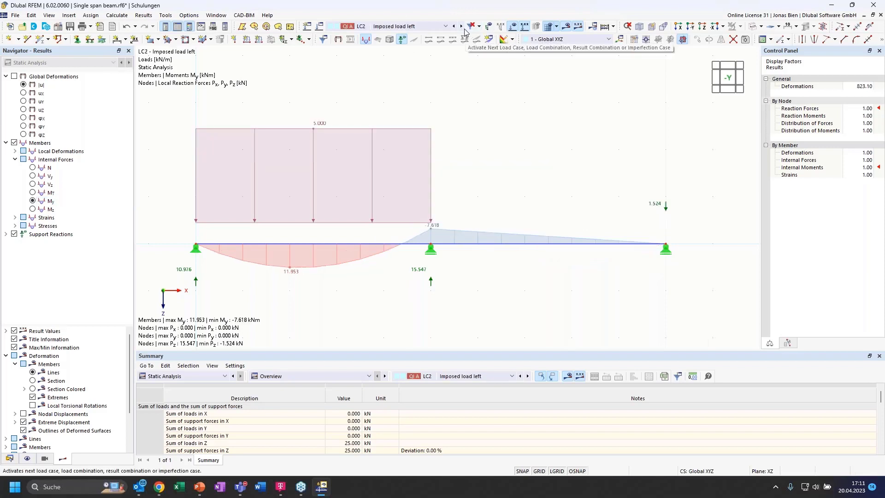
left_click(461, 27)
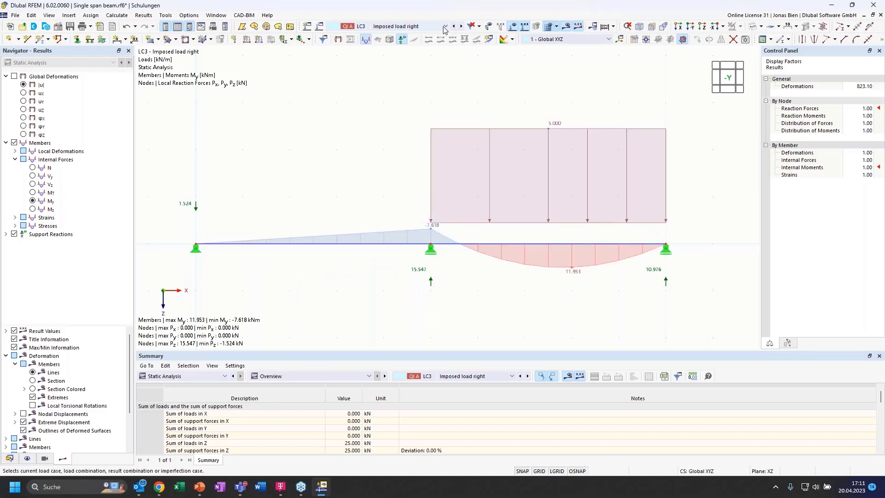
left_click(446, 26)
left_click(418, 65)
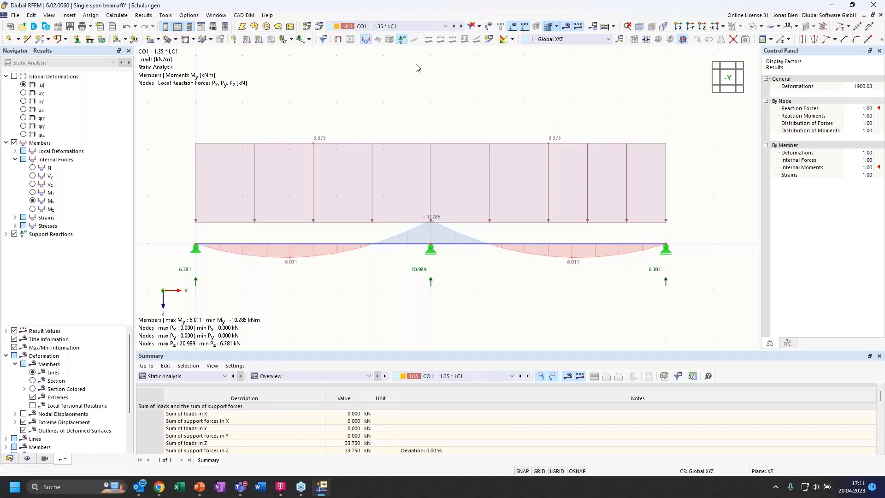
left_click(395, 26)
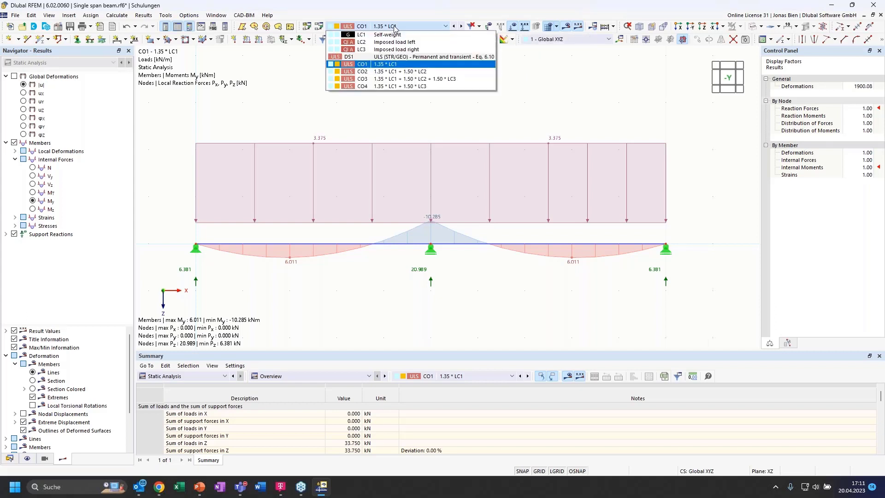
left_click(400, 73)
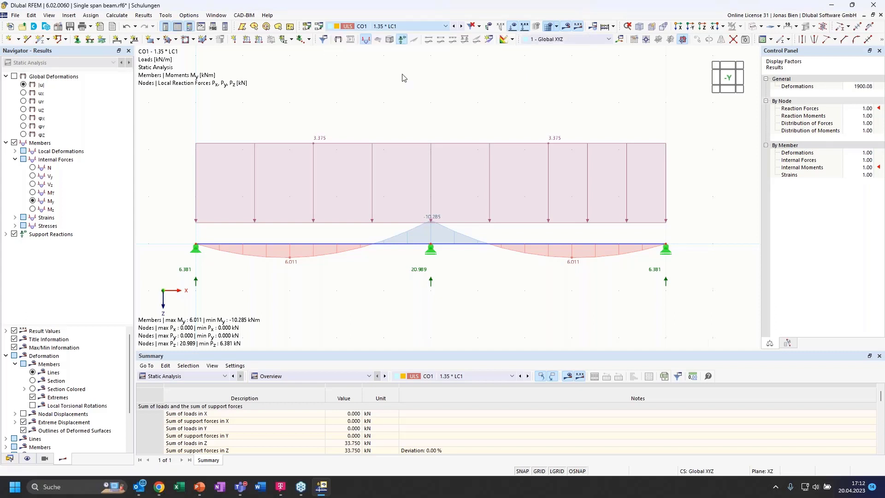
left_click(402, 27)
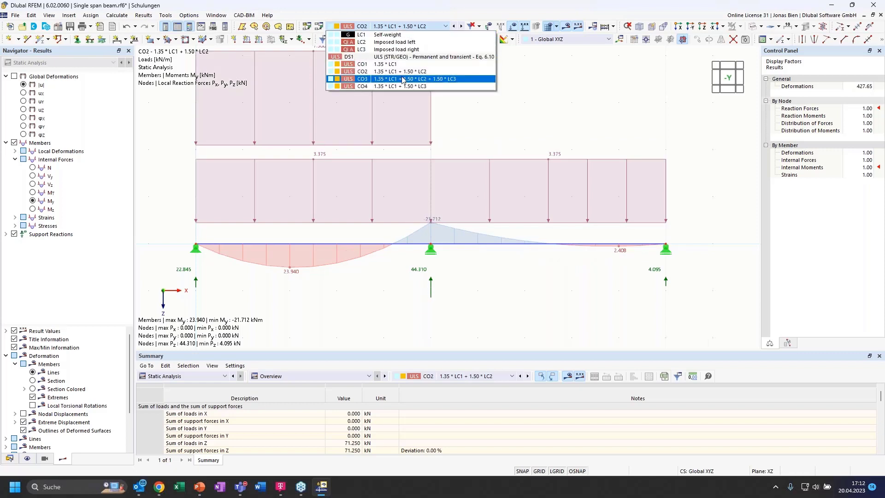
left_click(402, 80)
left_click(405, 28)
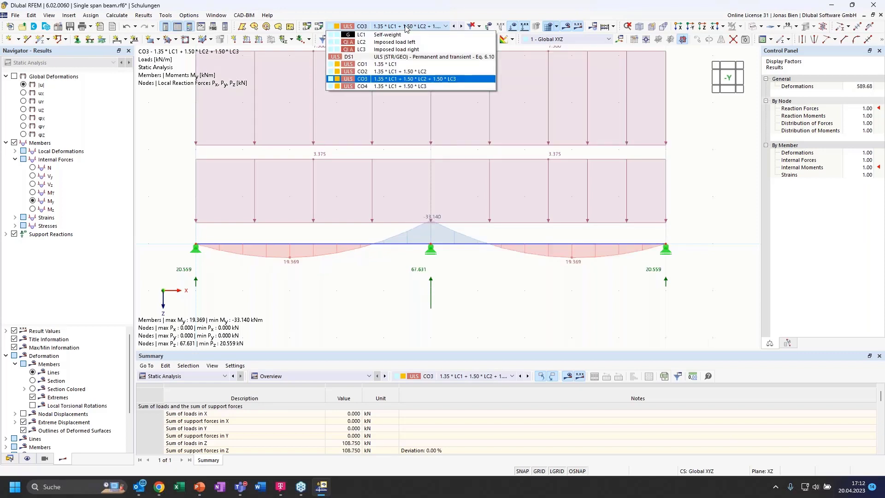
left_click(401, 86)
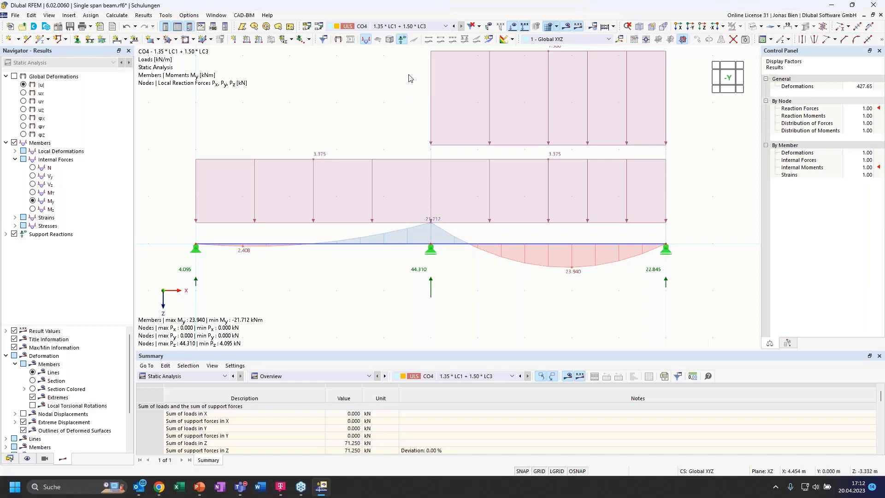
Switch the results to design situation DS1 and display the local member deformations uz.
left_click(431, 26)
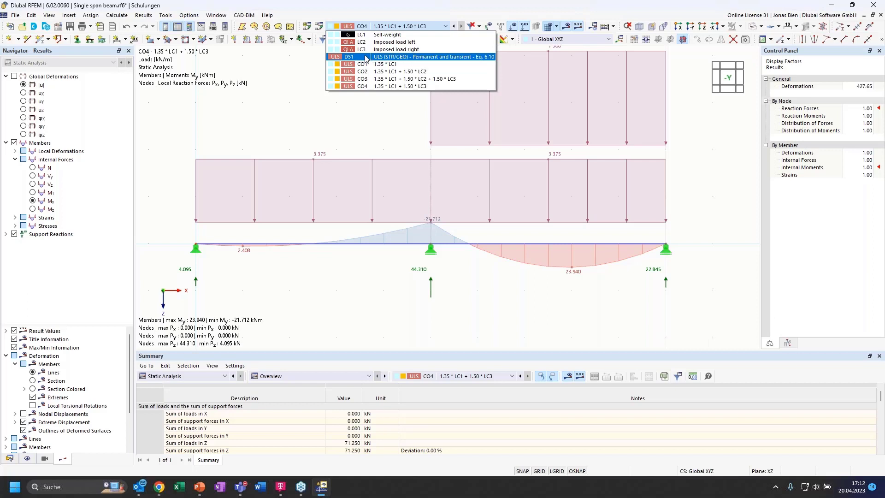
left_click(395, 58)
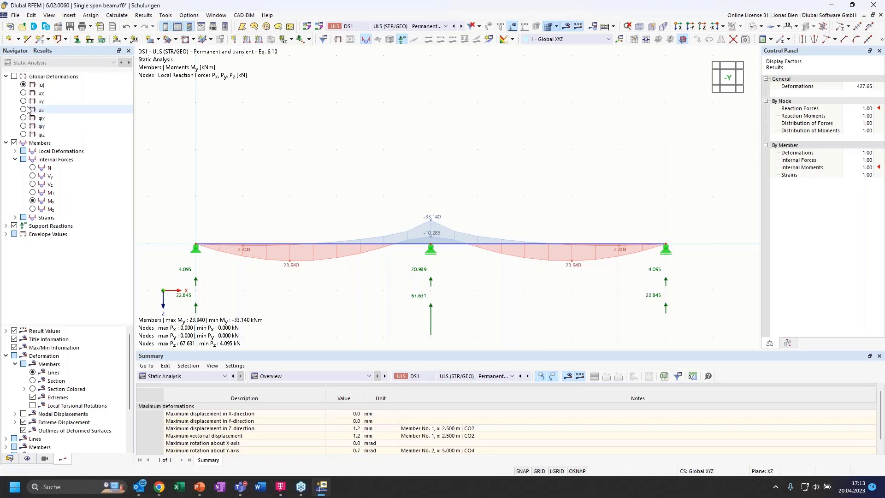
left_click(14, 152)
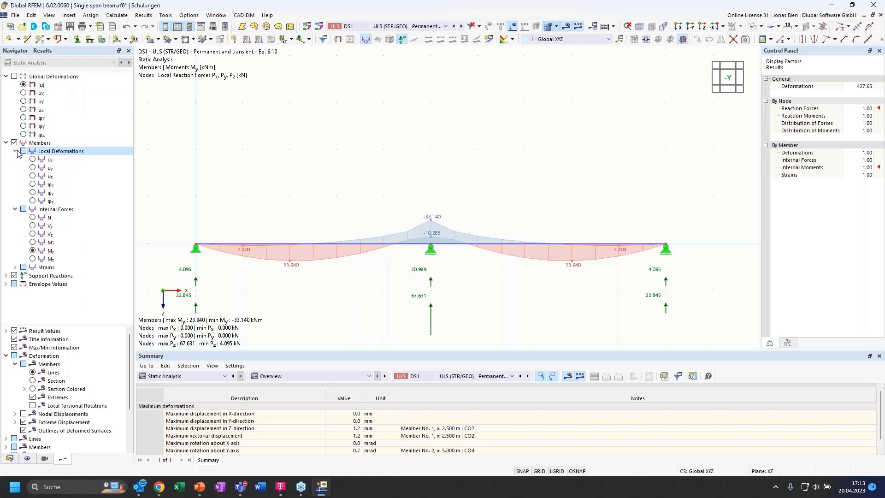
left_click(32, 176)
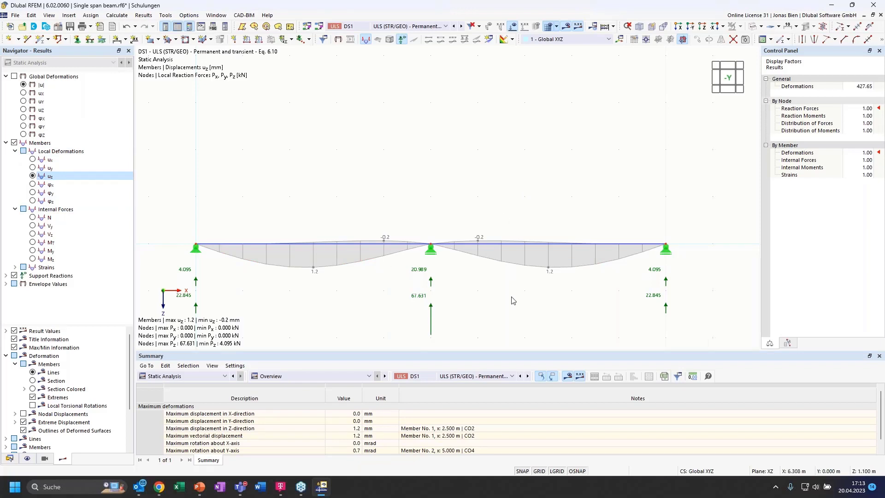
left_click(206, 381)
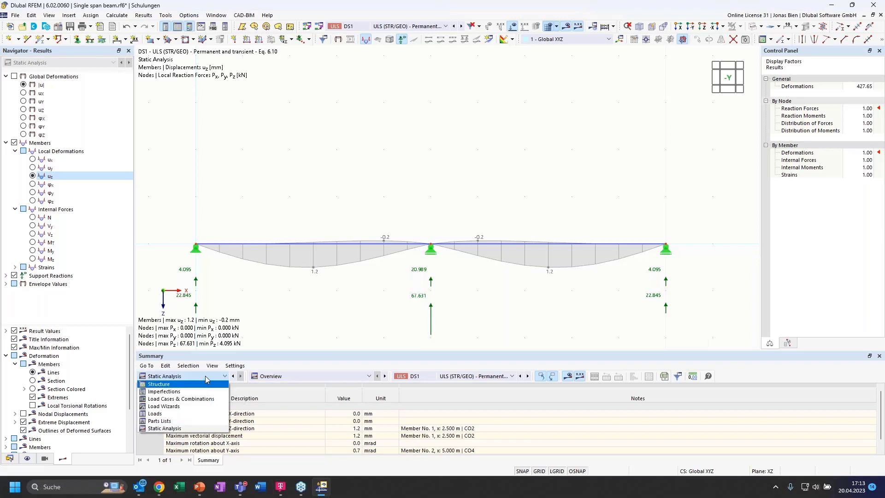
left_click(287, 377)
left_click(286, 377)
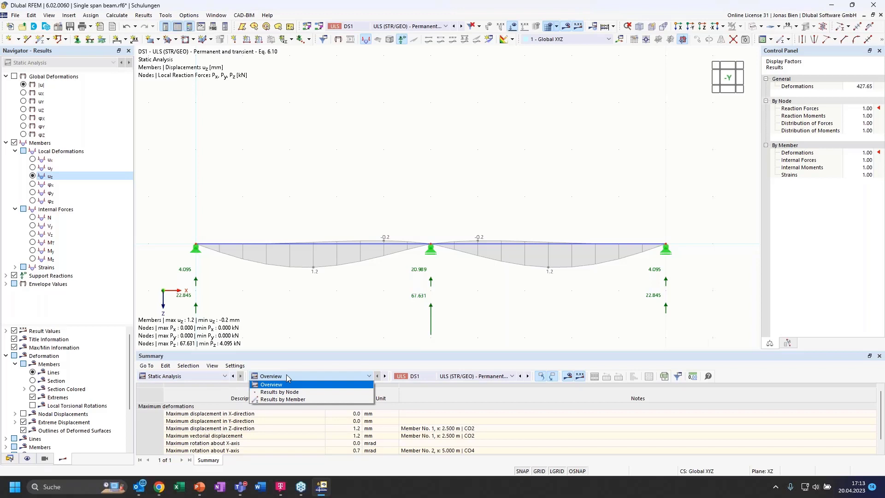
left_click(287, 377)
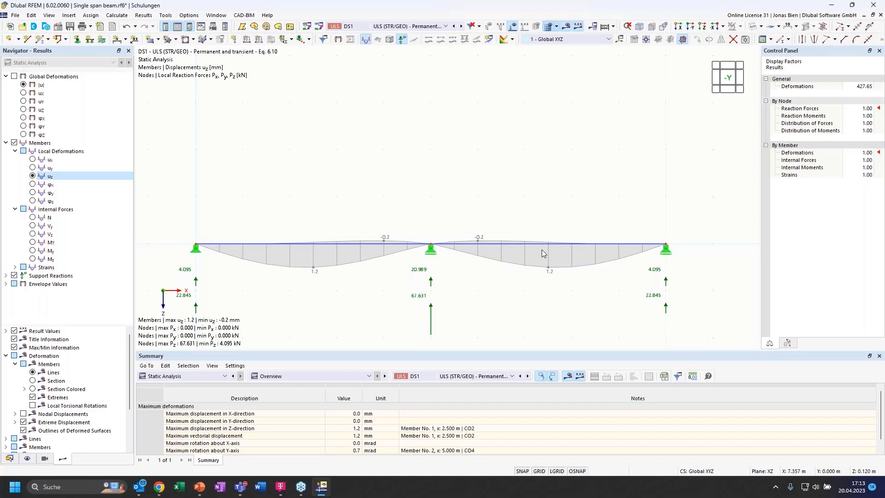
left_click(408, 26)
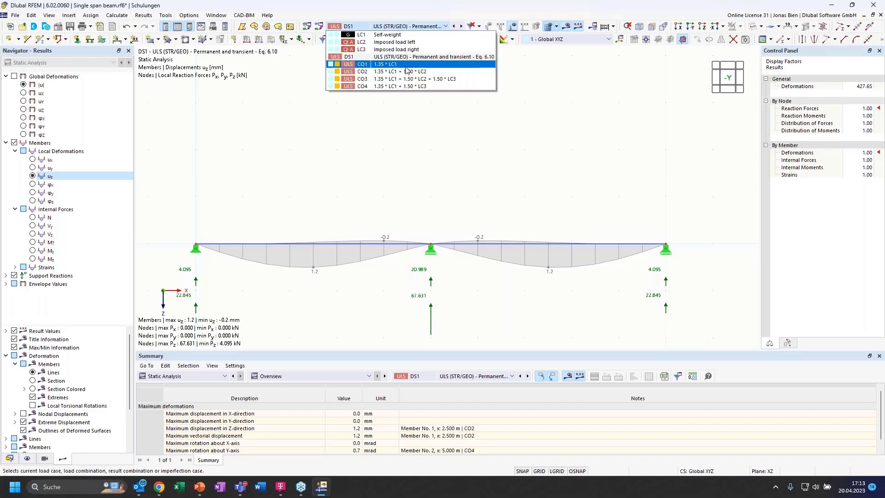
left_click(403, 57)
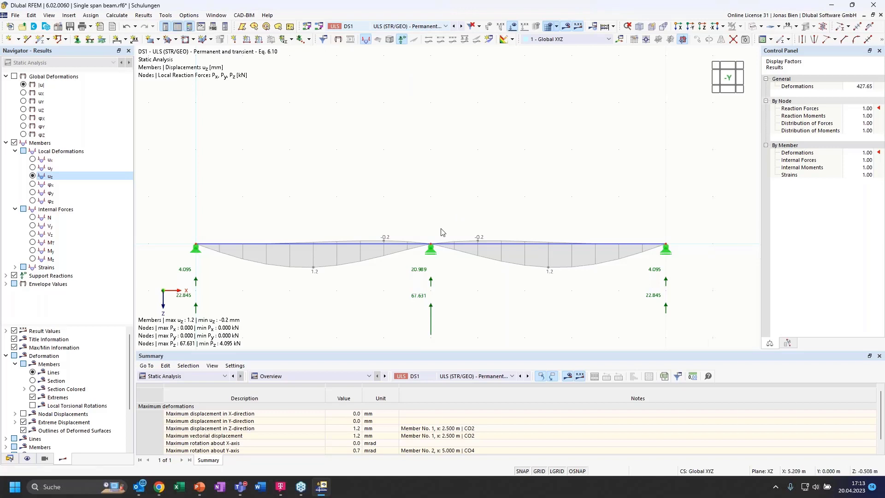
Display the moments My of DS1 again and list the results by member in an enlarged results table.
left_click(32, 251)
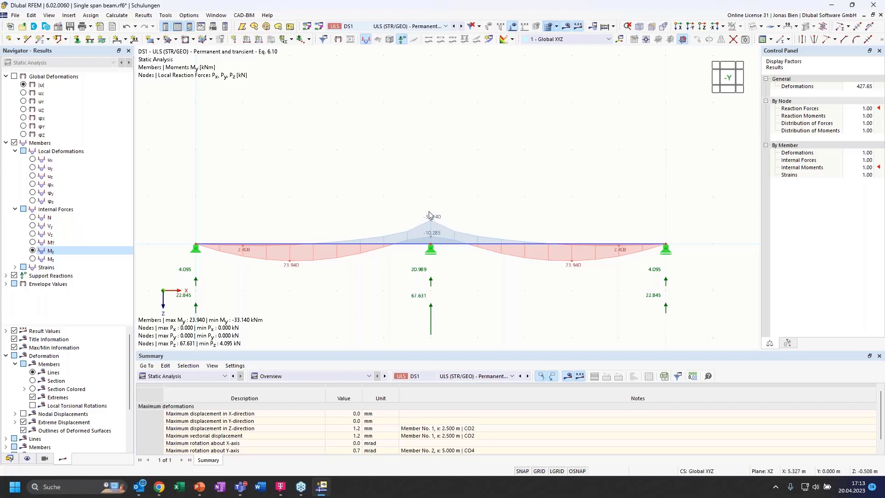
left_click(333, 375)
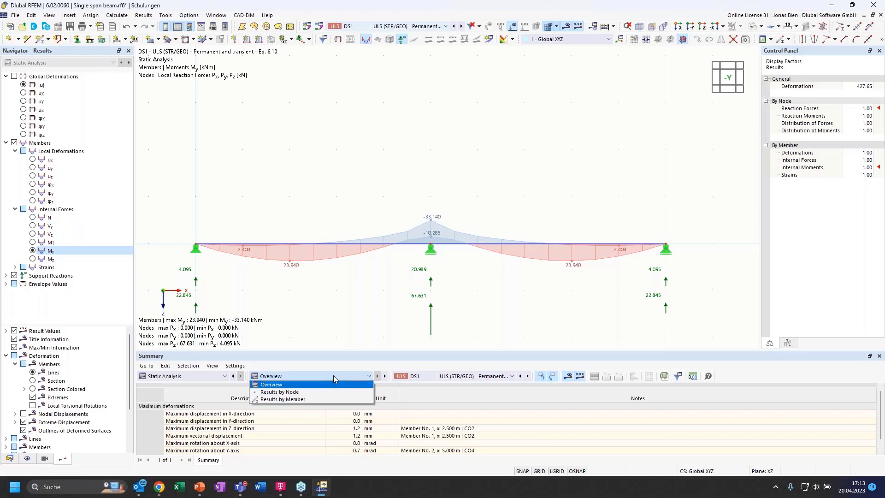
left_click(303, 399)
left_click_drag(388, 355, 386, 290)
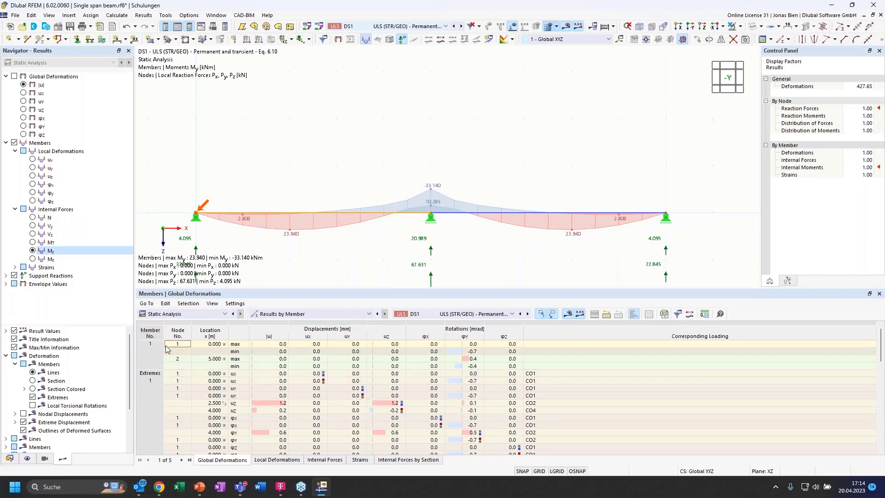
Examine the extreme global deformations of member 1 in the results table.
left_click(156, 368)
left_click(210, 380)
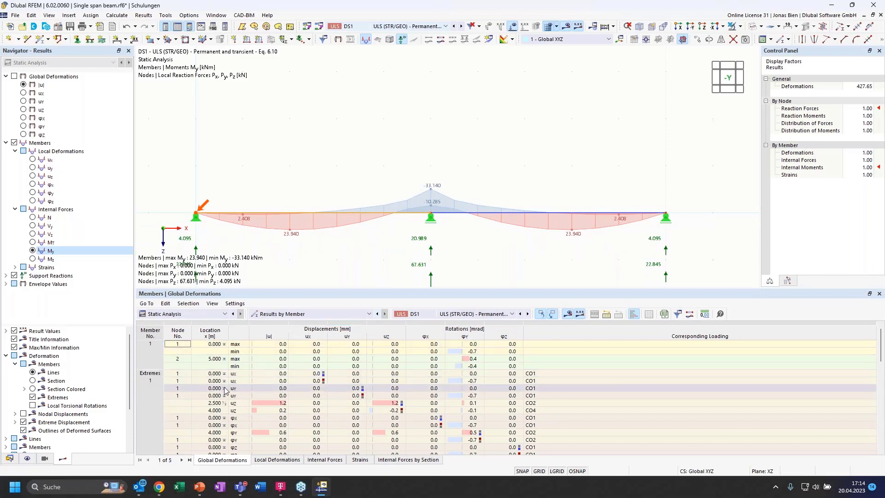
scroll(142, 378, "down", 1)
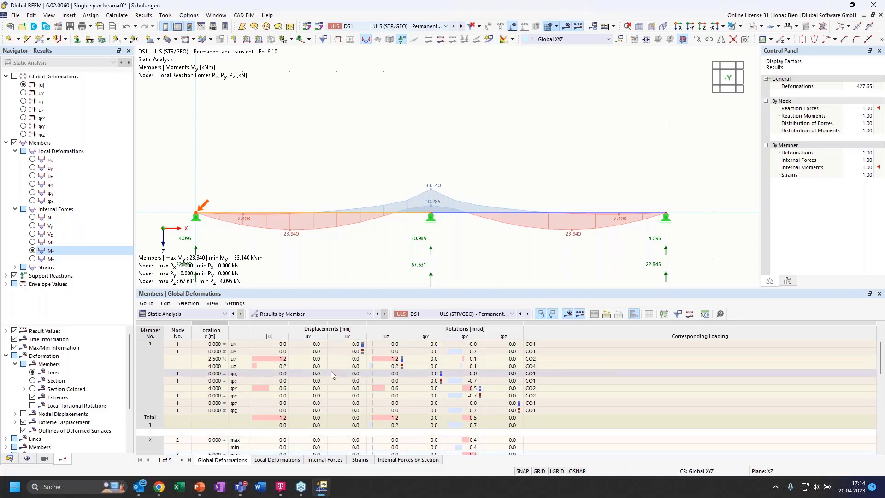
scroll(331, 370, "up", 1)
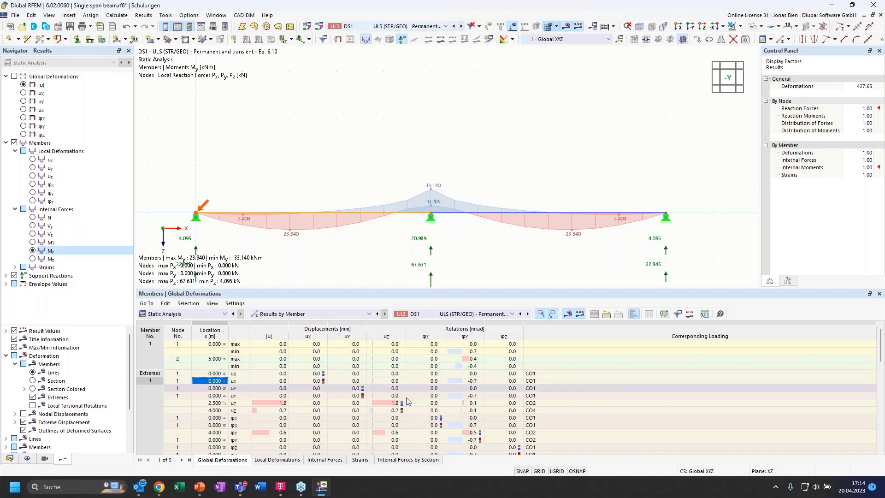
Show the internal forces by member in the table and go to the extremes of member 1.
left_click(316, 462)
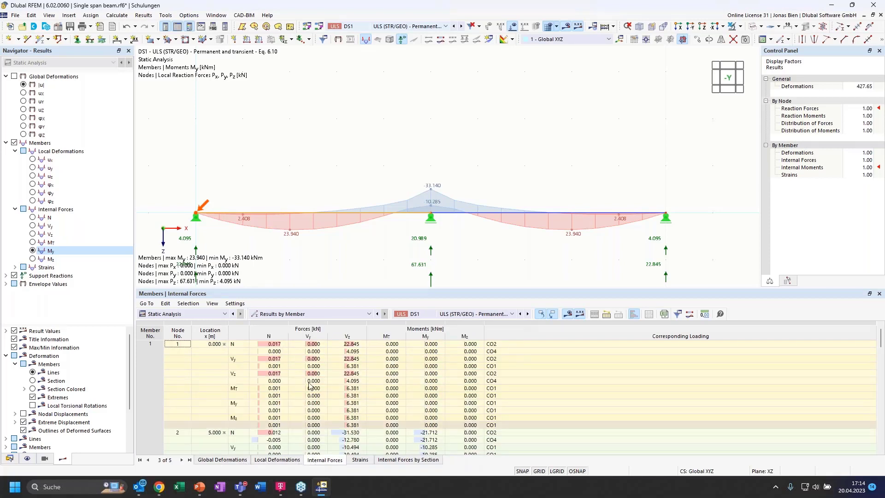
scroll(306, 377, "down", 2)
scroll(305, 377, "down", 2)
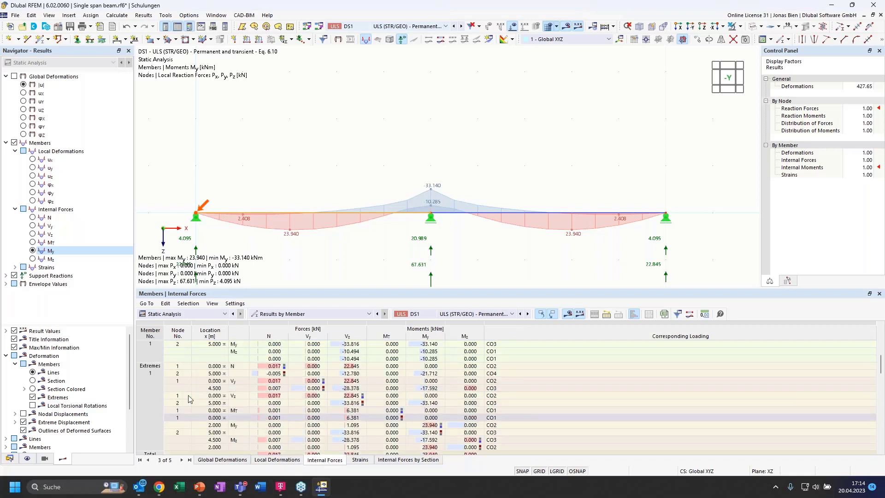
scroll(333, 405, "down", 2)
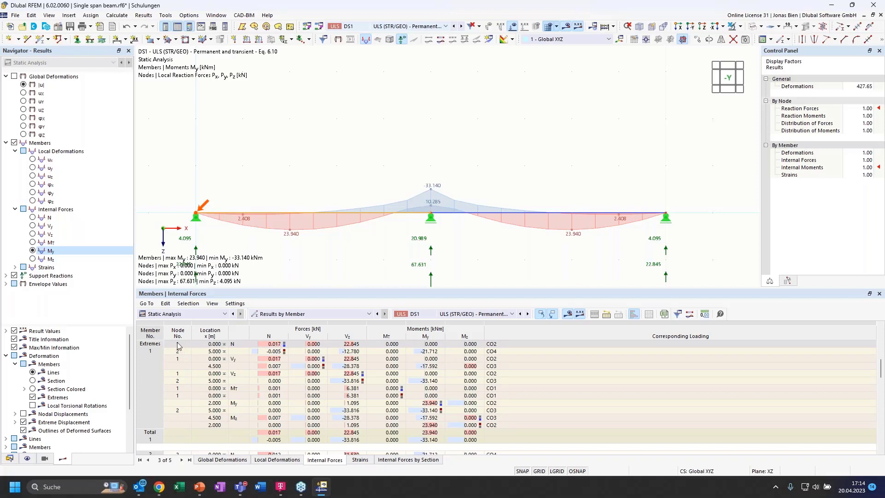
Check the maximum and minimum axial force N of member 1 and their locations on the beam.
left_click(146, 346)
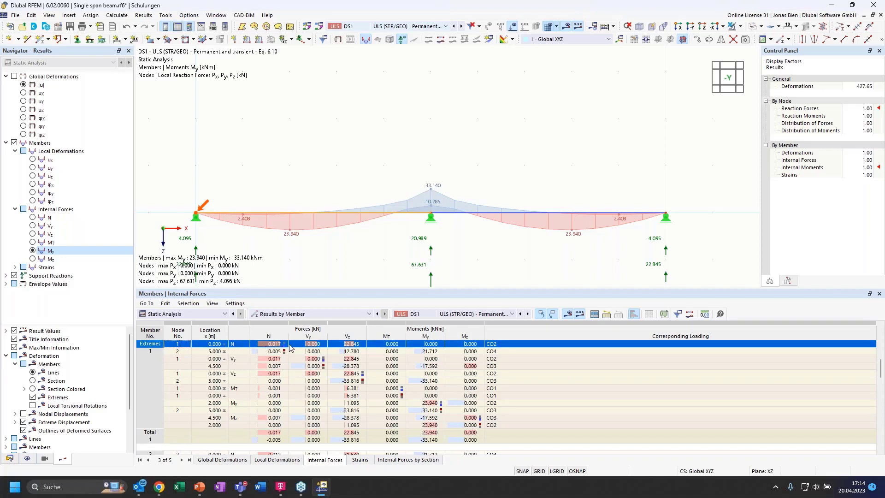
left_click(270, 346)
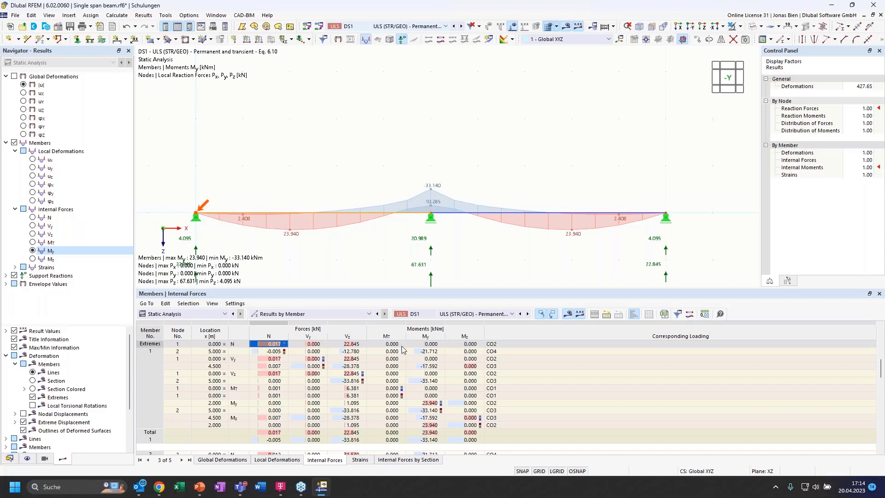
left_click(188, 353)
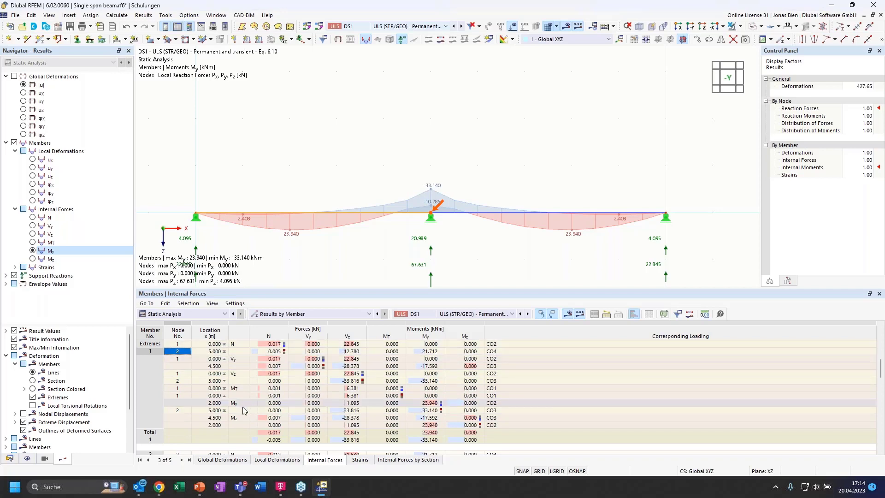
Check the maximum My of member 1 with its corresponding load combination and locate the minimum My.
left_click(181, 403)
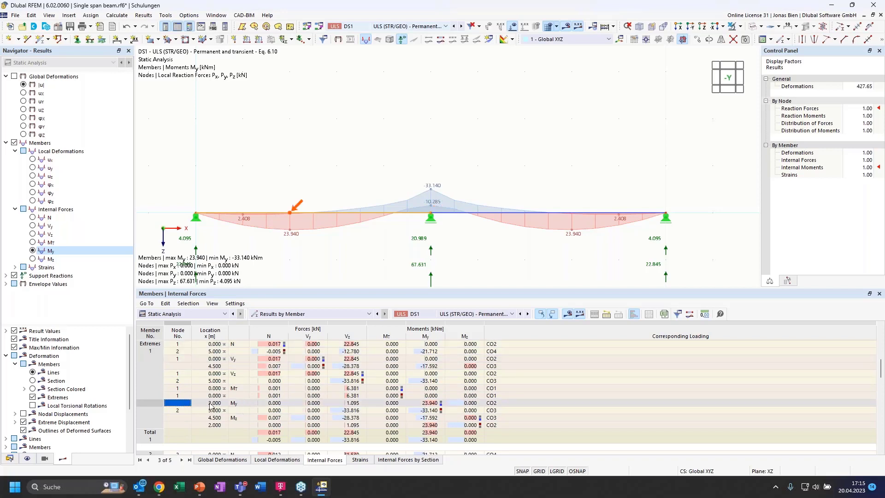
left_click(427, 404)
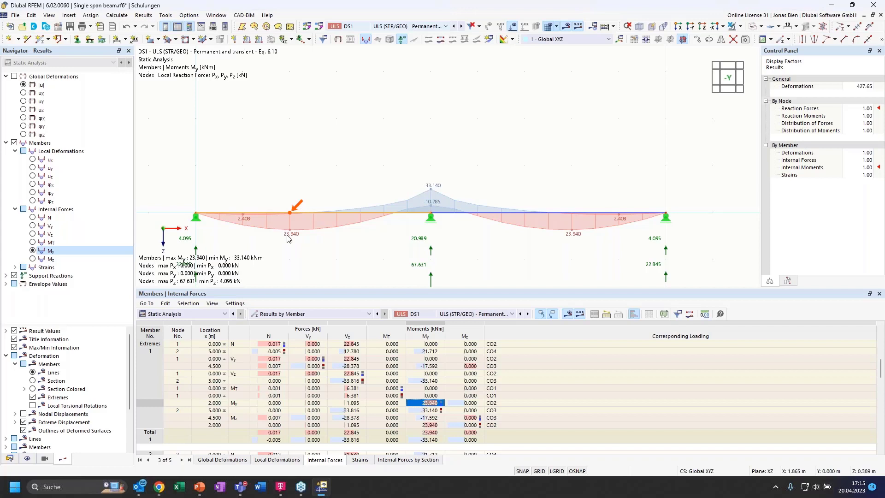
left_click(502, 404)
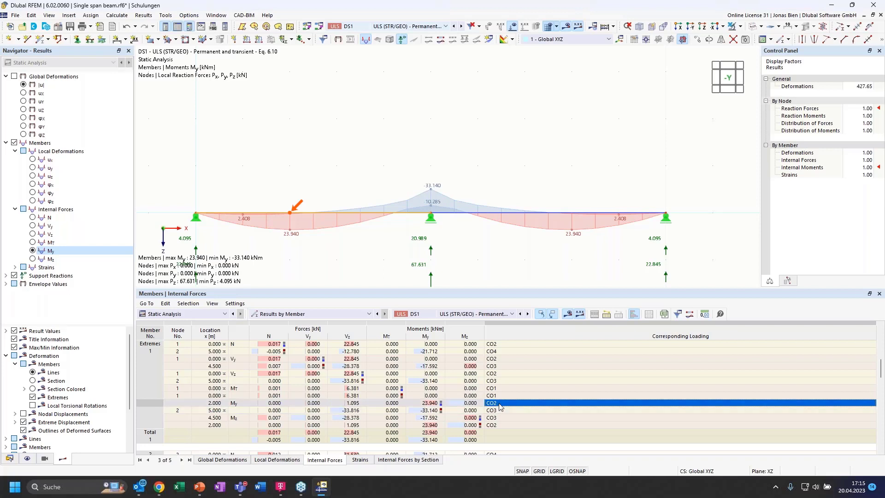
left_click(429, 404)
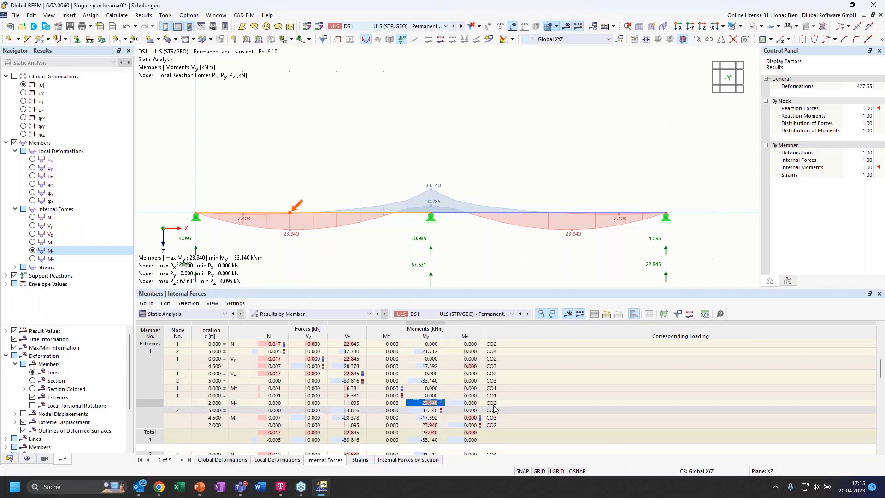
left_click(492, 404)
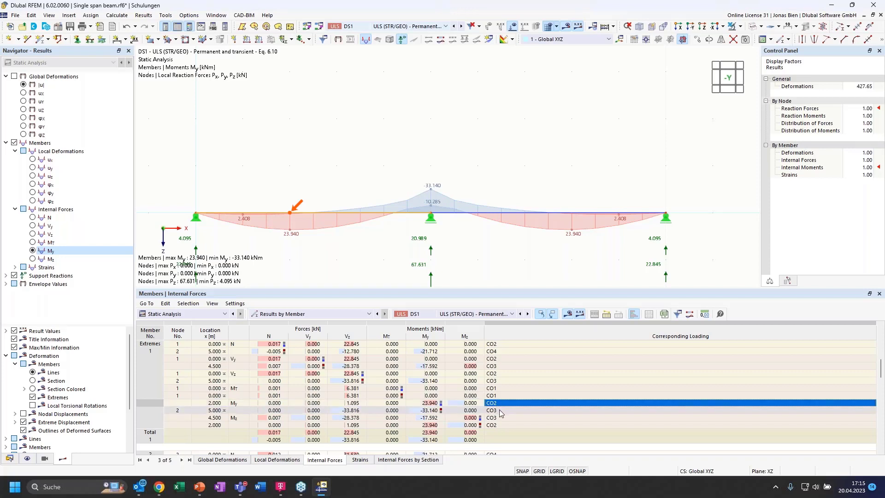
left_click(428, 410)
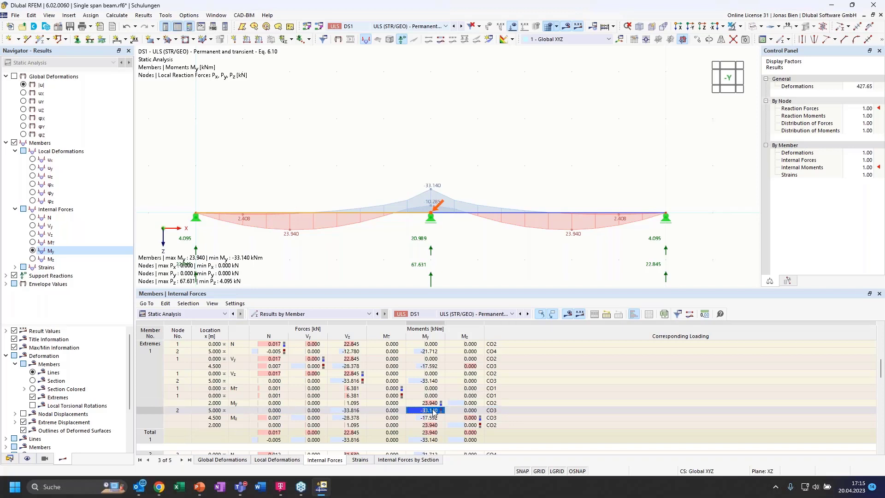
Check the load combination corresponding to the minimum My of member 1 and its load factors in the list of combinations.
left_click(512, 409)
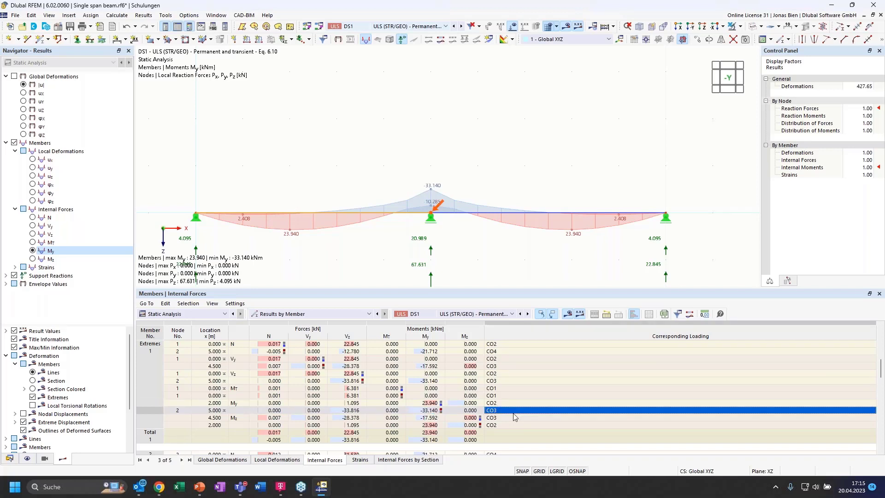
left_click(410, 26)
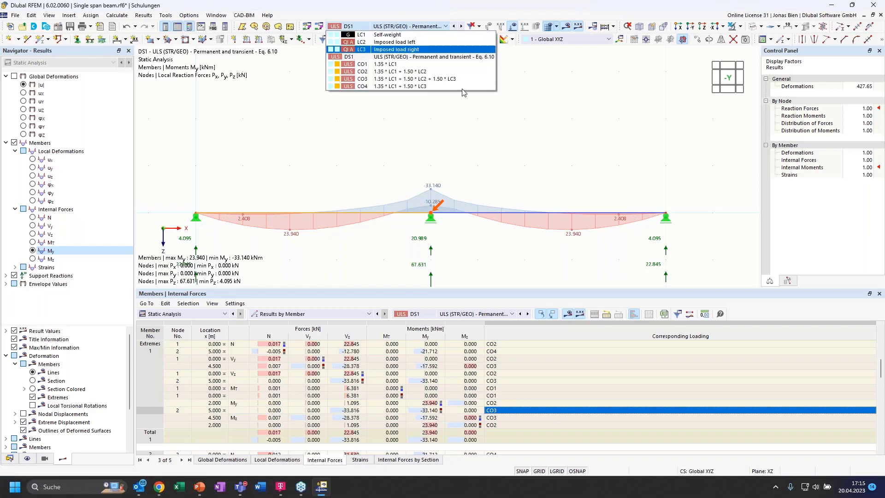
left_click(535, 152)
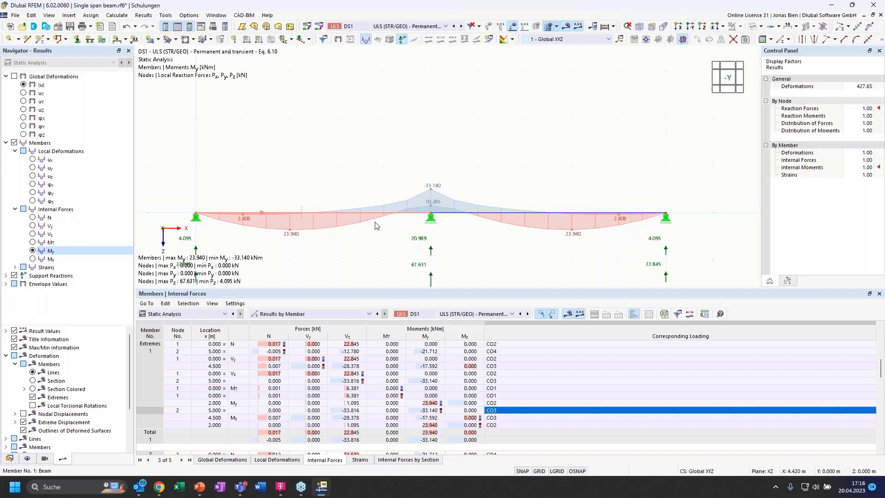
Show the model data and display the beam as a solid model in a tilted 3D view.
left_click(9, 458)
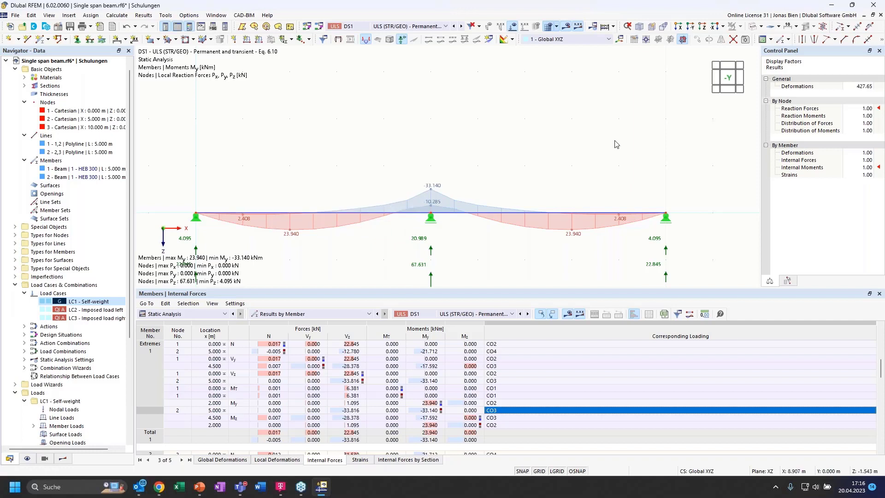
left_click(761, 26)
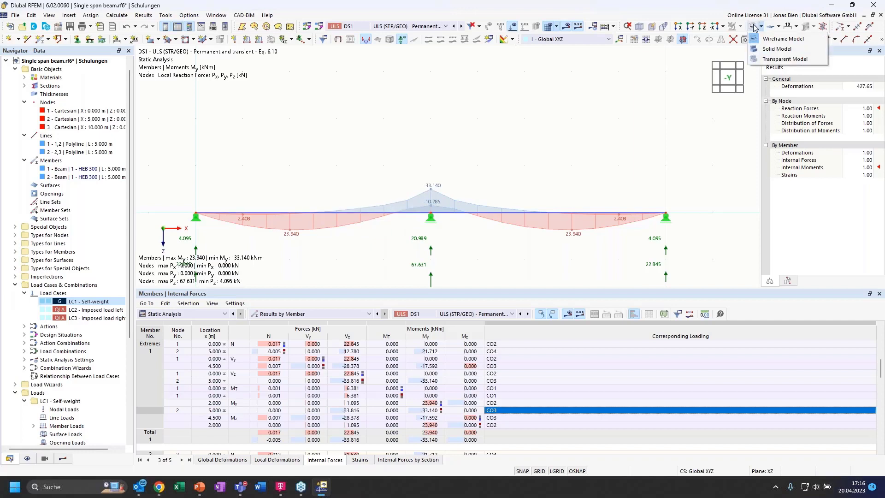
left_click(775, 47)
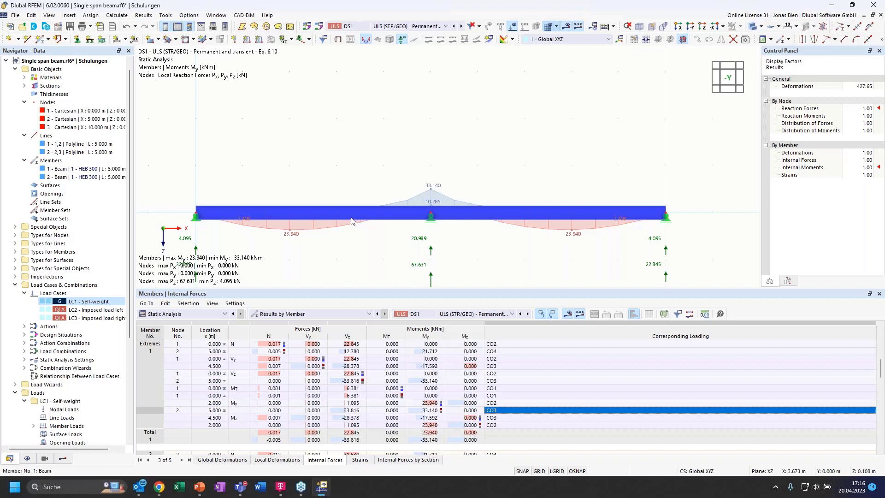
middle_click_drag(390, 171, 411, 216, "ctrl")
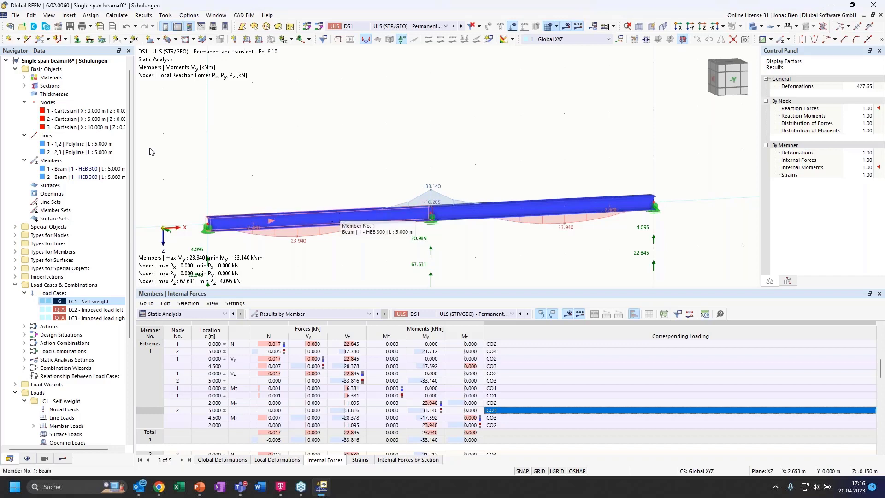
Deactivate the shear stiffness of the HEB 300 section.
double_click(37, 88)
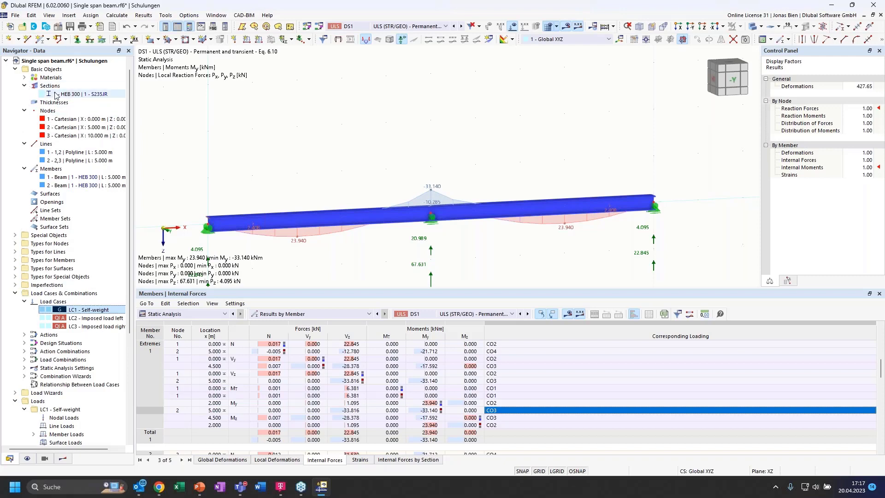
left_click(57, 94)
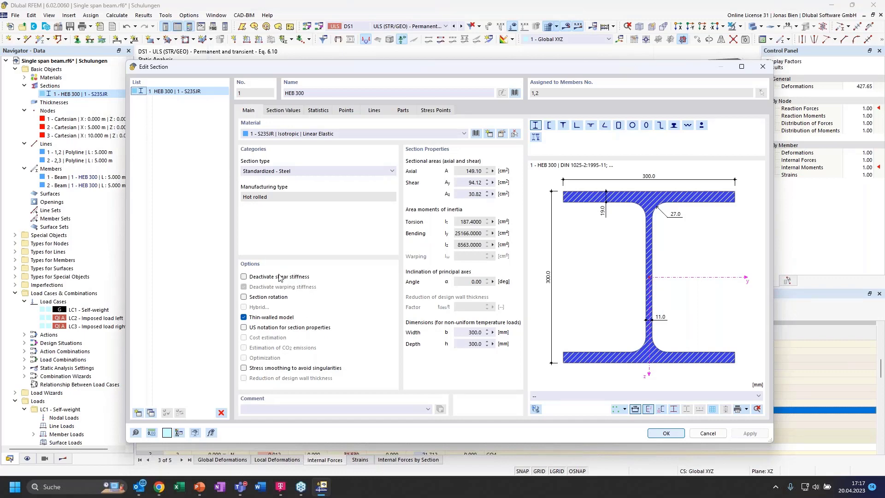
left_click(244, 277)
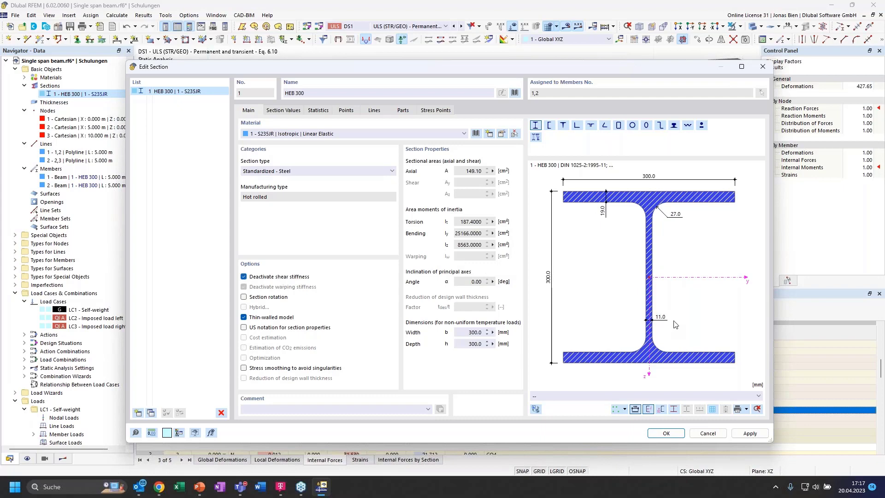
left_click(666, 433)
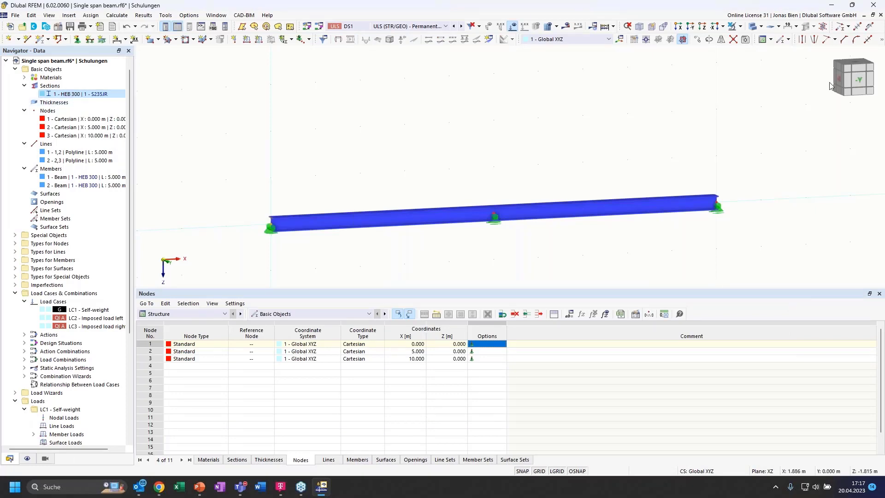
Reactivate the shear stiffness of the HEB 300 section.
double_click(76, 95)
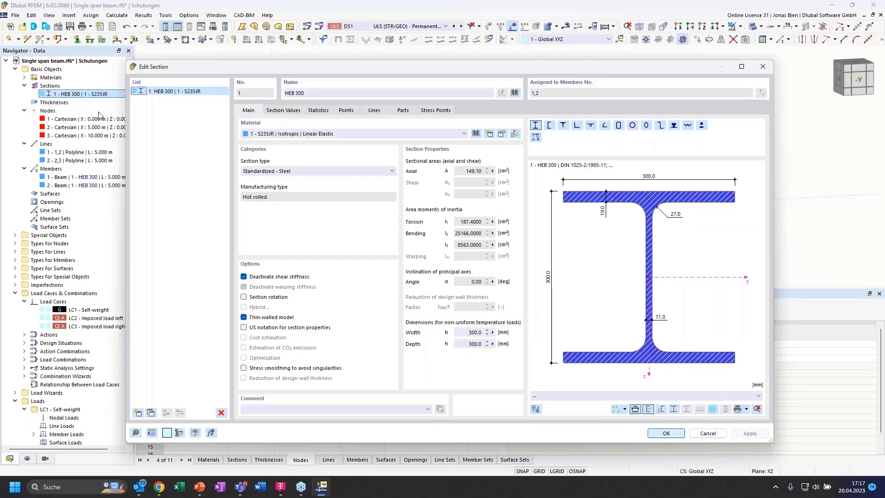
left_click(245, 277)
left_click(666, 430)
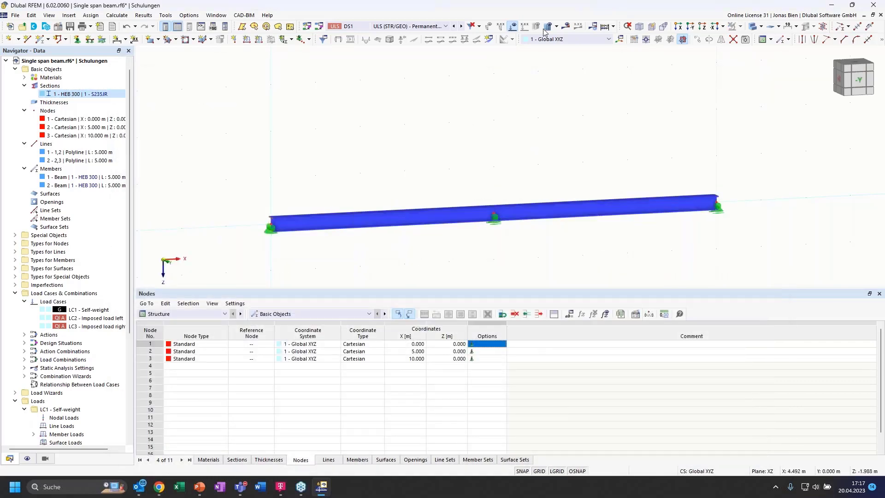
Recalculate design situation DS1 and display the global deformation uZ of the beam.
left_click(445, 26)
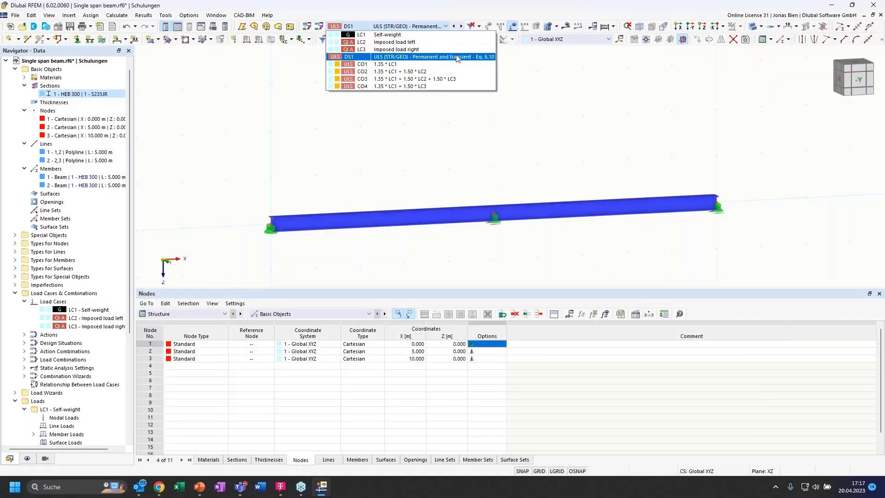
left_click(440, 57)
left_click(569, 30)
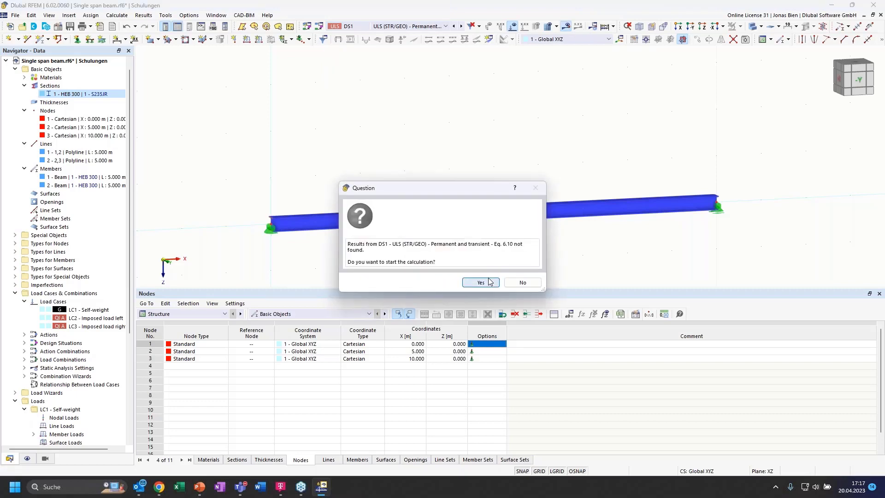
left_click(480, 282)
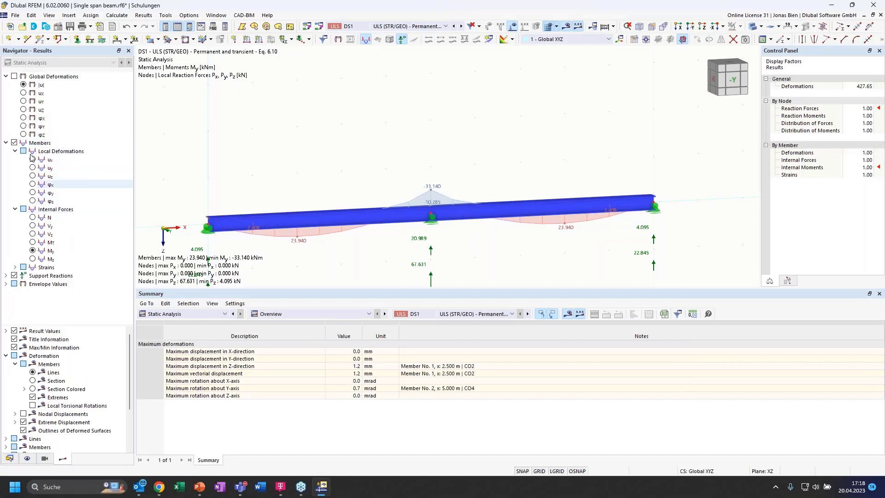
left_click(23, 110)
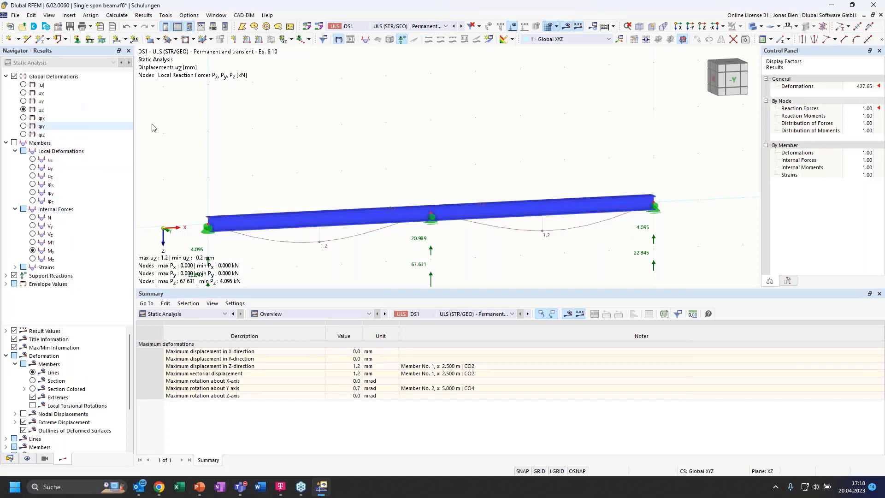
middle_click_drag(408, 250, 381, 240)
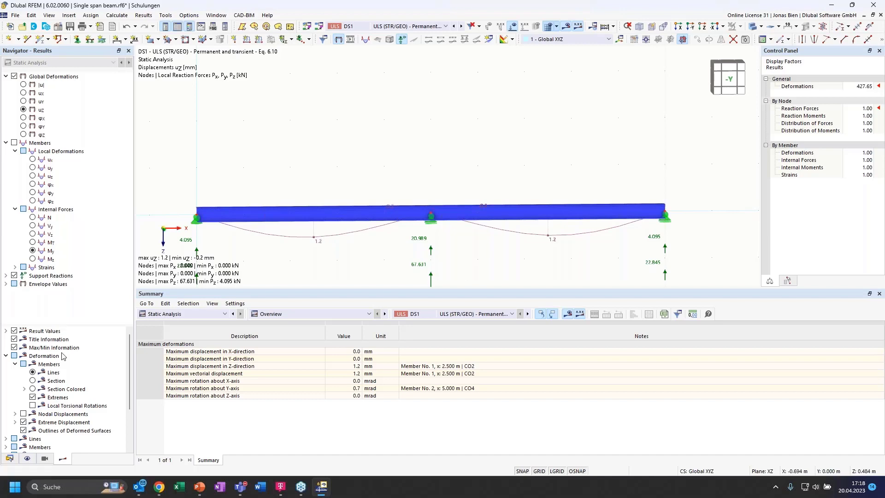
Deactivate the shear stiffness of section HEB 300 and recalculate DS1 to compare the uZ deformations.
left_click(10, 459)
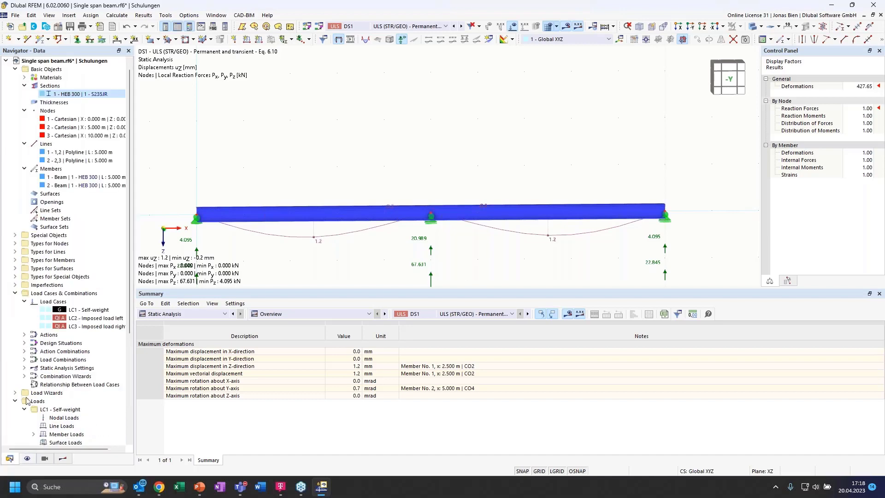
double_click(59, 94)
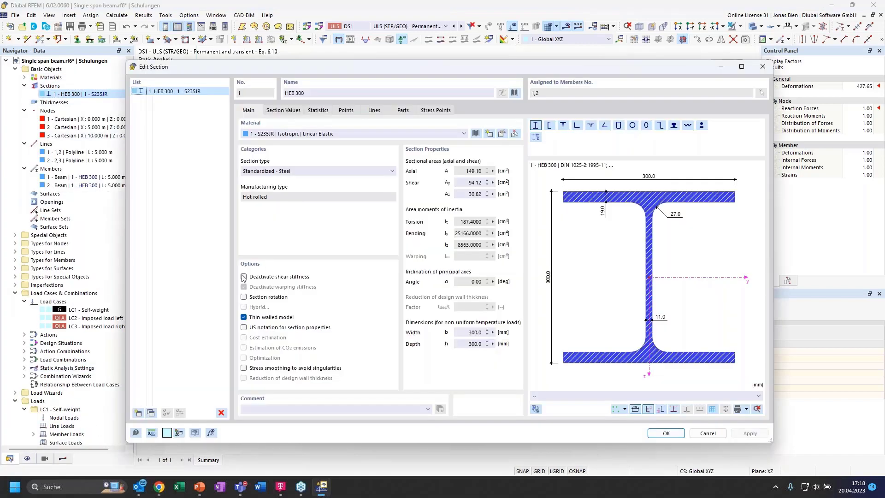
left_click(243, 276)
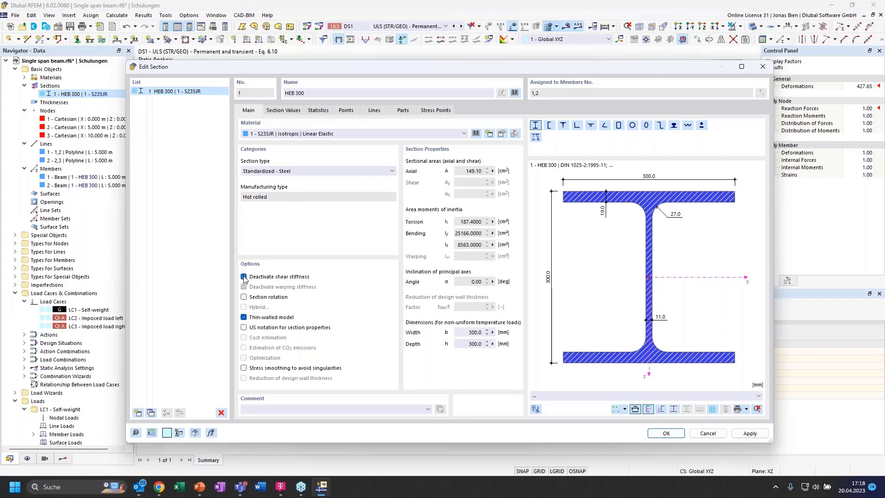
left_click(666, 432)
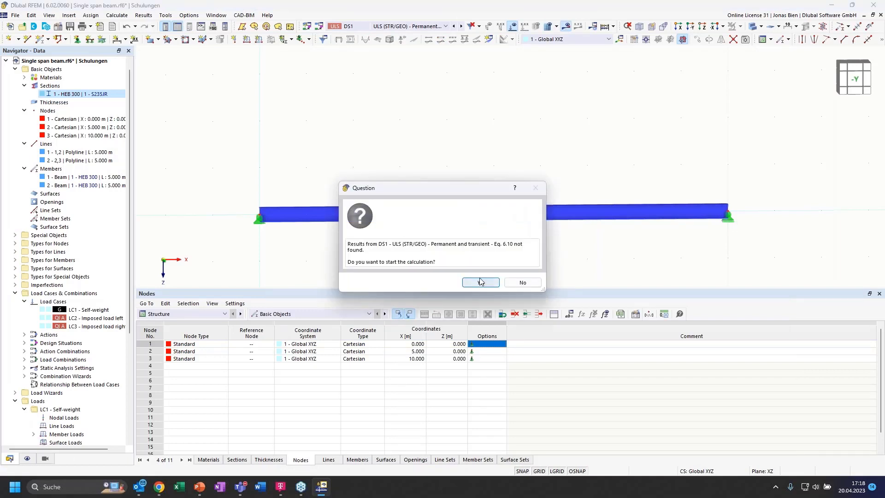
left_click(484, 281)
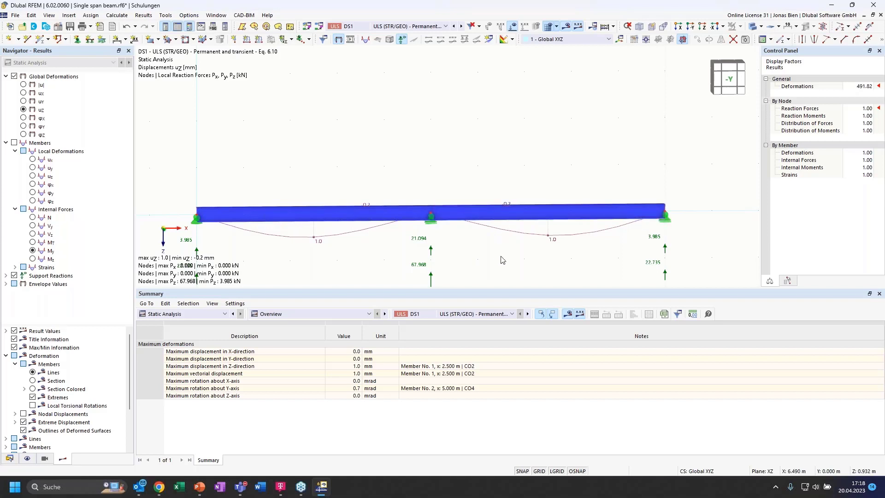
middle_click_drag(502, 260, 471, 265, "ctrl")
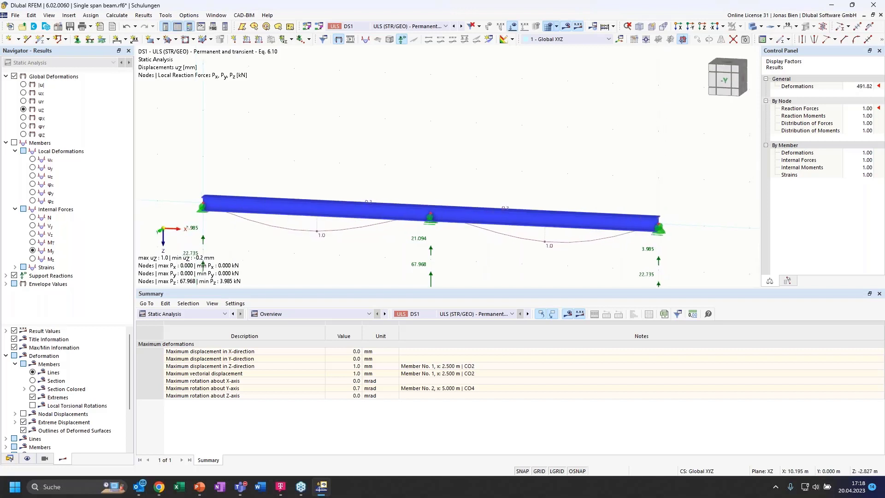
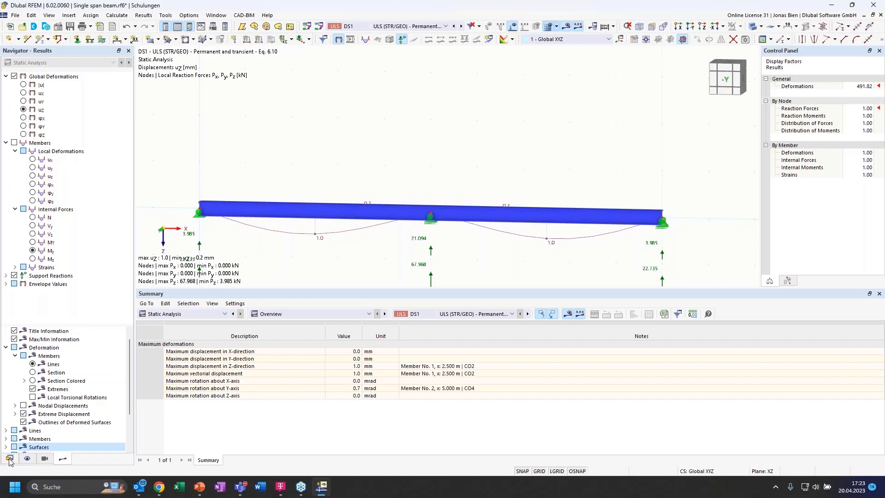
Delete the load cases LC2 Imposed load left and LC3 Imposed load right.
left_click(10, 458)
left_click(89, 318)
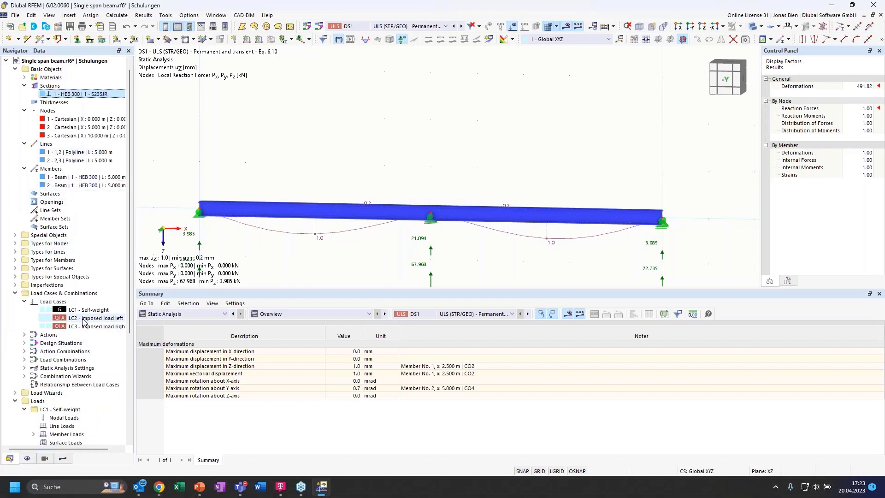
right_click(90, 323)
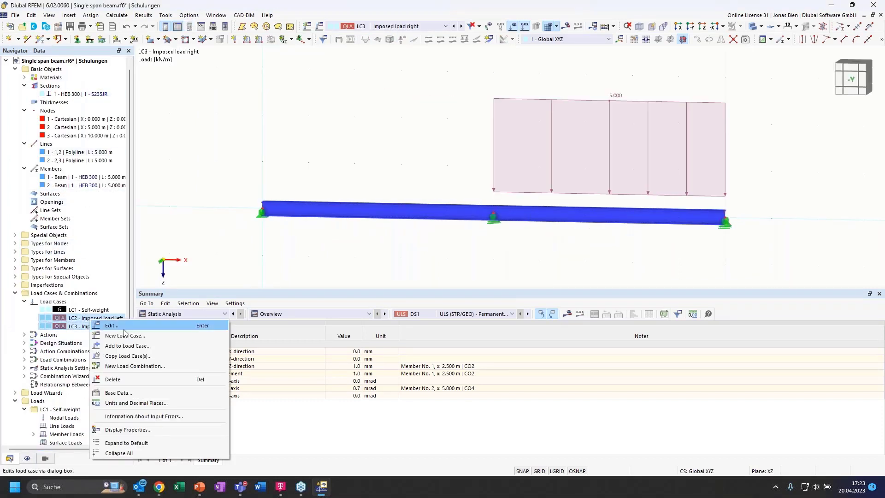
left_click(129, 387)
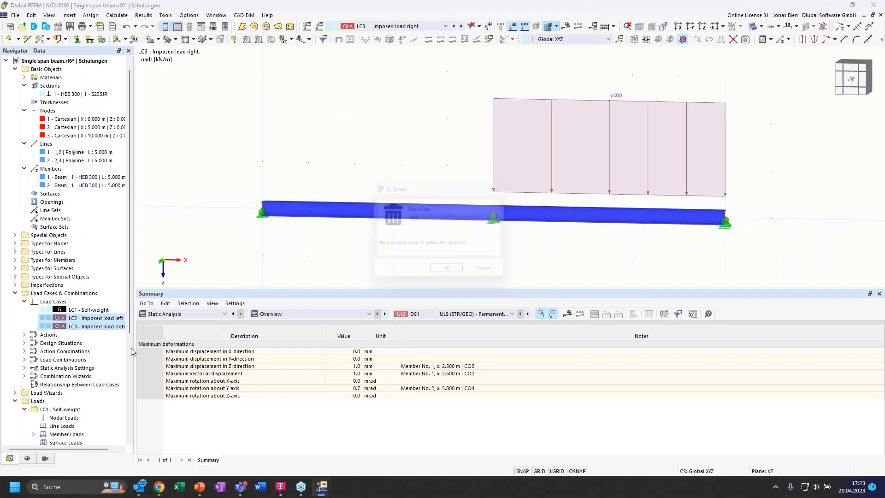
left_click(453, 277)
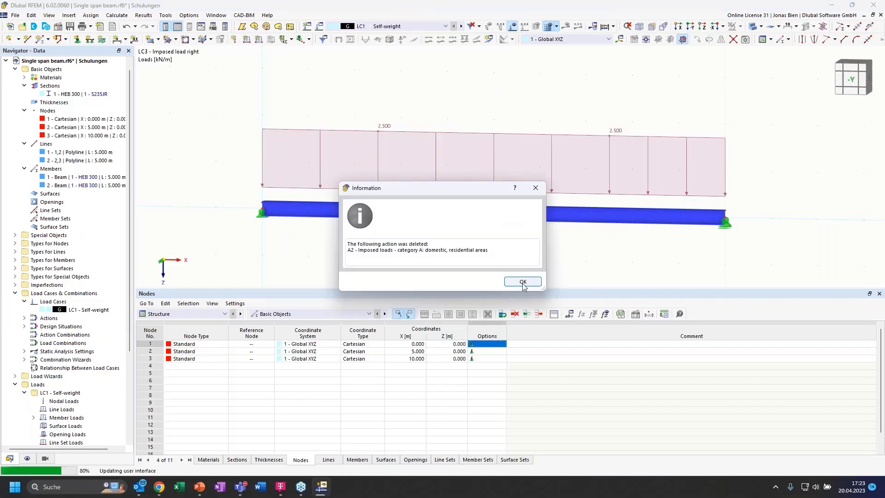
left_click(523, 281)
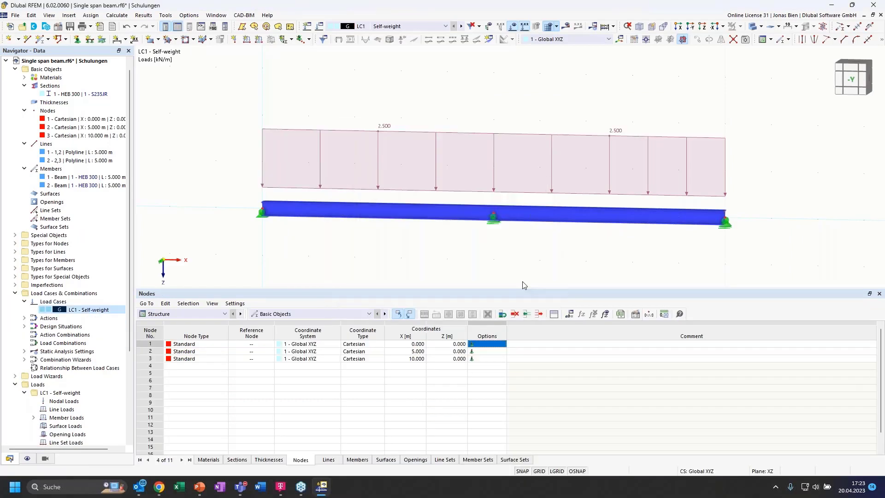
Divide member No. 2, the beam's second span, using 1 intermediate node.
left_click(852, 80)
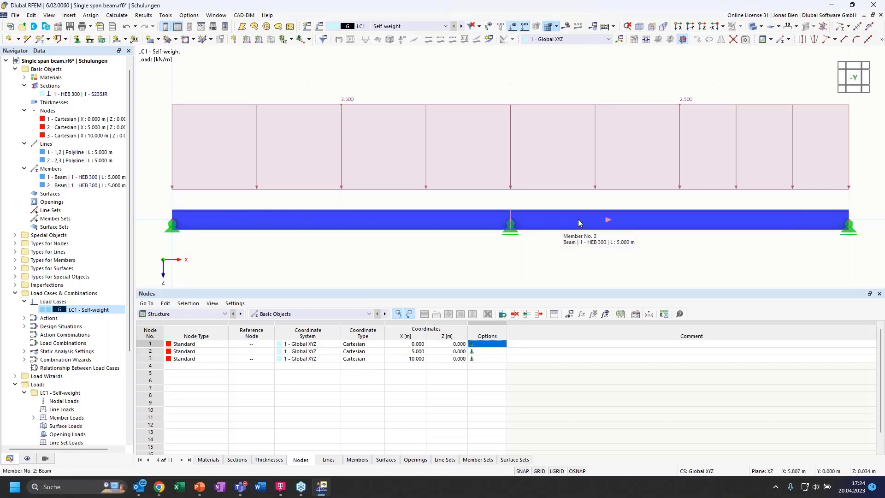
scroll(321, 239, "down", 1)
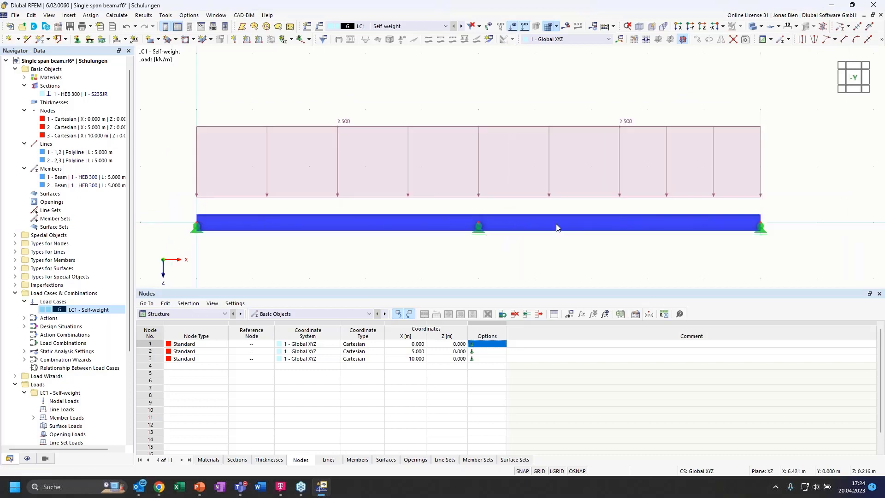
scroll(557, 227, "up", 1)
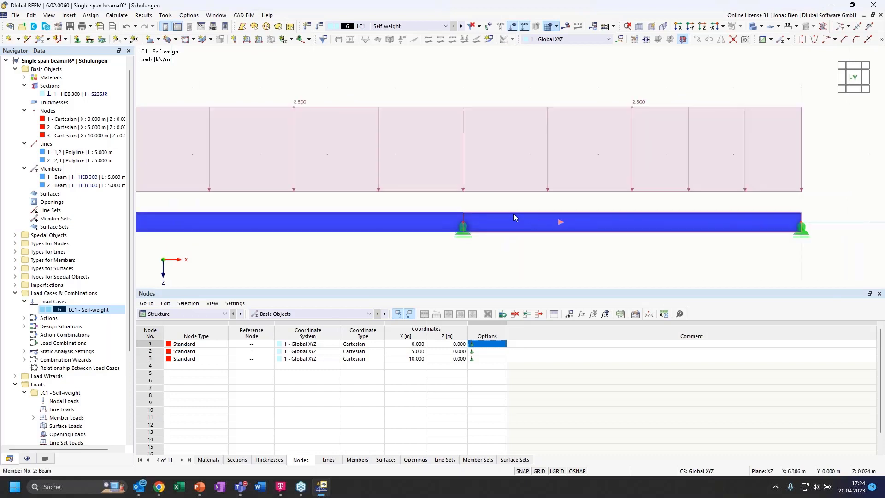
right_click(492, 223)
mouse_move(542, 240)
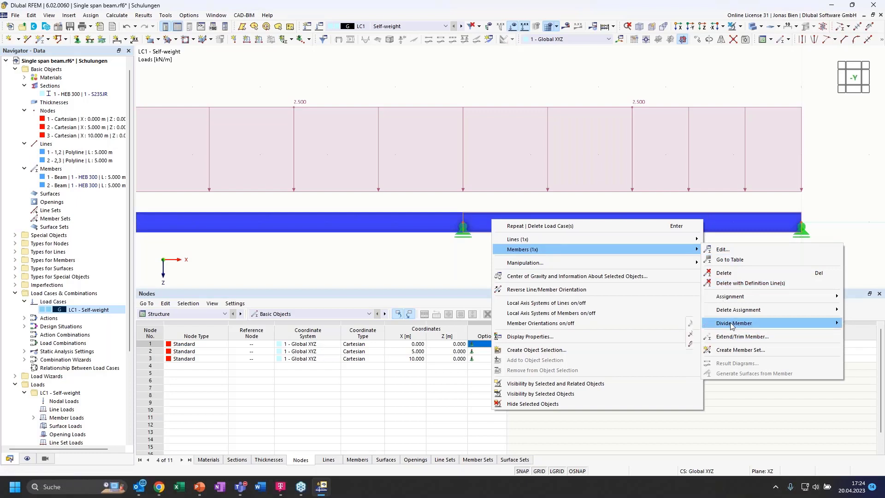
mouse_move(733, 326)
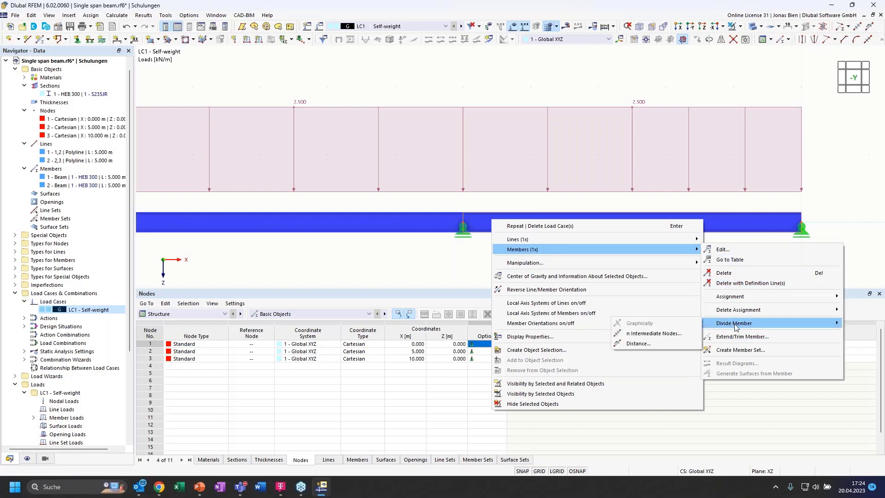
left_click(653, 334)
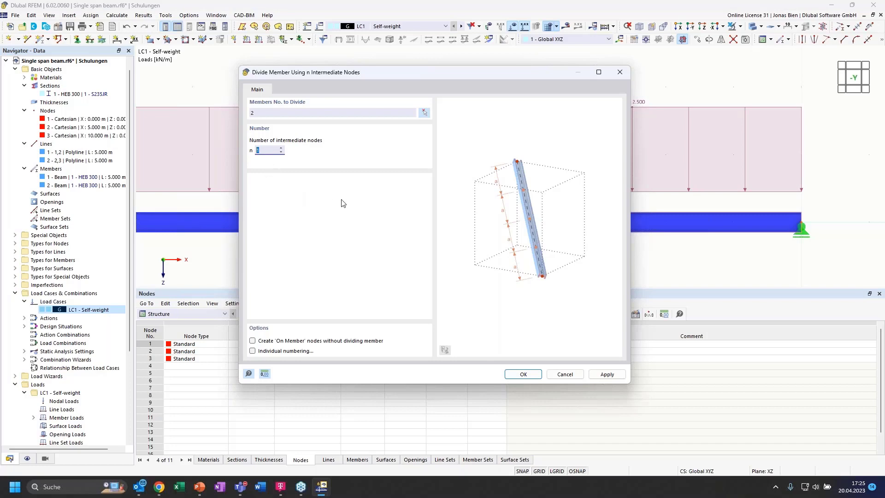
left_click(524, 374)
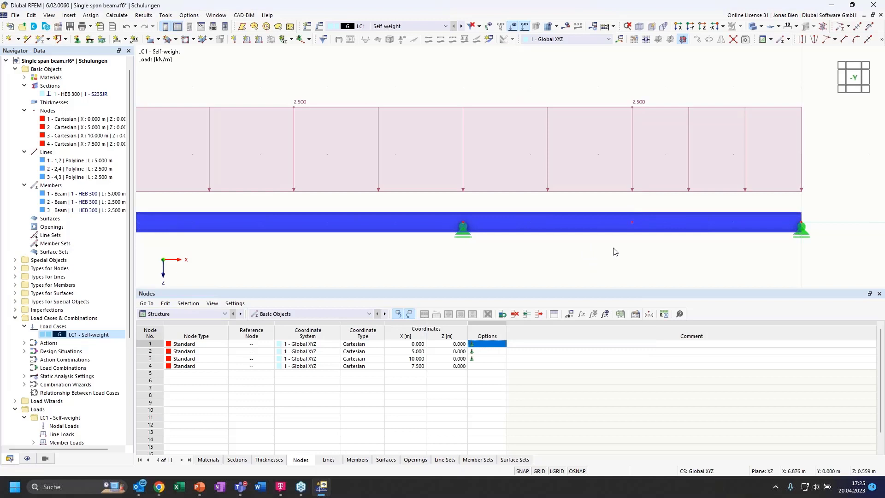
scroll(694, 207, "down", 1)
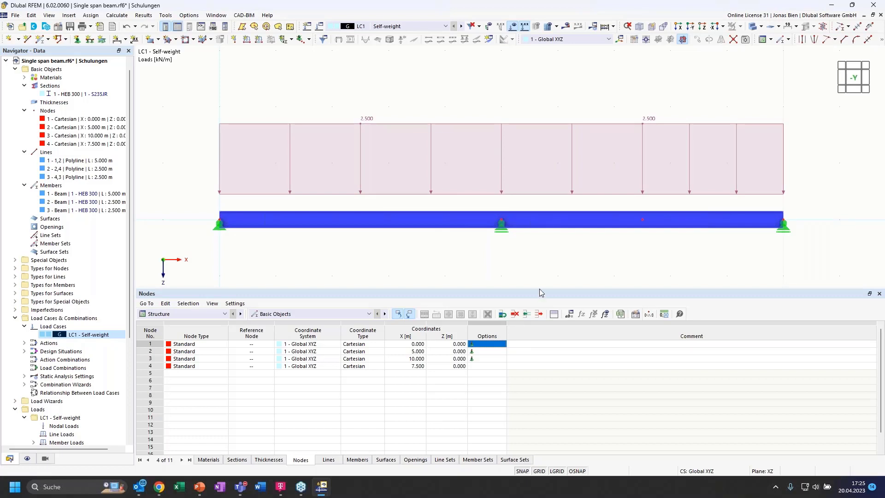
Open the model's global parameters and create a first parameter named L.
left_click_drag(540, 292, 540, 303)
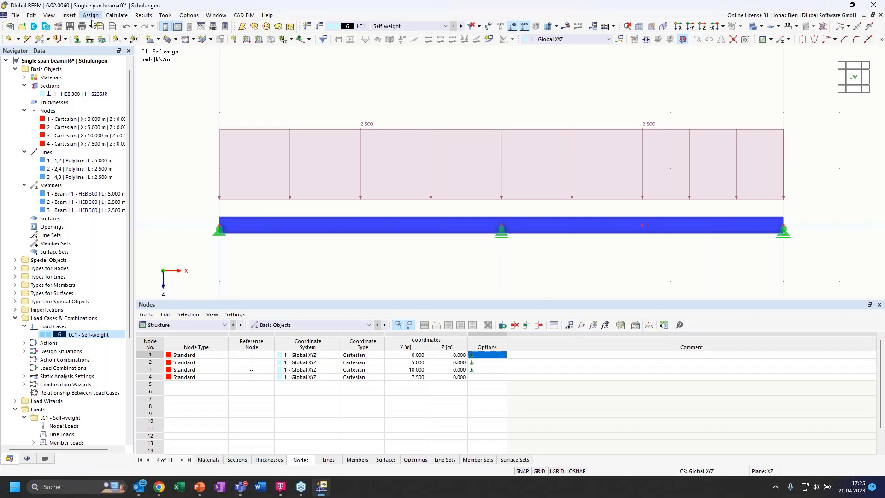
left_click(33, 16)
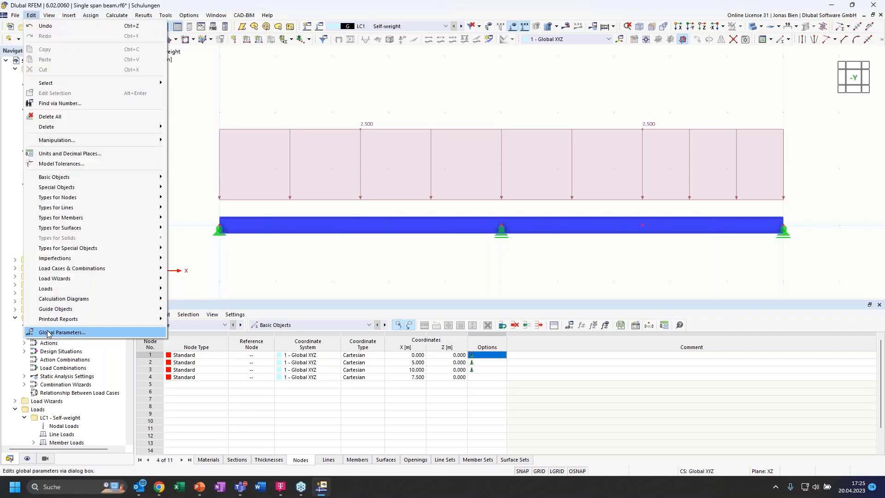
left_click(55, 333)
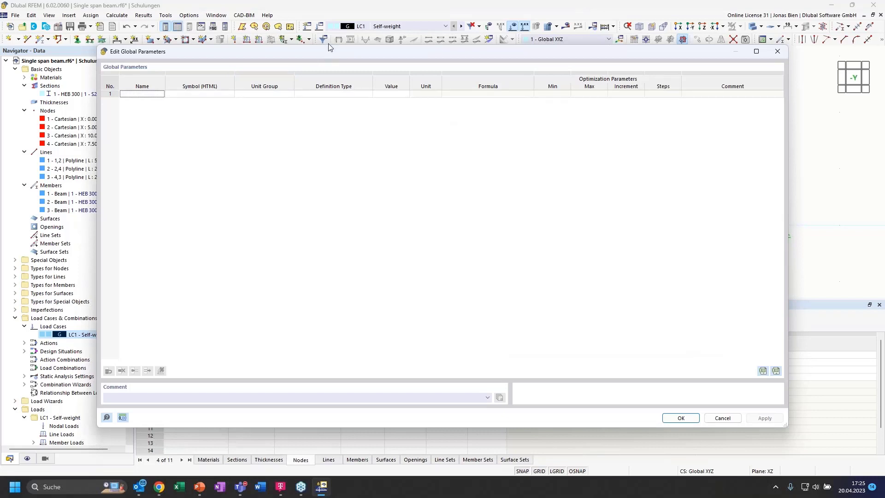
left_click_drag(328, 48, 347, 54)
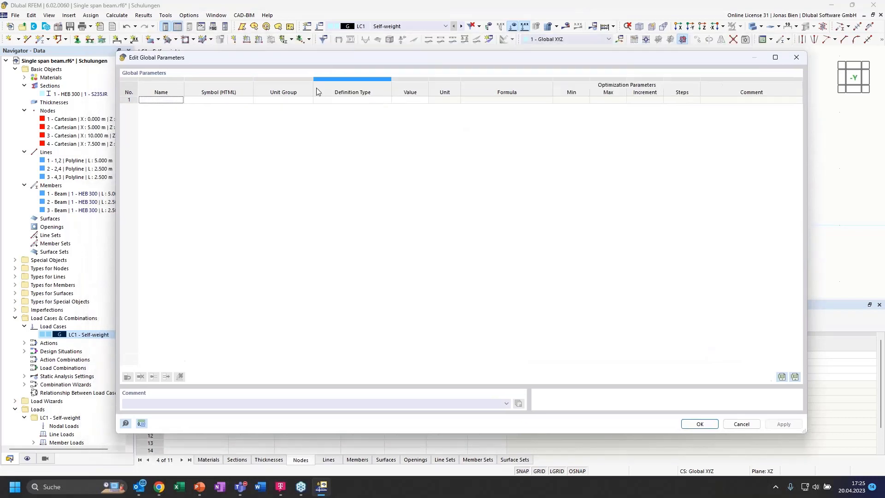
left_click(158, 101)
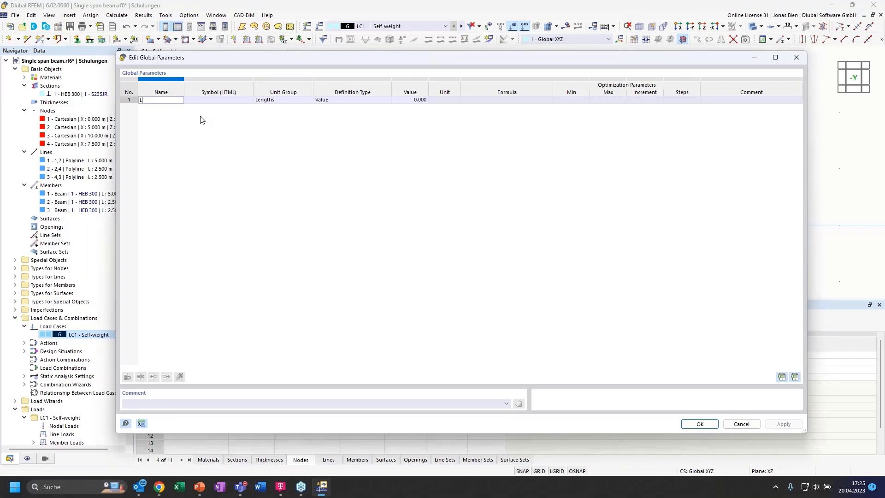
type("Length")
key("Return")
left_click(159, 101)
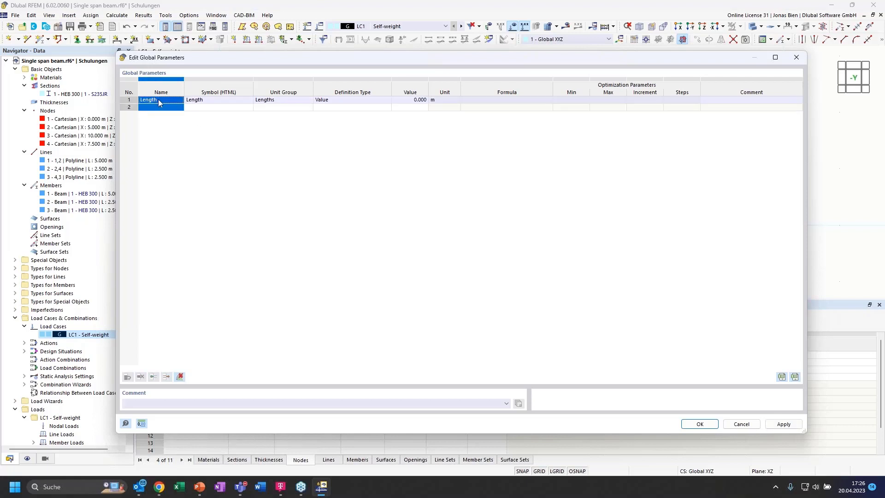
double_click(155, 100)
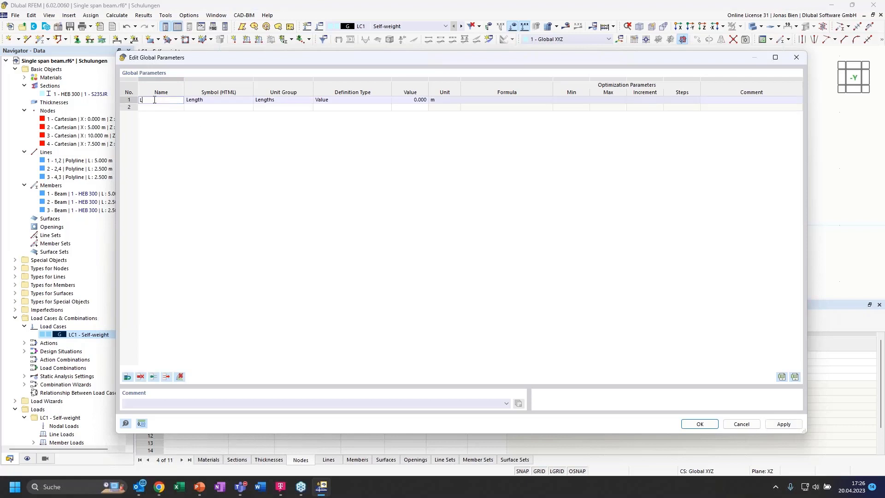
type("L")
key("Return")
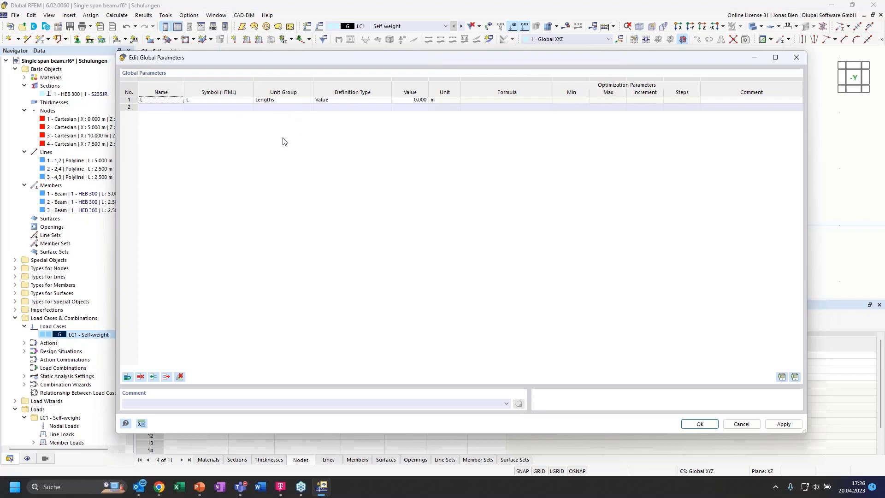
Keep the Lengths unit group for parameter L and set its value to 5 m.
left_click(163, 101)
left_click(279, 102)
left_click(308, 100)
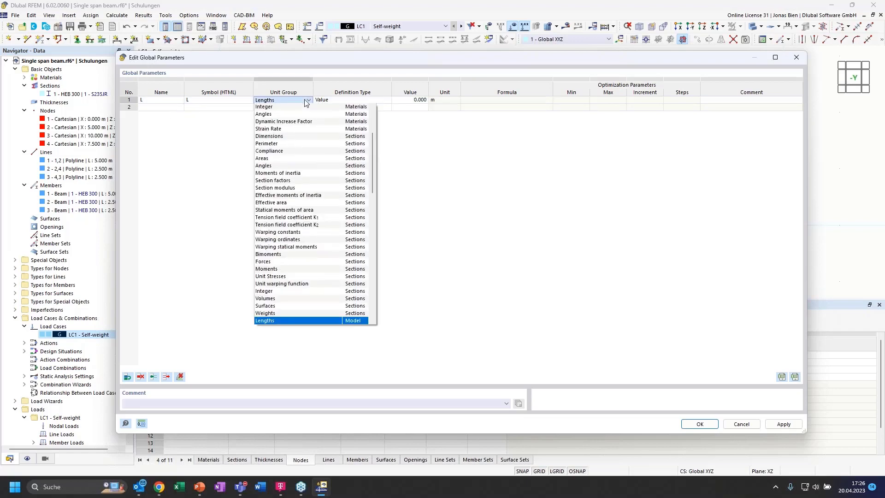
left_click(306, 102)
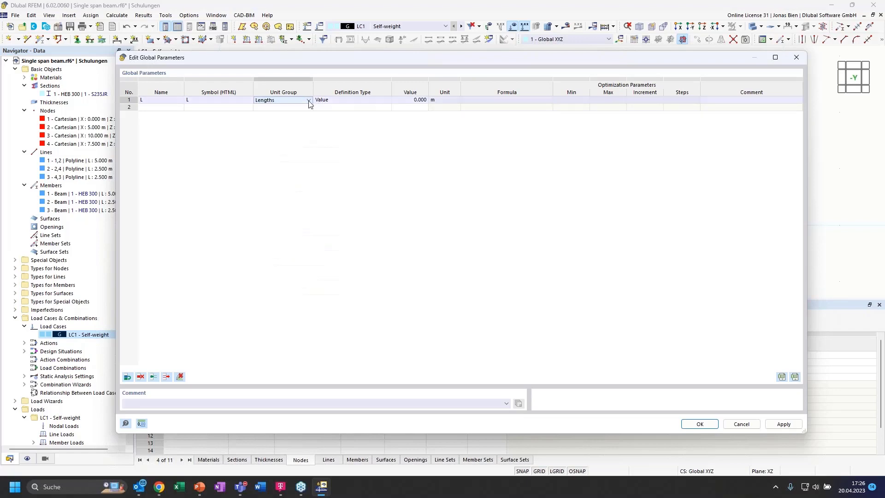
left_click(450, 101)
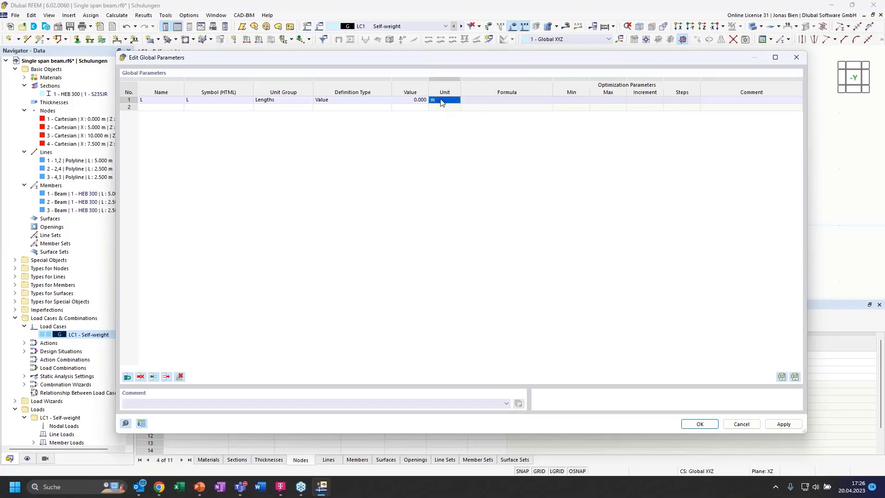
double_click(409, 100)
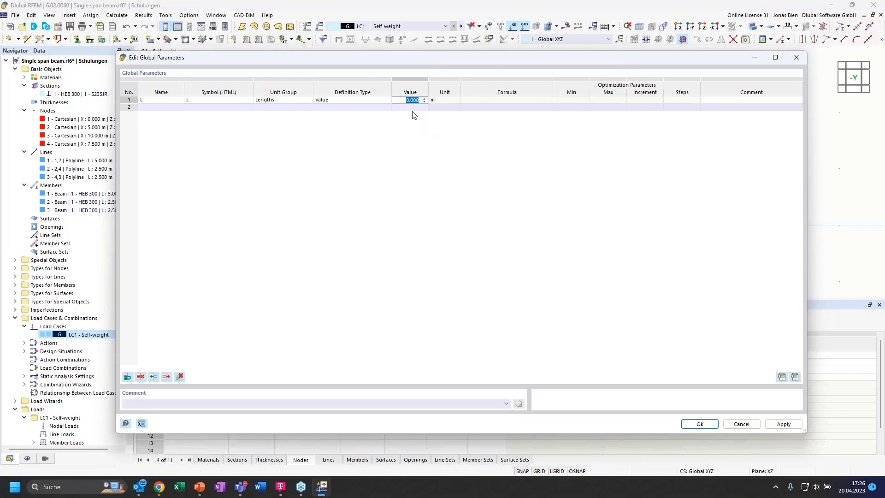
type("5")
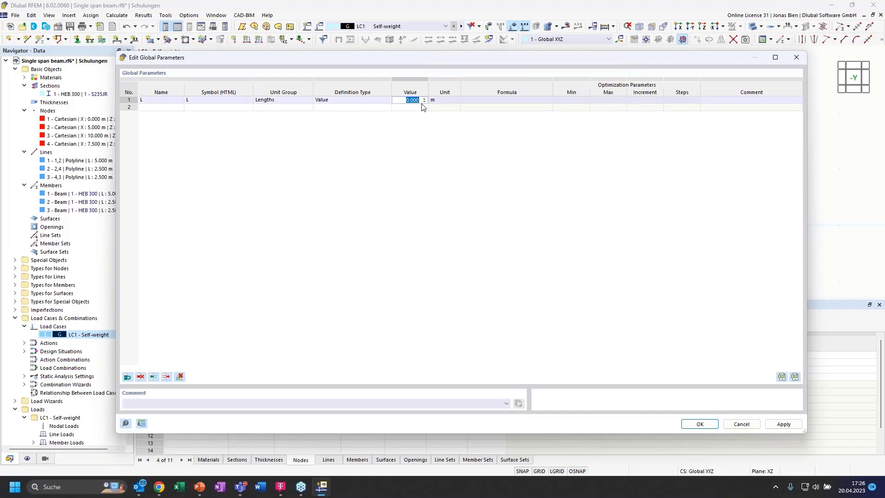
key("Return")
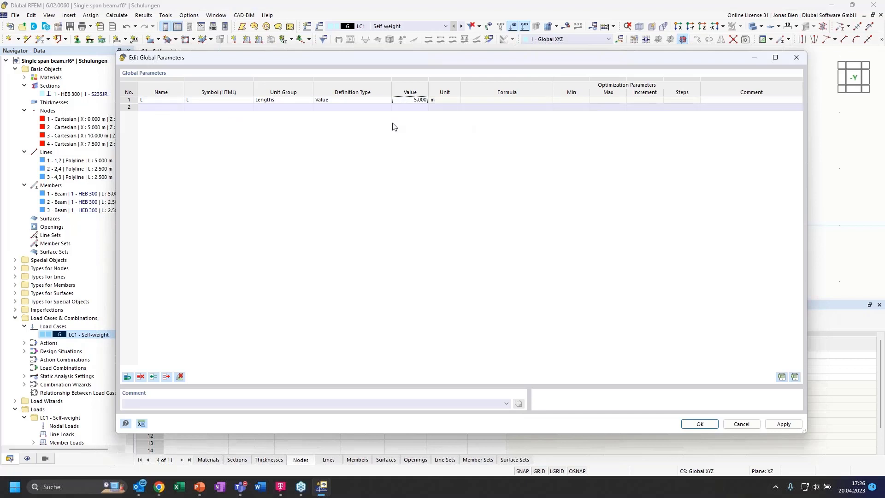
Add a second global parameter e with unit group Factors and value 0.1716, and save the parameters.
left_click(166, 108)
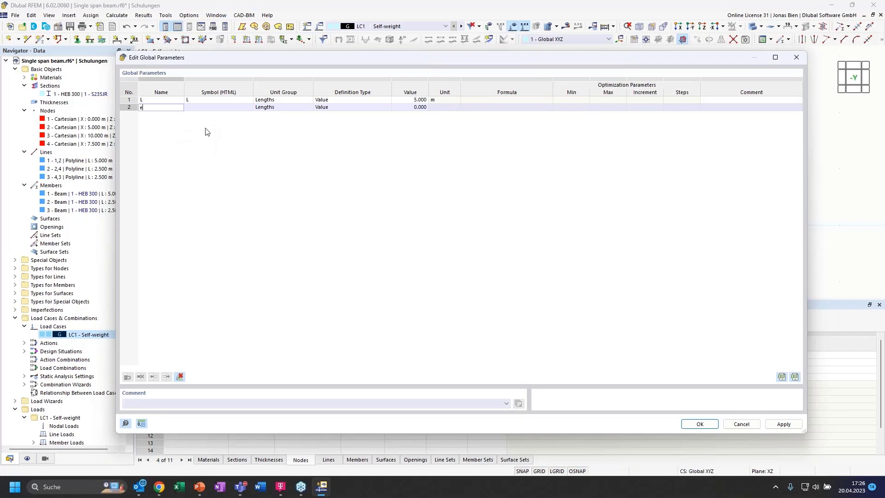
key("Return")
left_click(275, 108)
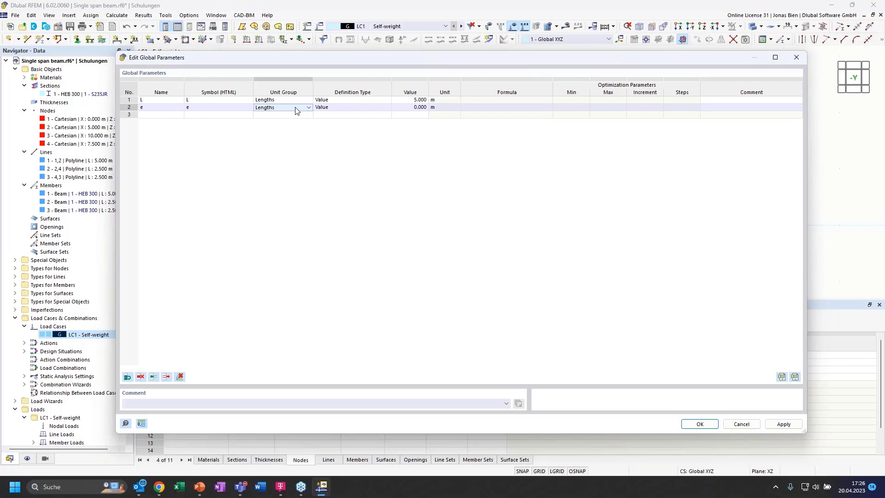
left_click(304, 108)
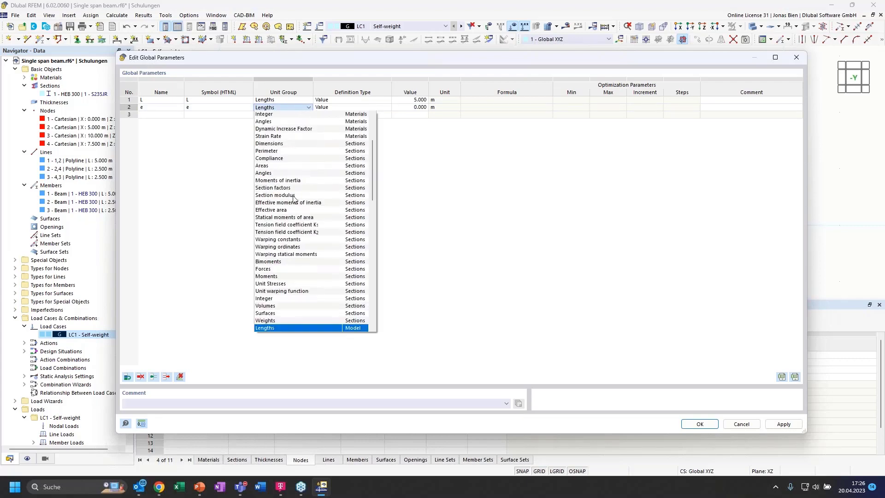
scroll(295, 167, "up", 4)
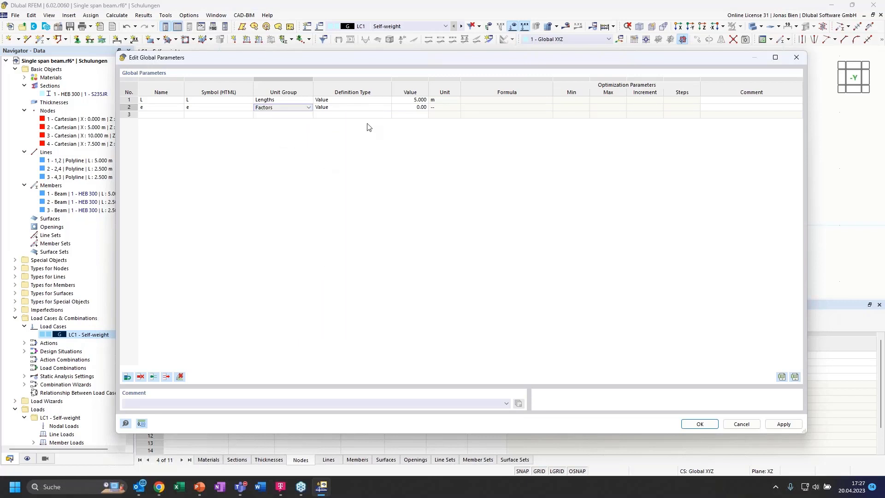
left_click(414, 107)
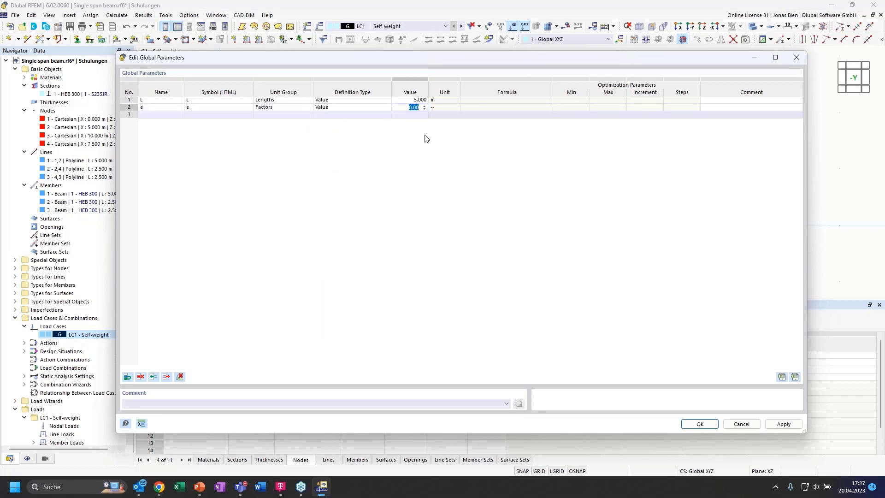
type("0.1716")
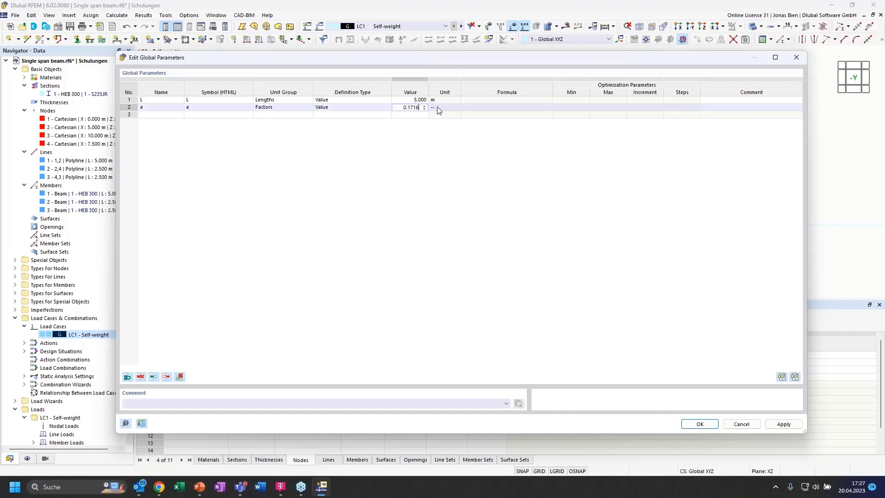
key("Return")
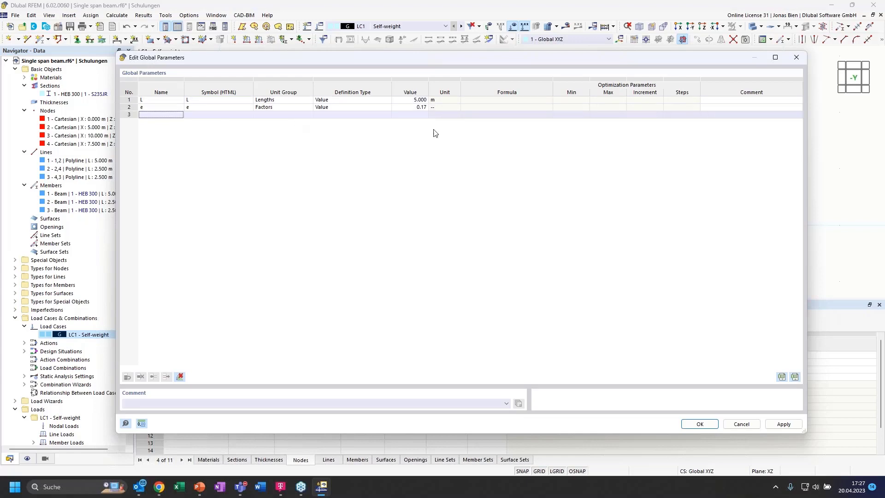
left_click(698, 423)
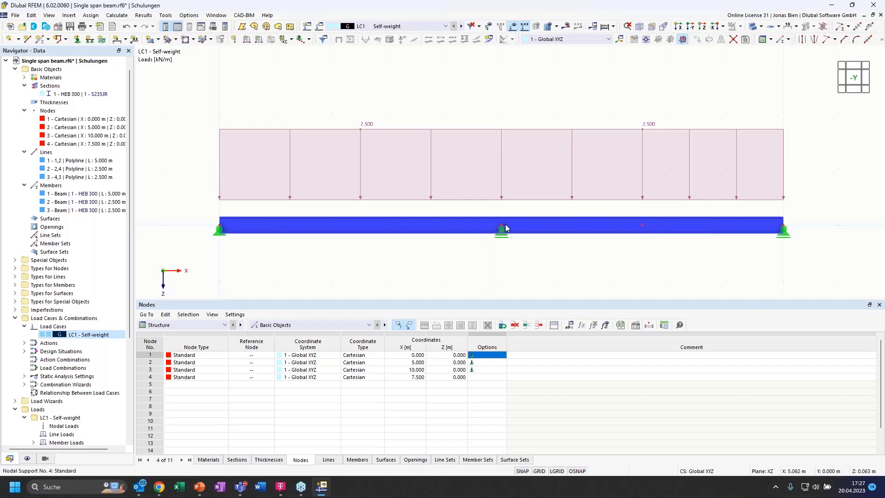
Try moving the middle support node to X 4 m and Z 1 m in the model view, and undo the move.
scroll(522, 200, "down", 2)
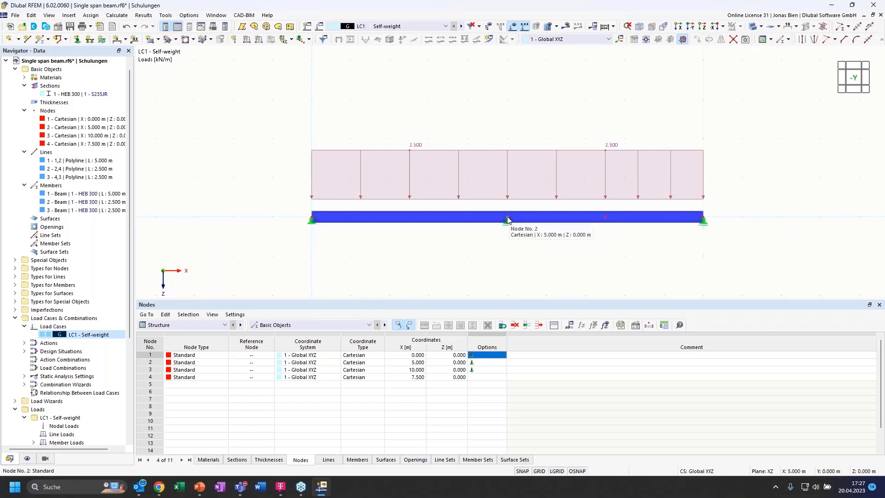
left_click_drag(508, 219, 468, 259)
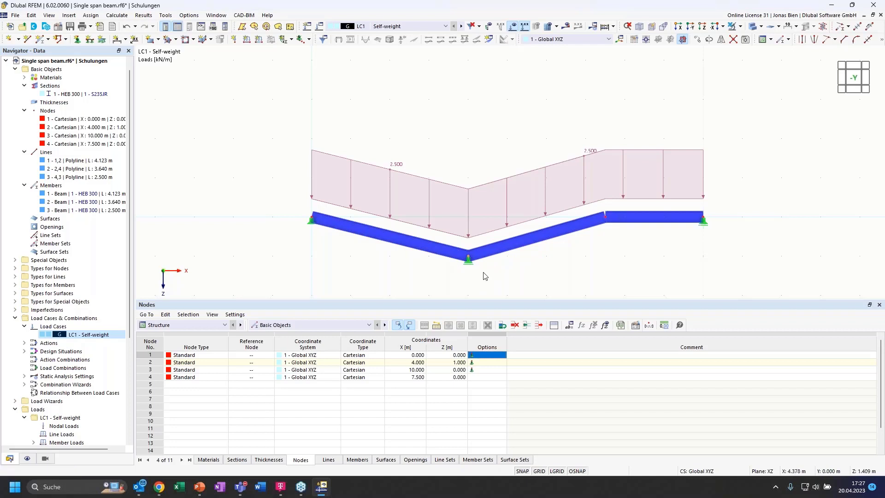
key("ctrl+z")
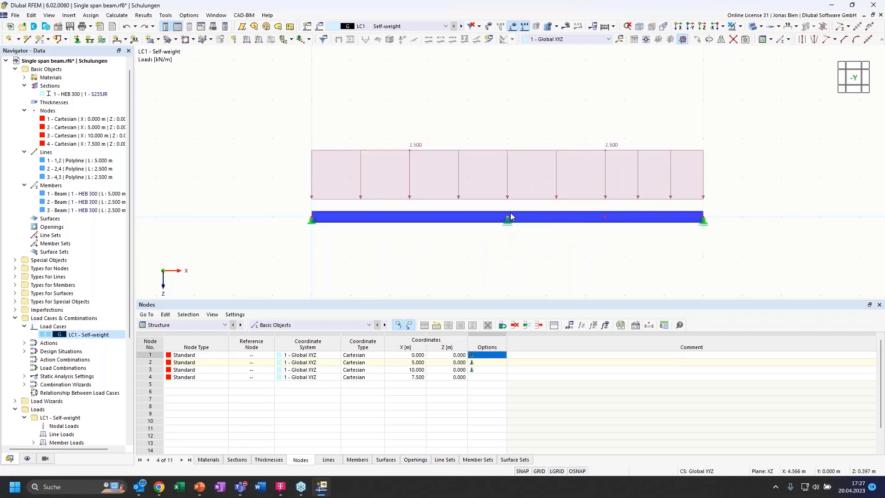
Define the X coordinate of the middle support node by the formula L, using the global parameter.
double_click(520, 241)
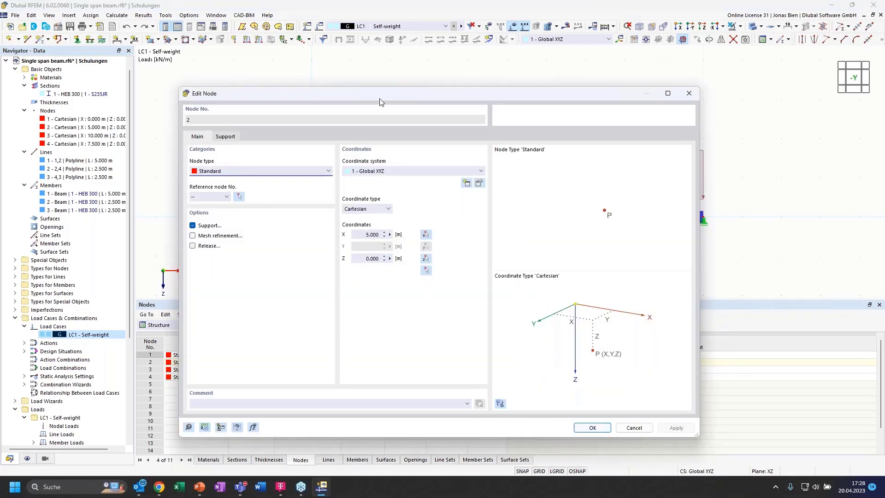
left_click_drag(384, 90, 388, 73)
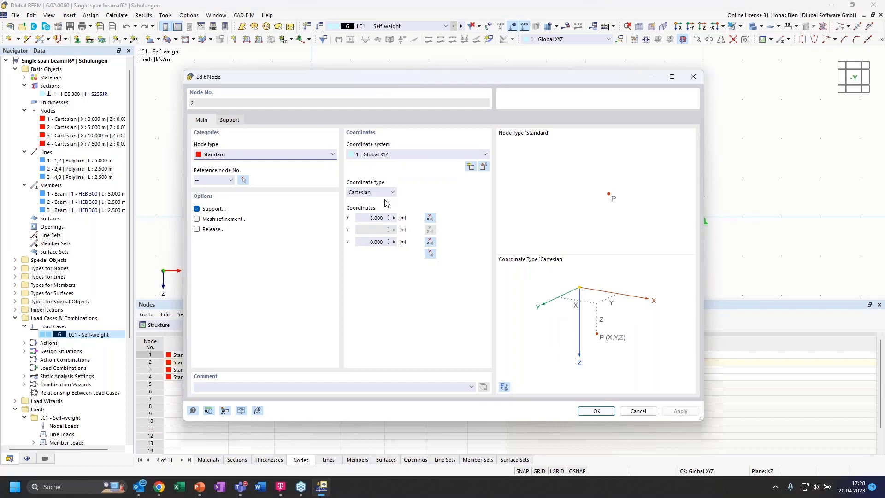
left_click(369, 218)
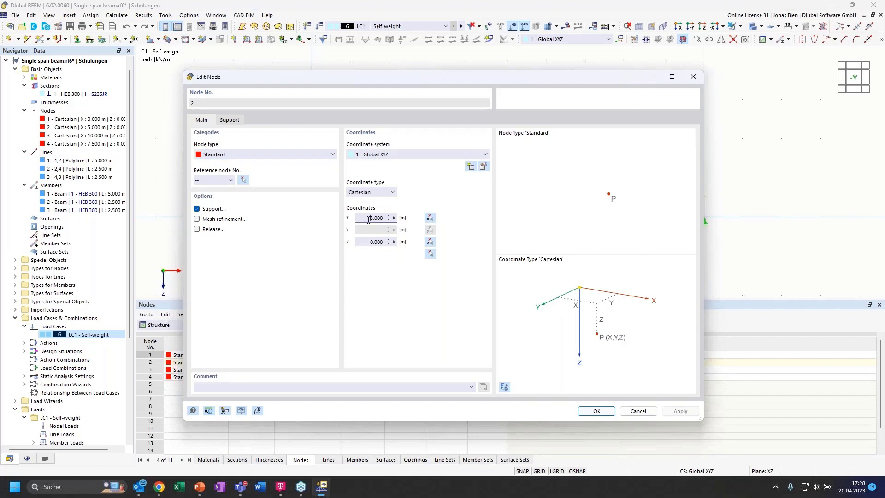
left_click(395, 219)
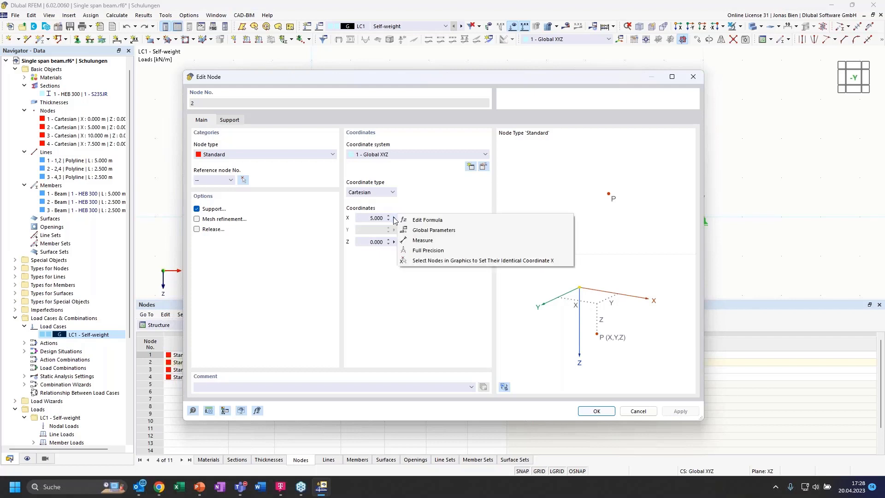
left_click(433, 220)
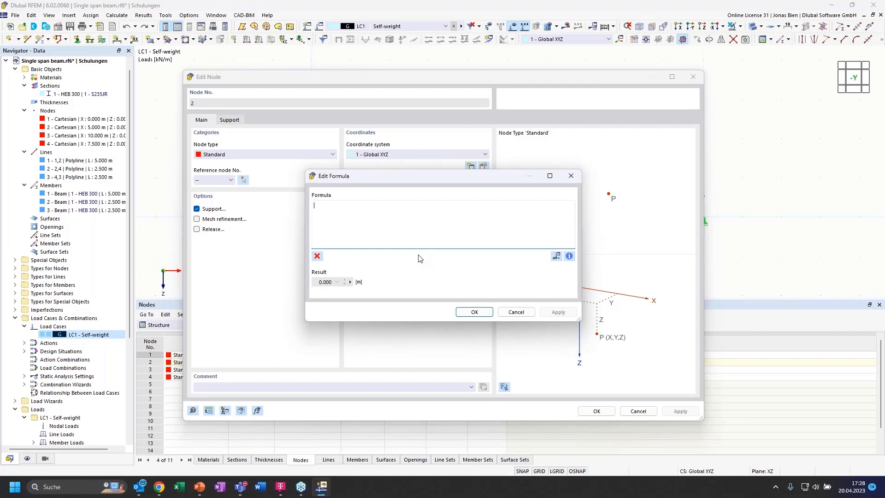
type("L")
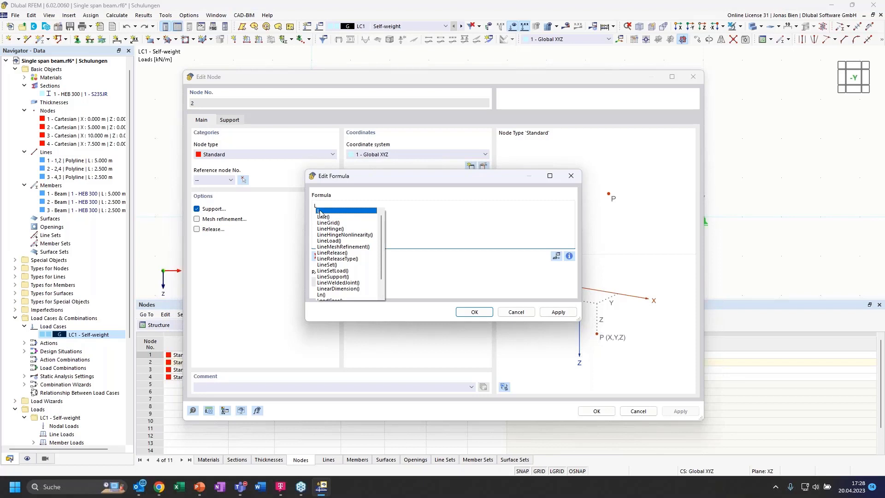
left_click(315, 228)
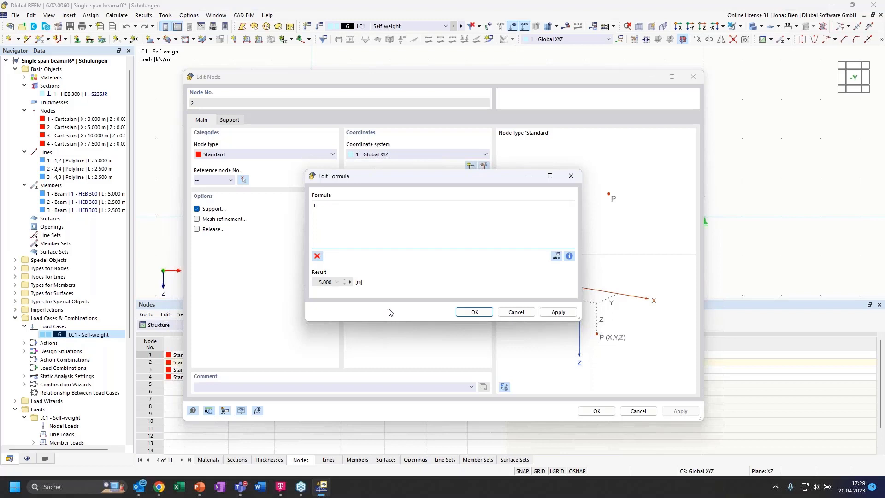
left_click(468, 314)
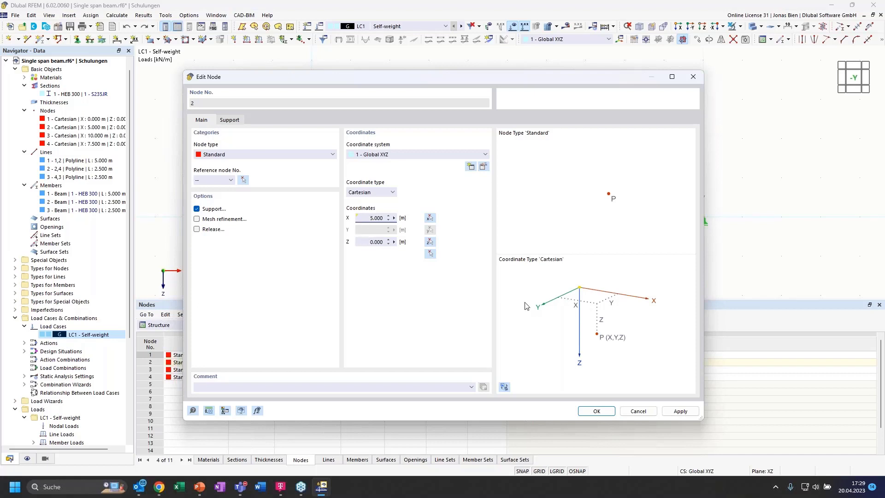
left_click(596, 412)
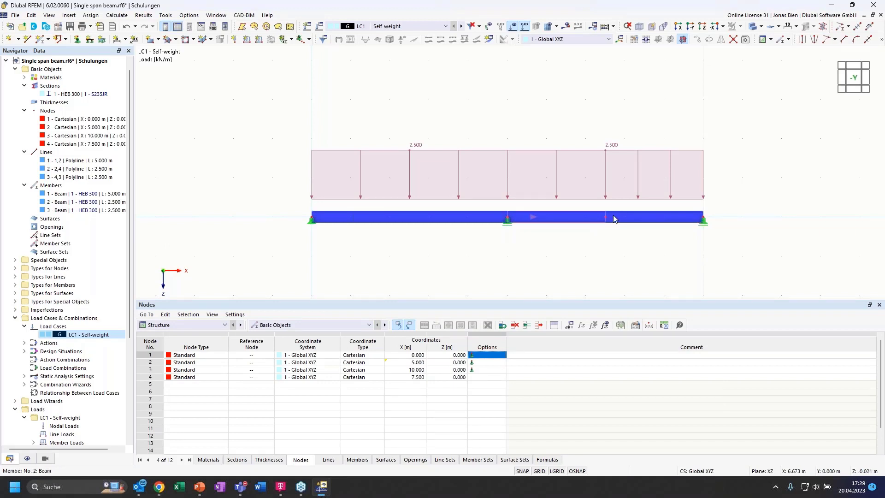
Define the X coordinate of the beam's end support node 3 by the formula 2*L.
double_click(702, 219)
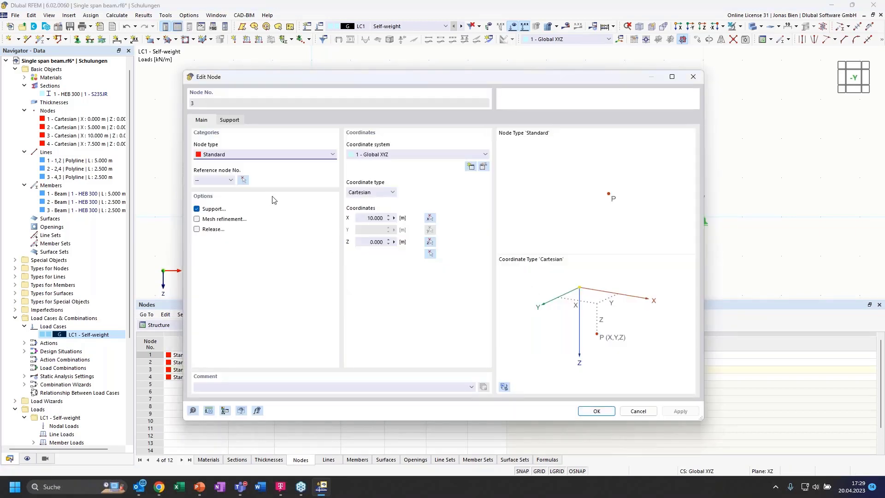
left_click(395, 218)
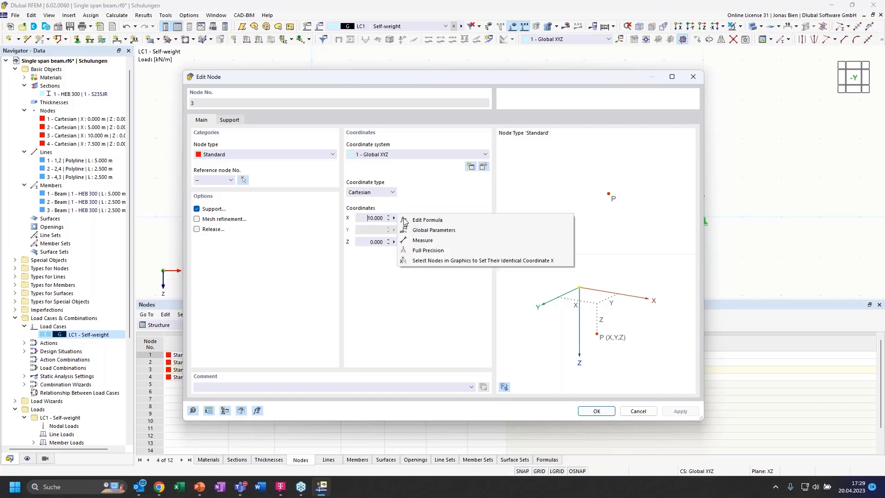
left_click(421, 221)
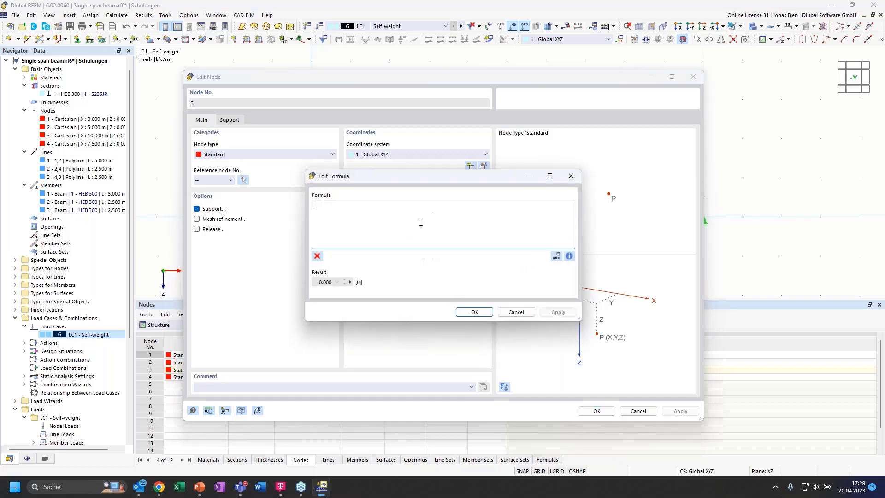
type("2*L")
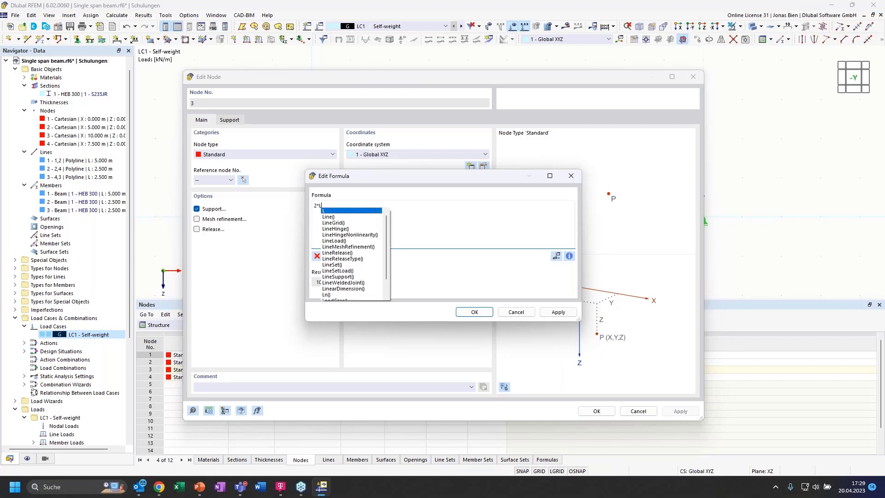
left_click(401, 247)
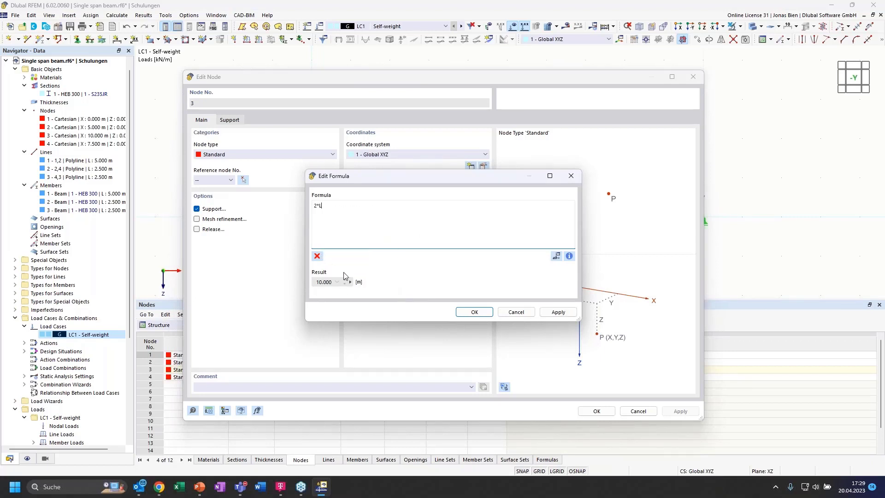
left_click(474, 313)
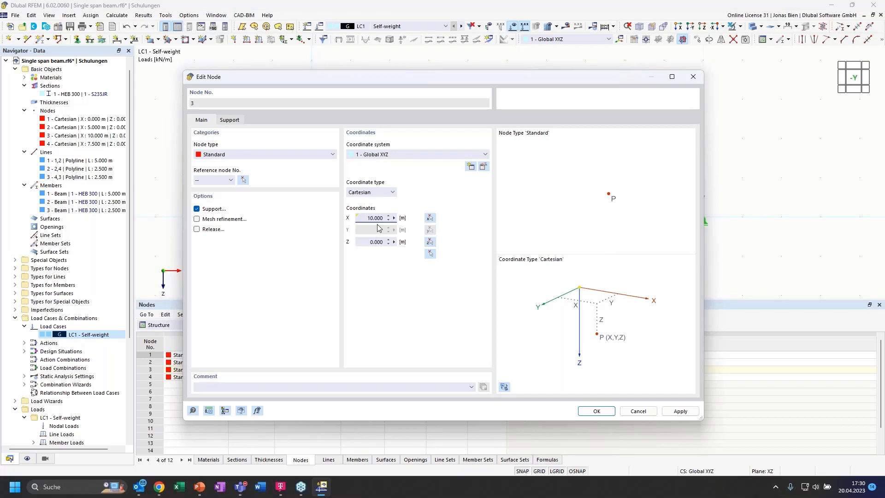
left_click(597, 411)
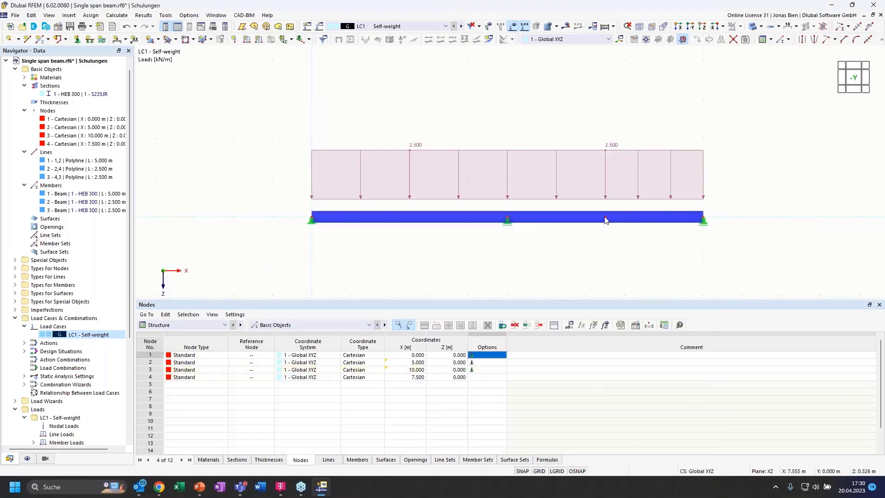
Define the X coordinate of the unsupported intermediate node 4 in the second span by the formula (1+e)*L.
mouse_move(606, 219)
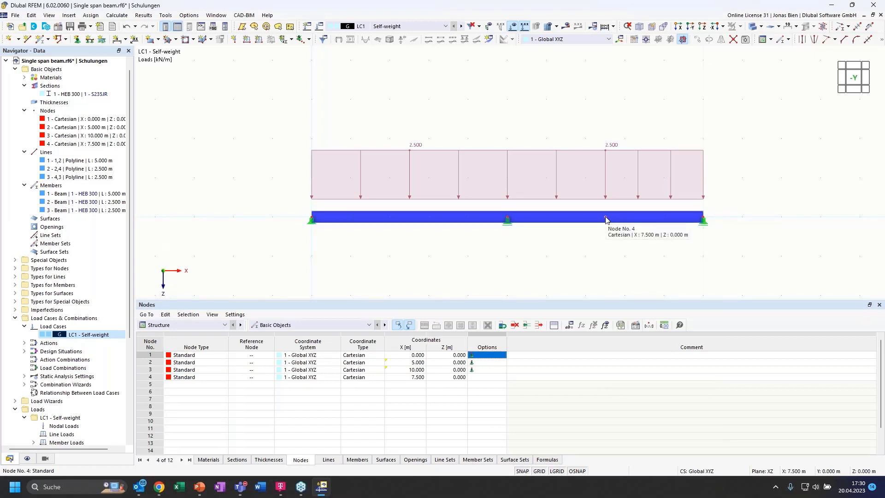
double_click(606, 219)
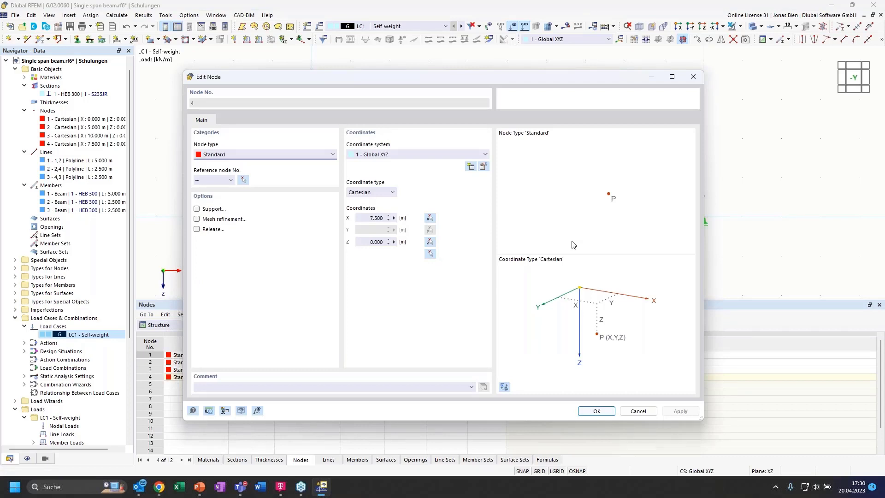
left_click(395, 219)
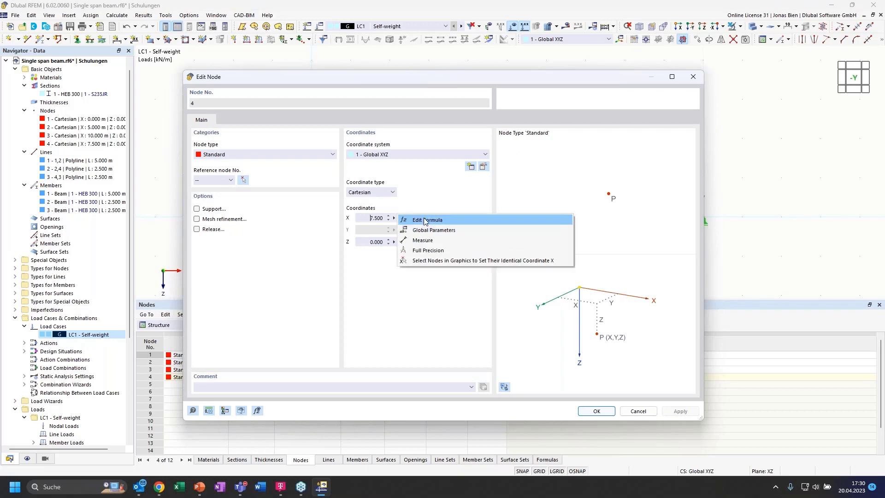
key("Escape")
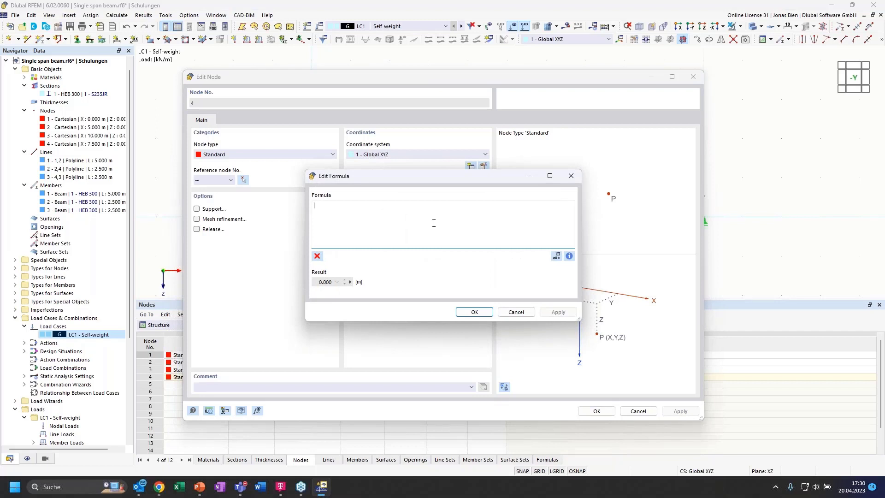
type("(1+e")
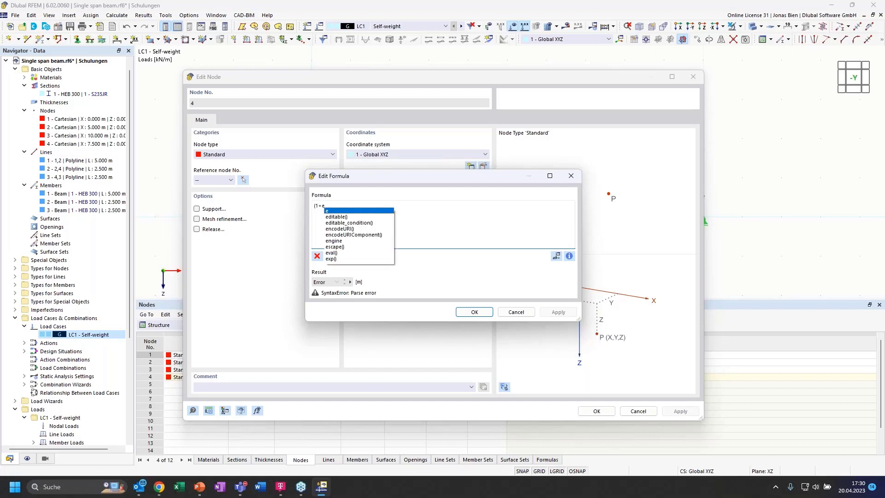
type(")")
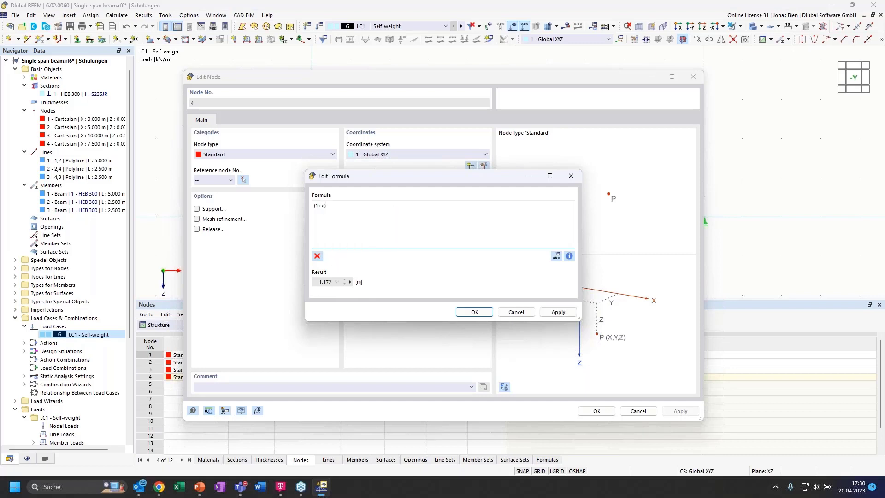
type("*L")
left_click(479, 312)
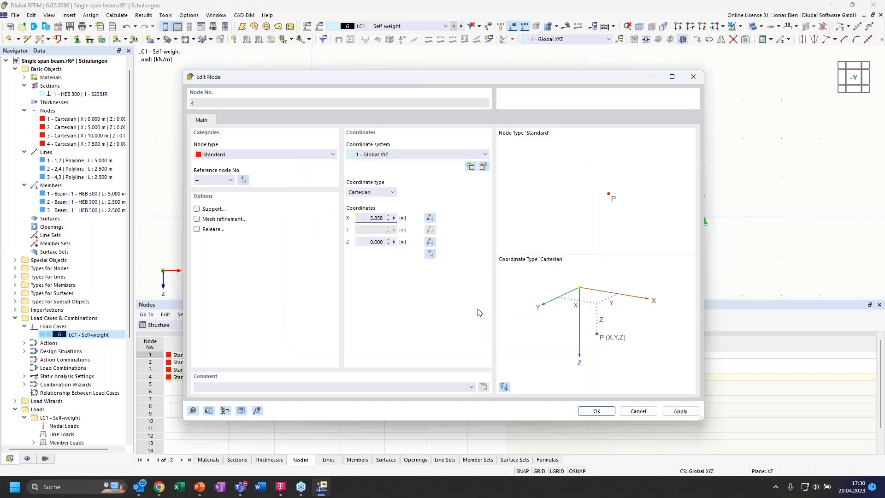
left_click(594, 410)
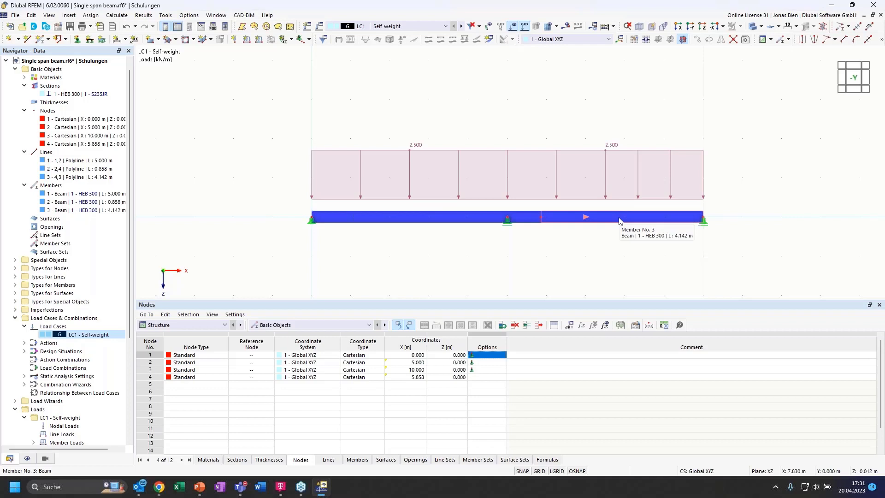
Activate hinges on member 3 and assign a new member hinge at its start i, in local xyz, releasing rotation φy.
double_click(549, 220)
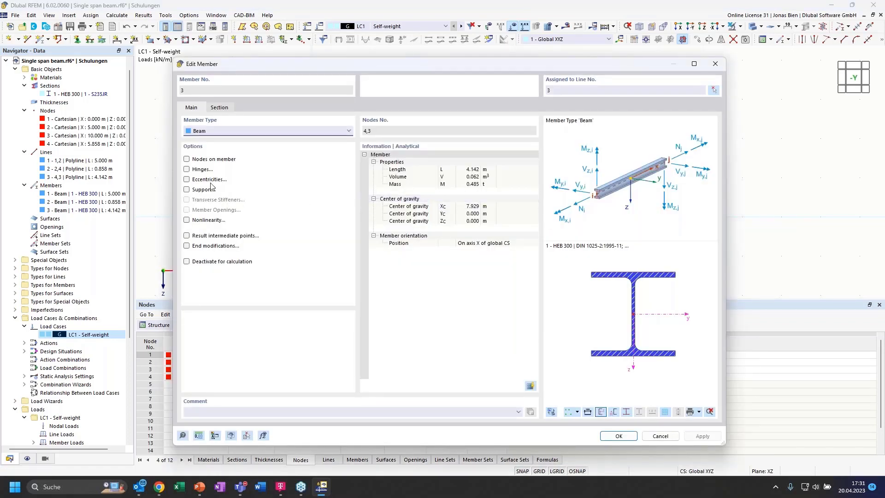
left_click(186, 170)
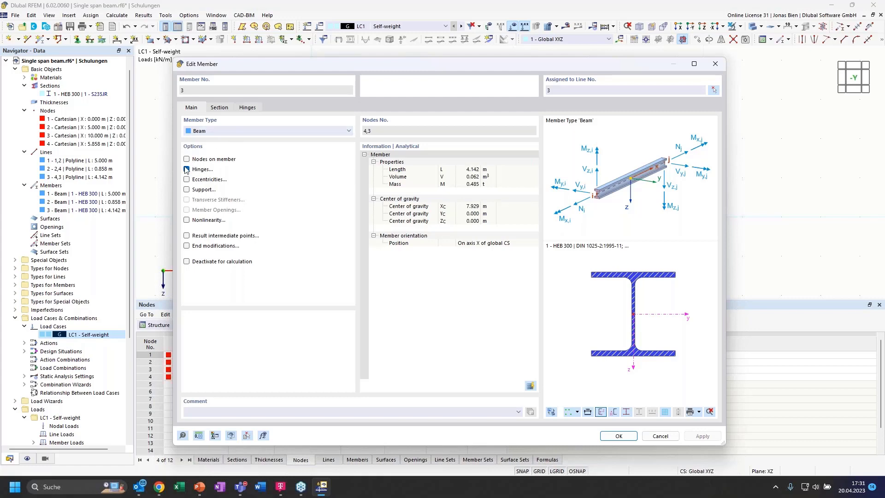
left_click(247, 108)
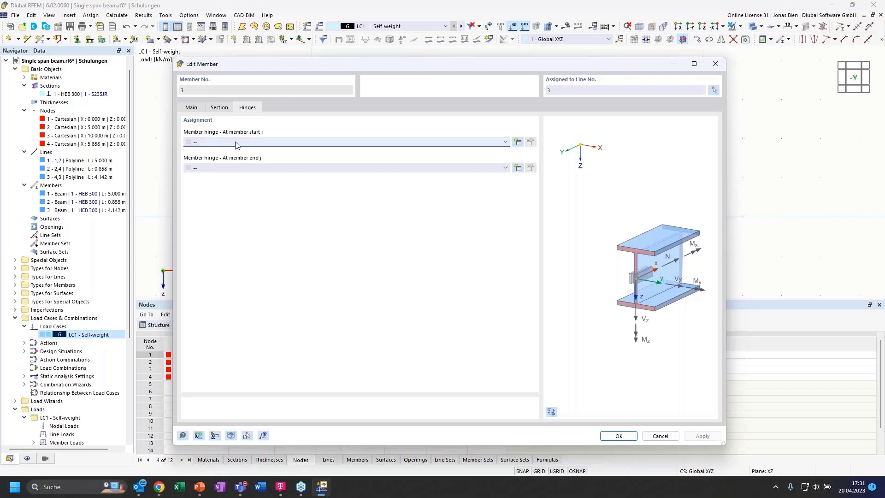
left_click(478, 143)
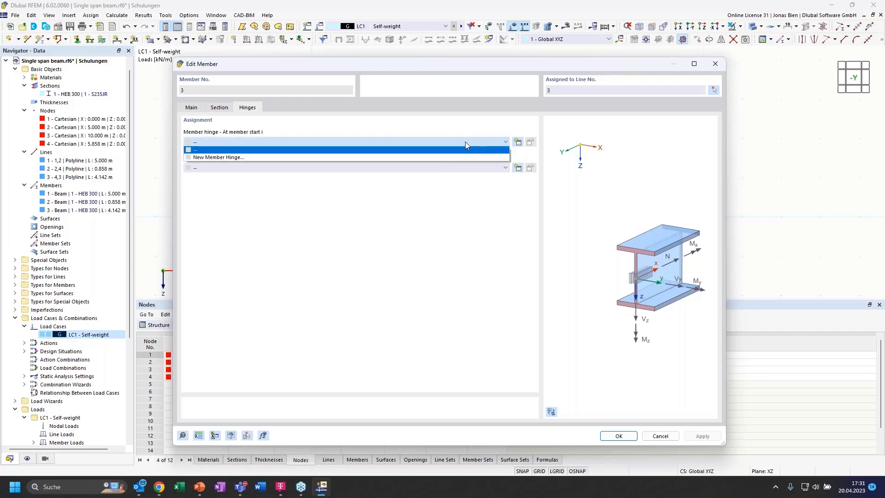
left_click(225, 158)
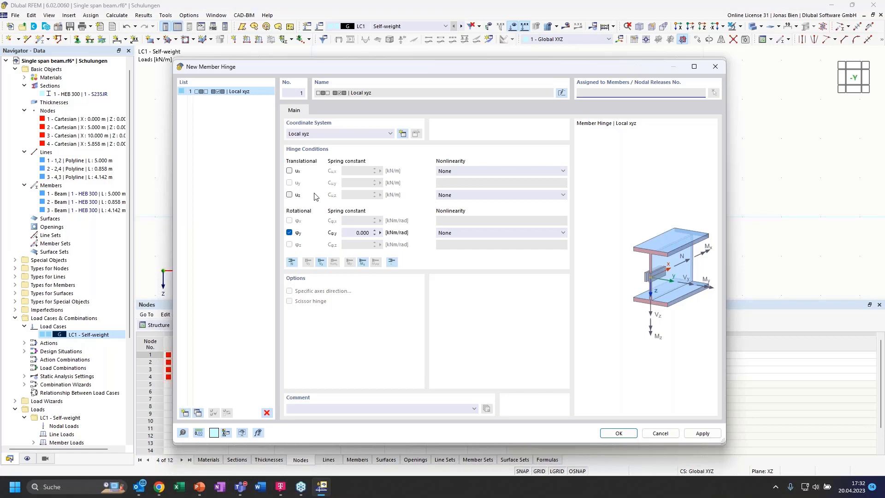
left_click(616, 437)
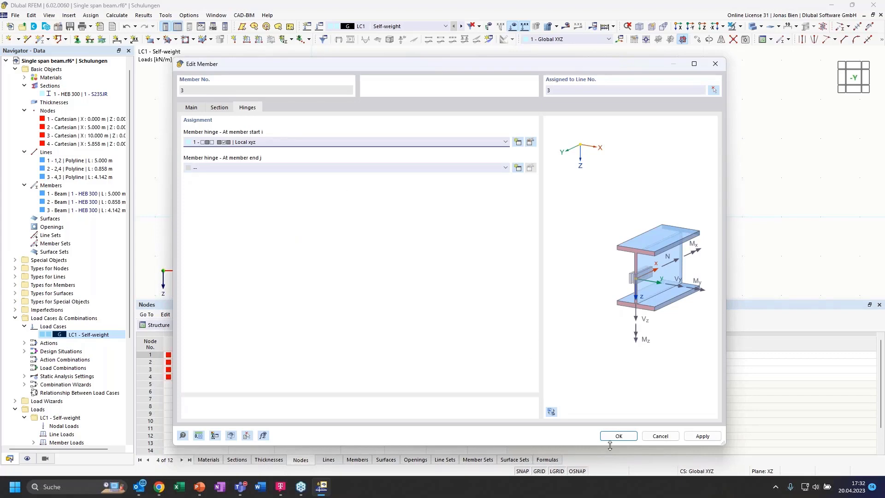
left_click(616, 436)
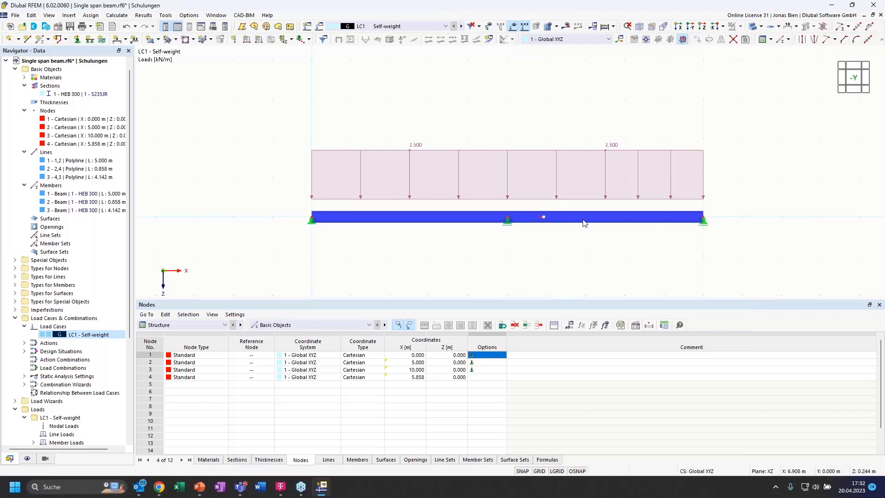
Add a linear dimension in the second plane from the beam's start node to the middle support, with a line offset of -1 m.
scroll(545, 220, "up", 3)
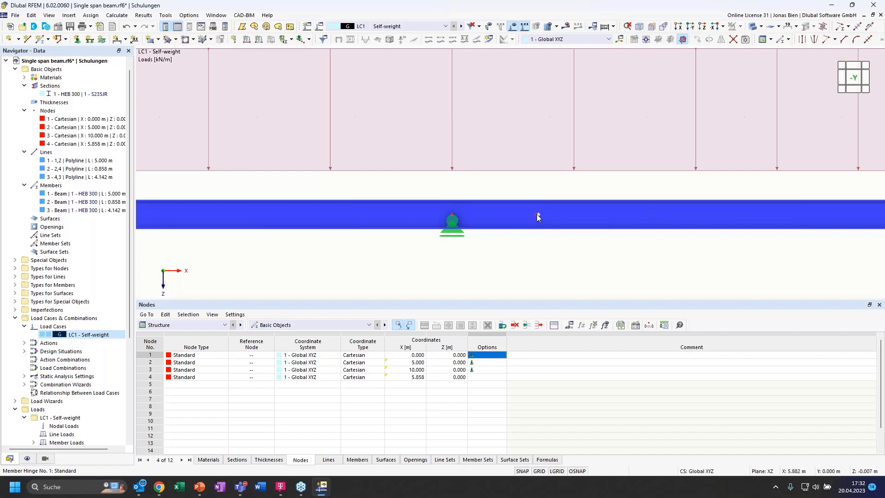
scroll(554, 274, "down", 1)
scroll(554, 274, "down", 1)
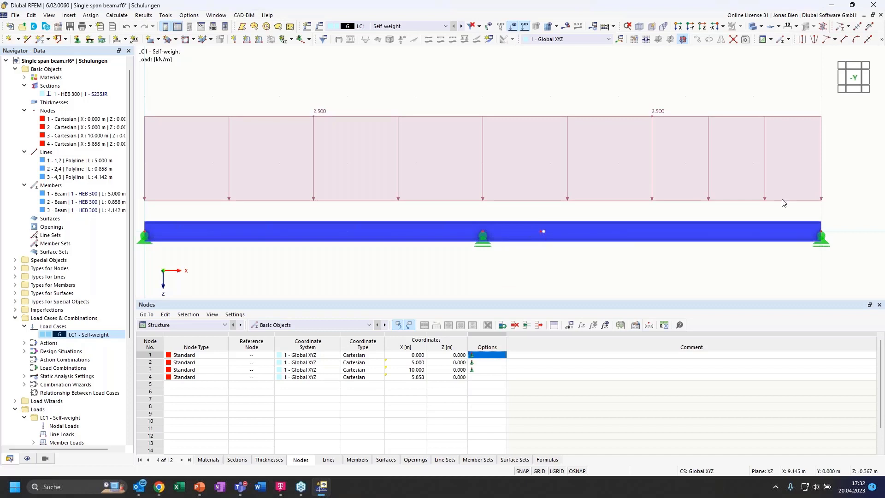
scroll(782, 199, "down", 1)
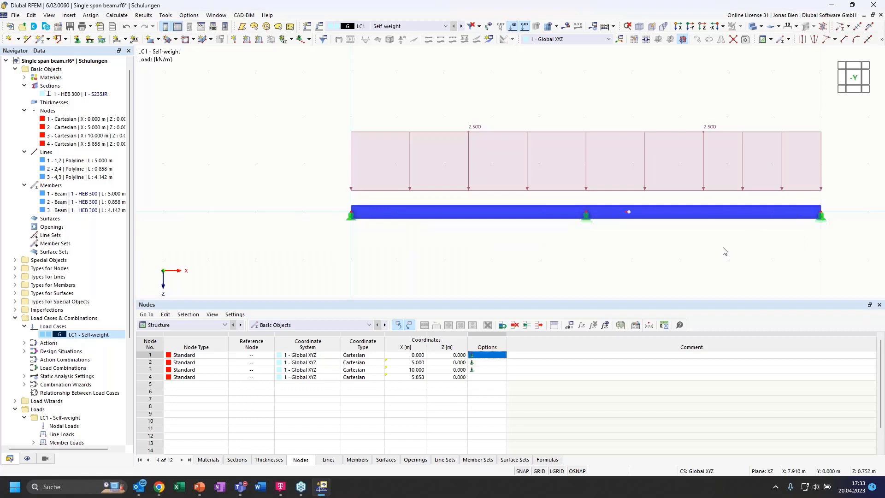
left_click(123, 40)
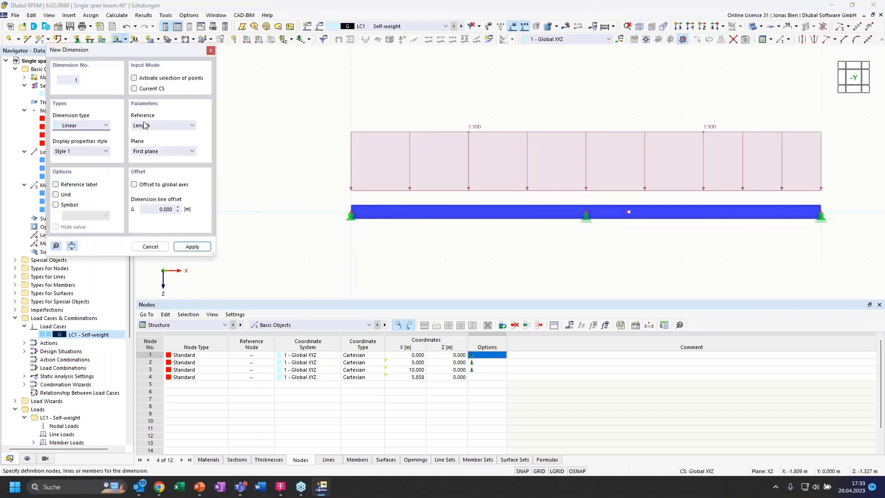
left_click(161, 152)
left_click(156, 167)
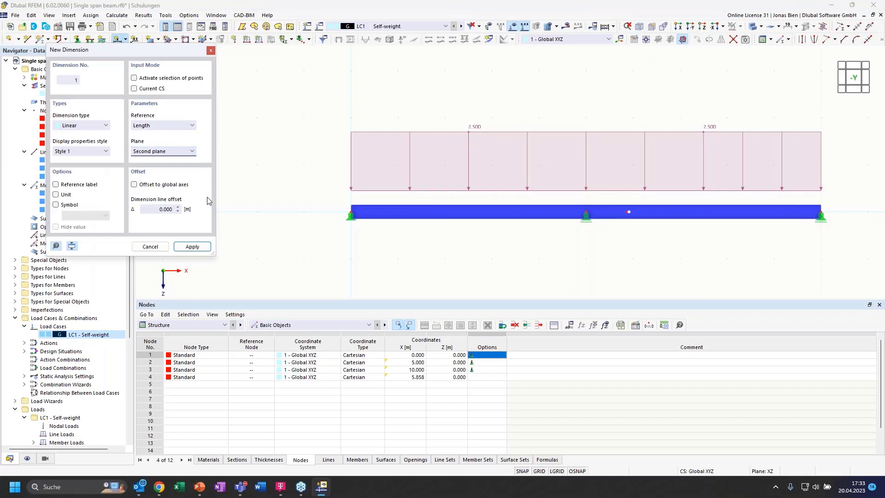
left_click(585, 212)
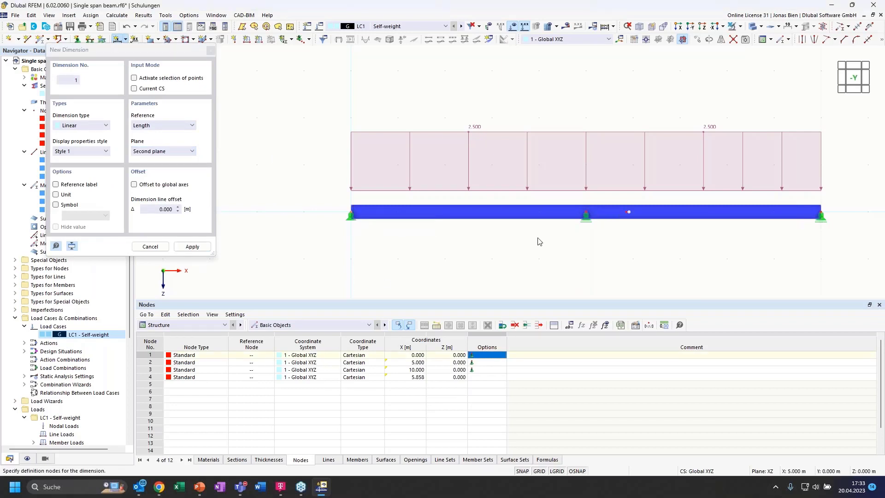
left_click(157, 209)
type("-1")
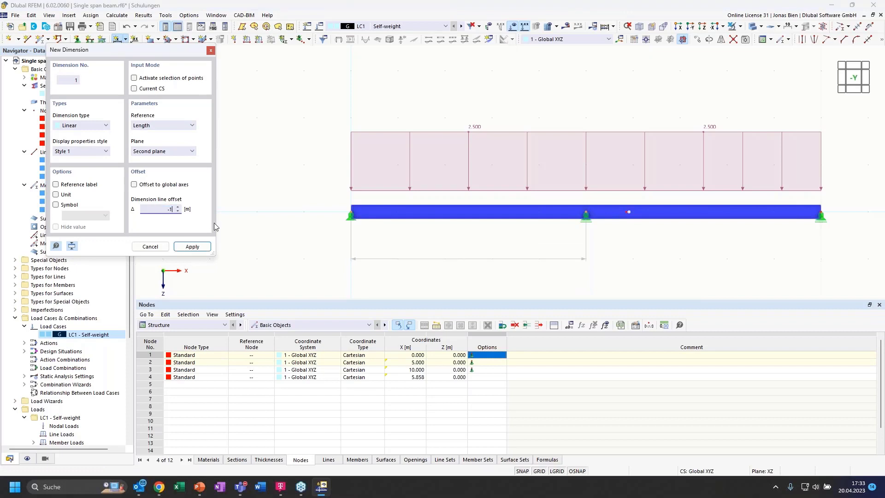
key("Return")
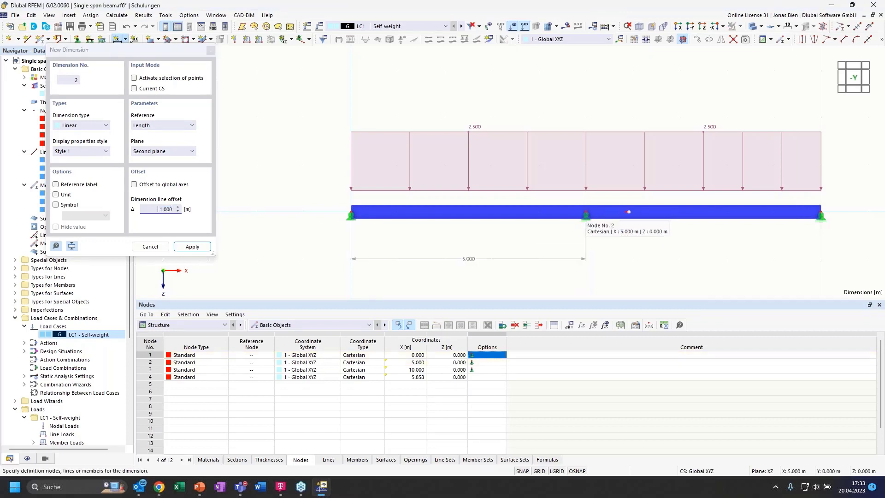
Dimension the distance from the middle support to the hinge node with a dimension line offset of -1 m.
left_click(628, 212)
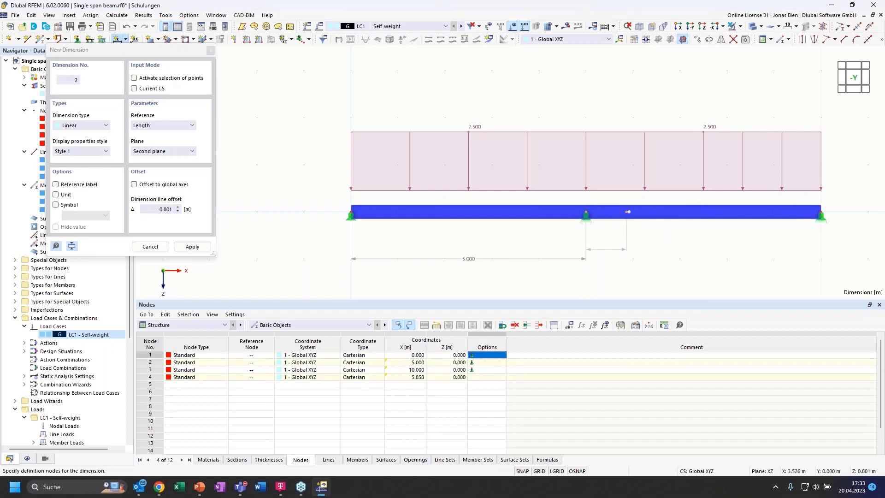
left_click(151, 209)
type("-1")
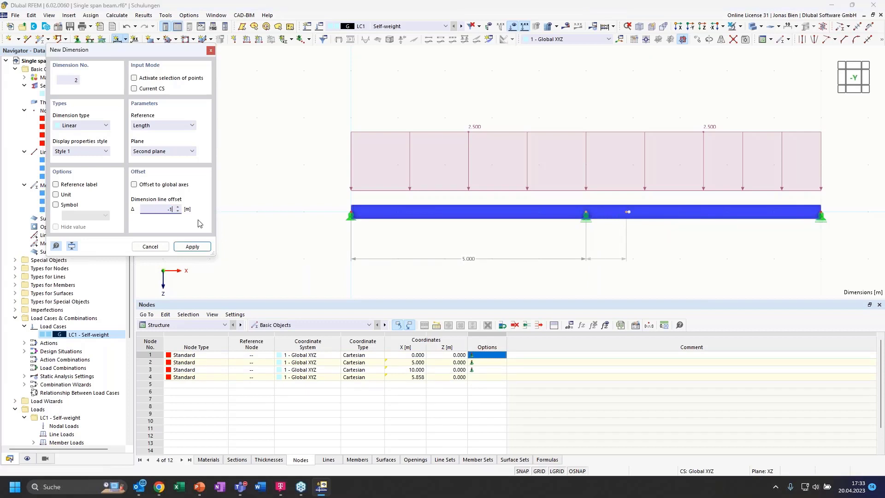
key("Return")
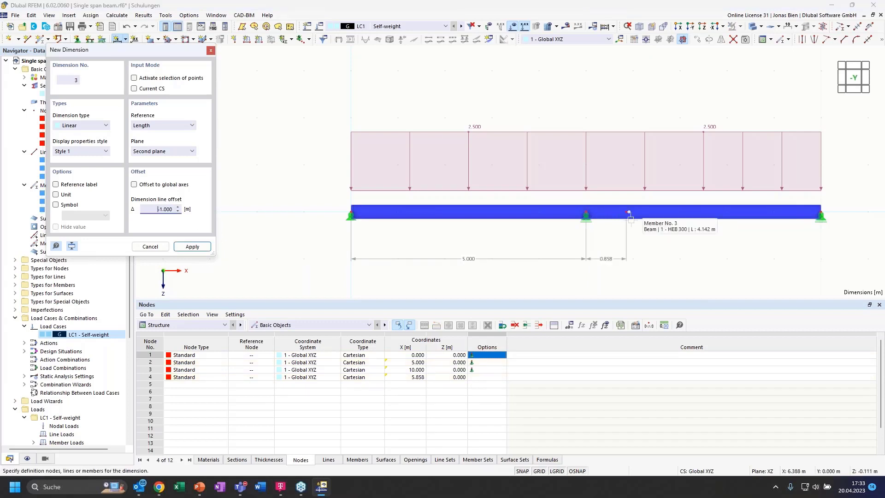
Dimension the distance from the hinge node to the end support with an offset of -1 m, and finish dimensioning.
left_click(628, 211)
left_click(822, 214)
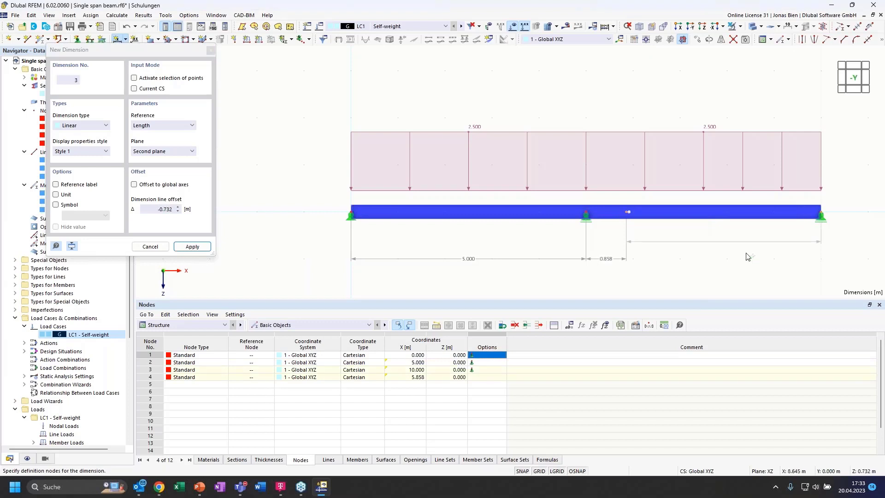
left_click(149, 209)
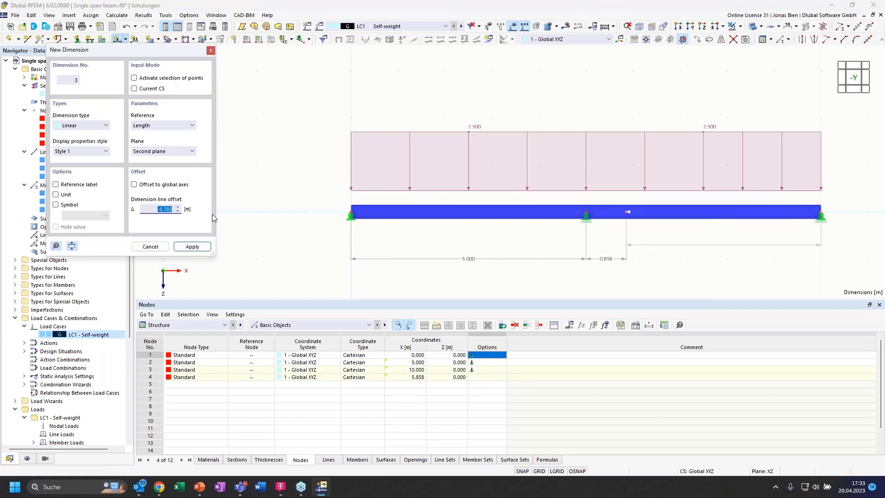
type("-1")
key("Return")
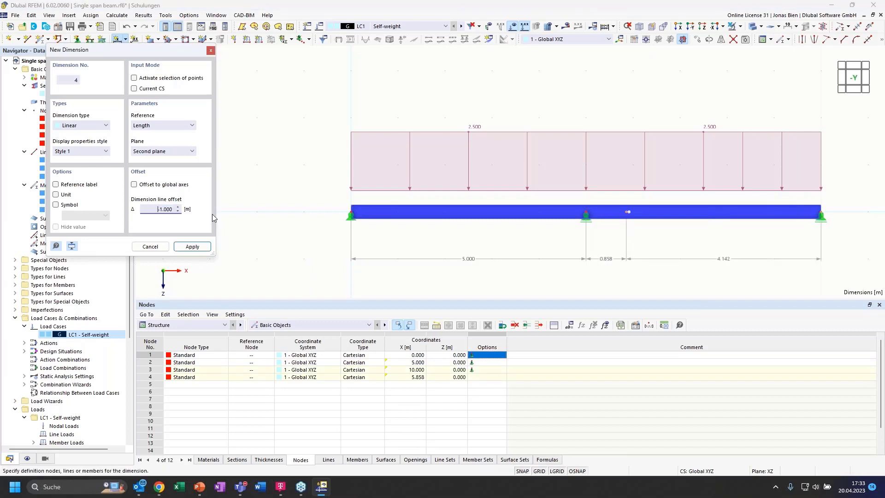
left_click(163, 247)
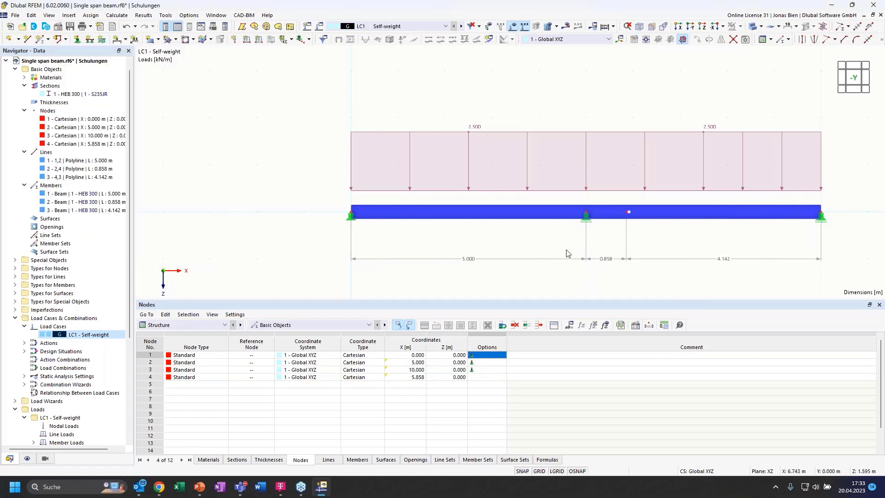
Calculate load case LC1 - Self-weight and display the member bending moments My.
left_click(566, 26)
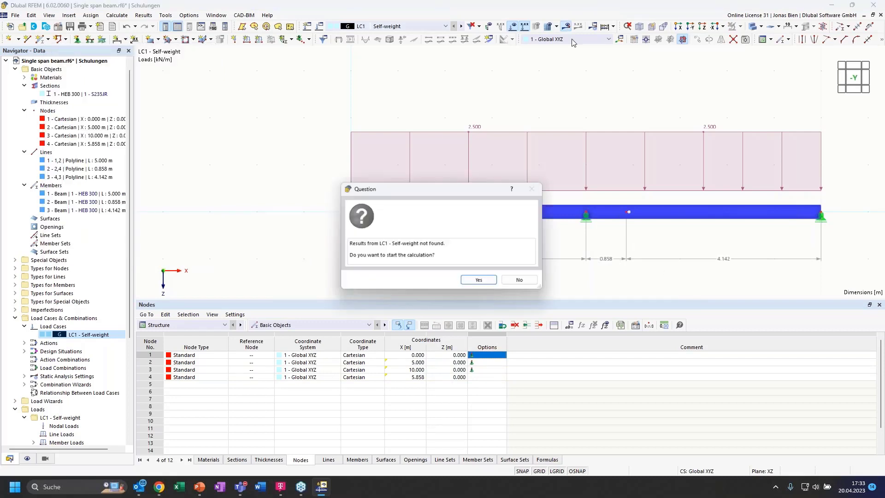
left_click(480, 281)
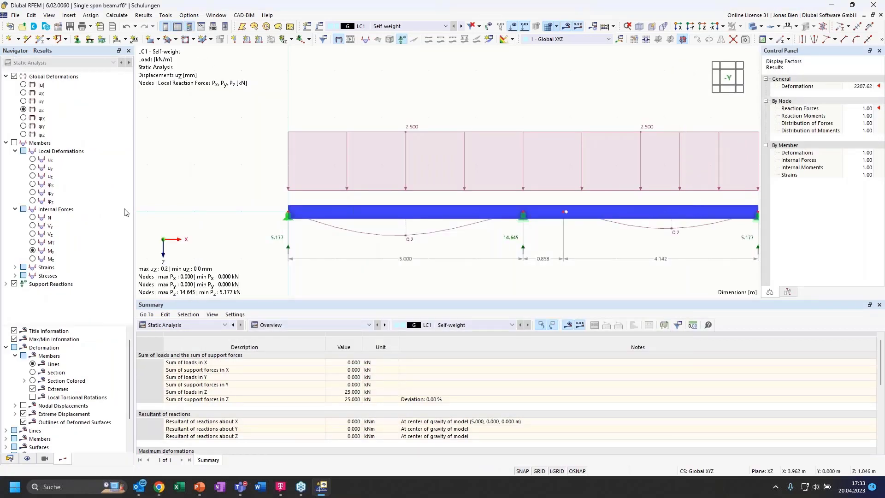
left_click(33, 251)
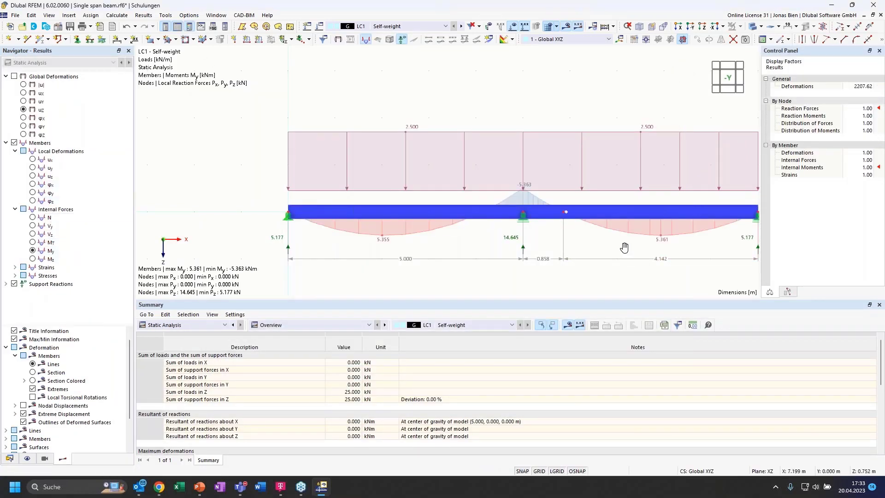
middle_click_drag(624, 249, 570, 247)
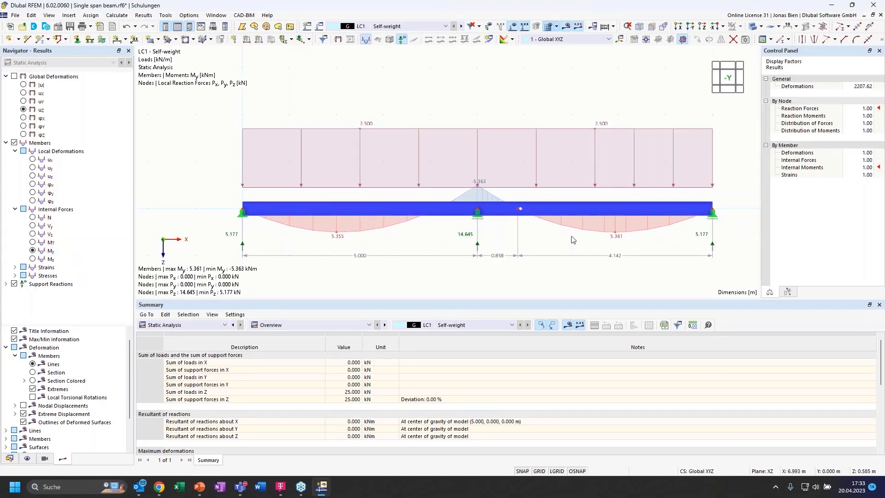
Hide the loads and show the beam as a line model to examine the moment diagram at the hinge.
left_click(523, 27)
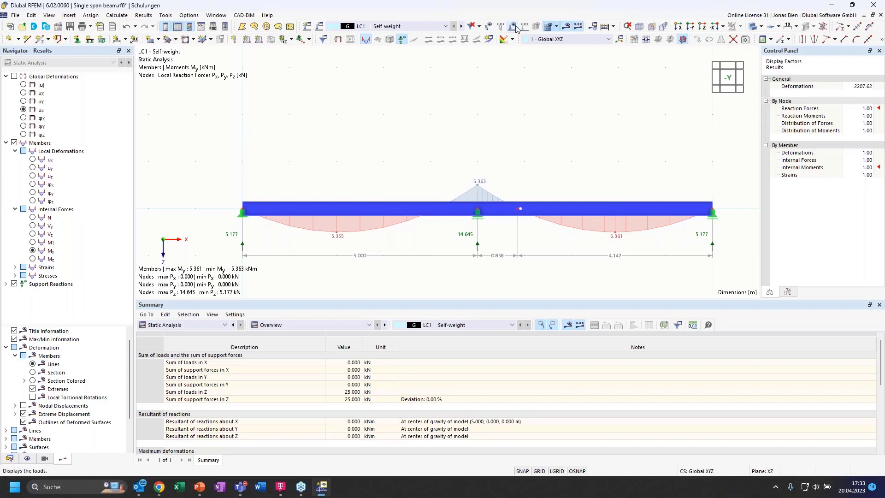
left_click(753, 28)
left_click(754, 27)
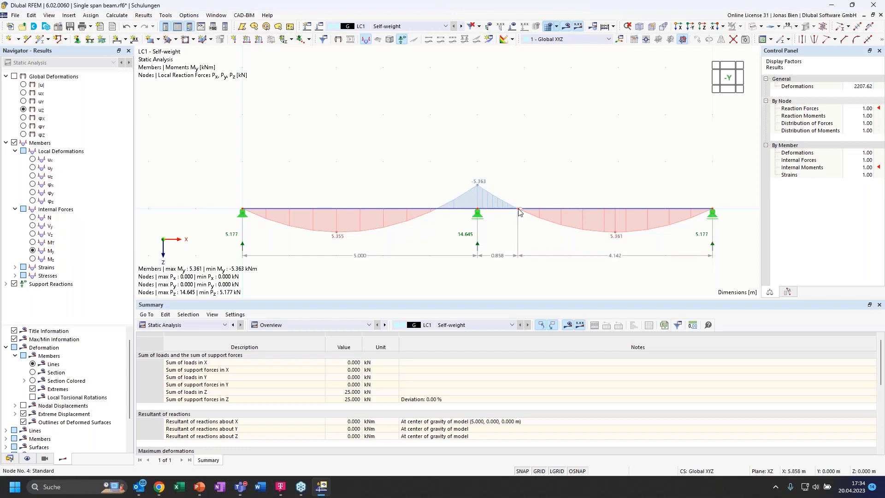
mouse_move(520, 210)
middle_click_drag(574, 154, 567, 156)
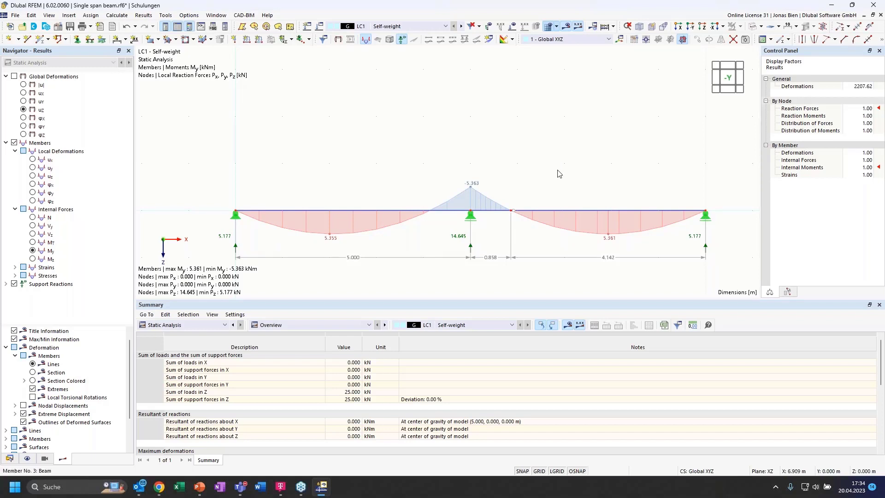
middle_click_drag(547, 160, 544, 140)
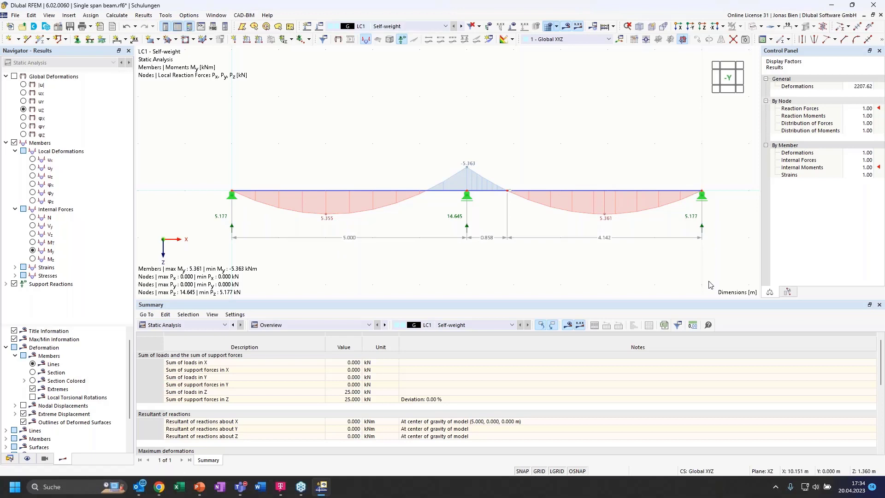
Set the global parameter L to 8 m so that the beam geometry updates.
left_click(32, 16)
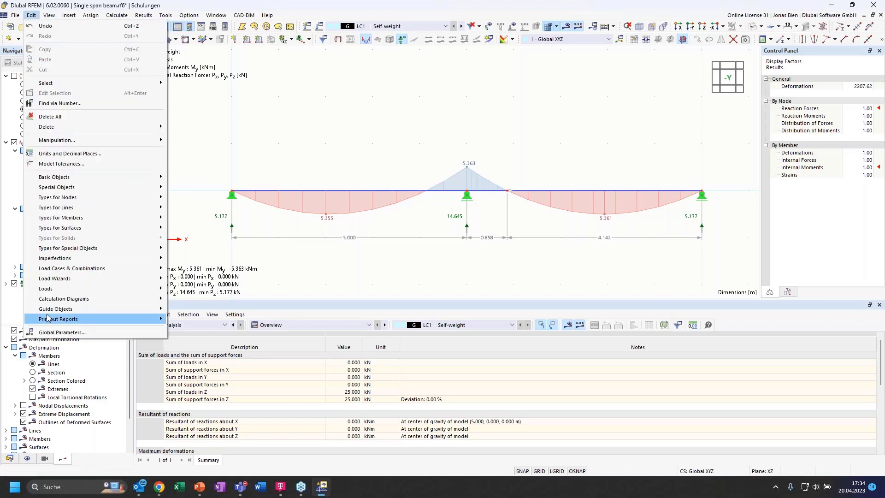
left_click(57, 318)
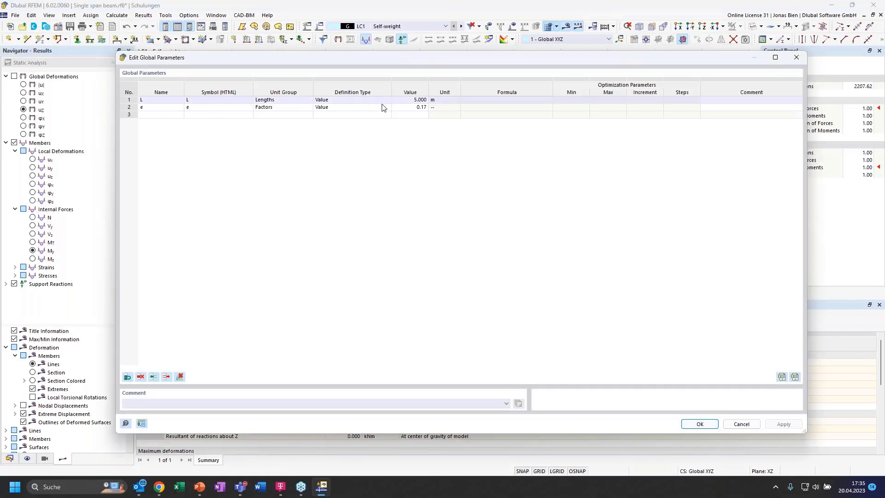
left_click(408, 99)
type("8")
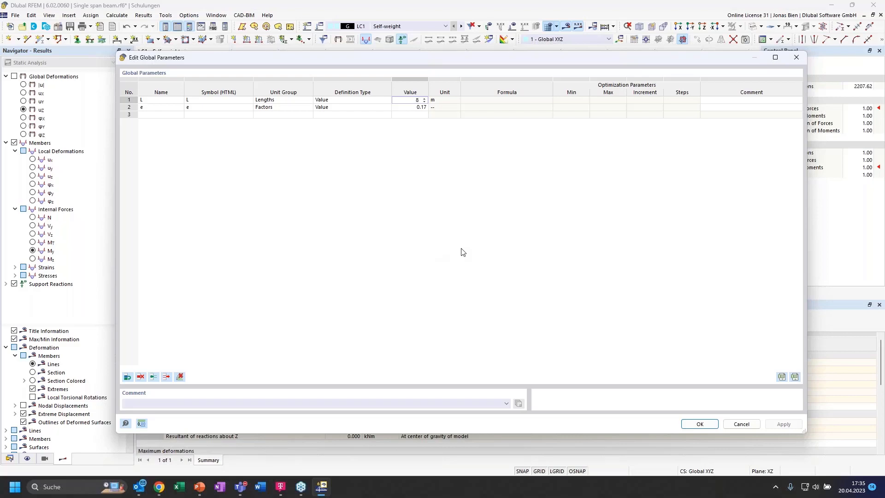
left_click(696, 424)
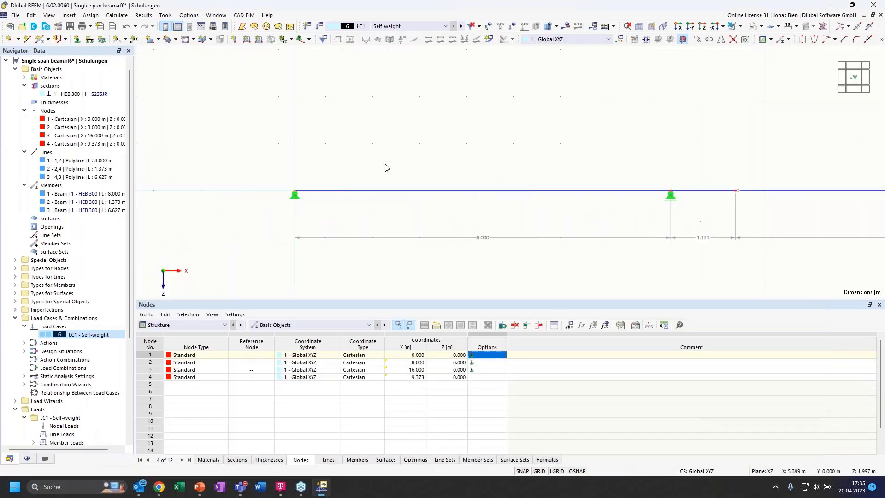
scroll(372, 163, "down", 1)
middle_click_drag(519, 157, 430, 150)
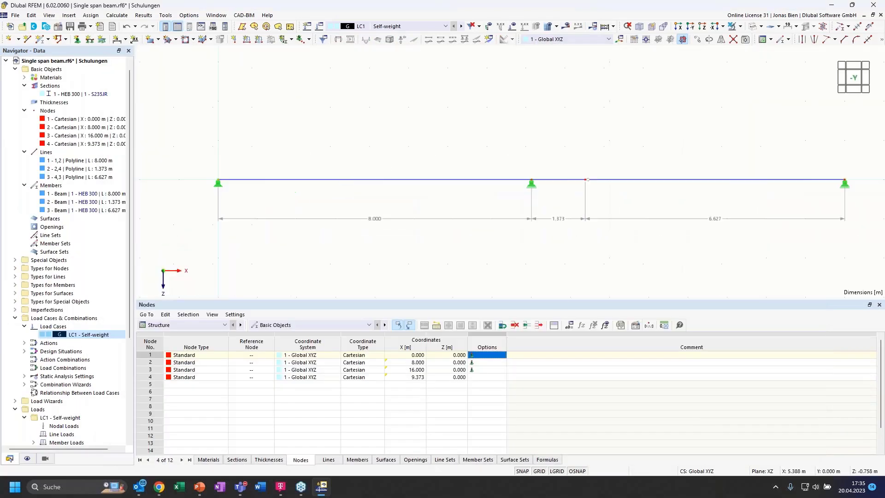
scroll(443, 150, "down", 1)
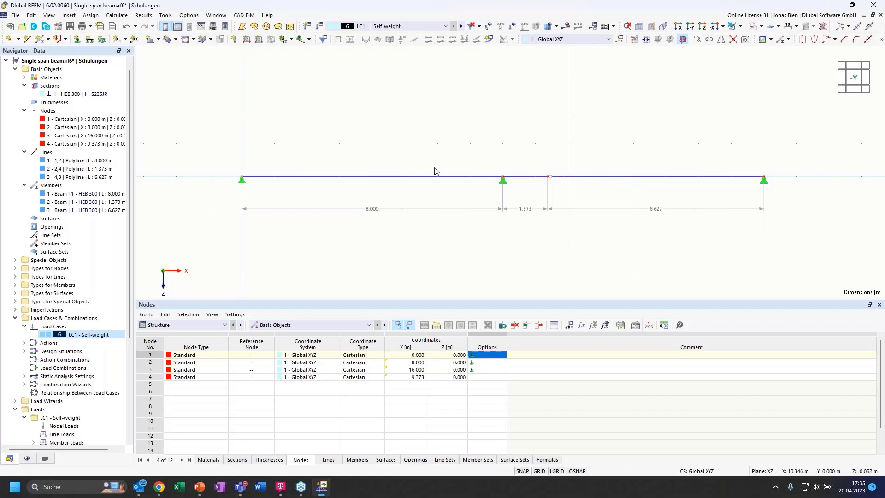
Recalculate load case LC1 for the changed span length and display the moment results.
left_click(568, 31)
left_click(480, 279)
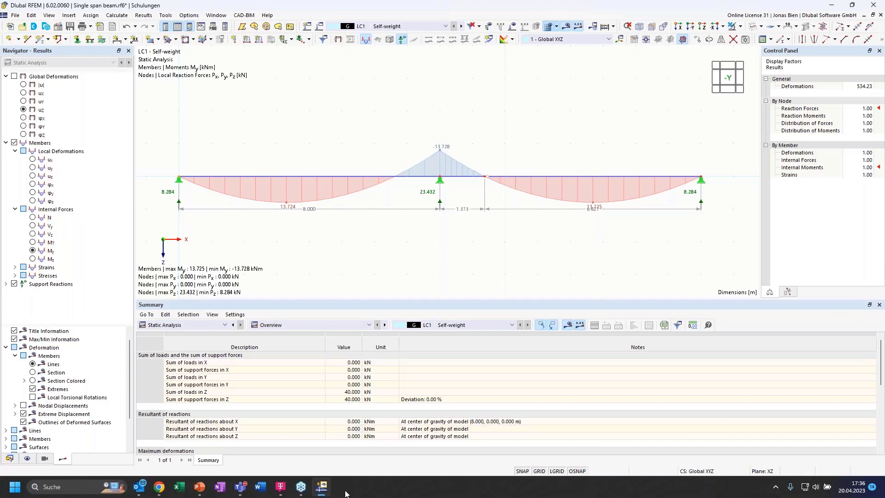
mouse_move(300, 492)
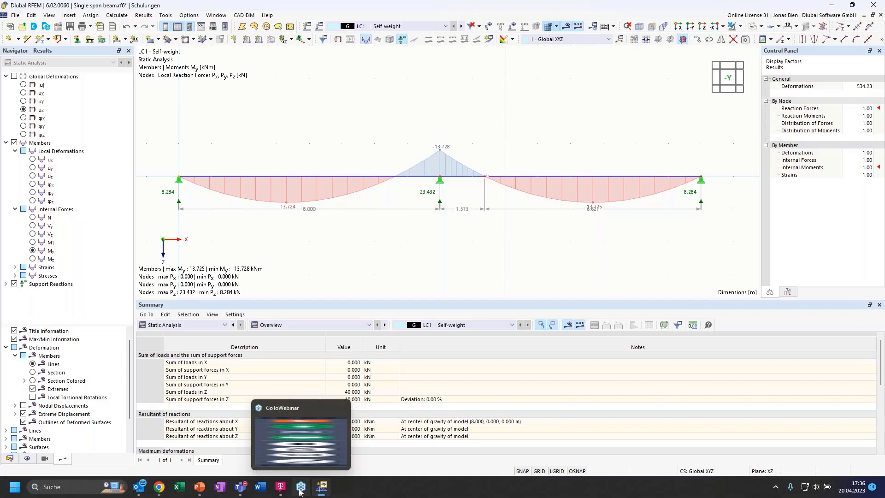
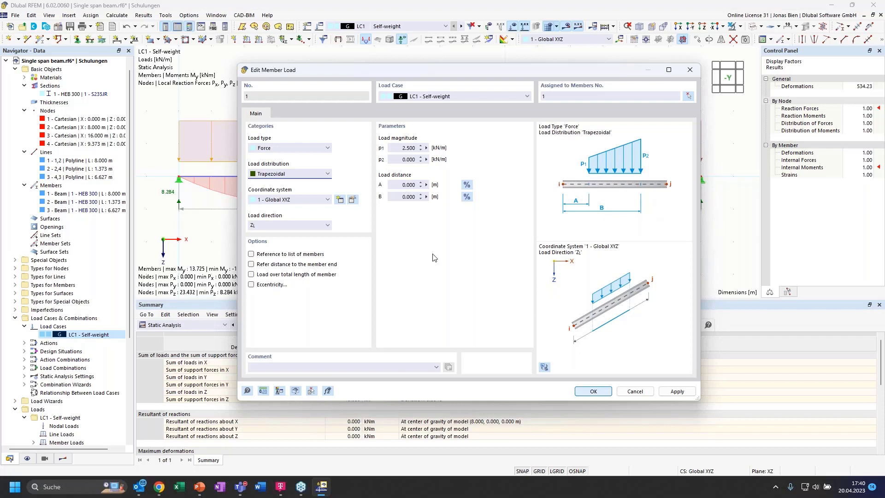
Define distances A and B of member 1's trapezoidal load as percentages, and delete the uniform load on the second span.
left_click(403, 185)
left_click(467, 185)
left_click(400, 185)
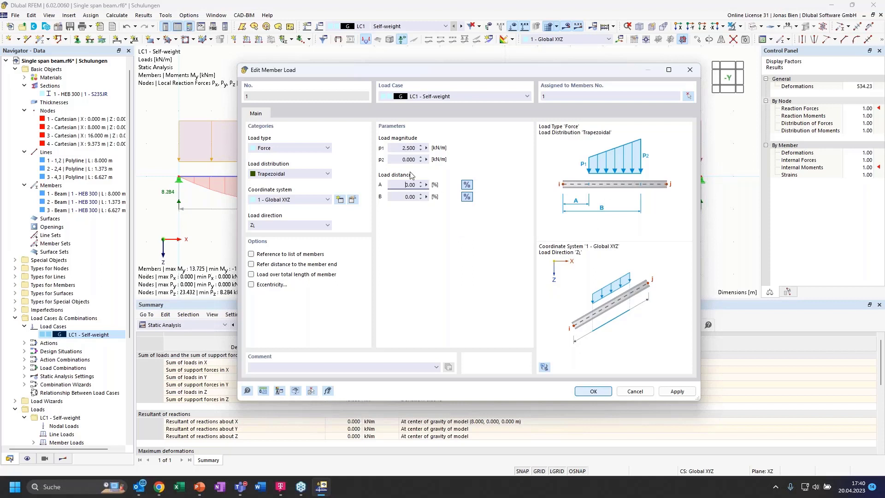
left_click(403, 198)
left_click(603, 391)
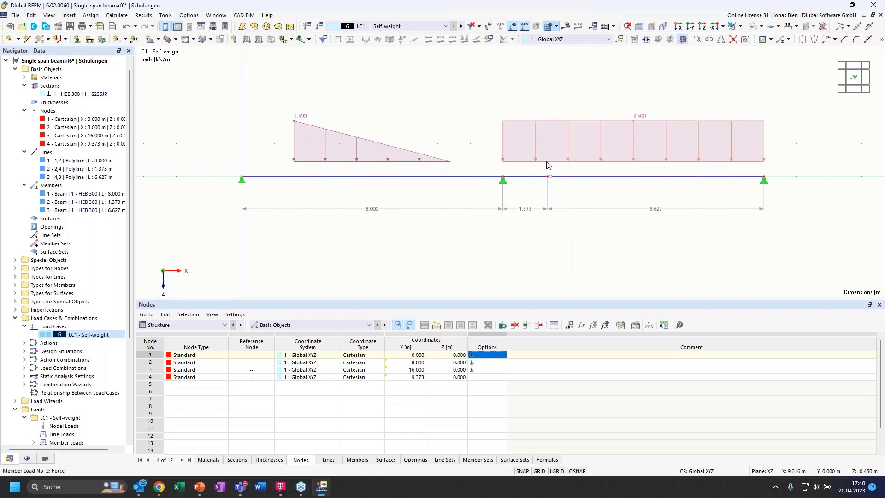
key("Delete")
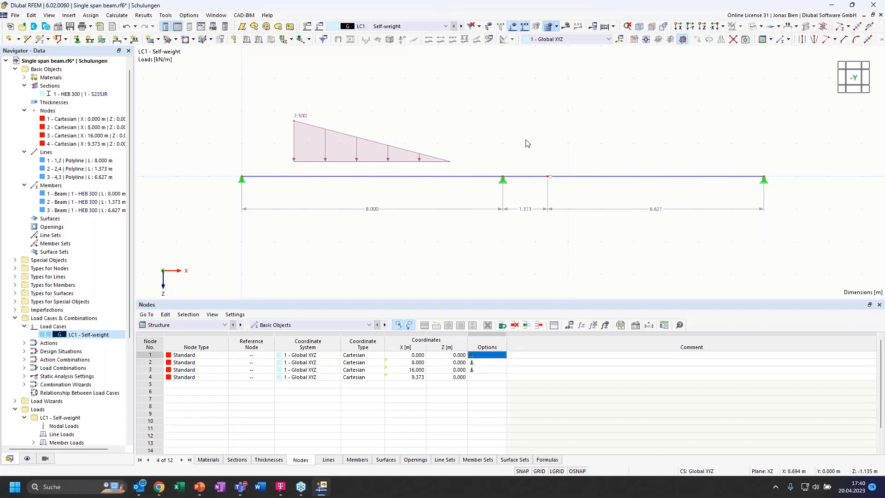
Start a new imposed nodal deformation in LC1 and assign it to node 2 at the middle support.
left_click(302, 40)
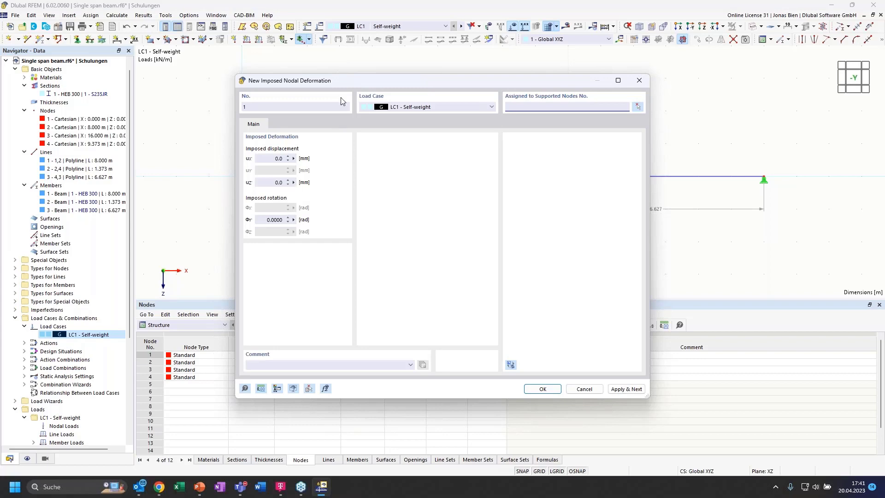
left_click_drag(348, 81, 156, 114)
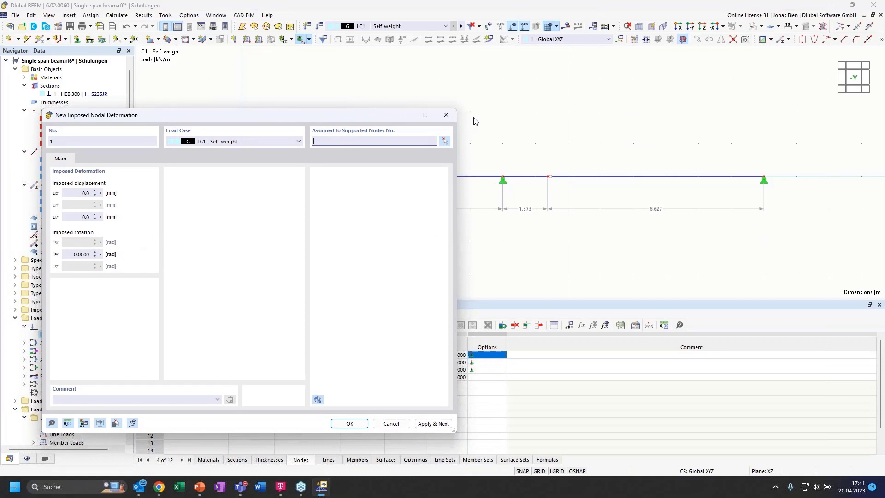
left_click(445, 141)
left_click(503, 177)
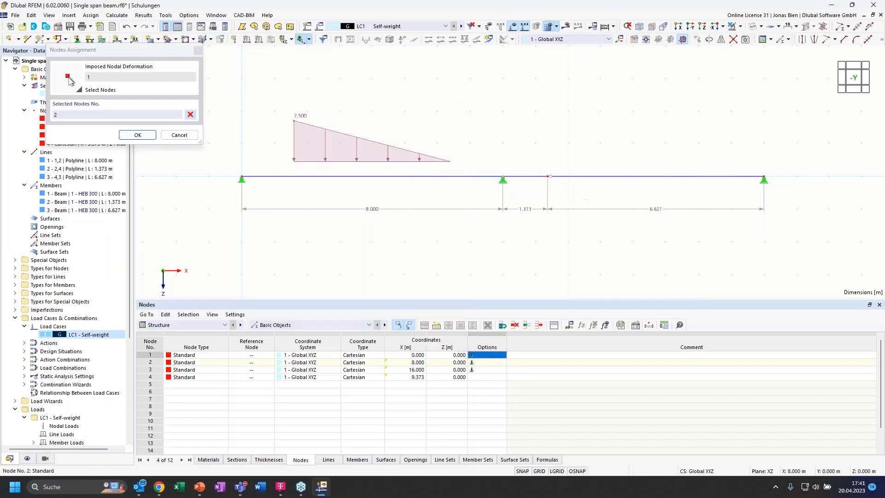
left_click(137, 135)
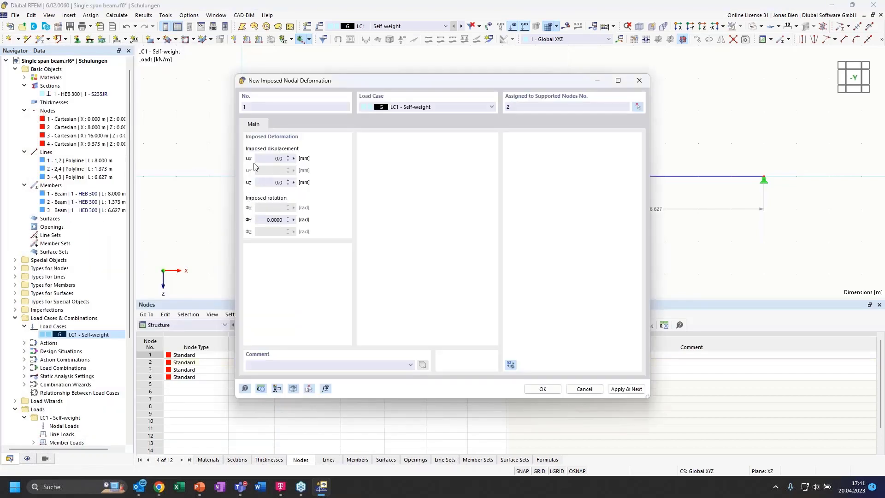
Set the imposed displacement uZ of node 2 to -20 mm and check its direction in the preview.
left_click(265, 181)
left_click_drag(298, 87, 584, 174)
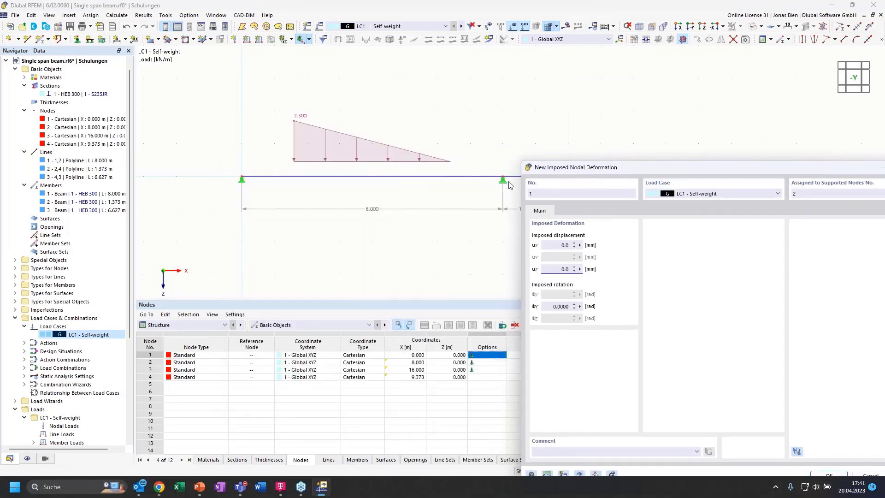
type("2")
left_click_drag(591, 169, 370, 81)
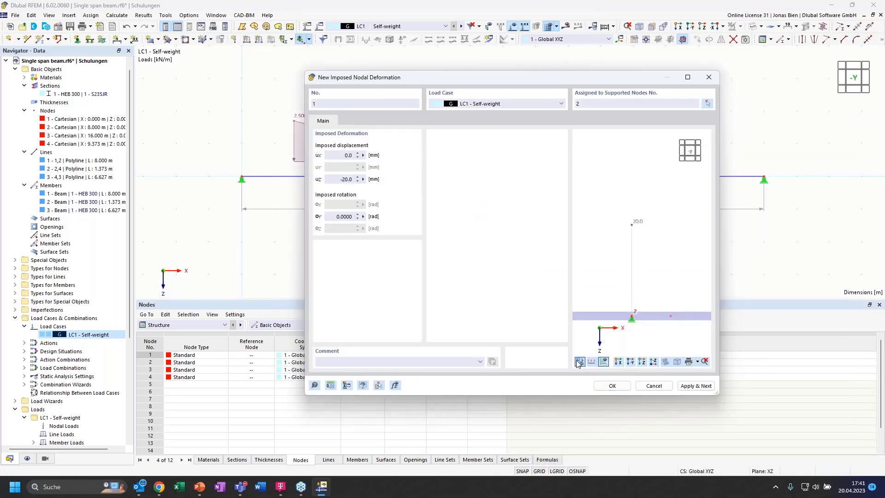
scroll(667, 279, "down", 3)
middle_click_drag(667, 279, 652, 235)
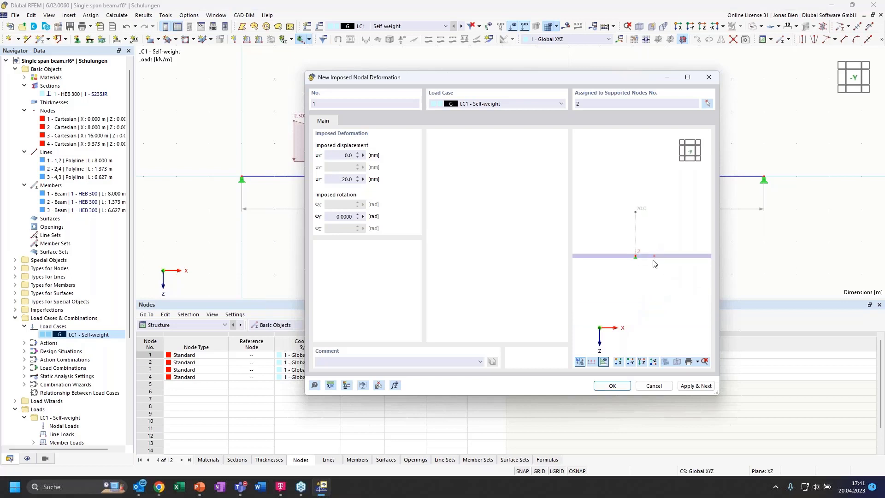
Try to create the nodal deformation with an additional imposed rotation of 5 rad about Y.
left_click(338, 217)
type("5")
left_click(606, 389)
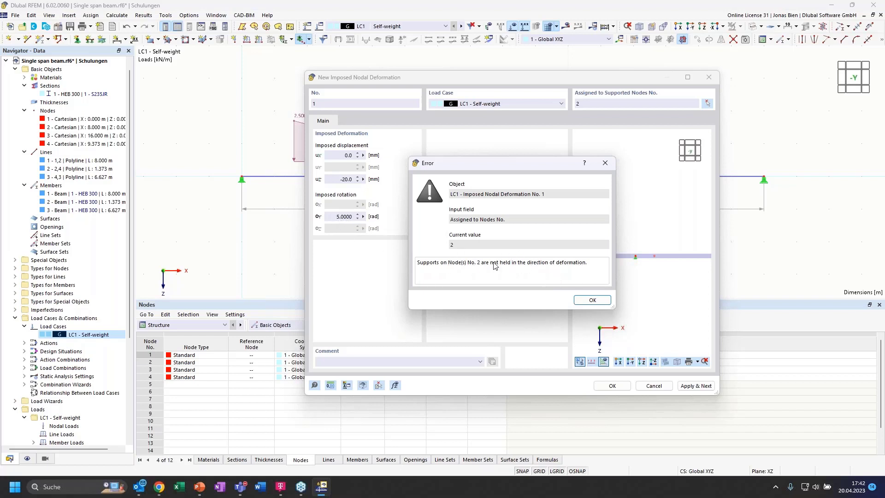
left_click(584, 302)
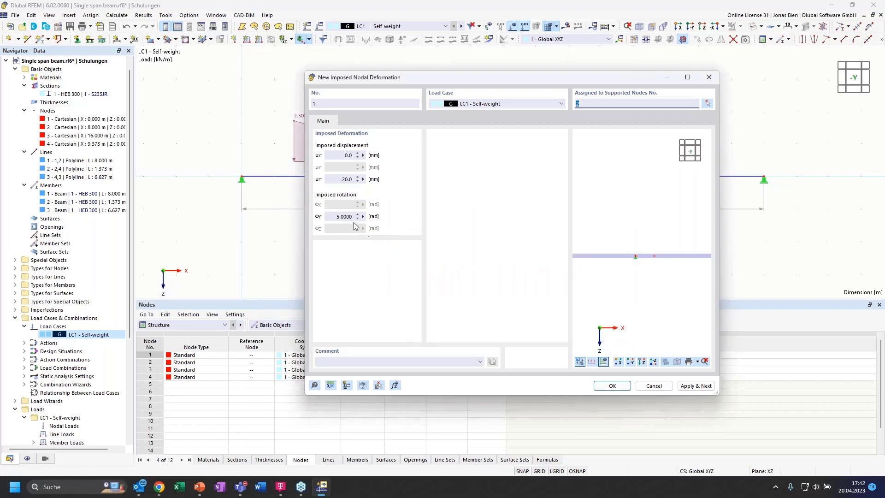
Reset the imposed rotation about Y to 0 rad and create the deformation.
double_click(346, 217)
type("0")
left_click(405, 235)
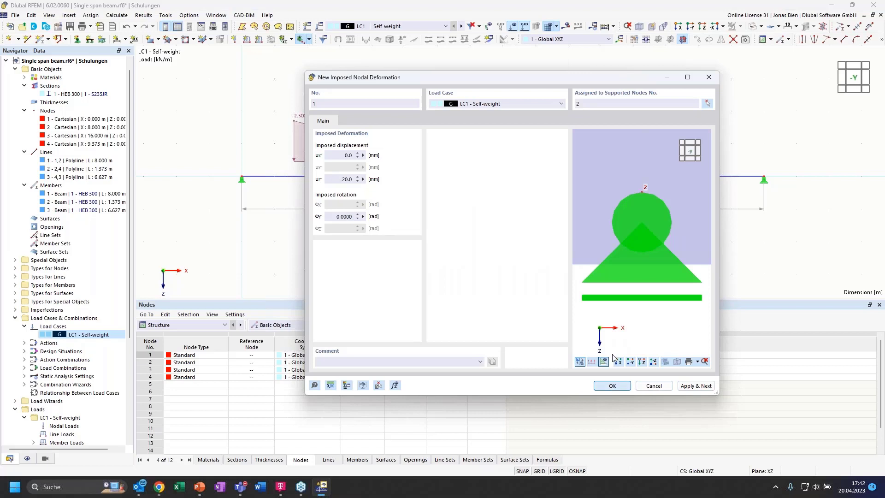
left_click(612, 386)
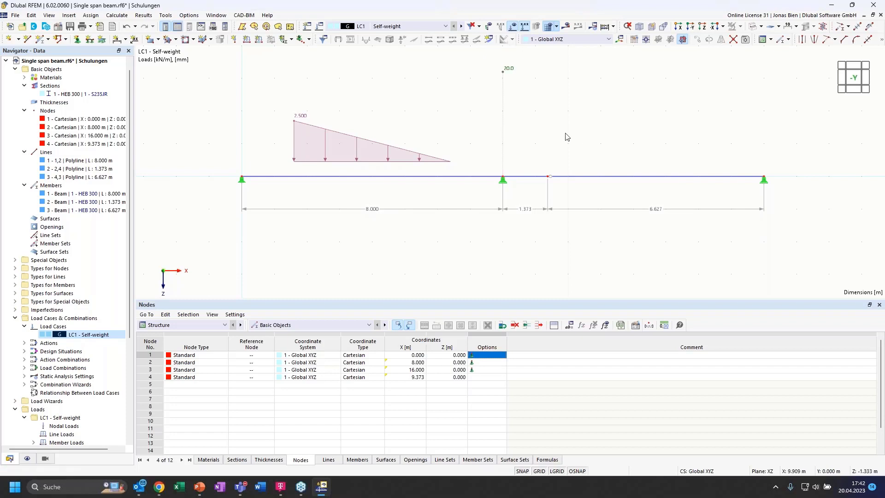
Start a new nodal load in LC1, review the Components load type and return to the Force type.
left_click(234, 39)
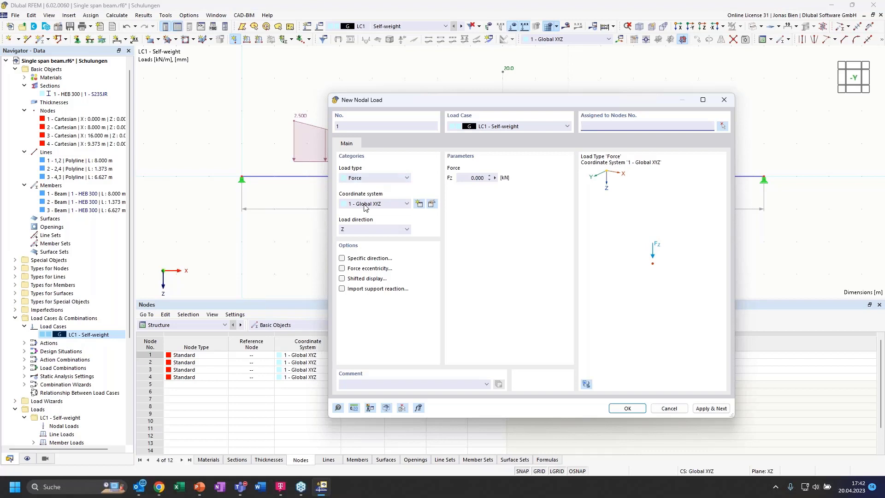
left_click(375, 181)
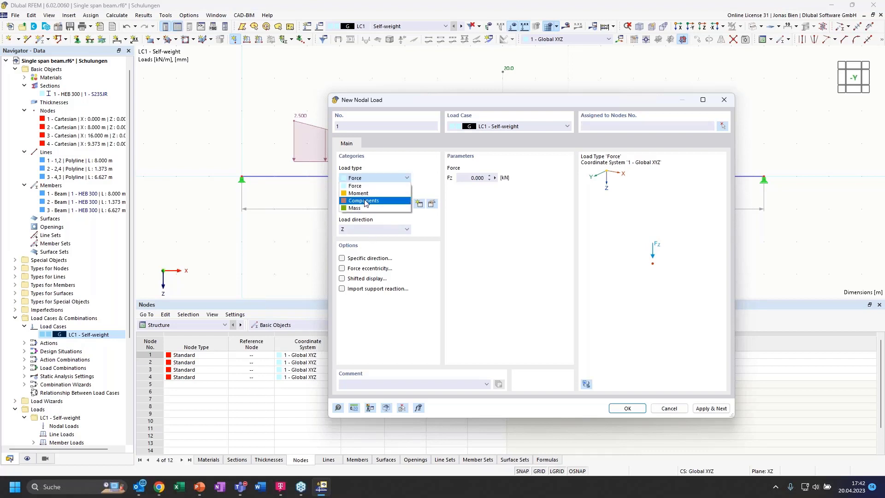
left_click(365, 201)
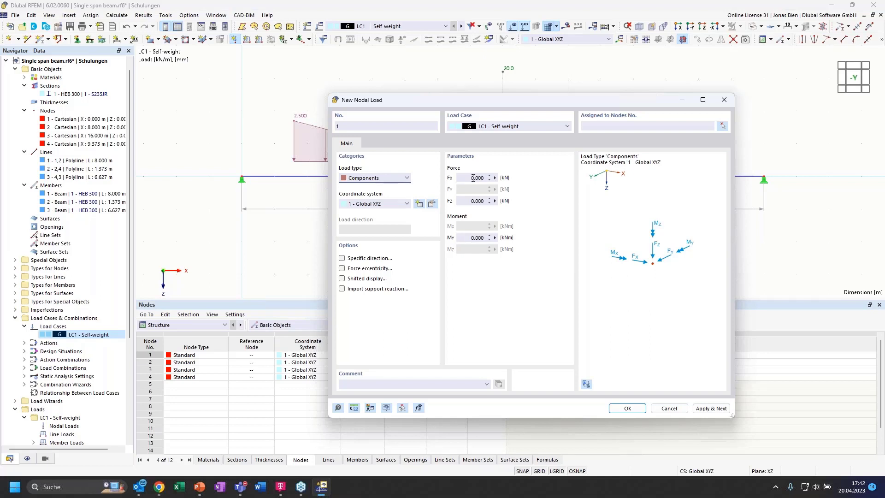
double_click(473, 178)
left_click(473, 200)
left_click(361, 179)
left_click(362, 187)
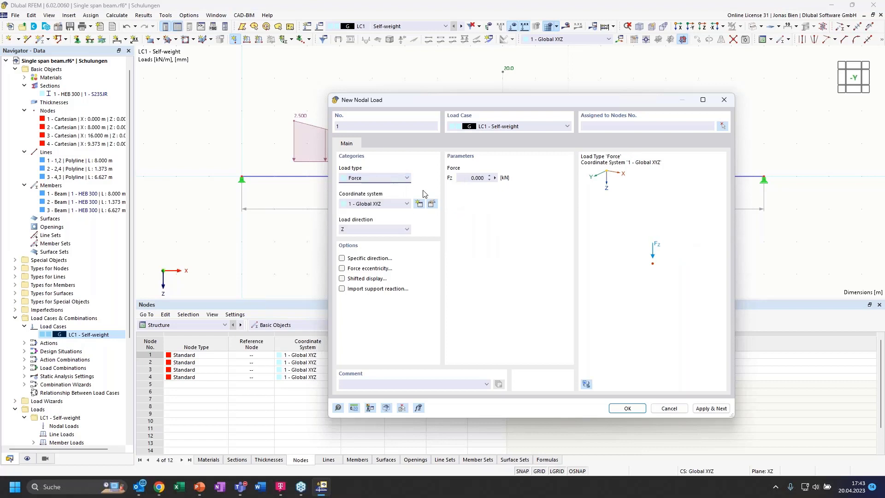
Set the nodal force FZ to 10 kN and enable a specific direction defined by rotation angles.
left_click(469, 177)
type("1")
left_click(343, 258)
left_click(384, 144)
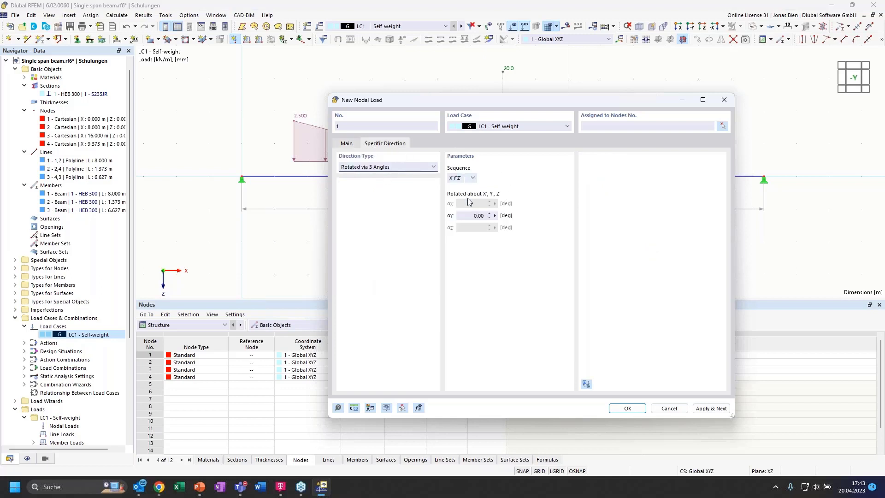
left_click(472, 216)
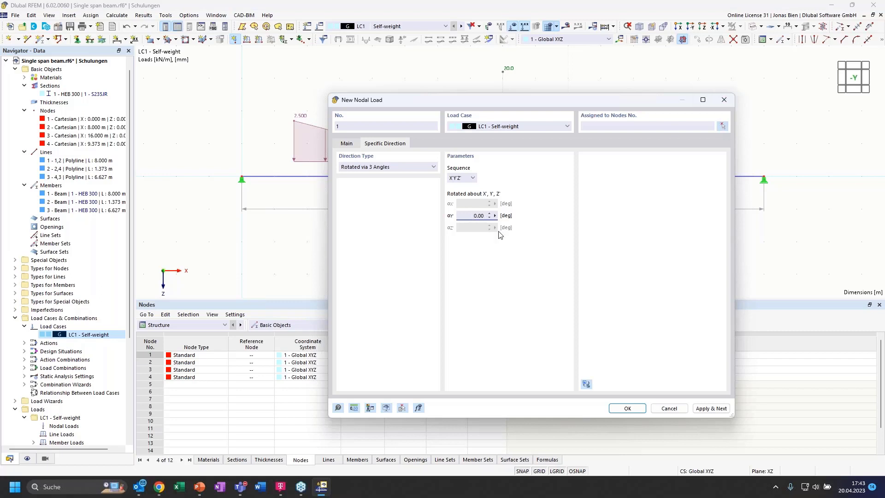
Assign the nodal load to node 3 at the right-end support of the beam.
left_click(723, 127)
left_click(764, 178)
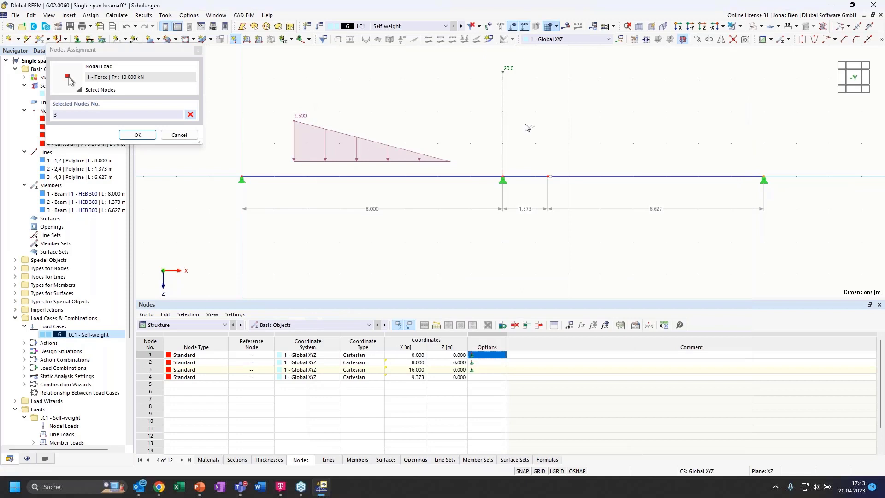
left_click(138, 135)
Preview the nodal force rotated about Y by 60° and by 30°, and discard the load.
left_click(470, 216)
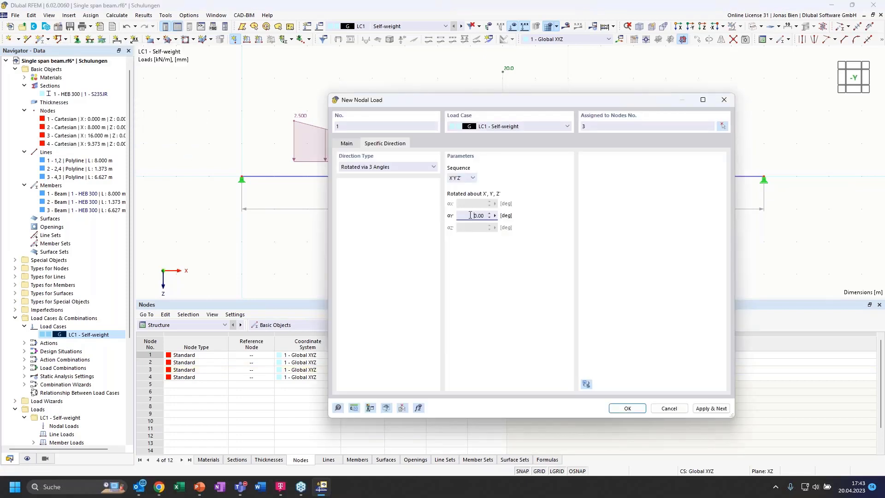
left_click(586, 384)
left_click_drag(538, 101, 499, 94)
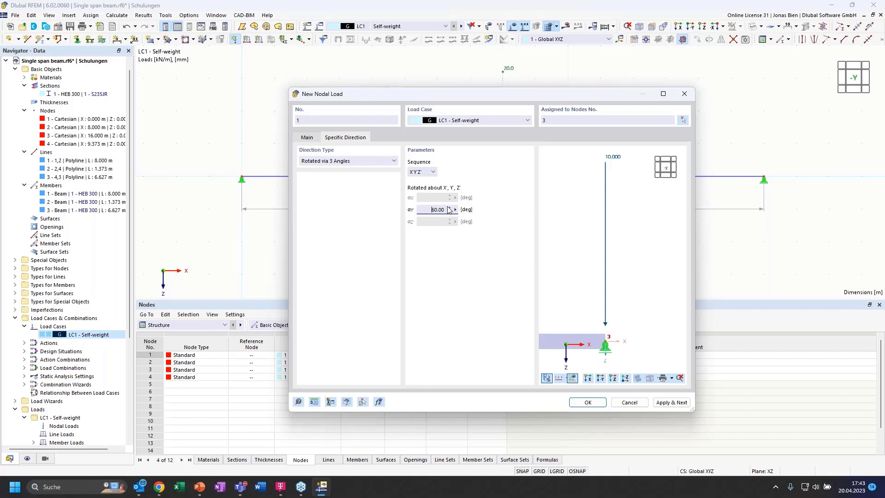
left_click(450, 208)
left_click(450, 211)
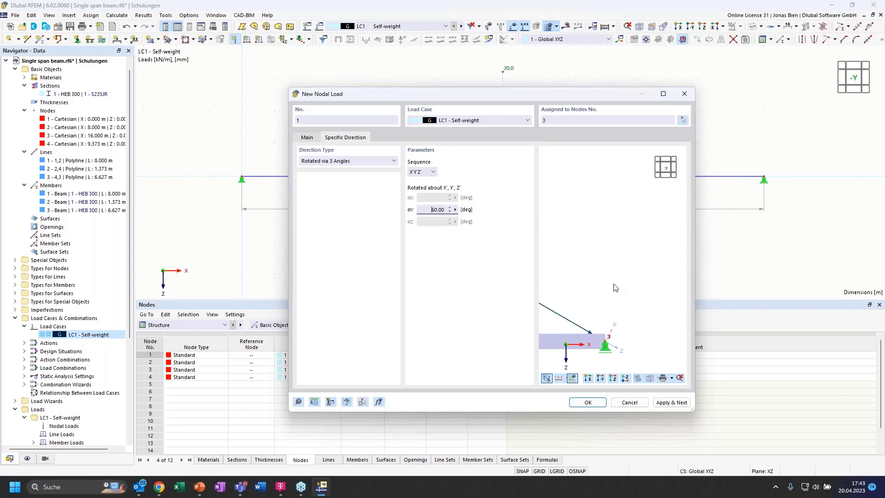
middle_click_drag(616, 288, 711, 243)
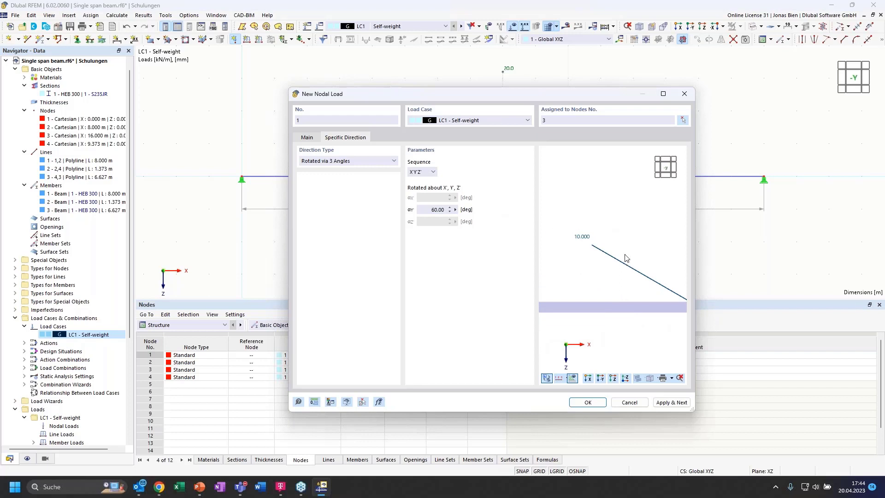
middle_click_drag(615, 238, 602, 217)
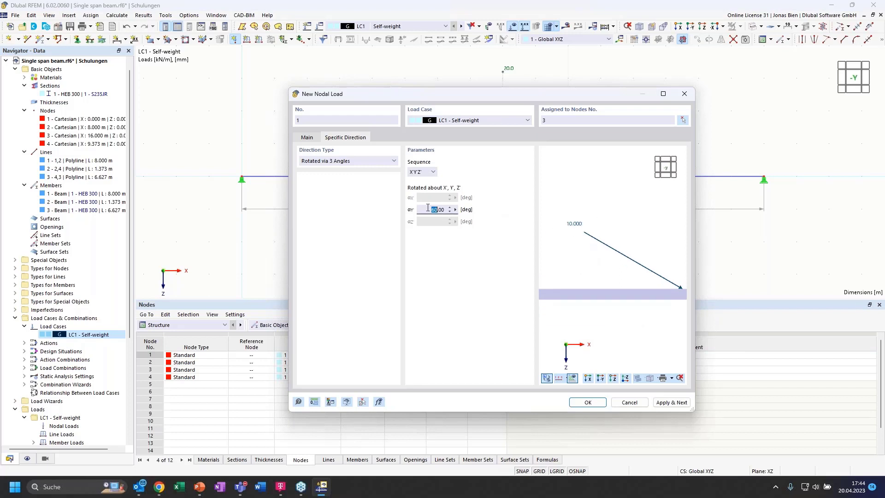
type("0")
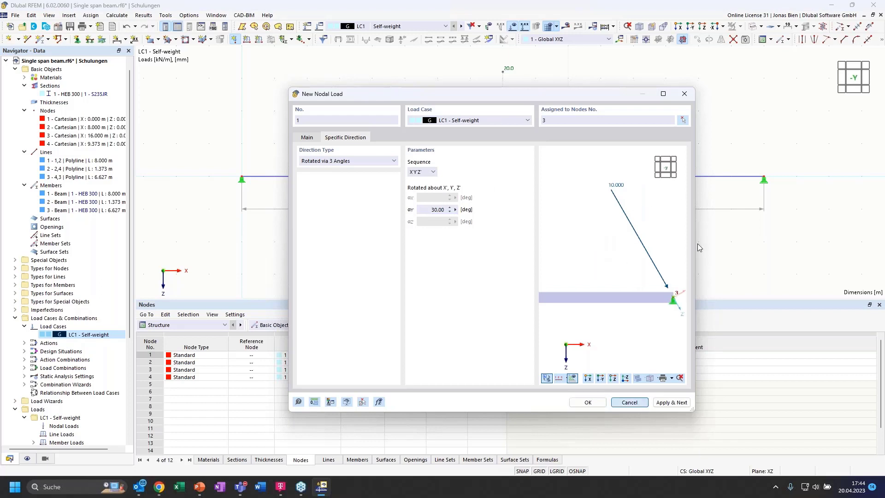
left_click(630, 402)
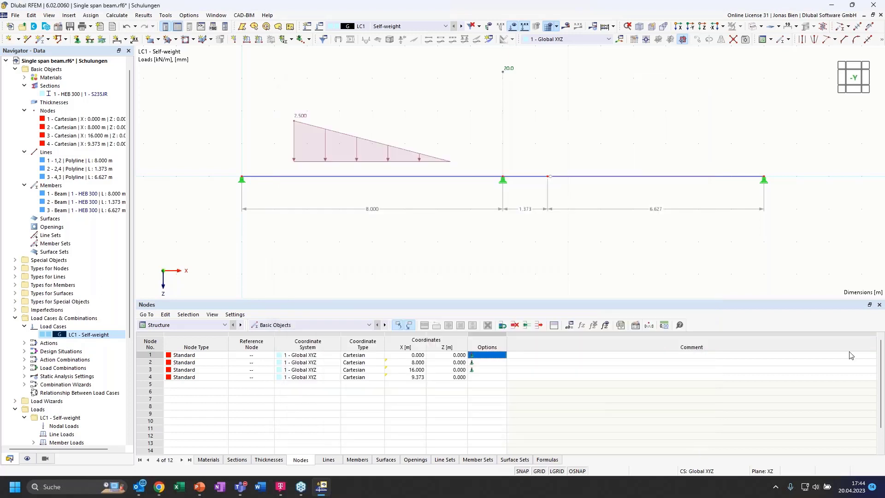
Switch to the PowerPoint presentation and read the task for the two-hinged frame with tie rod.
mouse_move(326, 492)
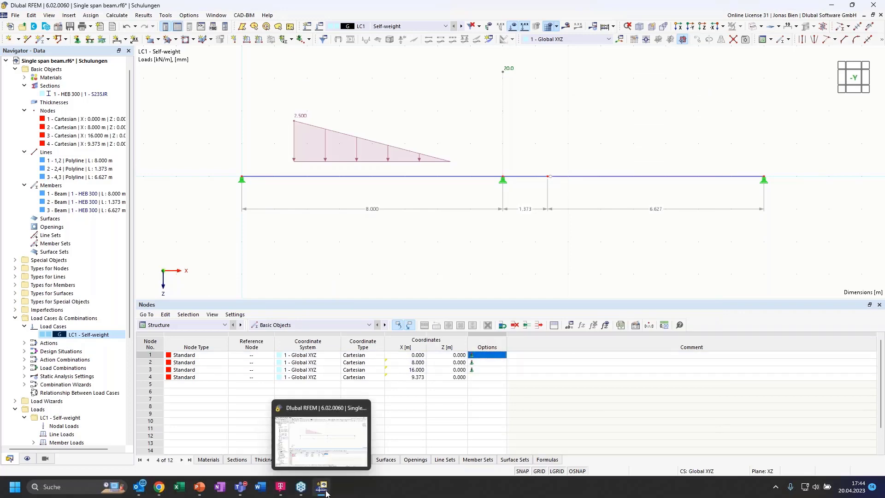
left_click(318, 466)
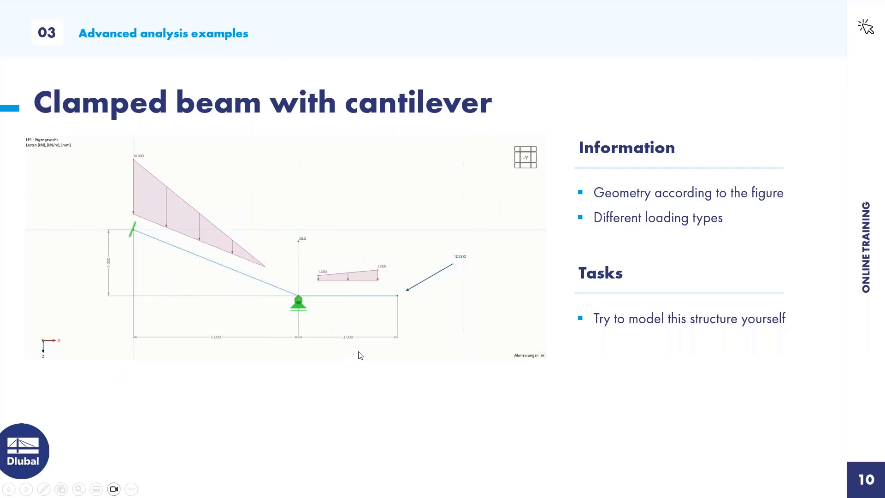
left_click(366, 380)
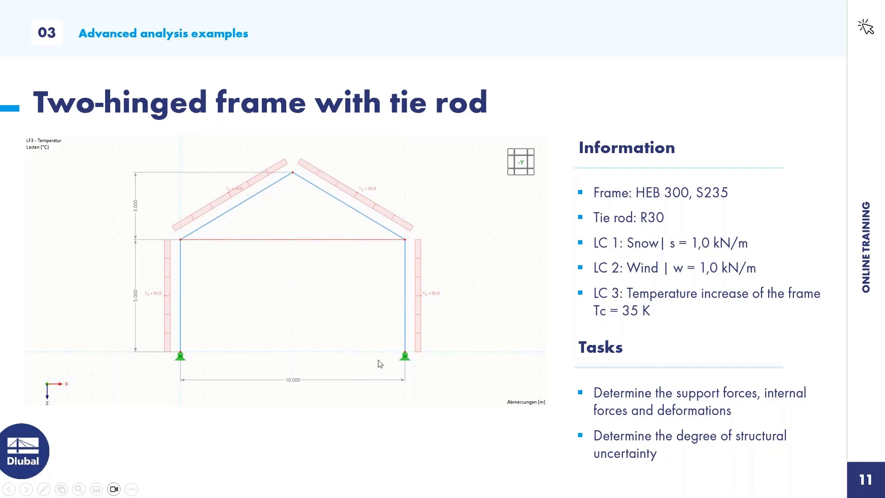
Switch back to RFEM and delete the entire beam model together with its supports and loads.
key("alt+Tab")
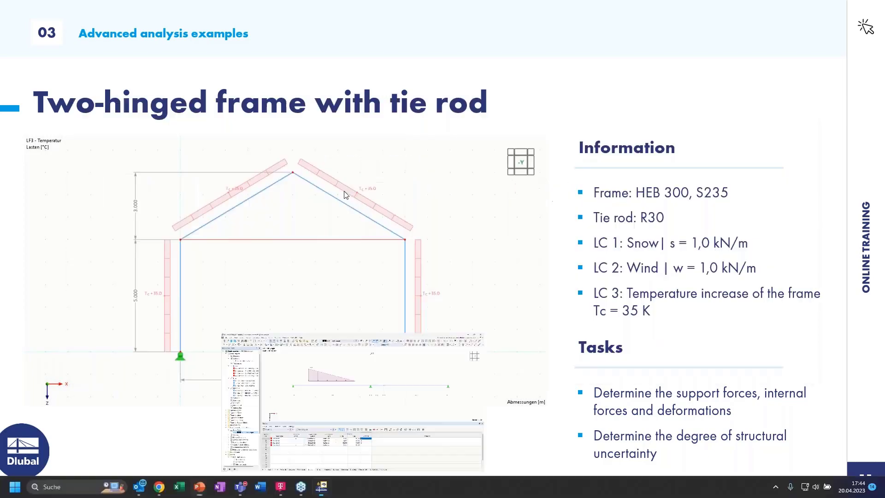
scroll(252, 152, "down", 2)
left_click_drag(217, 91, 607, 235)
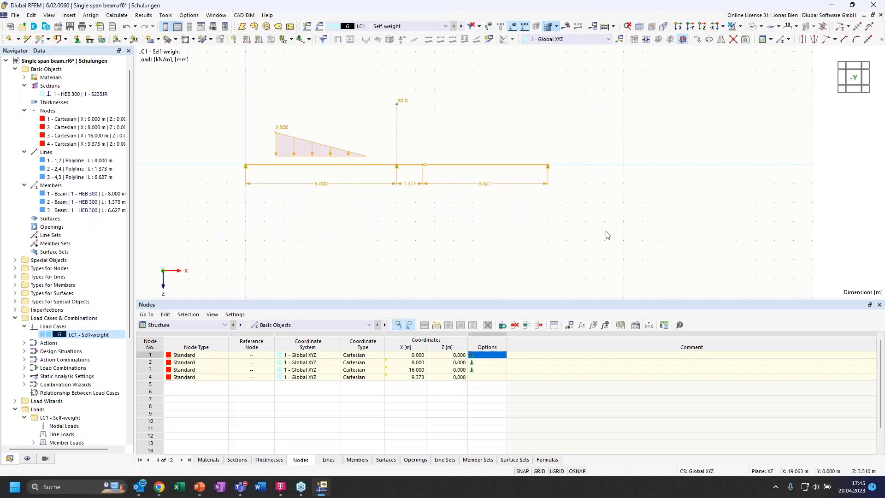
key("Delete")
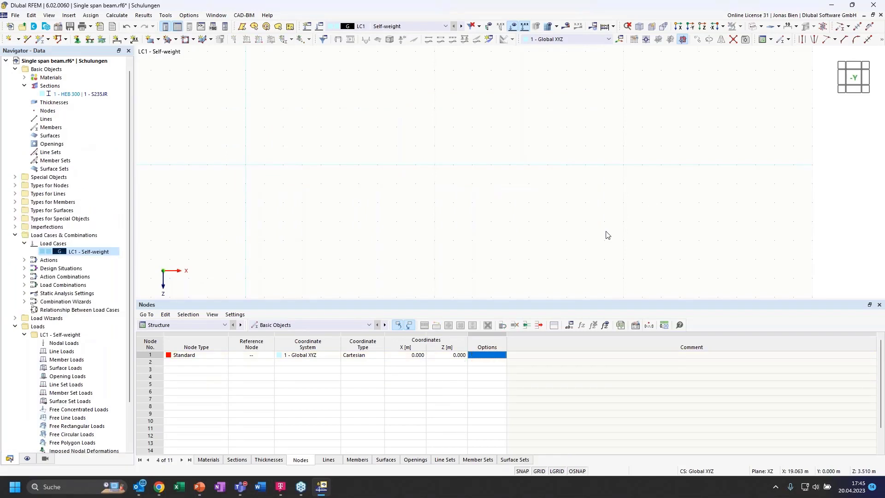
Draw an HEB 300 beam column from the origin to X 0, Z -5 m and a rafter on to X 5, Z -8 m.
middle_click_drag(377, 122, 383, 170)
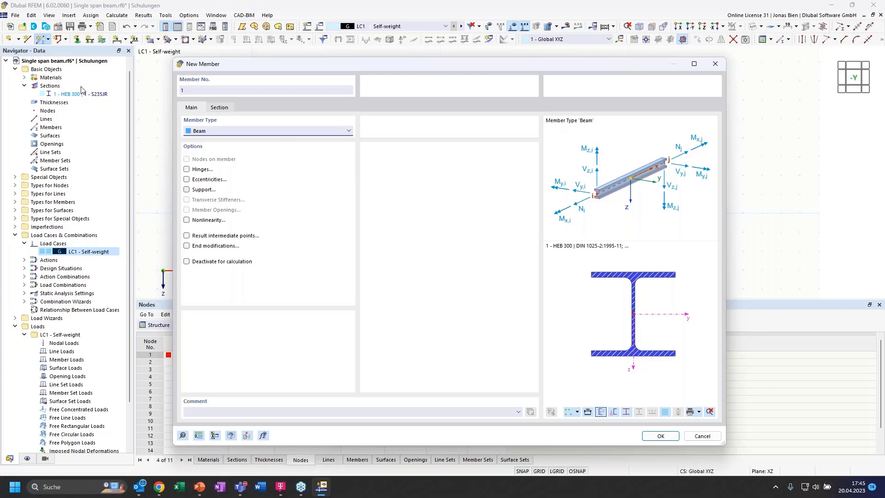
left_click(210, 107)
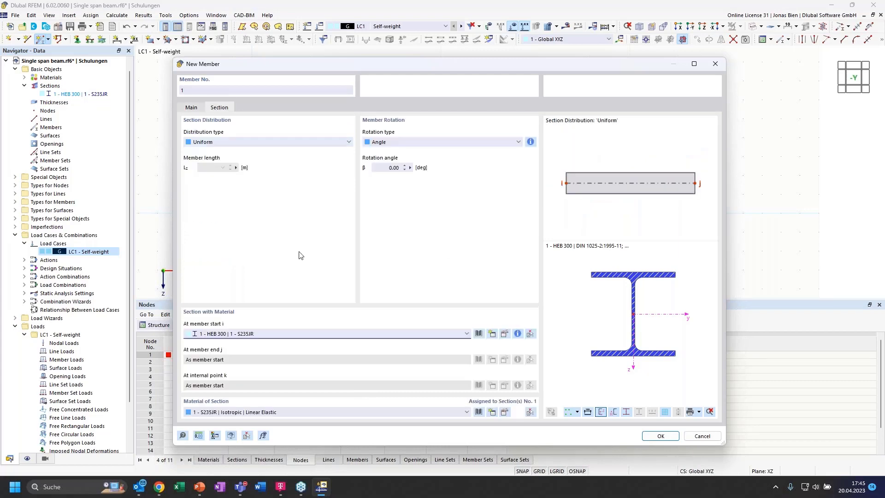
left_click(664, 436)
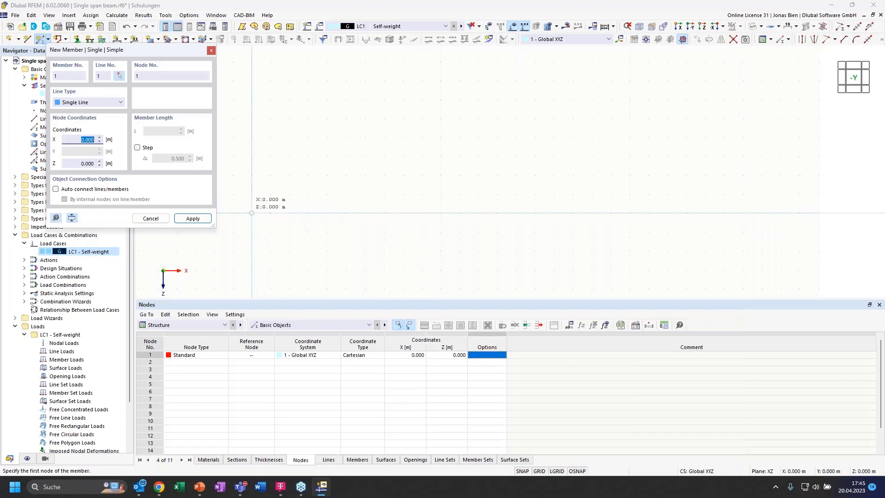
left_click(252, 213)
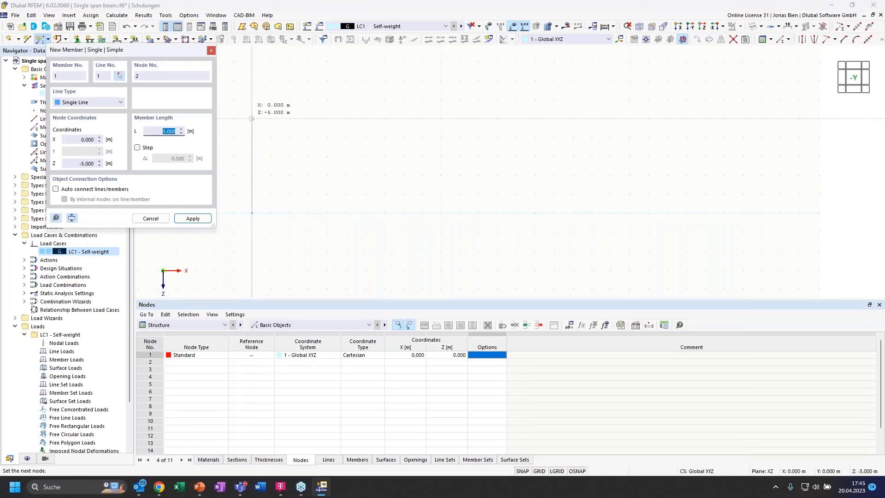
left_click(252, 119)
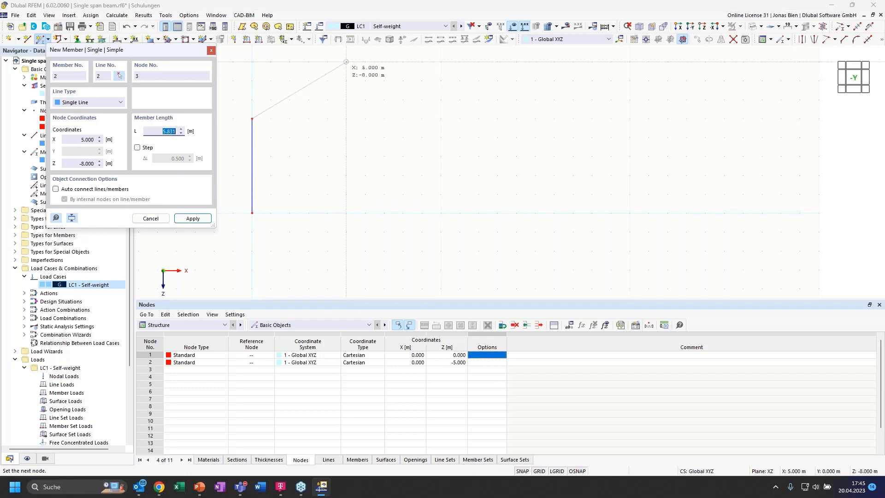
left_click(346, 62)
key("Escape")
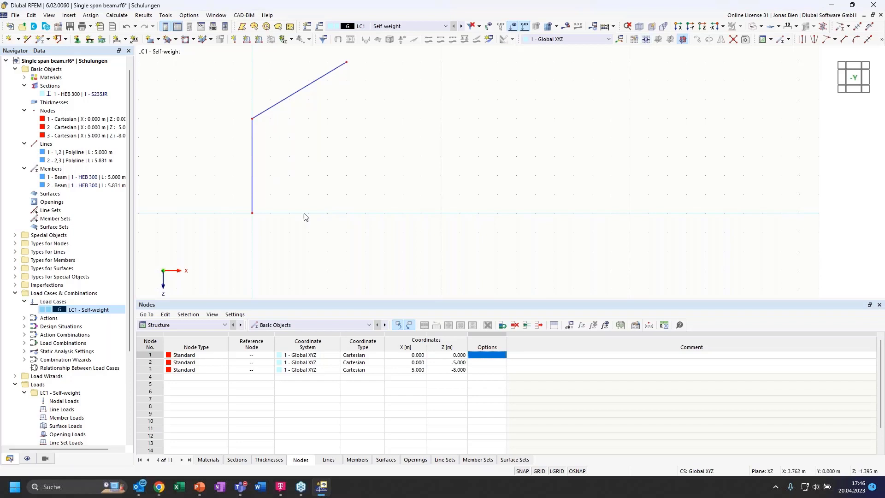
Review the work plane's grid and snap settings without changing them.
middle_click_drag(328, 164, 332, 187)
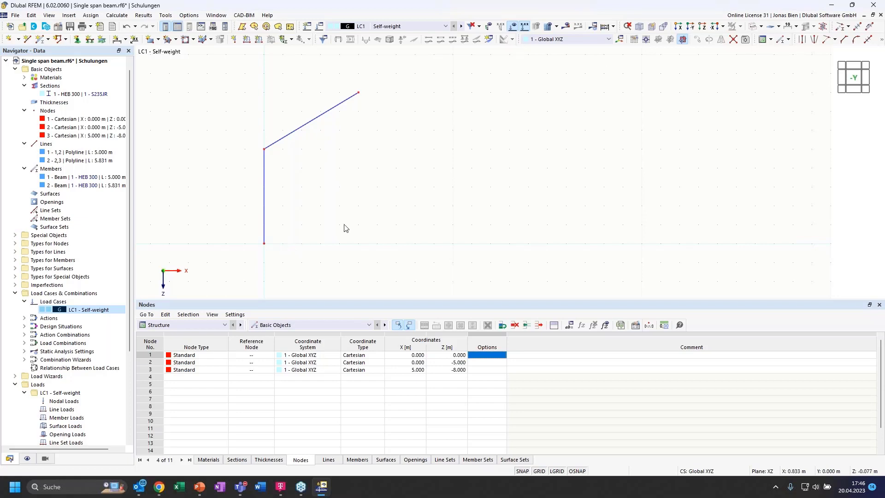
left_click(635, 40)
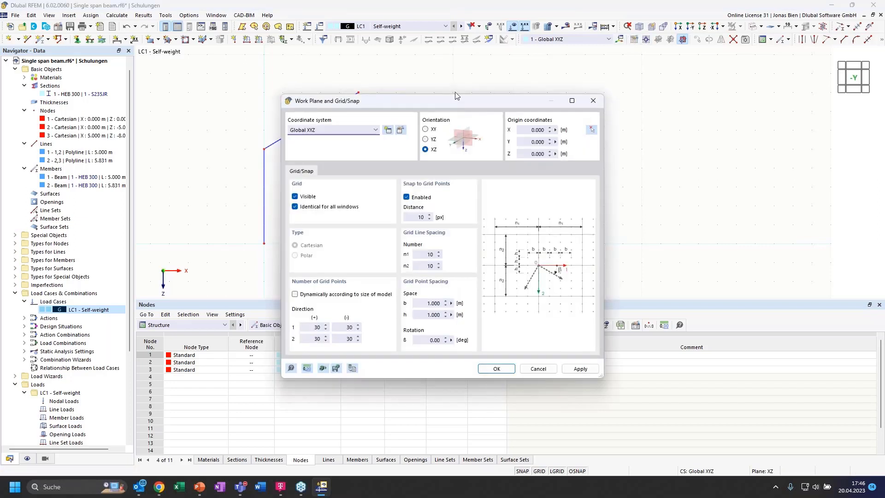
left_click_drag(455, 95, 462, 67)
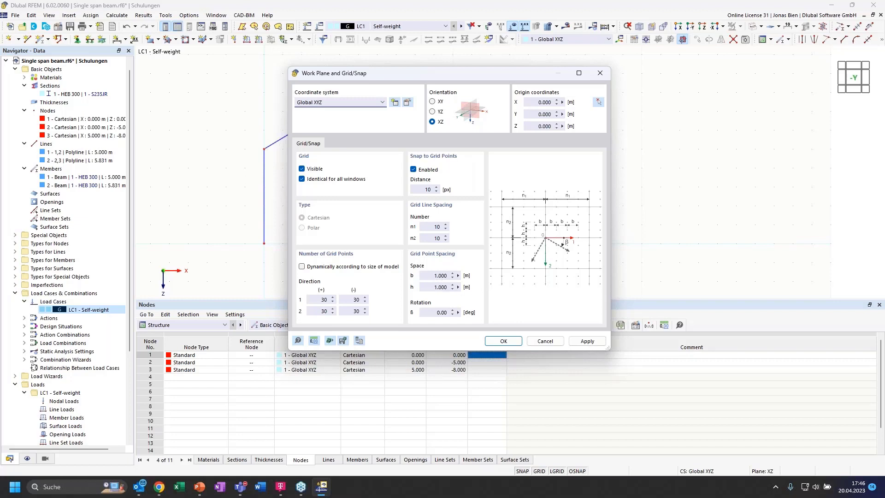
left_click(557, 345)
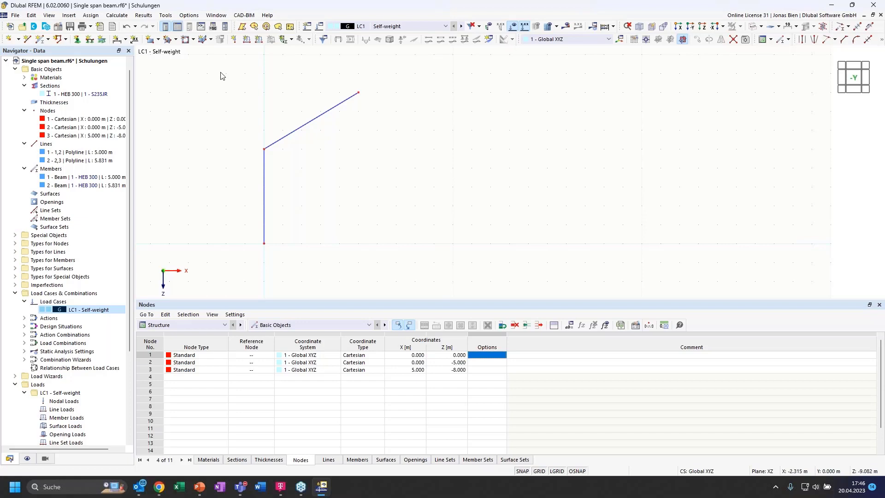
Assign the hinged nodal support to node 1 at the column base.
left_click_drag(220, 75, 435, 288)
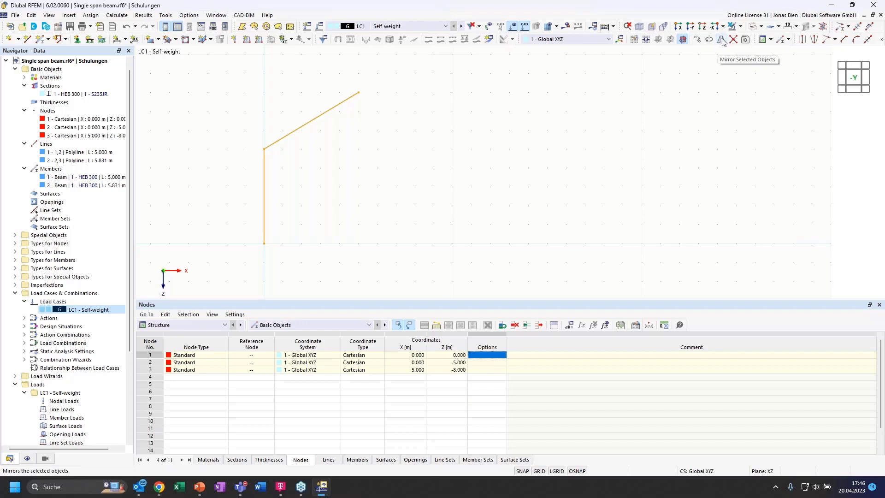
left_click(459, 197)
left_click(77, 40)
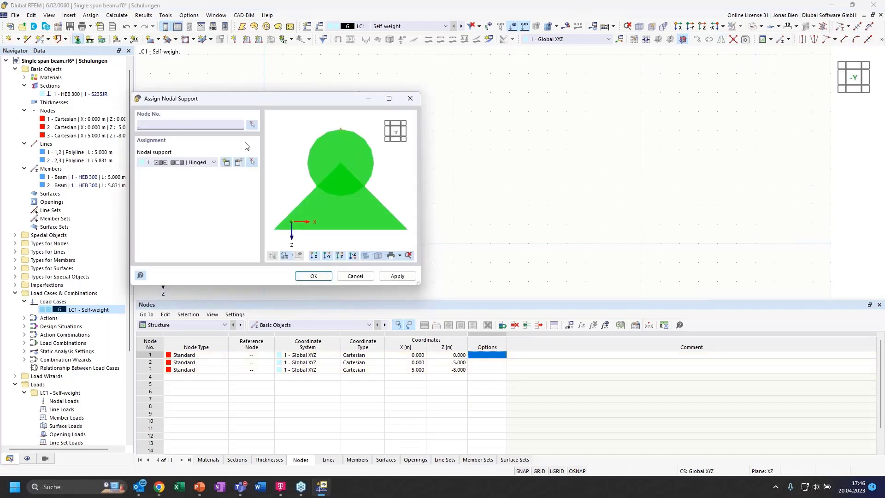
left_click(251, 125)
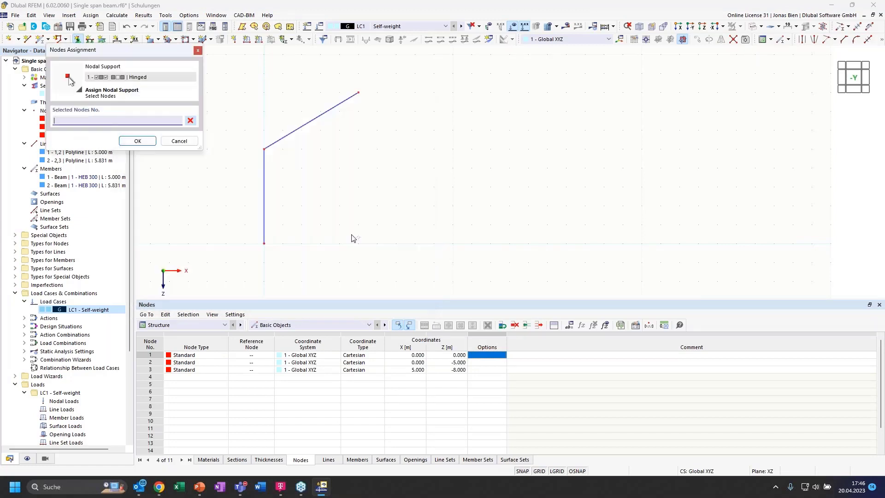
left_click(264, 243)
left_click(137, 141)
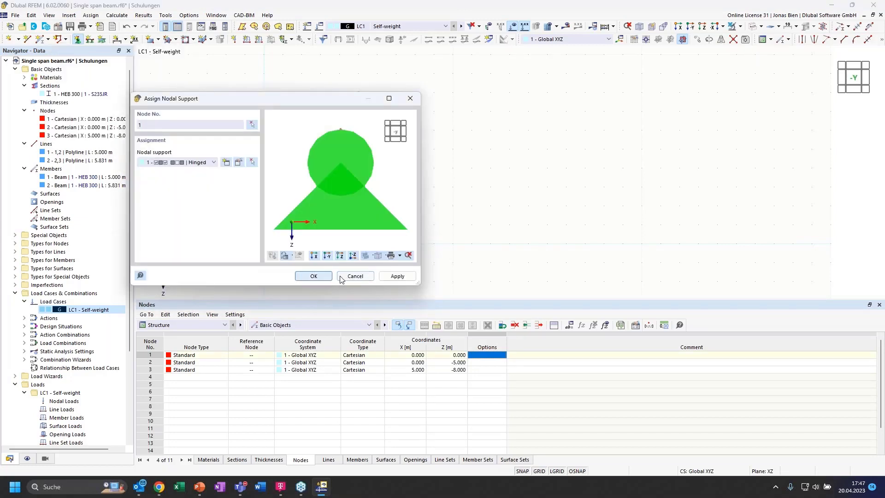
left_click(312, 277)
Mirror the half frame with its support as a copy about the YZ plane through the apex node at X 5, Z -8 m.
left_click_drag(448, 275, 202, 87)
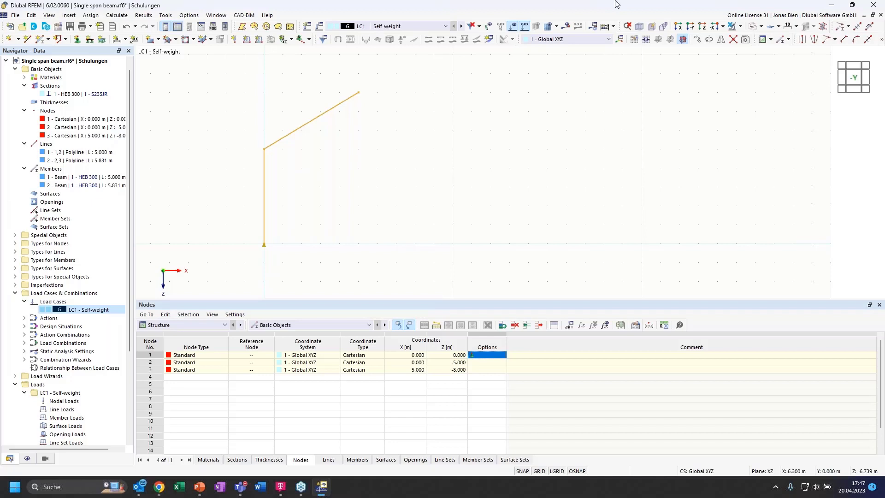
left_click(721, 40)
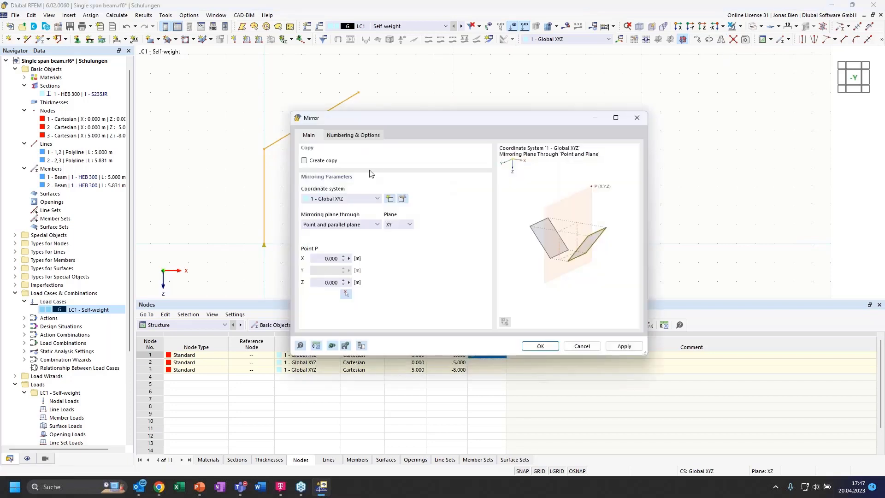
left_click(304, 161)
left_click(409, 230)
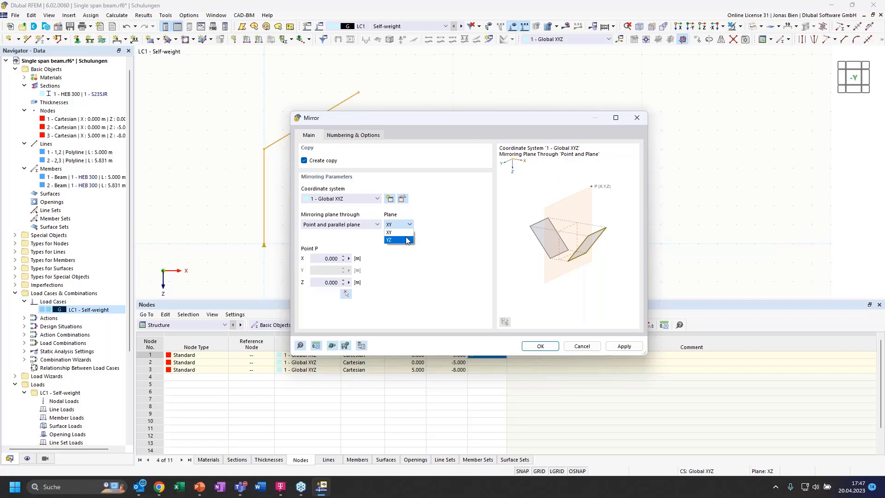
left_click(399, 240)
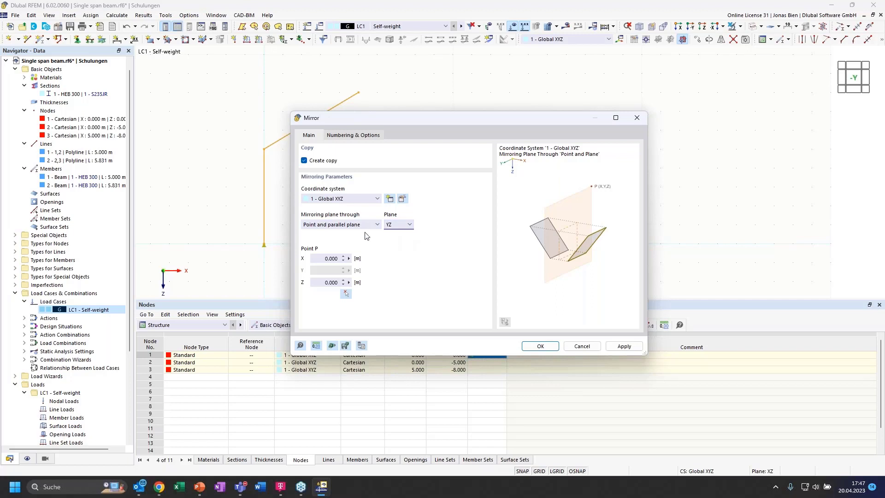
left_click(346, 293)
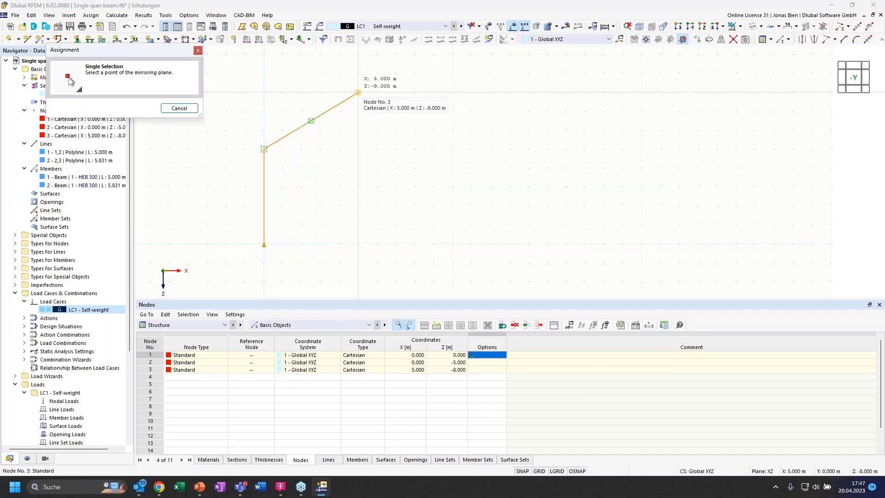
left_click(358, 92)
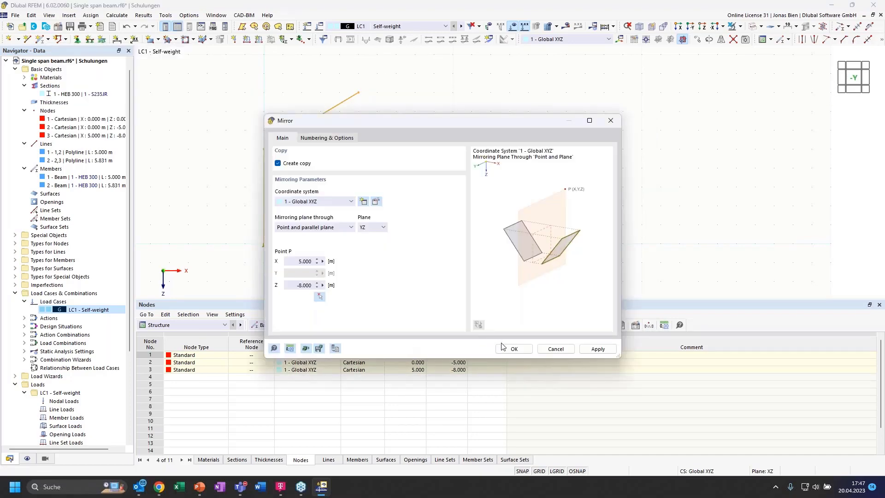
left_click(314, 138)
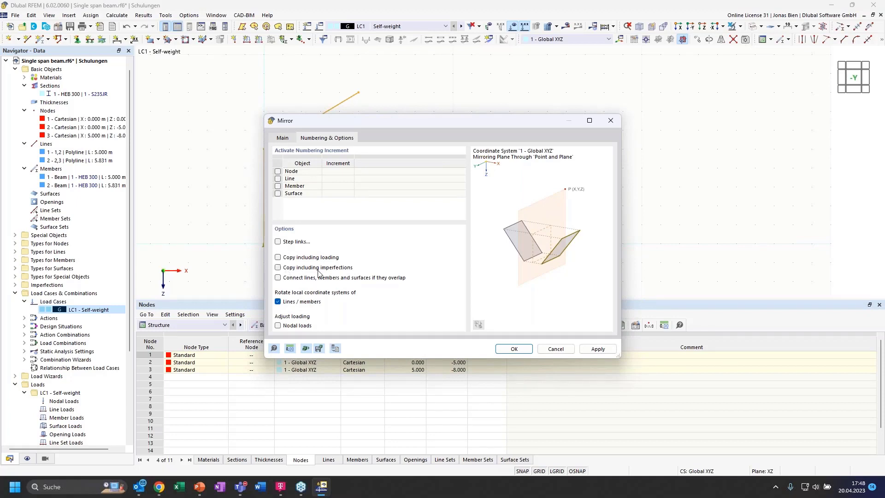
left_click(514, 349)
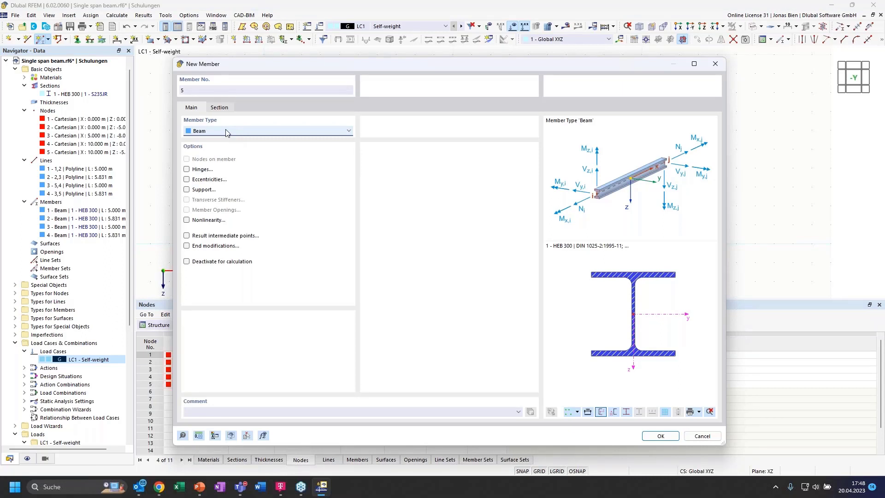
Preview the Truss and Truss (only N) types for new member 5 and set its type to Tension.
left_click(226, 132)
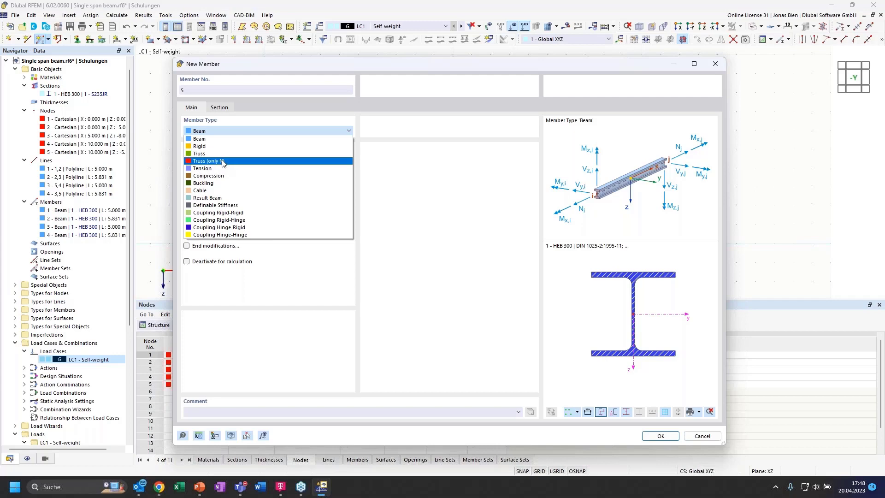
left_click(199, 155)
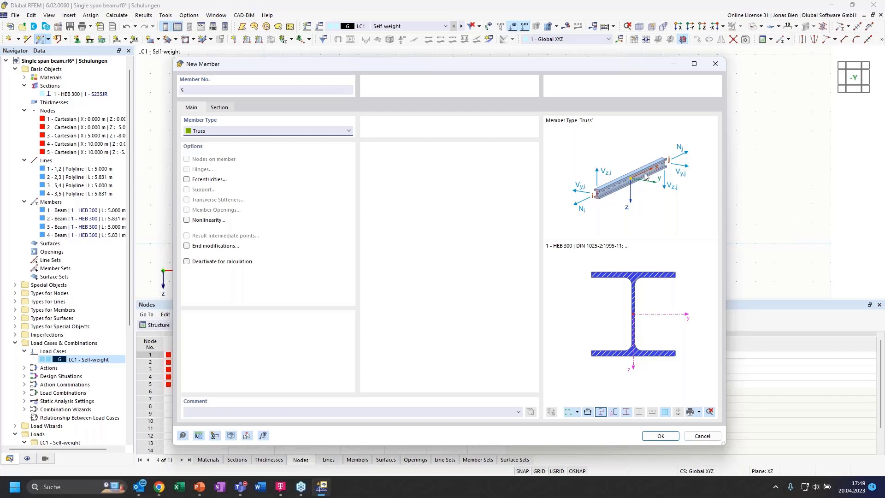
left_click(295, 130)
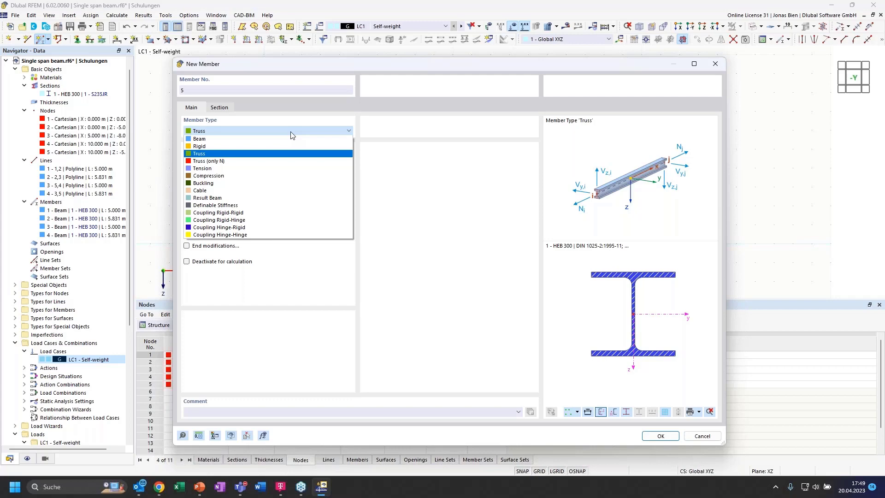
left_click(212, 163)
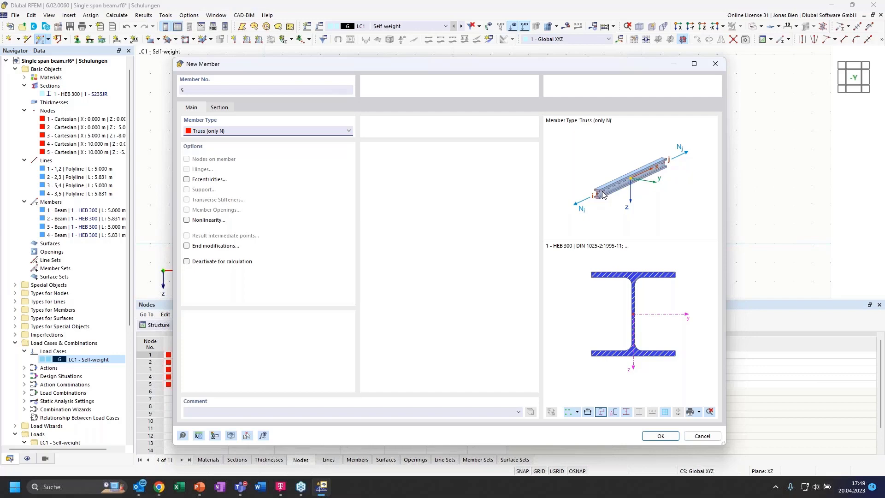
left_click(342, 133)
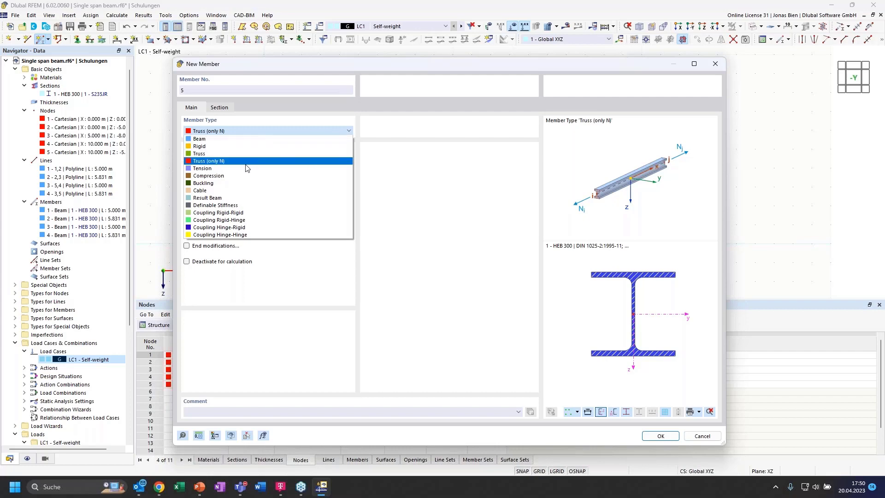
left_click(203, 169)
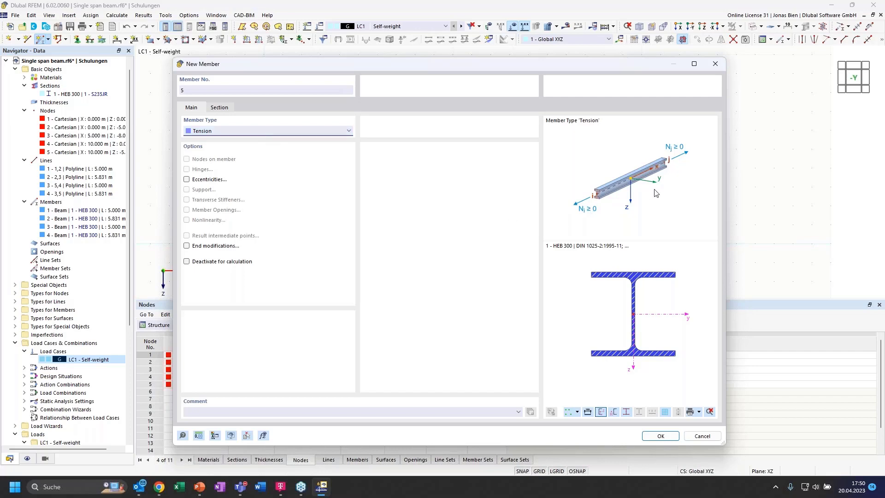
Give the tension member a solid round bar section of 30 mm diameter in S235JR and accept the member definition.
left_click(219, 107)
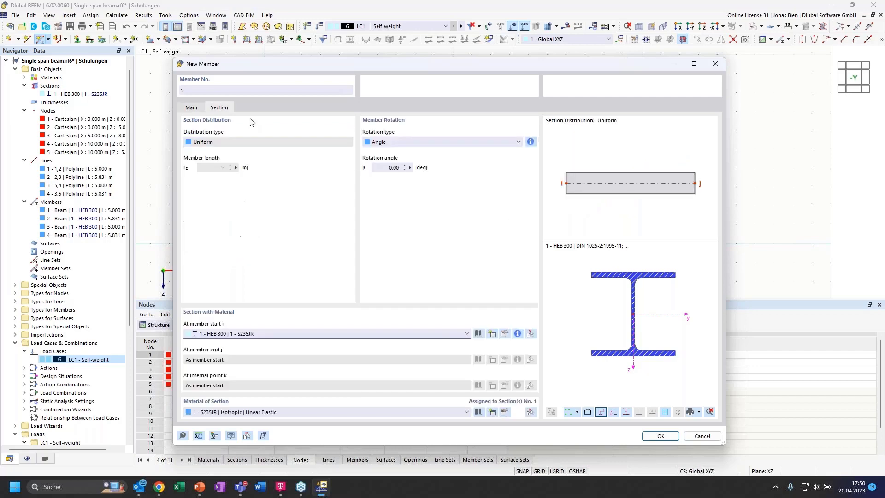
left_click(481, 337)
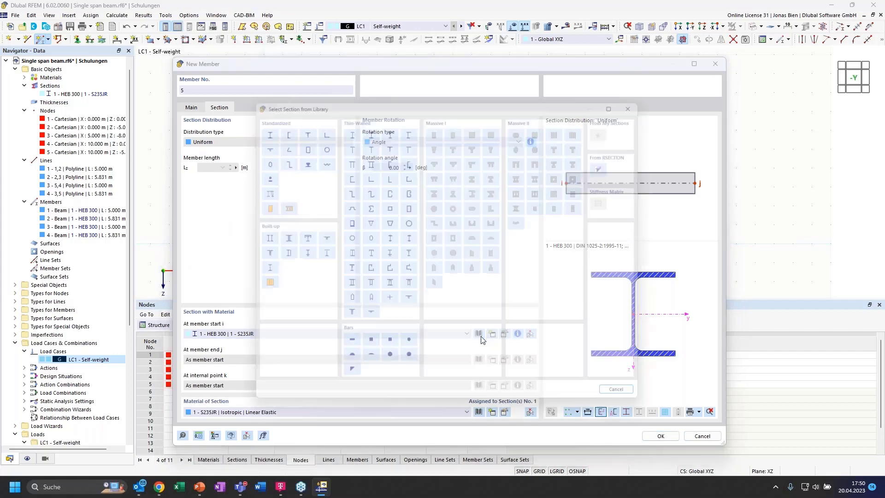
key("Escape")
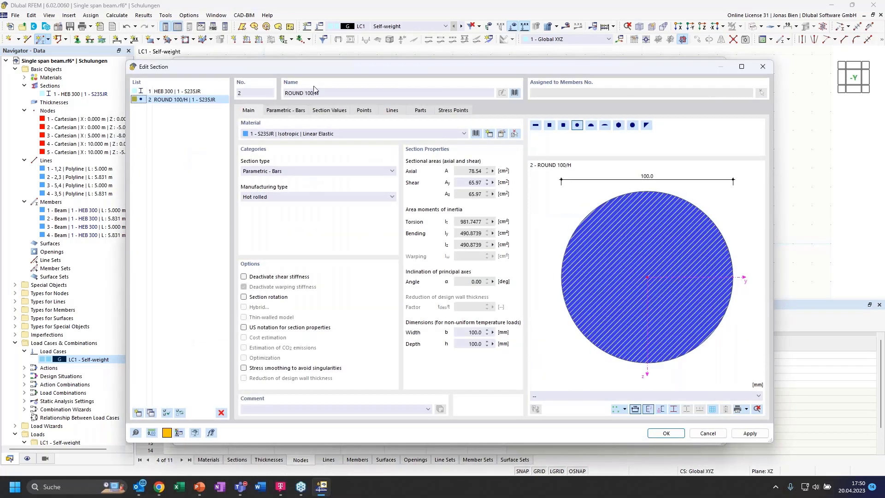
left_click(288, 112)
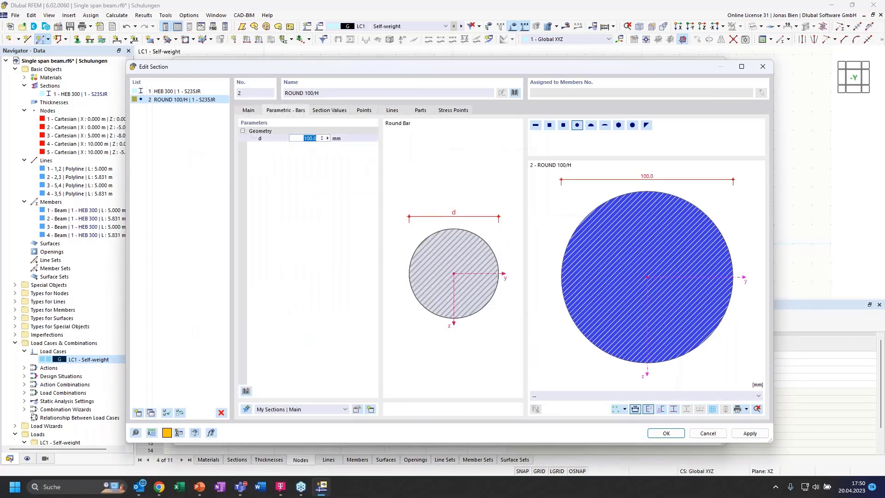
double_click(306, 139)
type("30")
left_click(247, 111)
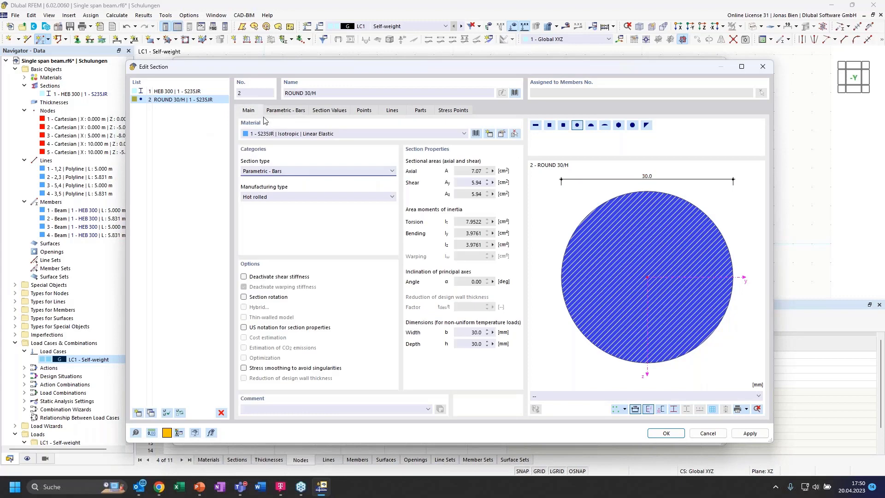
left_click(667, 434)
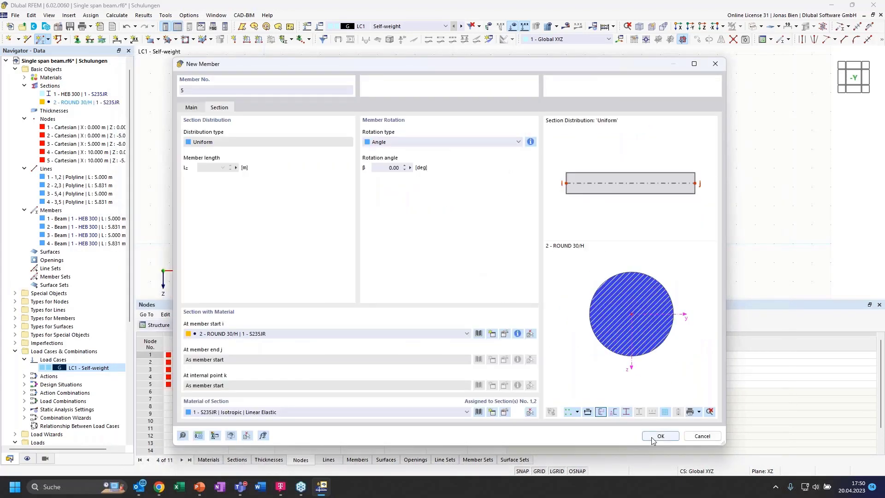
left_click(652, 438)
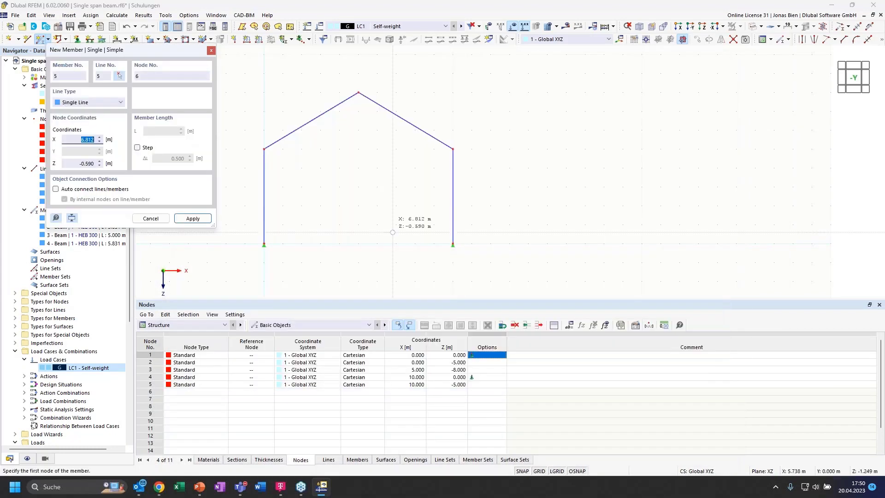
Place the tension member between the two eave nodes at Z -5 m and return to the front view of the frame.
left_click(264, 149)
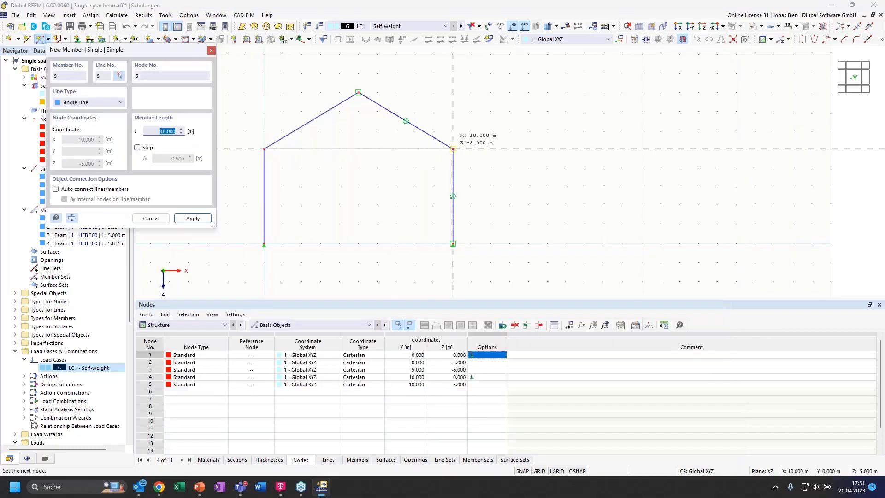
left_click(452, 149)
key("Escape")
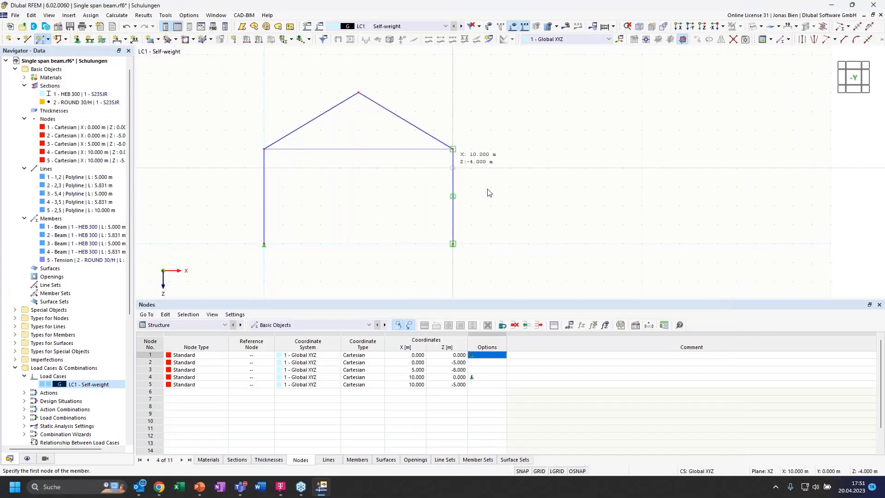
middle_click_drag(375, 196, 335, 177, "ctrl")
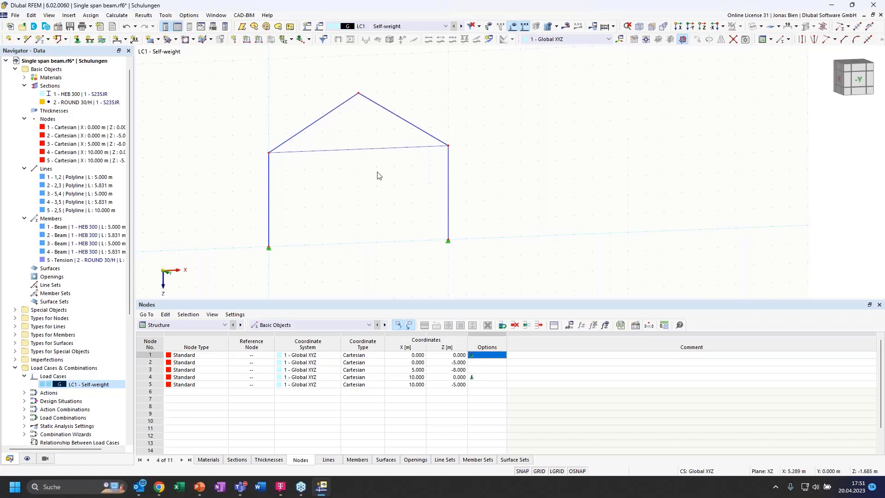
left_click(859, 83)
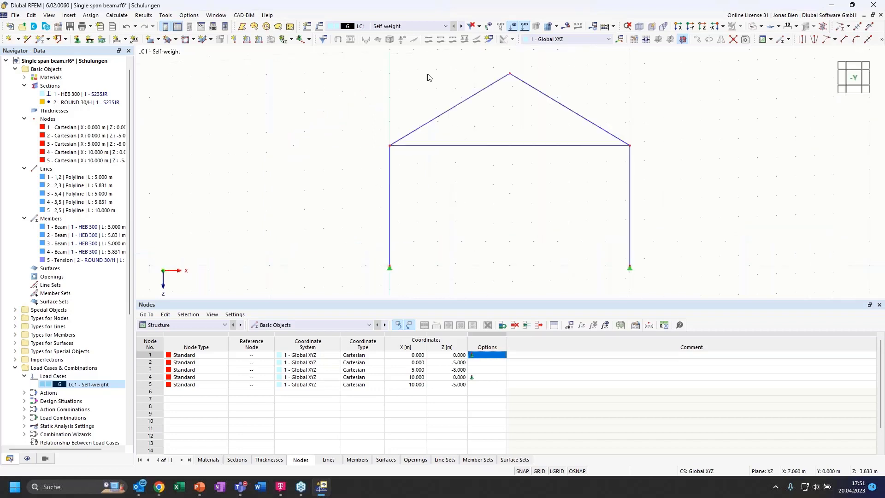
Change load case LC1 to the action category Snow/Ice loads - H <= 1000 m and rename it Snow.
double_click(65, 384)
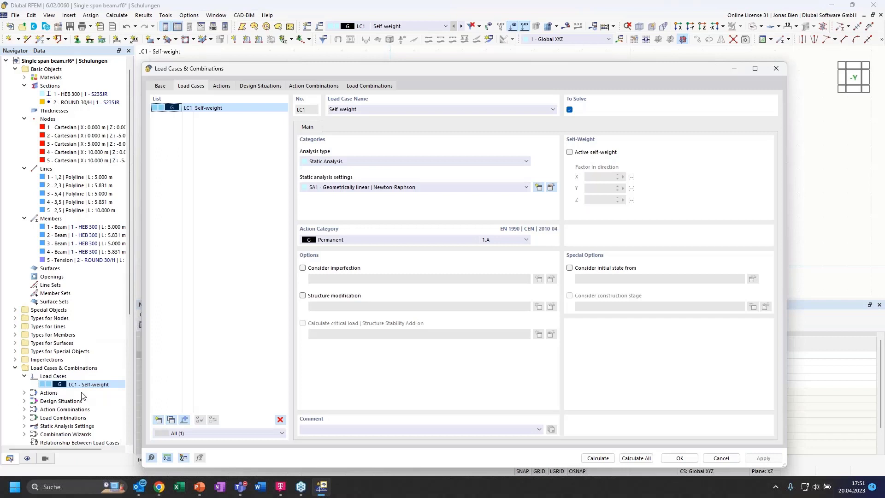
left_click(349, 240)
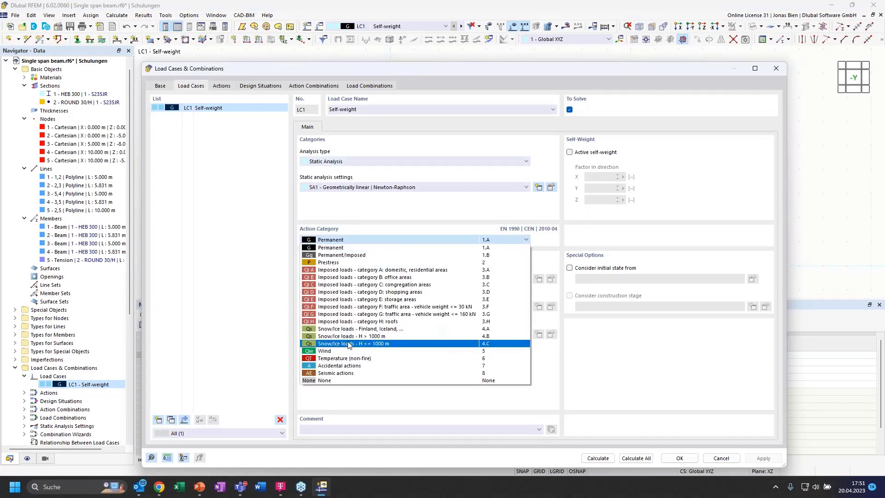
left_click(349, 343)
left_click(378, 110)
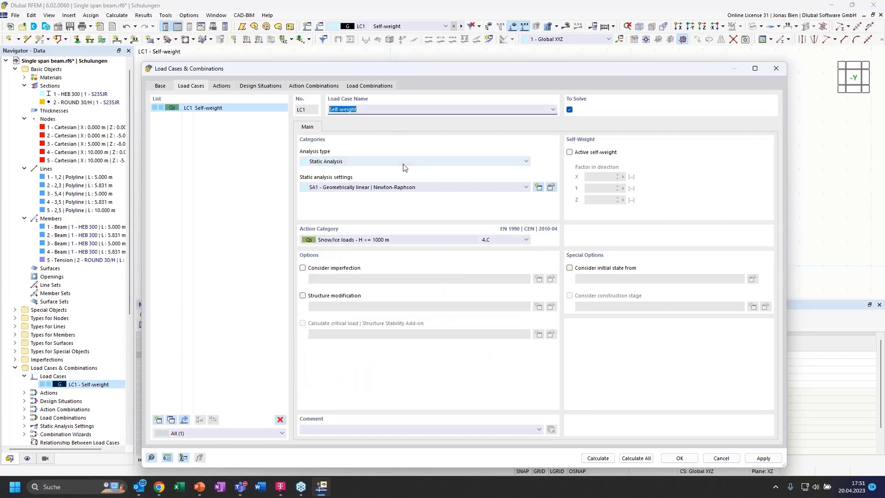
type("Snow")
left_click(249, 184)
Copy the snow load case as LC2, name it Wind and set its action category to Wind.
left_click(171, 420)
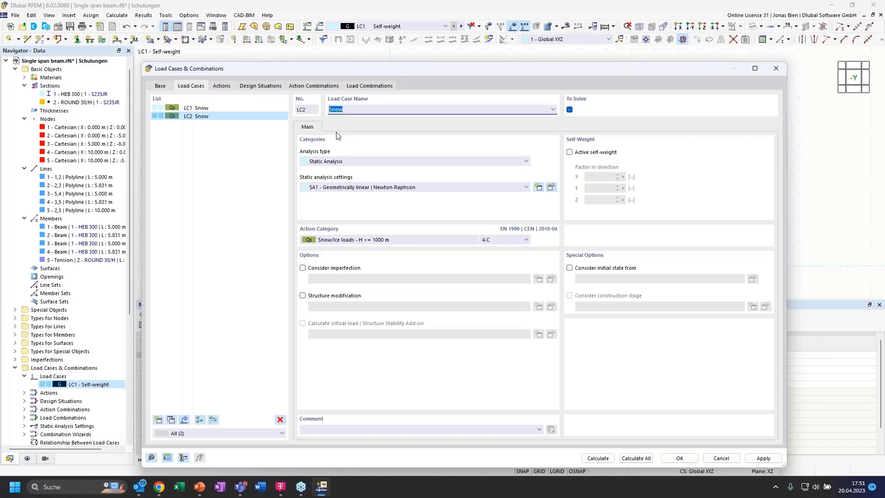
type("Wind")
left_click(365, 240)
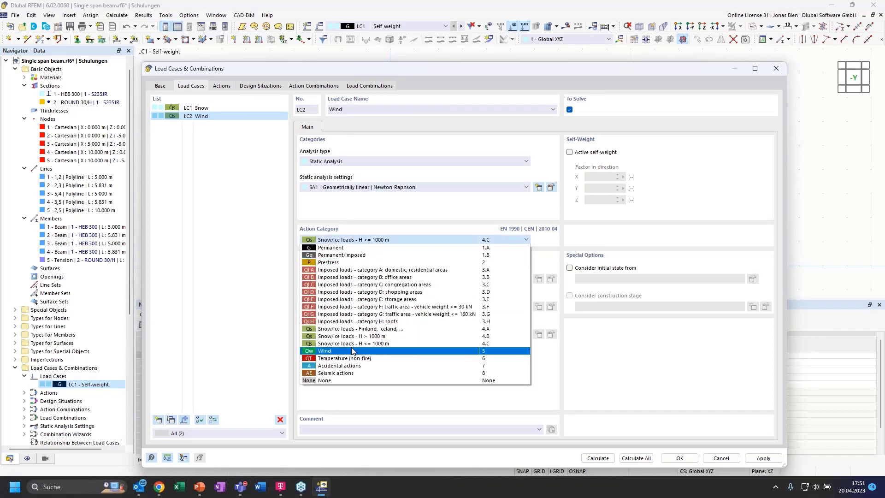
left_click(353, 351)
Copy the wind load case as LC3, name it Temperature with action category Temperature (non-fire), and accept the load cases.
left_click(170, 420)
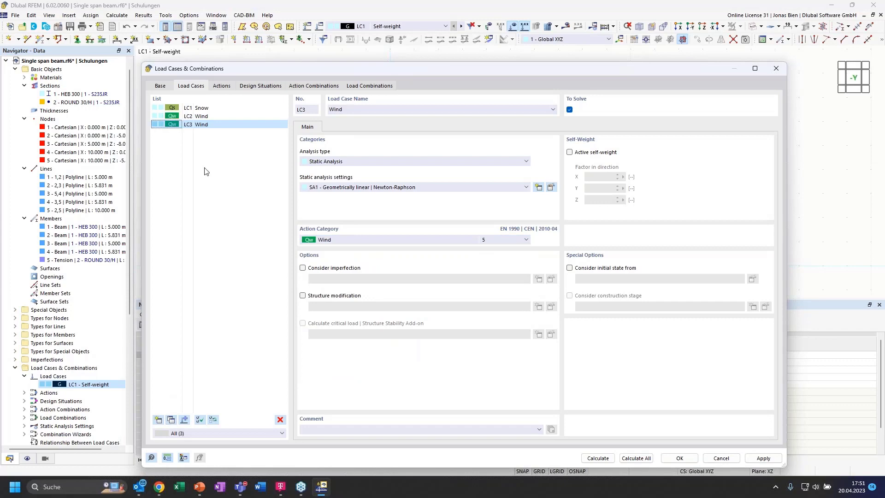
left_click_drag(350, 110, 310, 98)
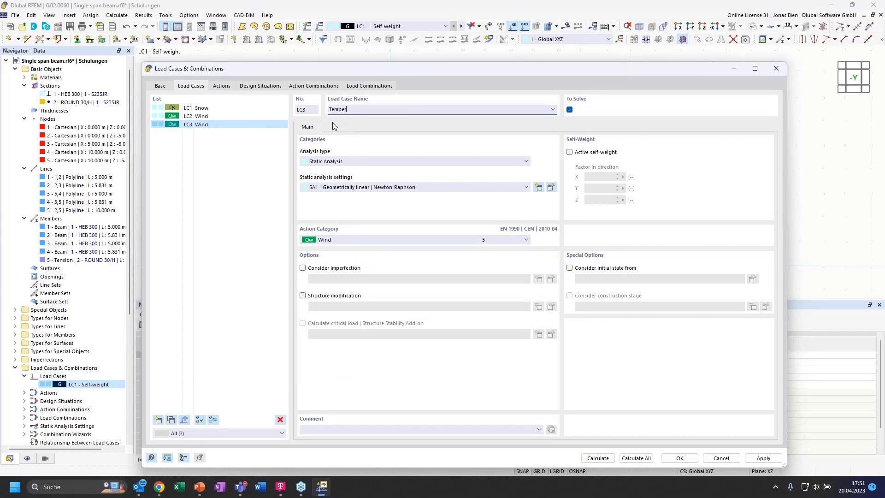
type("Temperature")
left_click(357, 243)
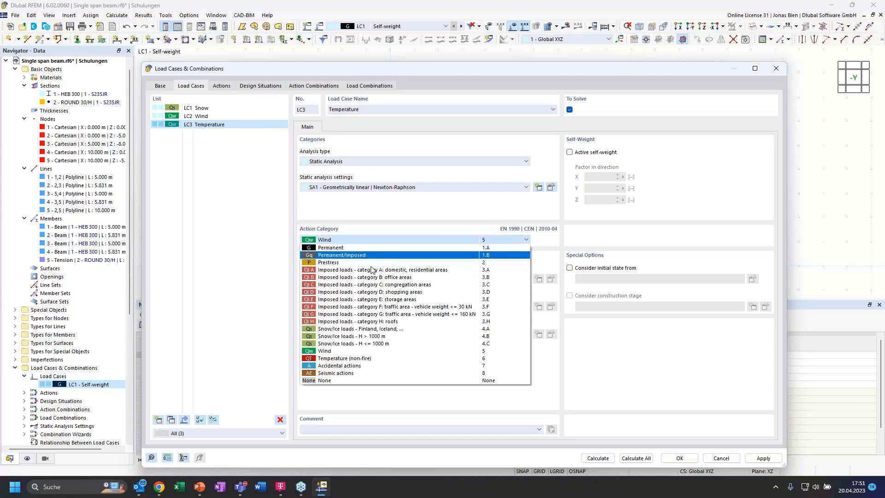
left_click(341, 358)
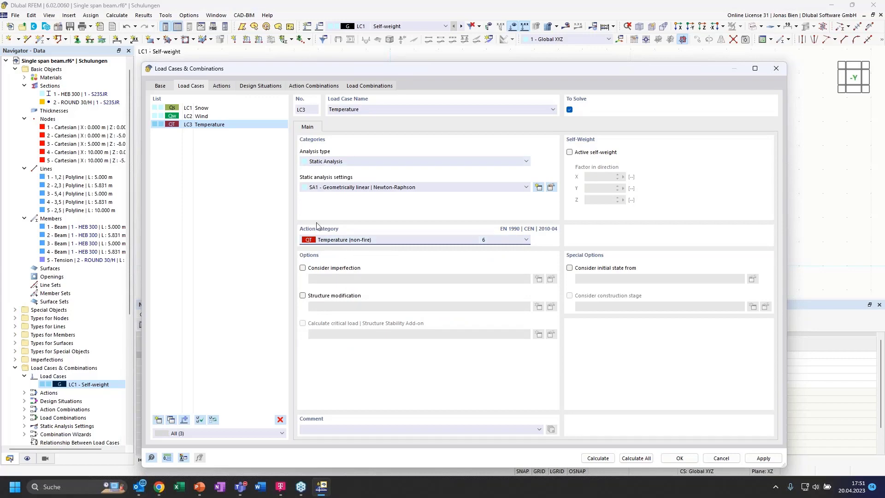
left_click(681, 459)
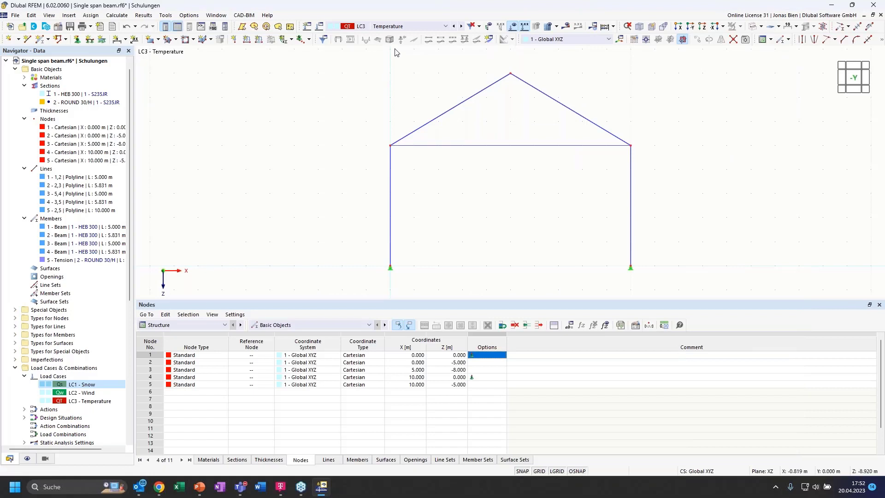
Review the actions of the load cases and delete the ULS (STR/GEO) design situation DS1.
left_click(25, 409)
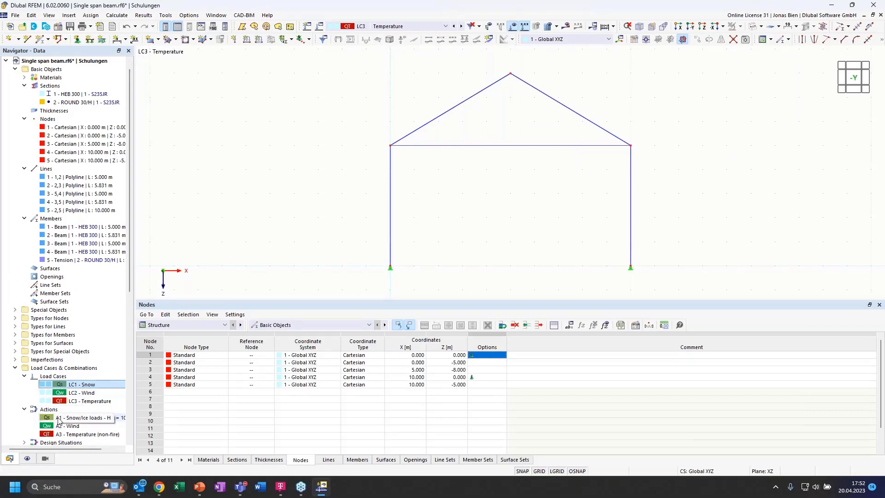
scroll(59, 418, "down", 2)
left_click(72, 376)
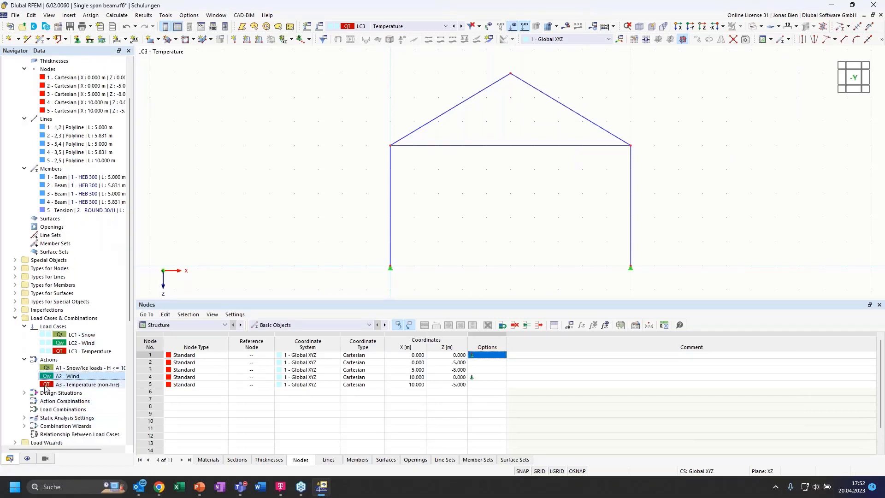
left_click(24, 393)
right_click(60, 400)
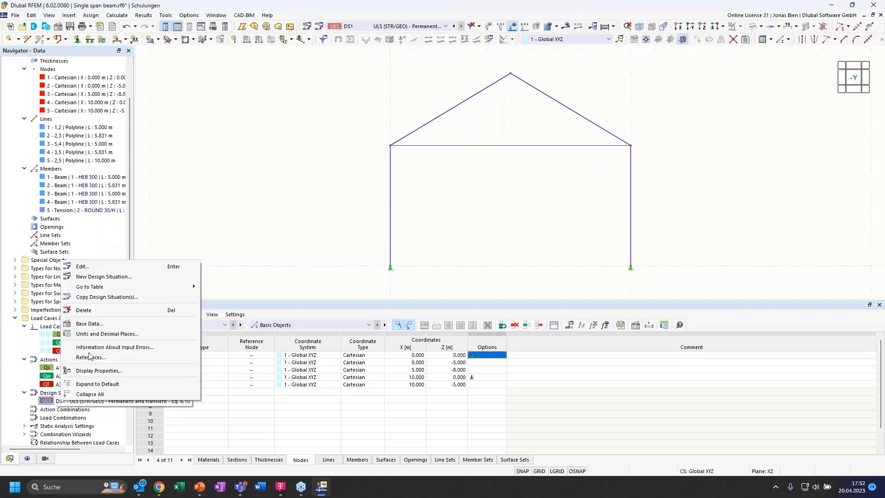
left_click(83, 309)
left_click(451, 275)
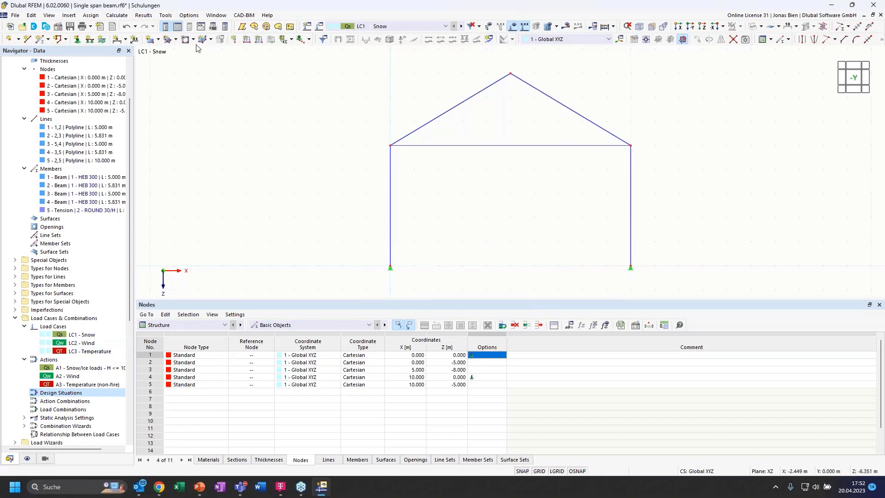
Create a new member load in LC1 Snow and assign it to the two rafters, members 2 and 4.
left_click(260, 41)
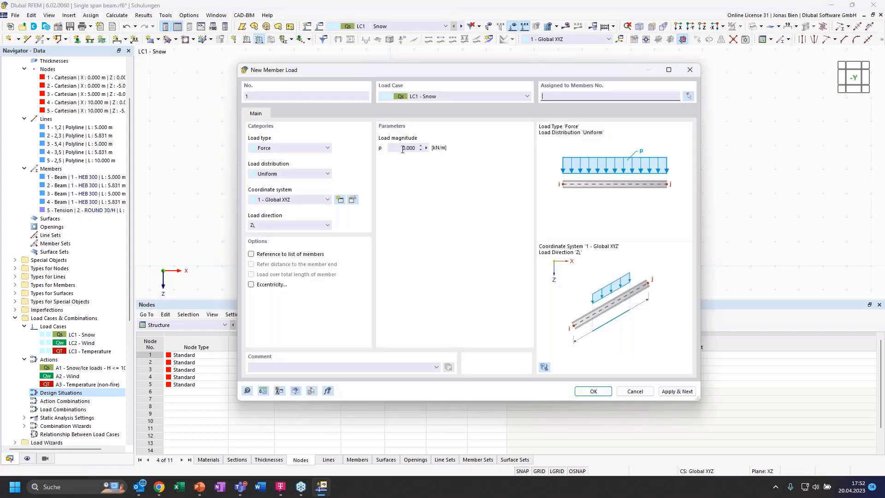
left_click_drag(440, 71, 425, 181)
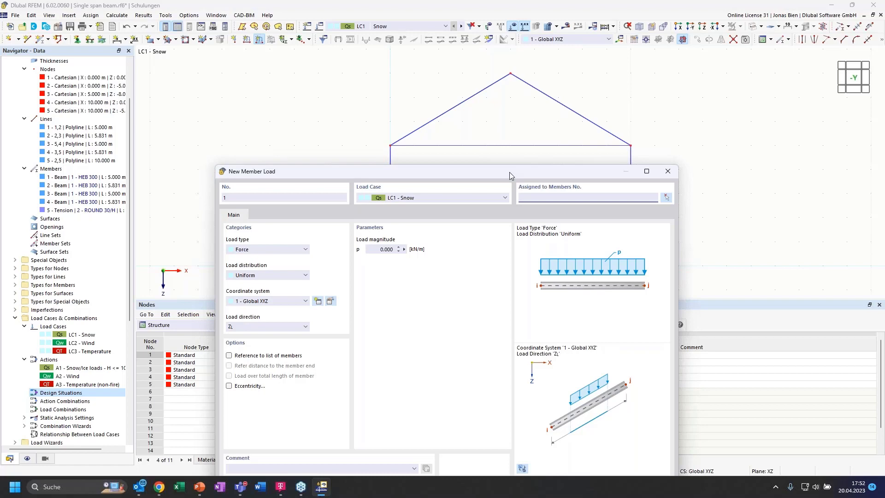
left_click_drag(510, 172, 355, 122)
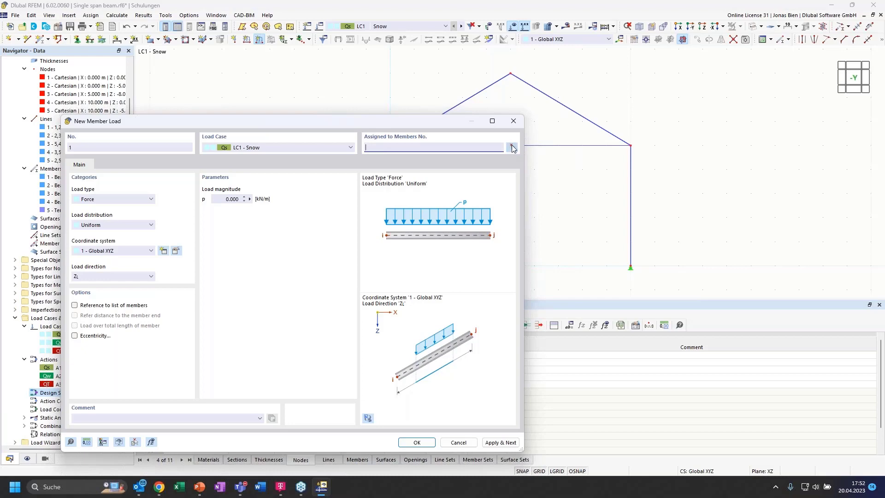
left_click(511, 147)
left_click_drag(601, 116, 438, 91)
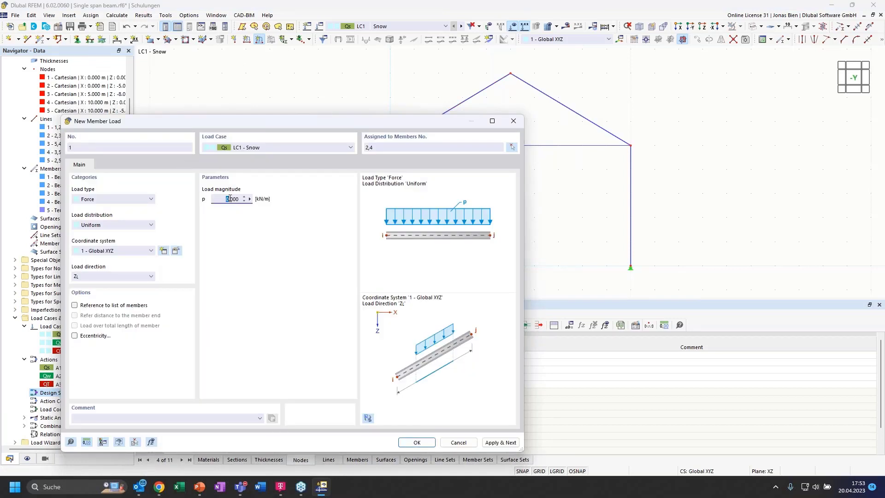
Set the snow load to 1 kN/m, acting globally in Z on the projected length, and accept it.
type("1")
left_click_drag(152, 116, 403, 121)
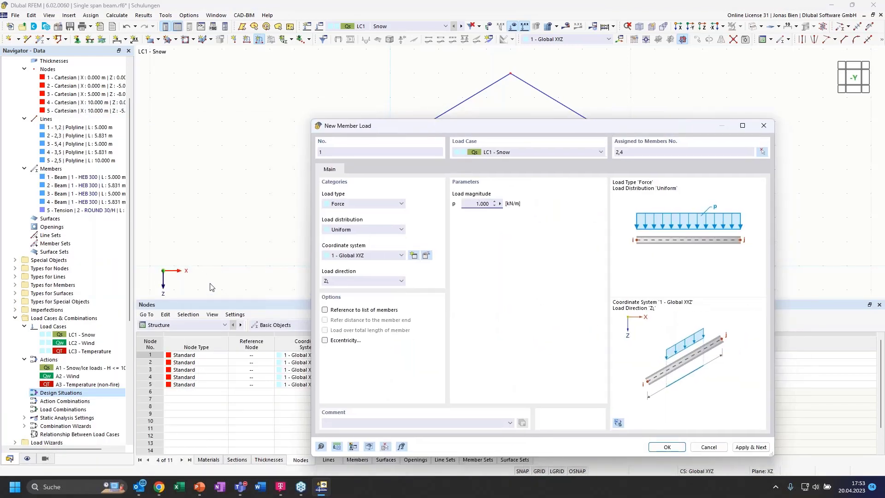
left_click(389, 282)
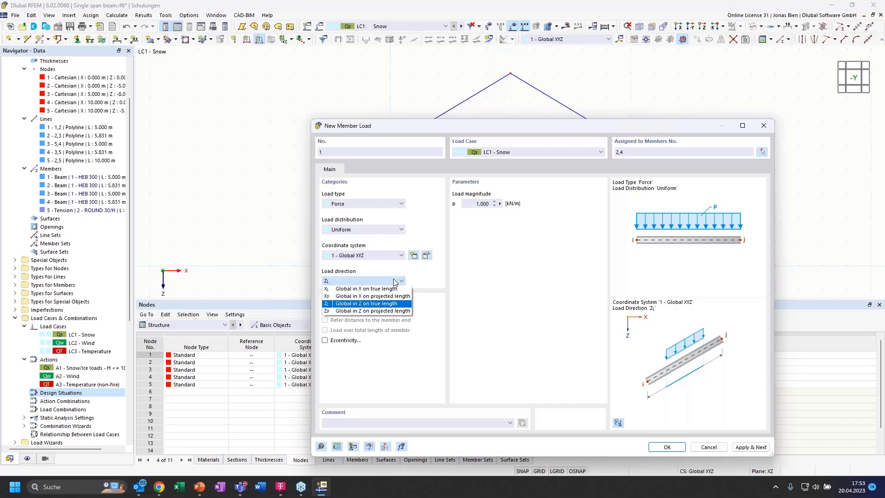
left_click(383, 311)
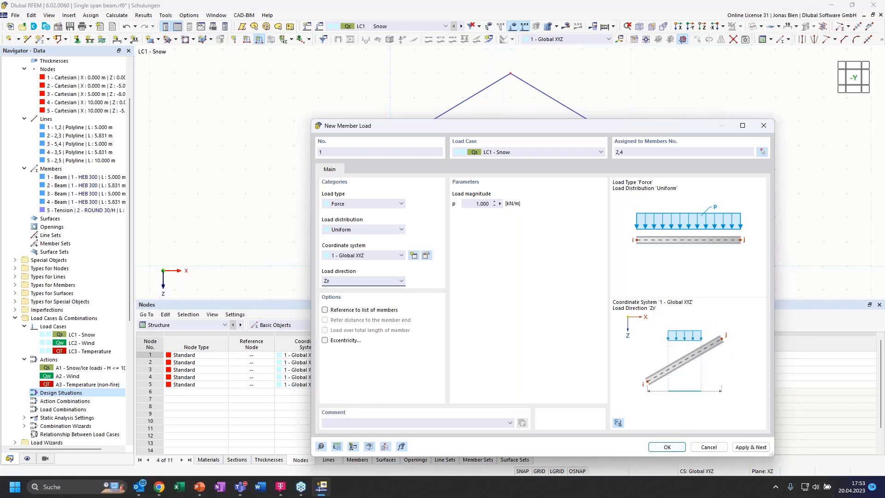
left_click(667, 447)
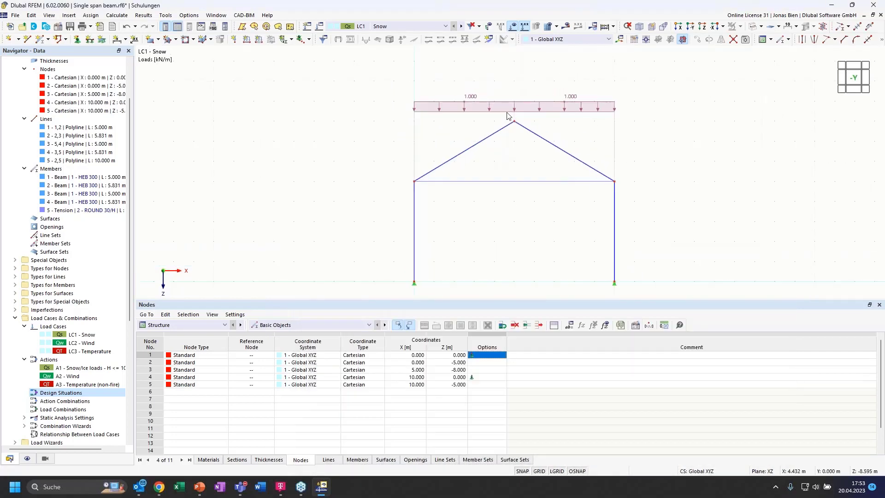
Switch to load case LC2 Wind and create a new member load assigned to column 1 and rafter 2.
left_click(462, 26)
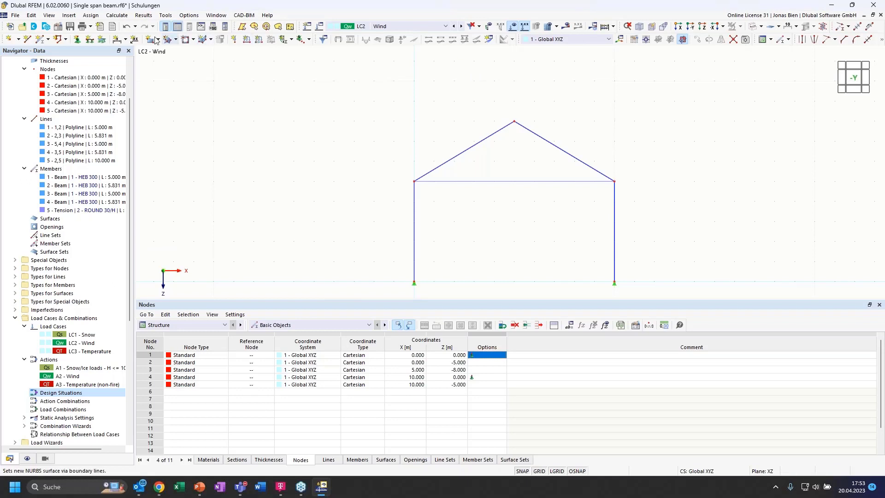
left_click(259, 39)
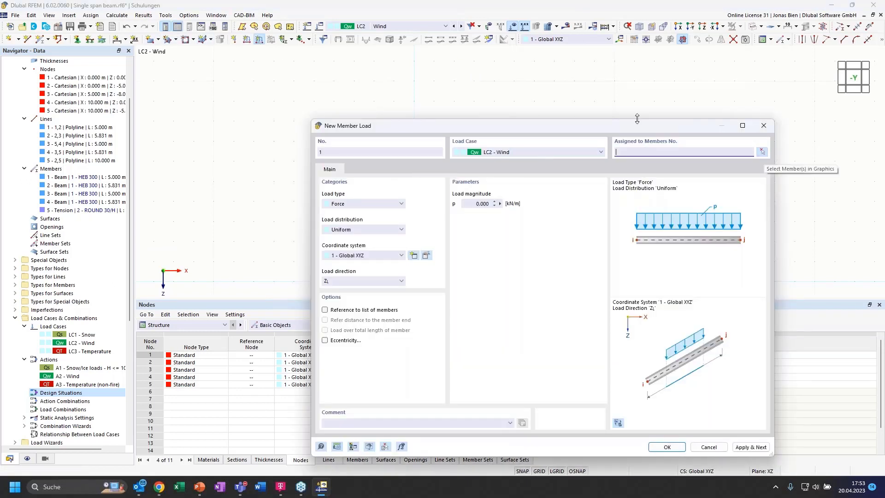
left_click_drag(637, 127, 748, 202)
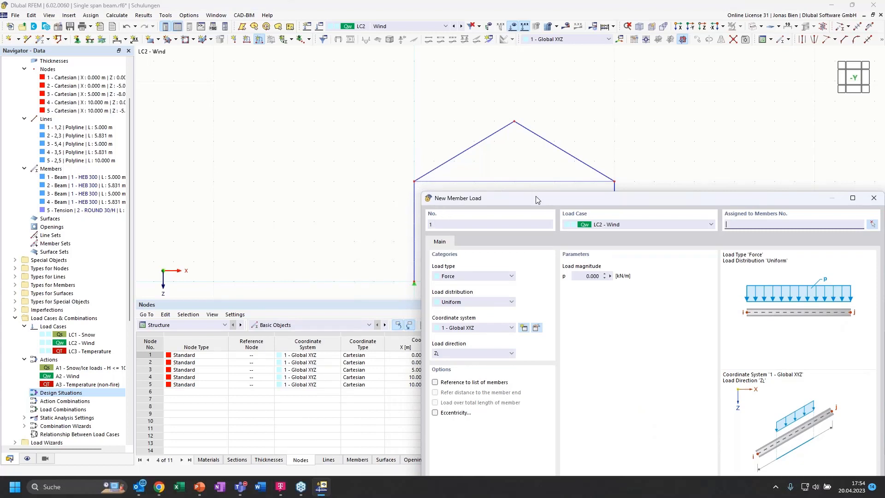
left_click_drag(537, 199, 544, 167)
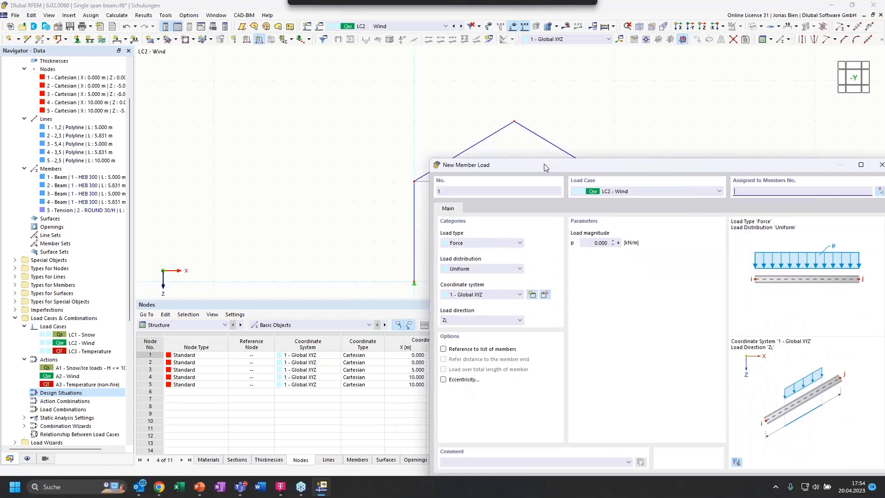
left_click(880, 191)
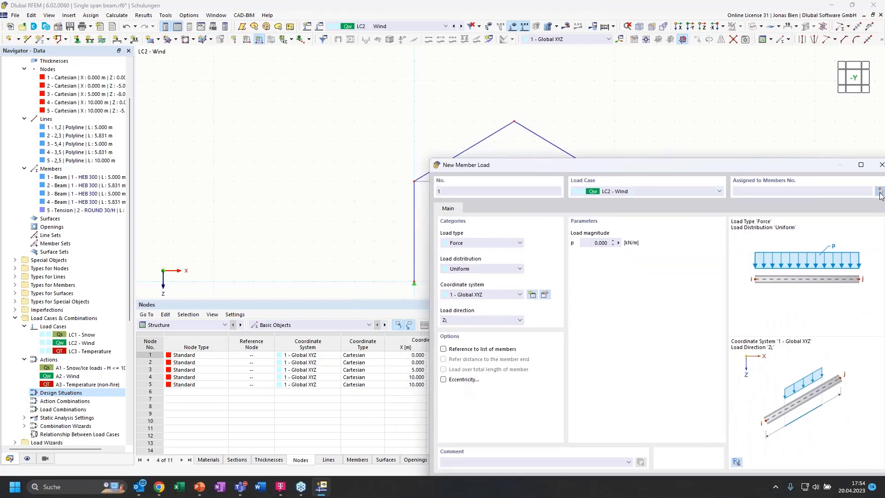
left_click(414, 226)
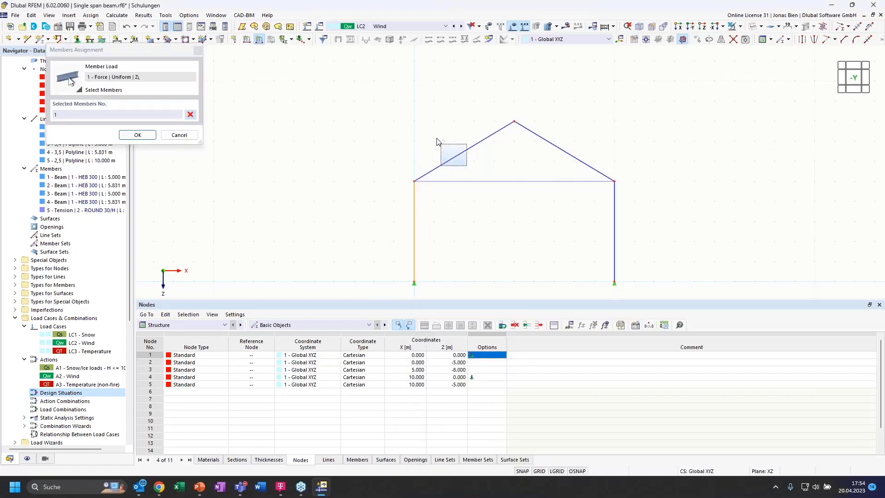
left_click(439, 165)
left_click(137, 134)
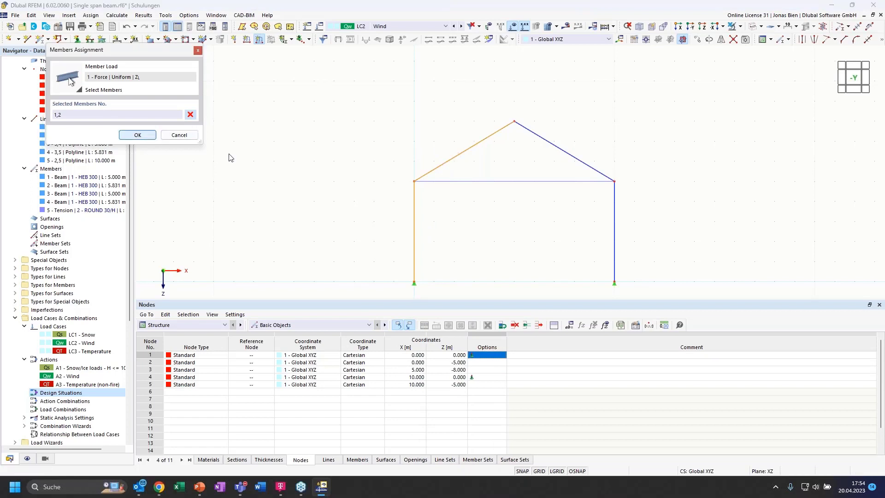
Set the magnitude of the uniform wind load on members 1 and 2 to 1 kN/m.
left_click_drag(603, 165, 537, 142)
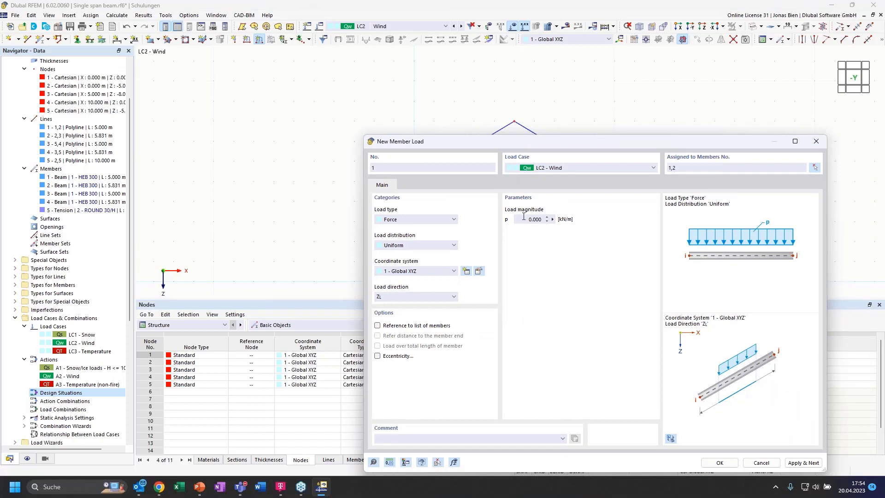
left_click(528, 217)
type("1")
left_click_drag(523, 146, 512, 107)
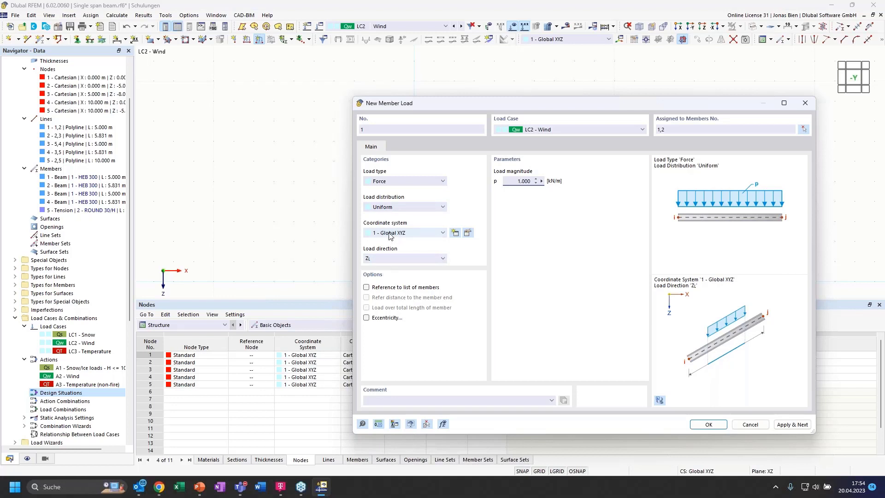
Make the wind load act in the local z direction of the local xyz system, preview it on the model and accept it.
left_click(416, 233)
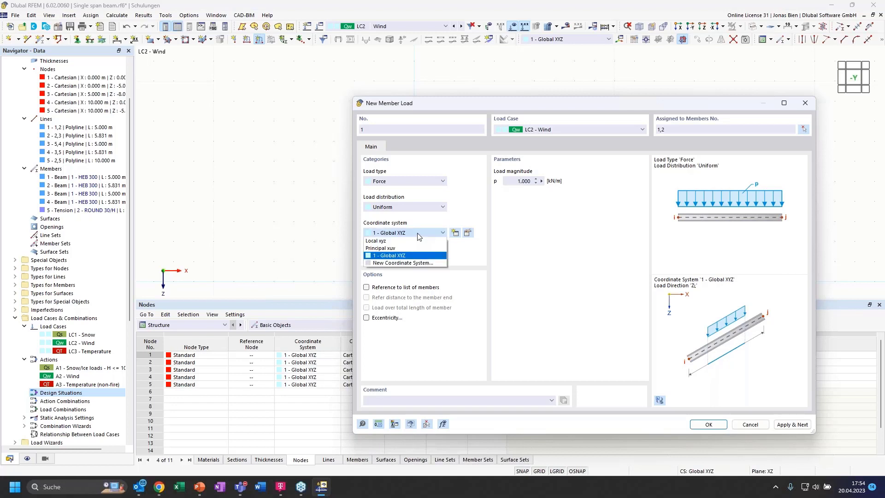
left_click(382, 242)
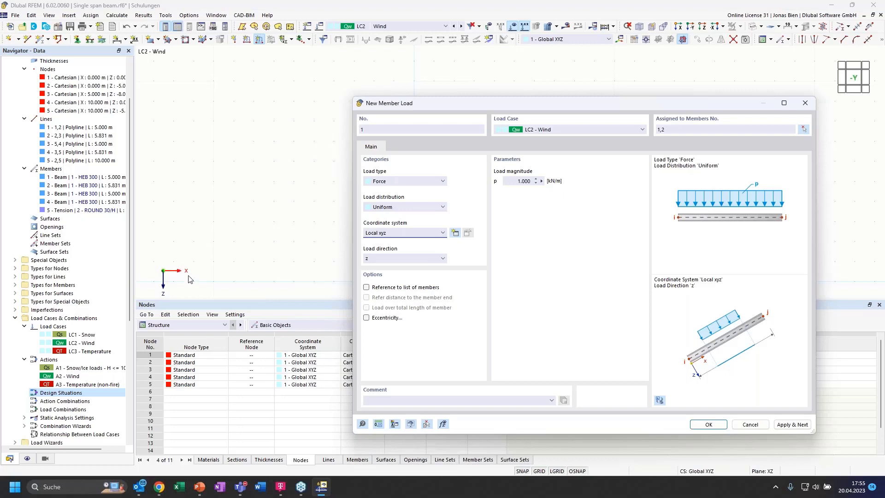
left_click(429, 259)
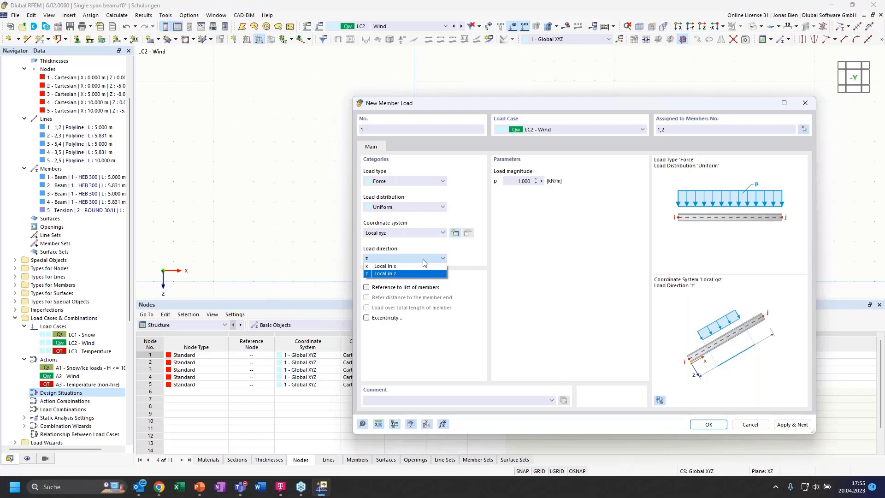
left_click(425, 261)
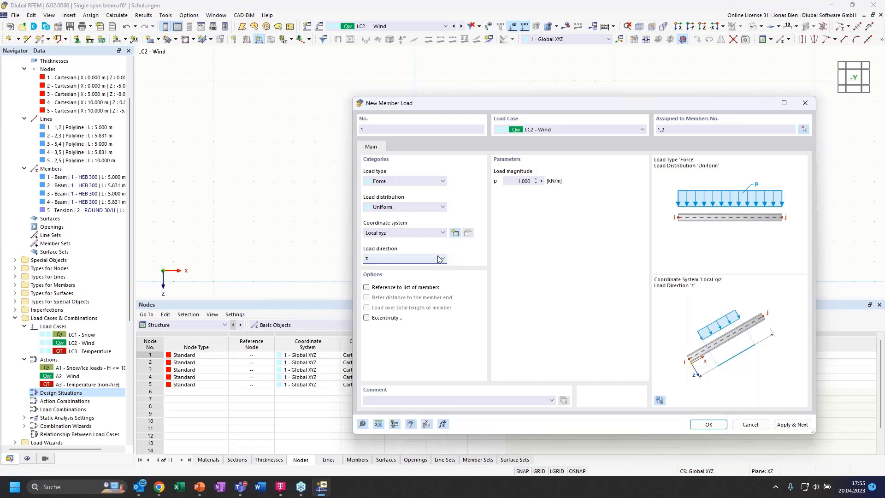
left_click_drag(505, 105, 403, 98)
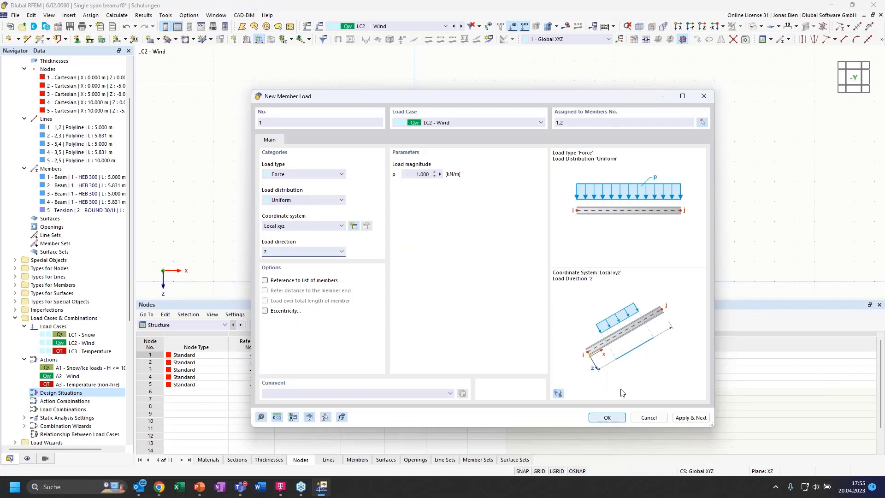
left_click(562, 393)
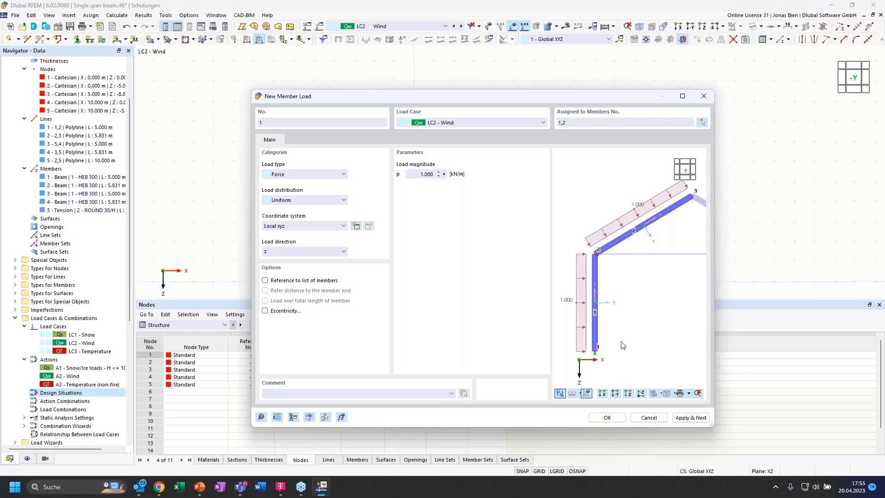
left_click(623, 421)
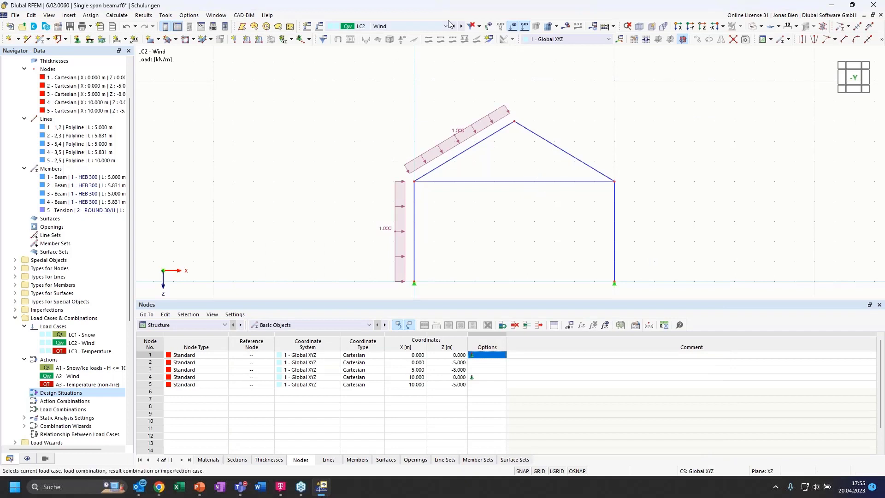
Switch to load case LC3 Temperature and create a new member load assigned to both columns and both rafters, members 1-4.
left_click(461, 27)
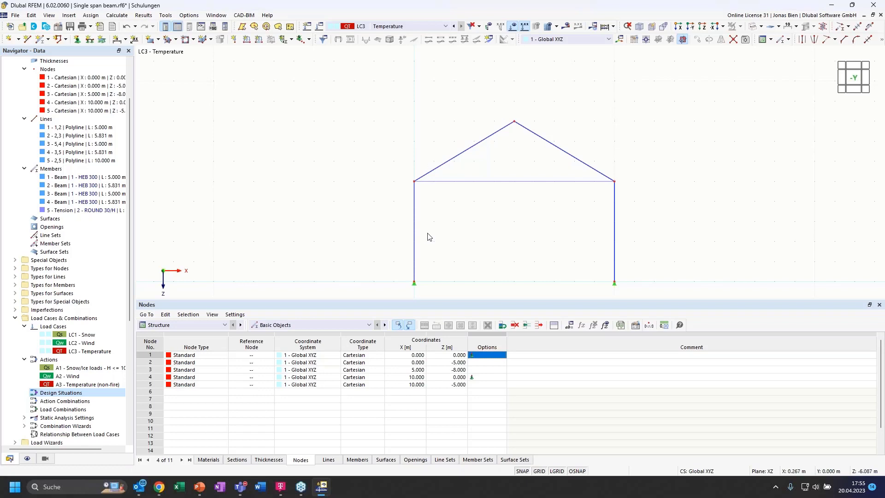
left_click(415, 226)
left_click(453, 161)
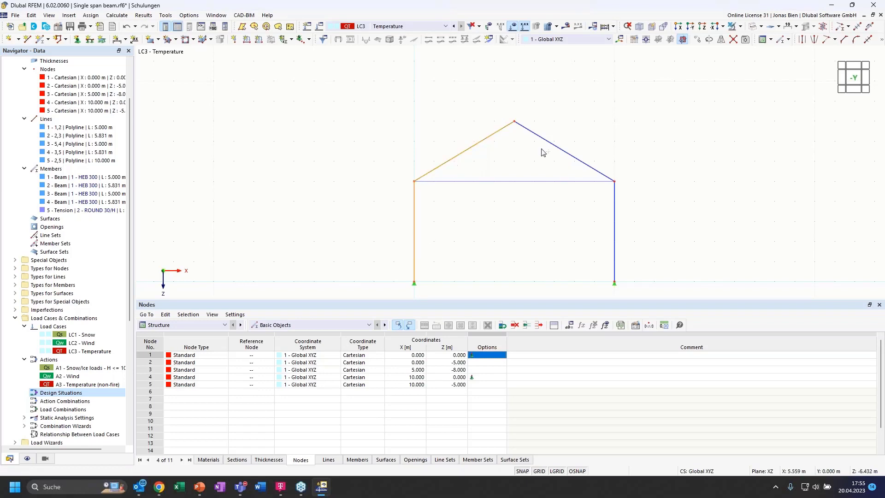
left_click(552, 144)
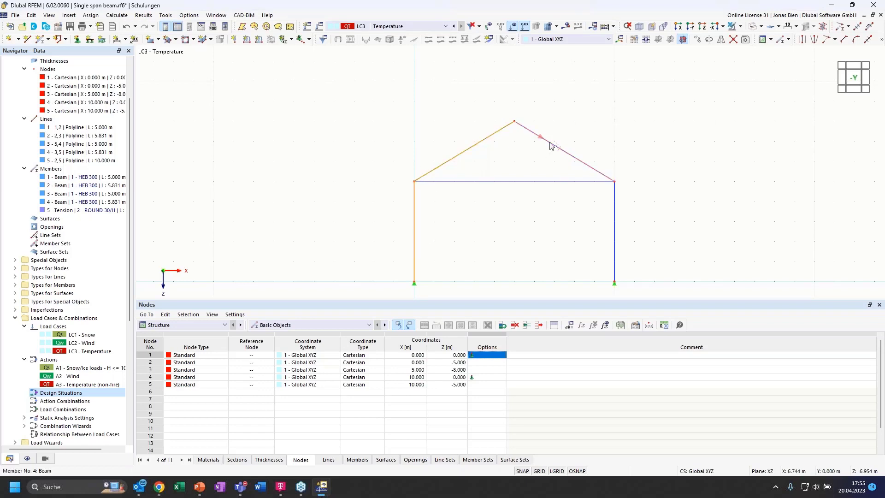
left_click(618, 234)
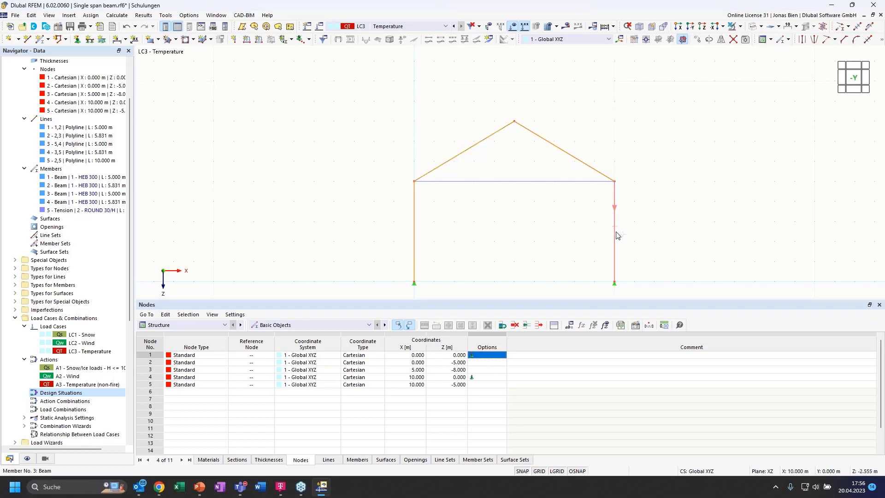
left_click(260, 39)
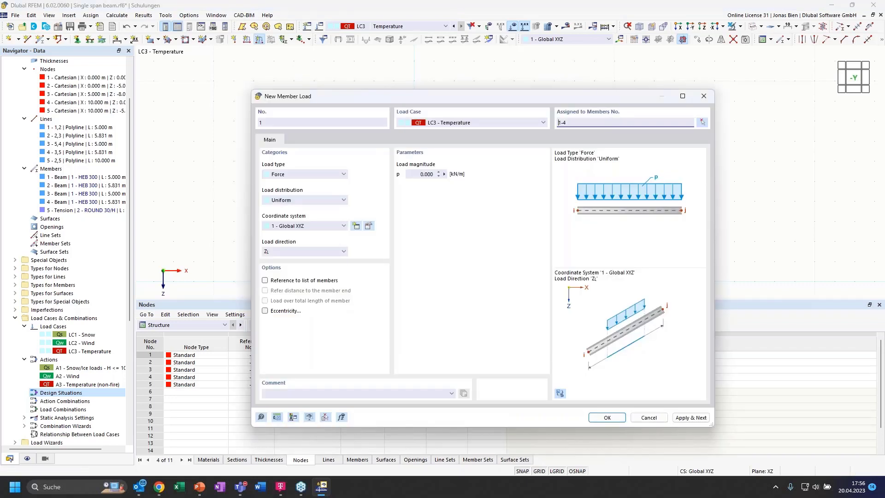
left_click_drag(527, 98, 603, 196)
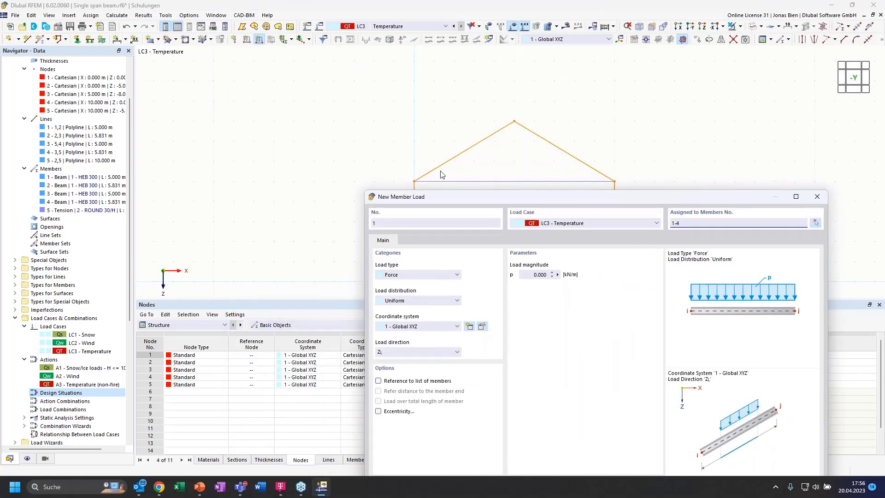
left_click_drag(444, 198, 397, 115)
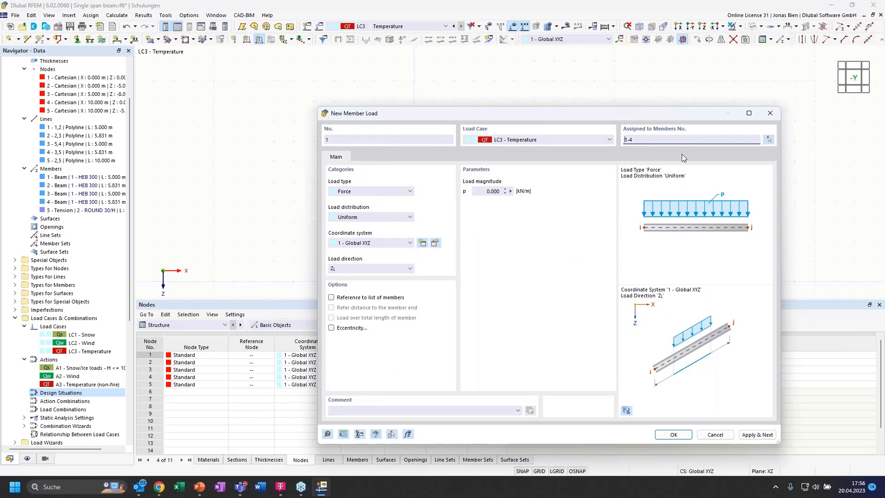
Set the load type to Temperature with a top temperature Tt of 35 °C, preview it on the model and accept it.
left_click(359, 191)
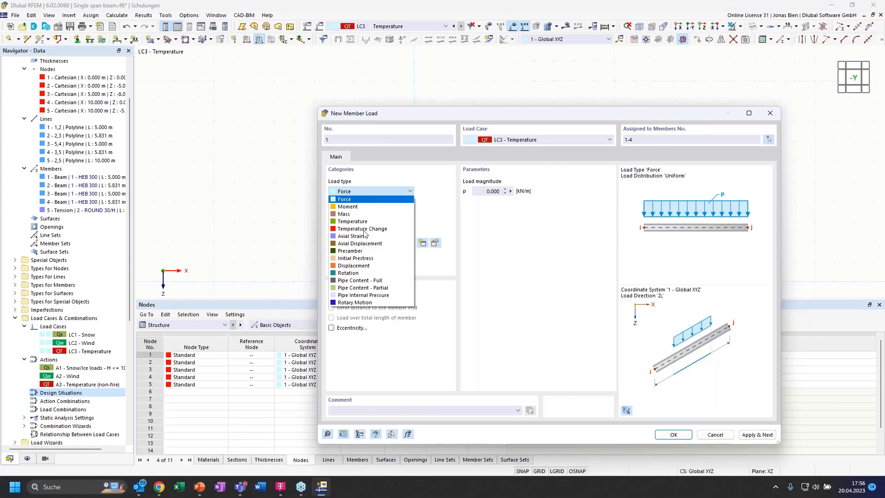
left_click(358, 191)
left_click(360, 191)
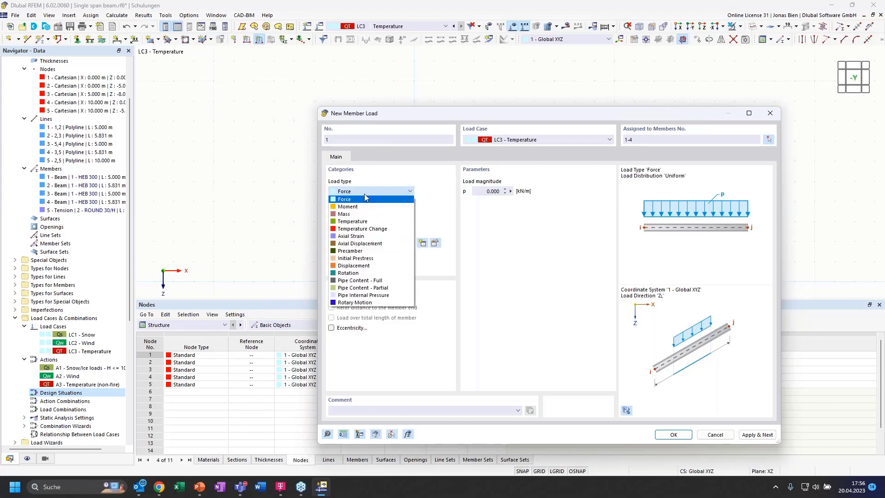
left_click(372, 222)
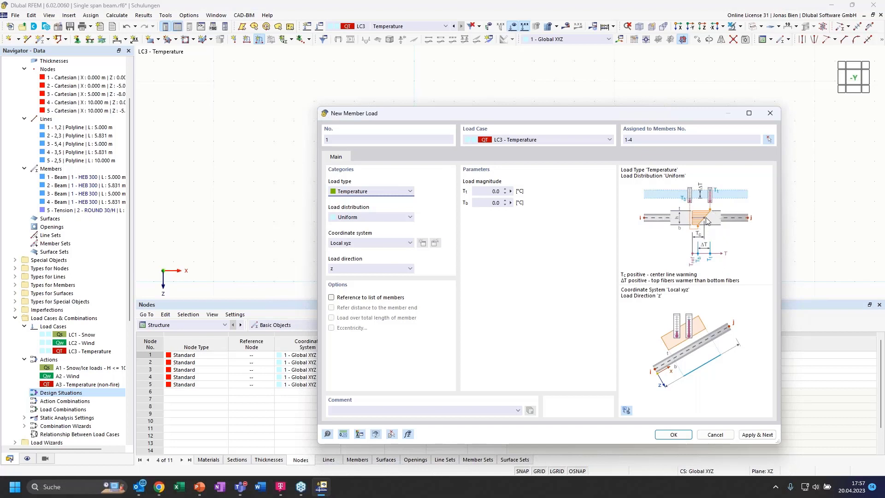
left_click(495, 191)
left_click(493, 191)
left_click(626, 411)
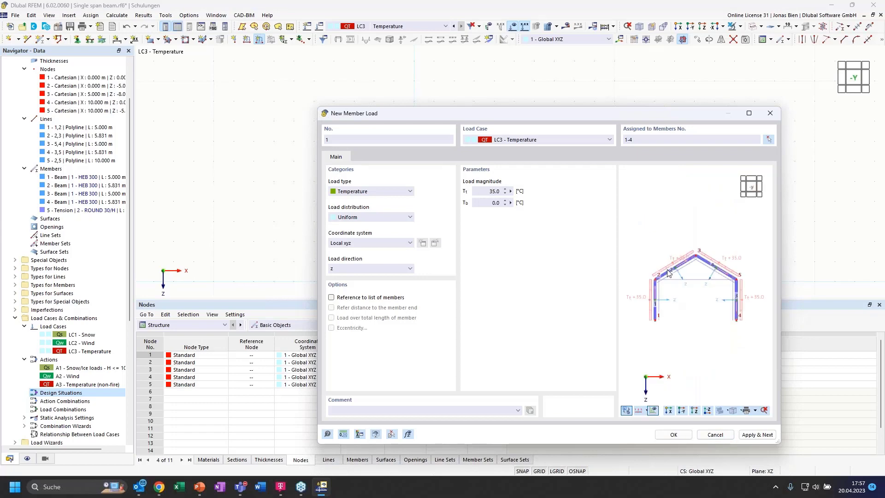
left_click(673, 434)
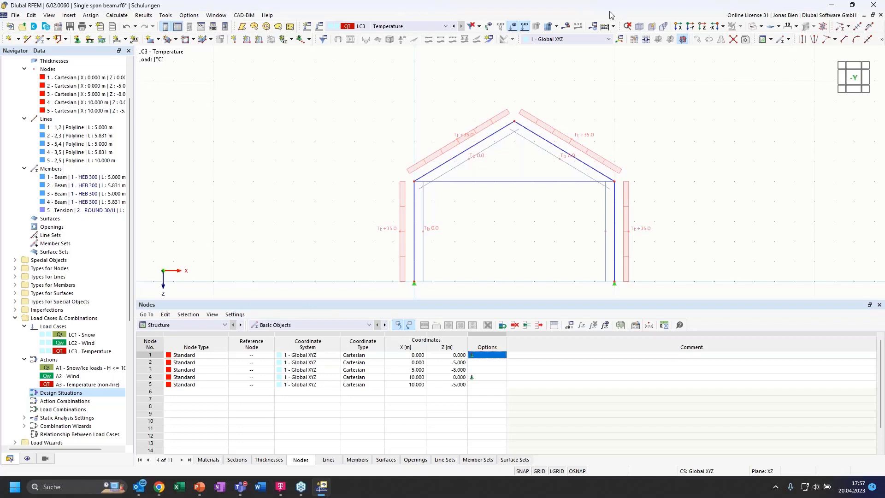
Calculate all load cases and display the total global deformation |u| for LC3 Temperature.
left_click(609, 27)
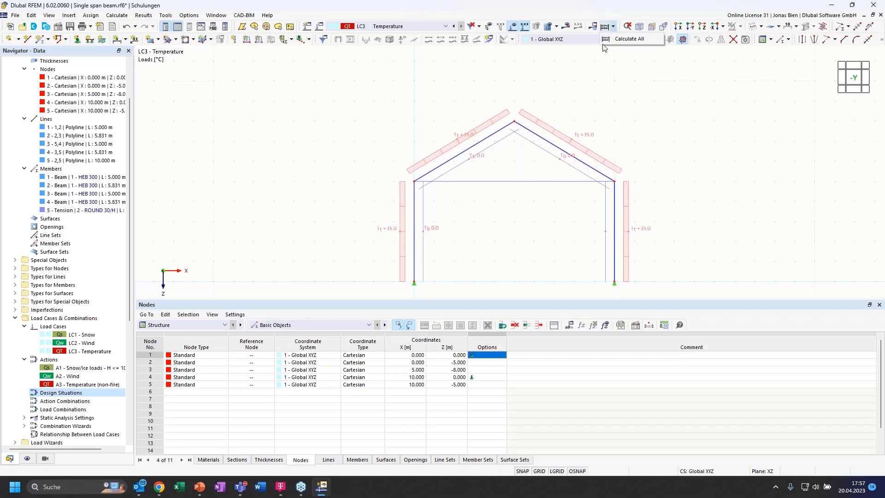
left_click(626, 40)
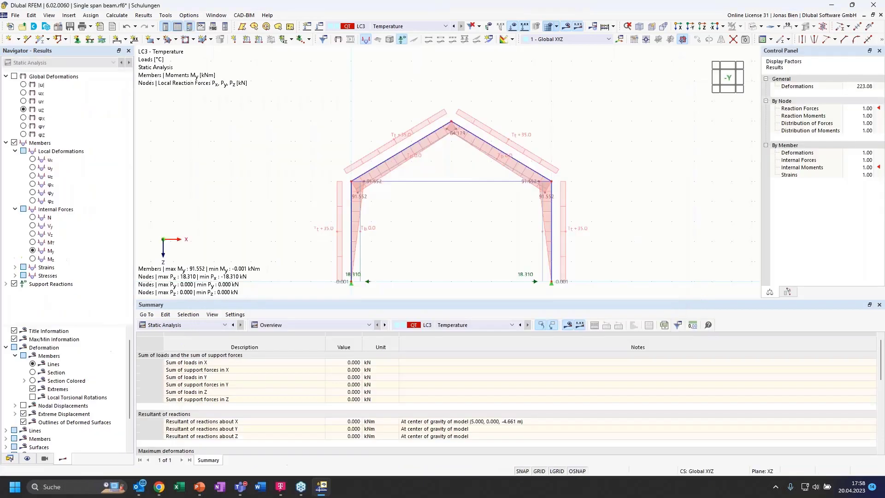
left_click(420, 29)
left_click(421, 29)
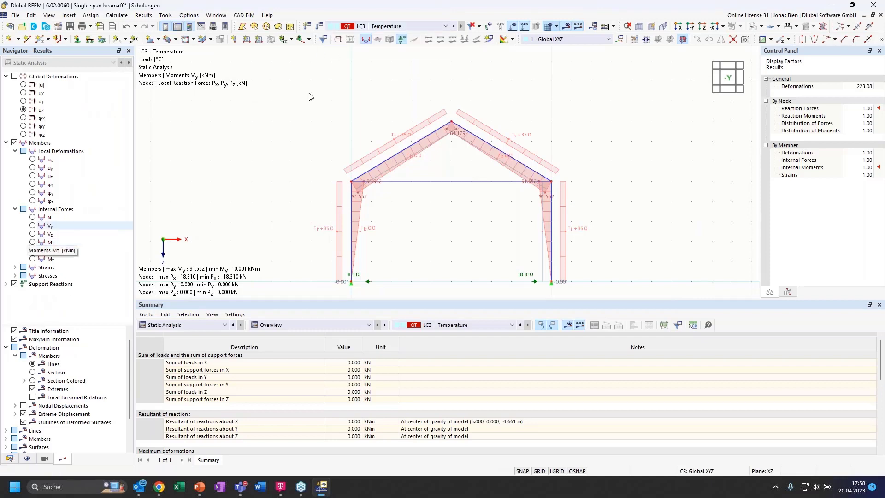
left_click(411, 27)
left_click(411, 29)
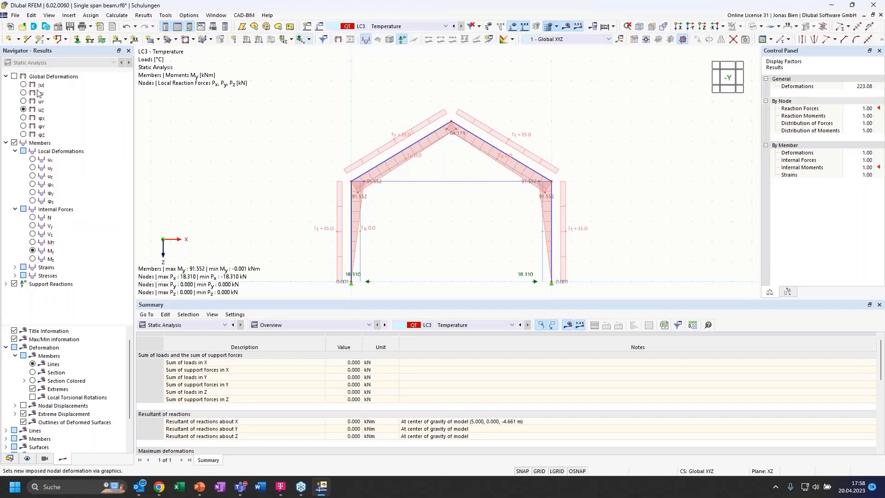
left_click(23, 84)
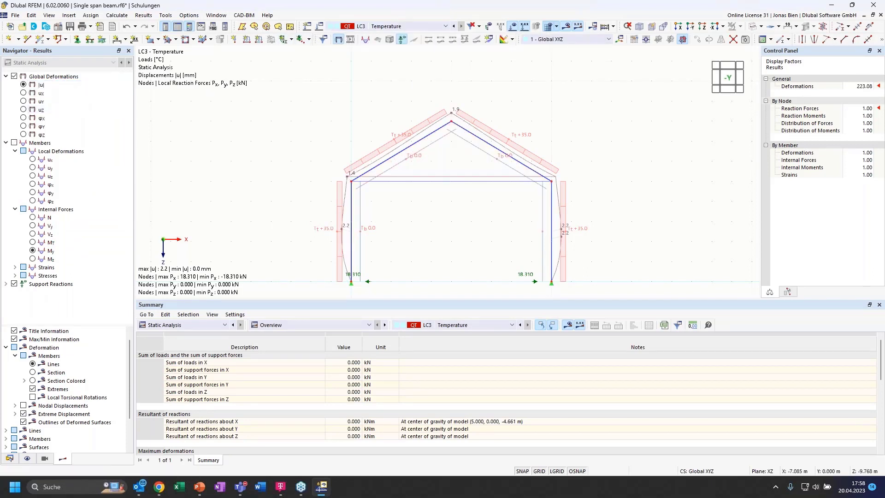
Find the temperature member load under LC3 in the model data and open it for editing.
left_click(10, 459)
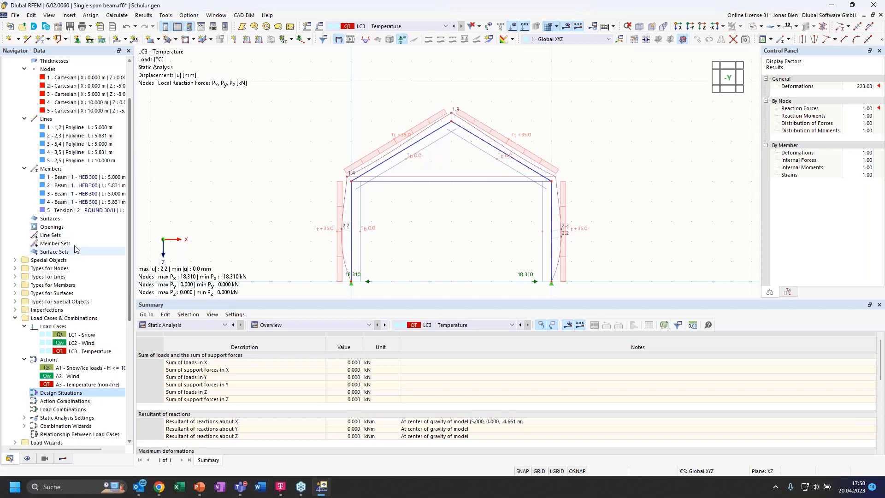
scroll(71, 391, "down", 7)
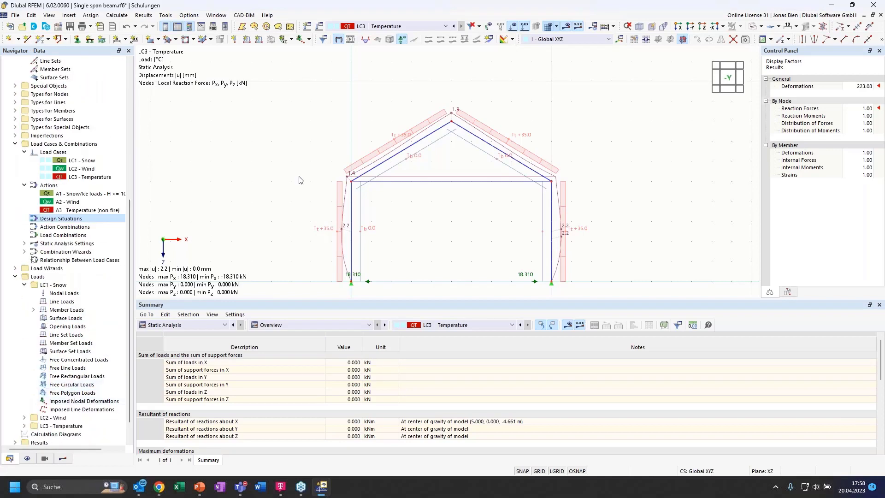
left_click(369, 161)
scroll(291, 252, "down", 1)
scroll(70, 369, "down", 1)
left_click(24, 402)
scroll(93, 407, "down", 3)
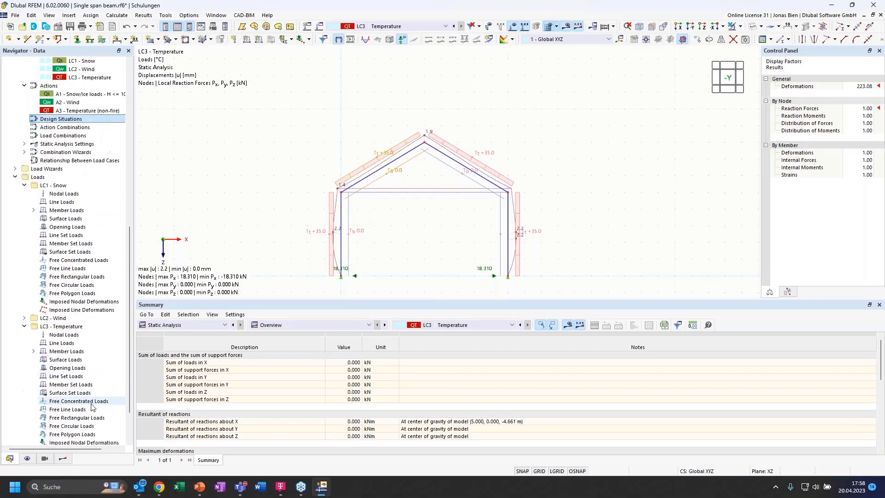
left_click(33, 352)
double_click(59, 361)
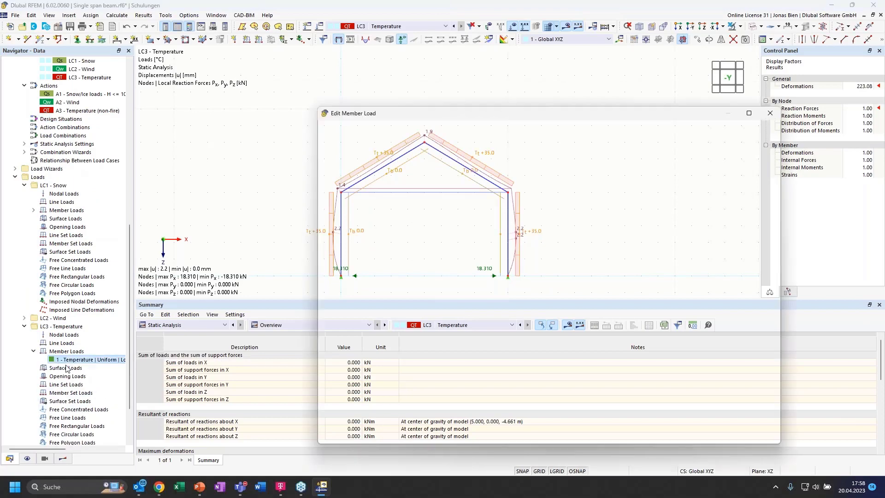
Change the load type to Temperature Change, set the centre-line temperature Tc to 35 °C and accept the load.
left_click(379, 191)
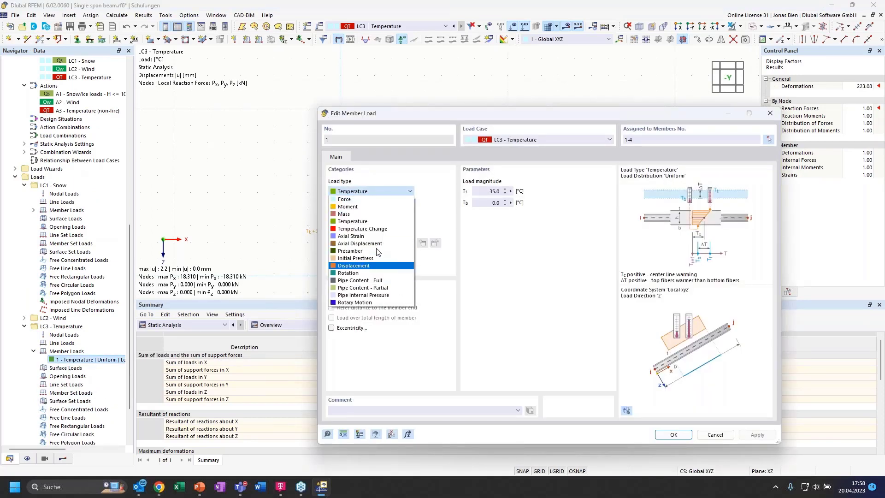
left_click(371, 229)
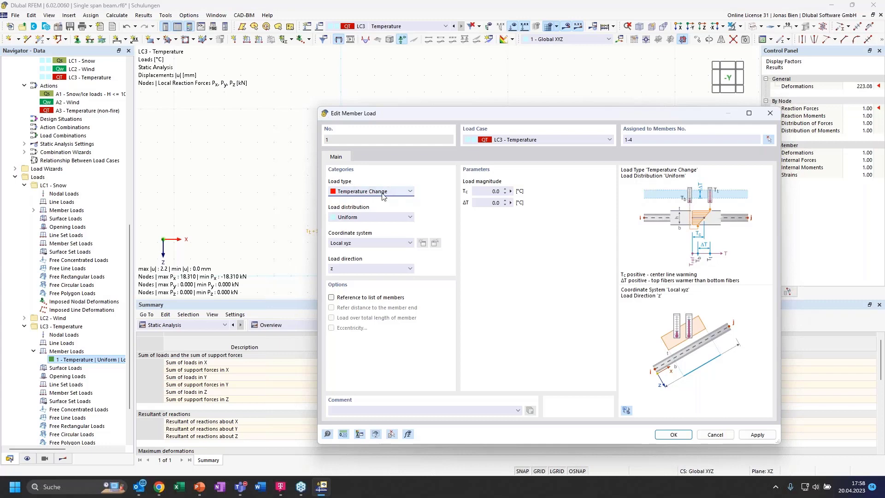
left_click_drag(473, 106, 445, 66)
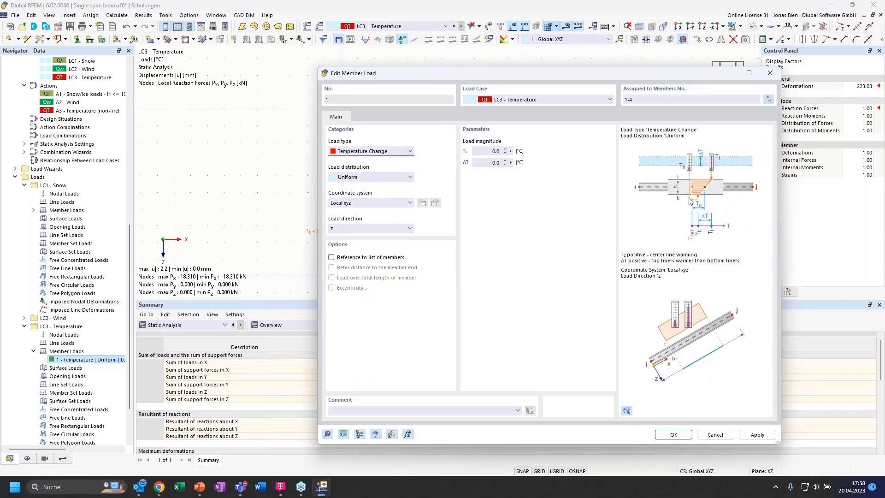
left_click(495, 152)
type("35")
left_click_drag(380, 76, 256, 124)
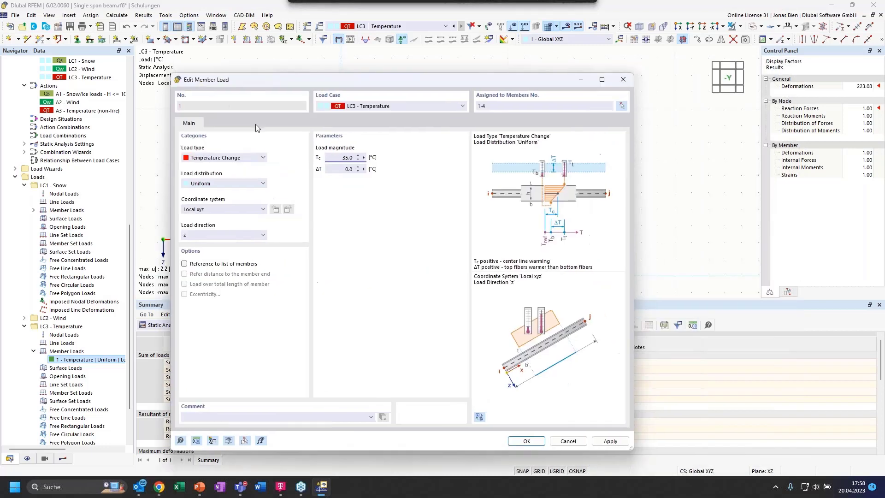
left_click(527, 441)
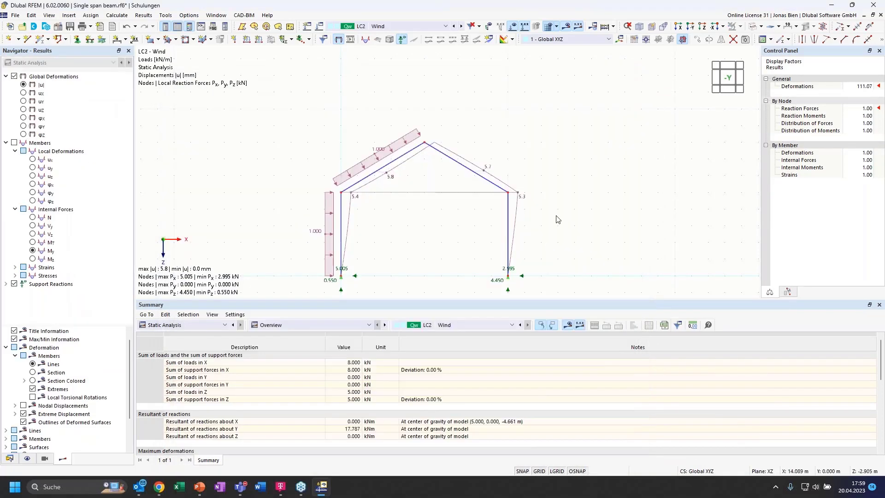
Switch to load case LC3 Temperature and calculate it to show its deformation results.
left_click(461, 26)
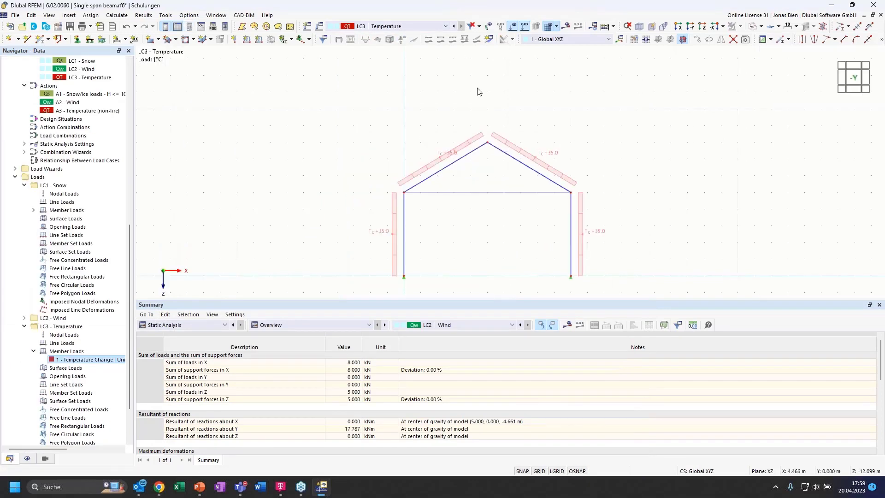
left_click(567, 27)
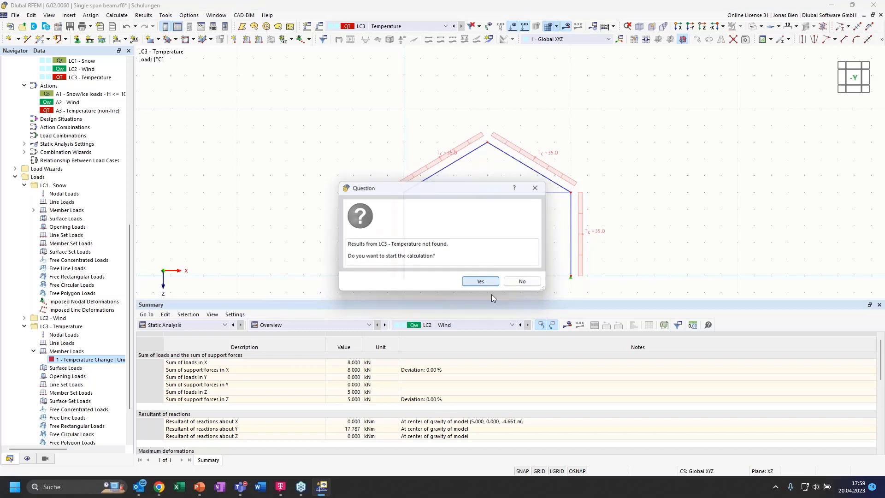
left_click(481, 281)
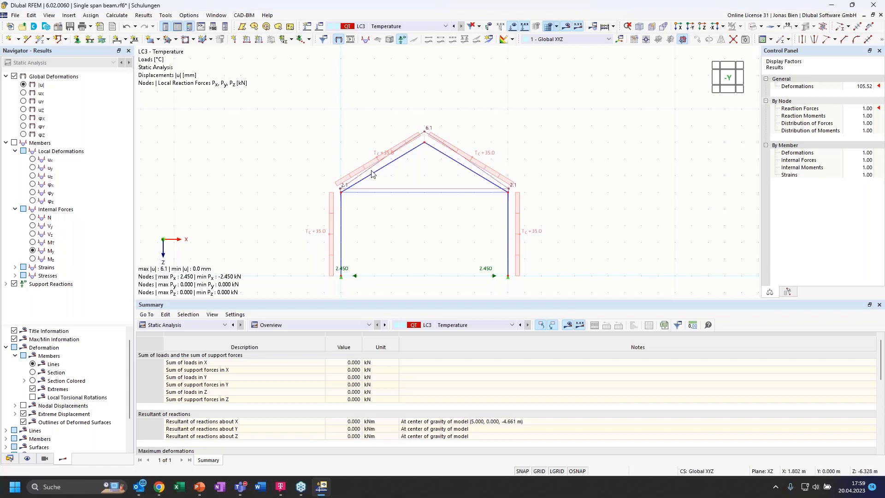
Display the member axial forces N for LC3 Temperature and examine the horizontal tie member.
left_click(32, 218)
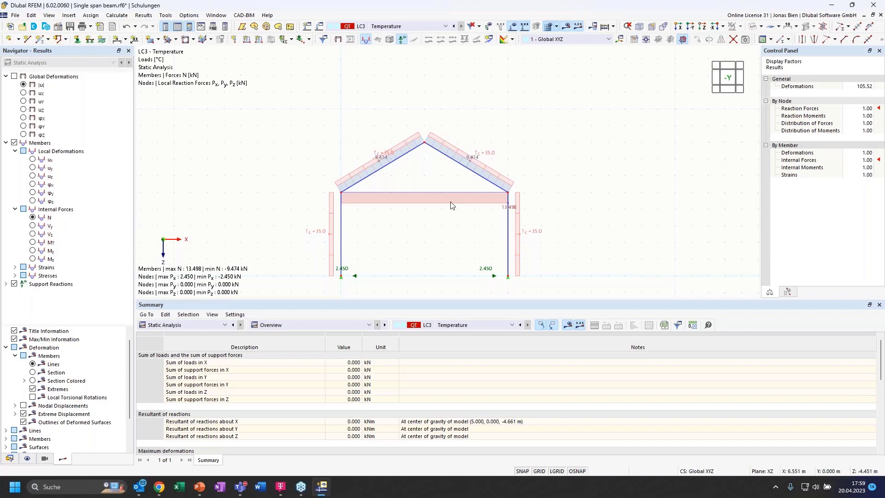
scroll(434, 203, "up", 2)
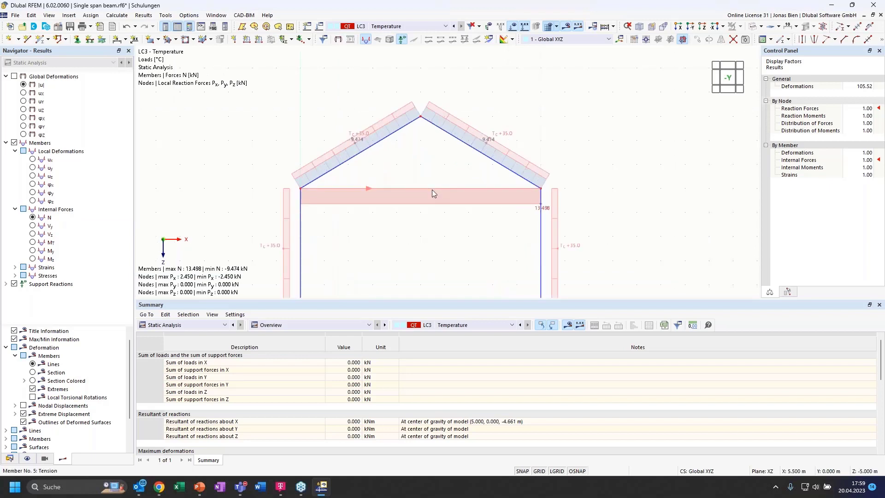
mouse_move(432, 192)
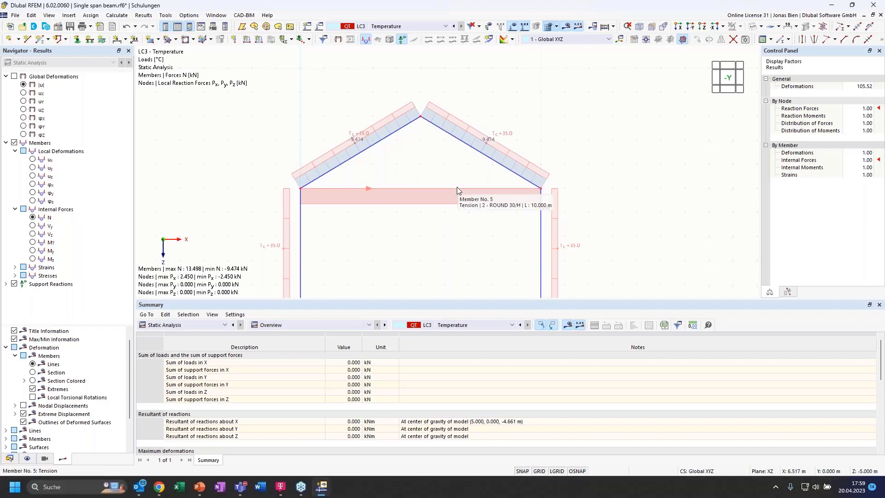
Review the axial force N diagrams for LC1 Snow and LC2 Wind, comparing the force in the tie.
left_click(429, 28)
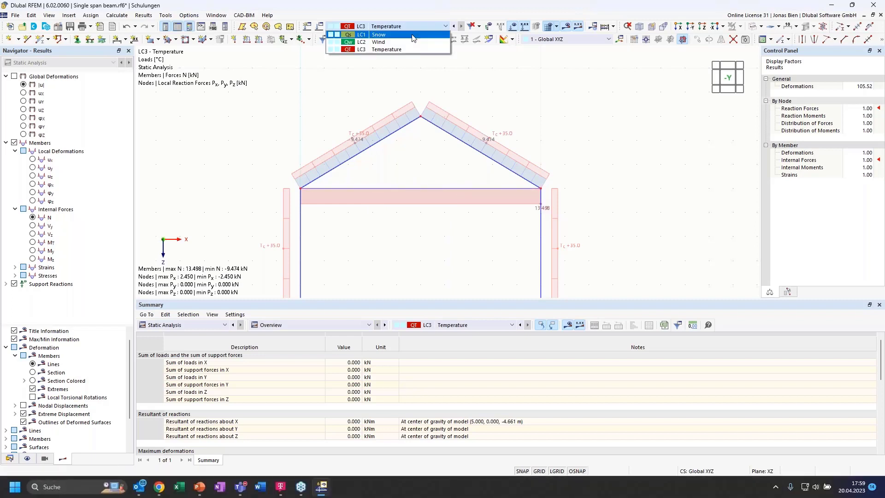
left_click(412, 35)
scroll(478, 72, "down", 1)
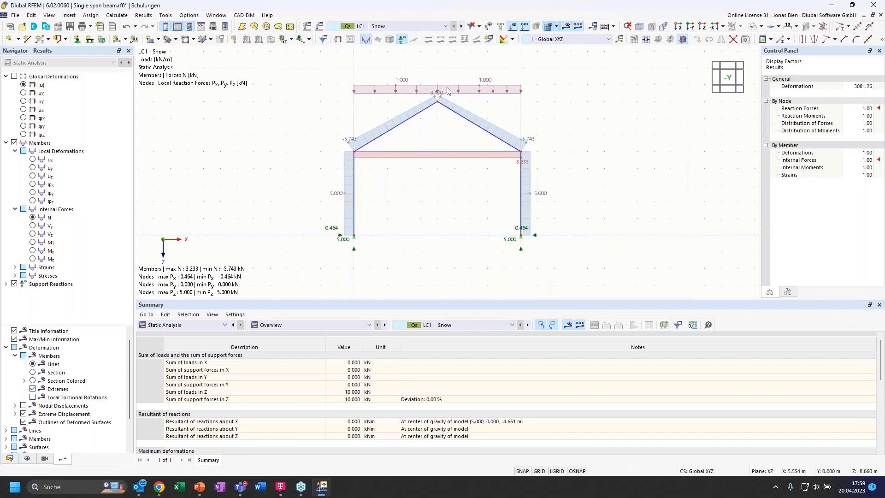
scroll(447, 91, "up", 1)
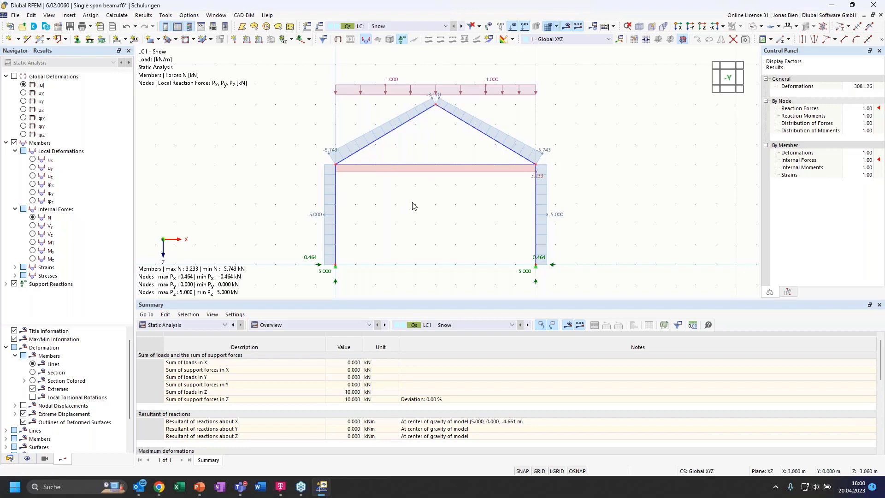
left_click(404, 29)
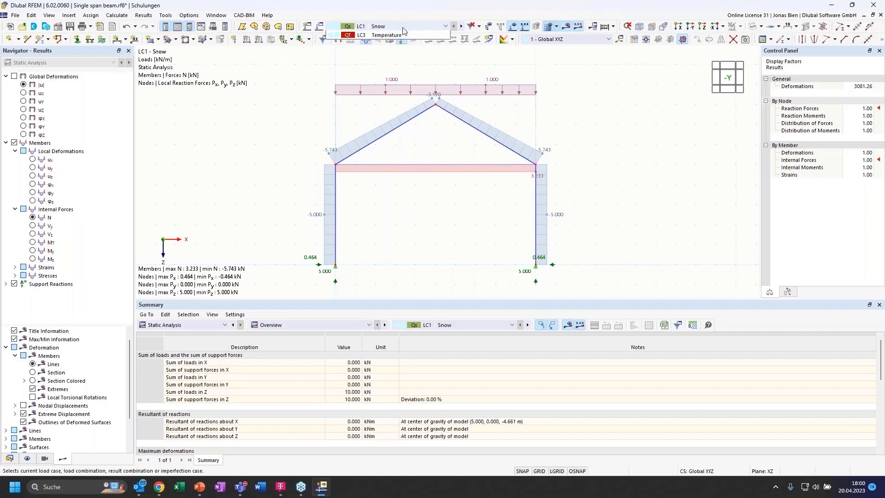
left_click(401, 34)
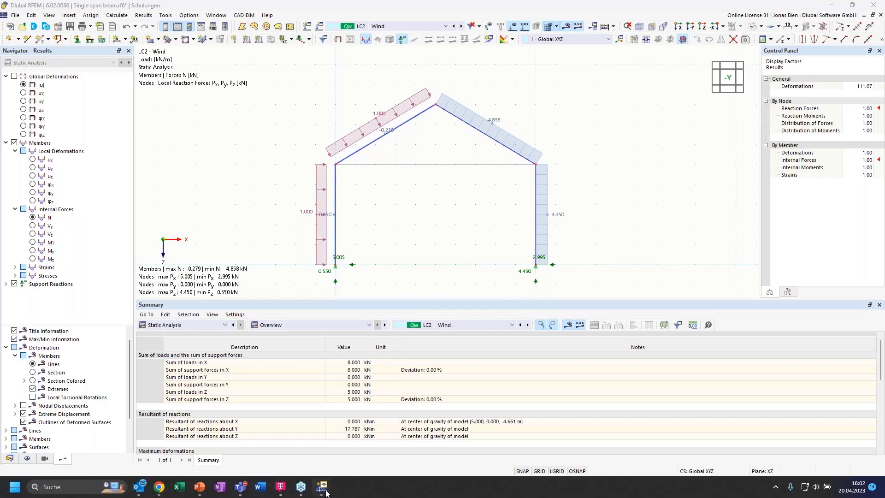
Switch to the PowerPoint presentation and advance to the Coffee Break slide.
mouse_move(323, 487)
mouse_move(199, 487)
left_click(249, 438)
key("Right")
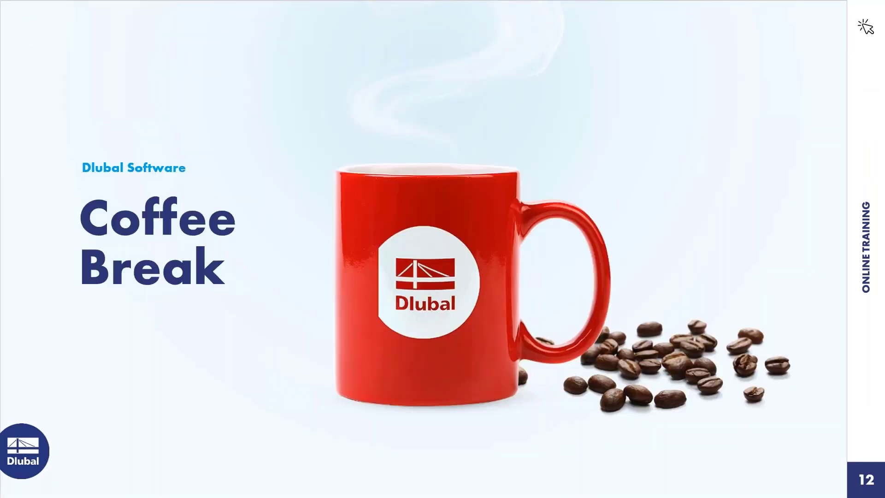
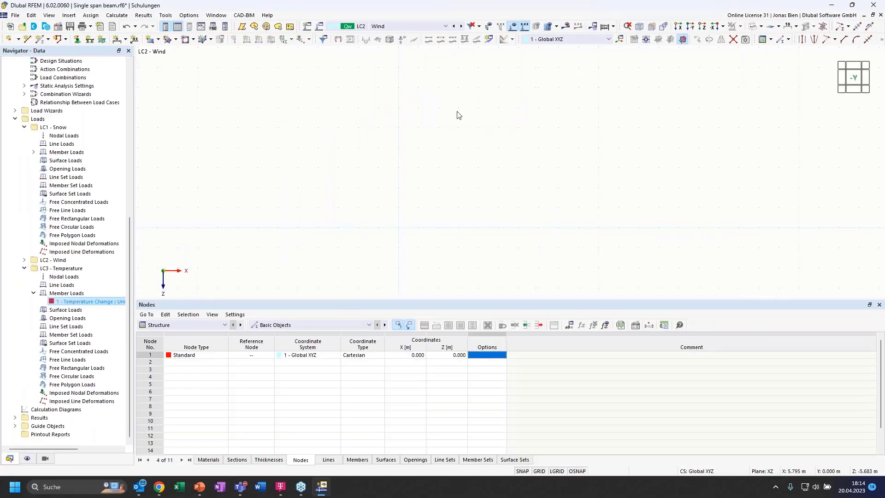
Delete the Temperature Change member load from LC3 and confirm the deletion.
right_click(97, 303)
left_click(140, 354)
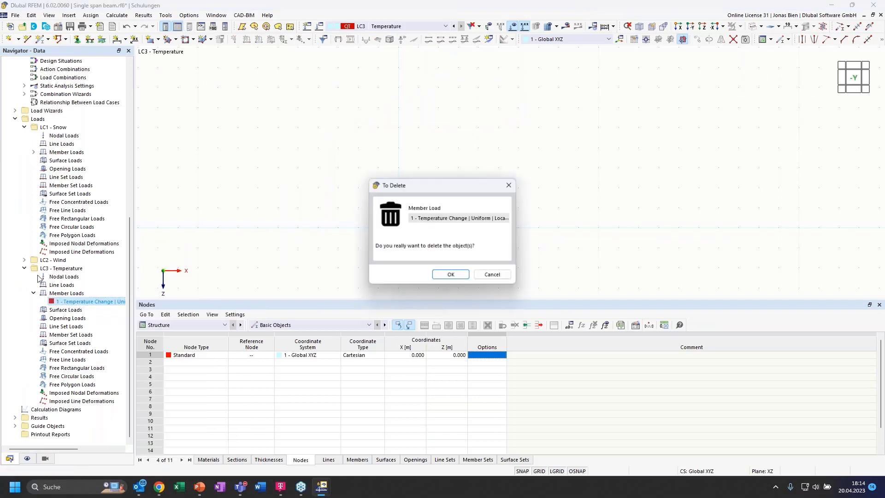
key("Return")
Delete the load cases LC2 Wind and LC3 Temperature together, keeping only LC1 Snow.
left_click(24, 276)
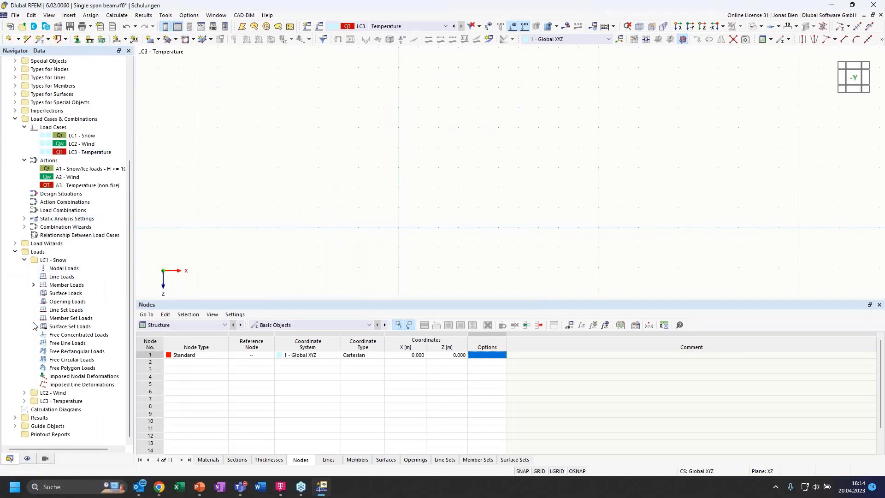
left_click(54, 393)
left_click(65, 401)
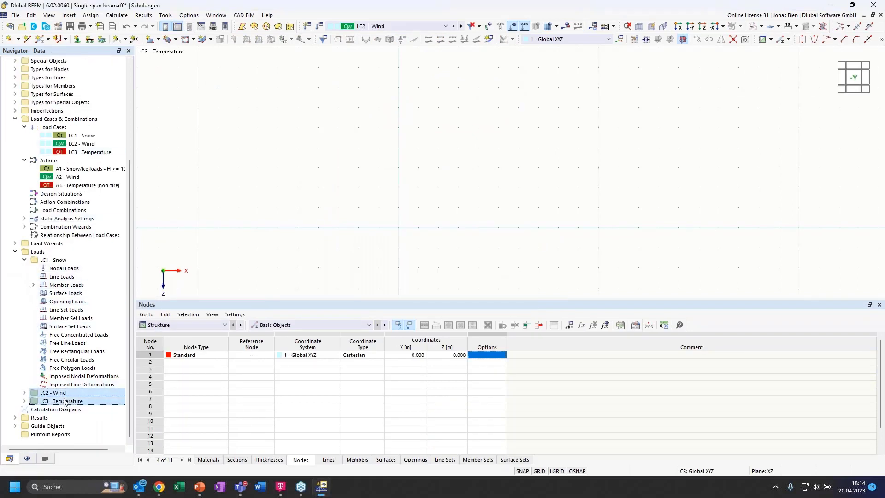
right_click(65, 401)
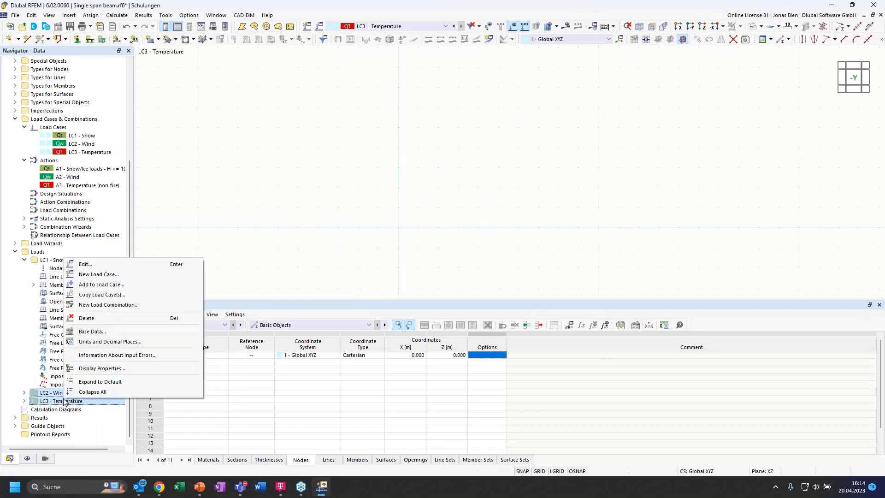
left_click(86, 318)
left_click(454, 275)
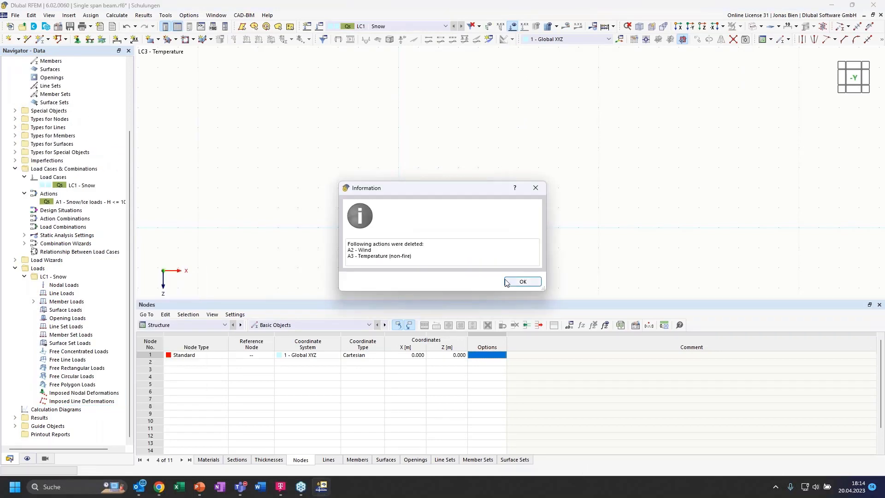
left_click(521, 282)
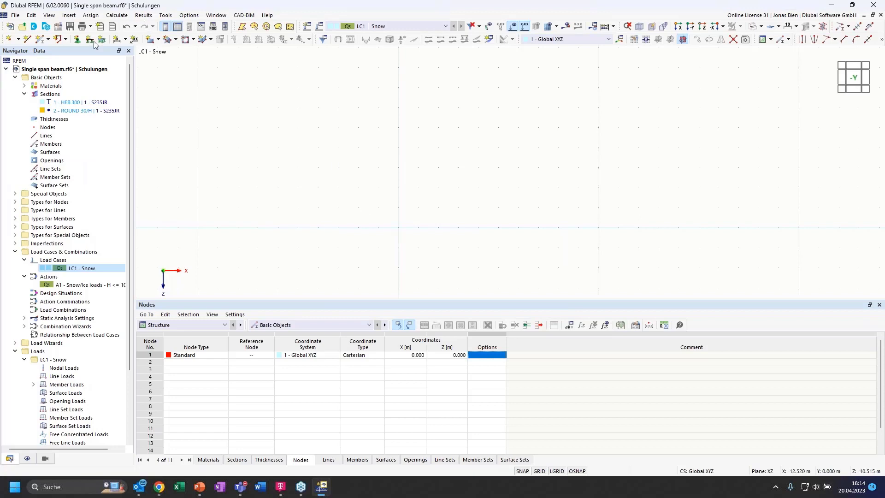
left_click(49, 39)
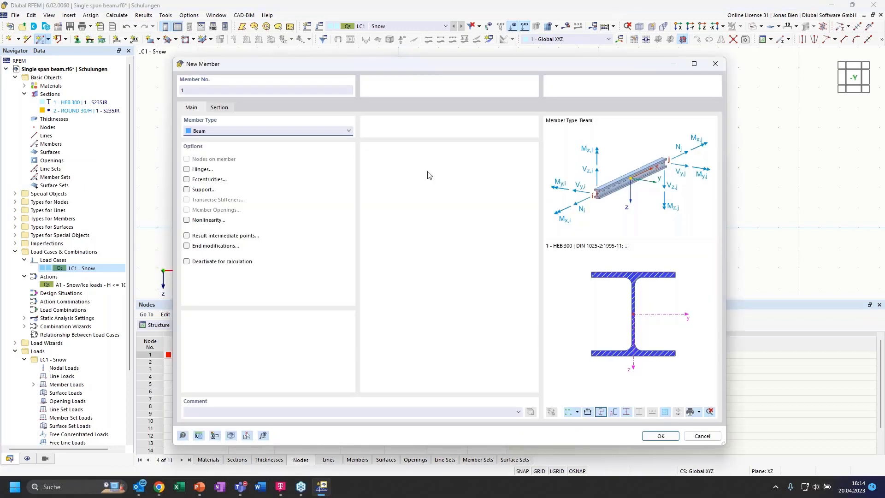
left_click(215, 109)
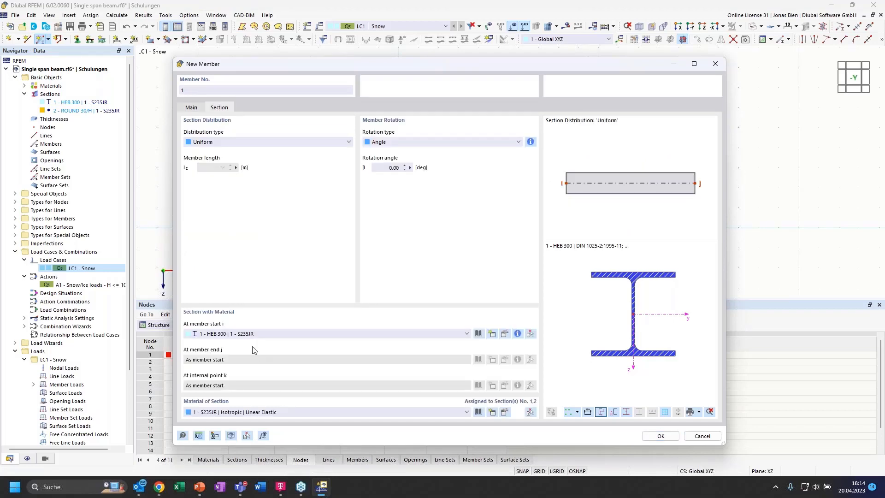
left_click(660, 436)
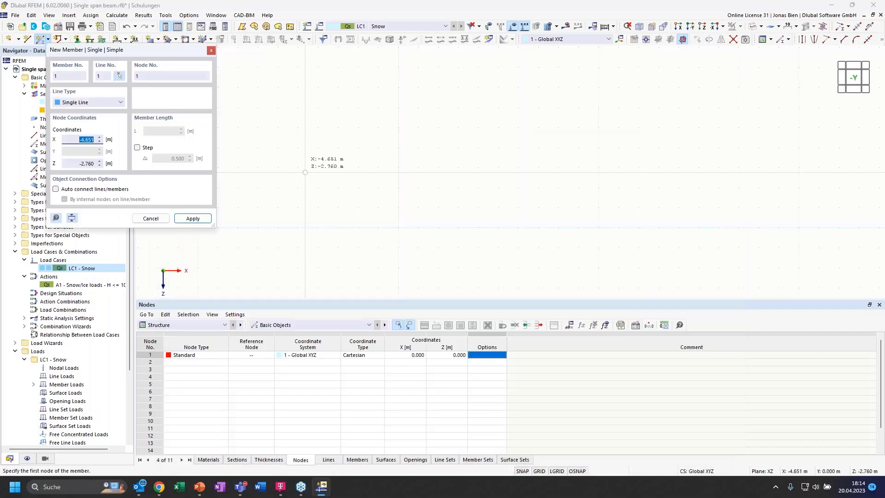
key("Escape")
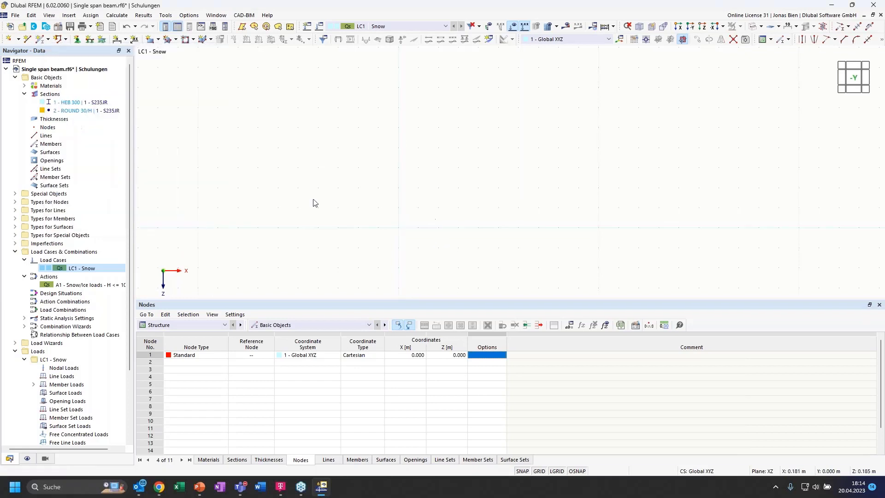
Create a single HEB 300 beam from the origin using length and direction, 3 m long at 150° in the work plane.
left_click(50, 40)
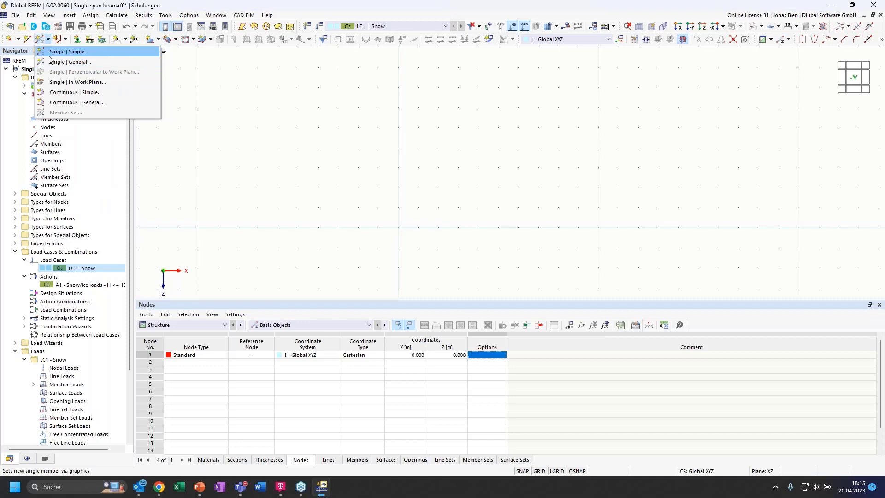
left_click(70, 62)
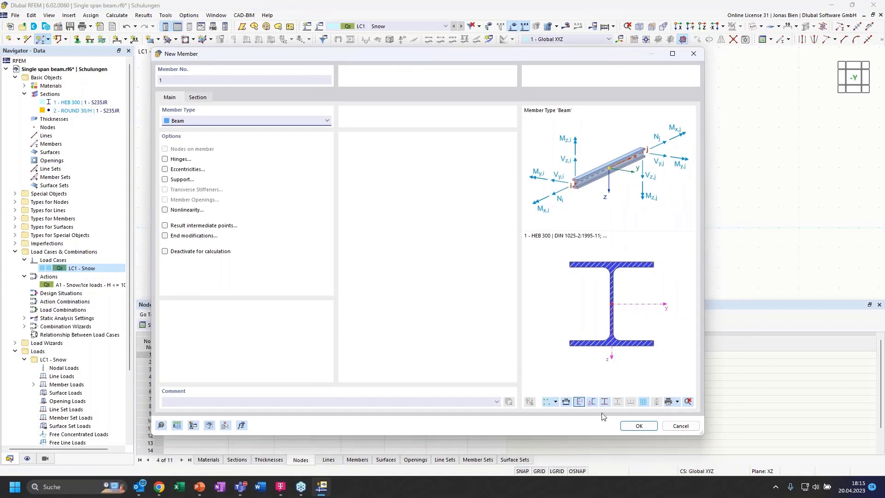
left_click(625, 427)
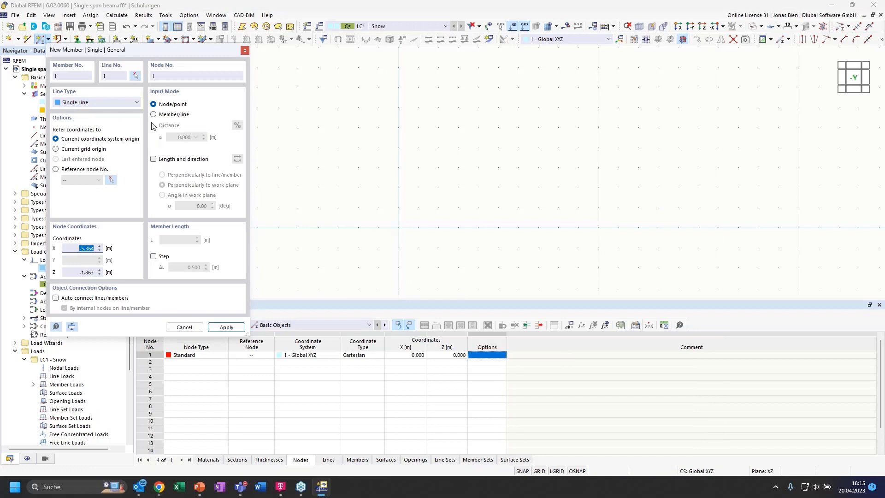
left_click(154, 159)
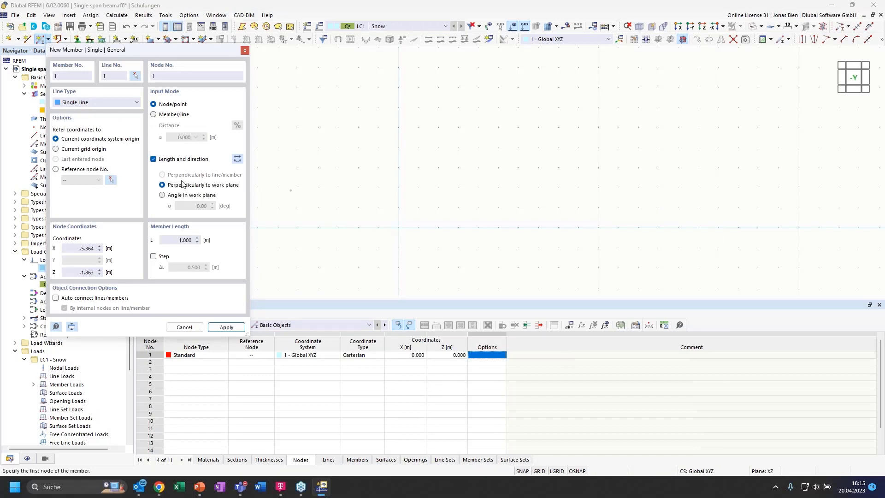
double_click(182, 240)
left_click(162, 195)
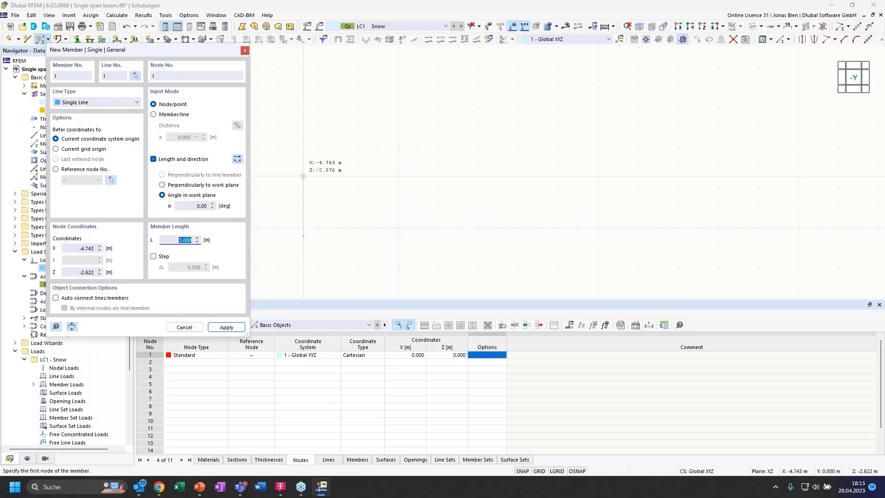
left_click(199, 206)
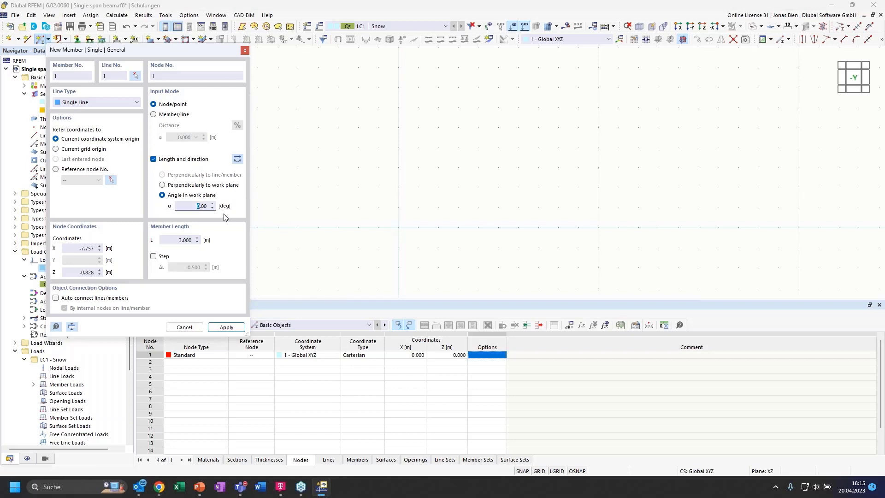
type("150")
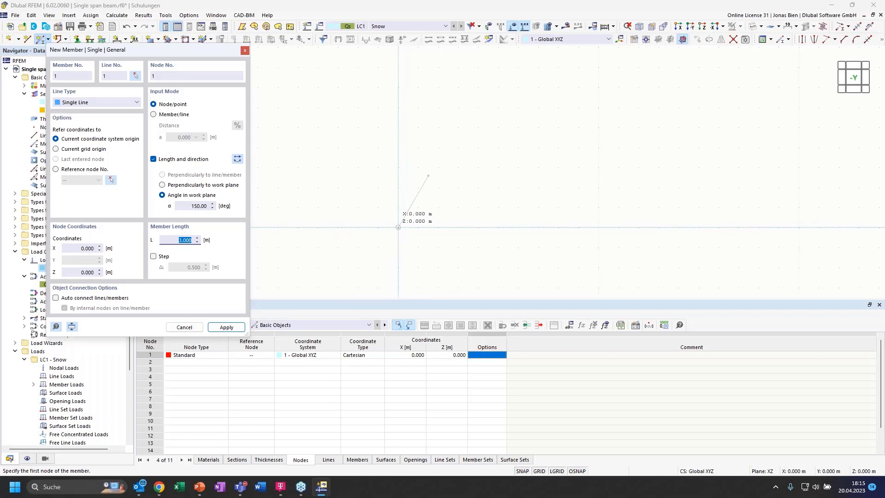
left_click(398, 227)
key("Escape")
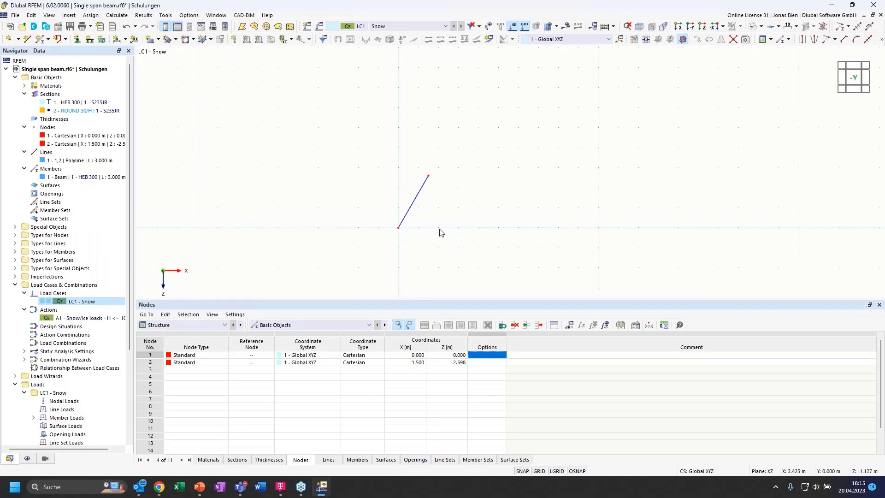
Mirror a copy of the inclined beam about the YZ plane through its upper end node.
left_click_drag(466, 245, 381, 167)
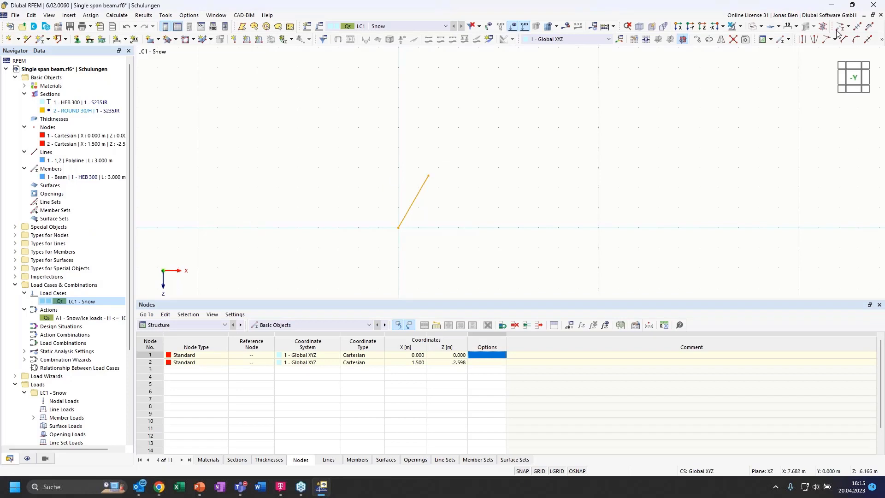
left_click(722, 41)
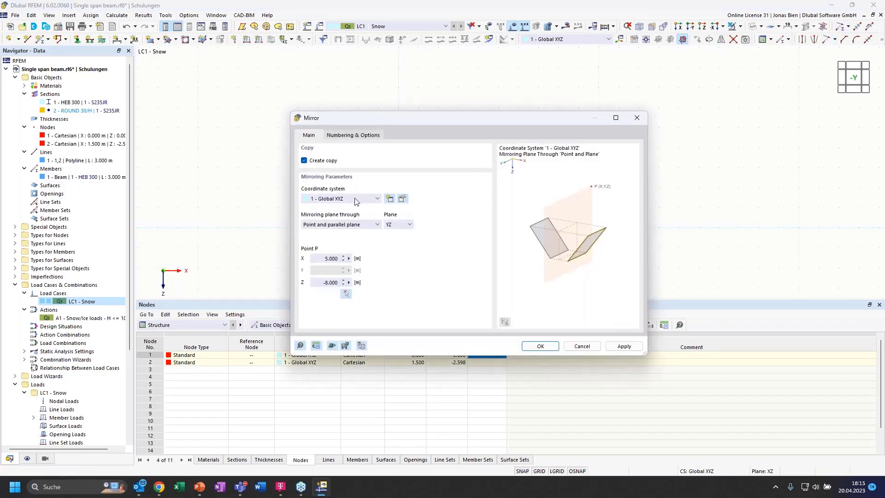
left_click_drag(363, 118, 541, 91)
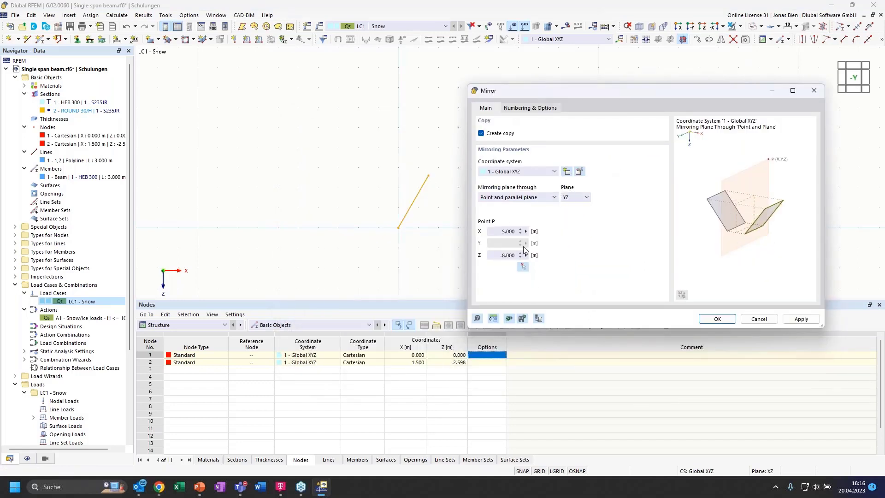
left_click(523, 266)
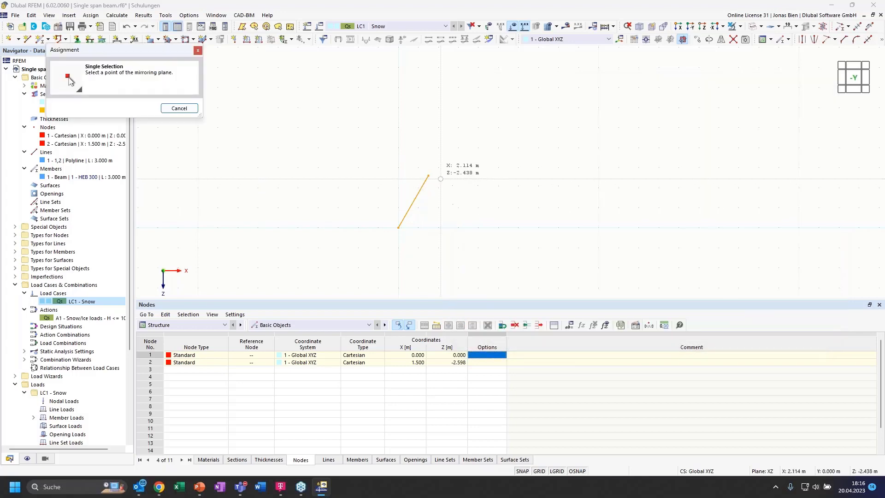
left_click(428, 175)
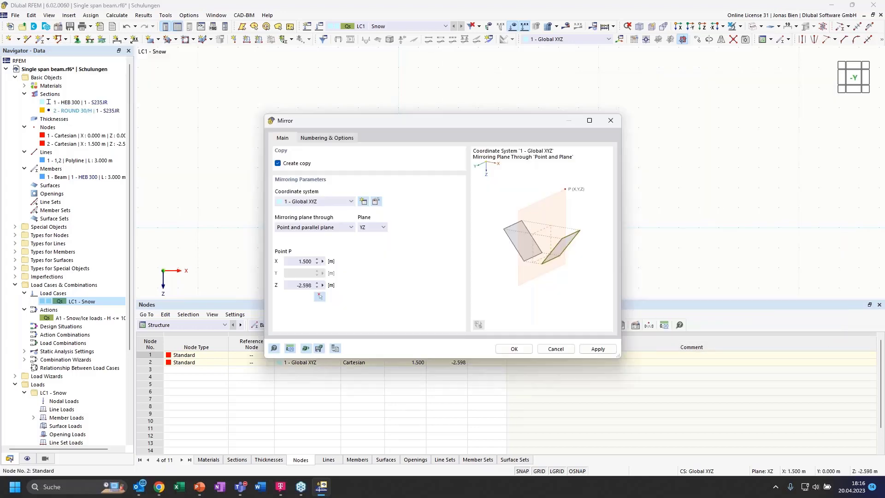
key("Return")
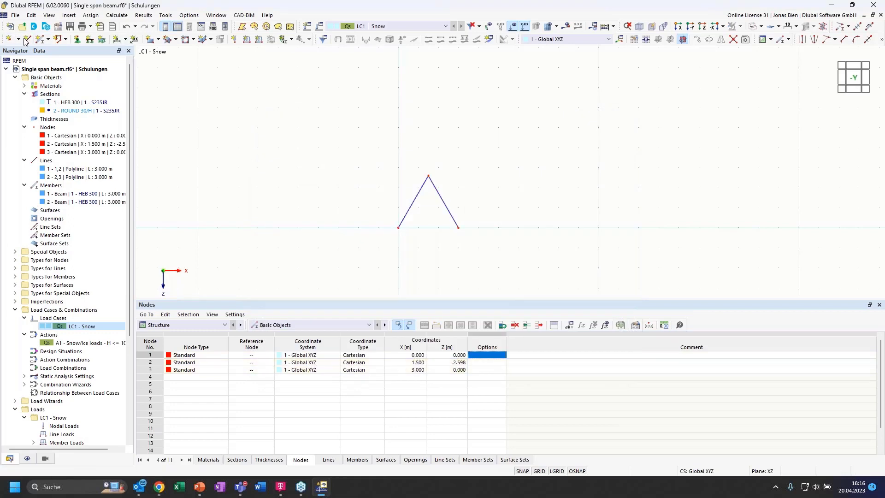
Close the triangle with an HEB 300 beam between its two lower nodes.
left_click(41, 39)
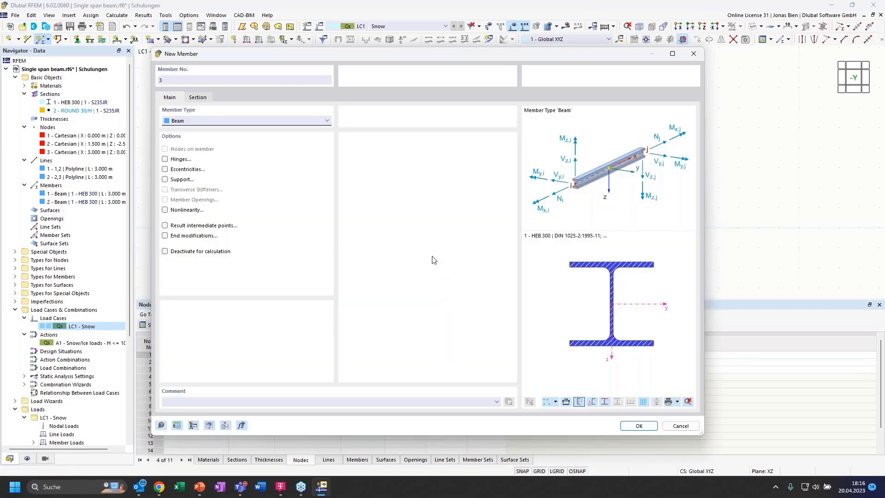
left_click(627, 423)
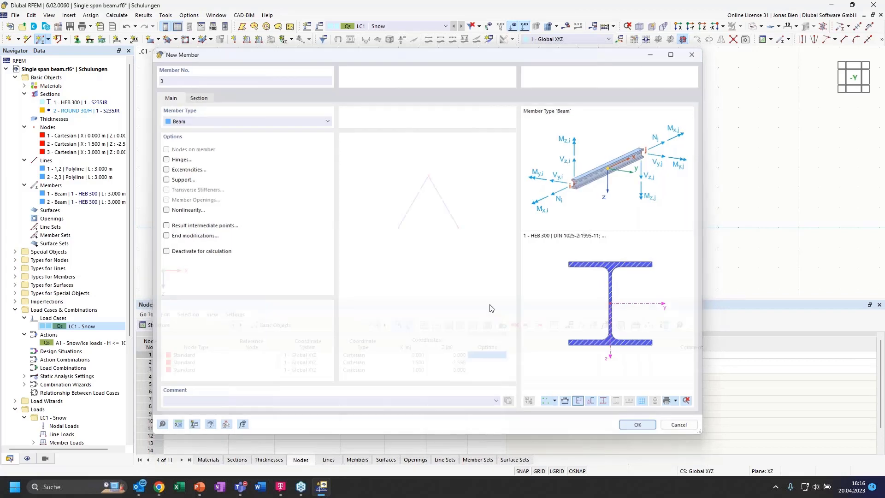
left_click(459, 227)
left_click(399, 227)
key("Escape")
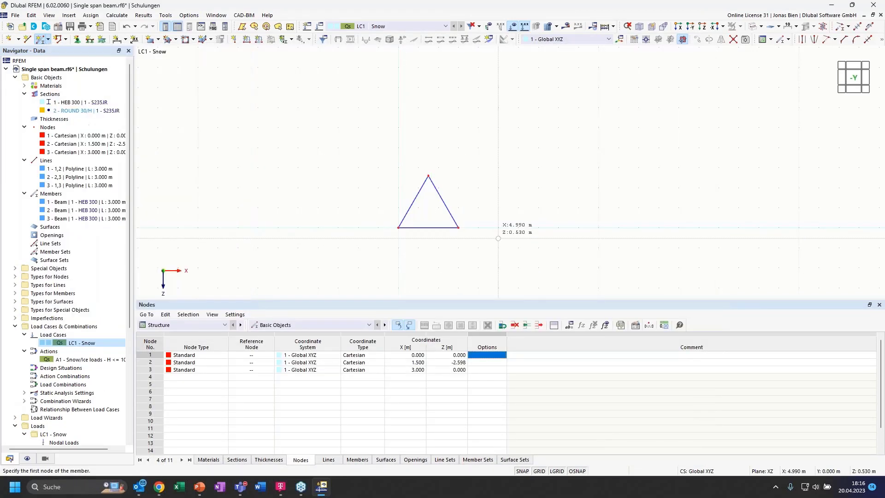
Copy the whole triangle 3 m along X so the copy starts at the original's lower end node at X 3 m.
left_click_drag(504, 257, 379, 155)
scroll(421, 202, "up", 1)
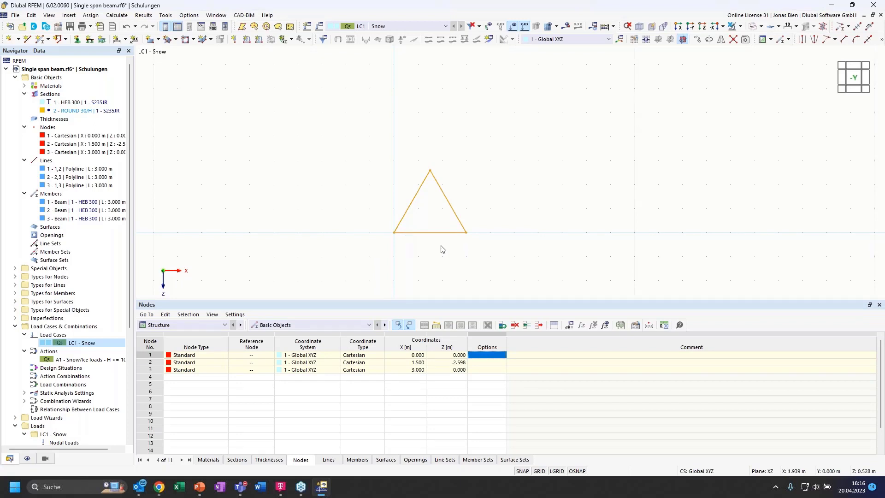
left_click_drag(506, 256, 354, 127)
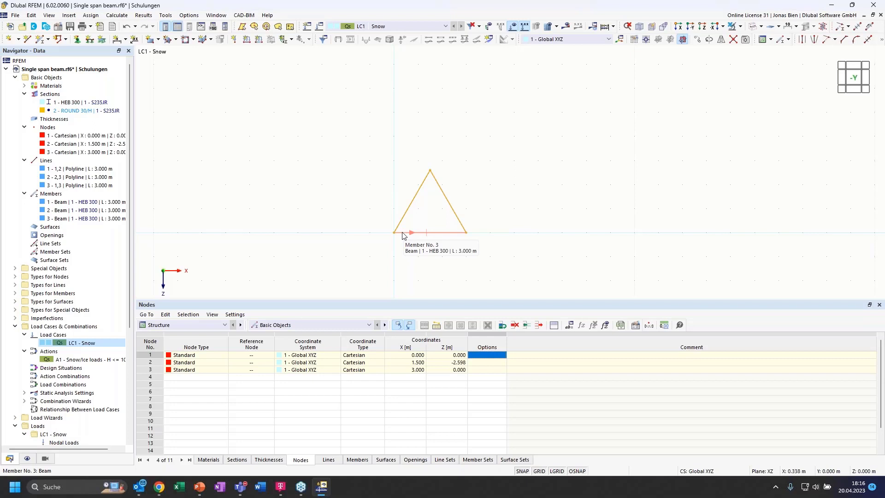
left_click_drag(402, 236, 469, 237, "ctrl")
left_click(583, 269)
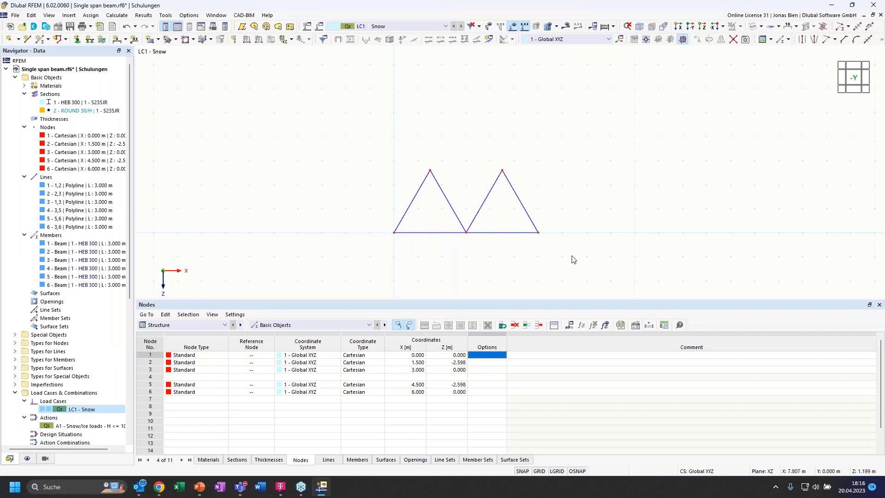
Copy both triangles 6 m along X and delete the surplus fourth triangle.
left_click_drag(586, 261, 479, 156)
left_click_drag(597, 250, 357, 134)
left_click_drag(406, 233, 540, 236, "ctrl")
left_click_drag(753, 259, 618, 149)
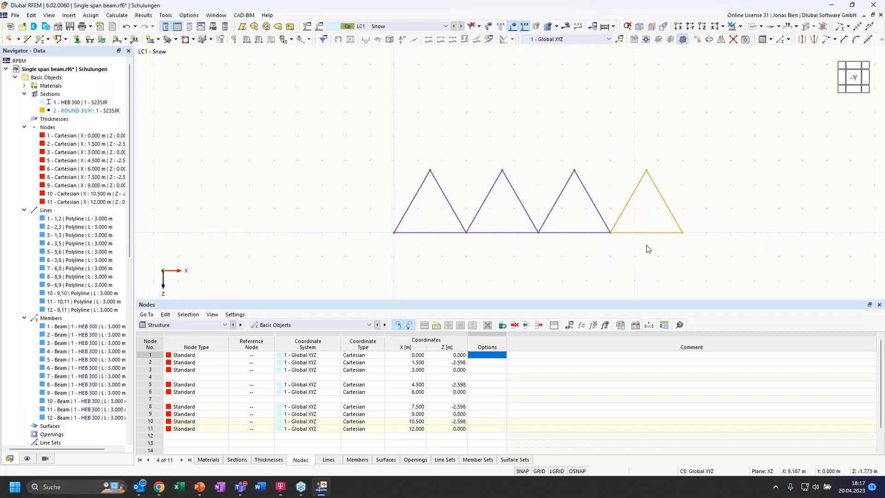
key("Delete")
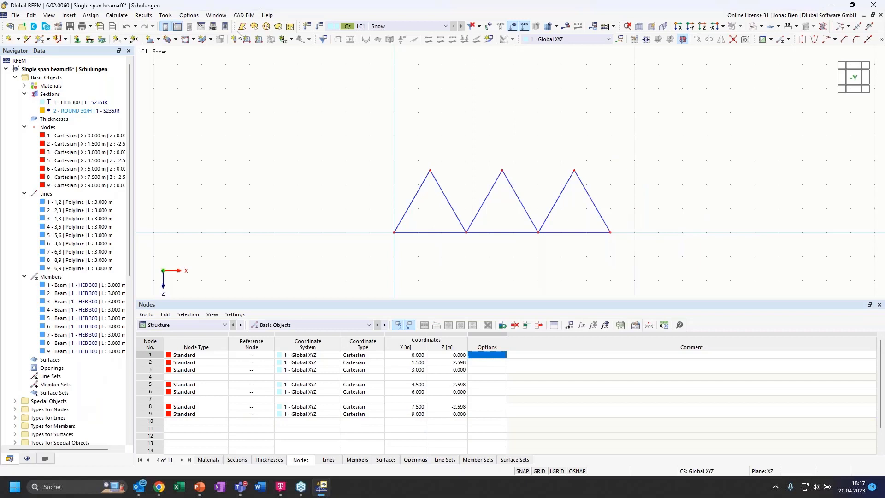
Draw the top chord as two HEB 300 beams connecting the three triangle apexes.
left_click(40, 38)
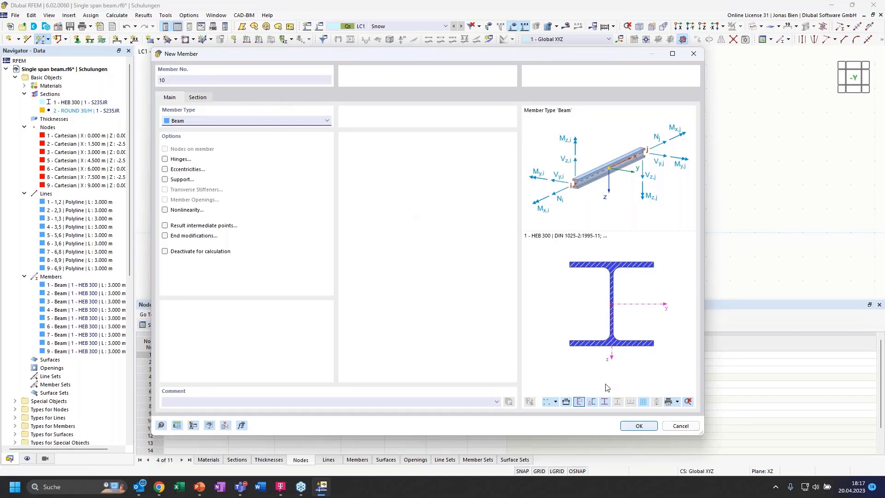
left_click(637, 425)
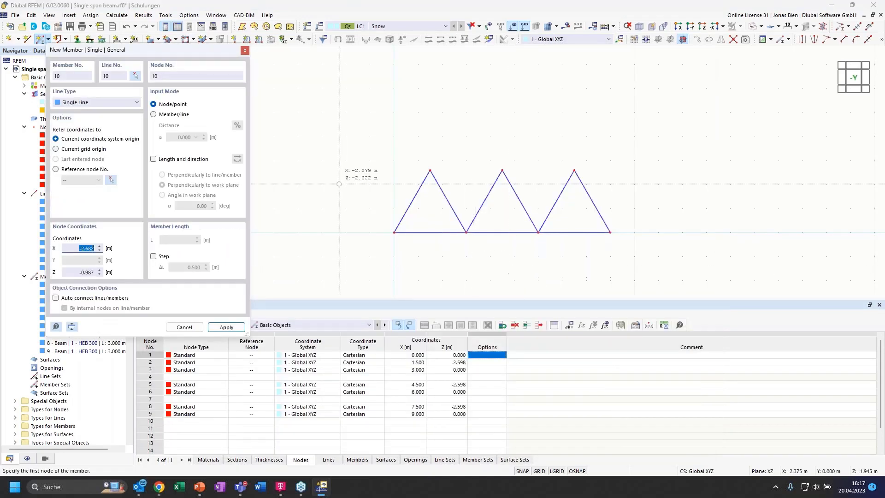
left_click(502, 170)
left_click(503, 170)
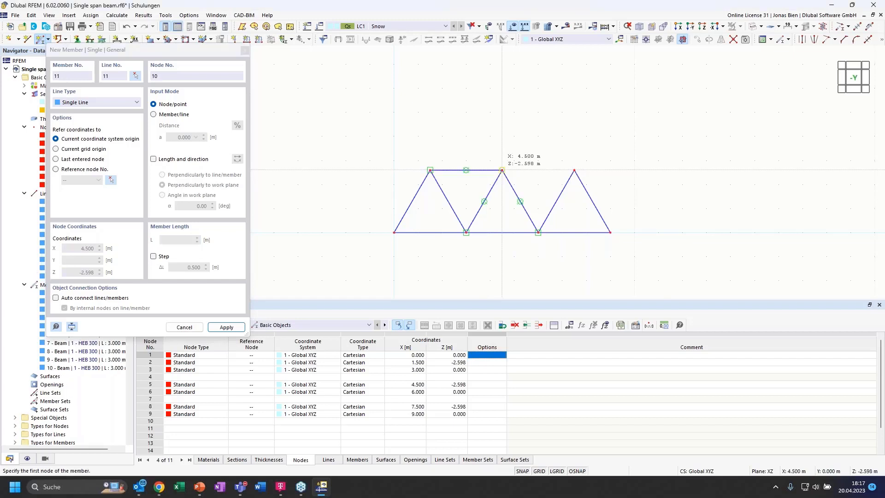
left_click(574, 170)
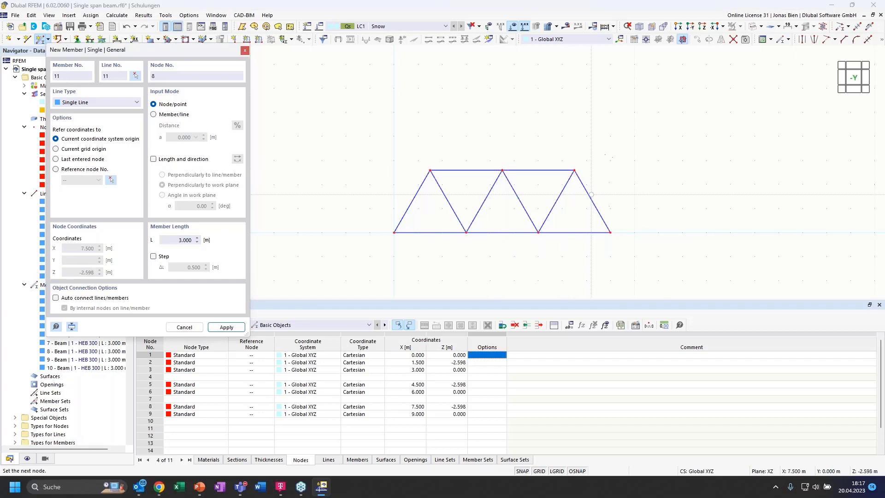
scroll(549, 193, "up", 1)
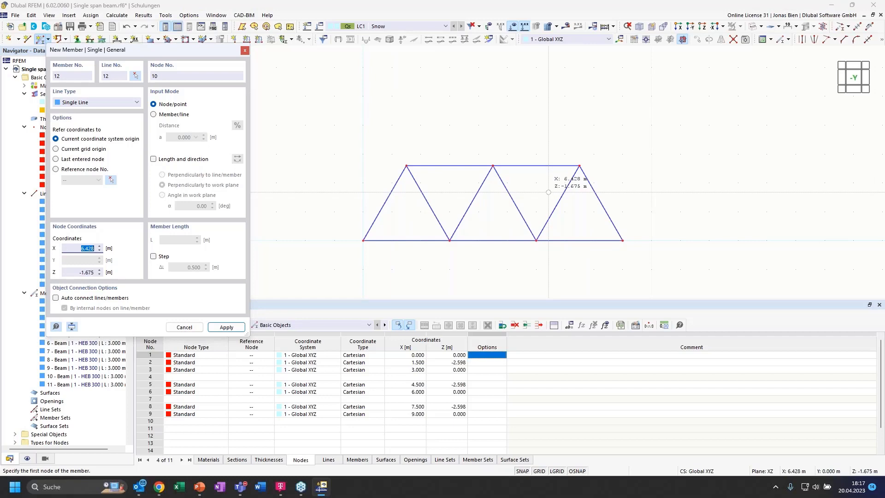
key("Escape")
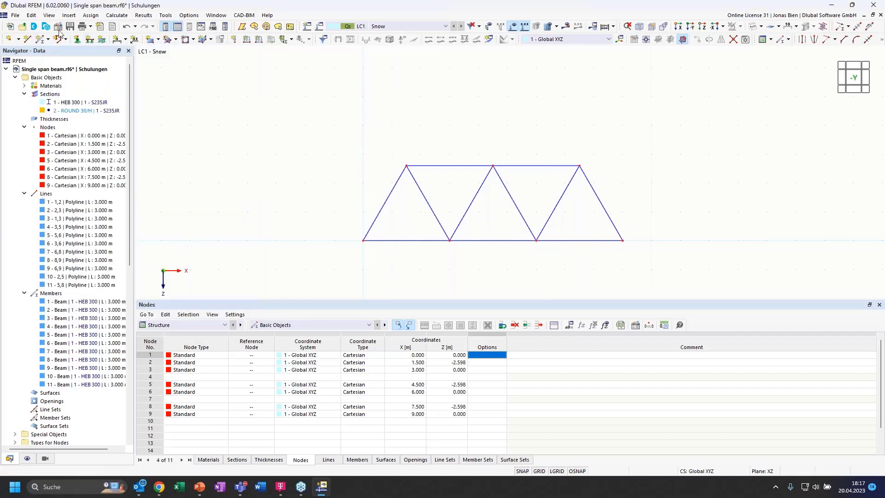
Draw a vertical HEB 300 beam from the first triangle's apex down to the bottom chord at X 1.5 m, Z 0.
left_click(41, 39)
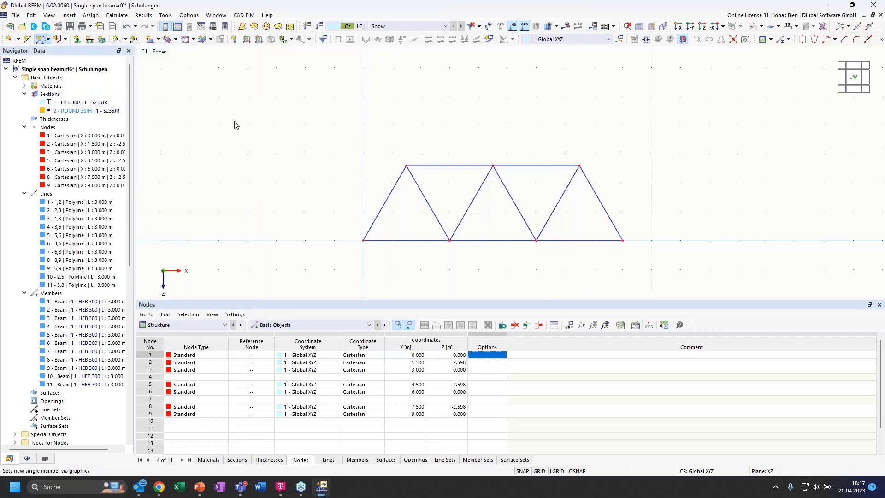
left_click(197, 97)
left_click(170, 97)
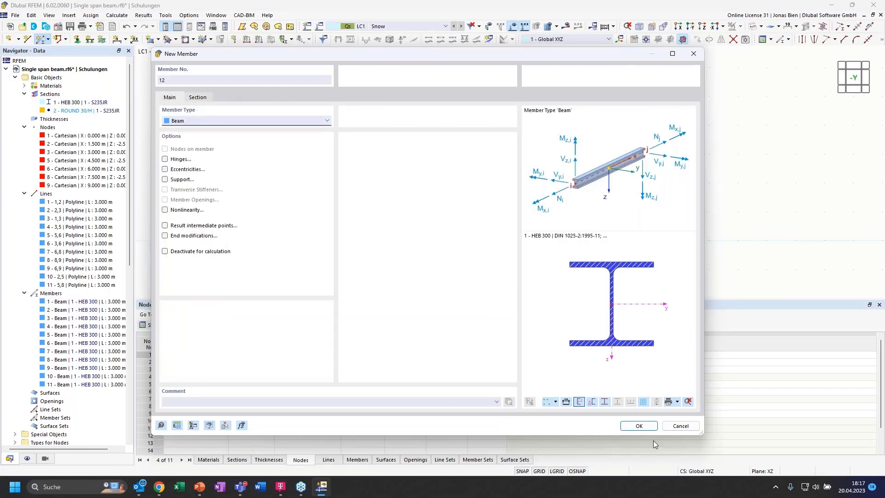
left_click(639, 426)
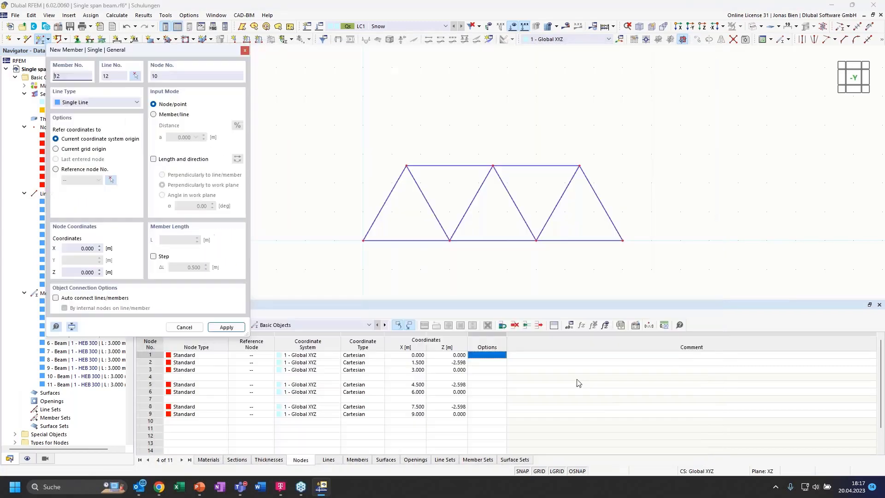
left_click(406, 166)
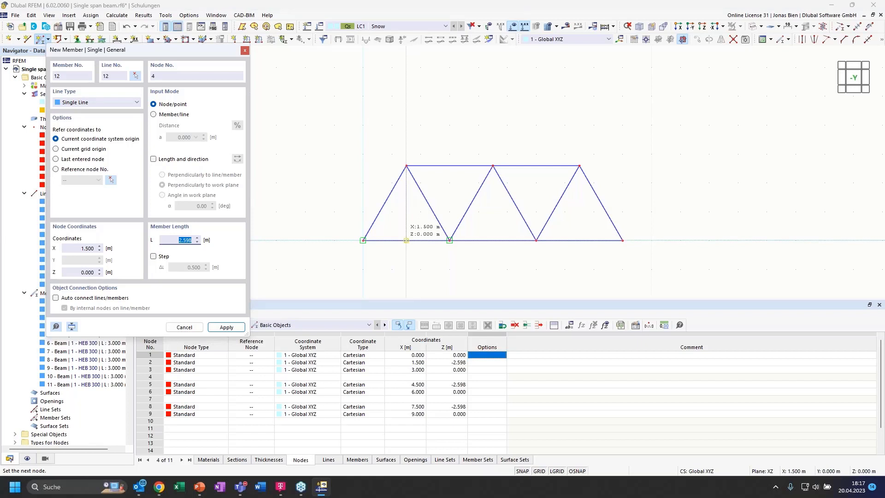
scroll(398, 227, "up", 3)
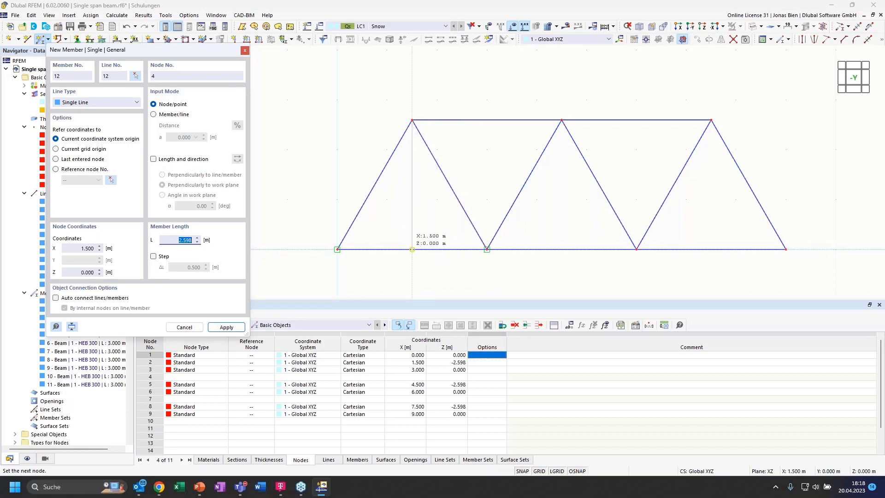
left_click(412, 250)
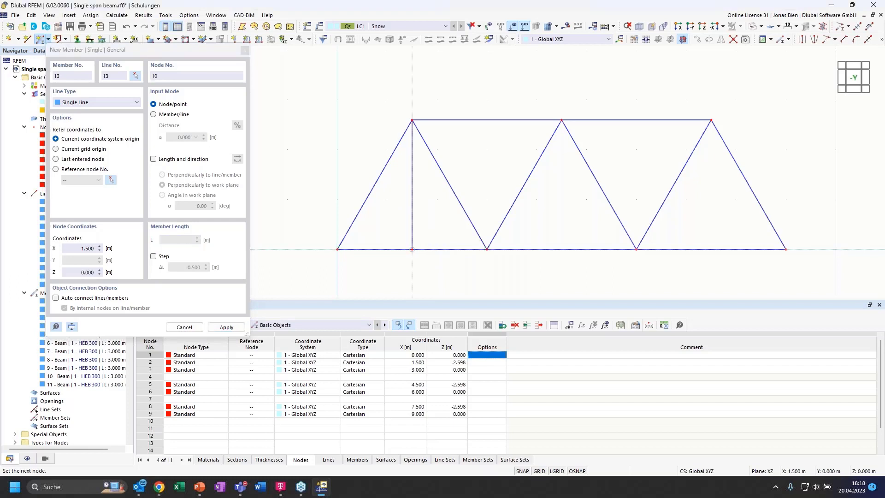
key("Escape")
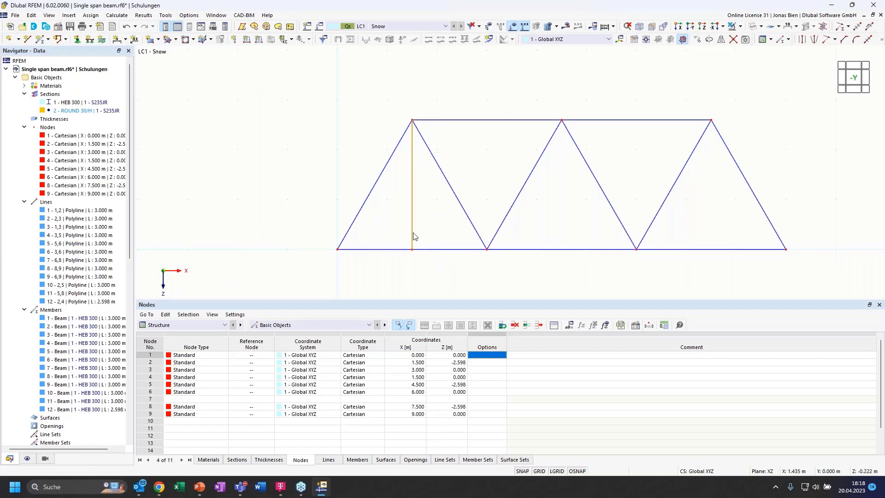
Copy the vertical member four times along X at 1.5 m spacing, taking the displacement from its lower node to the node at X 3 m.
left_click(413, 199)
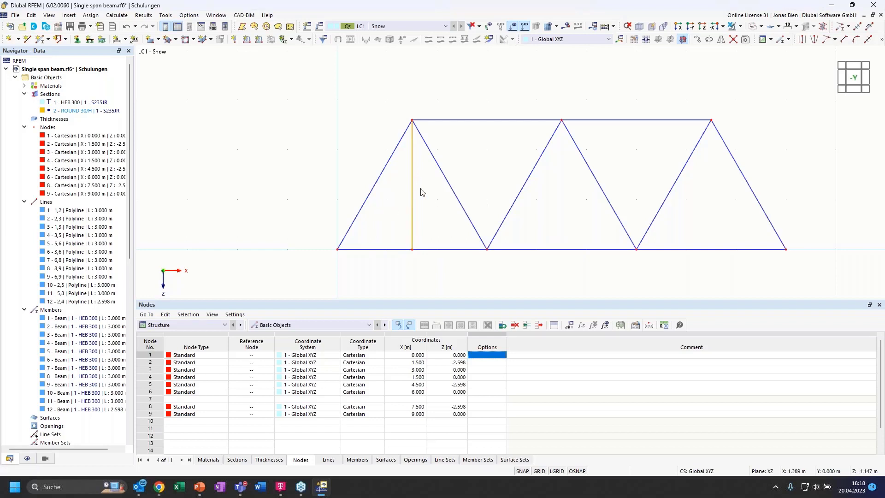
left_click(697, 40)
left_click(307, 160)
left_click_drag(422, 124, 167, 85)
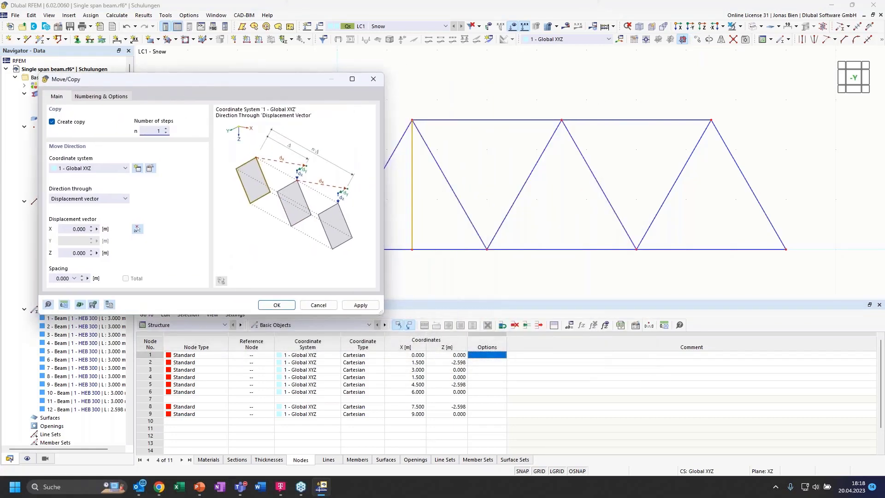
double_click(158, 131)
type("4")
left_click(138, 230)
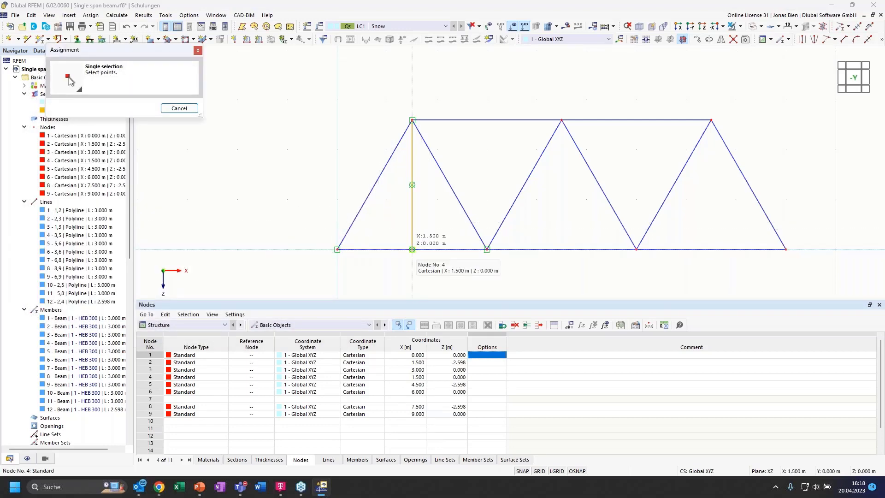
left_click(413, 250)
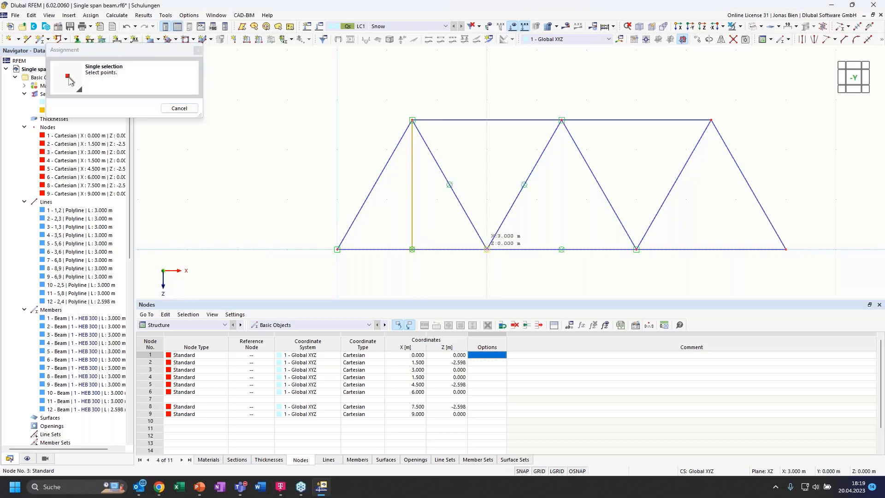
left_click(487, 249)
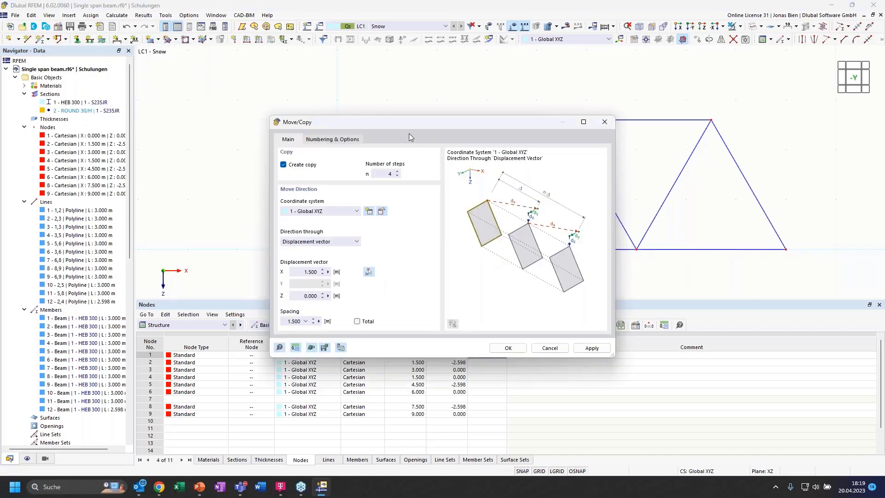
left_click_drag(335, 121, 202, 112)
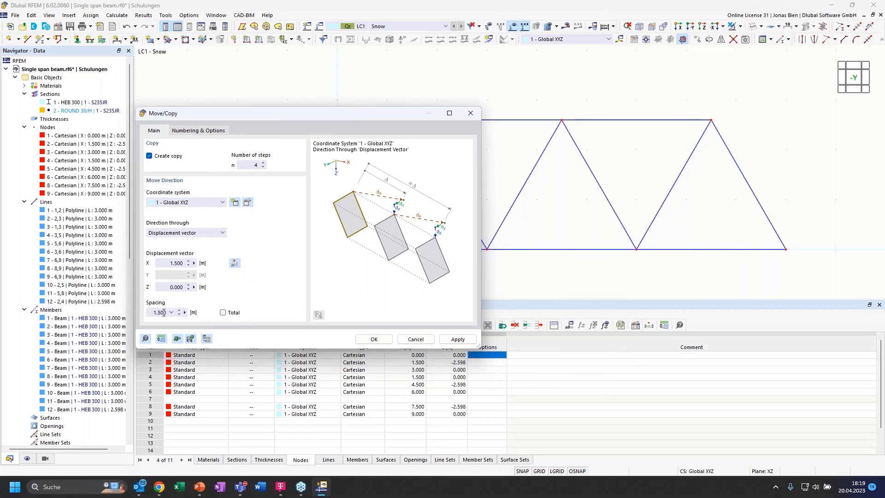
left_click(372, 339)
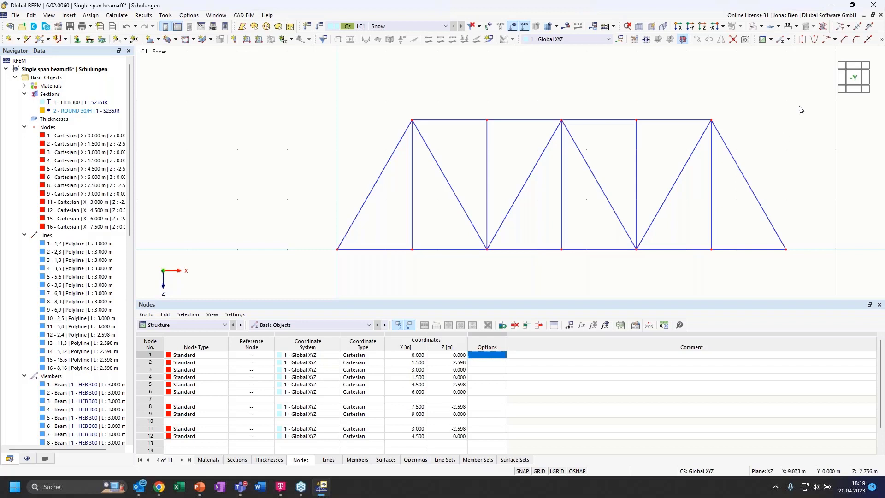
Select the entire truss and choose Truss (only N) as the member type for members 1-16.
left_click_drag(800, 107, 346, 223)
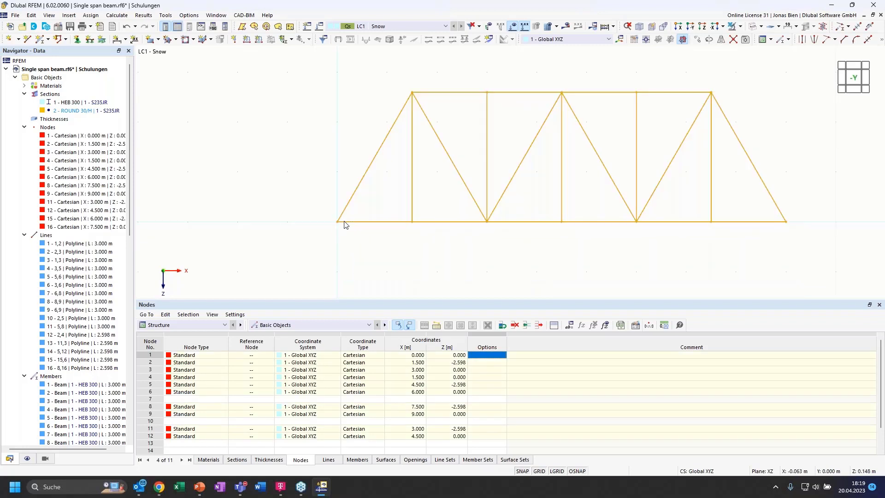
right_click(348, 223)
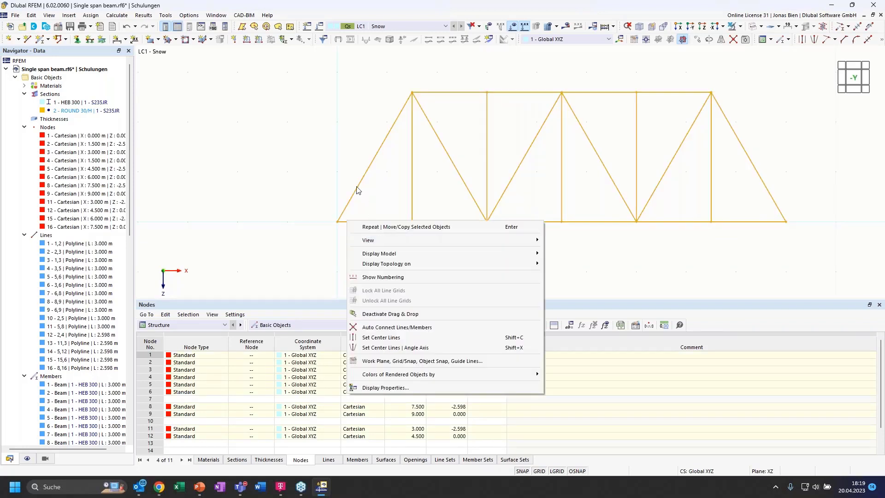
key("Escape")
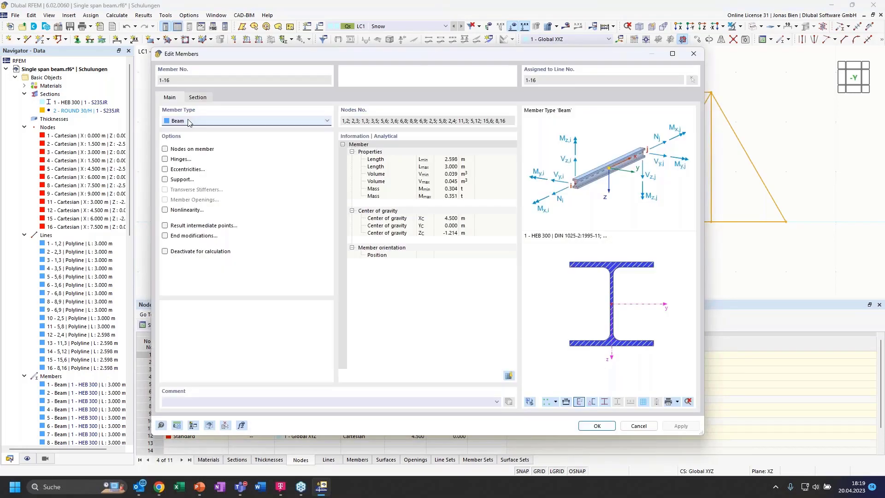
left_click(190, 121)
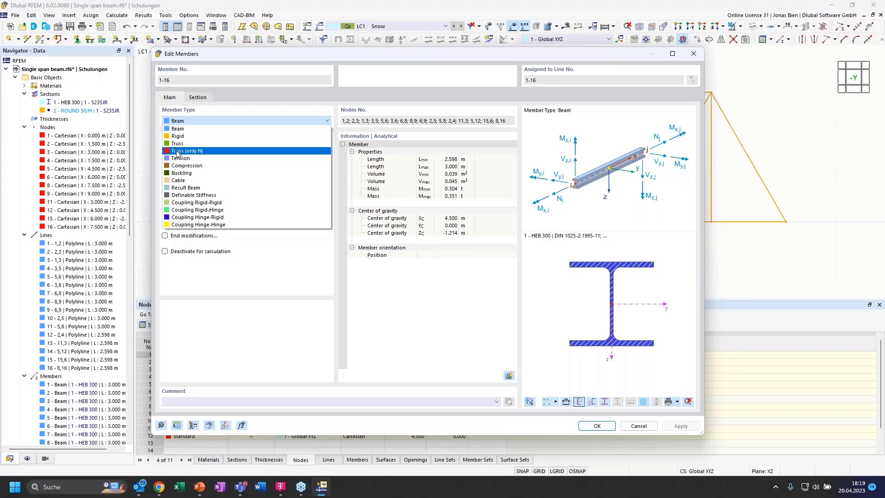
left_click(203, 151)
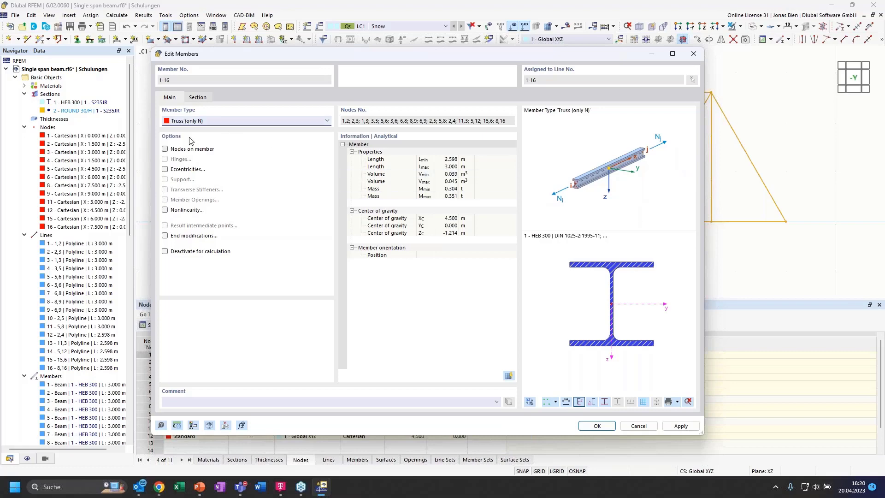
left_click(198, 124)
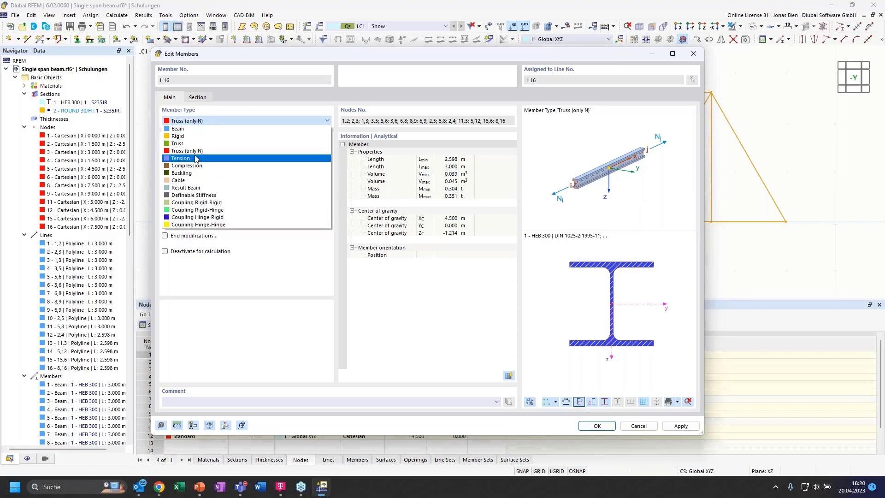
left_click(195, 152)
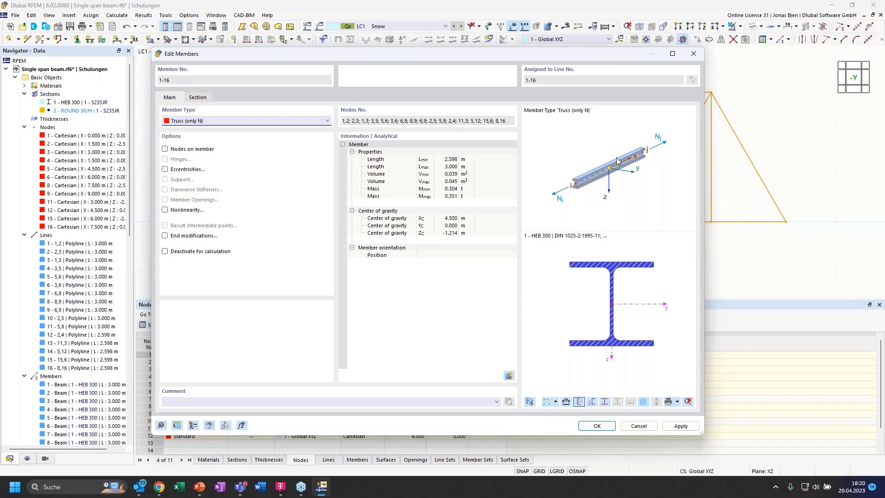
Open the online manual page on members and review the member type descriptions, including Truss and Truss (only N).
left_click(161, 425)
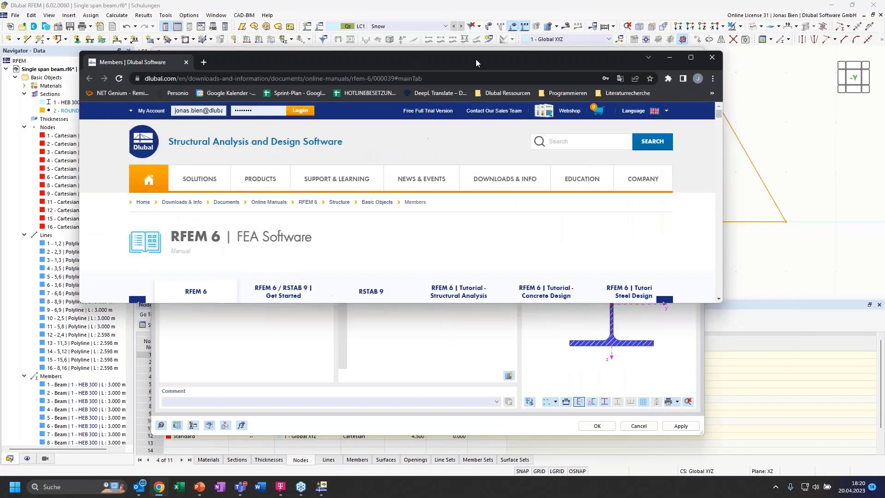
scroll(447, 322, "down", 9)
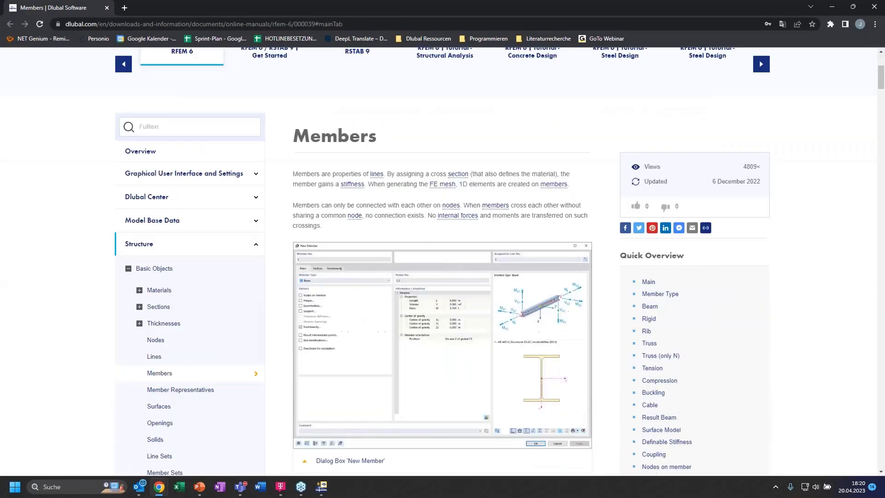
scroll(450, 321, "up", 10)
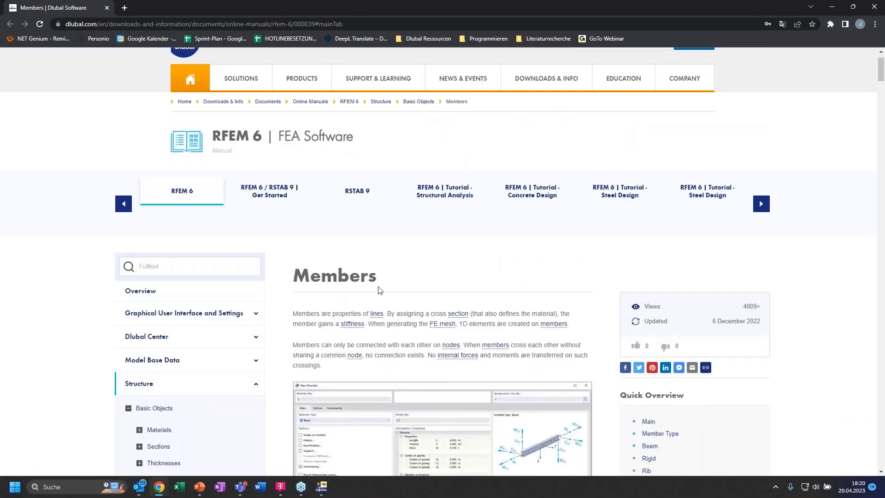
scroll(376, 284, "down", 2)
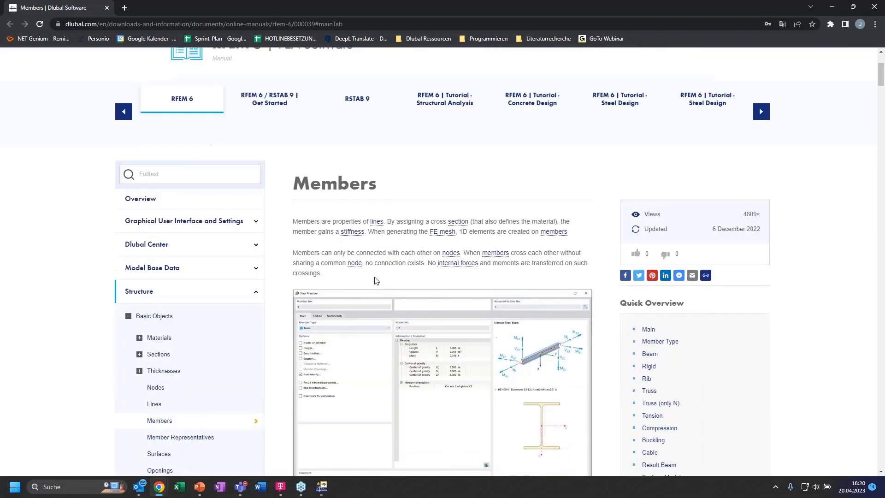
scroll(373, 279, "down", 2)
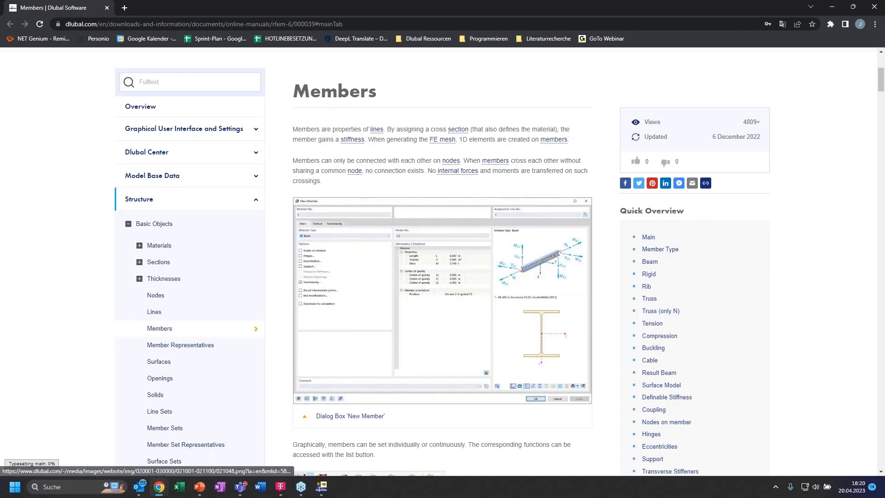
scroll(406, 216, "down", 2)
scroll(405, 215, "down", 18)
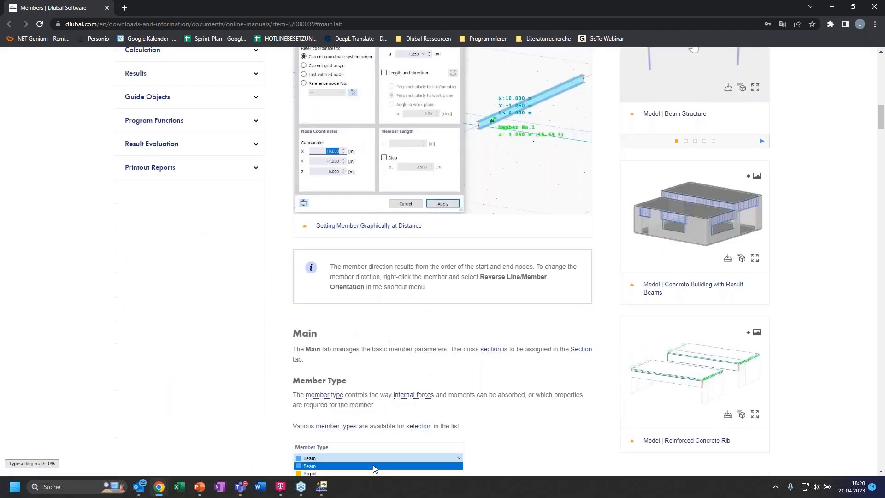
scroll(375, 127, "down", 5)
scroll(318, 191, "up", 4)
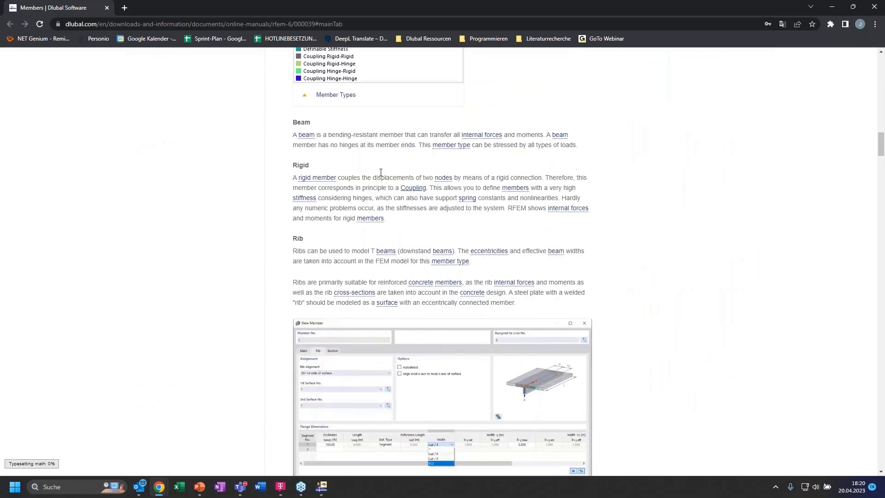
scroll(332, 230, "up", 2)
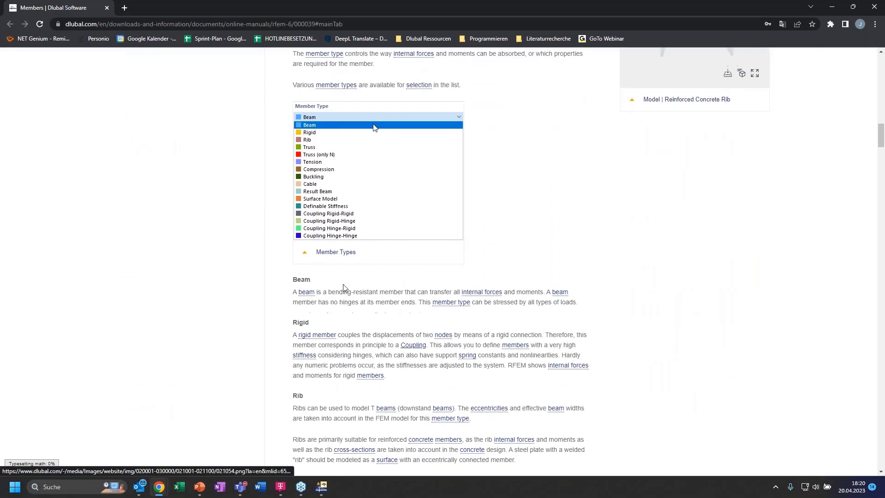
scroll(348, 276, "down", 1)
scroll(347, 299, "down", 10)
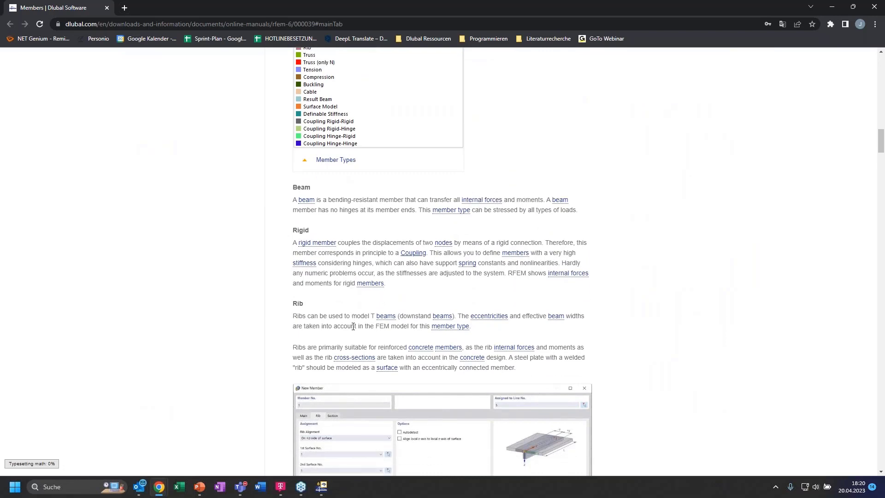
scroll(348, 331, "down", 6)
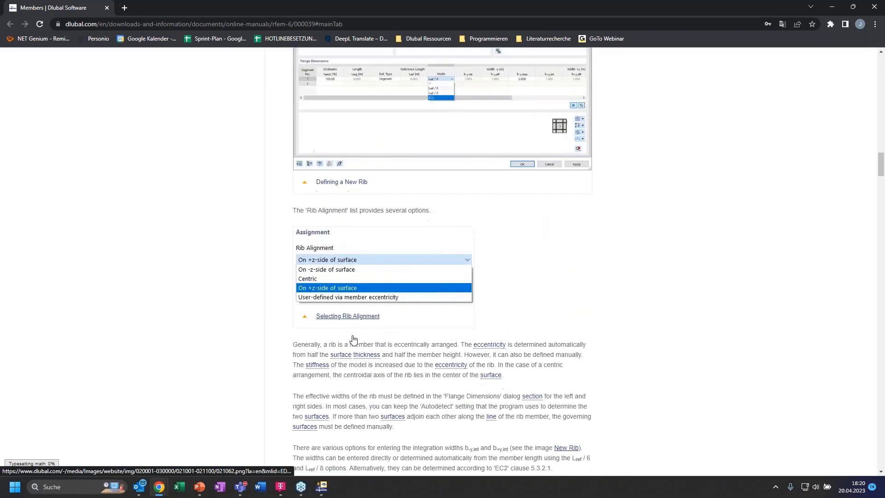
scroll(348, 331, "down", 3)
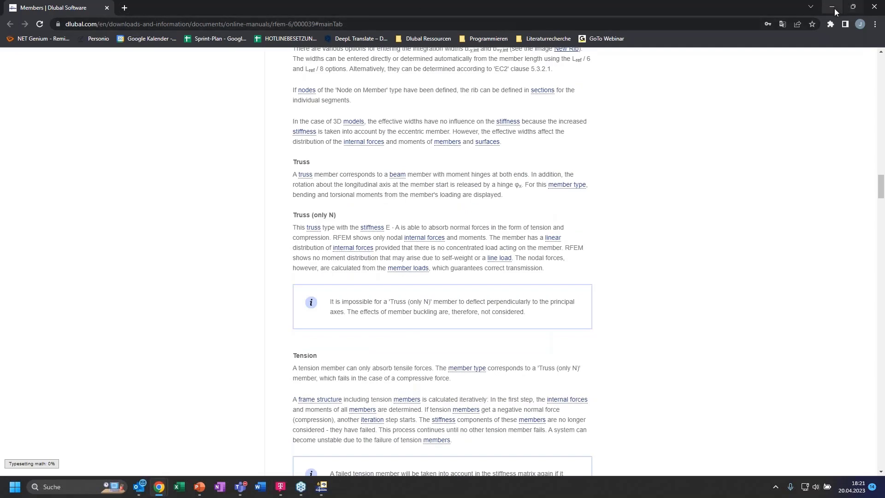
Return to RFEM and apply the Truss (only N) type to all the selected members.
left_click(832, 7)
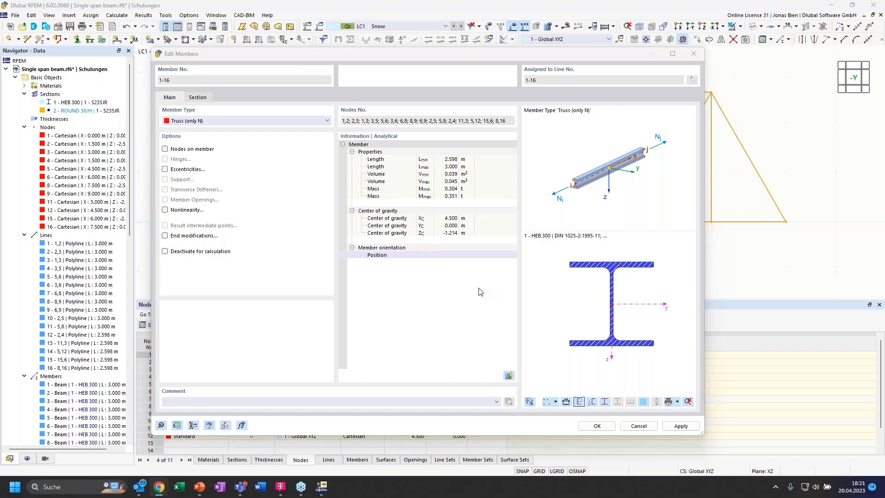
left_click(597, 425)
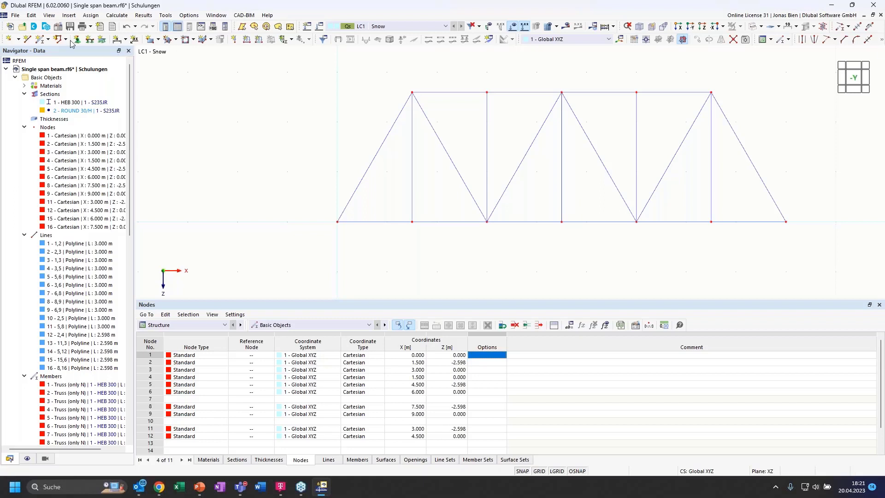
Assign the Hinged nodal support to node 1 at the left end of the truss's bottom chord.
double_click(338, 222)
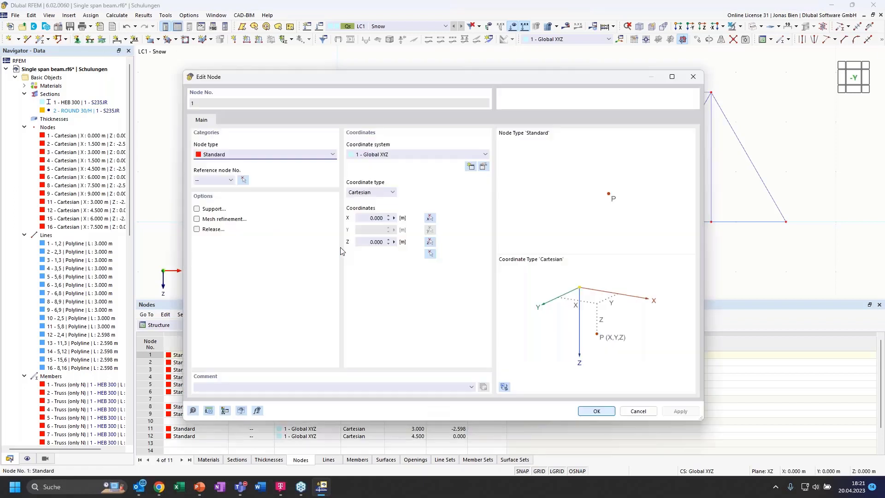
left_click(197, 209)
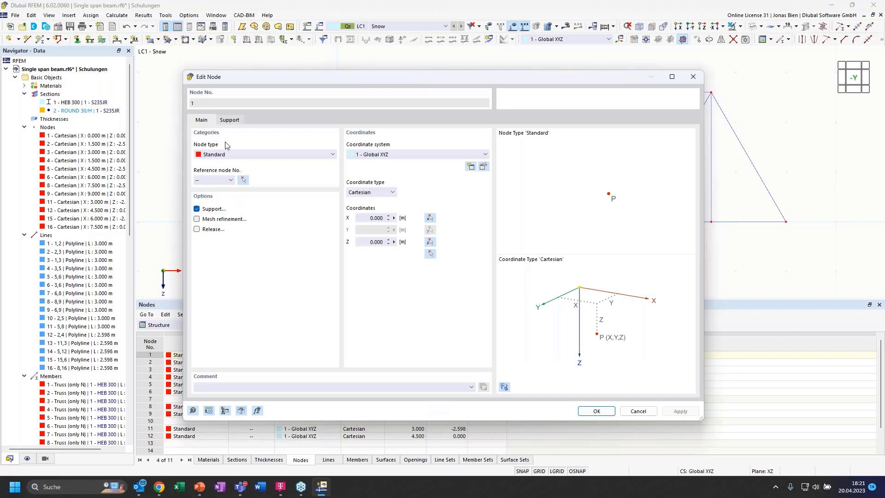
left_click(230, 120)
left_click(272, 157)
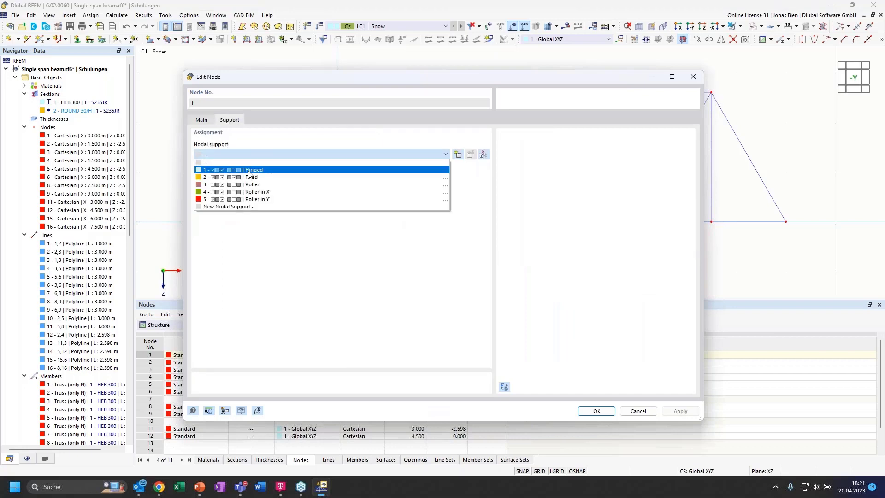
left_click(251, 170)
left_click(601, 415)
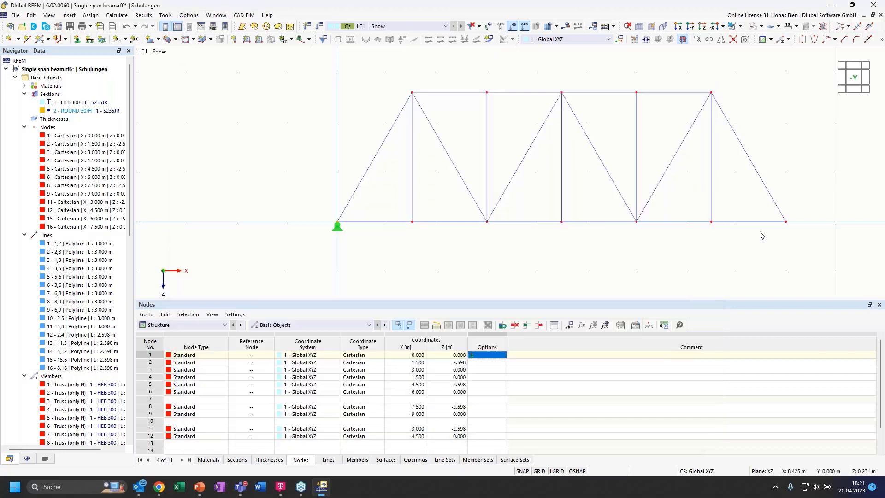
Assign the Roller in X' nodal support to node 9 at the right end of the truss's bottom chord.
double_click(787, 222)
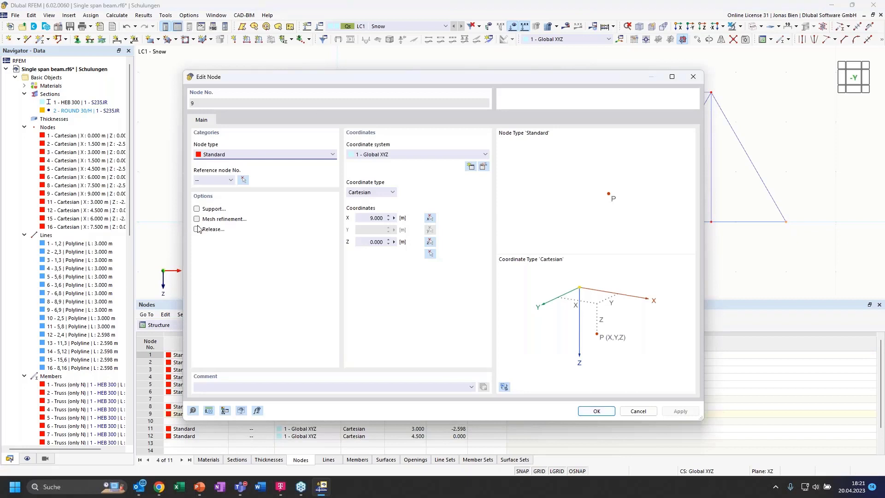
left_click(197, 209)
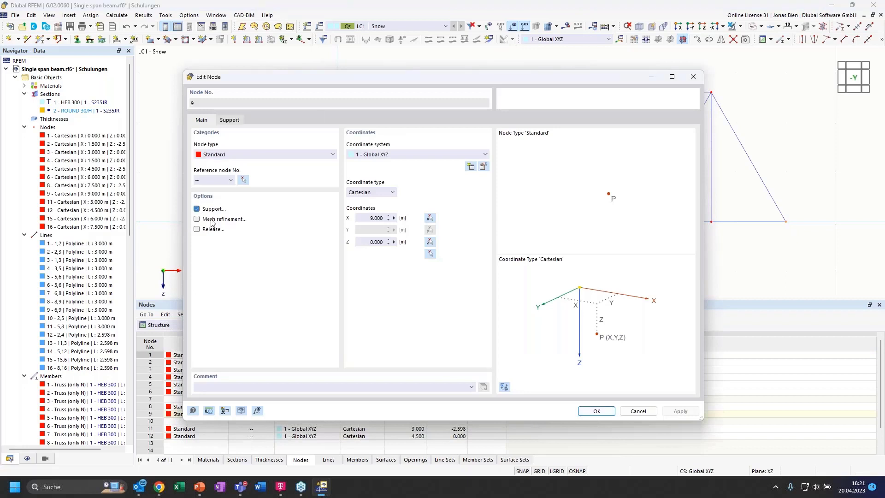
left_click(230, 120)
left_click(255, 155)
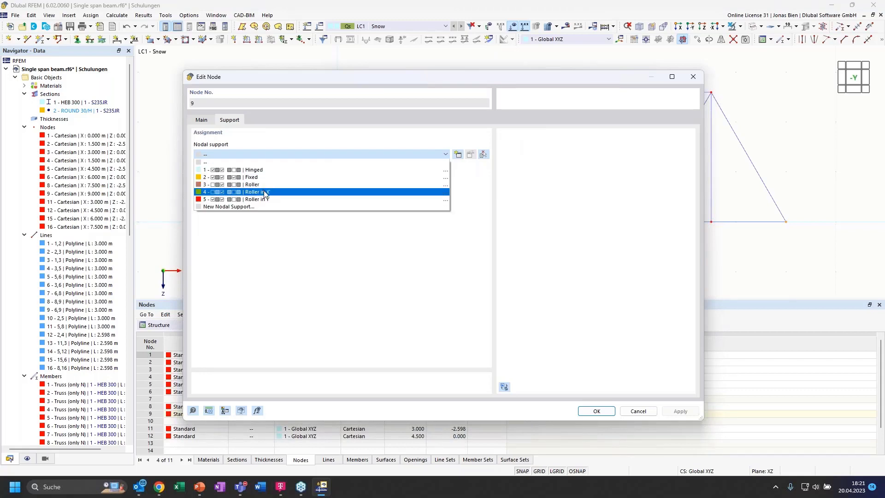
left_click(276, 193)
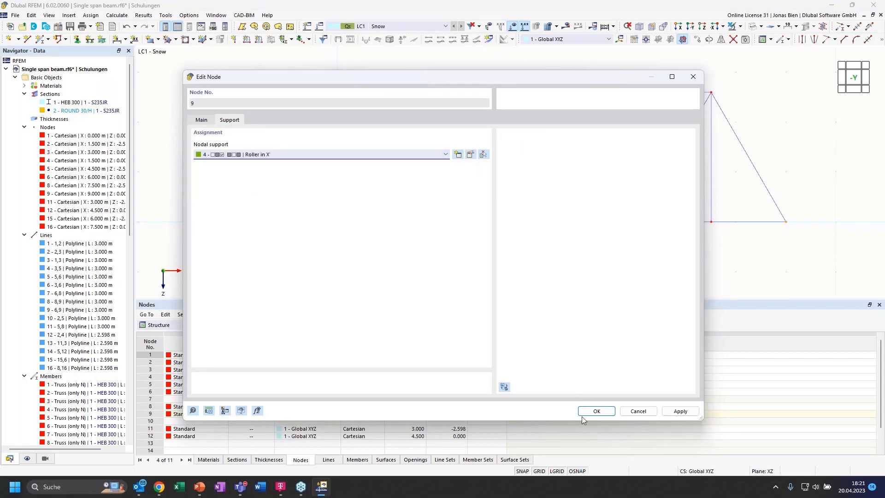
left_click(596, 411)
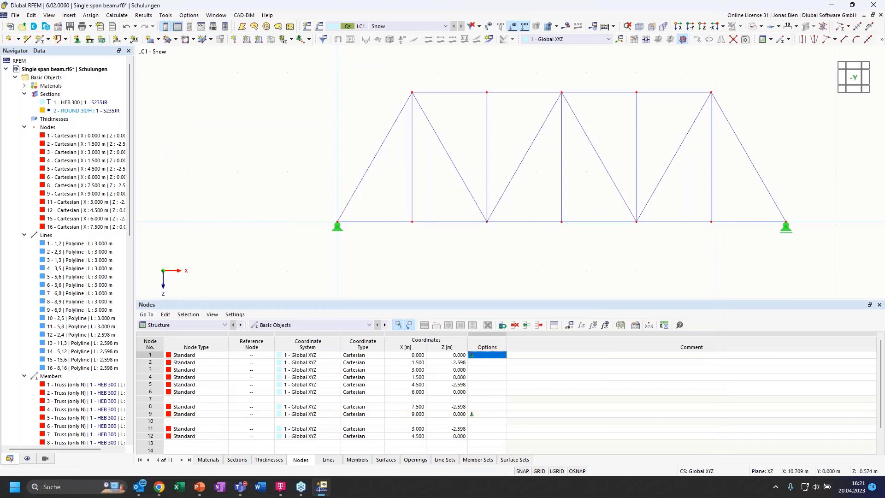
Change the model display so the truss members are rendered as solid sections.
middle_click_drag(601, 70, 578, 95)
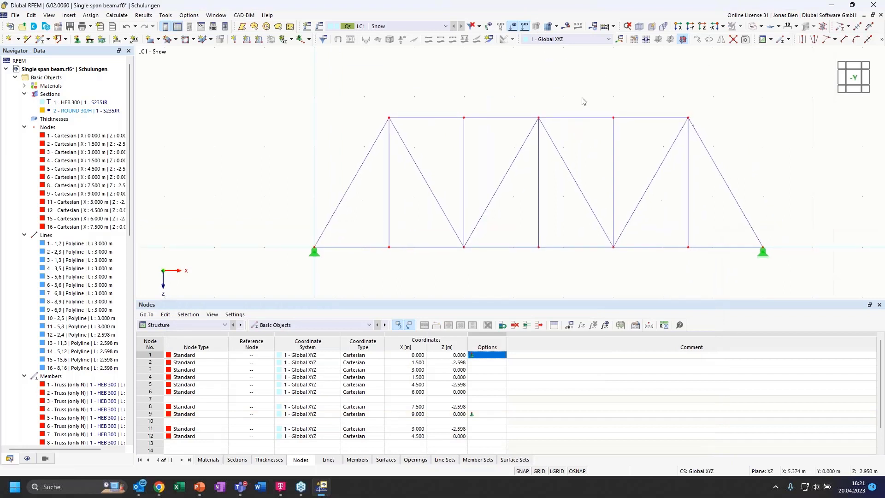
left_click(753, 26)
middle_click_drag(734, 88, 720, 109)
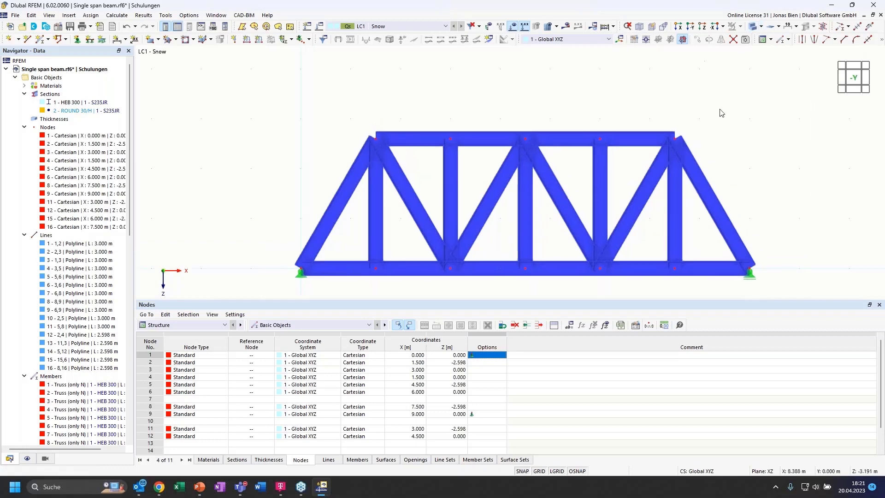
Create a 10 kN nodal force in Z in LC1 - Snow on top-chord nodes 2 and 5, checking the load values on the exercise slide.
left_click(238, 40)
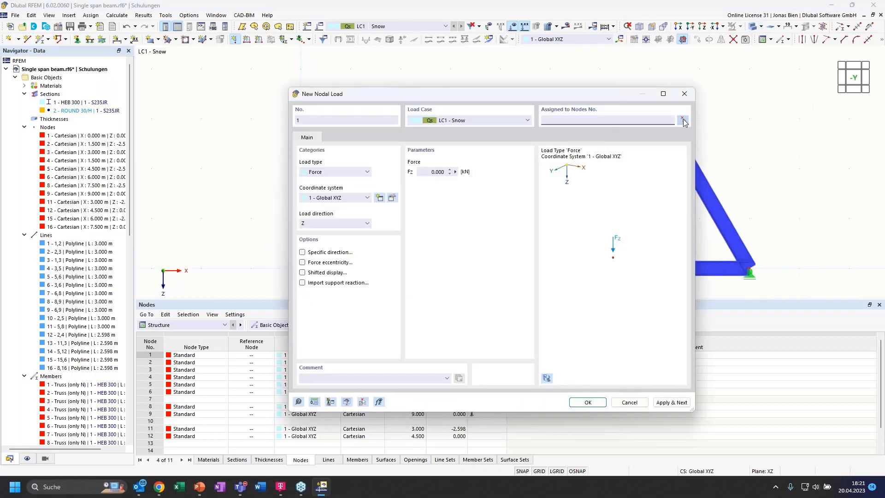
left_click(676, 124)
left_click(375, 137)
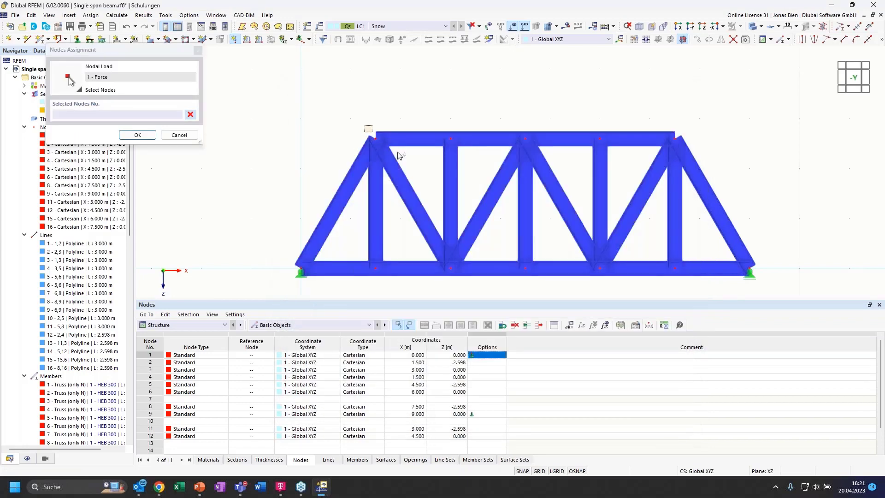
left_click_drag(499, 120, 540, 151)
left_click(137, 134)
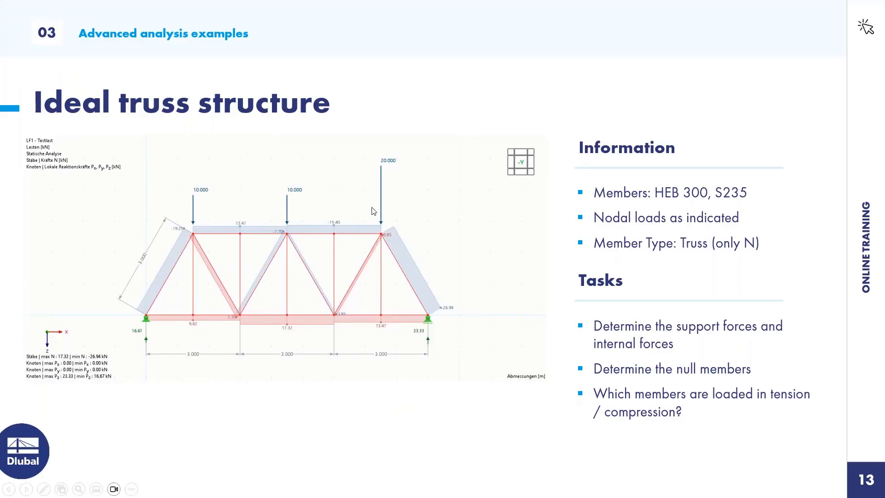
key("alt+Tab")
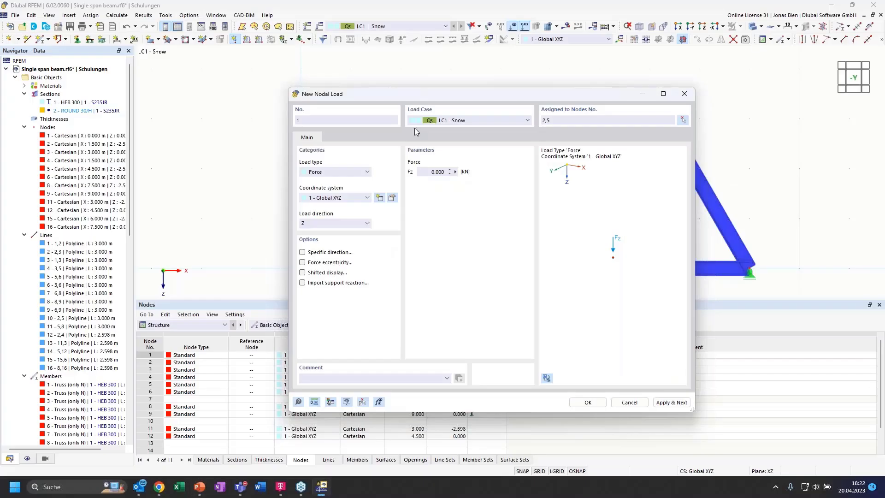
left_click(432, 171)
left_click(601, 406)
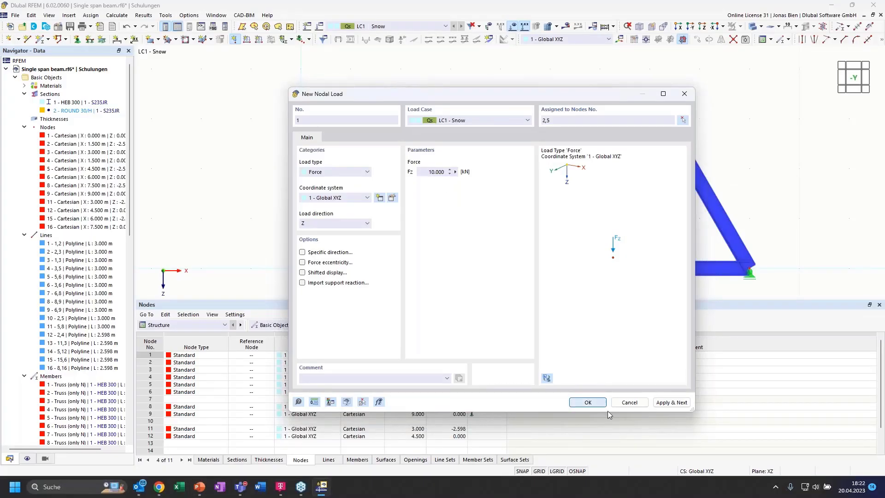
left_click(628, 27)
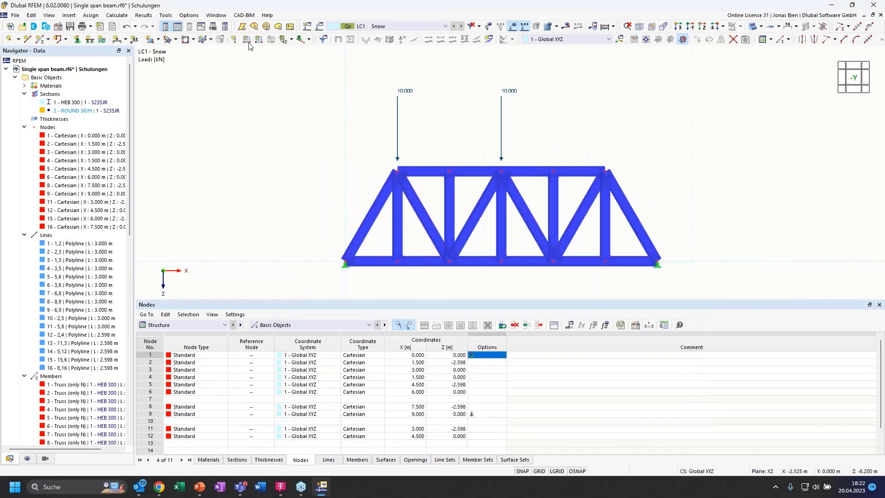
Create a 20 kN nodal force in Z in LC1 - Snow on top-chord node 8.
left_click(234, 39)
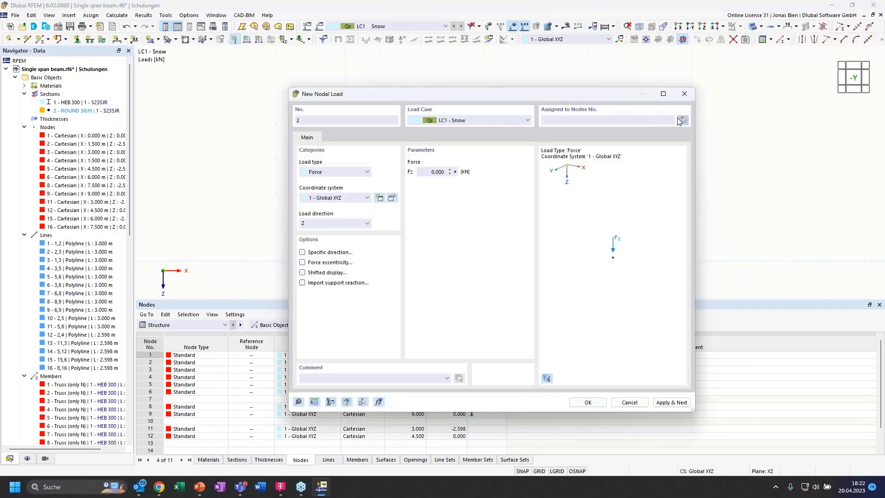
left_click(681, 119)
left_click(605, 171)
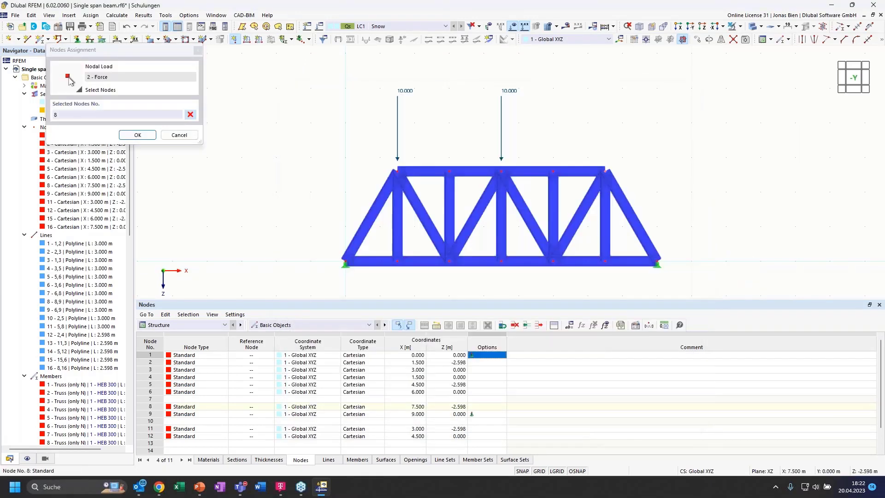
left_click(139, 135)
left_click(432, 173)
left_click(590, 401)
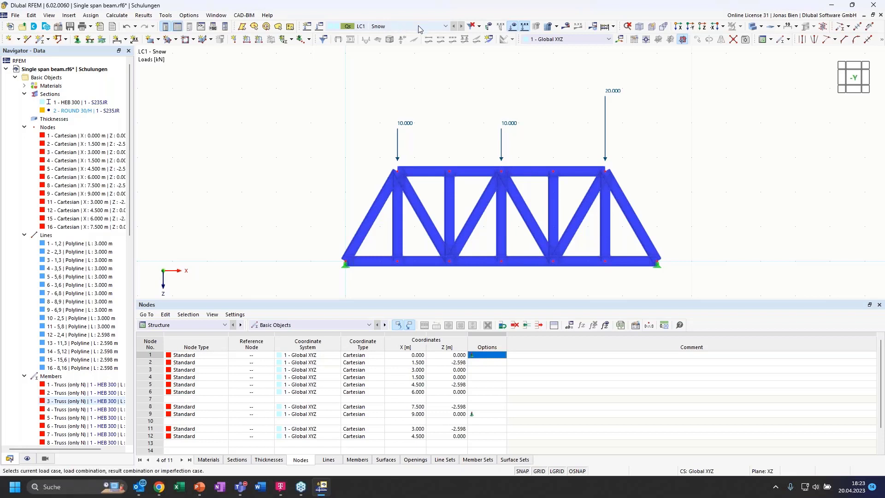
Calculate LC1 and display the axial forces N and support reactions on the truss in wireframe.
left_click(567, 26)
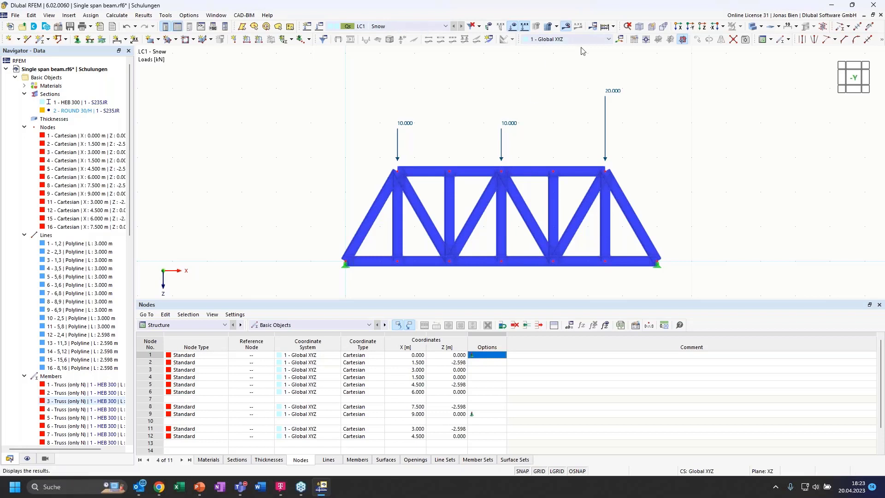
left_click(480, 281)
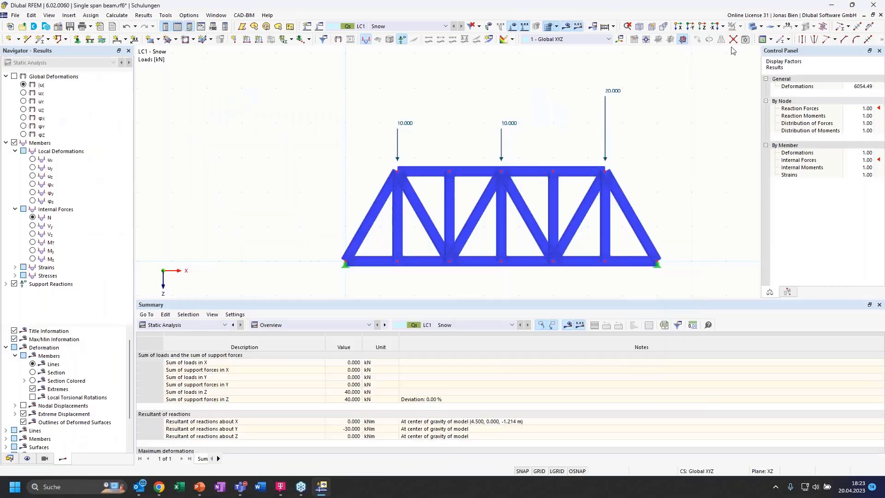
left_click(752, 27)
left_click(753, 27)
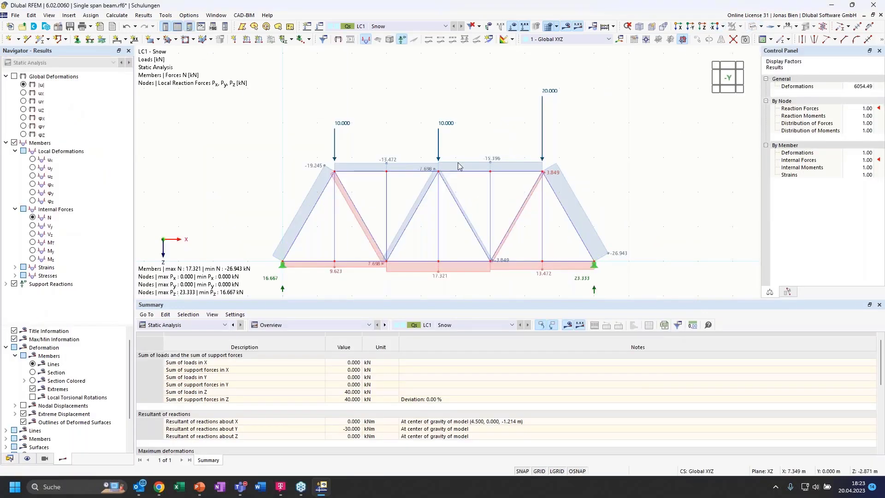
middle_click_drag(574, 173, 569, 155)
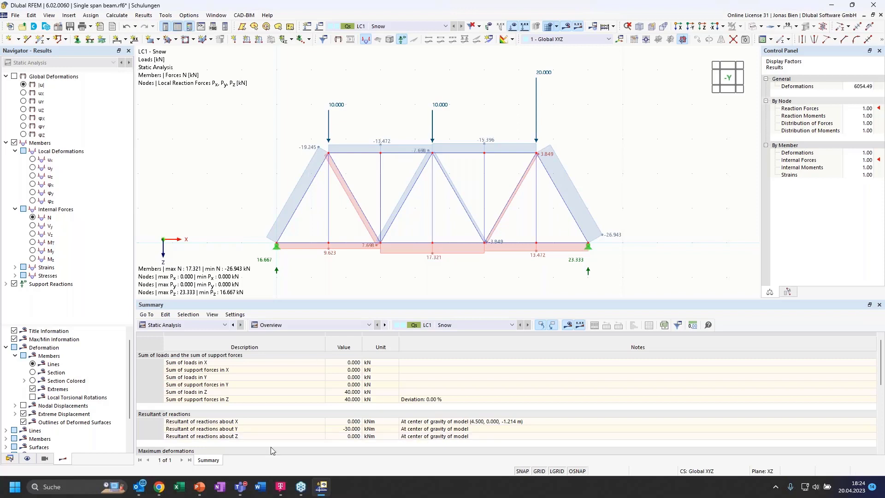
Switch to the PowerPoint presentation and review the sections, dimensions and tasks on the Generated truss structure slide.
left_click(199, 487)
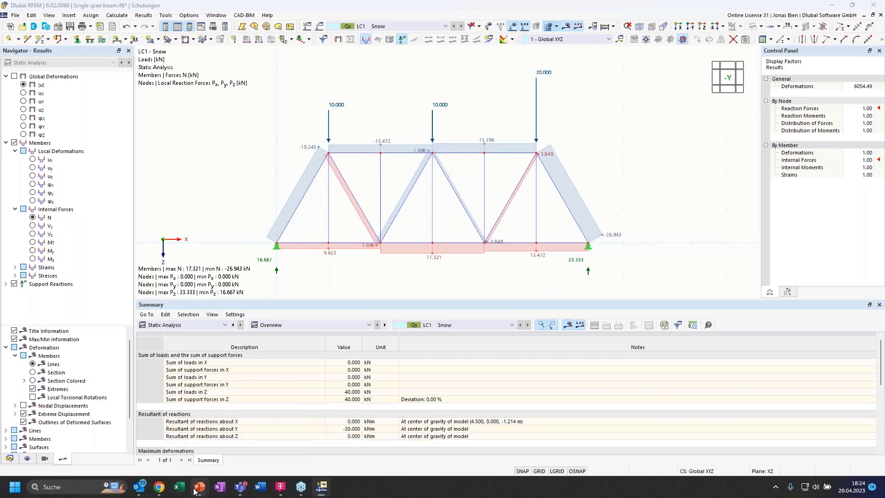
left_click(239, 435)
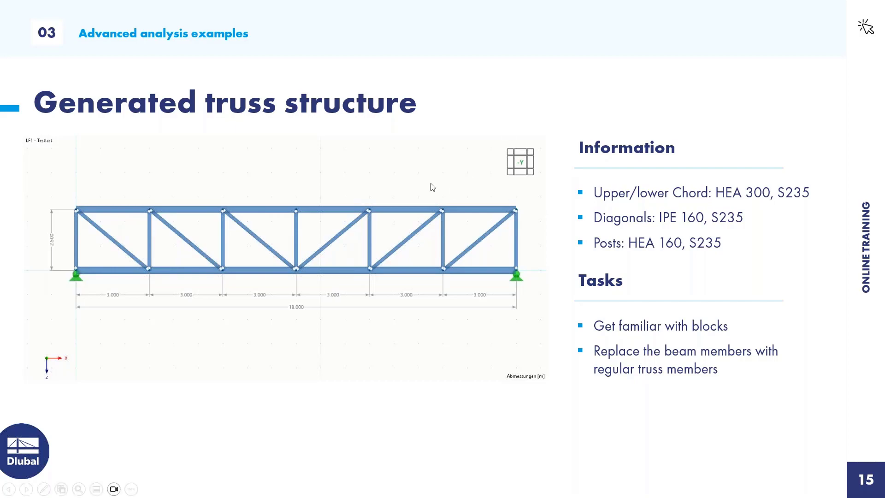
Return to RFEM and delete the entire truss model with its supports and loads.
key("alt+Tab")
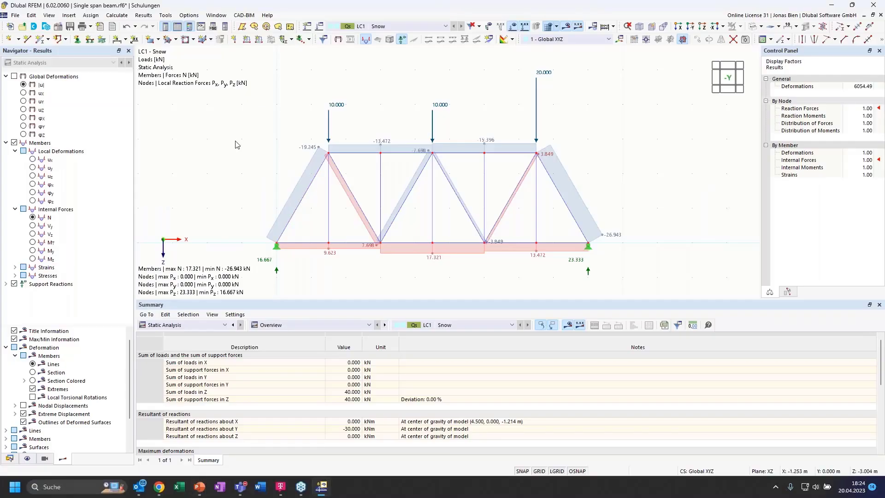
scroll(236, 145, "down", 3)
mouse_move(215, 104)
left_mouse_down()
mouse_move(455, 241)
mouse_move(490, 247)
mouse_move(481, 222)
mouse_move(221, 108)
left_mouse_up()
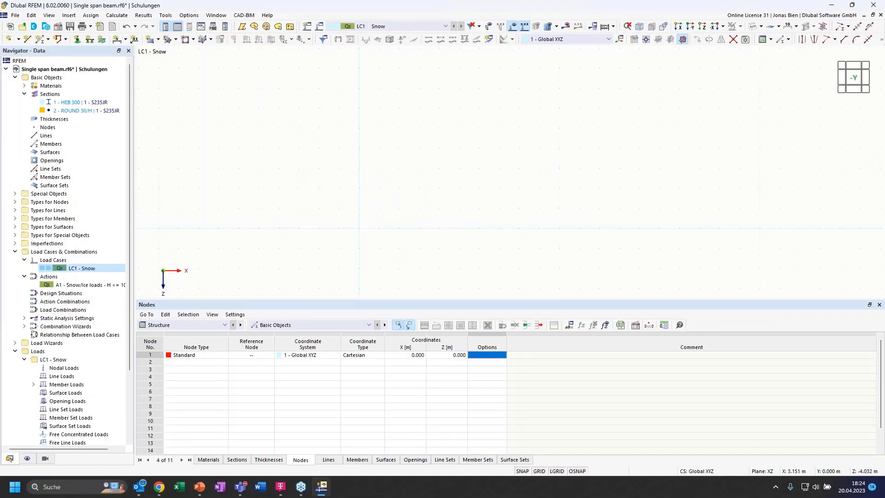
Open the block library and examine the blocks under Buildings, Silos and Storage Tanks, and Renewable Energy Structures' Photovoltaic Cells.
left_click(46, 29)
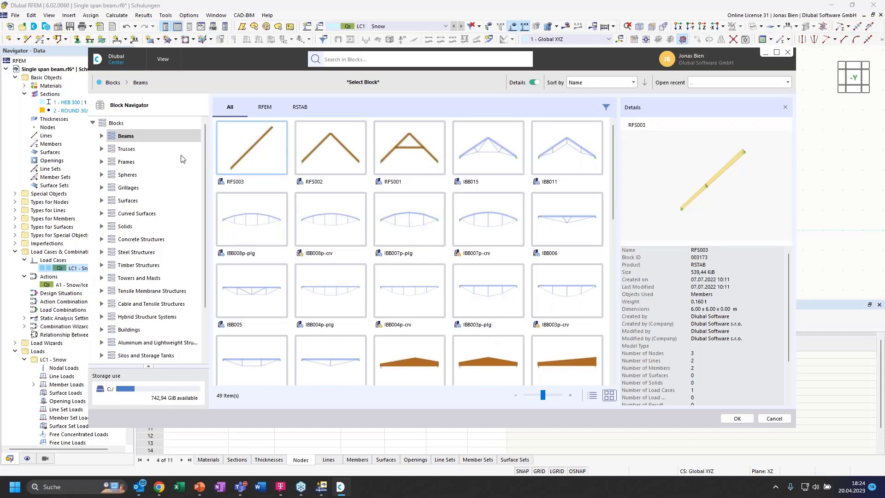
scroll(156, 194, "down", 3)
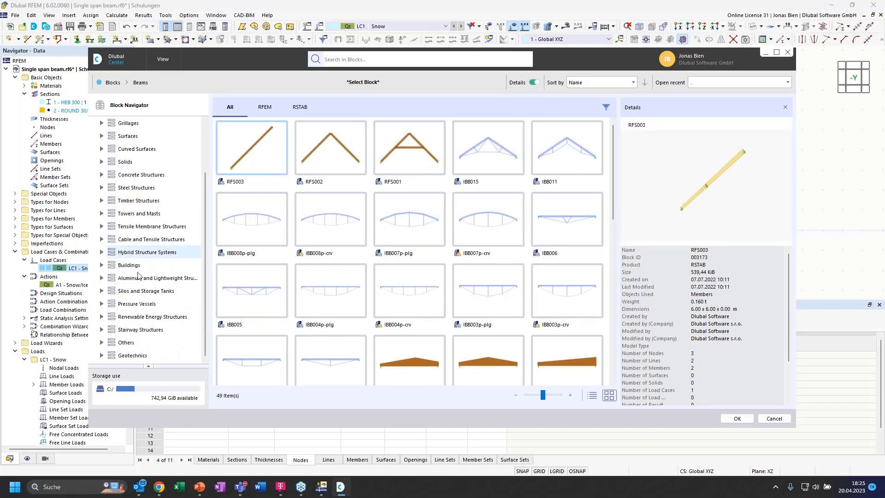
left_click(125, 265)
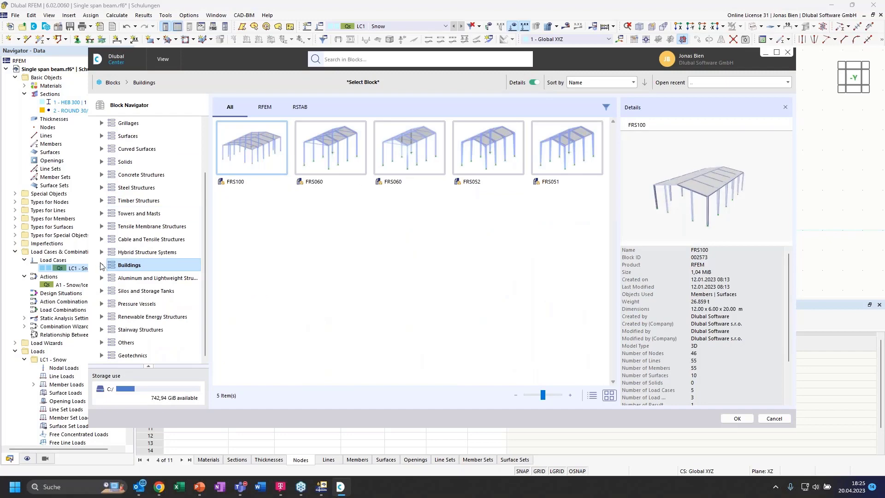
left_click(102, 291)
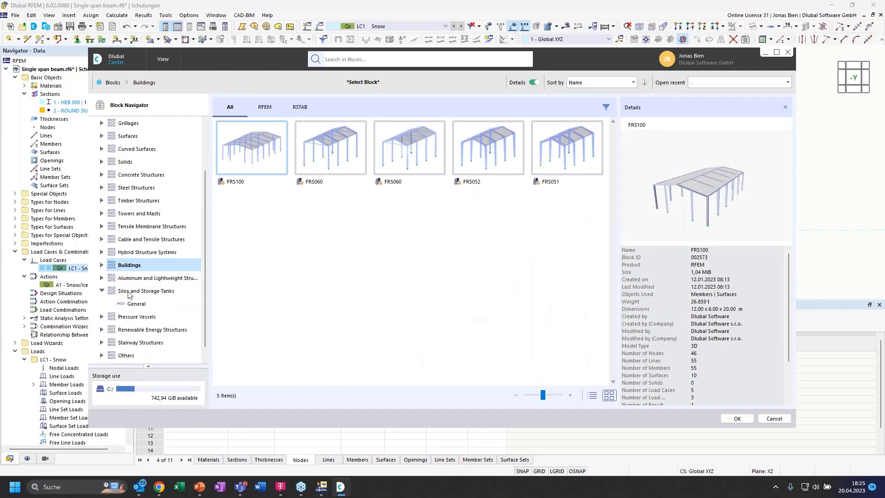
left_click(136, 304)
scroll(237, 320, "down", 5)
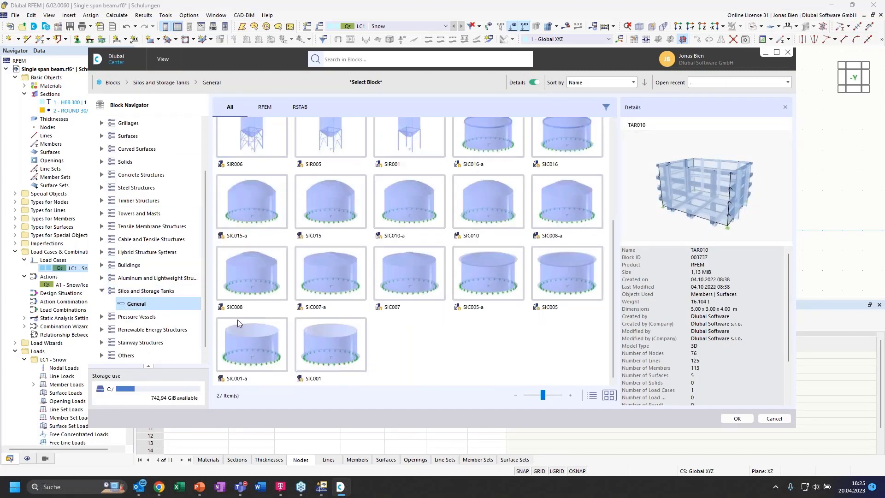
left_click(101, 329)
left_click(143, 342)
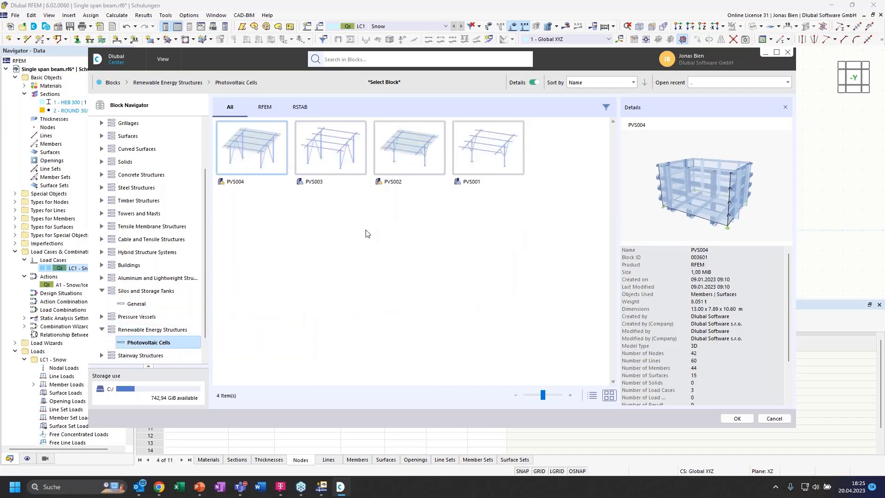
scroll(141, 319, "down", 1)
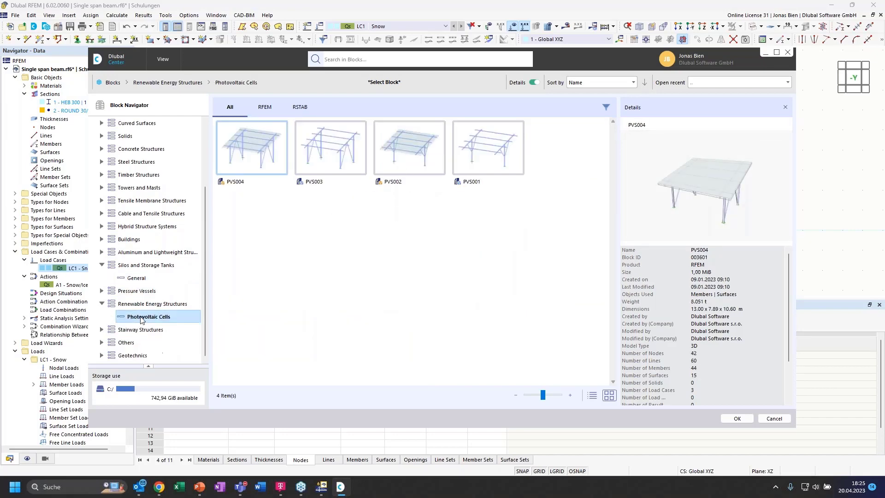
Examine the steel stair blocks under Stairway Structures in the block library.
left_click(102, 329)
scroll(152, 341, "down", 1)
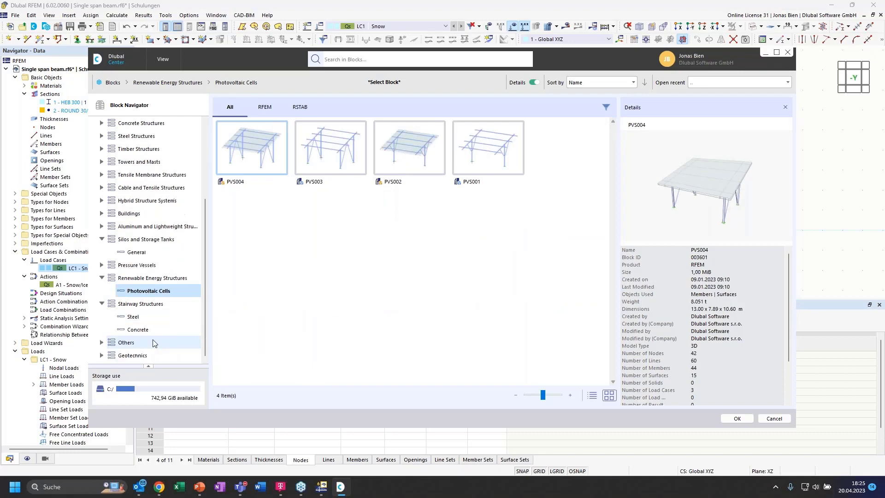
left_click(154, 318)
scroll(478, 336, "down", 5)
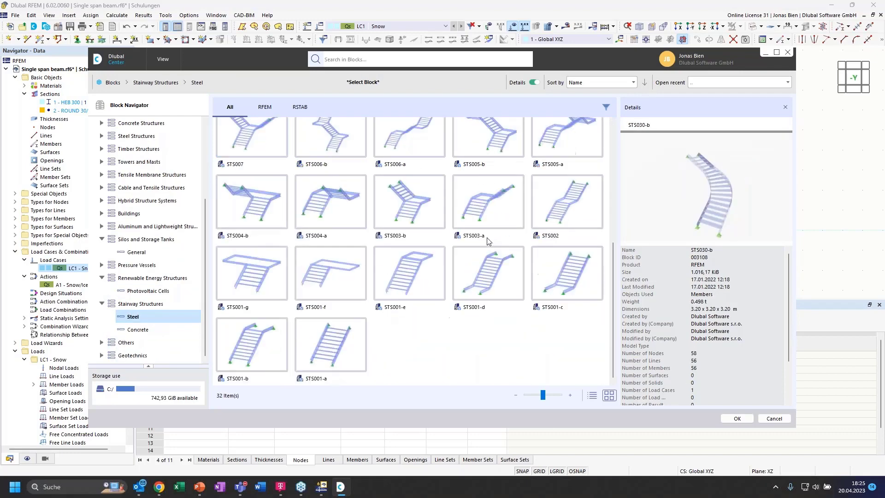
scroll(478, 337, "up", 5)
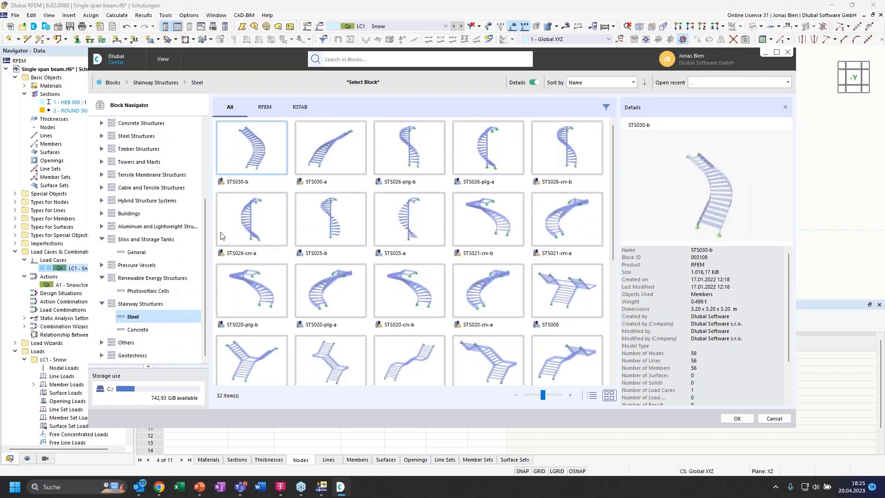
Insert the block FT001-a from the 2D Trusses category and accept changing the model type to 3D.
scroll(167, 221, "up", 5)
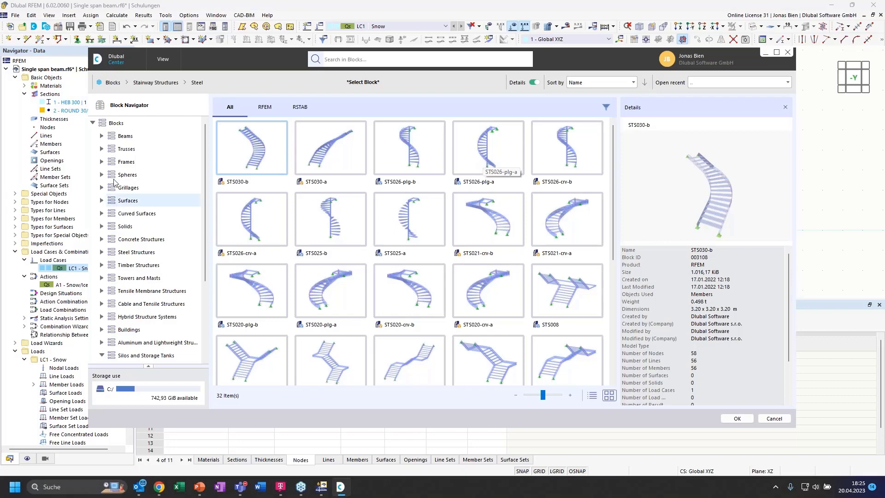
left_click(102, 149)
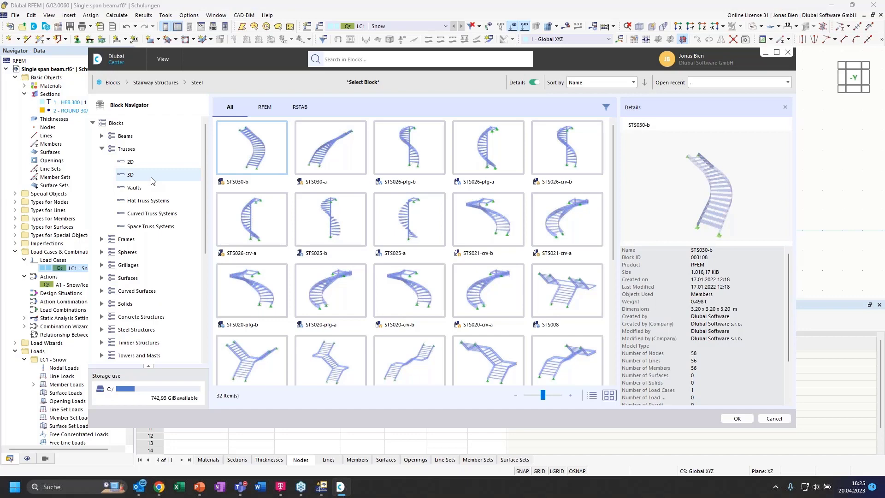
left_click(151, 163)
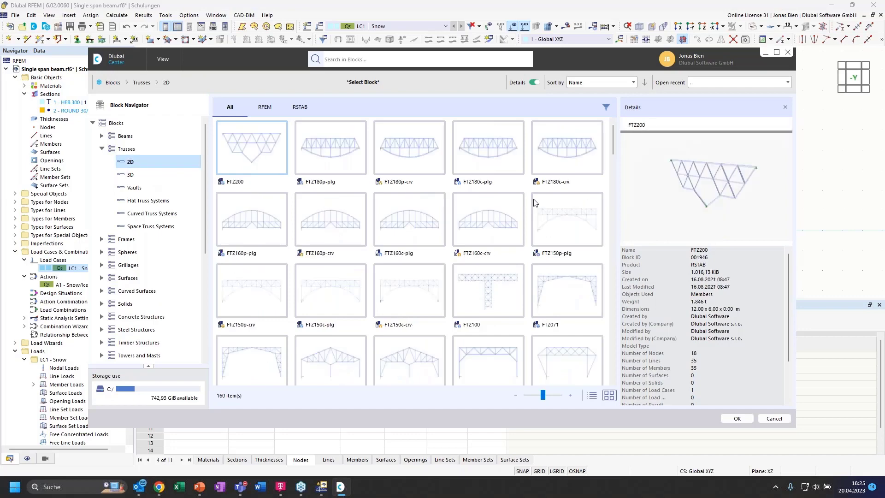
scroll(535, 202, "down", 15)
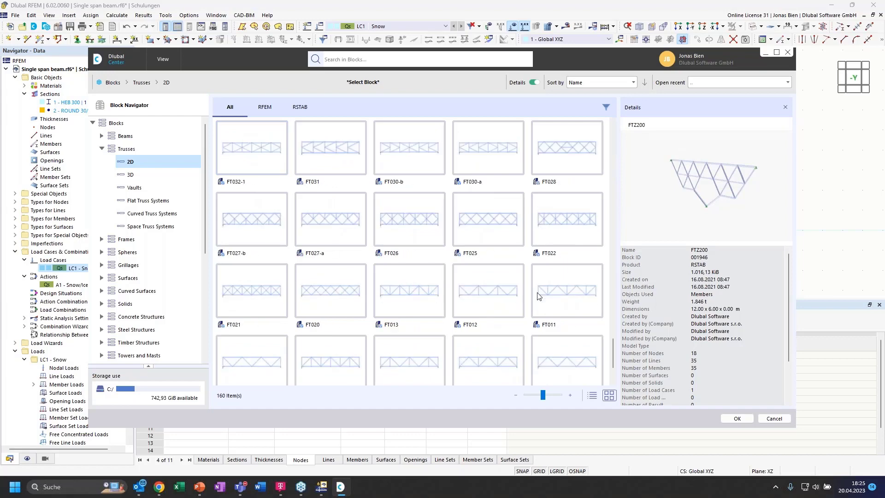
scroll(533, 263, "down", 2)
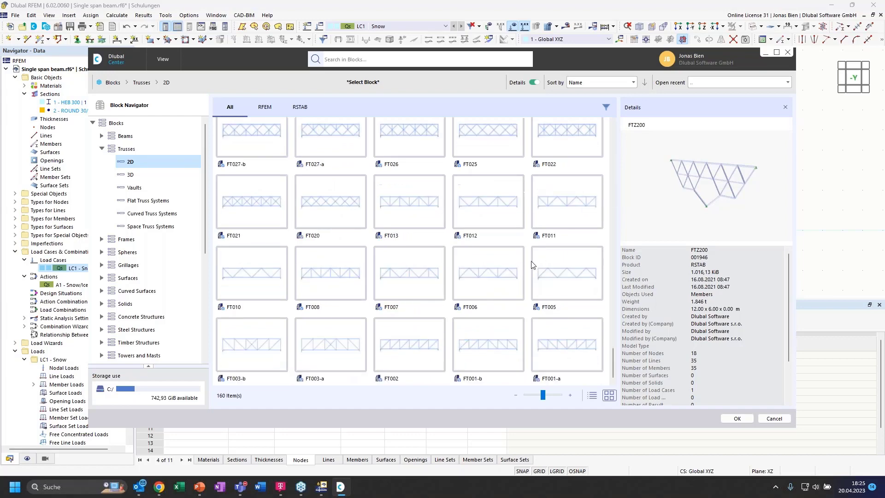
left_click(558, 351)
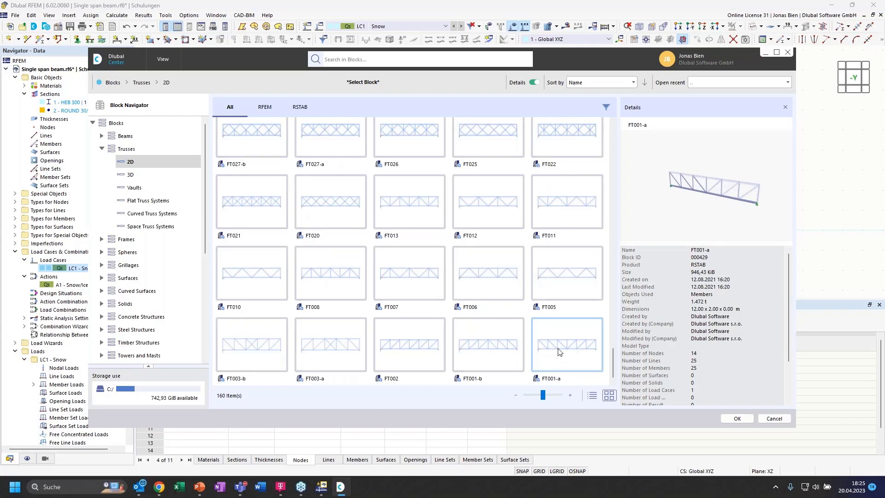
double_click(558, 352)
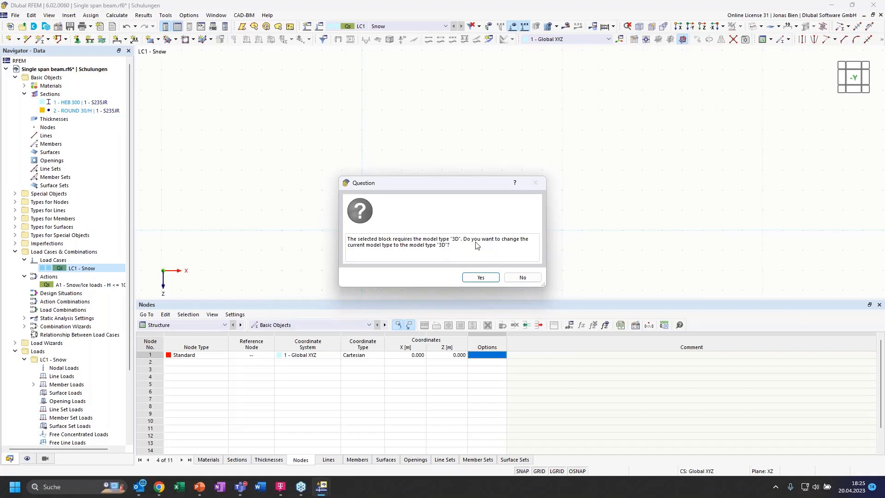
left_click(481, 277)
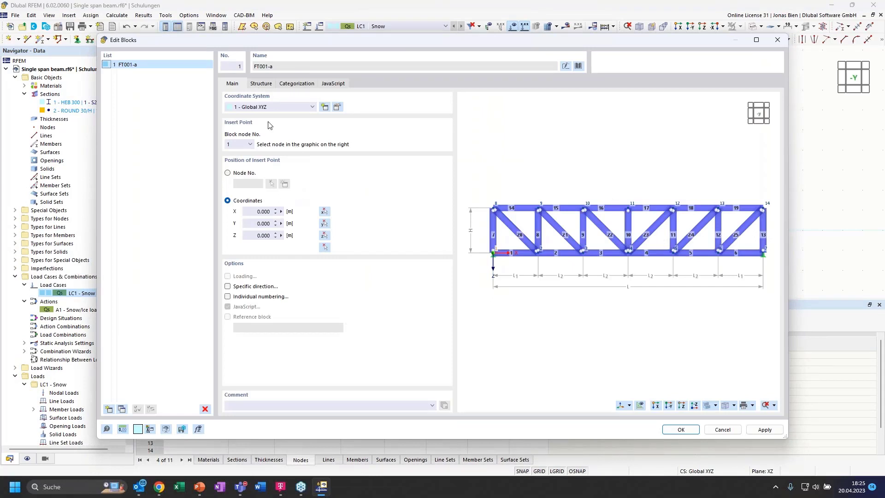
Set the truss block's number of bays to 4 in its structure parameters.
left_click(261, 84)
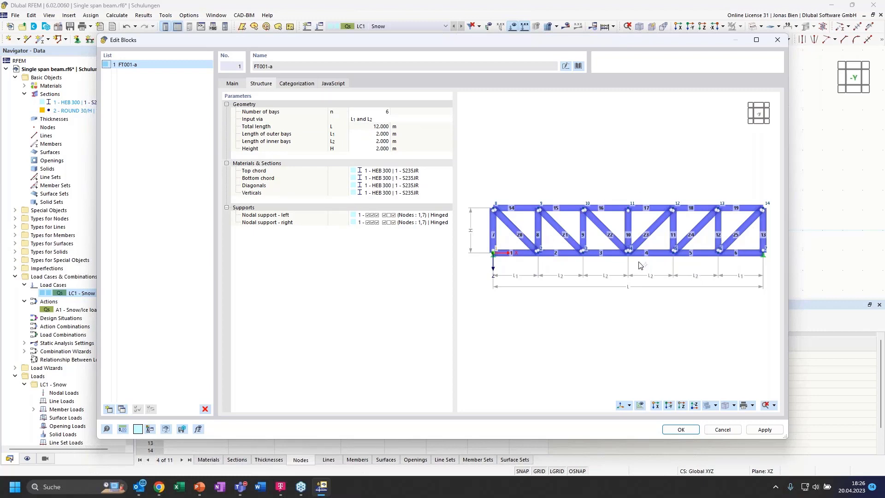
left_click(372, 114)
type("5")
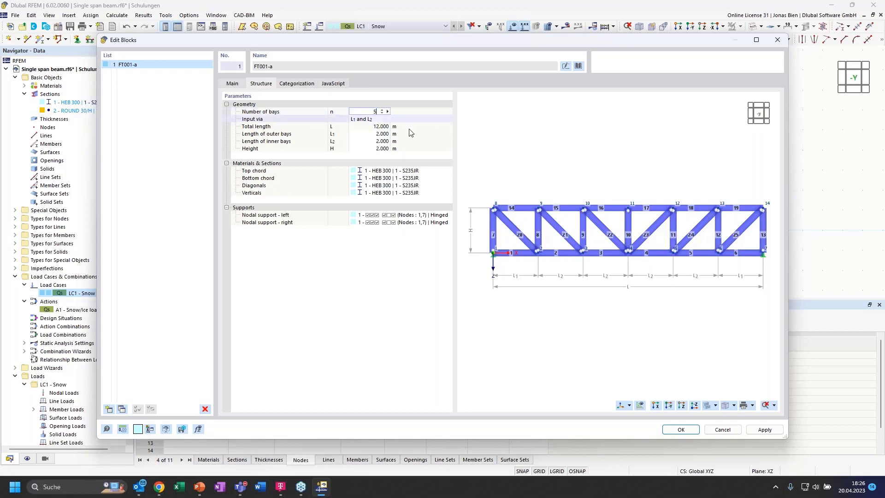
double_click(375, 112)
type("4")
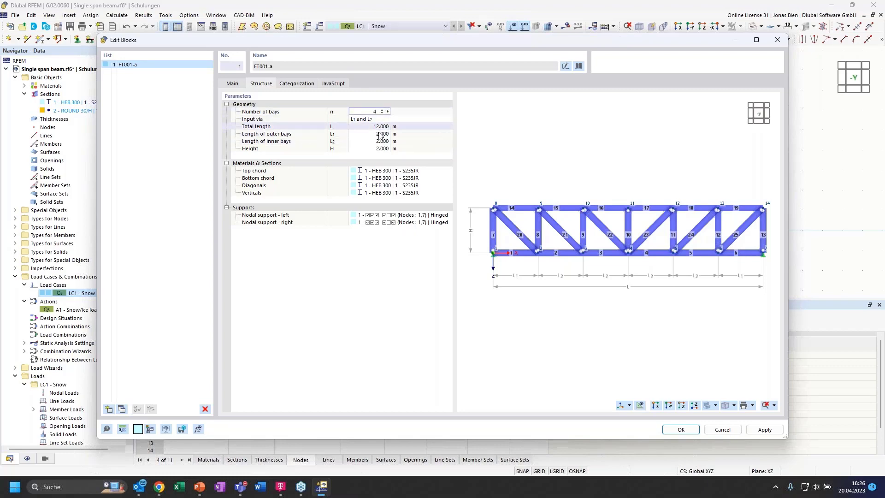
double_click(372, 112)
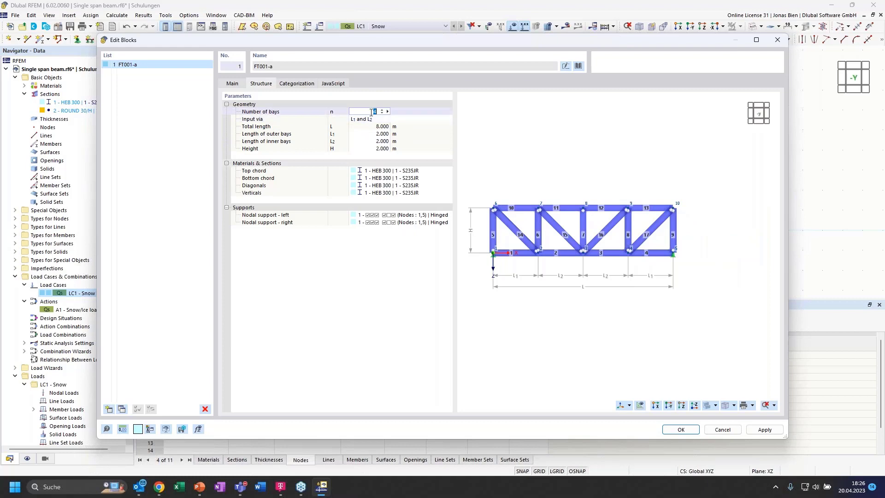
Set the truss block's outer and inner bay lengths to 3 m and its height to 2.5 m.
left_click(370, 134)
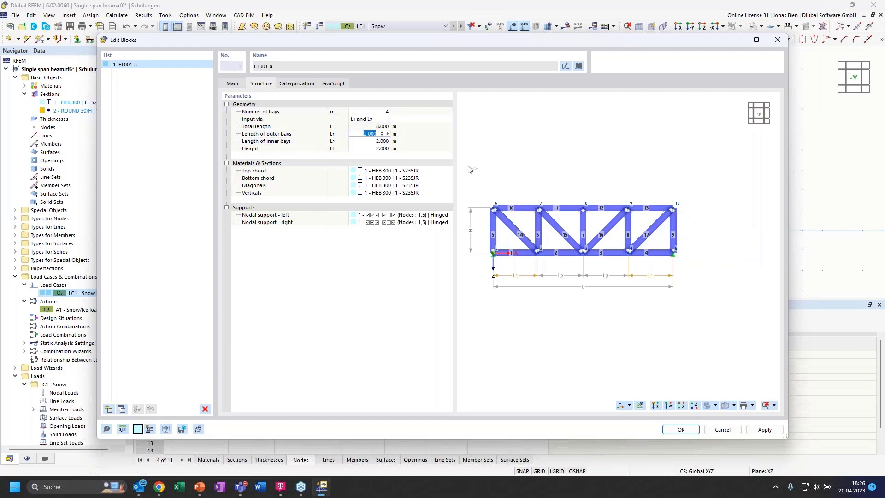
type("3")
key("Return")
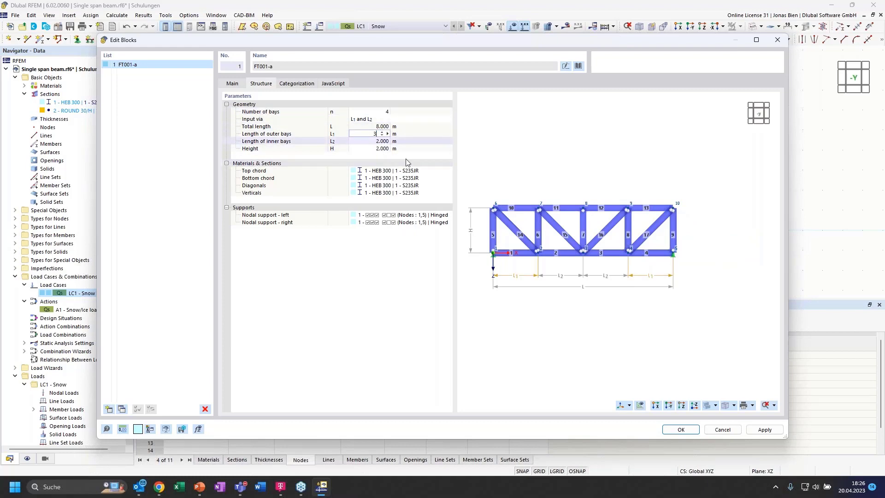
left_click(374, 141)
type("3")
key("Return")
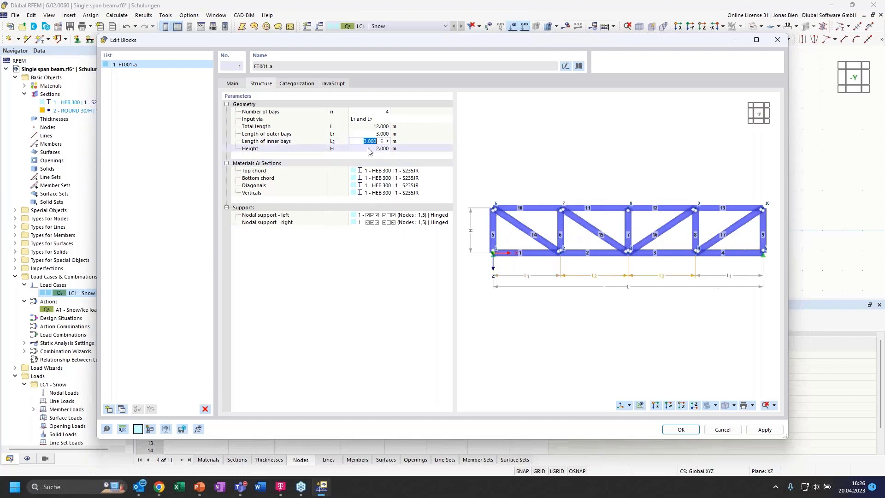
left_click(372, 149)
type("2.5")
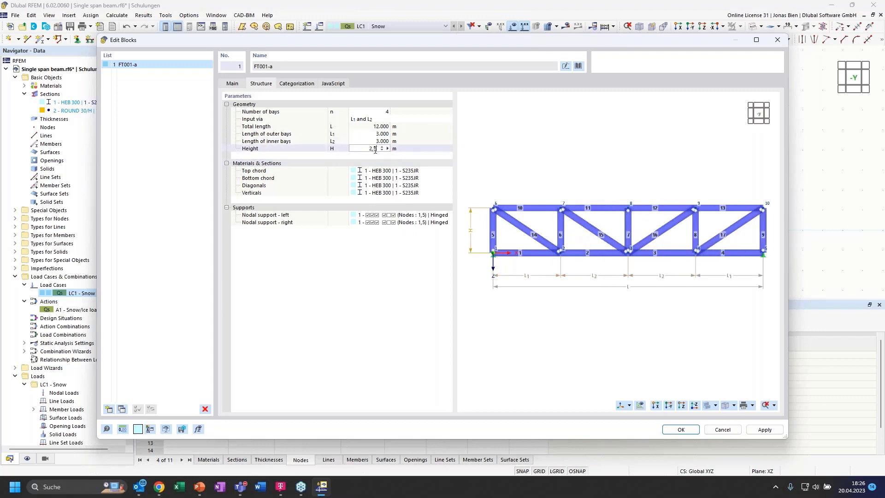
key("Return")
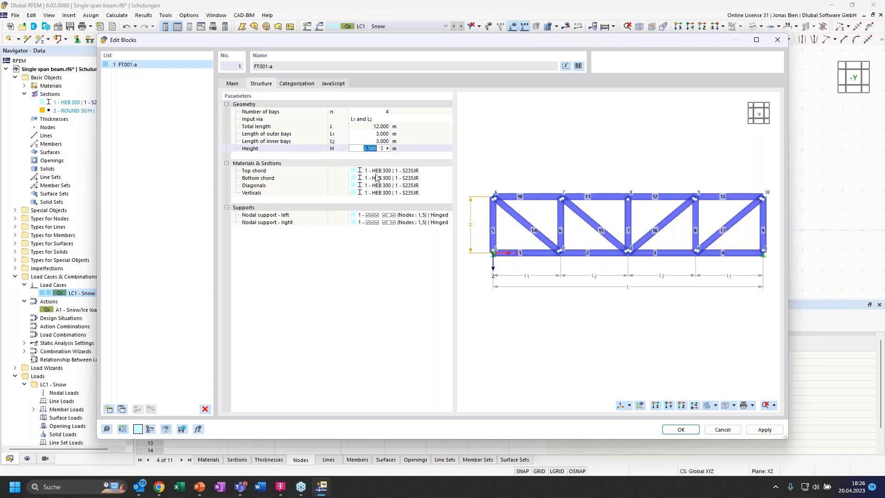
Edit section 1 from the diagonals' section assignment, changing it to IPE 160, and accept the section.
left_click(398, 170)
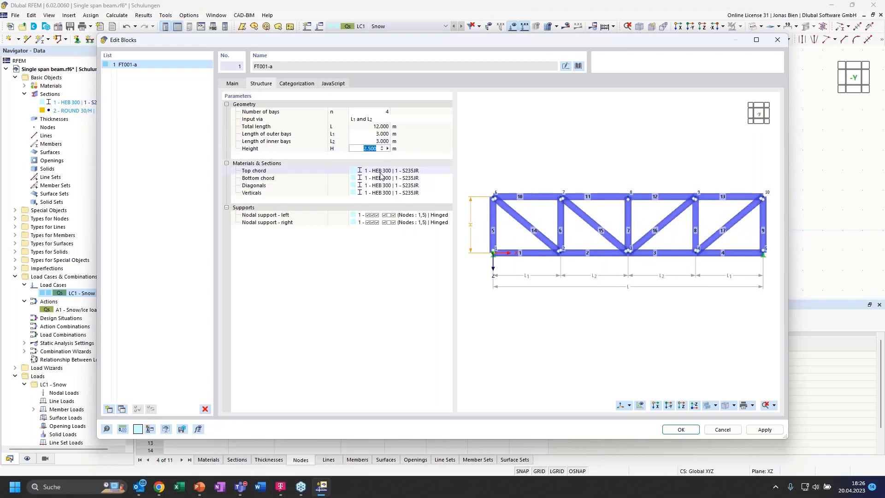
left_click(406, 186)
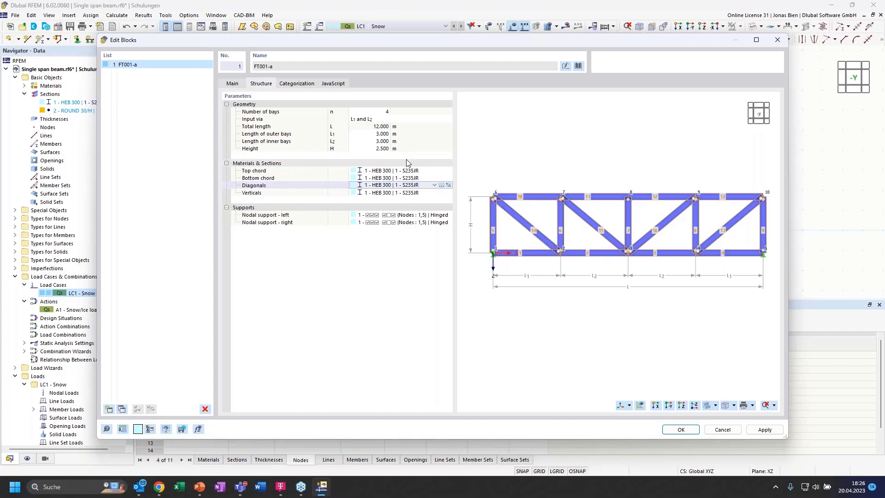
left_click(447, 185)
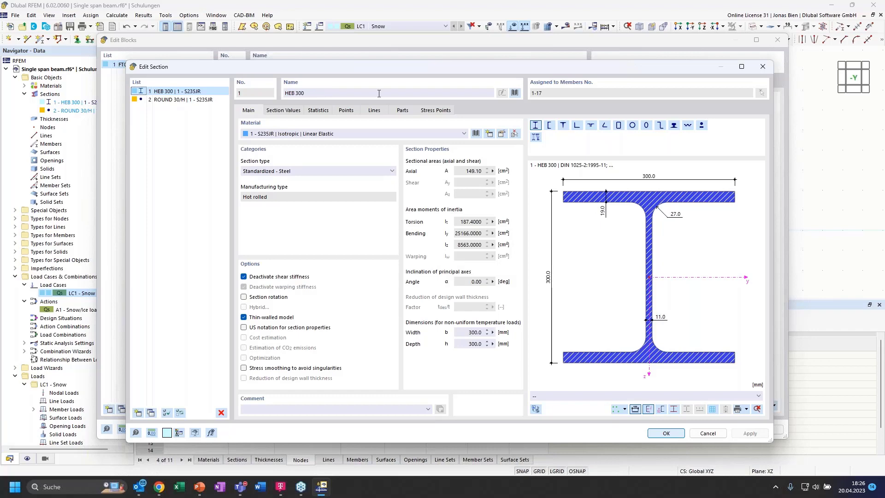
left_click_drag(402, 93, 240, 83)
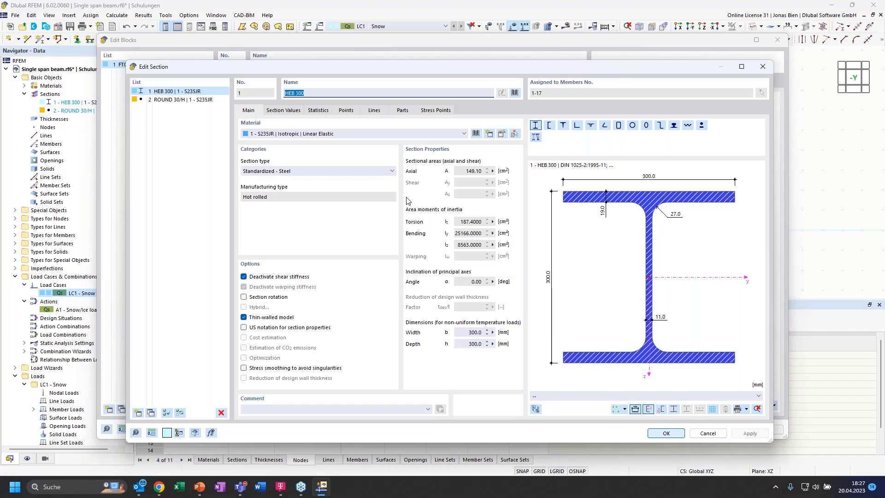
type("IPE 160")
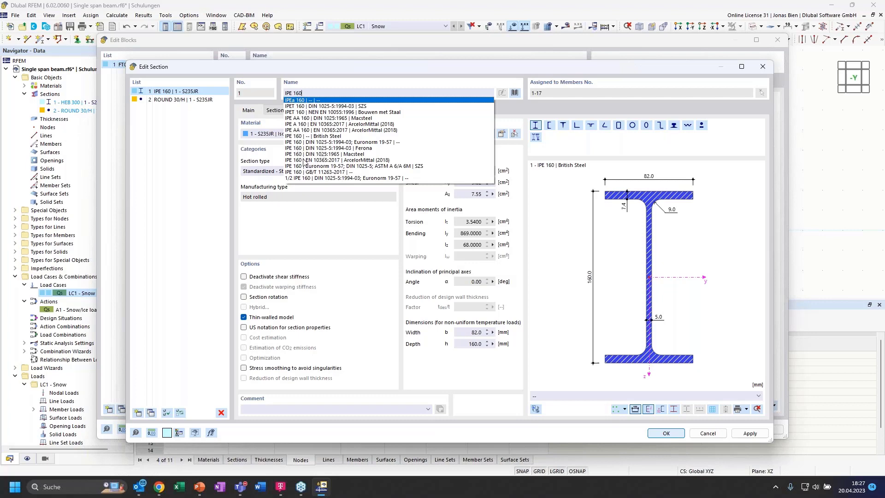
left_click(300, 93)
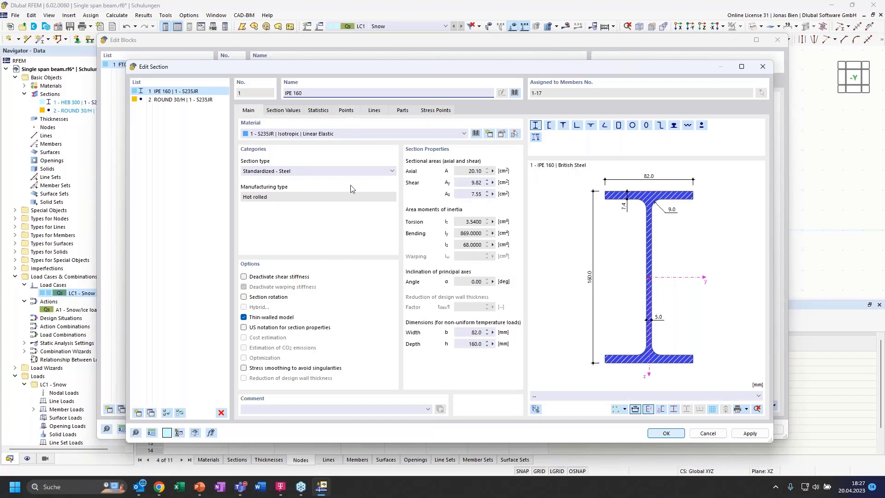
left_click_drag(318, 94, 287, 92)
left_click(667, 434)
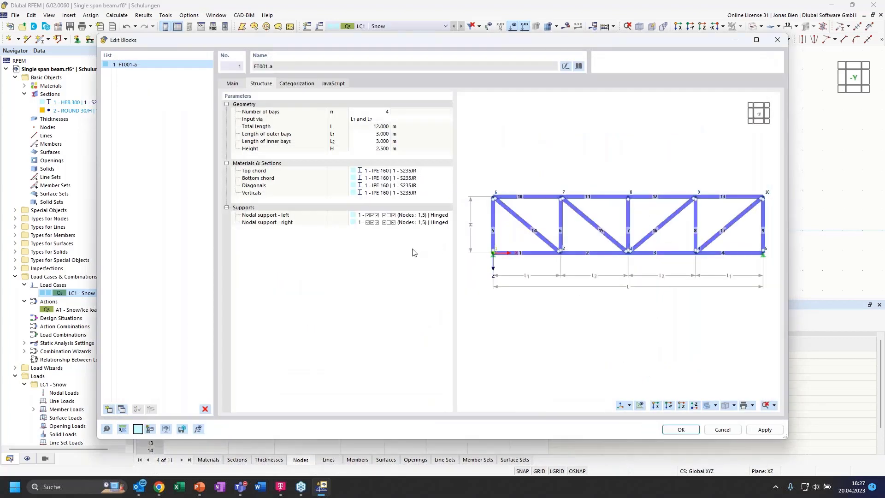
Reopen the section editing from the bottom chord and copy the IPE 160 section as a new section.
left_click(435, 178)
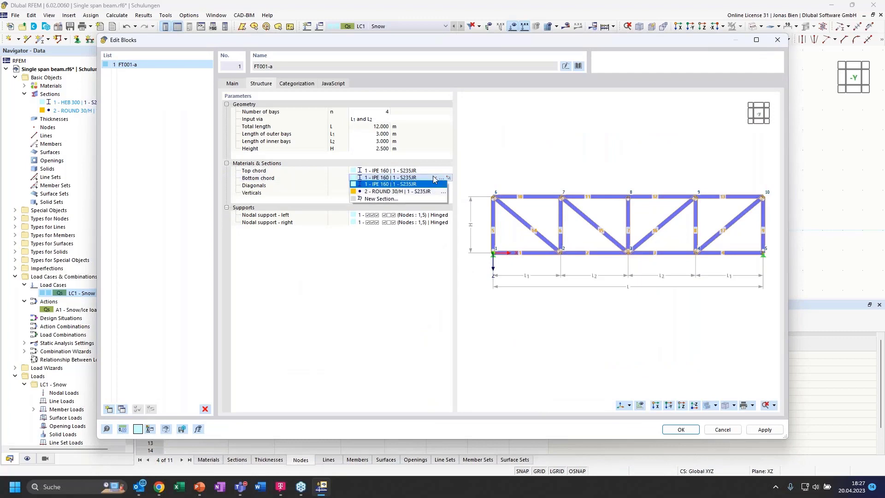
left_click(434, 178)
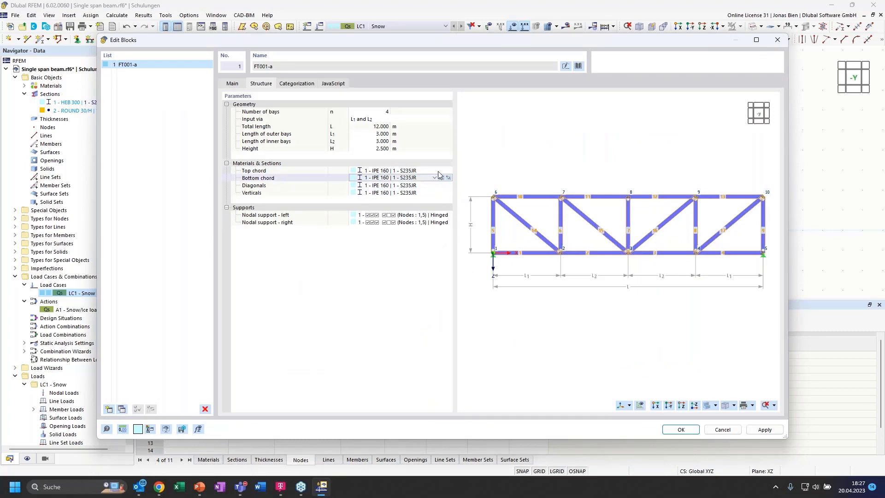
left_click(449, 177)
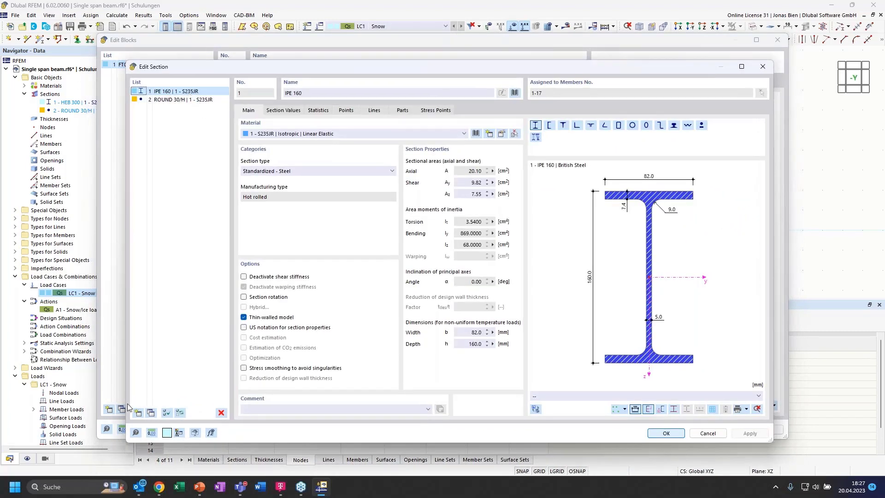
left_click(151, 413)
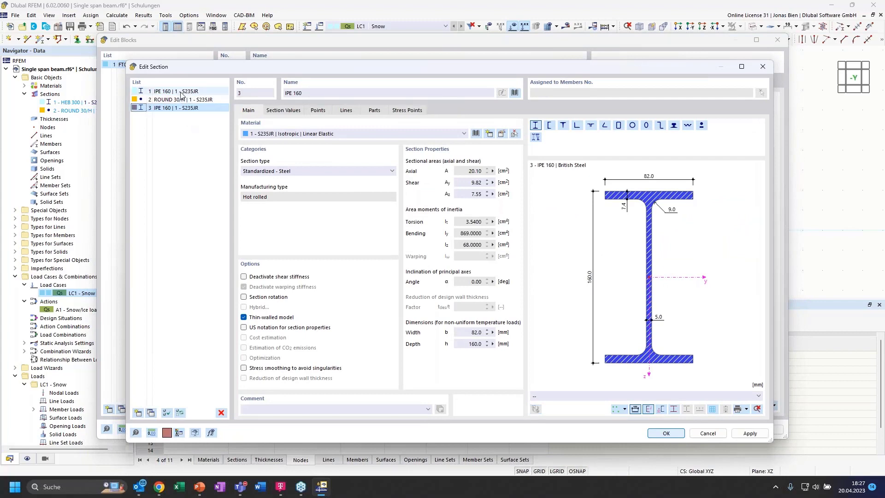
Change section 1 to HEB 300.
left_click(298, 93)
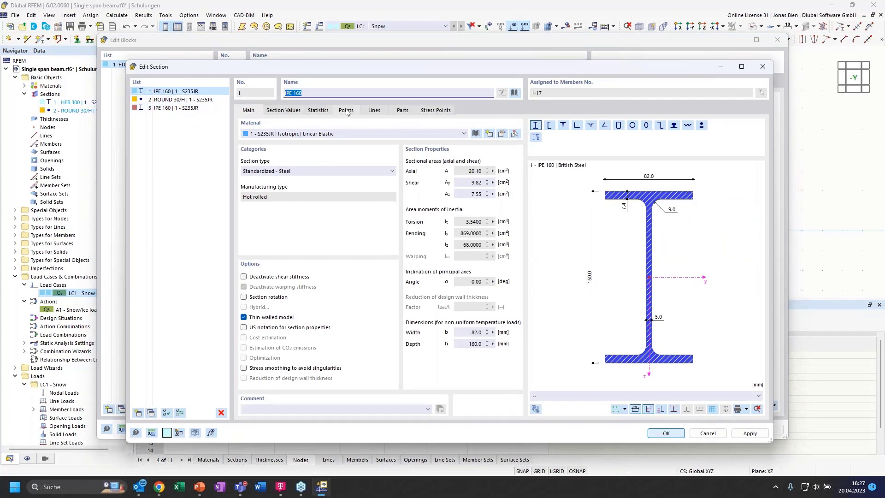
type("HEB 399")
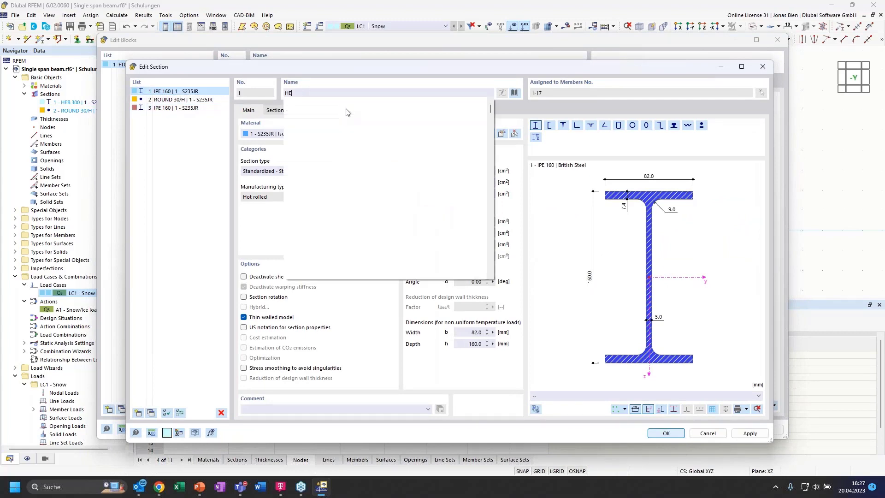
key("BackSpace")
key("BackSpace")
type("00")
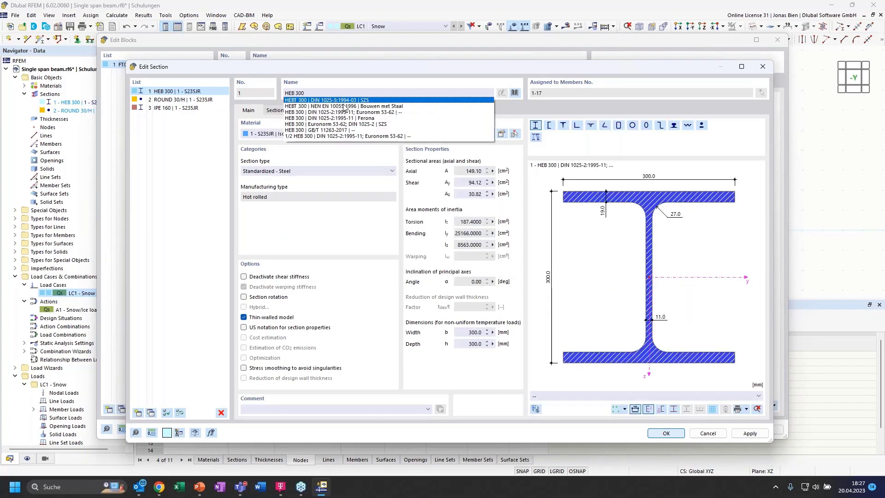
left_click(286, 91)
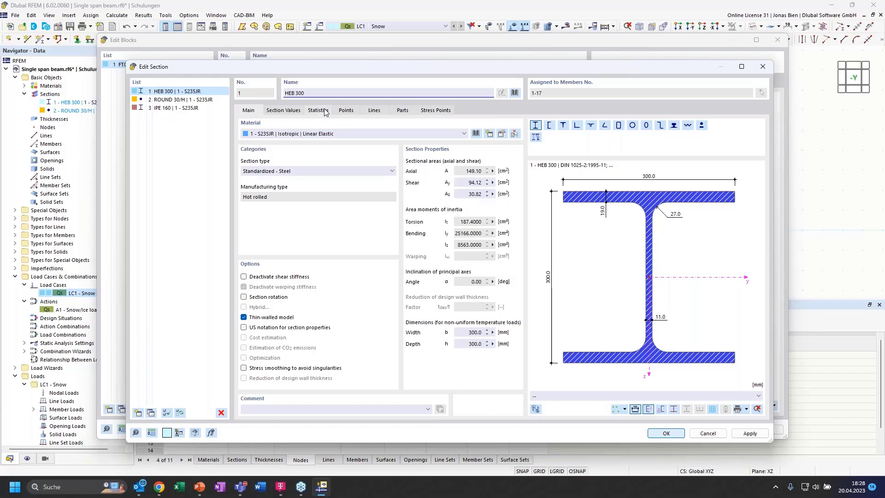
Reassign section 1 to the HEB 300 variant from Euronorm 53-62; DIN 1025-2 | SZS and accept the section.
type("'")
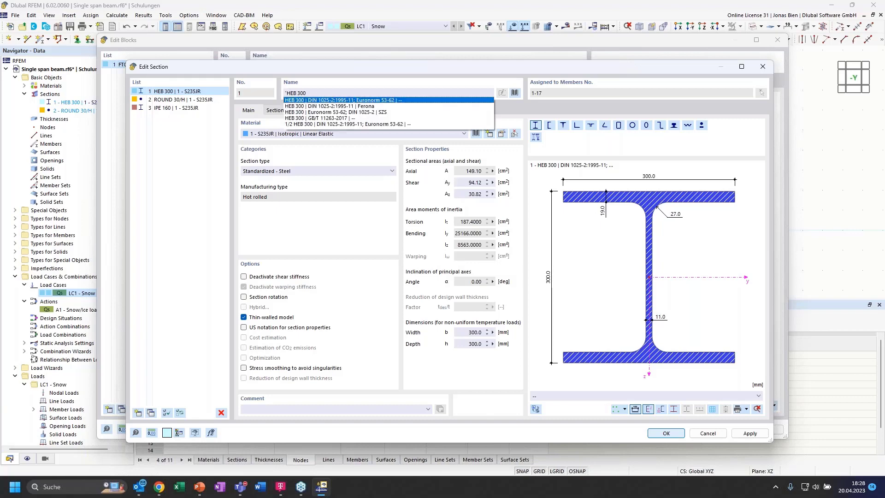
type("'")
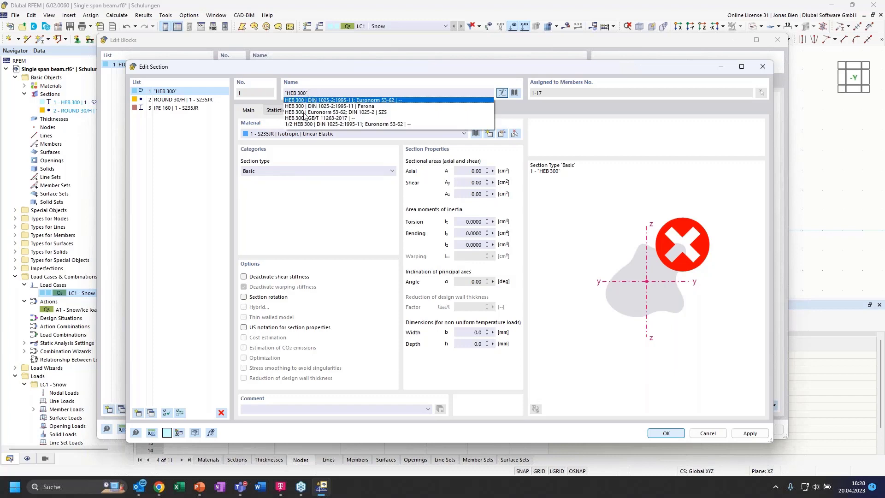
left_click(304, 113)
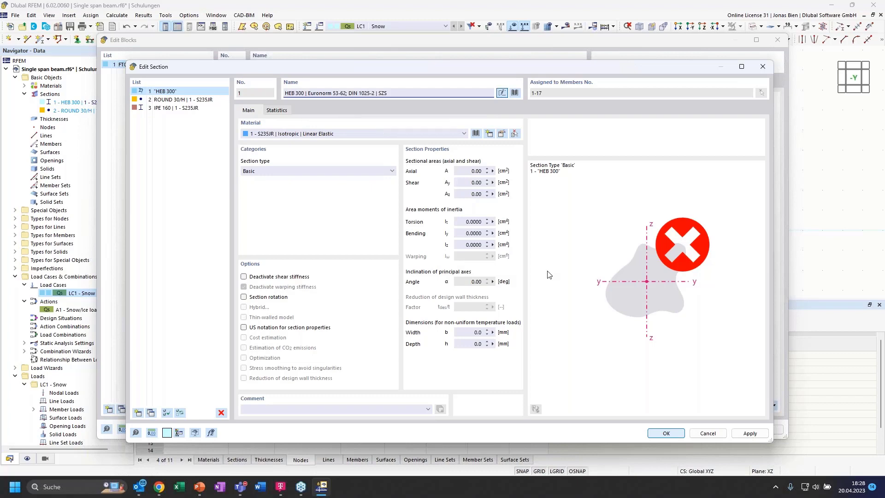
left_click(666, 433)
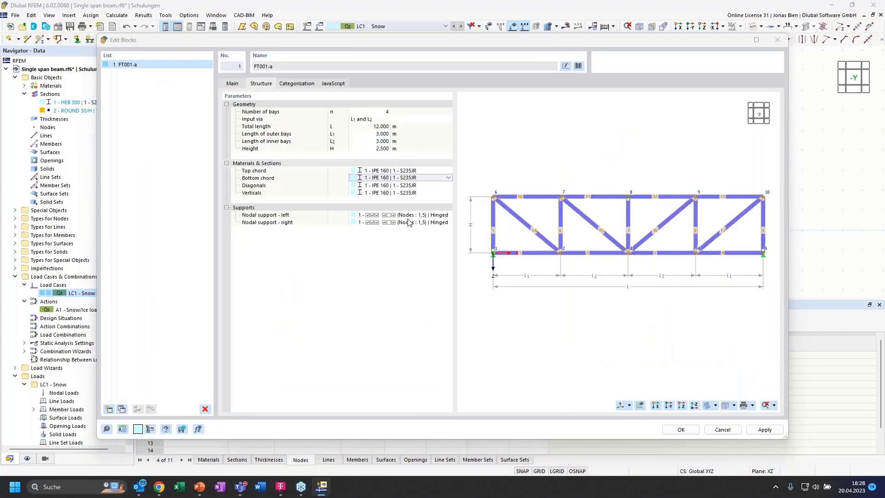
Assign section 3, IPE 160, to the truss block's diagonals and verticals and generate the truss.
left_click(388, 185)
left_click(434, 185)
left_click(406, 191)
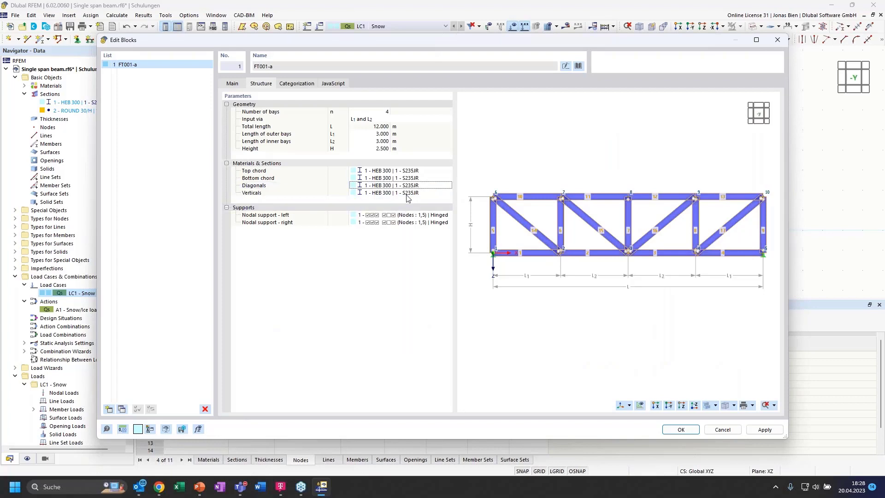
left_click(403, 193)
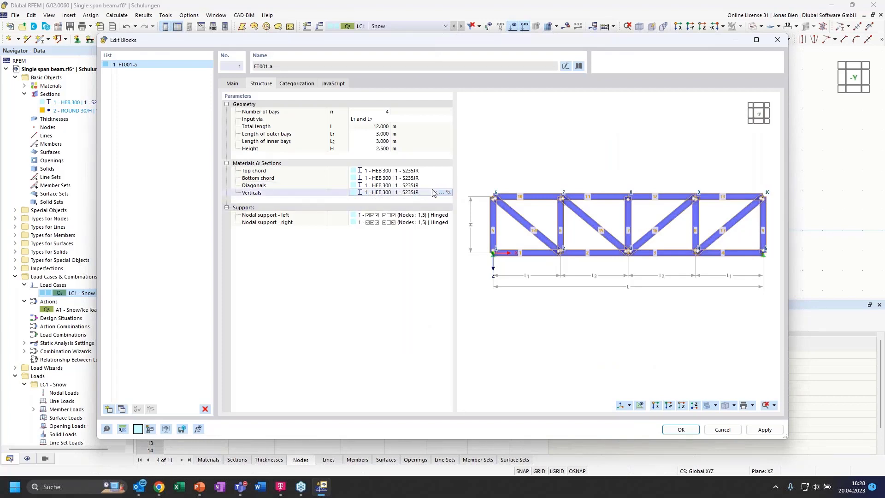
left_click(435, 192)
left_click(406, 214)
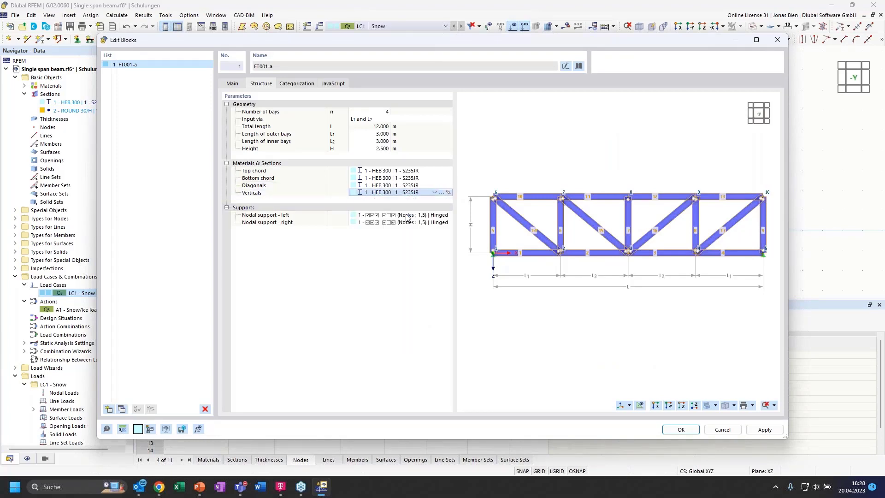
left_click(400, 184)
left_click(435, 185)
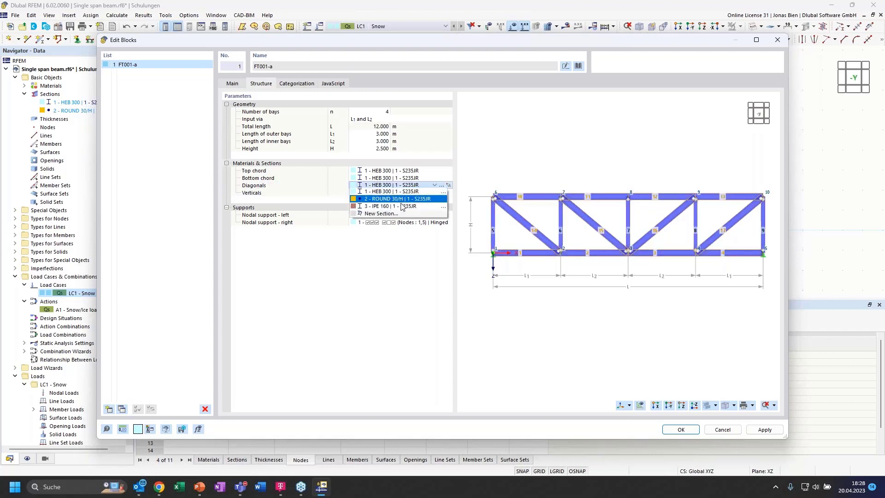
left_click(402, 200)
left_click(397, 242)
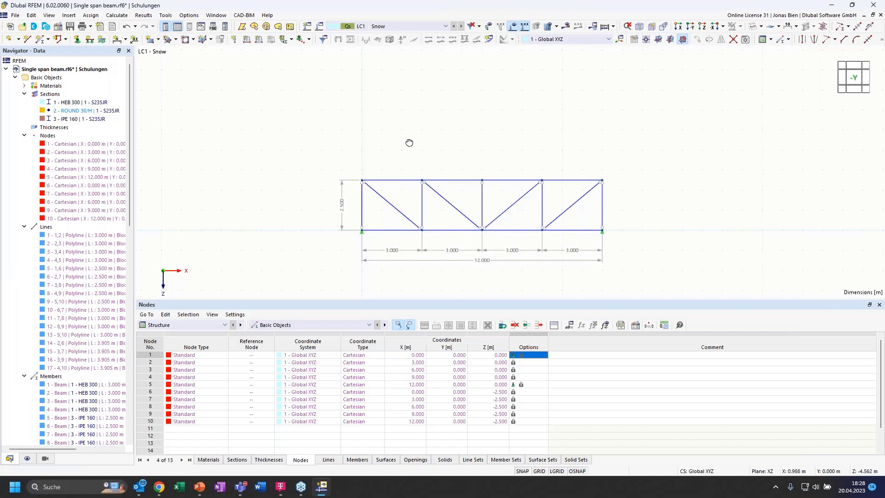
Review the generated truss's nodes, lines and members in the navigator and collapse their lists.
middle_click_drag(409, 143, 491, 176, "ctrl")
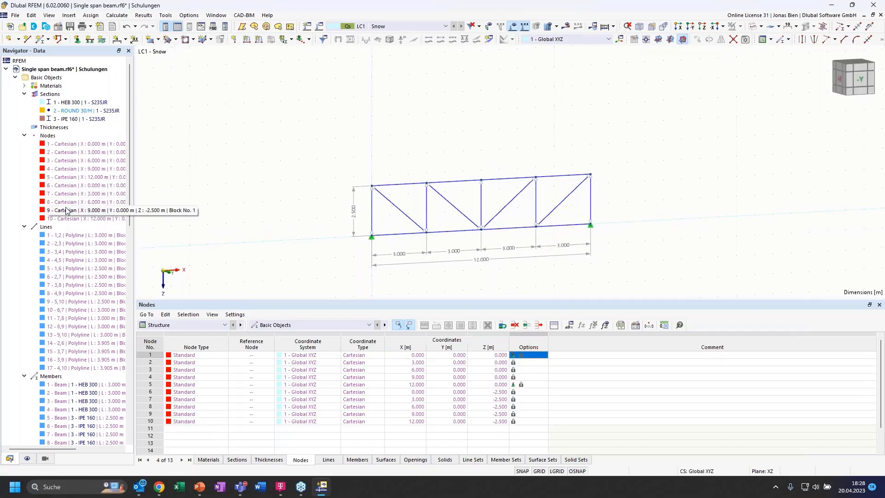
scroll(72, 285, "down", 3)
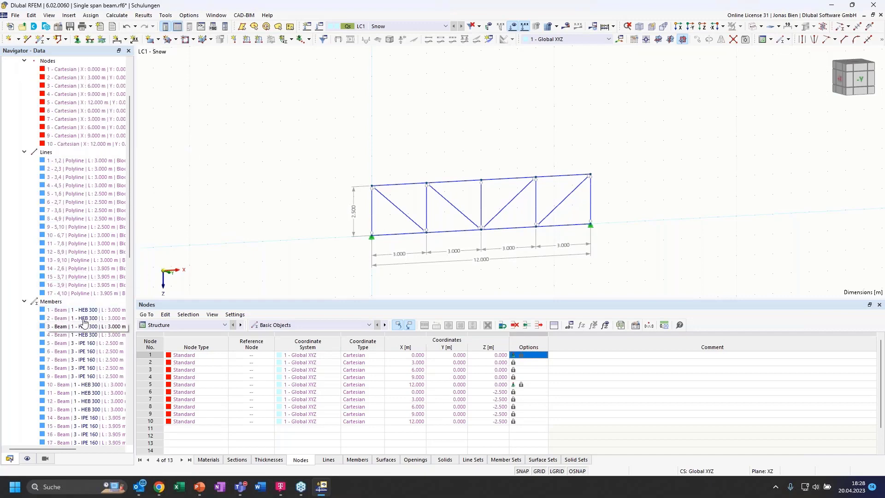
scroll(64, 334, "down", 3)
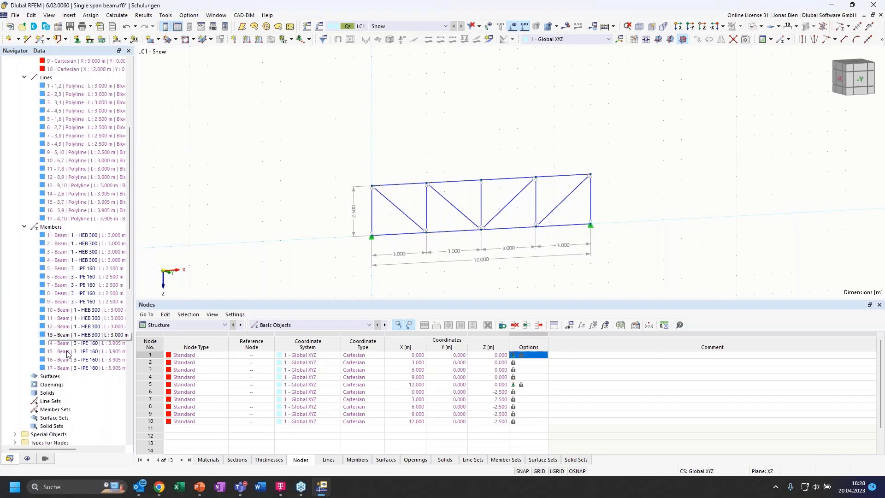
scroll(55, 226, "up", 6)
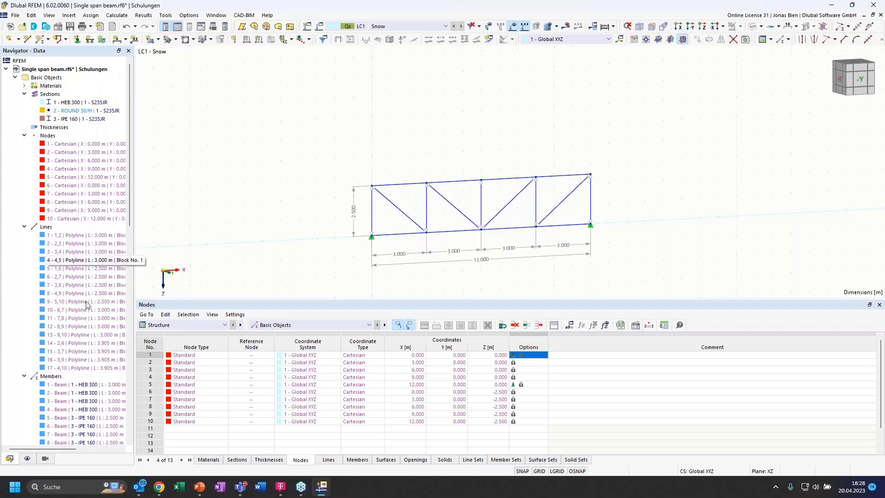
scroll(60, 309, "down", 5)
scroll(60, 299, "up", 5)
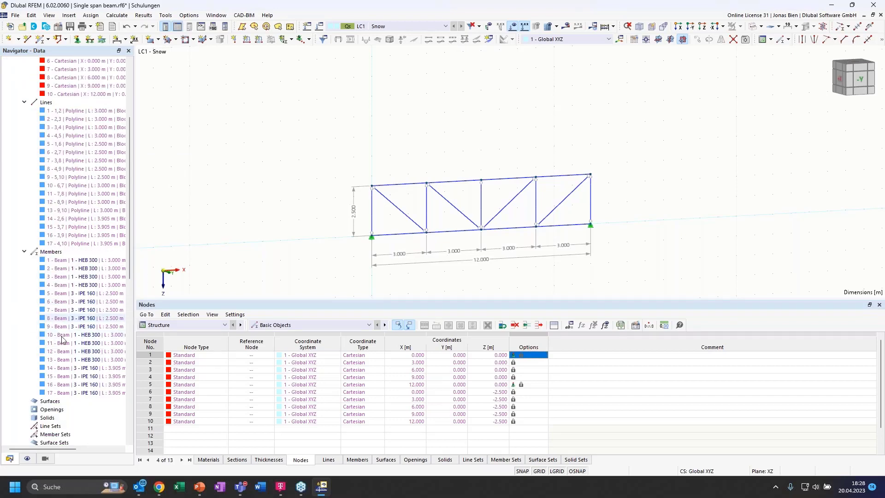
left_click(24, 135)
left_click(24, 144)
left_click(23, 153)
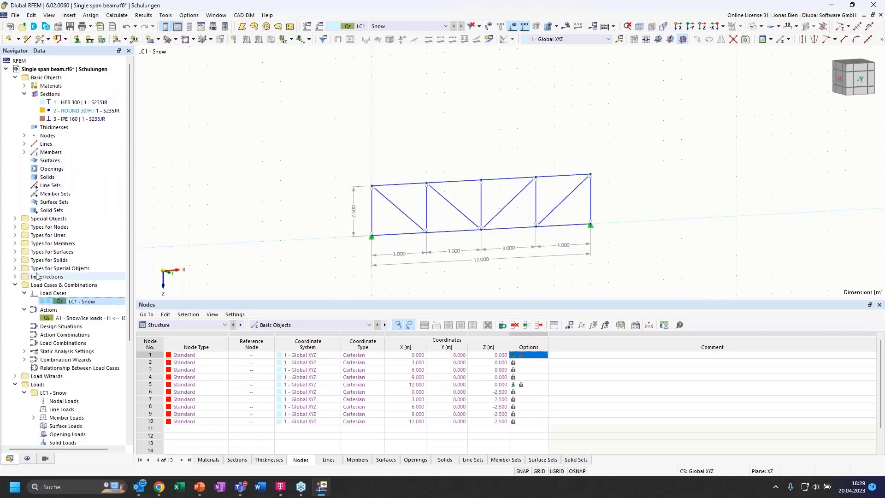
Open block FT001-a from the special objects, review its structure parameters, categorization and JavaScript, and close it.
left_click(15, 219)
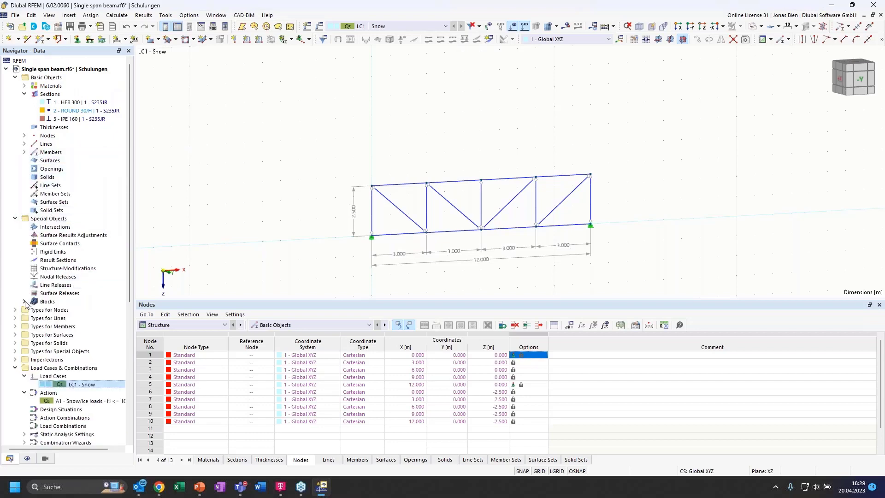
left_click(24, 302)
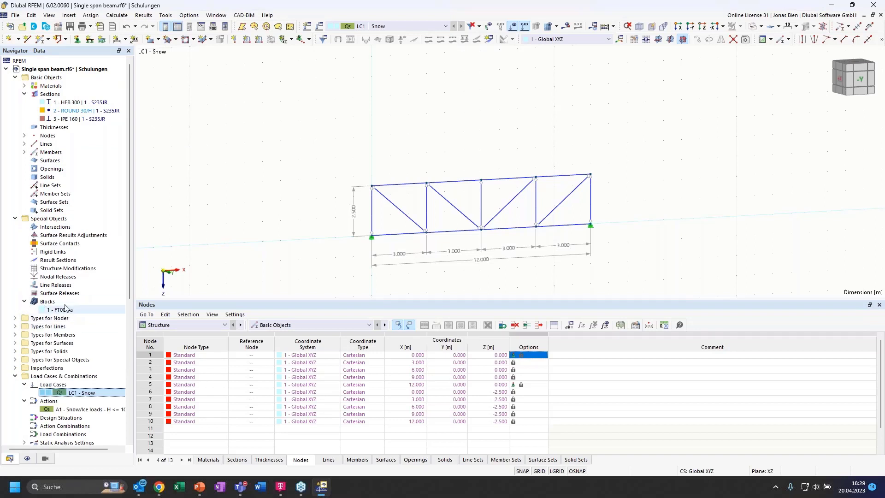
left_click(24, 136)
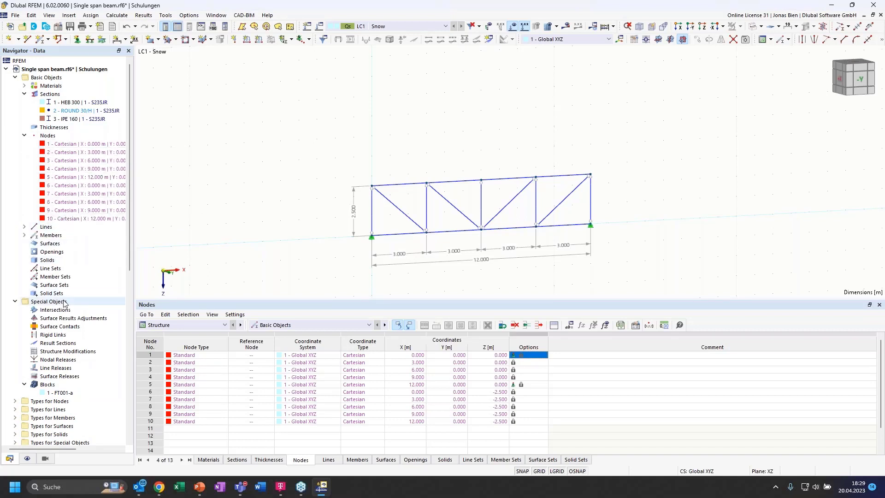
double_click(60, 392)
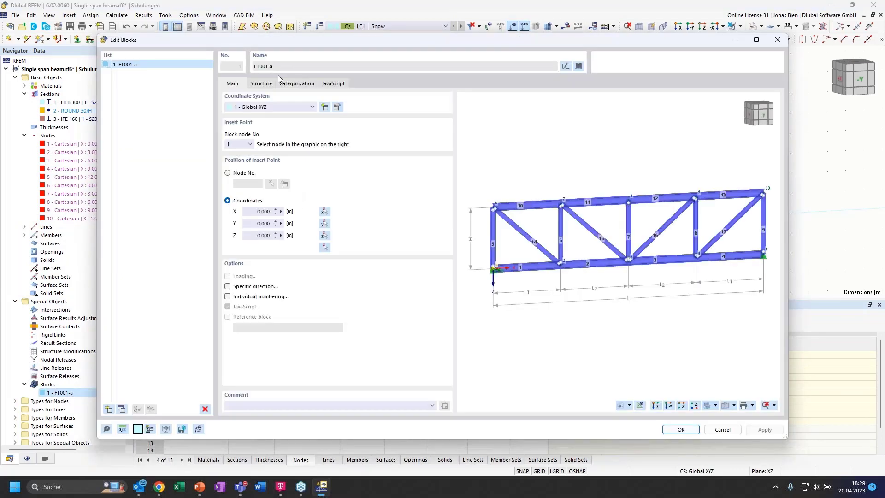
left_click(261, 84)
left_click(299, 84)
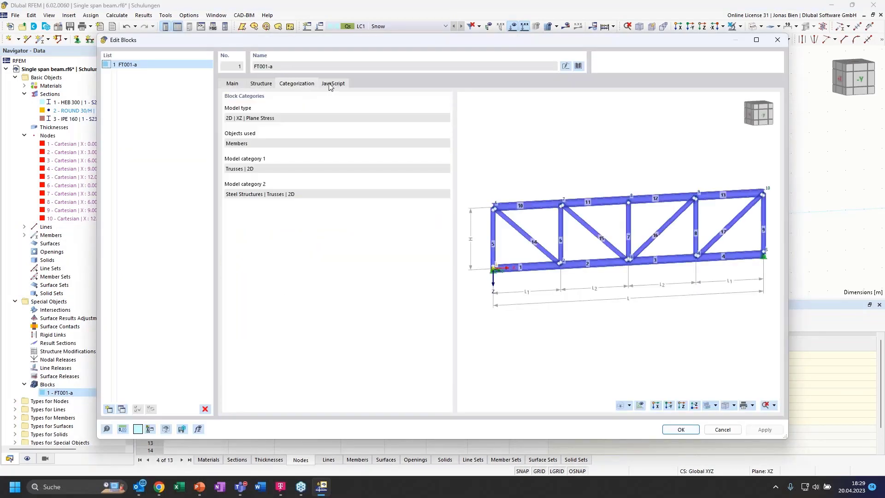
left_click(332, 84)
left_click(273, 84)
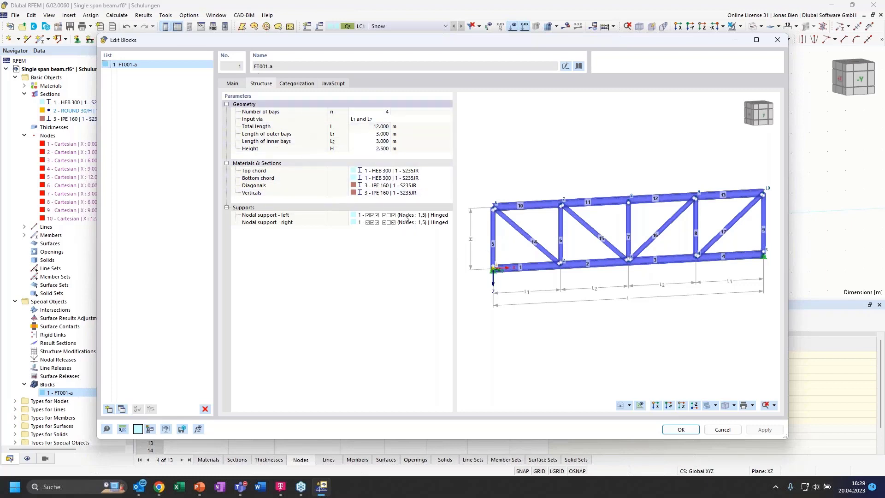
left_click(681, 430)
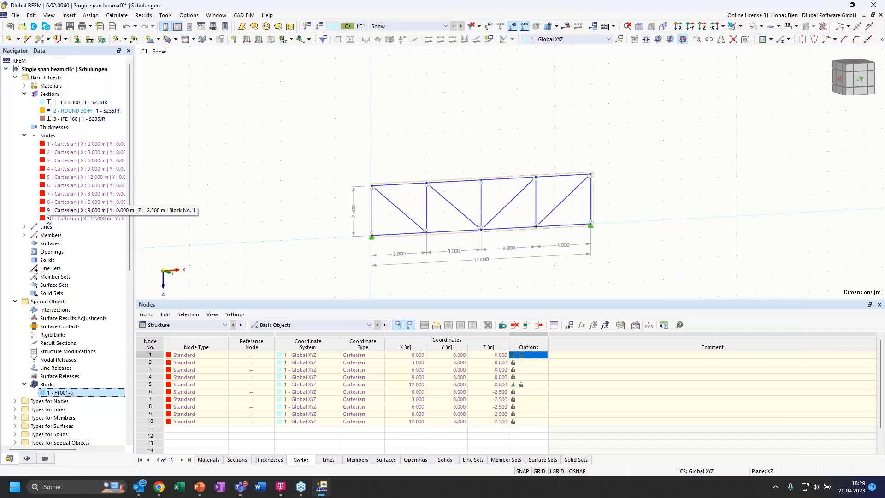
Convert truss block FT001-a into normal geometry and review its nodes, lines and members in the navigator.
right_click(405, 187)
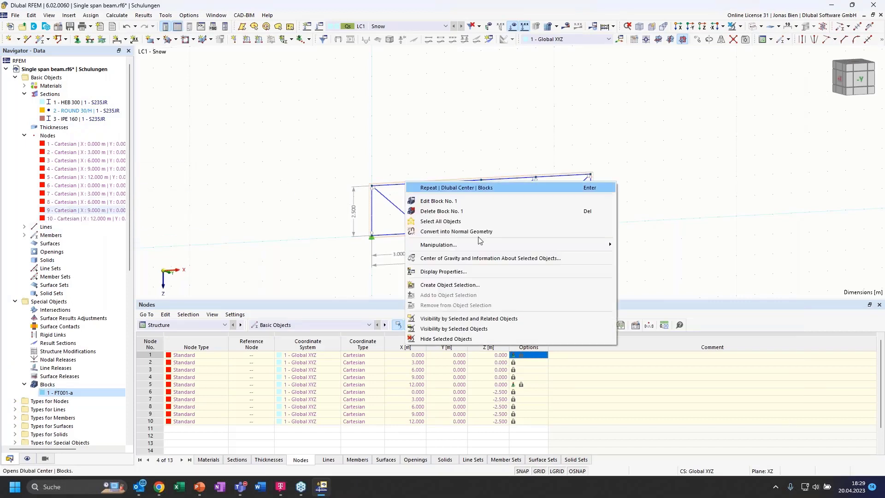
left_click(455, 232)
left_click(24, 226)
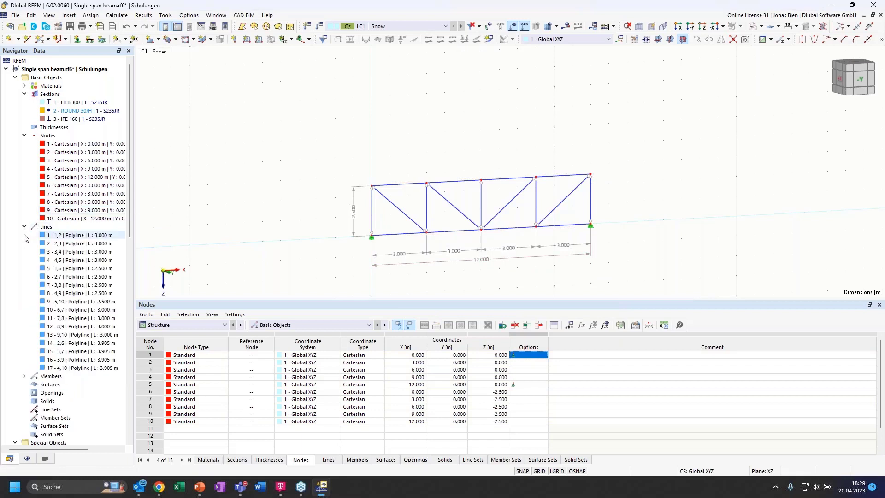
left_click(24, 376)
scroll(68, 328, "down", 3)
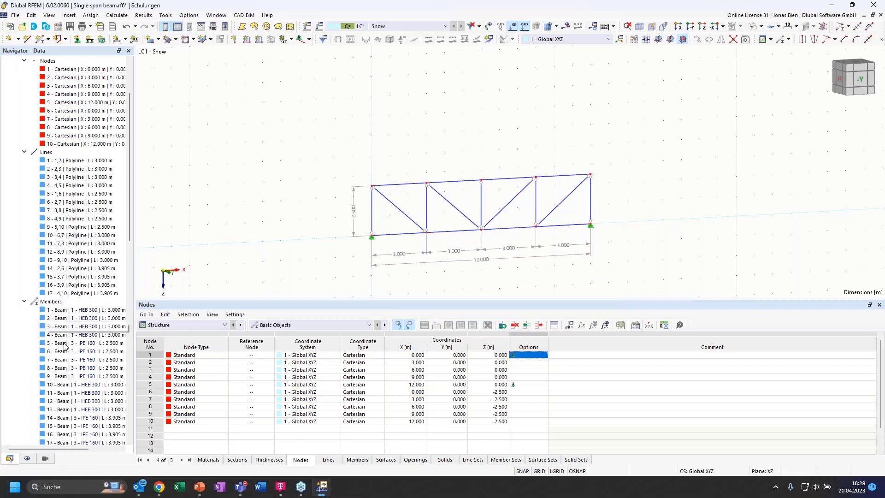
scroll(69, 219, "up", 3)
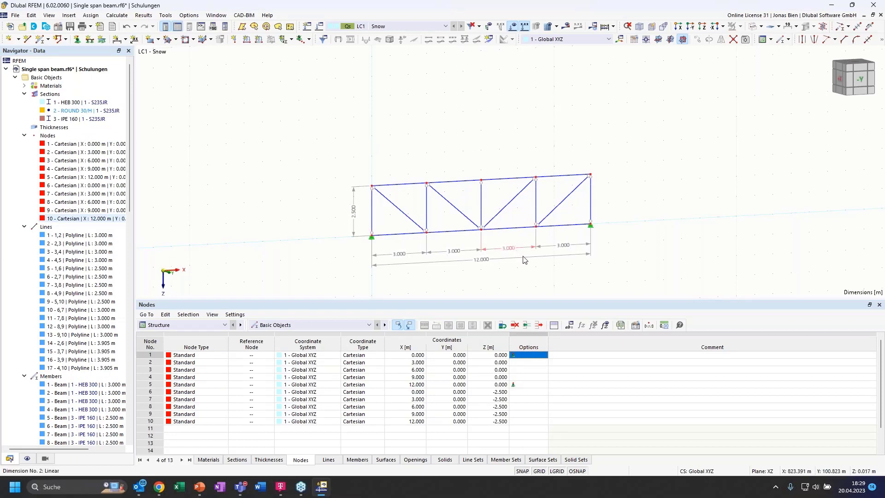
middle_click_drag(423, 124, 413, 124, "ctrl")
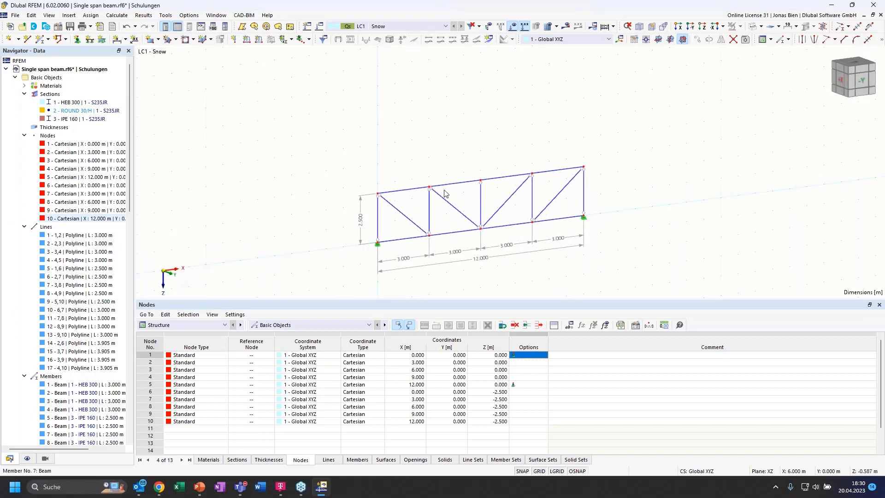
scroll(73, 253, "down", 10)
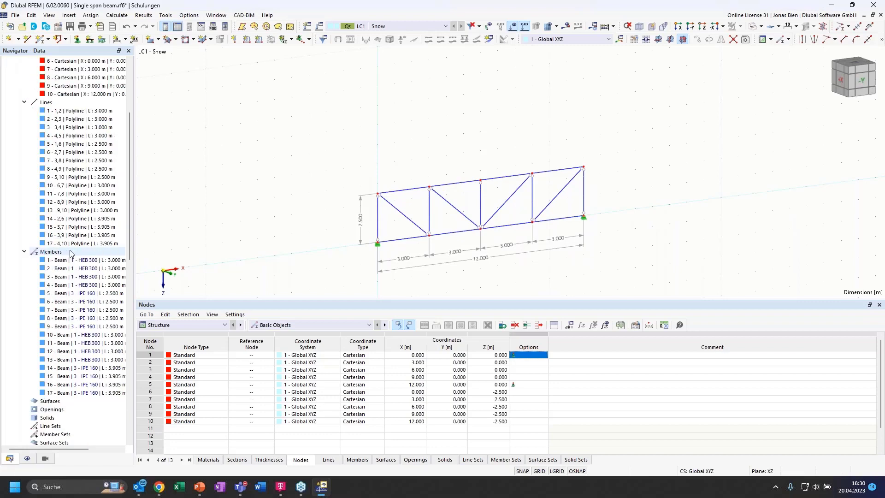
scroll(80, 254, "down", 1)
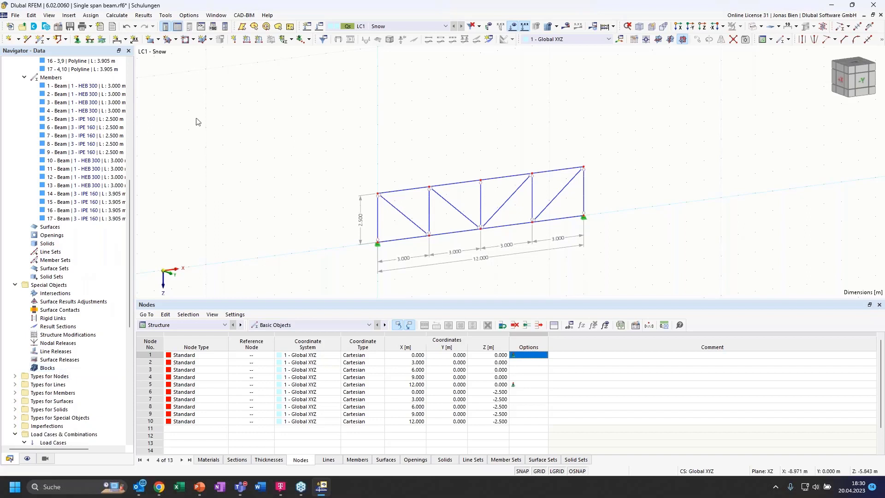
Load the 2D truss block FTZ150c-crv from the block library.
left_click(49, 28)
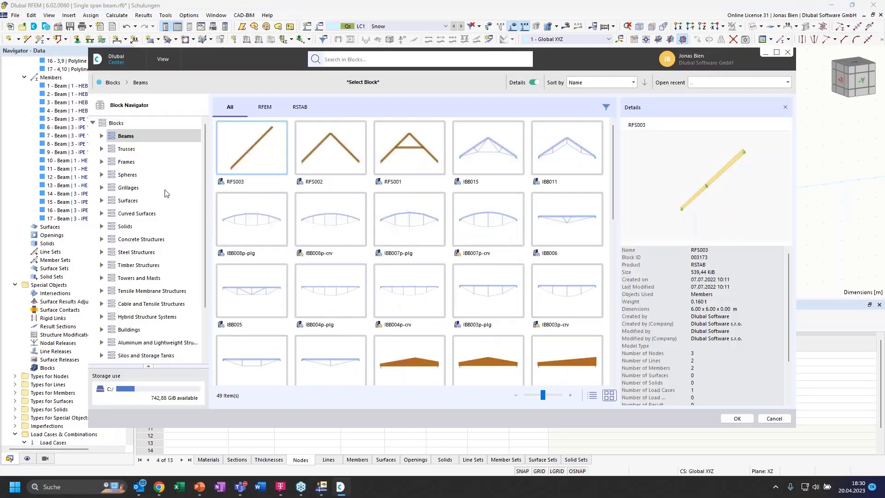
left_click(102, 149)
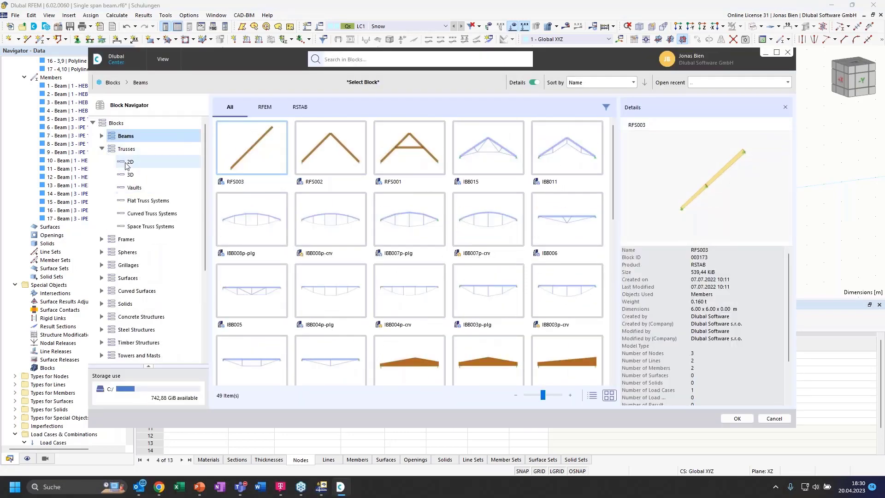
left_click(147, 164)
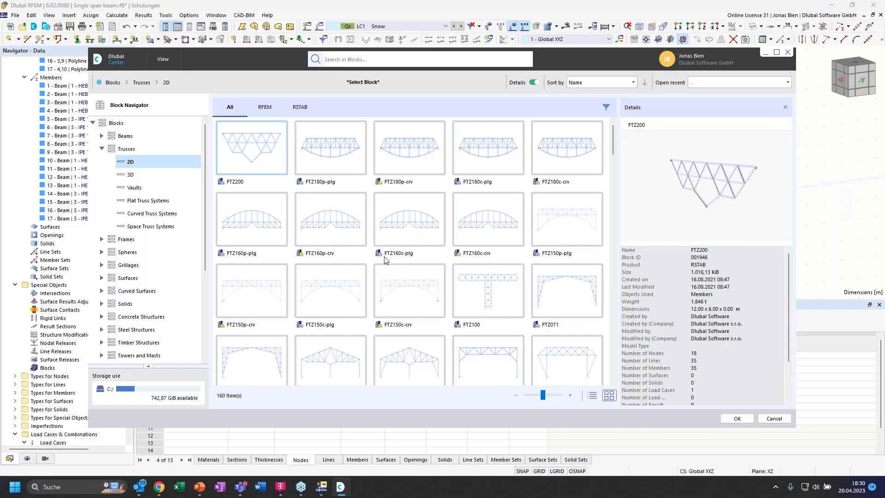
double_click(398, 298)
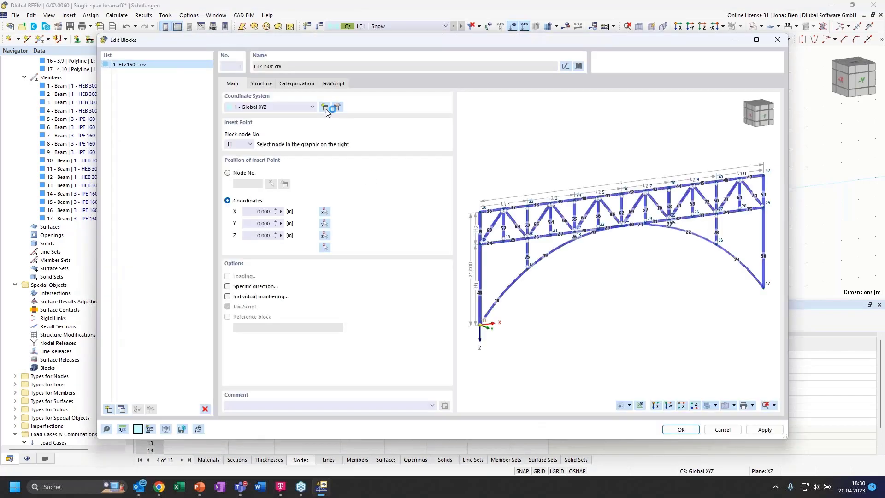
Examine the JavaScript of block FTZ150c-crv, from its input parameters to the node and member definitions.
left_click(332, 83)
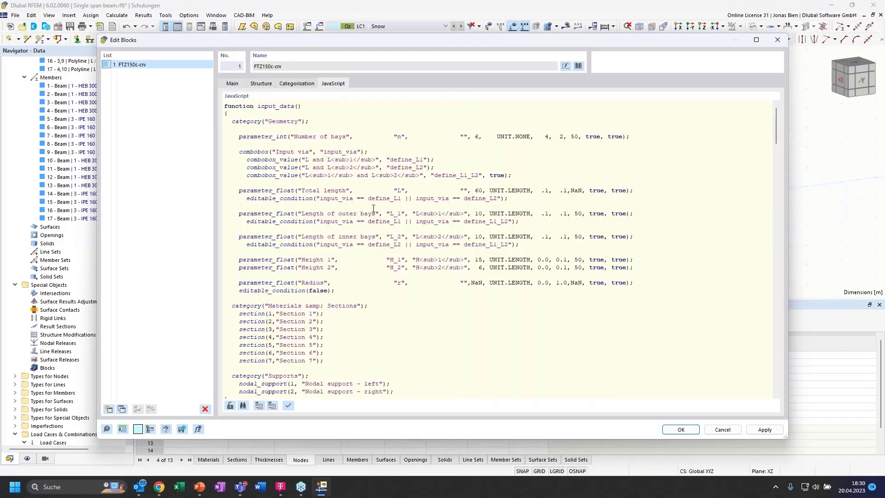
scroll(401, 212, "down", 14)
scroll(415, 249, "down", 7)
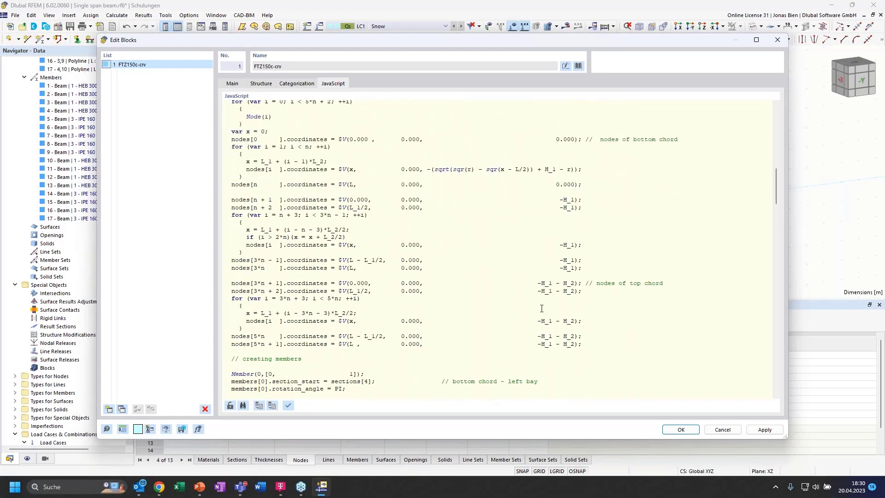
Compare the JavaScript of block FTZ150c-crv with its categorization and structure parameters, and close the block.
scroll(619, 338, "down", 6)
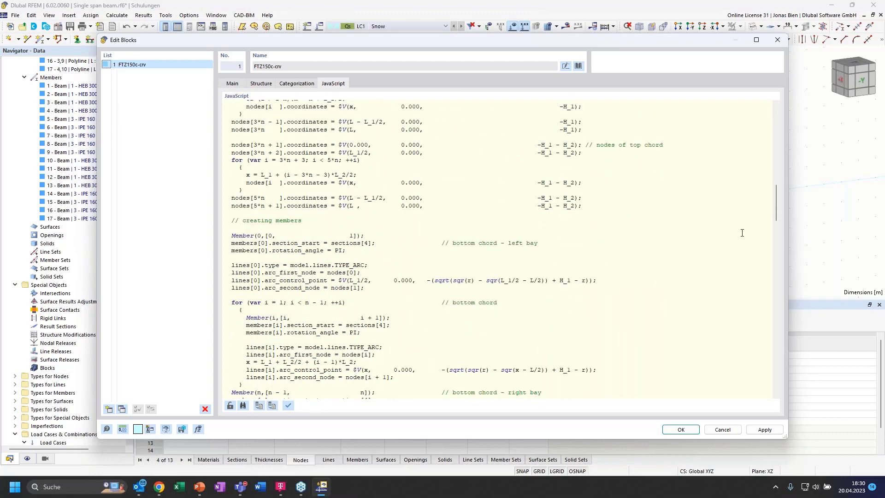
left_click_drag(775, 200, 776, 111)
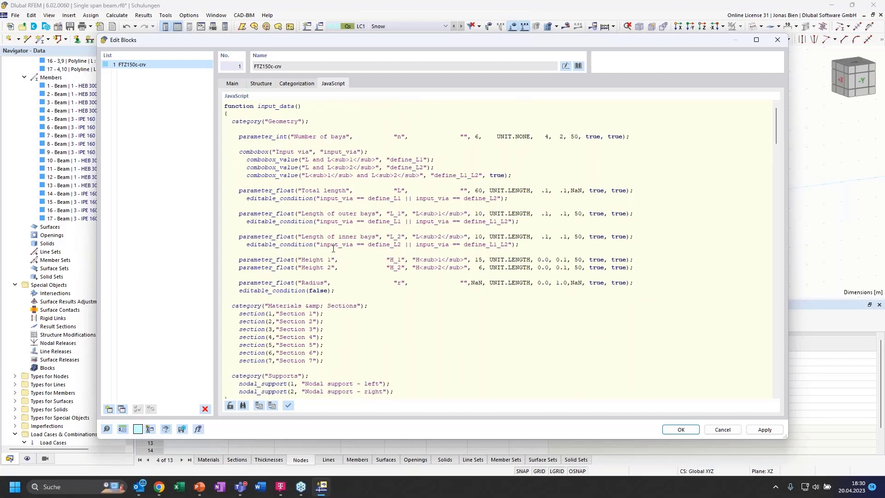
left_click(291, 83)
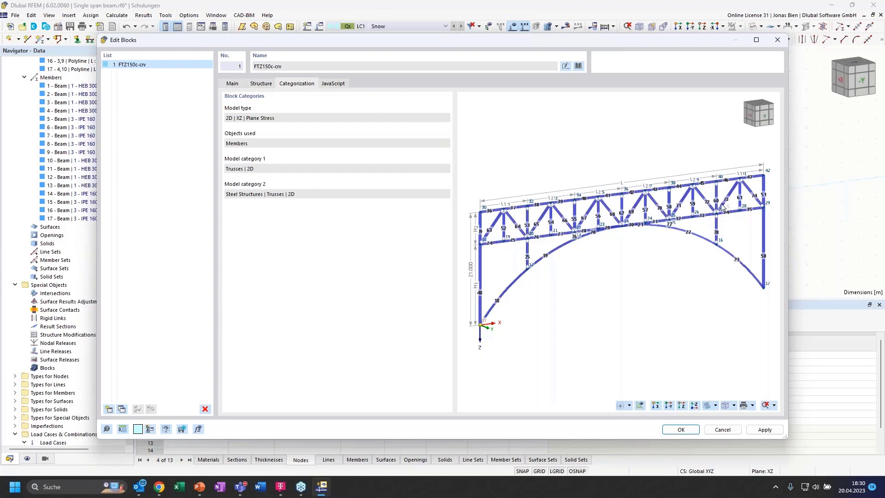
left_click(333, 84)
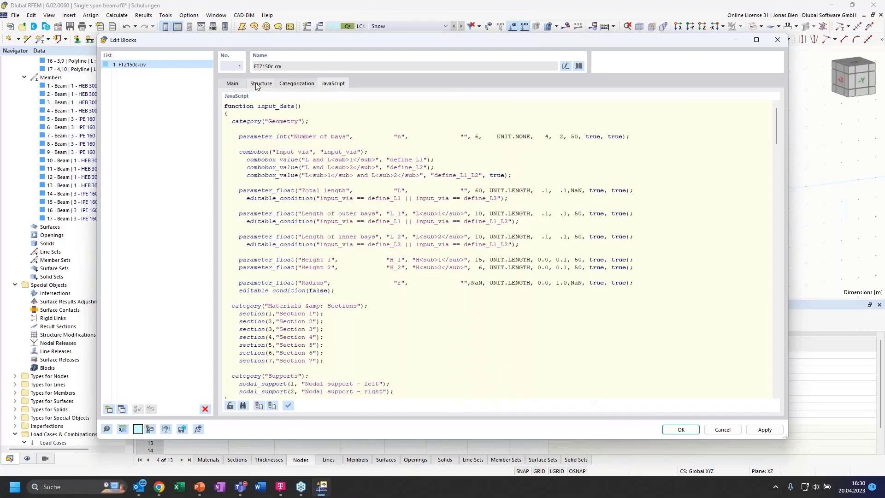
left_click(261, 84)
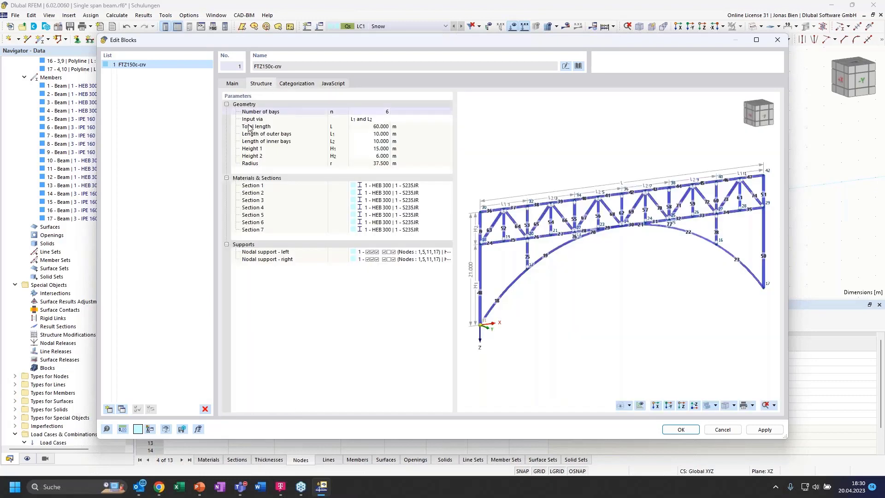
left_click(333, 83)
scroll(378, 239, "down", 6)
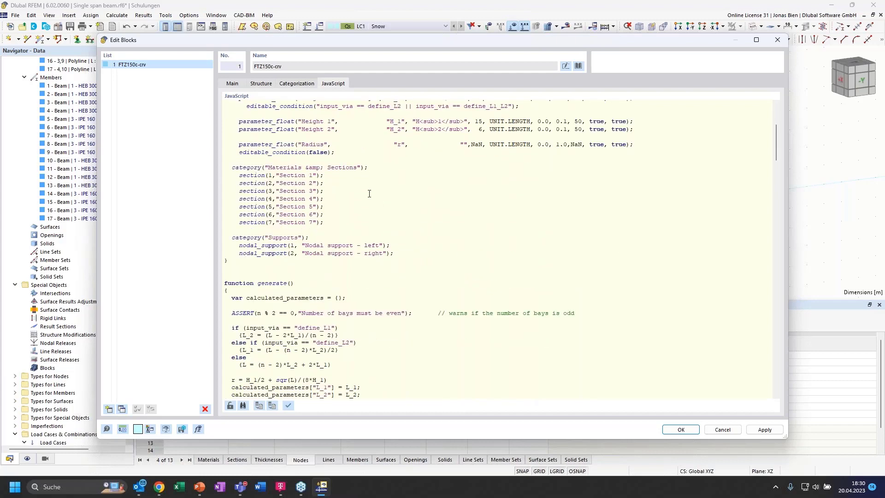
scroll(367, 252, "down", 6)
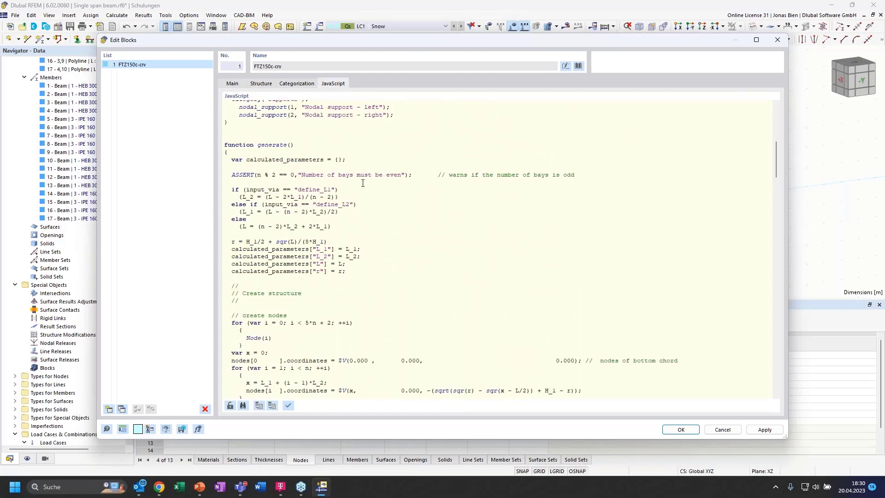
scroll(363, 183, "up", 3)
left_click(780, 40)
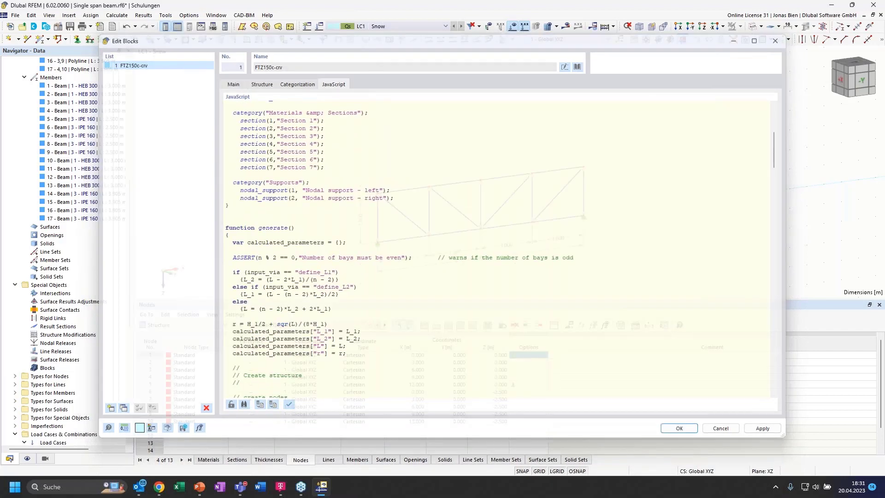
Show the console, look through the suggested object names for "node", and clear the entry.
left_click(213, 27)
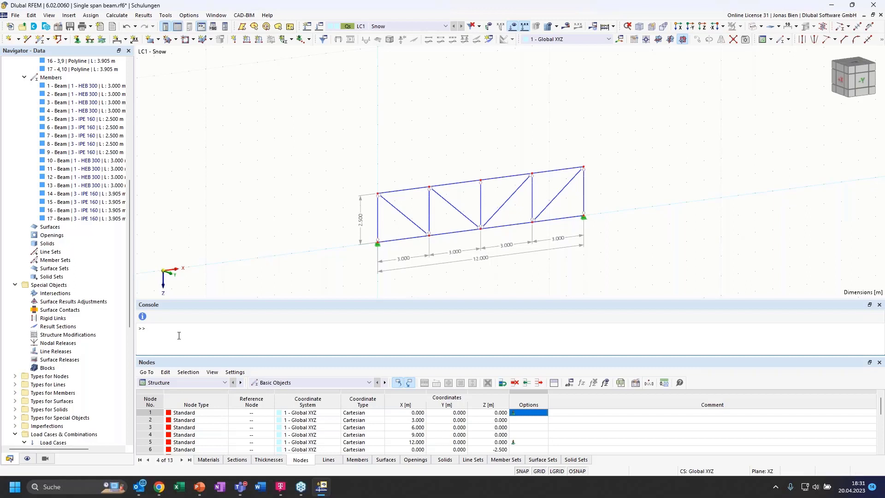
type("nod")
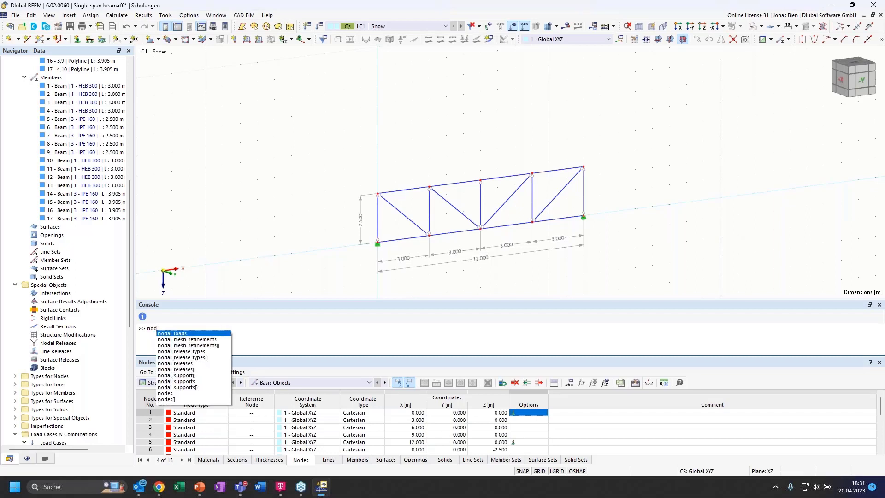
type("e")
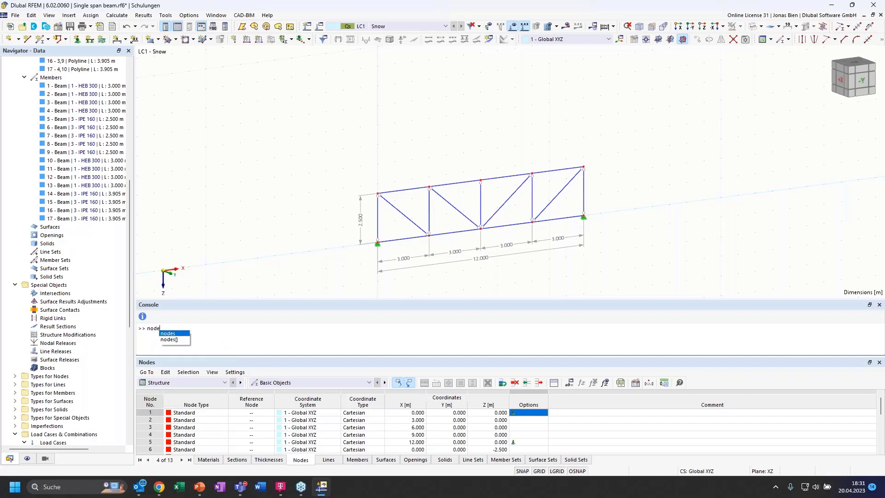
left_click(161, 328)
key("BackSpace")
key("BackSpace")
key("BackSpace")
key("BackSpace")
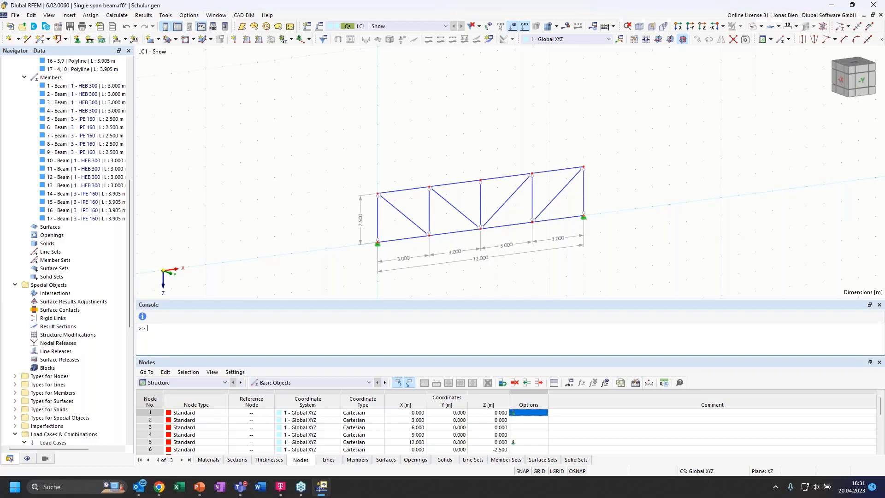
Browse the object properties that can be inserted into the console, cancel without inserting one, and close the console.
left_click(142, 320)
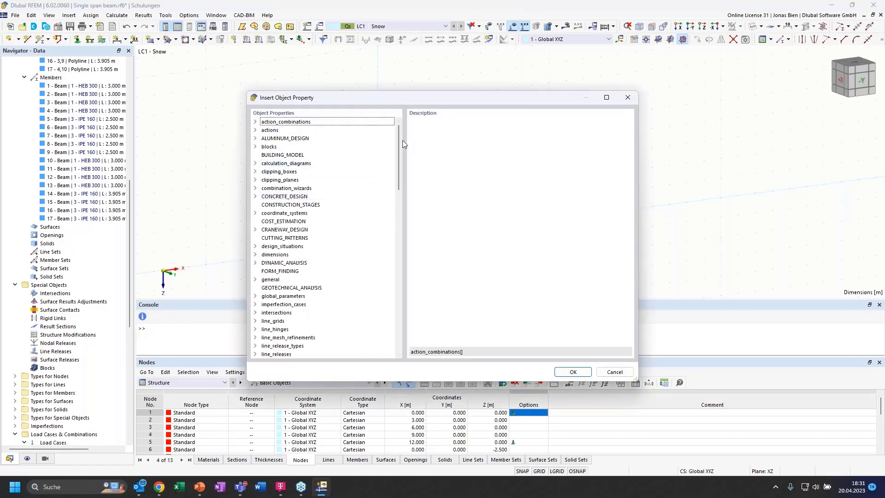
left_click_drag(398, 143, 396, 126)
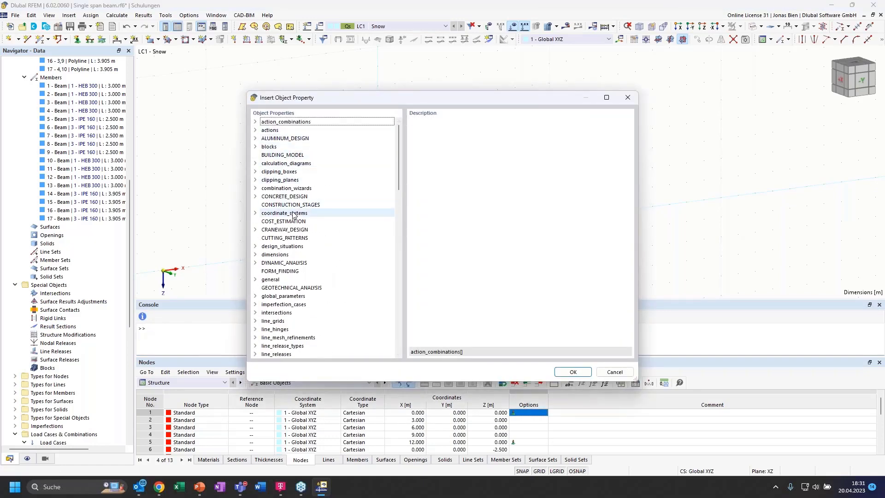
left_click(615, 371)
left_click(879, 306)
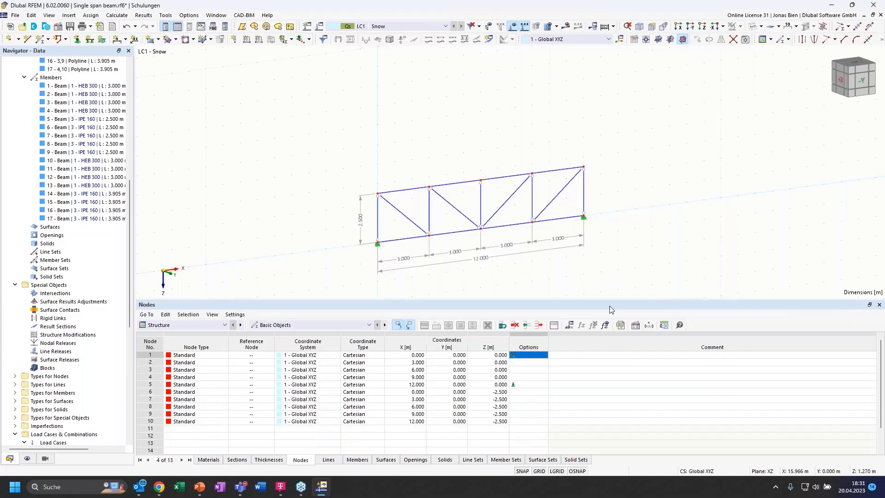
Reduce the height of the nodes table and show the whole truss straight on from the -Y direction.
left_click_drag(603, 307, 604, 336)
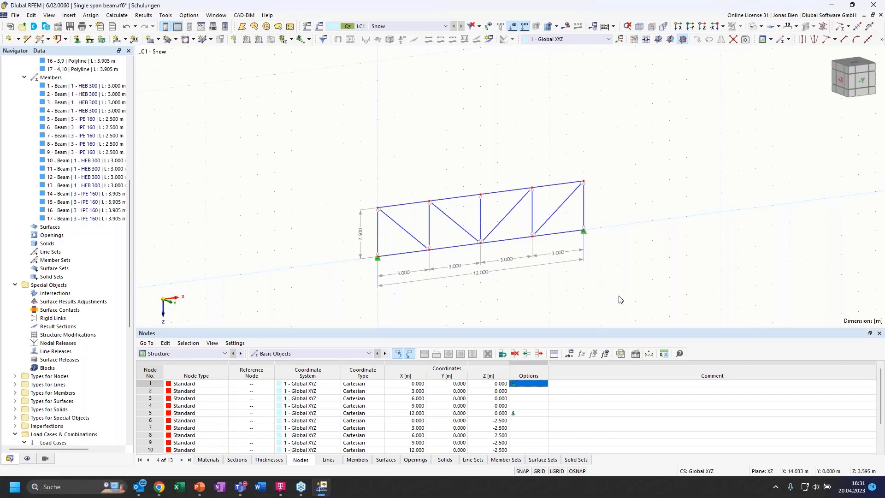
middle_click_drag(667, 243, 613, 264, "ctrl")
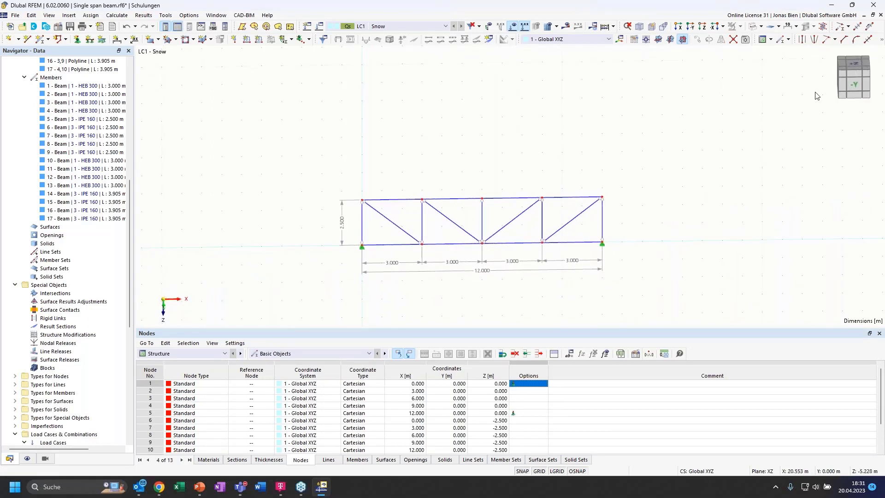
left_click(854, 84)
scroll(501, 205, "down", 1)
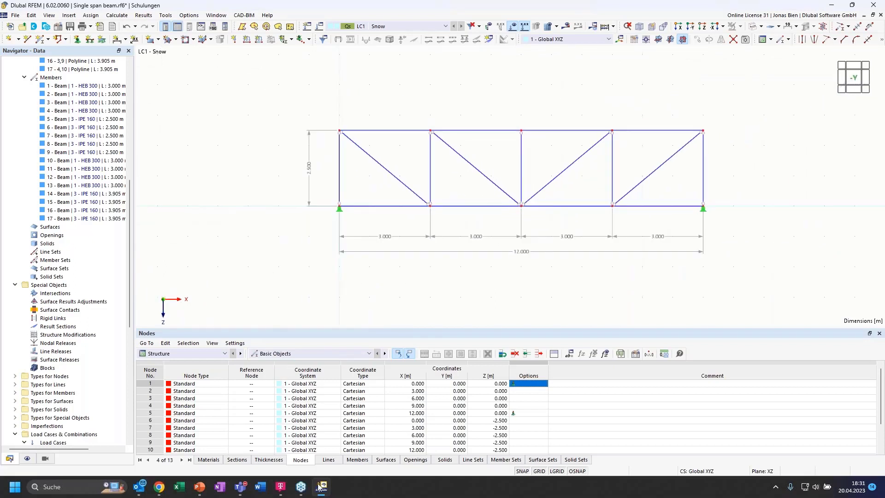
Switch to the PowerPoint presentation and advance to the fixed column slide on 1st and 2nd order theory.
mouse_move(325, 489)
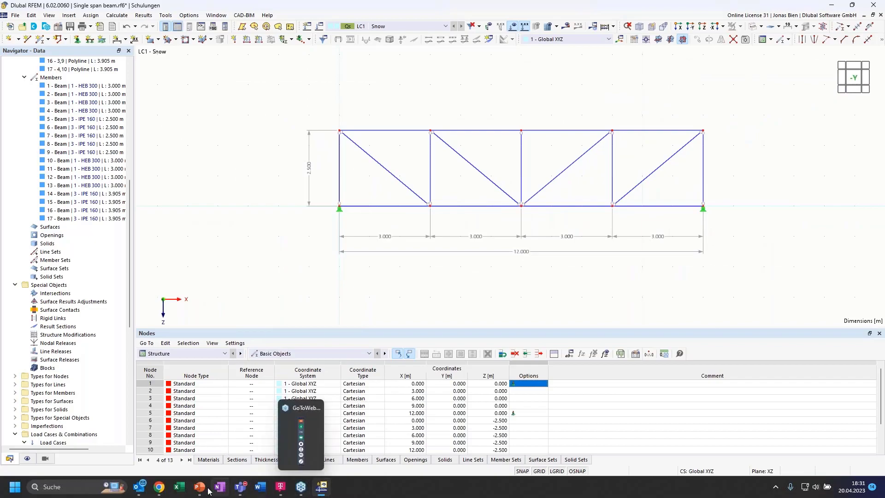
mouse_move(198, 490)
left_click(249, 442)
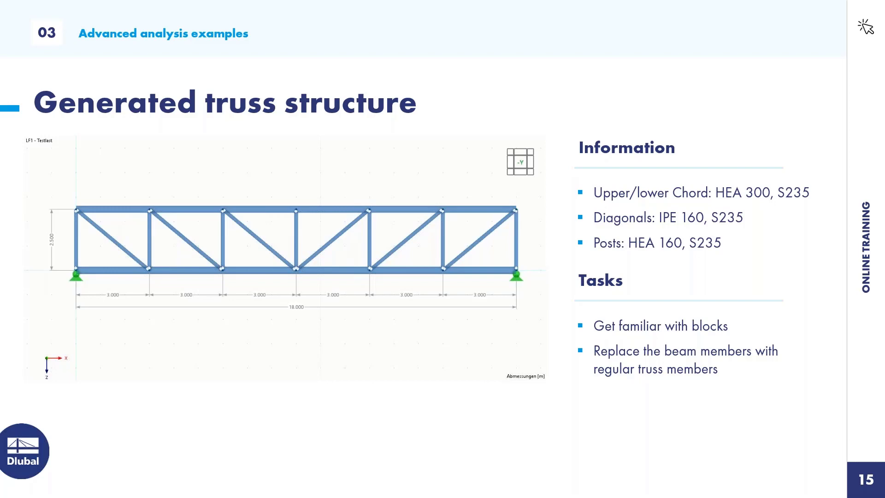
left_click(505, 318)
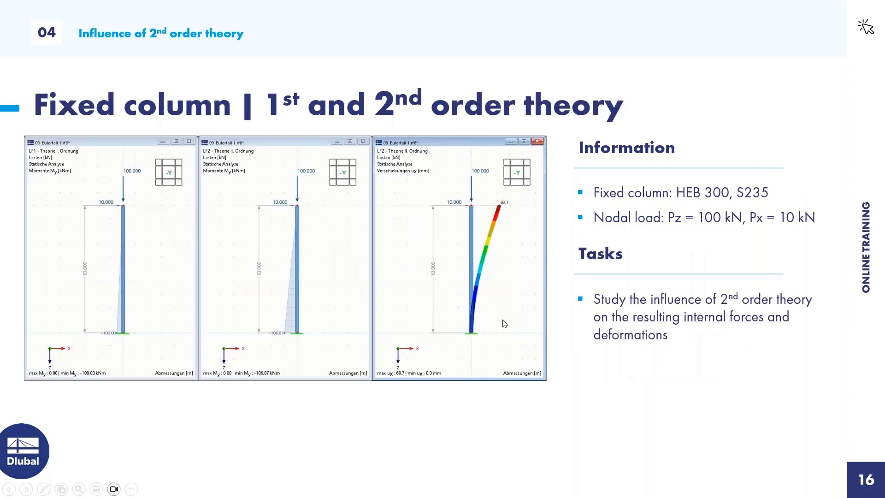
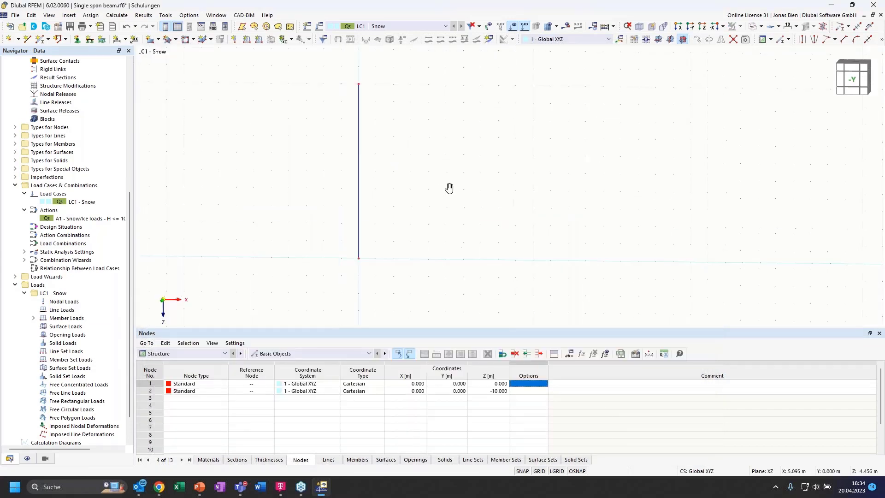
Assign the Fixed nodal support to node 1 at the base of the column.
double_click(362, 267)
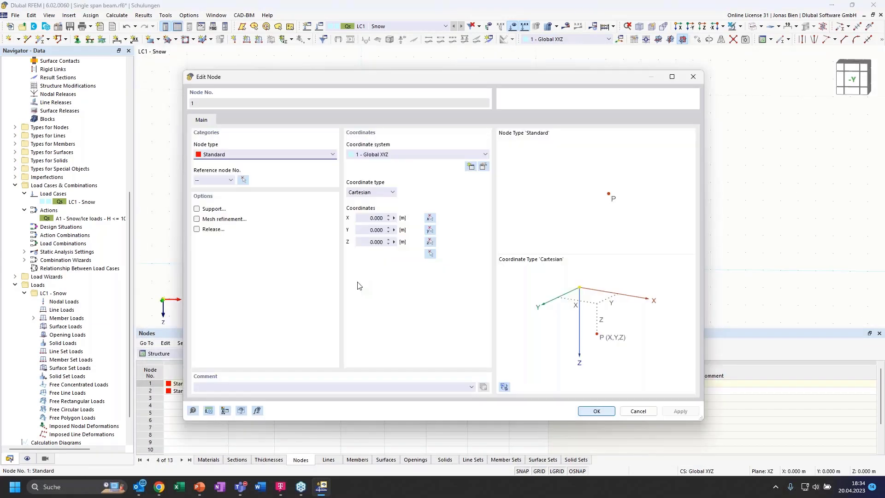
left_click(197, 209)
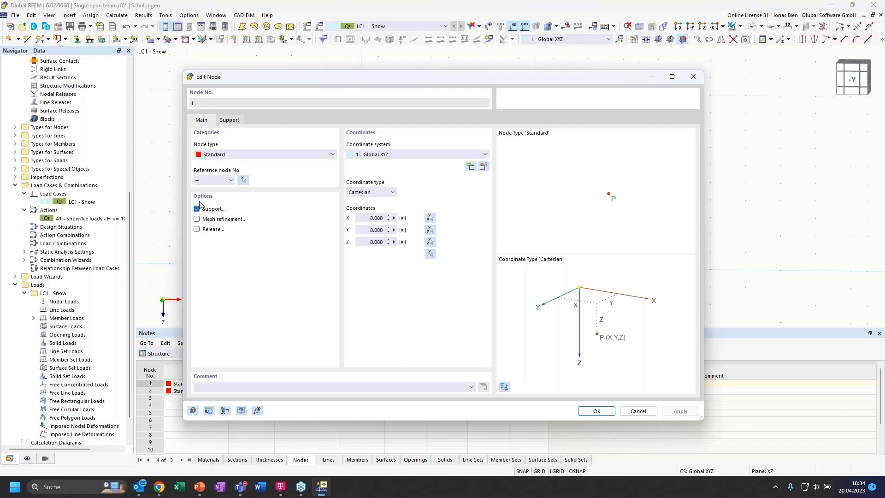
left_click(230, 120)
left_click(243, 154)
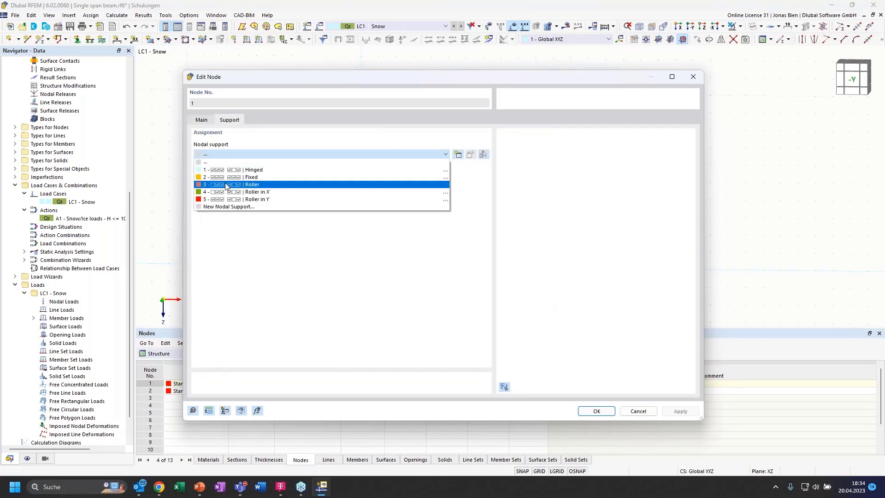
left_click(252, 162)
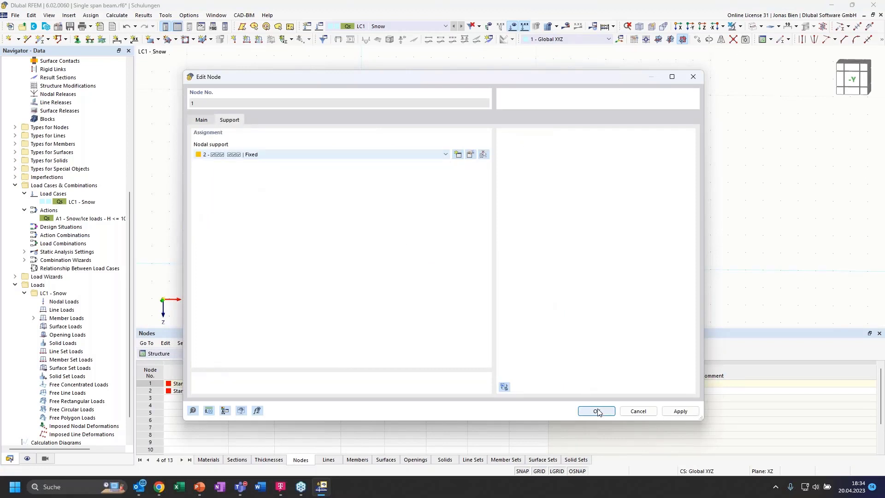
left_click(598, 411)
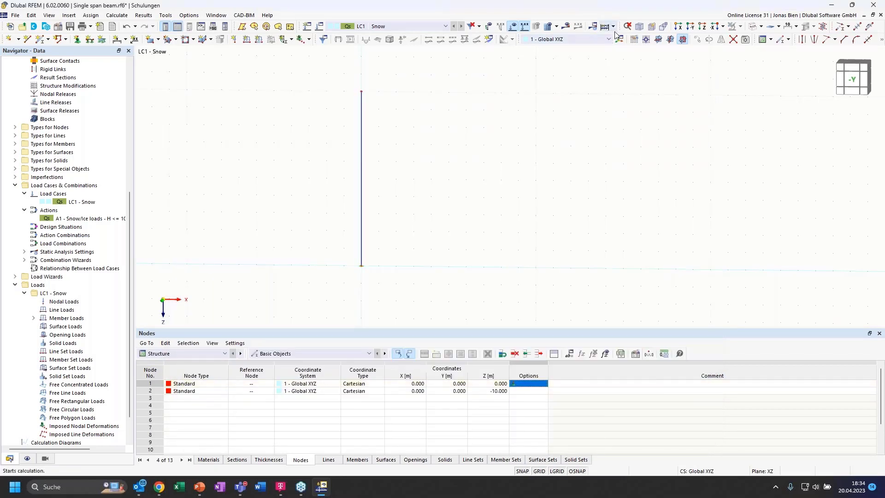
Display the column as a solid model and check the support assignment of its base node.
left_click(753, 26)
scroll(360, 273, "up", 2)
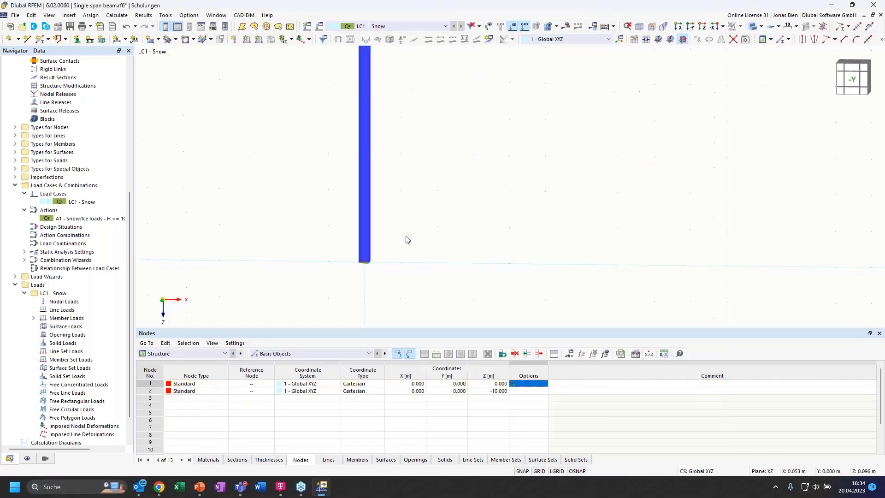
middle_click_drag(390, 239, 355, 253, "ctrl")
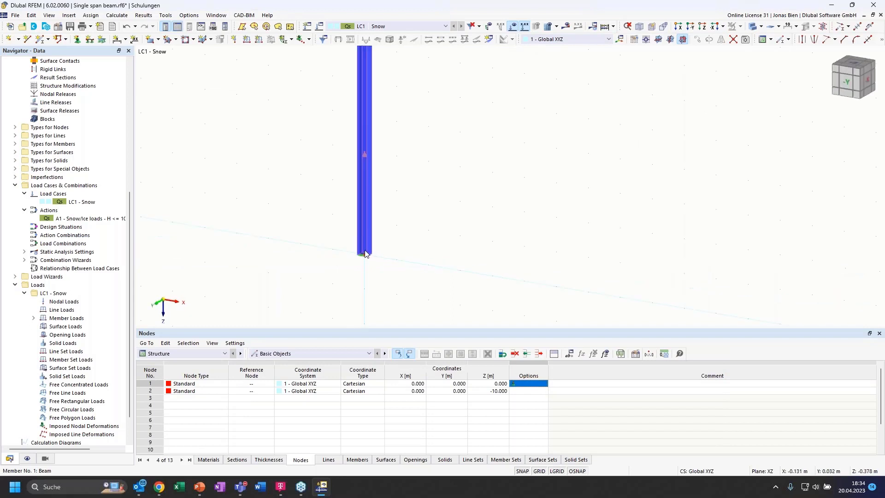
scroll(364, 252, "up", 3)
double_click(363, 266)
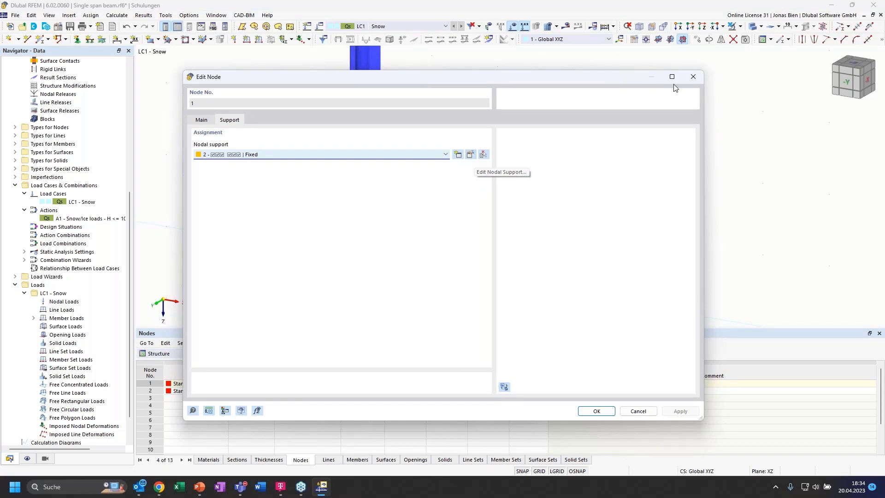
left_click(688, 82)
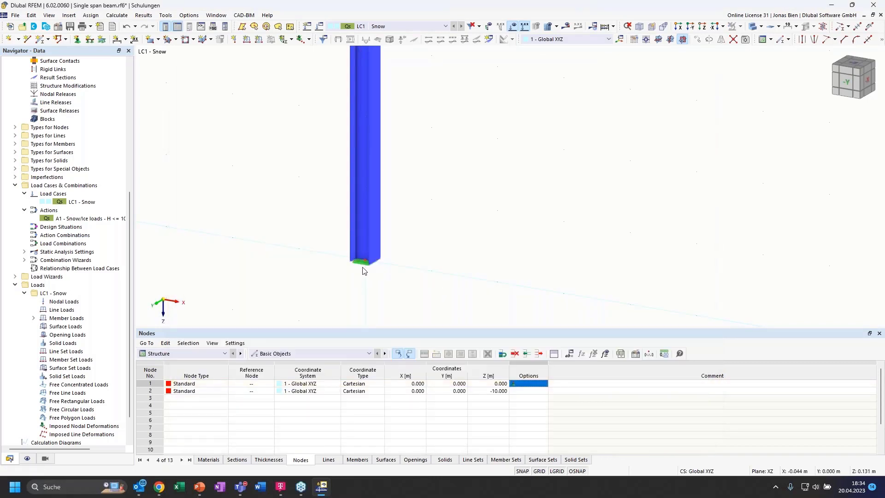
Enlarge the nodal support symbol at the column base and show the whole column.
scroll(383, 276, "down", 2)
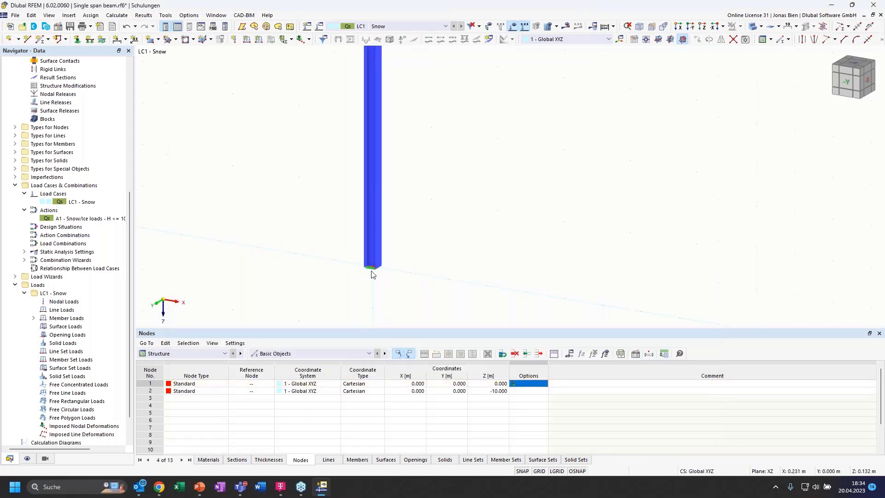
right_click(373, 271)
left_click_drag(423, 355, 511, 358)
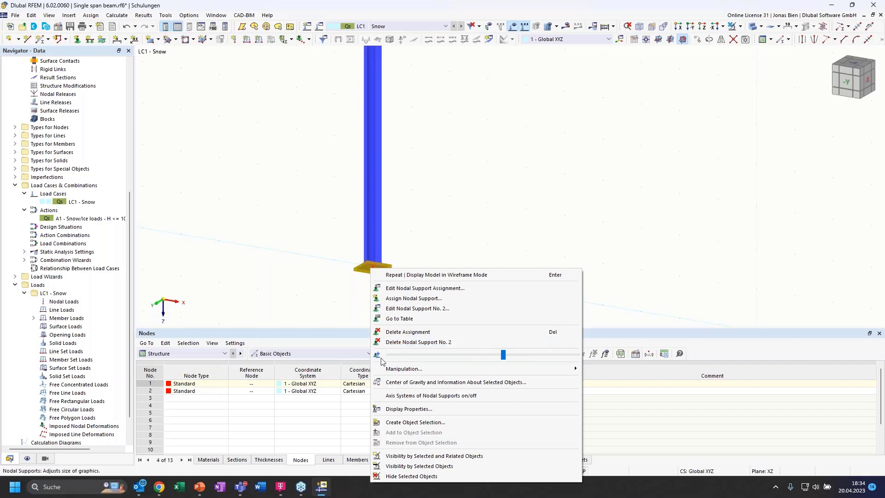
left_click(491, 193)
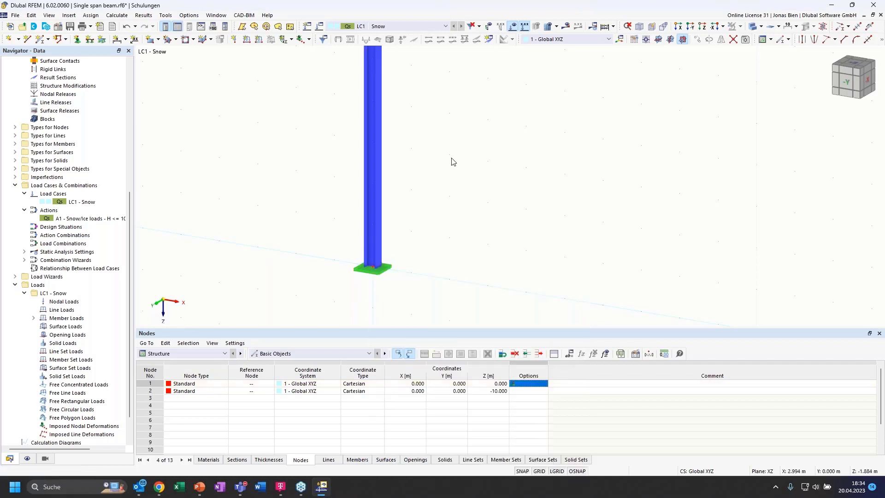
middle_click_drag(467, 182, 452, 92, "ctrl")
middle_click(471, 128)
middle_click(472, 127)
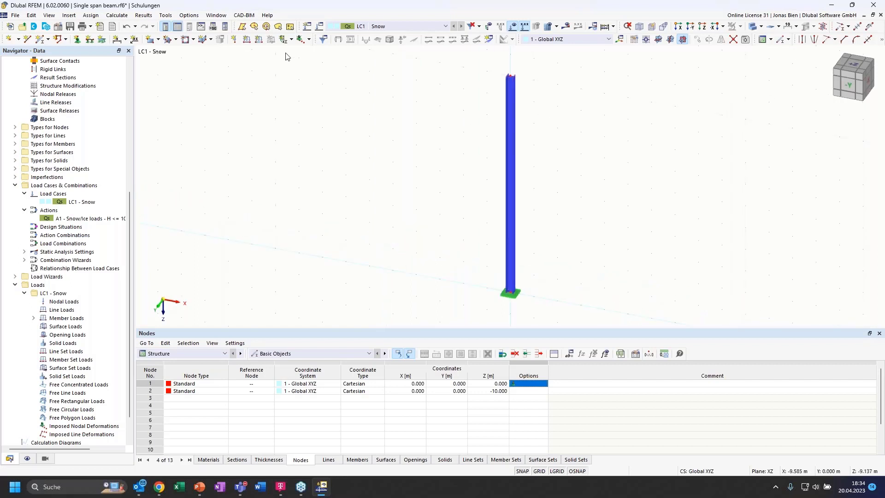
Begin a new nodal load in load case LC1 - Snow with the load type Components.
left_click(234, 38)
left_click(432, 172)
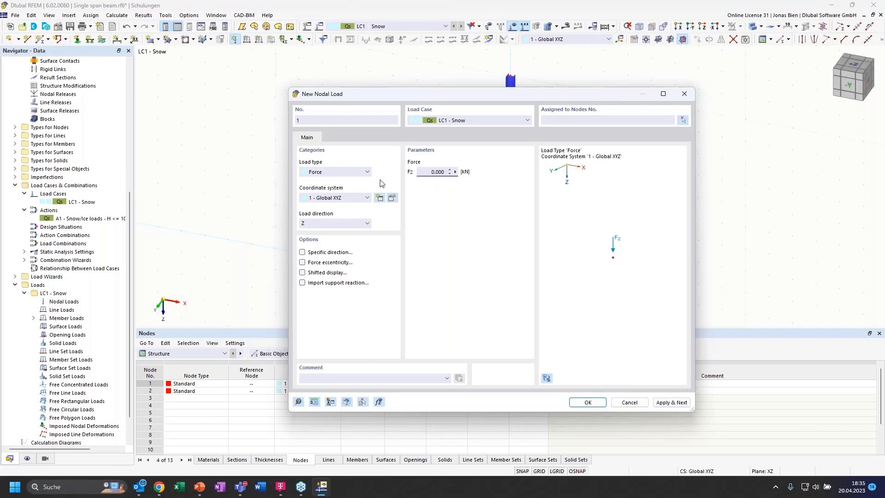
left_click_drag(411, 93, 348, 108)
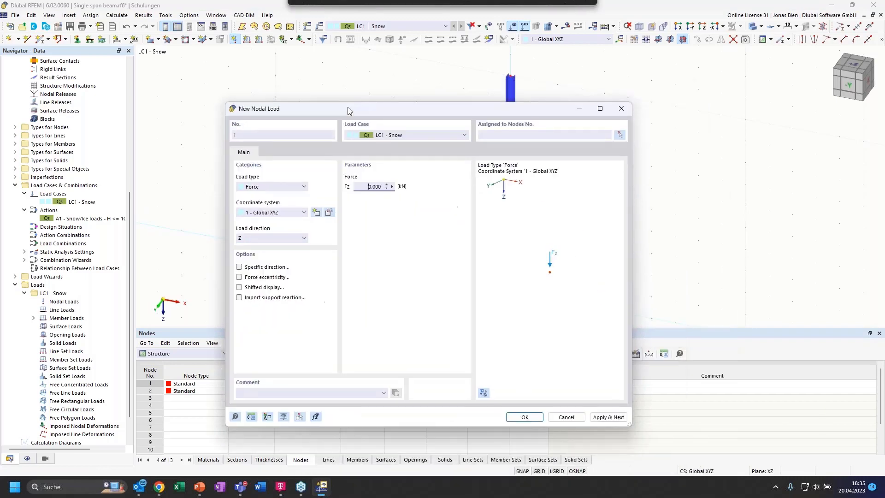
left_click(276, 187)
left_click(261, 210)
Apply the nodal load with 10 kN in X and 100 kN in Z to the node at the column top.
left_click(369, 207)
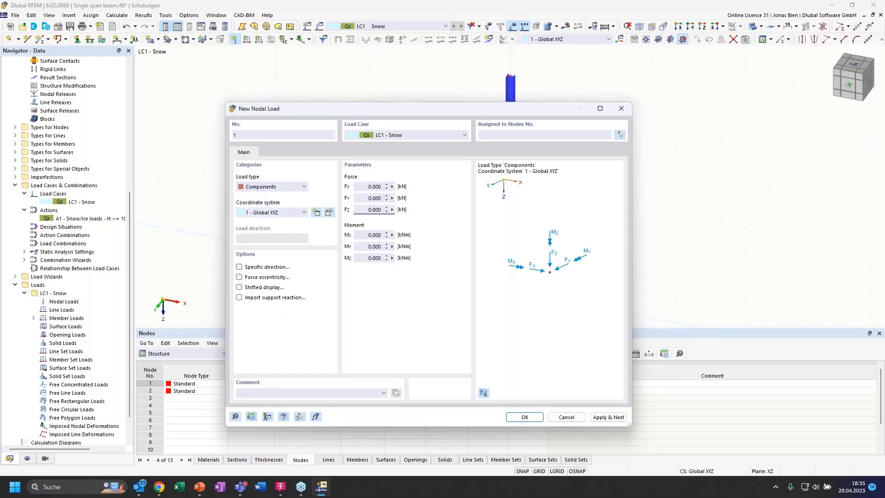
left_click(369, 187)
left_click(525, 417)
left_click(522, 101)
left_click(144, 136)
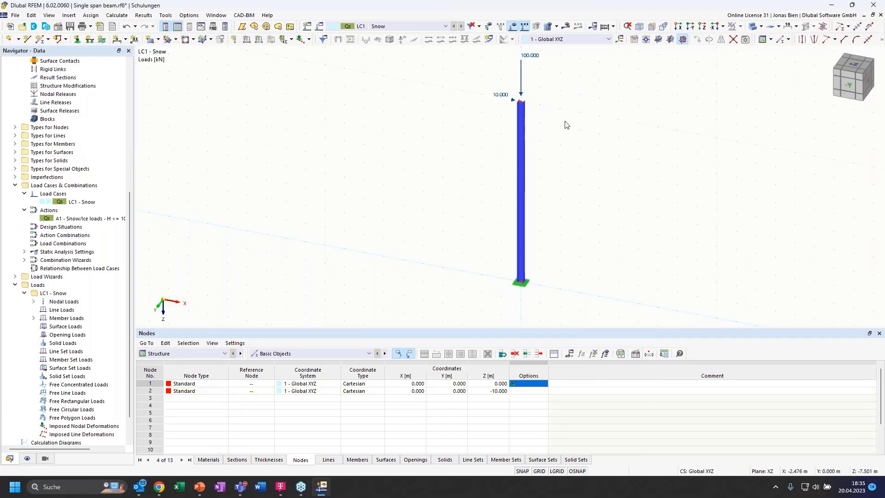
middle_click_drag(598, 89, 634, 130, "ctrl")
scroll(635, 130, "down", 1)
scroll(622, 61, "up", 1)
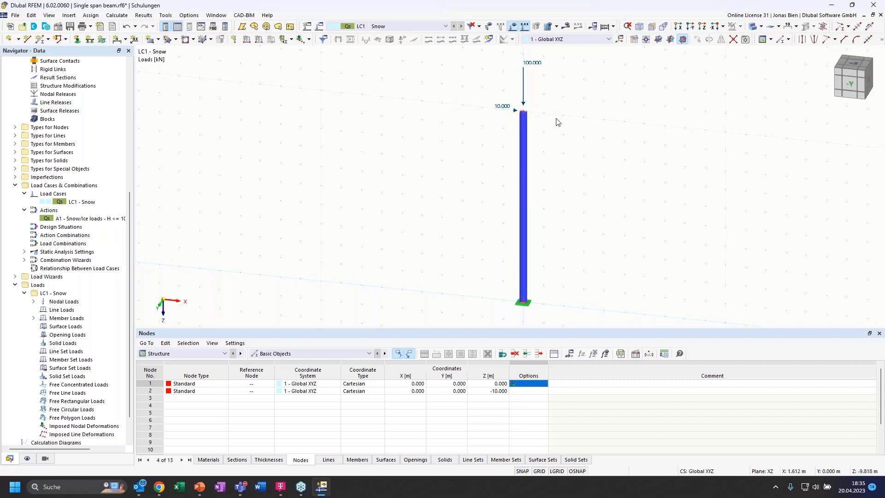
scroll(558, 122, "up", 1)
middle_click_drag(558, 109, 559, 122)
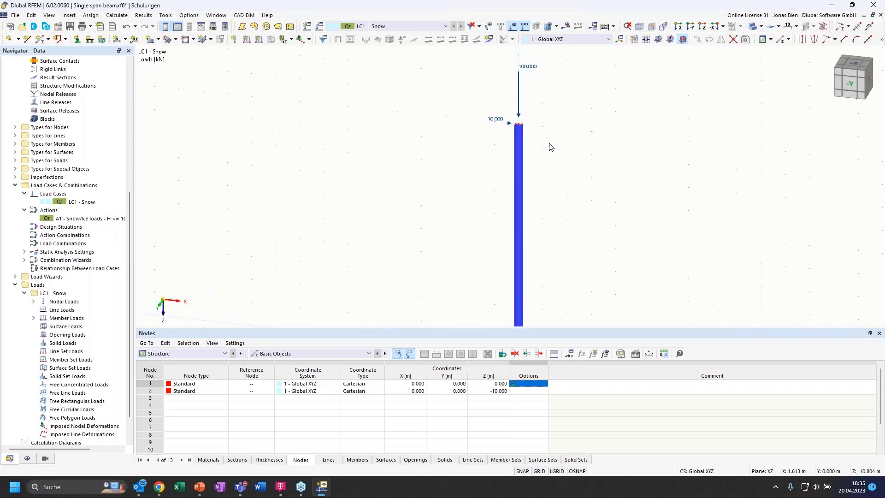
Open load case LC1 - Snow for editing and choose SA1 - Geometrically linear as its static analysis settings.
left_click(87, 203)
double_click(87, 203)
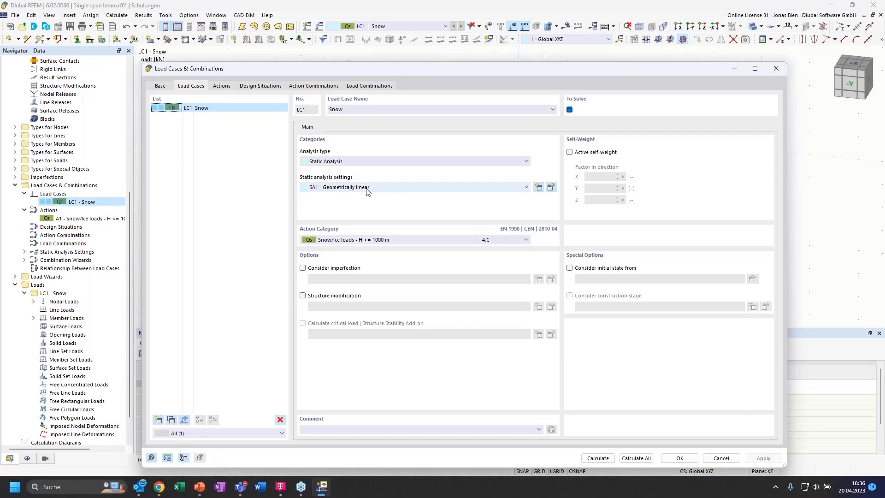
left_click(485, 186)
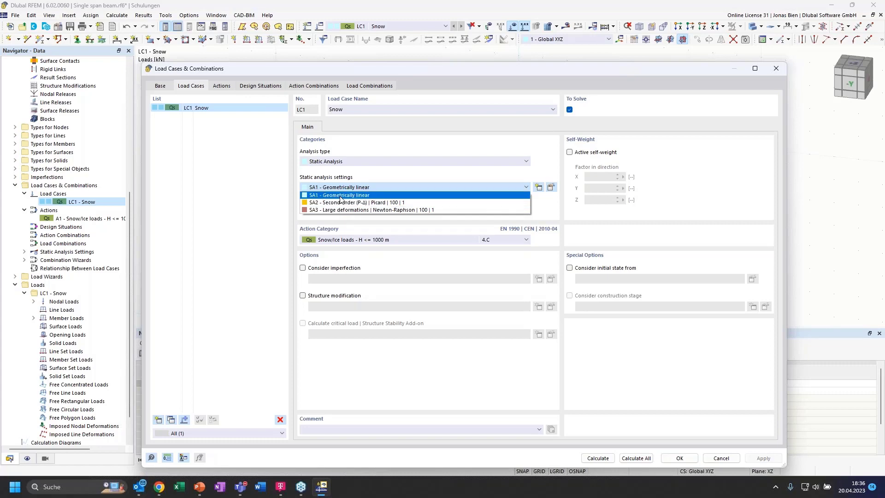
left_click(341, 197)
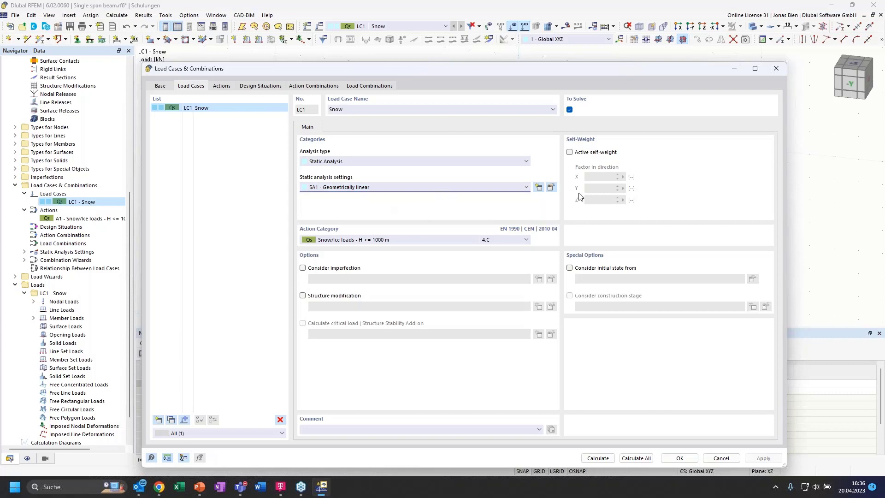
Review the main and basic settings of SA1 - Geometrically linear and accept the load case.
left_click(552, 185)
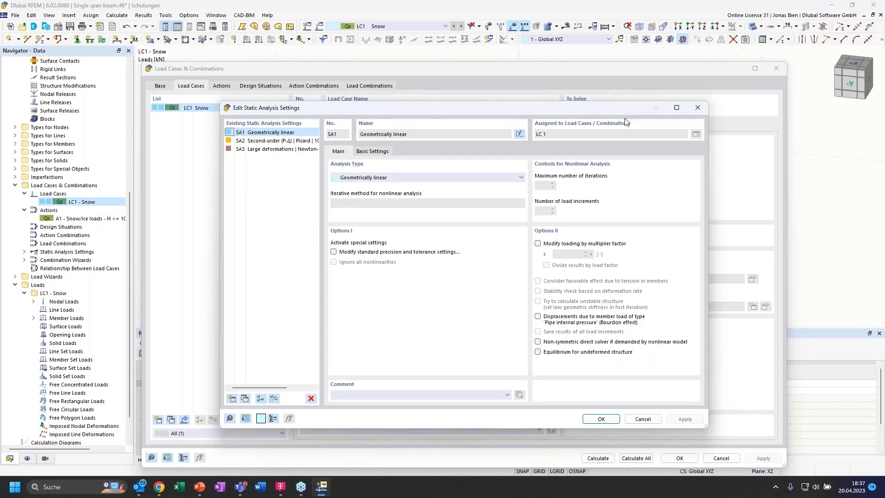
left_click(376, 153)
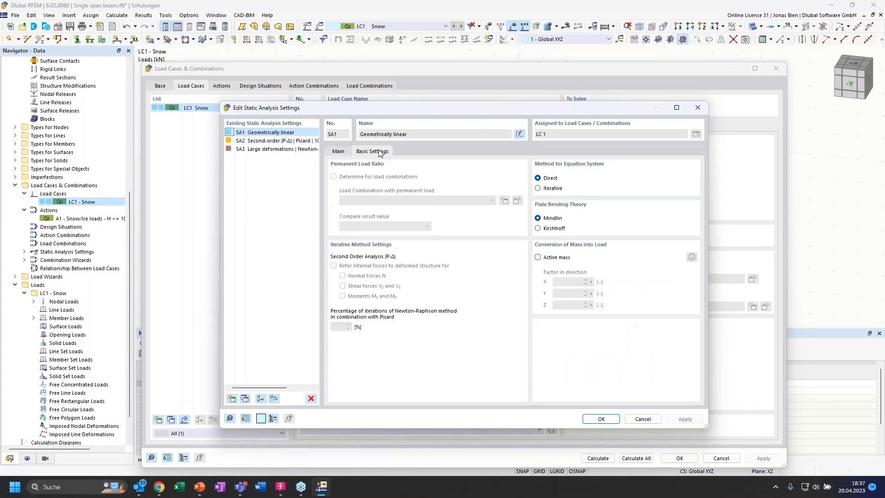
key("Escape")
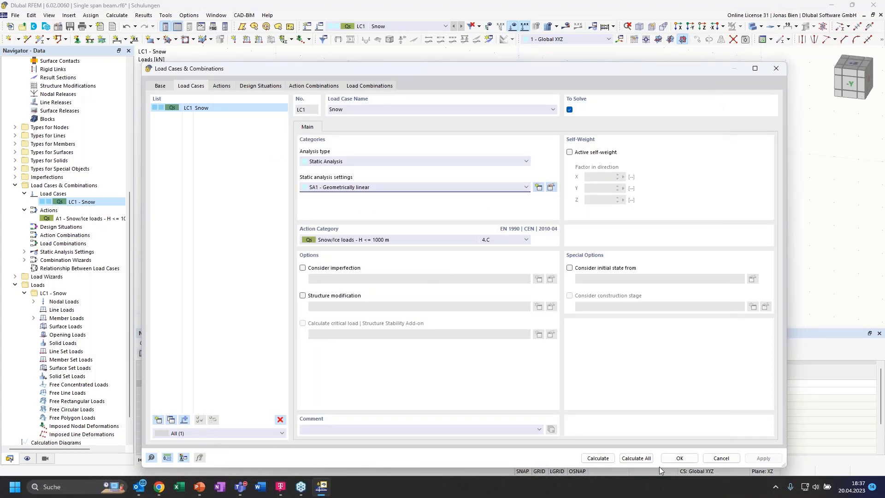
left_click(679, 458)
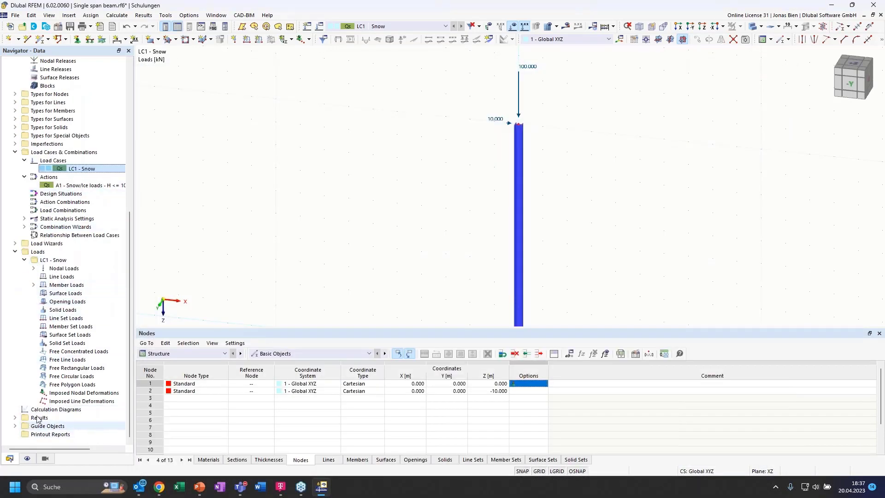
List the available static analysis settings in the project data, with the whole column in view.
scroll(46, 410, "up", 2)
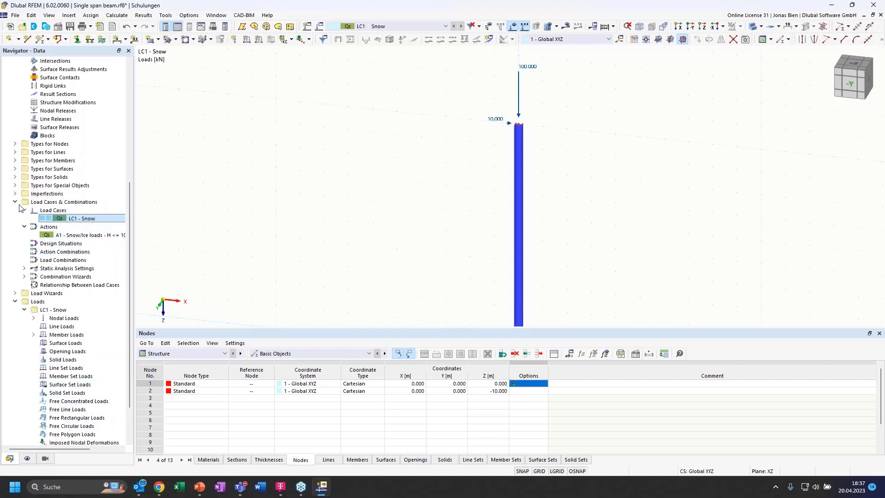
left_click(24, 268)
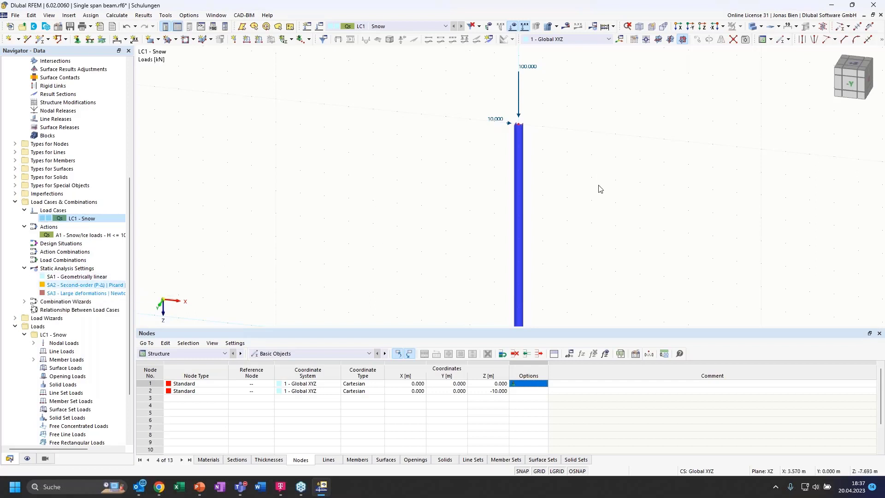
middle_click_drag(591, 187, 564, 191, "ctrl")
scroll(569, 216, "down", 1)
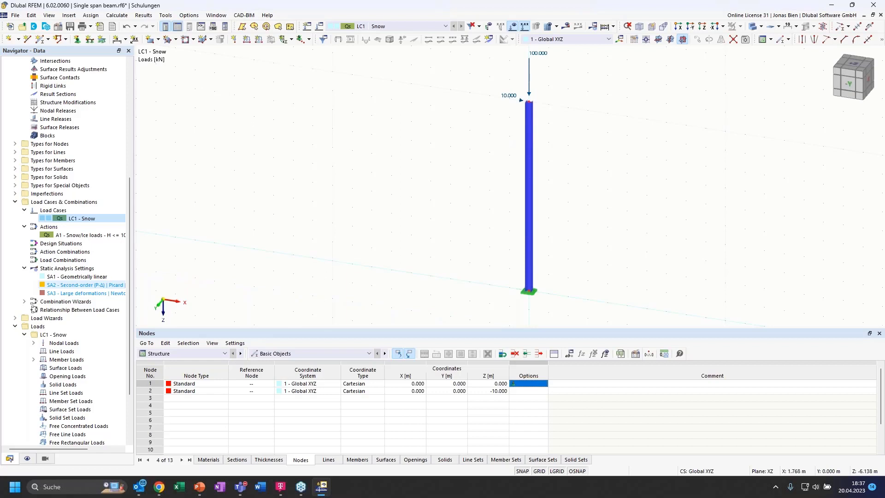
Calculate and display the LC1 results, showing the column as a wireframe in the -Y view.
left_click(568, 29)
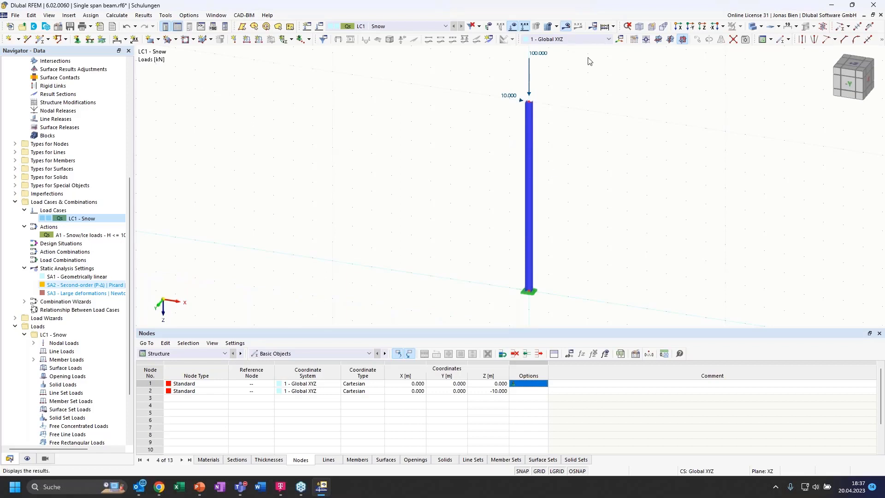
left_click(480, 281)
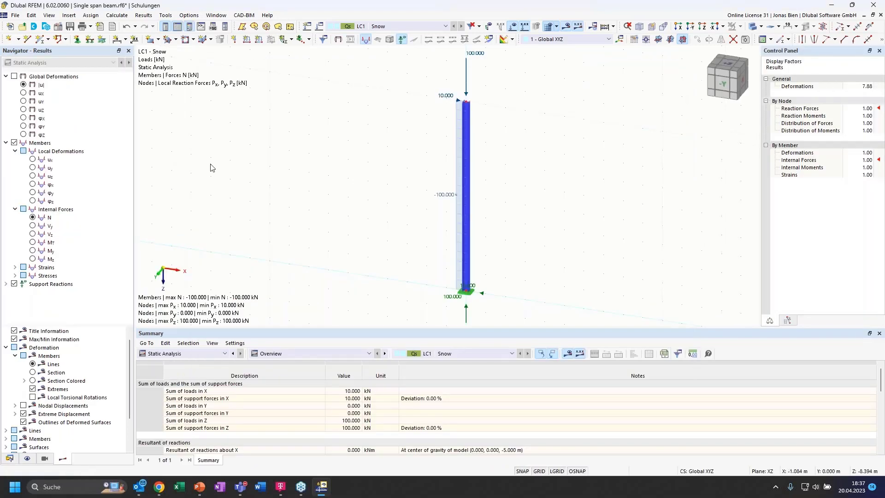
left_click(753, 27)
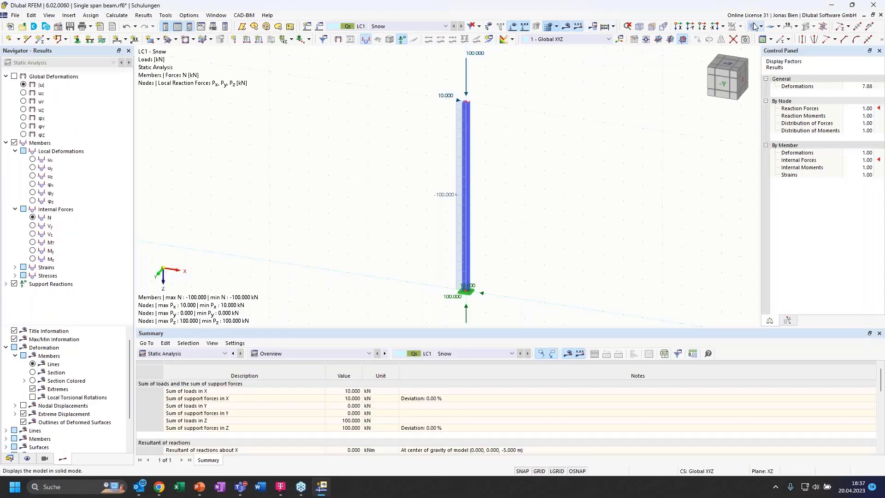
left_click(723, 87)
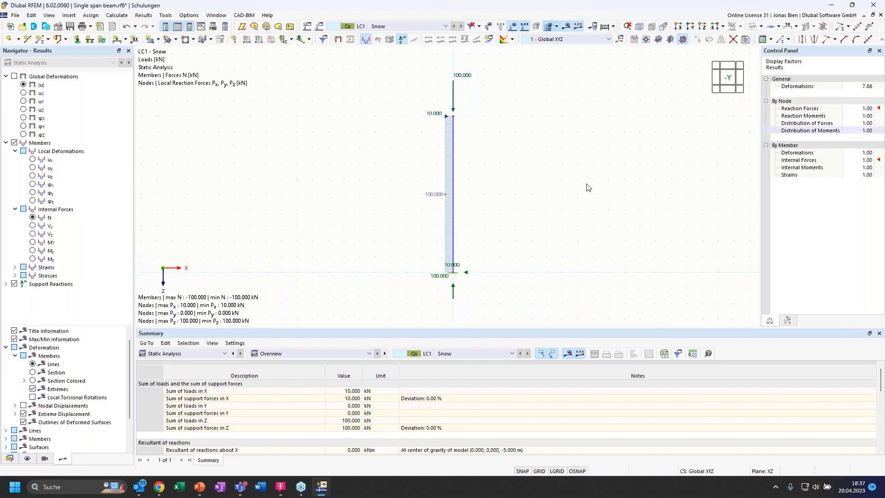
scroll(443, 162, "up", 1)
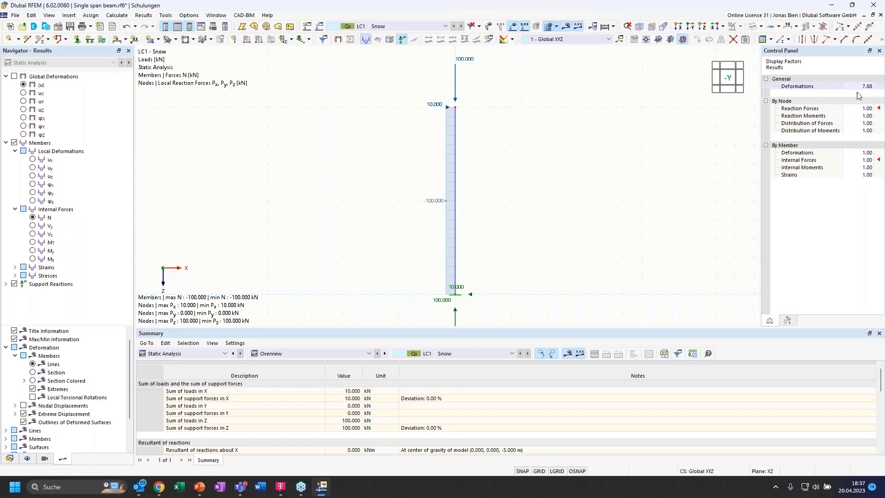
Set the display factors of the members' internal forces and internal moments to 4.
left_click(858, 160)
type("4")
key("Return")
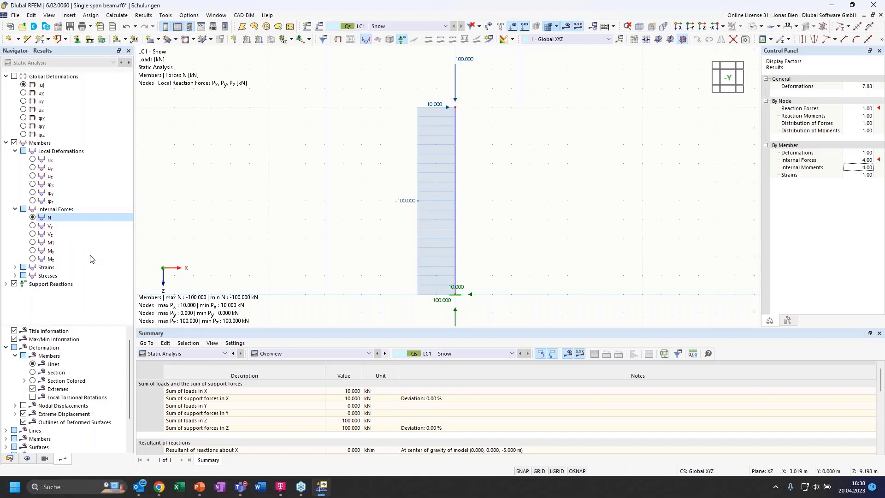
Examine the column's shear force Vz and bending moment My diagrams for LC1.
left_click(33, 234)
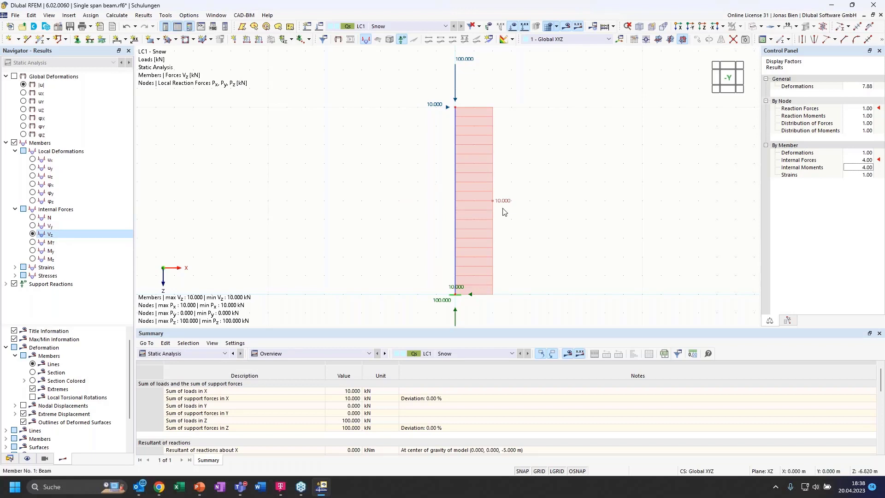
left_click(50, 252)
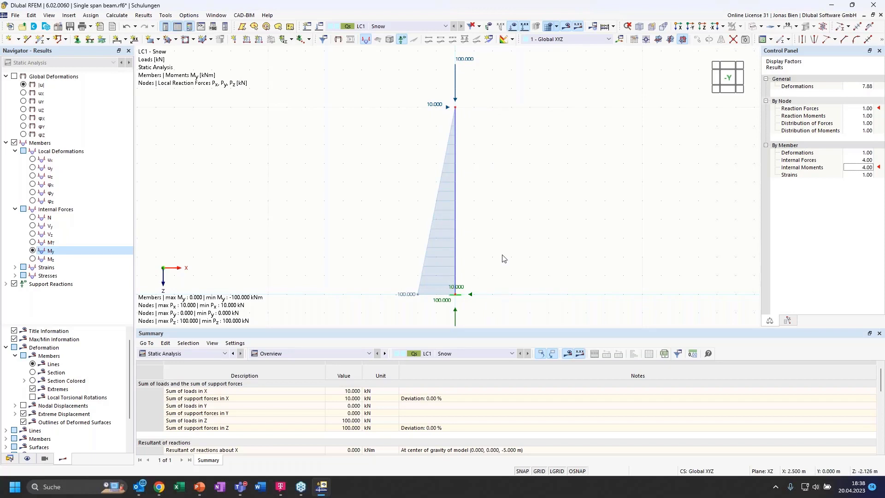
scroll(502, 255, "down", 1)
scroll(459, 290, "up", 1)
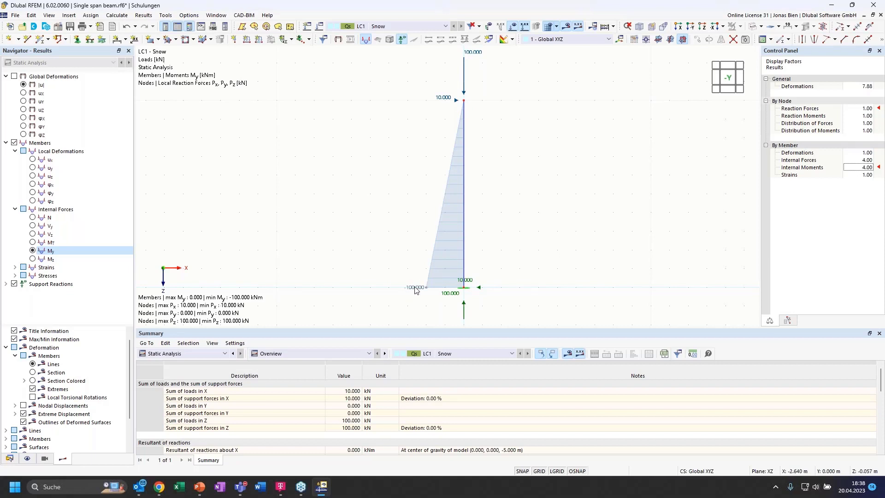
Enable the nodal support moments Mx, My and Mz in the results, and hide the support reactions altogether.
left_click(5, 284)
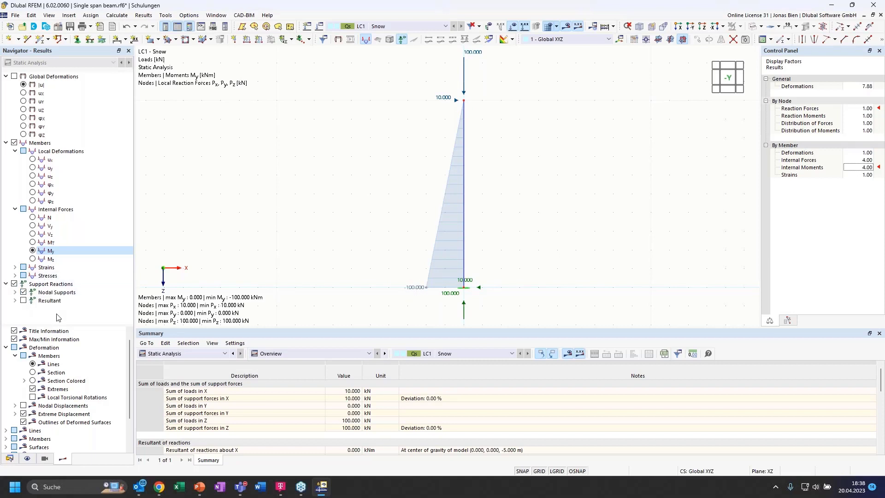
left_click(15, 293)
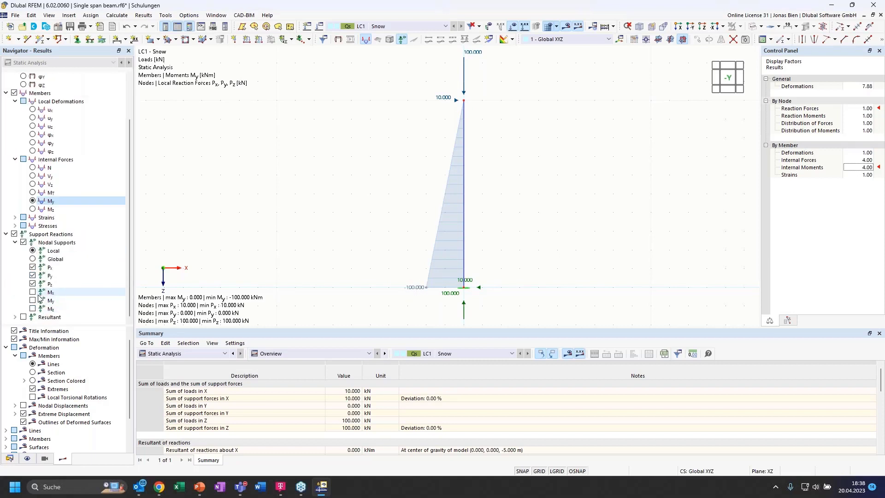
left_click(32, 292)
left_click(32, 301)
left_click(32, 309)
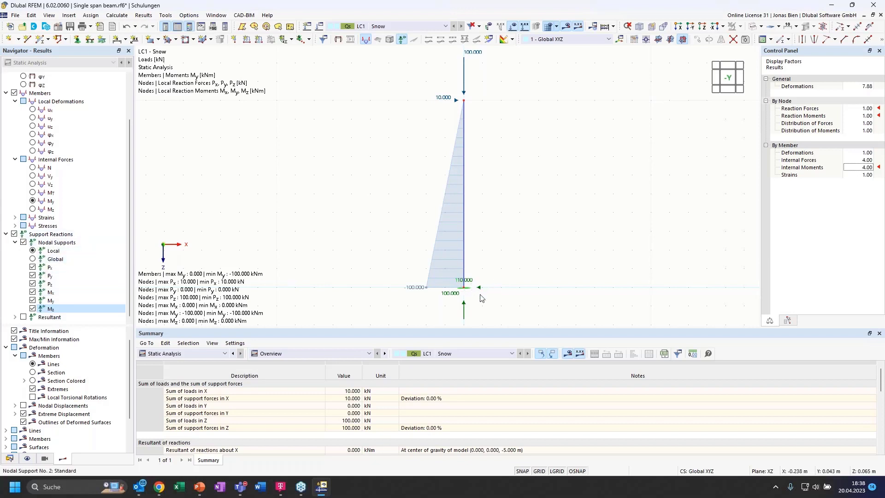
left_click(14, 235)
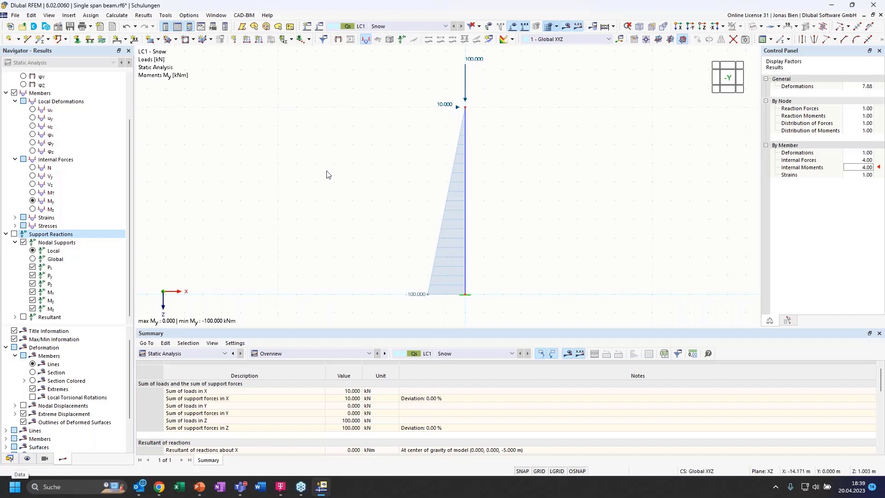
Check the column's local displacement ux and global displacement uX, and return to the project data.
left_click(33, 109)
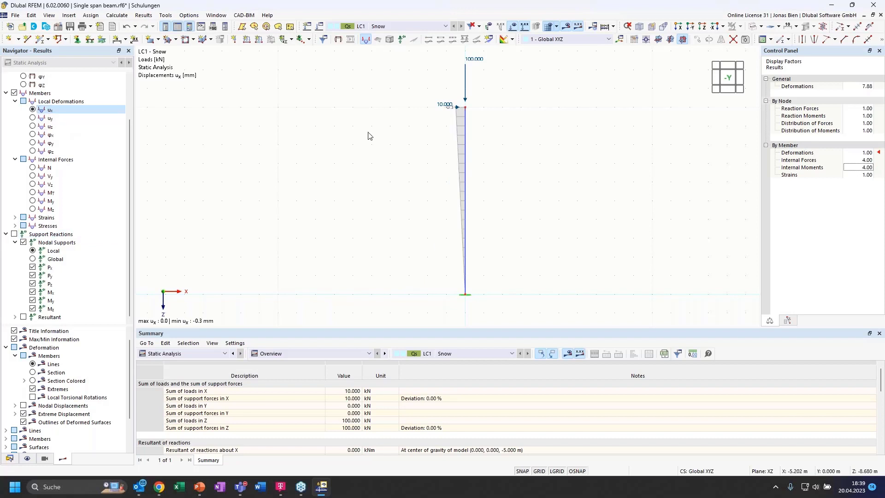
scroll(42, 98, "up", 2)
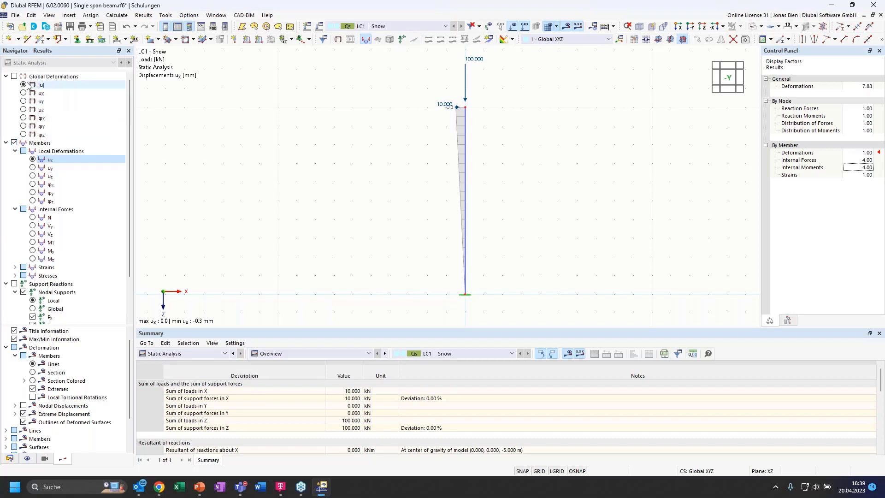
left_click(41, 93)
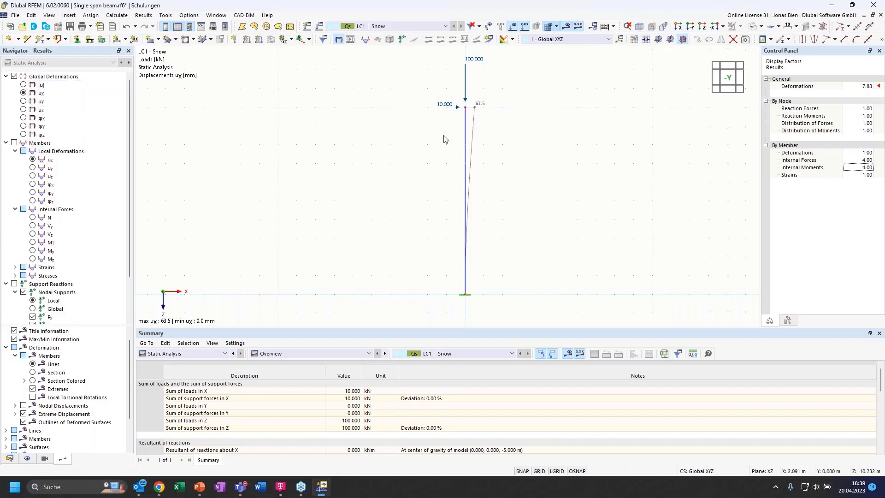
scroll(498, 106, "up", 1)
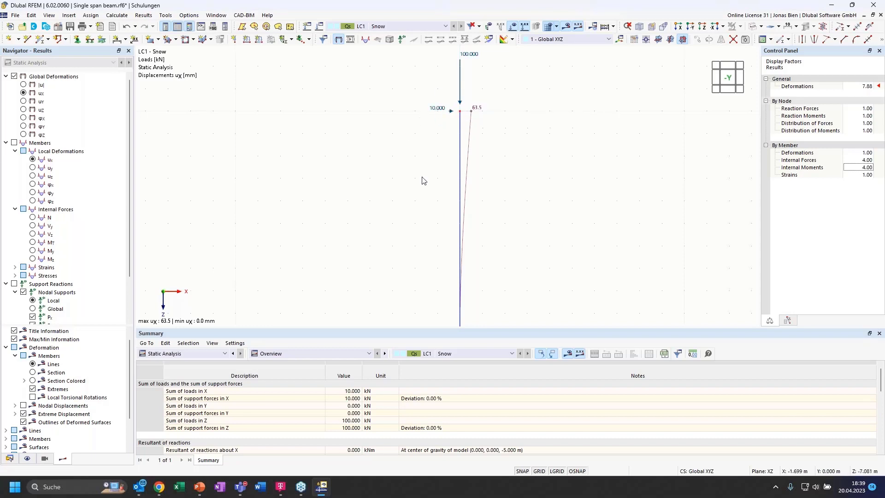
scroll(425, 144, "down", 1)
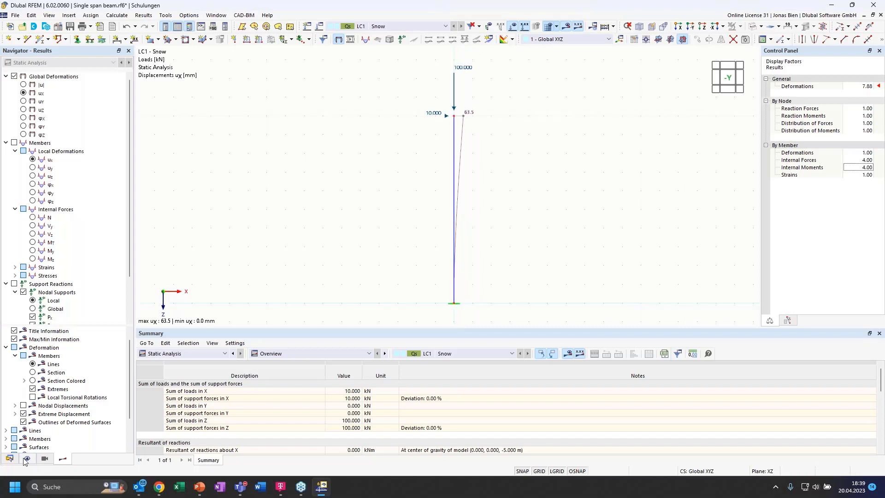
left_click(9, 459)
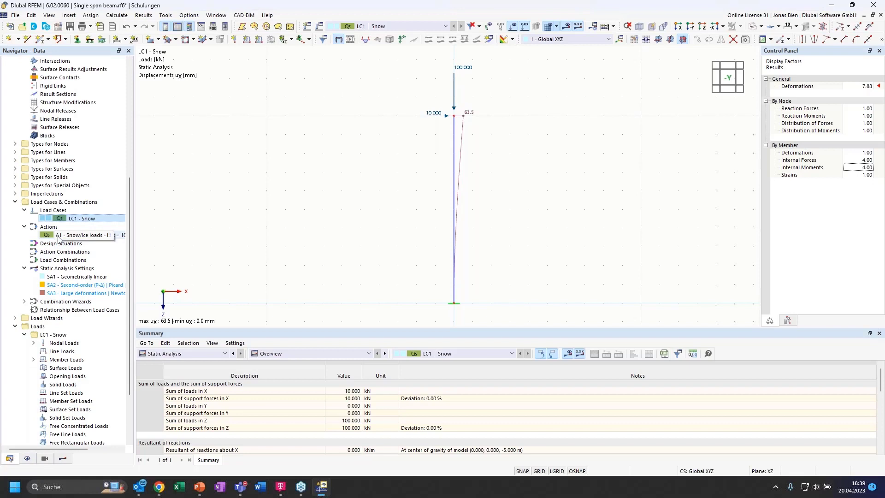
Copy load case LC1 and assign the SA2 second-order (P-Δ) Picard analysis settings to the copy, LC2.
double_click(59, 219)
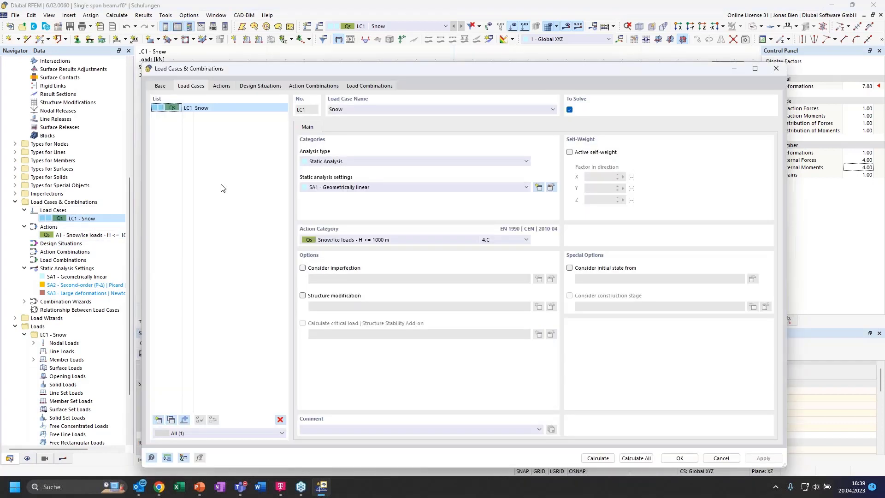
left_click(172, 421)
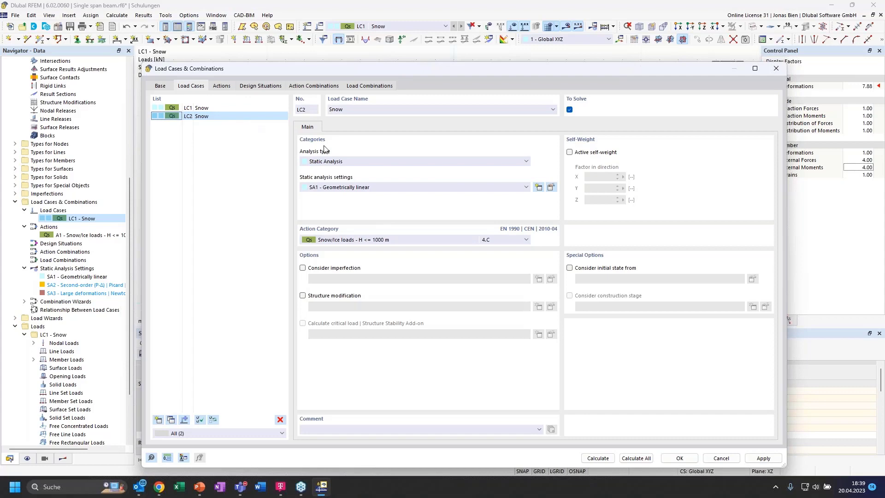
left_click(362, 188)
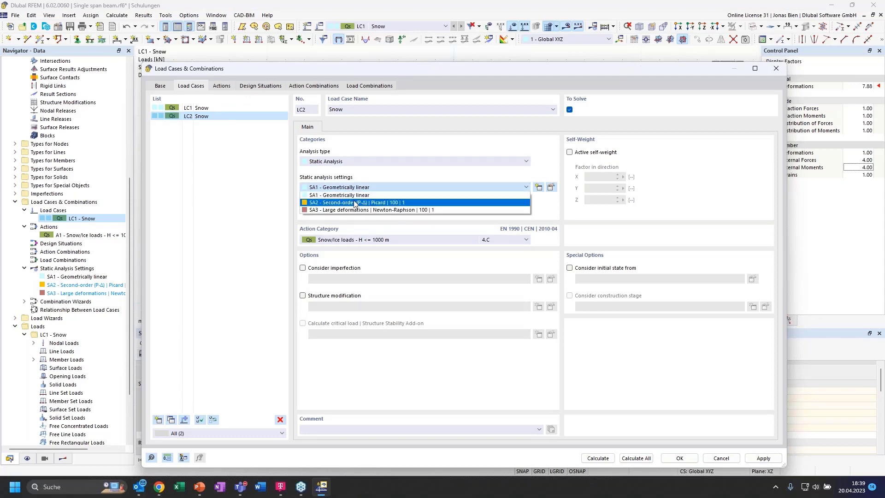
left_click(355, 203)
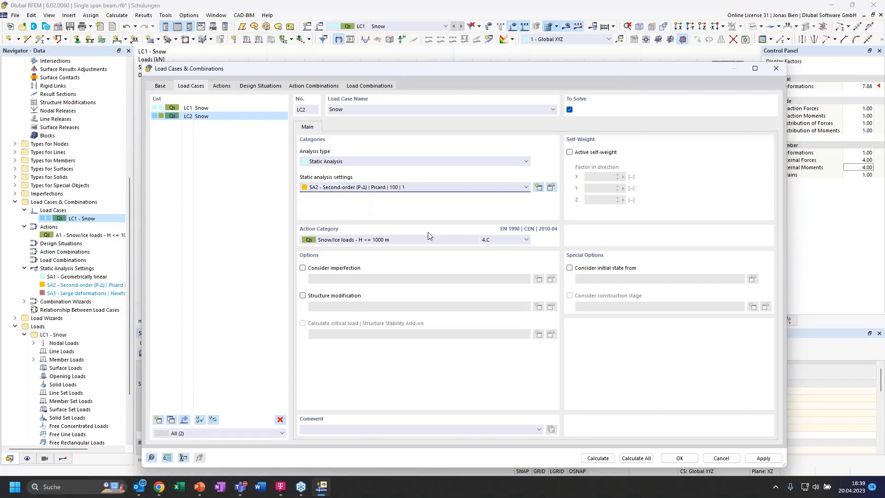
left_click(692, 460)
Calculate load case LC2 and display the column's global displacement uX.
left_click(525, 28)
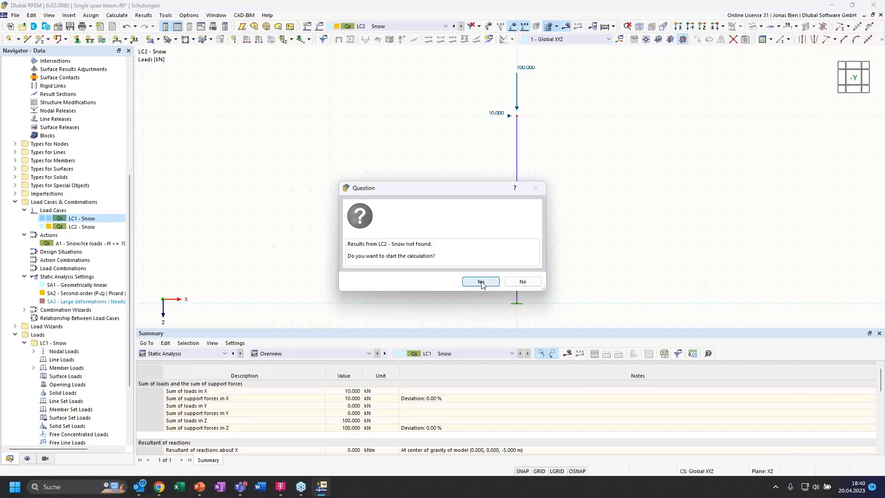
left_click(480, 281)
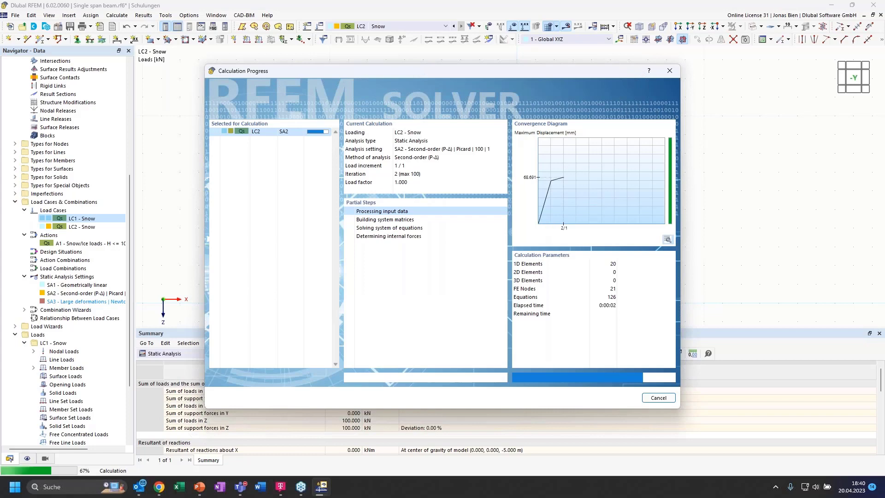
left_click(24, 93)
left_click(25, 91)
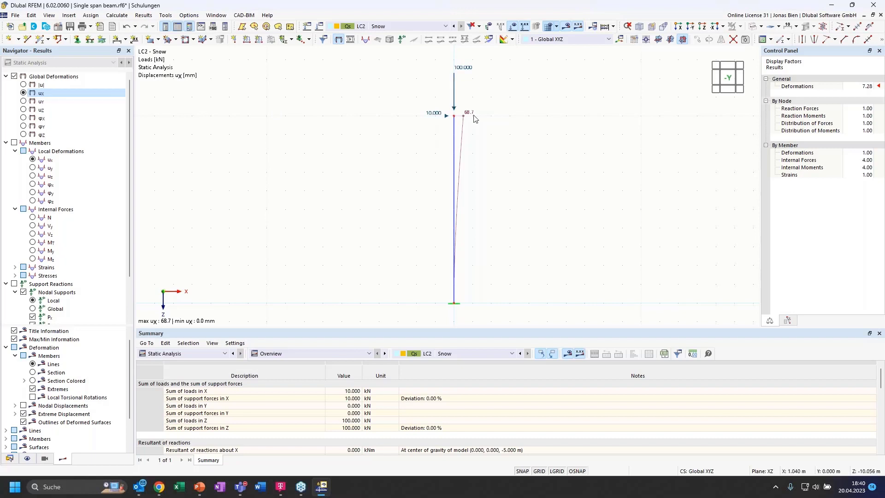
scroll(475, 118, "up", 1)
scroll(477, 115, "down", 1)
Examine the column's N, Vy, Vz and My diagrams for LC2 and compare them with the global displacement uX.
left_click(33, 218)
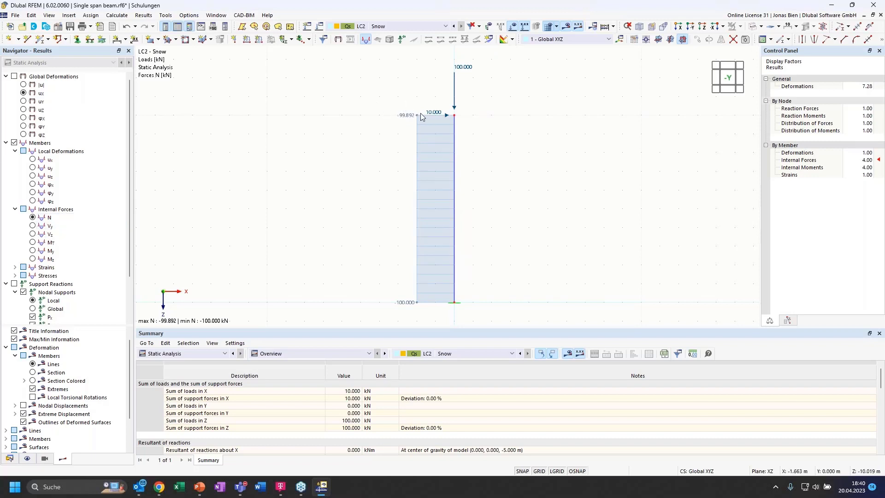
left_click(33, 226)
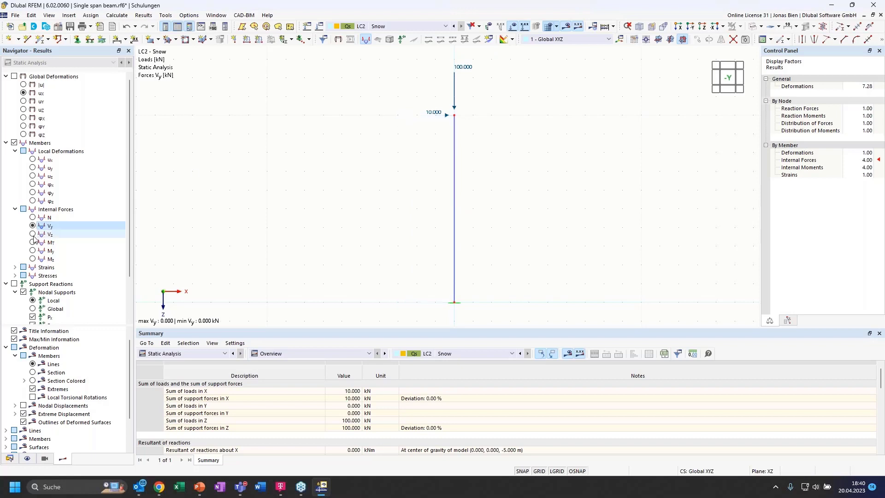
left_click(33, 235)
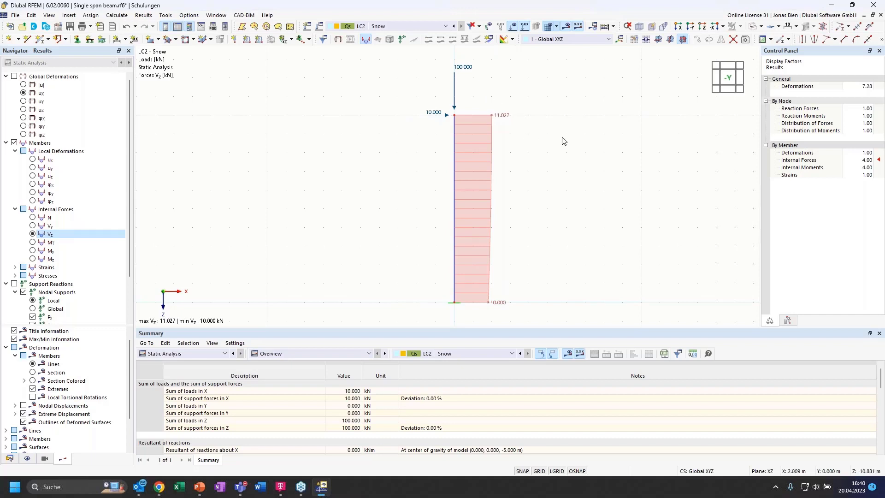
left_click(51, 251)
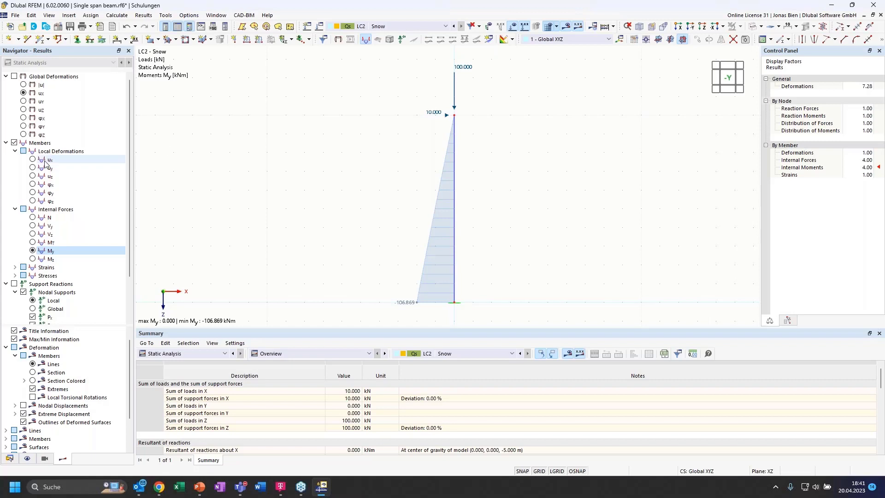
left_click(24, 93)
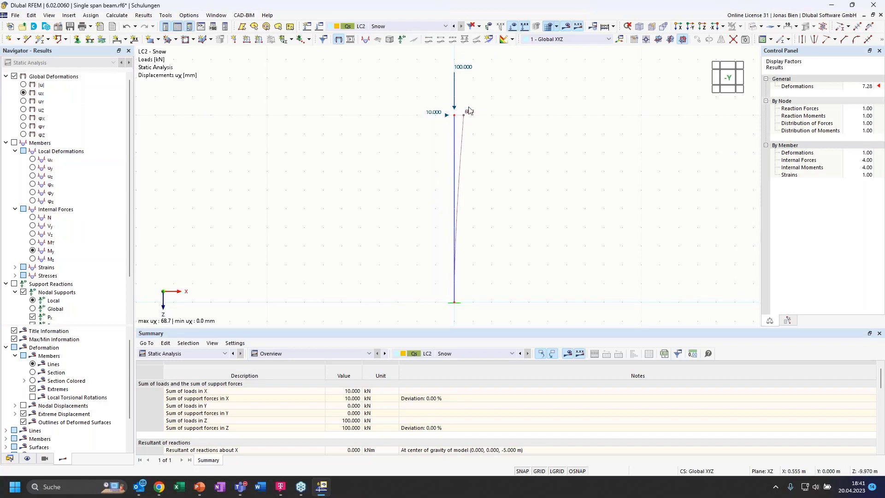
left_click(440, 113)
left_click(79, 251)
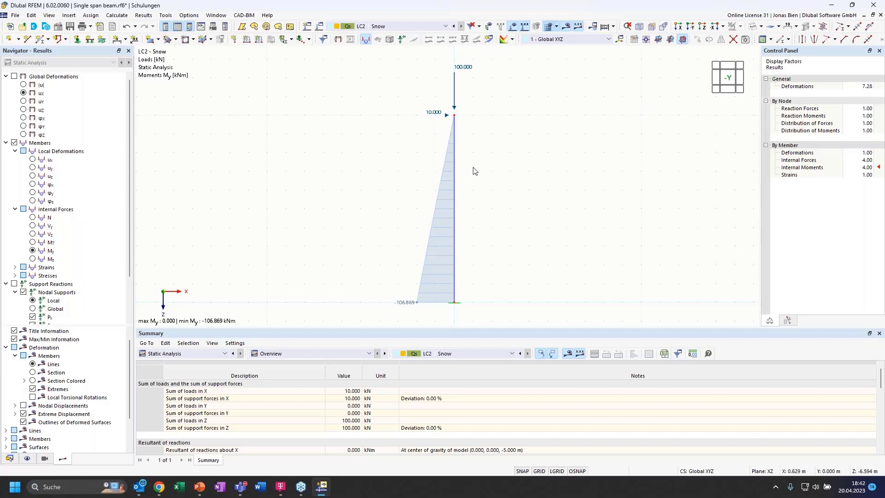
Set LC2's nodal load at the column's top to FX 20 kN and FZ 200 kN, and recalculate LC2.
double_click(455, 94)
double_click(368, 186)
type("20.000")
left_click_drag(369, 209, 363, 210)
left_click(525, 417)
left_click(462, 27)
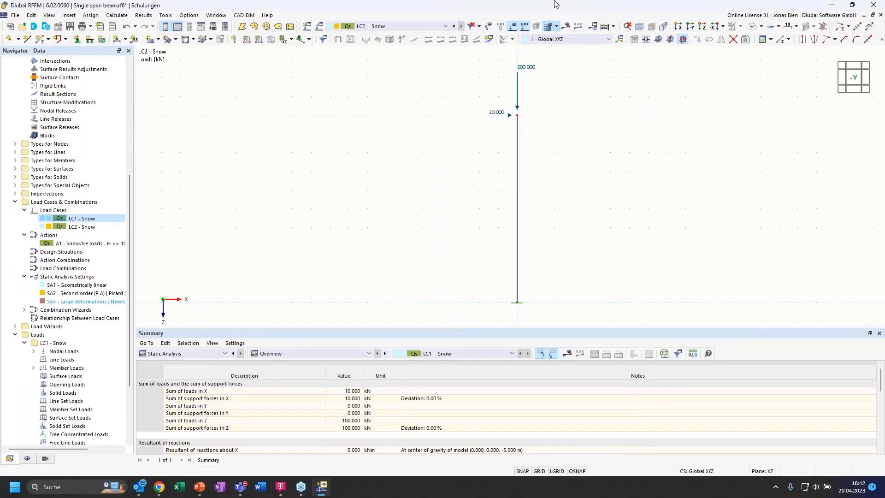
left_click(566, 27)
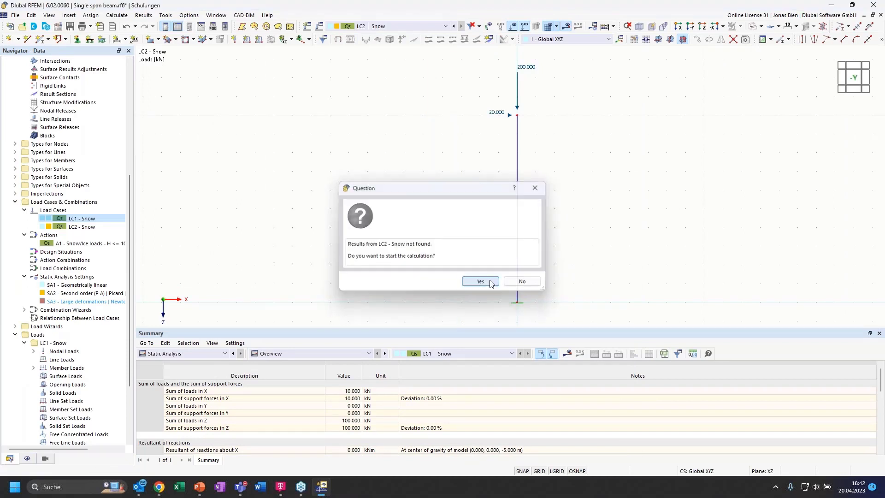
left_click(479, 282)
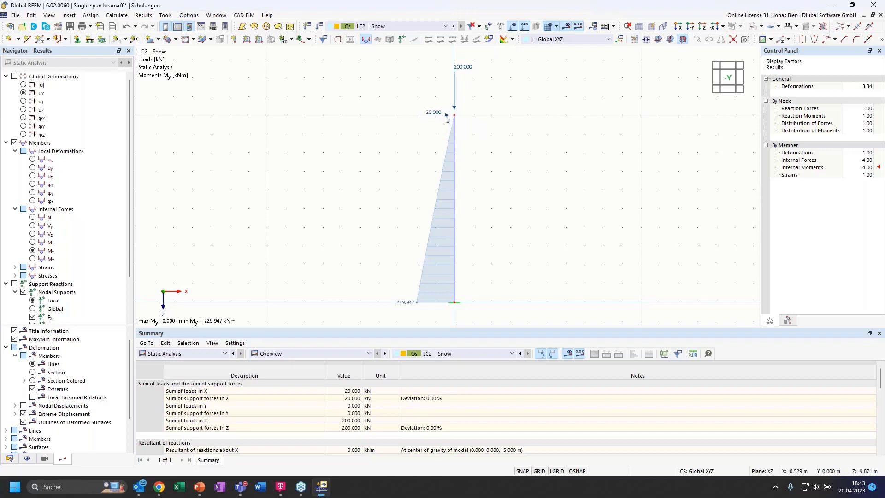
Raise LC2's nodal load to FX 50 kN and FZ 500 kN, and try to calculate the load case.
mouse_move(446, 115)
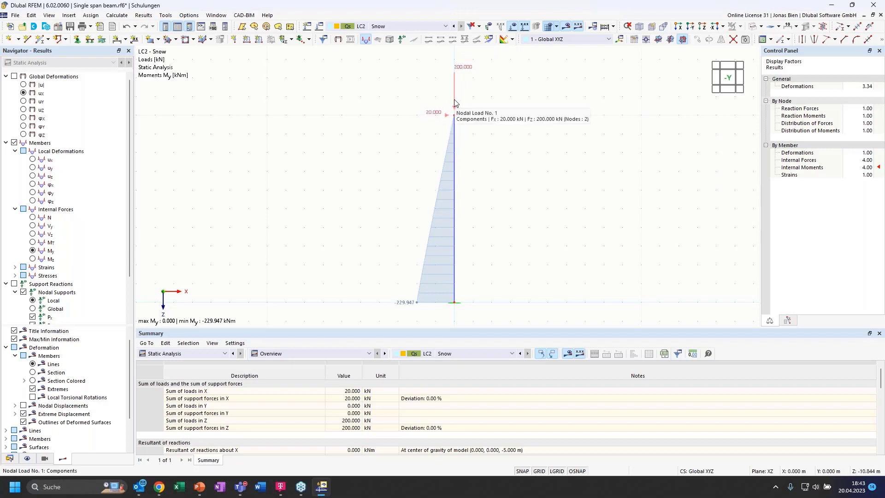
double_click(455, 99)
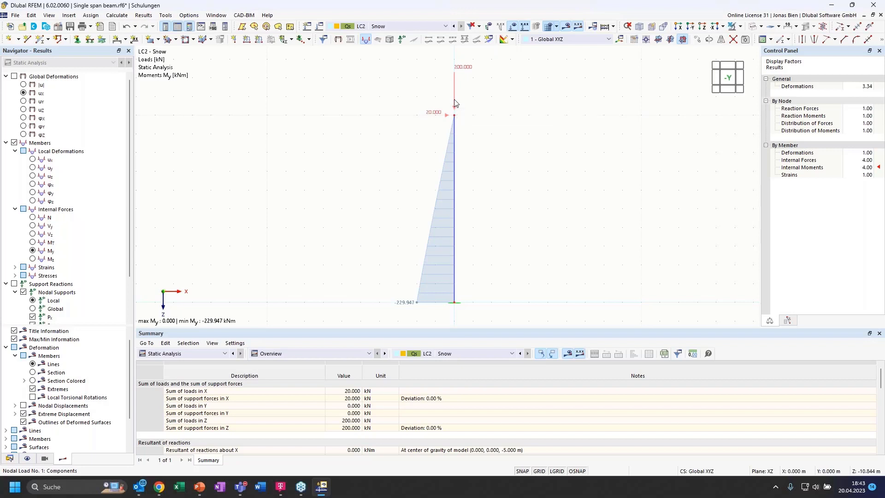
left_click(369, 186)
left_click_drag(369, 187, 364, 210)
type("5")
type("5")
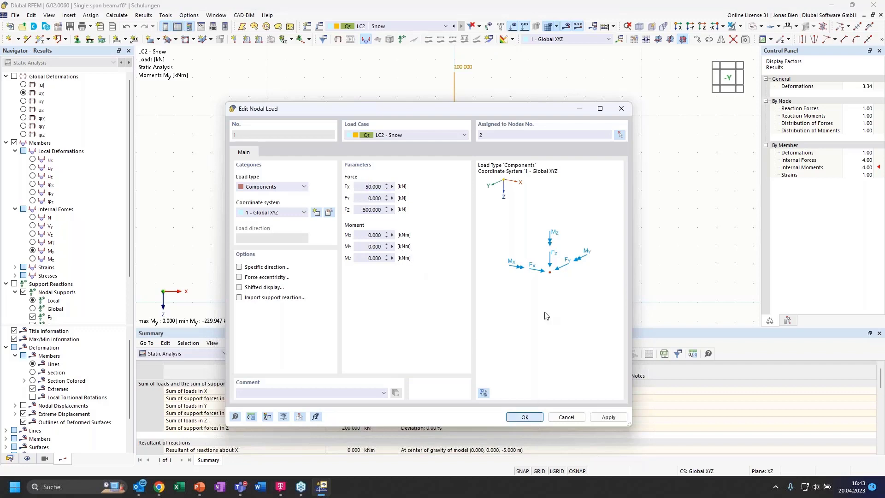
key("Return")
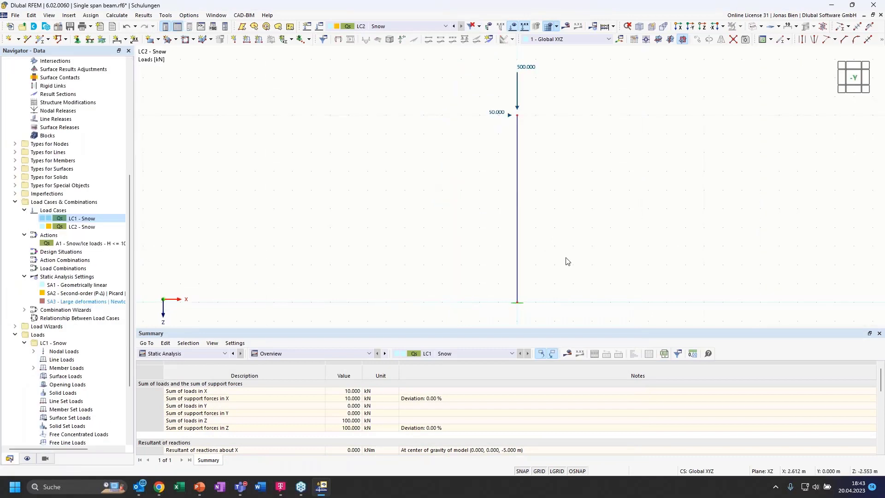
left_click(568, 27)
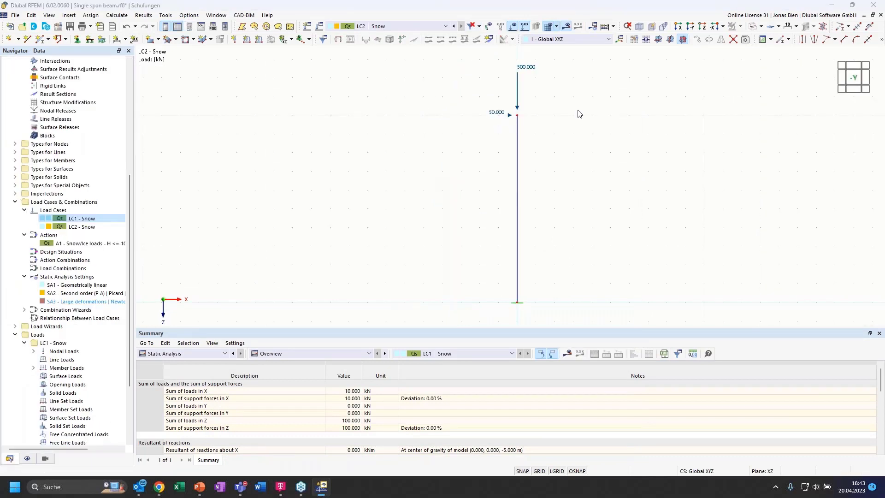
key("Return")
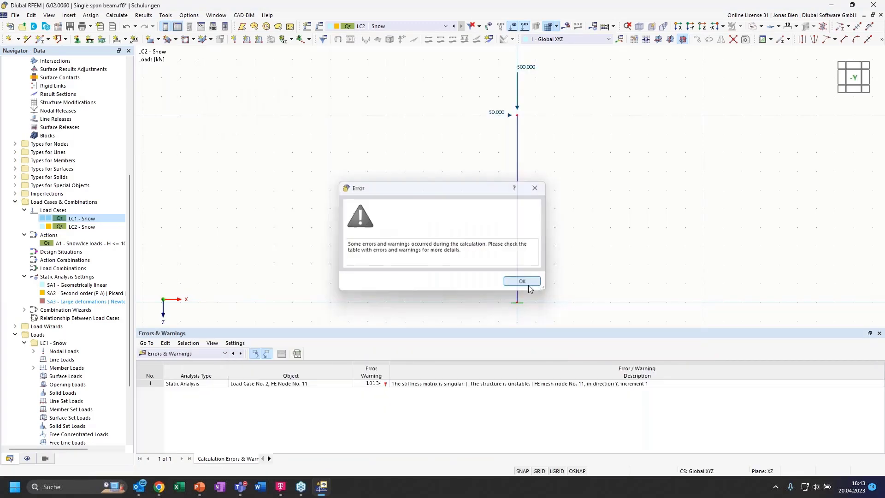
left_click(522, 282)
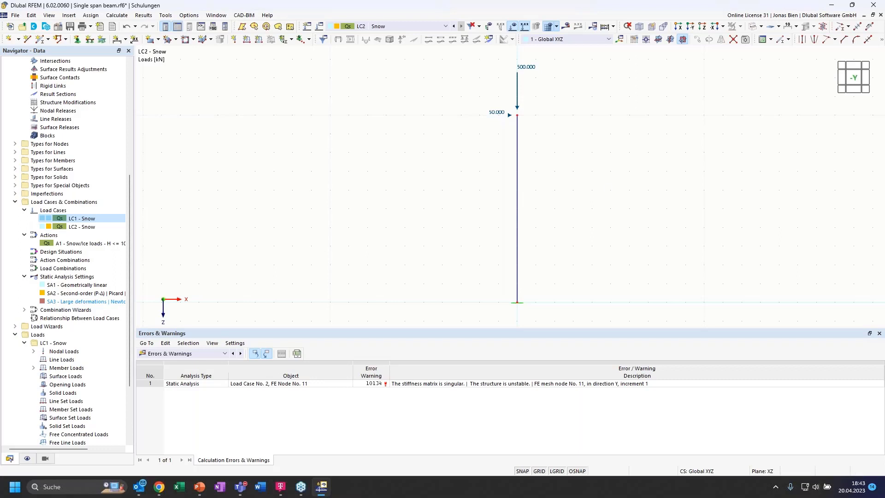
Delete the second-order load case LC2.
key("alt+Tab")
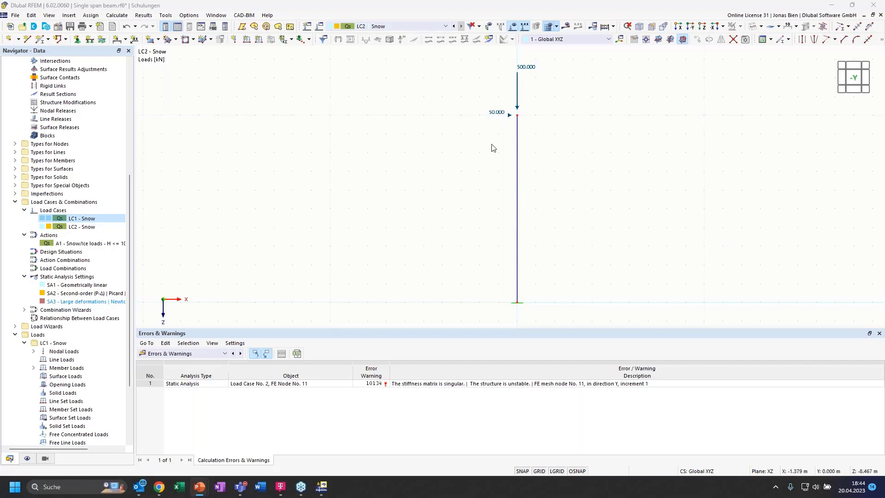
right_click(80, 227)
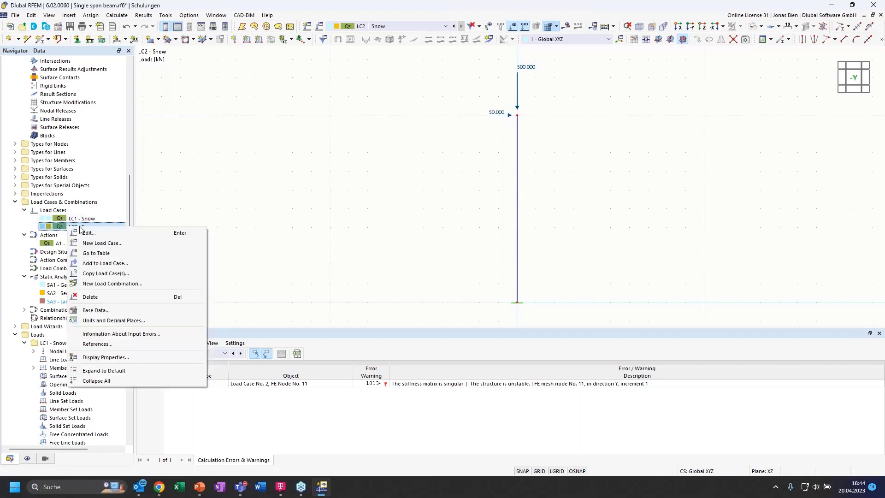
left_click(89, 297)
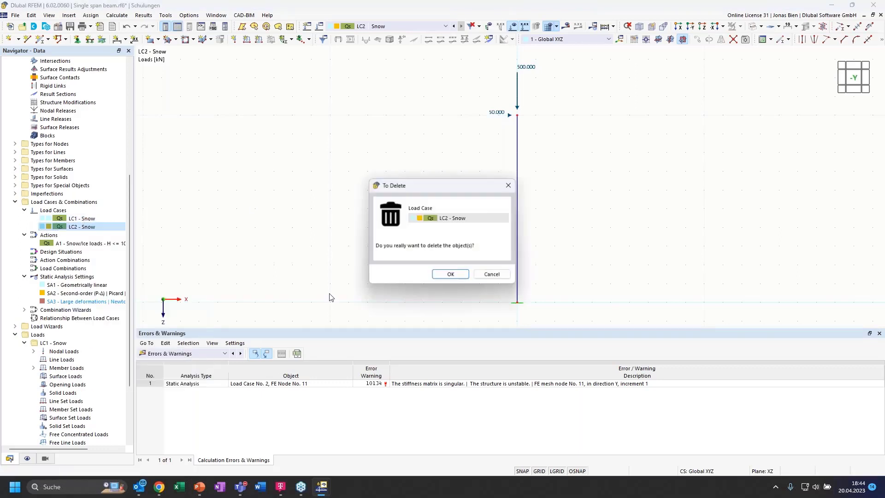
left_click(440, 275)
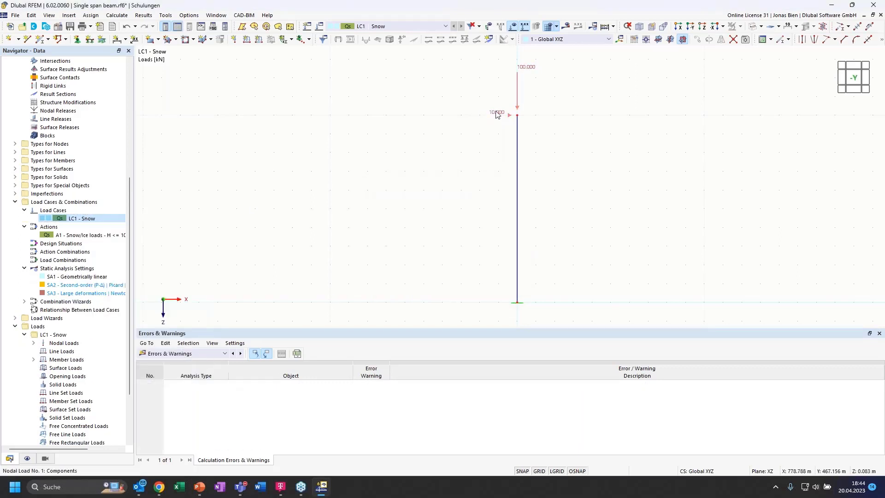
Set the horizontal force FX of LC1's nodal load at the column's top to 0 kN.
double_click(497, 115)
double_click(379, 186)
type("0")
left_click(525, 417)
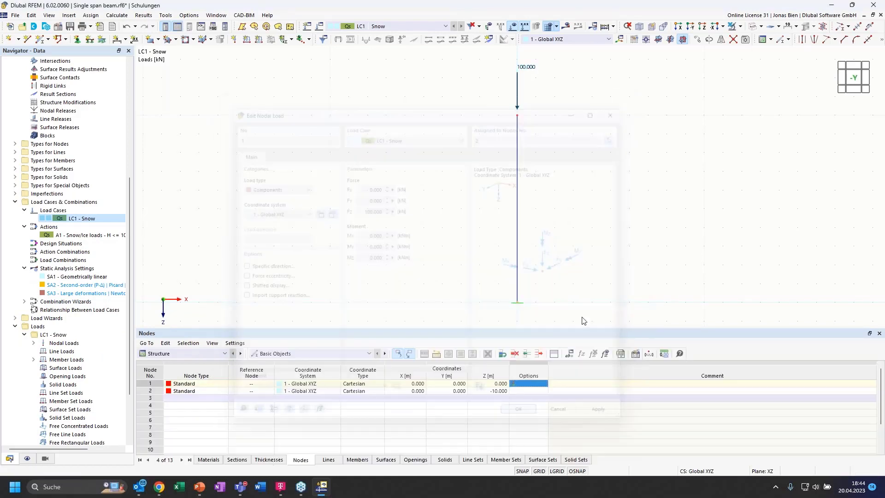
Display the column as a solid model and inspect its HEB 300 section in a three-dimensional view.
middle_click_drag(575, 210, 596, 219)
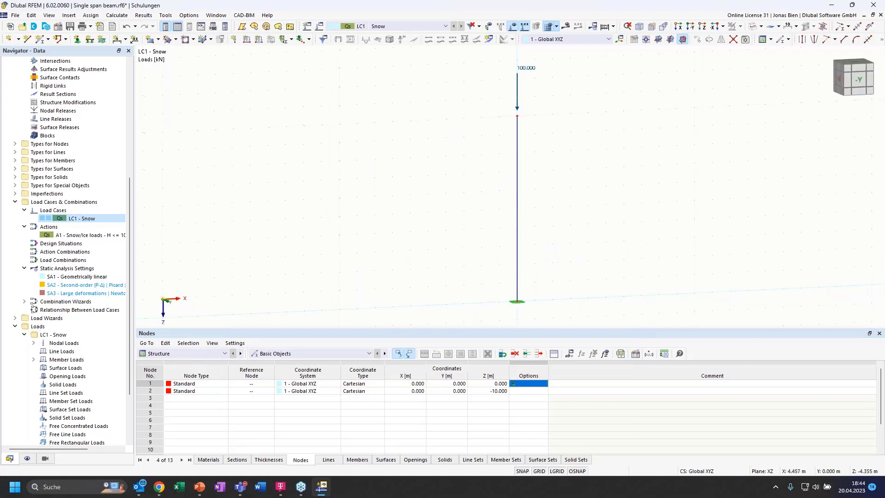
left_click(753, 26)
scroll(534, 159, "up", 2)
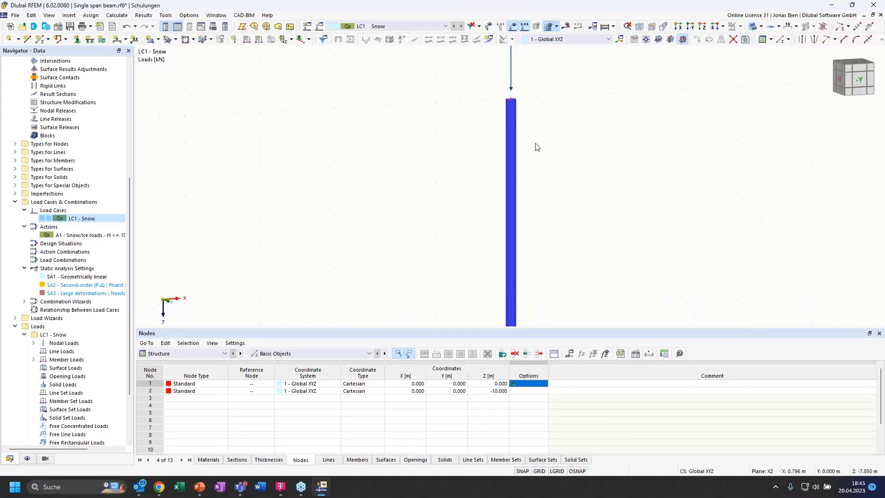
scroll(534, 157, "down", 2)
middle_click_drag(541, 147, 560, 157)
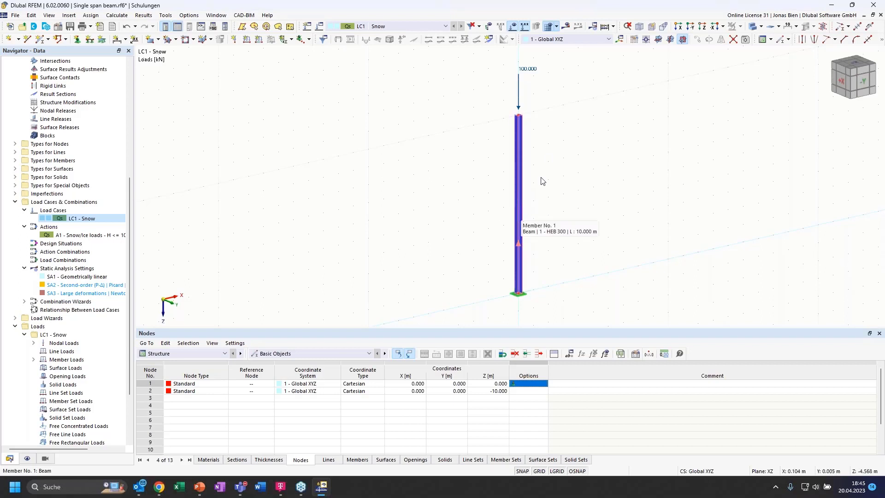
left_click(517, 214)
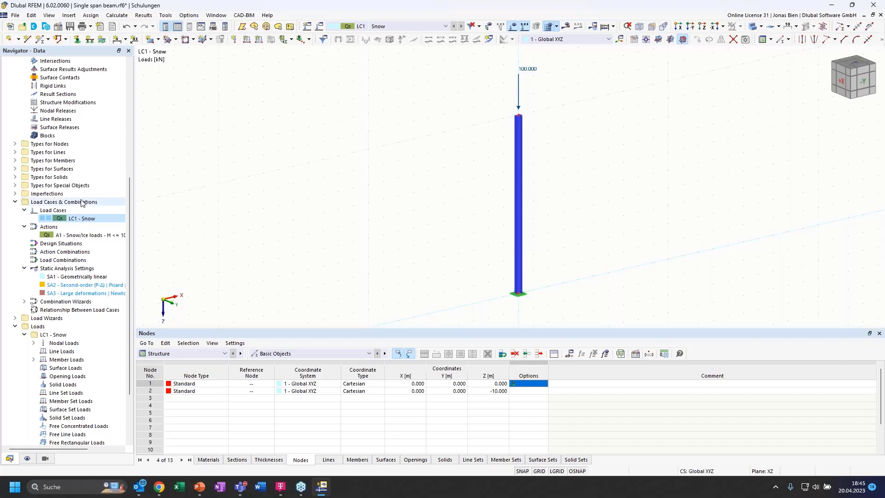
Activate the Structure Stability add-on in the model's base data.
scroll(82, 203, "up", 8)
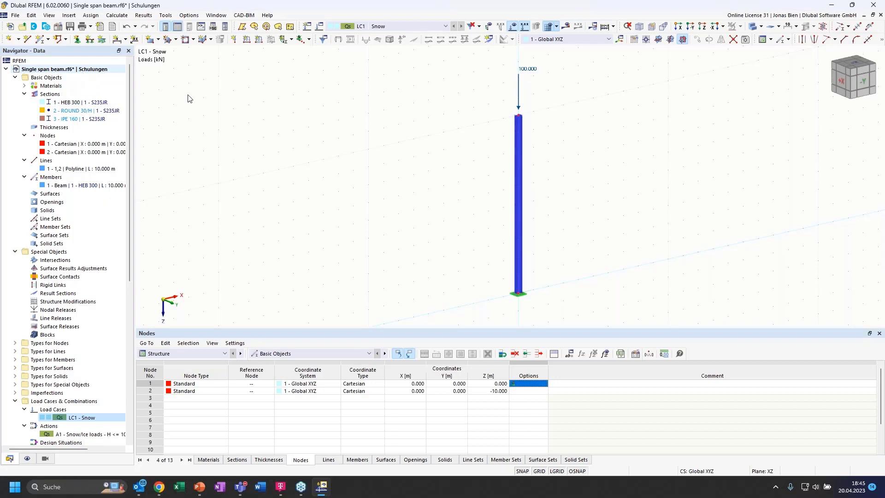
left_click(522, 197)
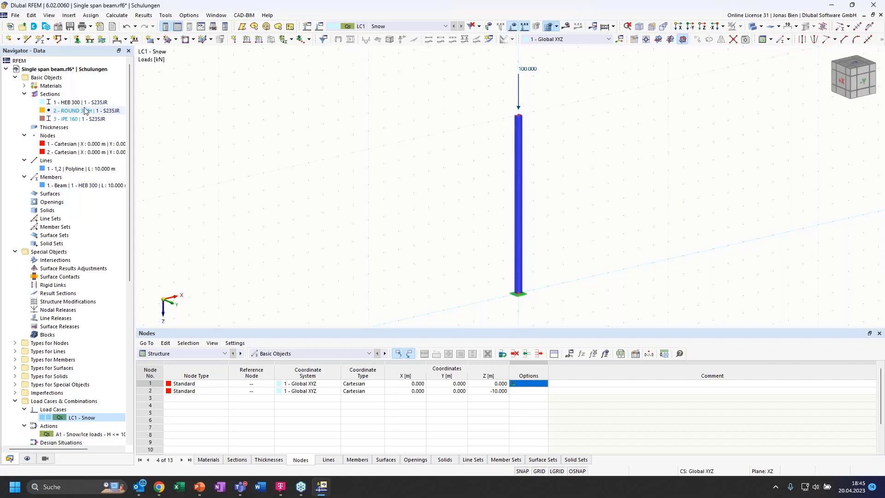
right_click(49, 70)
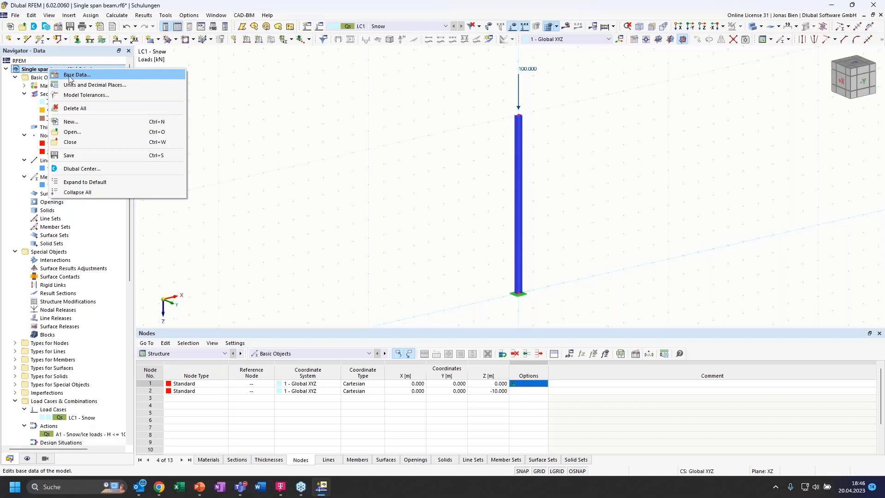
left_click(73, 75)
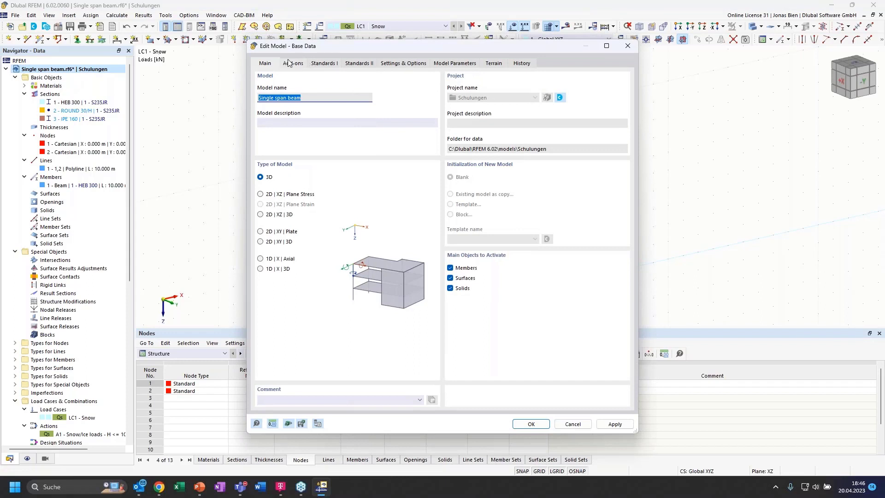
left_click(291, 65)
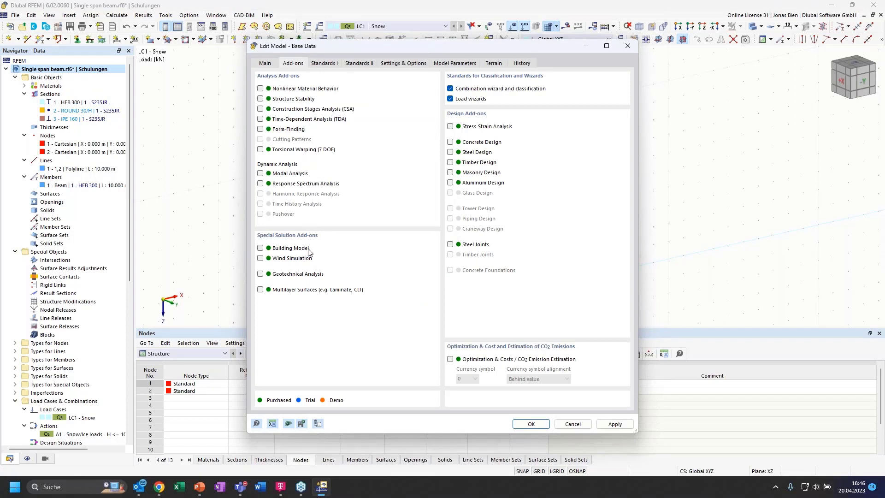
left_click(261, 98)
left_click(530, 424)
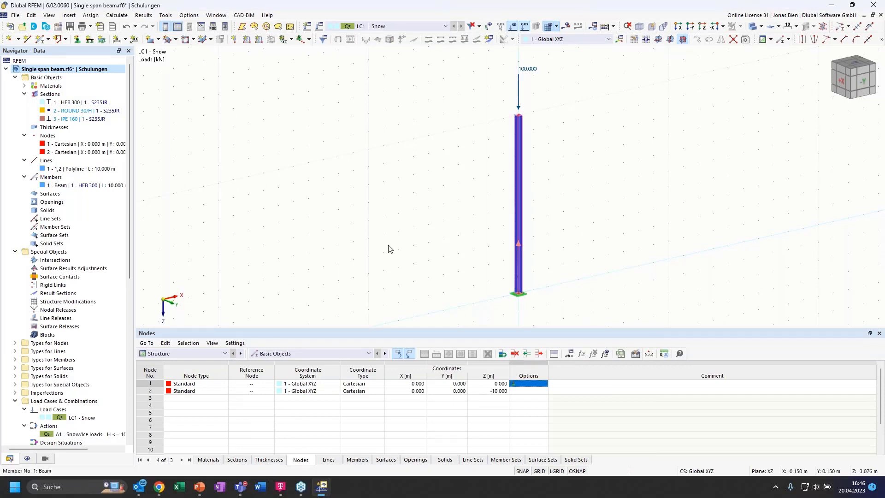
Enable the critical load calculation for load case LC1 with stability settings ST1, linear eigenvalue method by Lanczos.
scroll(73, 368, "down", 2)
left_click(73, 368)
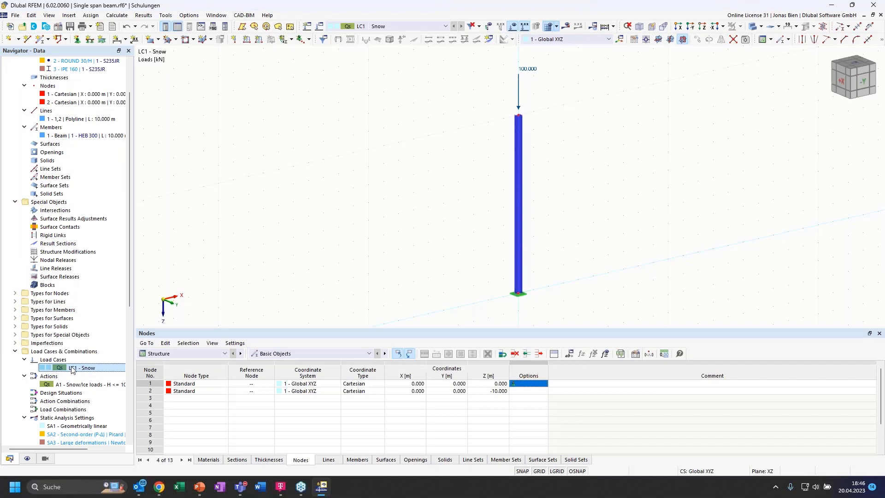
double_click(72, 368)
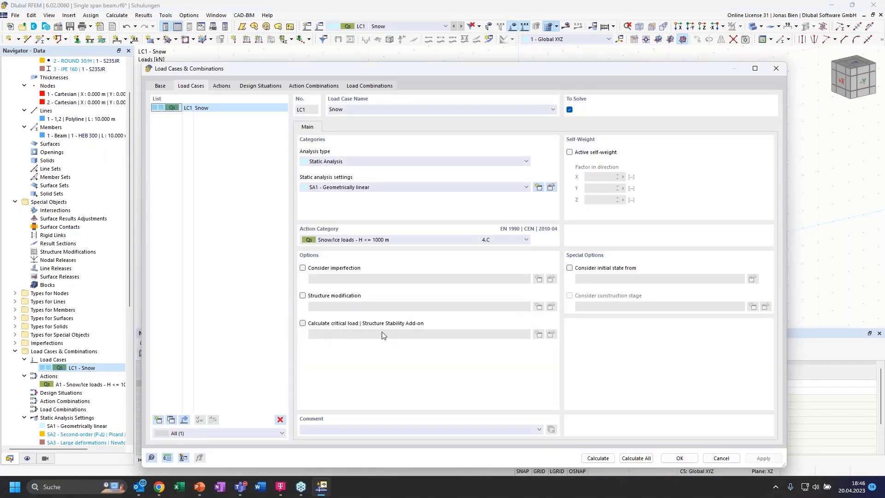
left_click(303, 323)
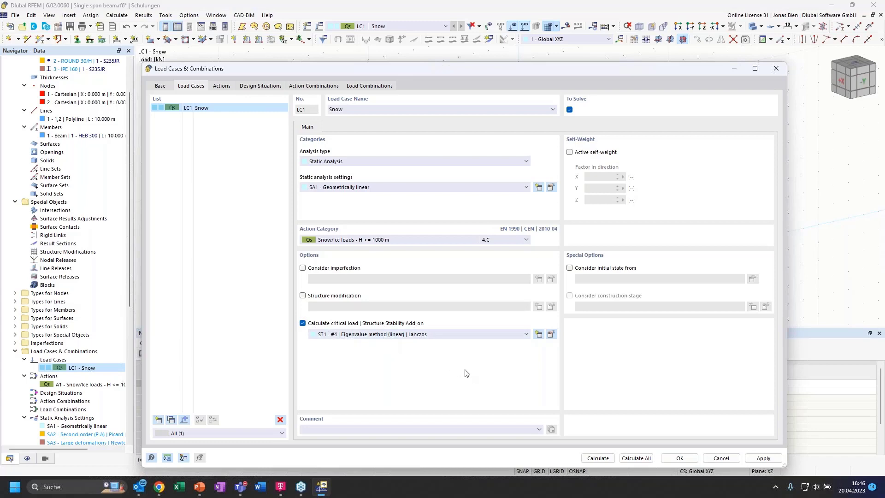
left_click(444, 335)
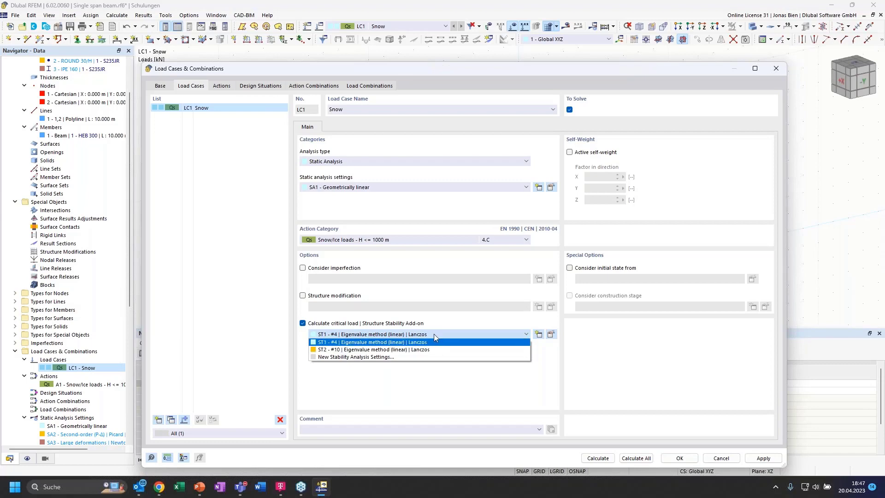
left_click(433, 334)
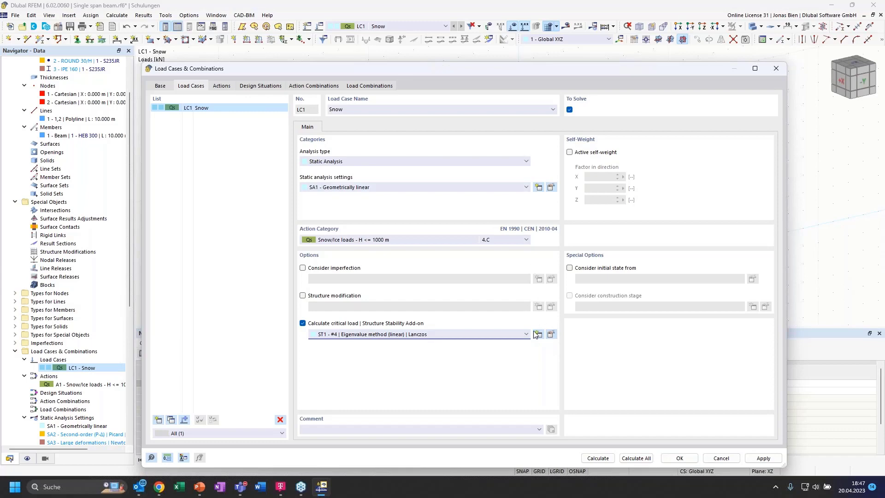
Review the stability analysis settings ST1 and ST2, keep ST1 for LC1, and calculate the load case.
left_click(551, 334)
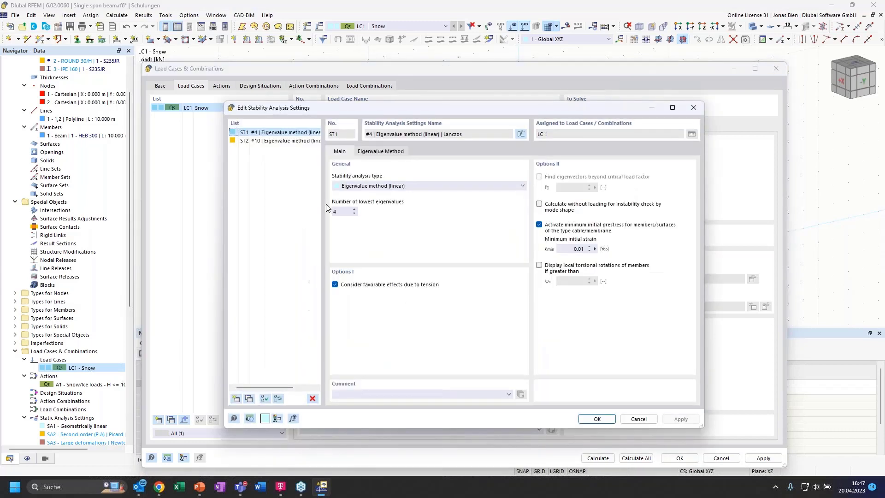
left_click(267, 140)
left_click(268, 133)
left_click(597, 418)
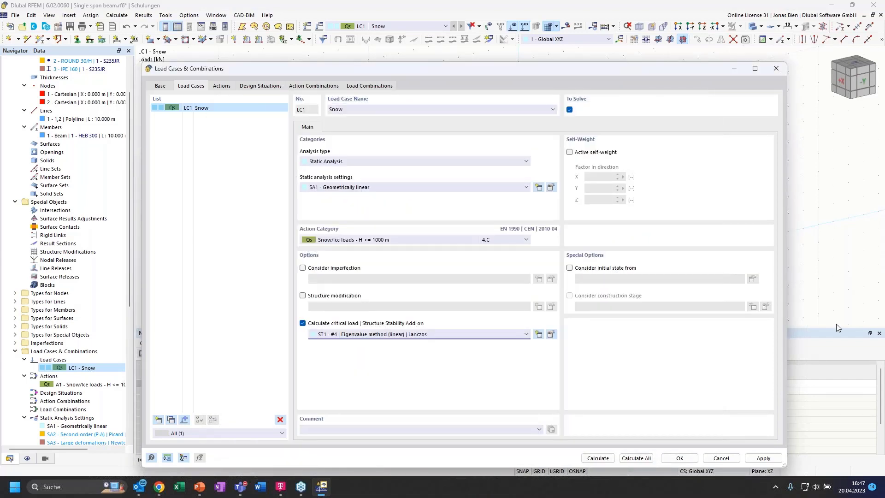
left_click(598, 457)
left_click(597, 457)
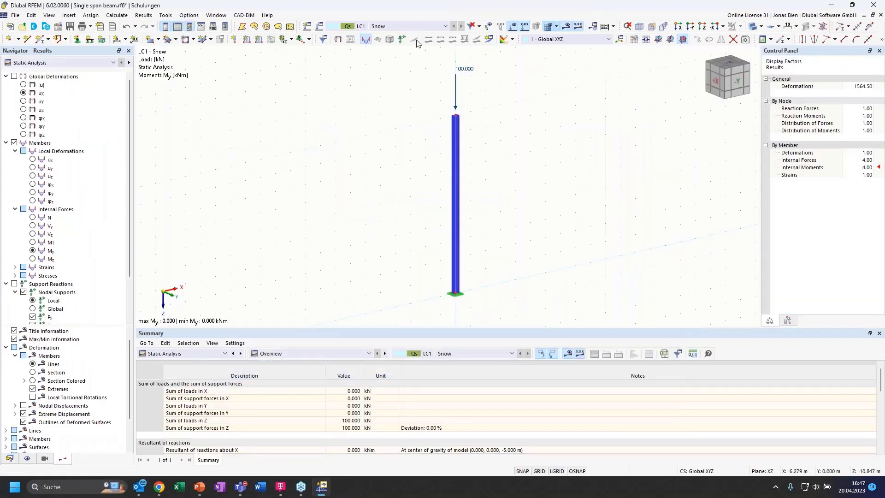
Switch the results to Stability Analysis and examine the critical load factors and mode shape 1.
left_click(388, 27)
left_click(388, 29)
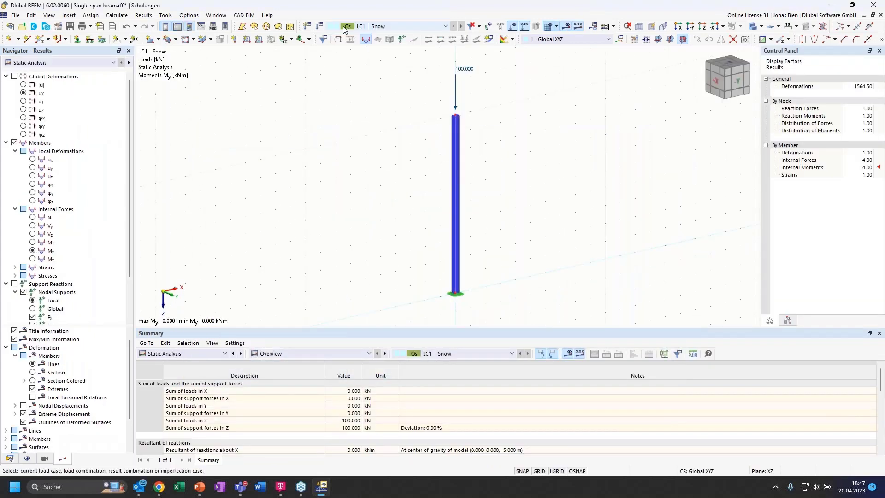
left_click(73, 63)
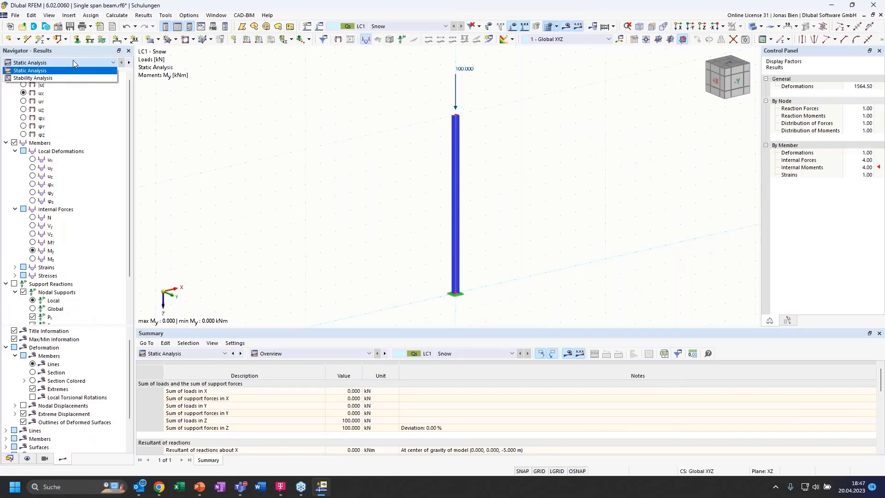
left_click(44, 78)
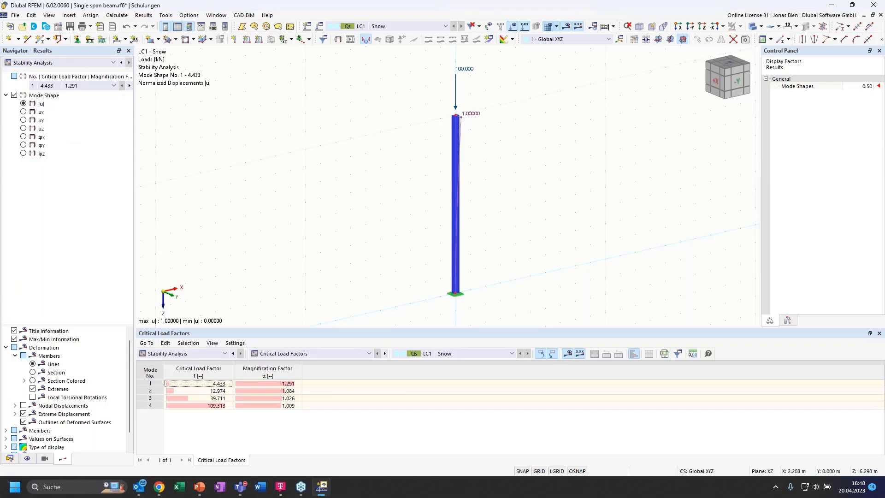
middle_click_drag(512, 180, 505, 181, "ctrl")
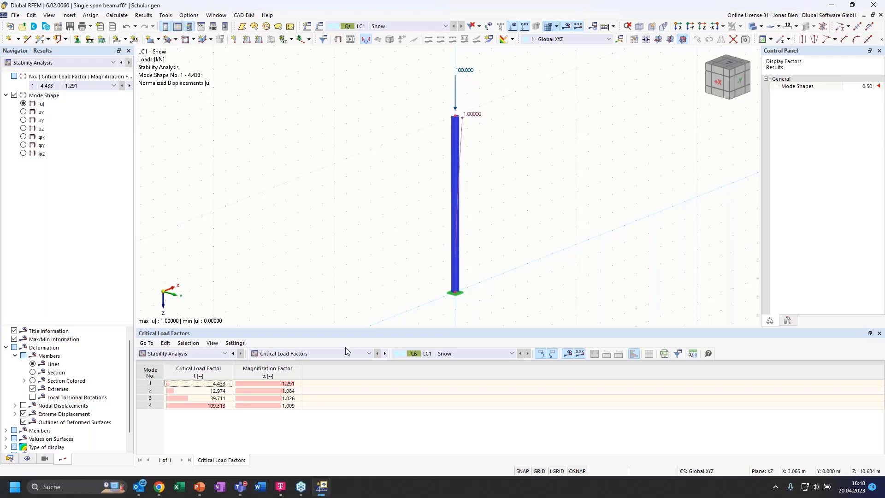
left_click(189, 385)
mouse_move(593, 151)
middle_mouse_down("ctrl")
mouse_move(553, 159)
mouse_move(565, 144)
mouse_move(585, 150)
middle_mouse_up("ctrl")
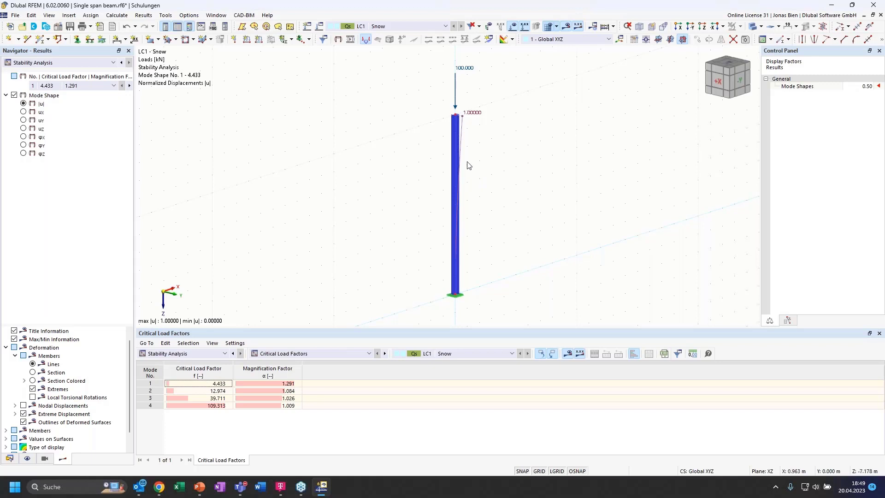
Display the member deformation as coloured sections and examine mode shape 1 at the column's top.
left_click(33, 372)
left_click(33, 381)
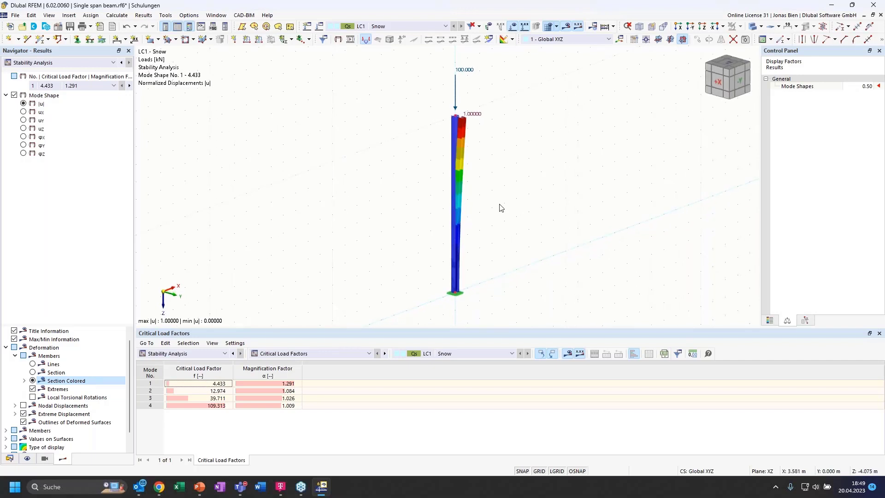
scroll(462, 124, "up", 2)
scroll(462, 123, "up", 1)
left_click(164, 384)
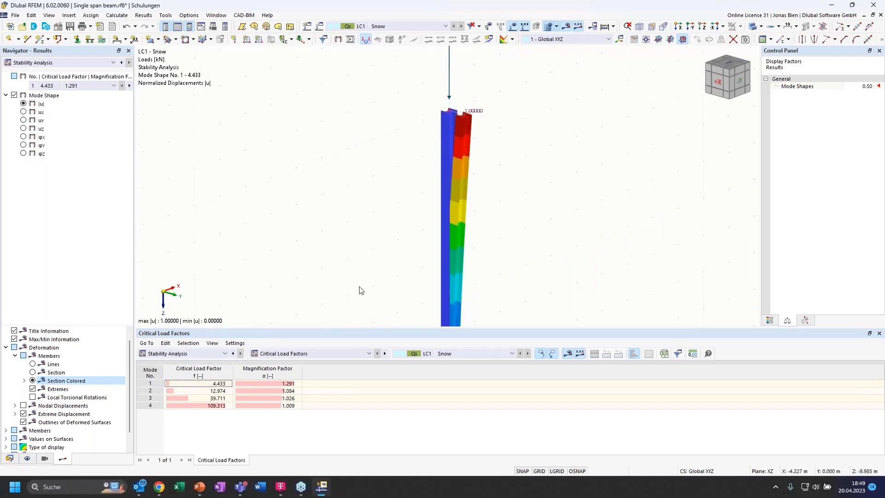
scroll(453, 164, "down", 1)
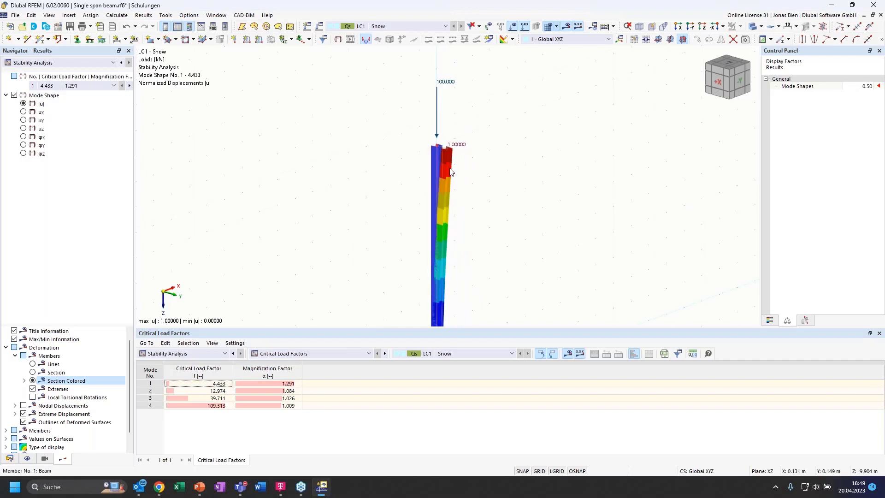
scroll(442, 162, "up", 1)
scroll(441, 150, "down", 2)
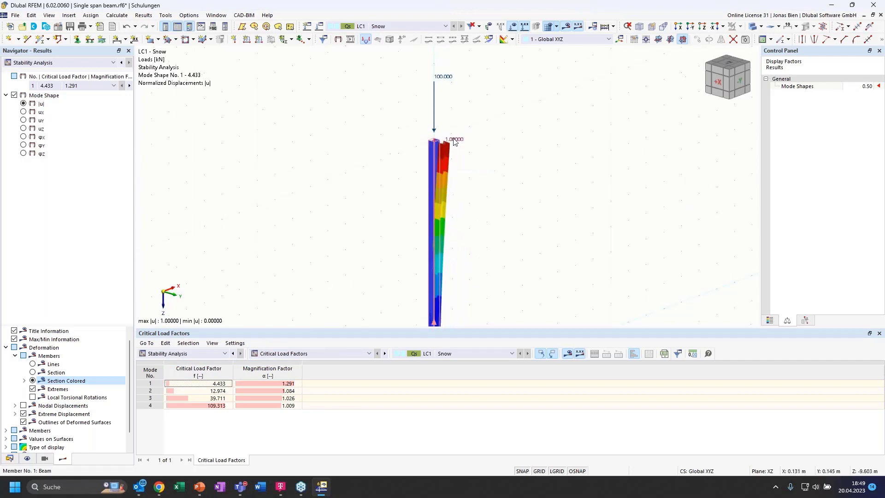
scroll(452, 156, "up", 1)
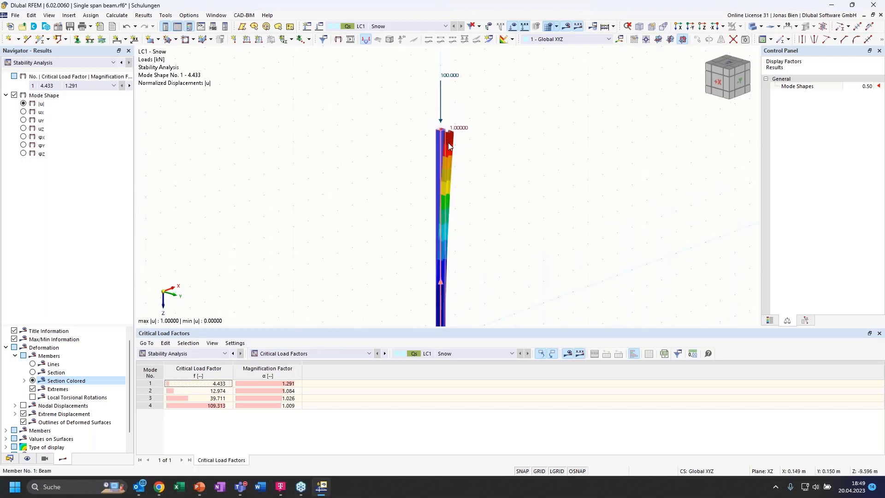
scroll(450, 150, "up", 1)
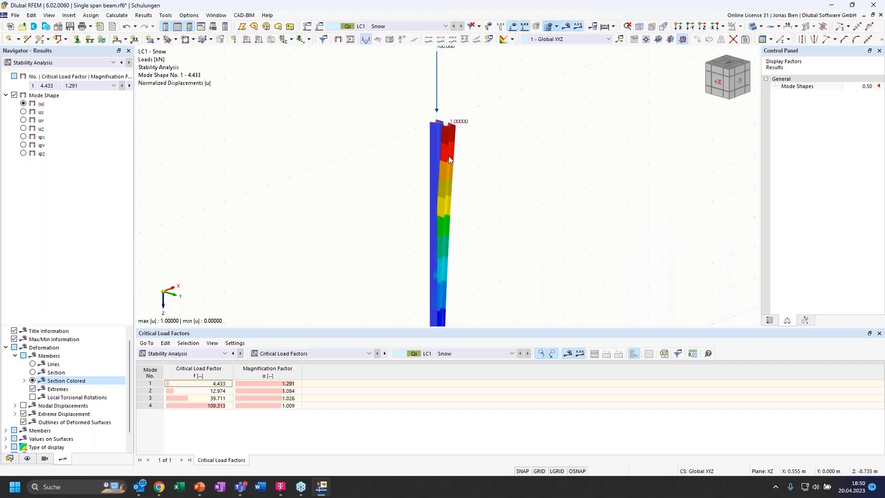
Show mode shape 2 and examine the column's buckling direction from several angles.
left_click(176, 391)
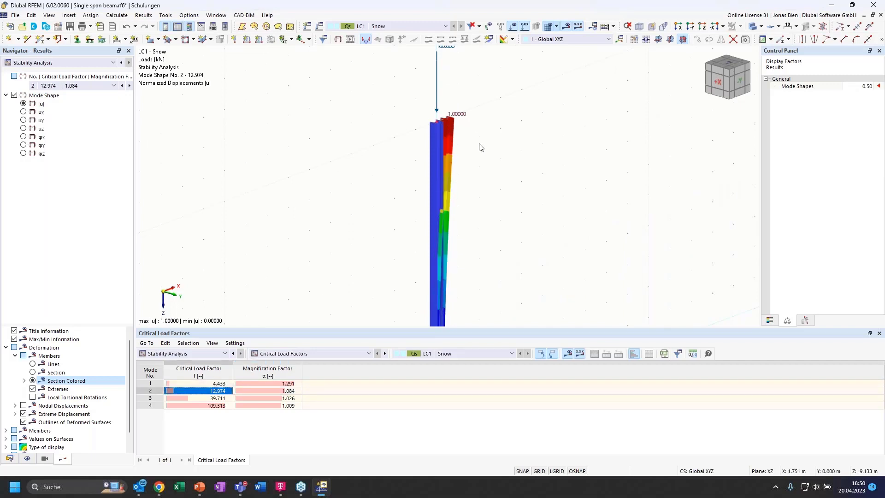
middle_click_drag(510, 160, 466, 159, "ctrl")
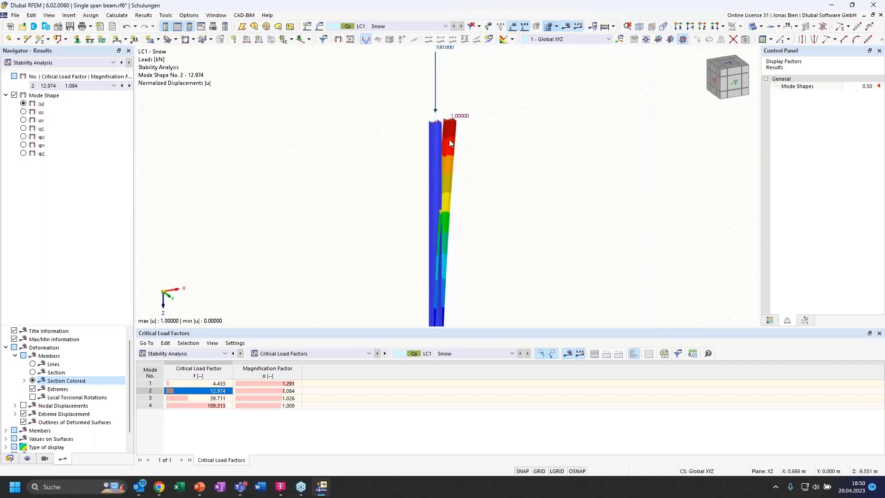
scroll(457, 155, "down", 1)
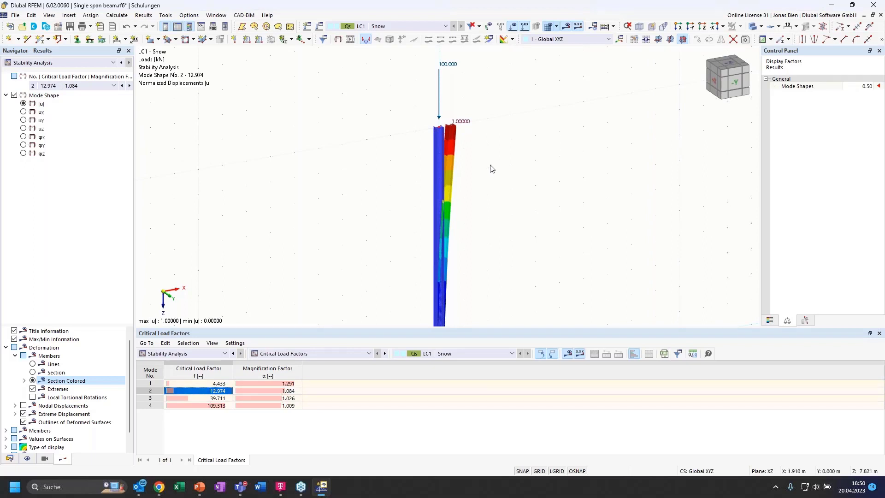
scroll(490, 165, "down", 1)
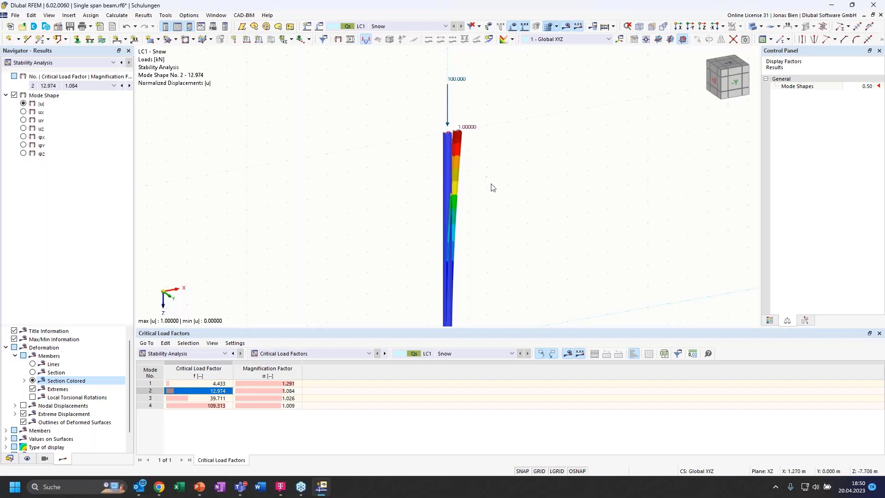
middle_click_drag(505, 180, 511, 178, "ctrl")
scroll(475, 142, "down", 1)
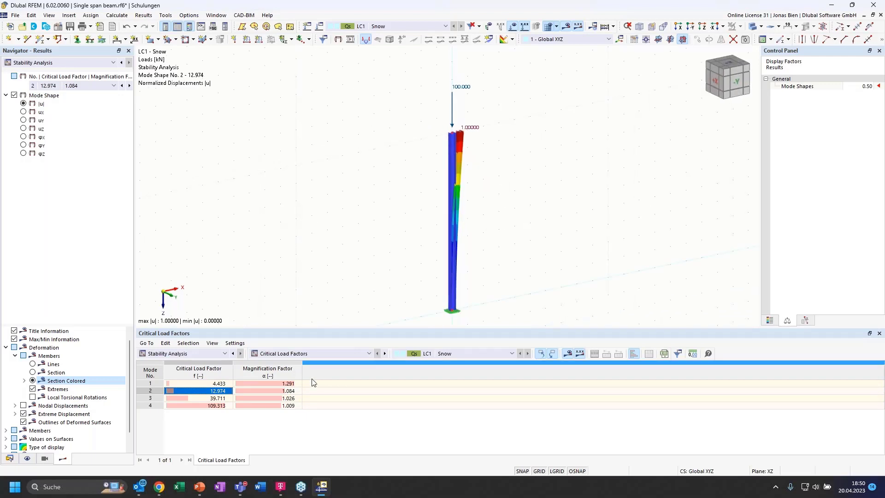
Compare mode shapes 4 and 2, and return to mode shape 1 to view its buckling direction.
left_click(212, 406)
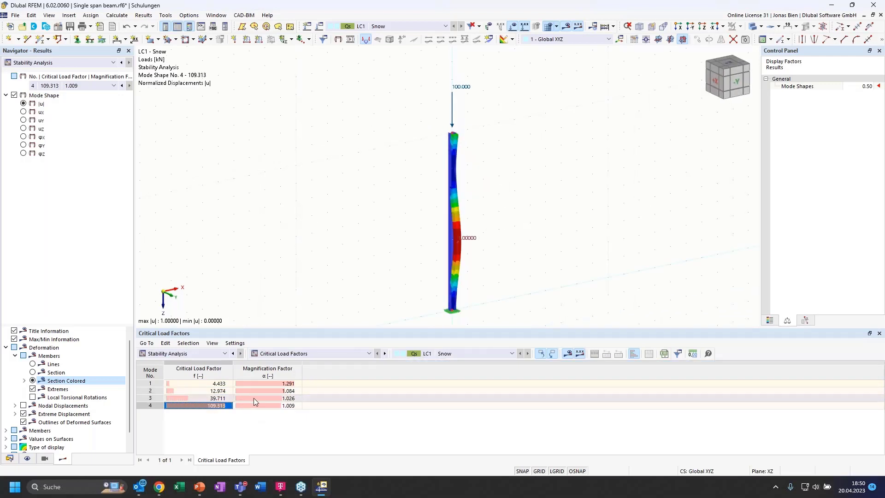
left_click(210, 391)
left_click(211, 384)
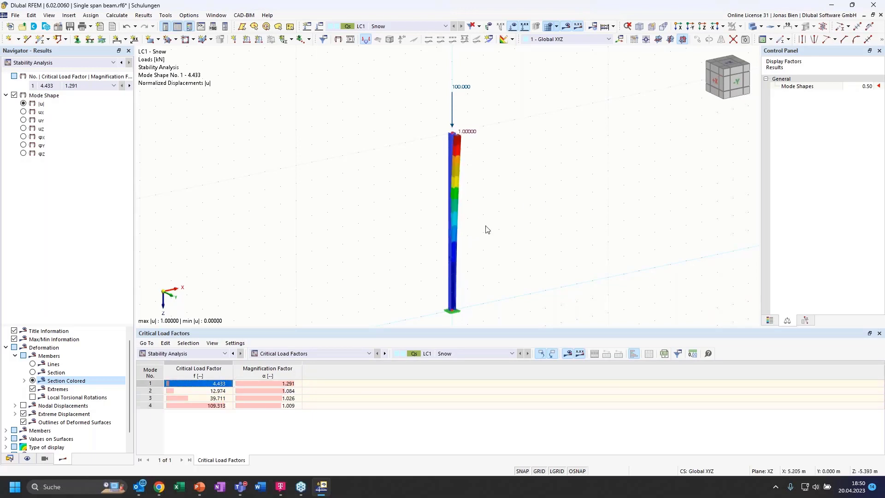
middle_click_drag(488, 227, 528, 229, "ctrl")
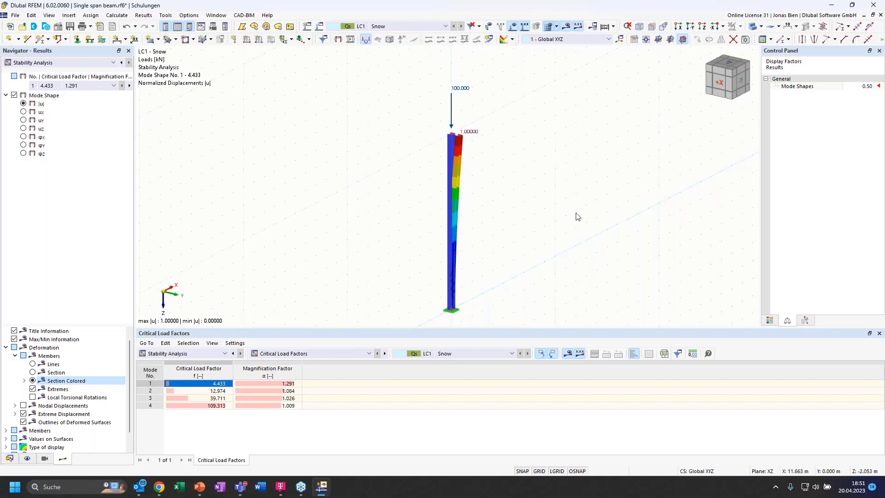
List the stability analysis results by member in the results table.
left_click(292, 353)
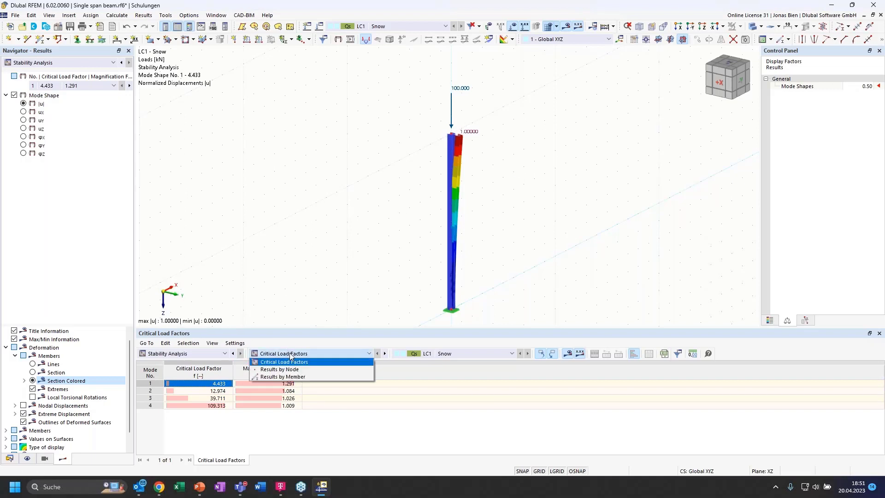
left_click(293, 378)
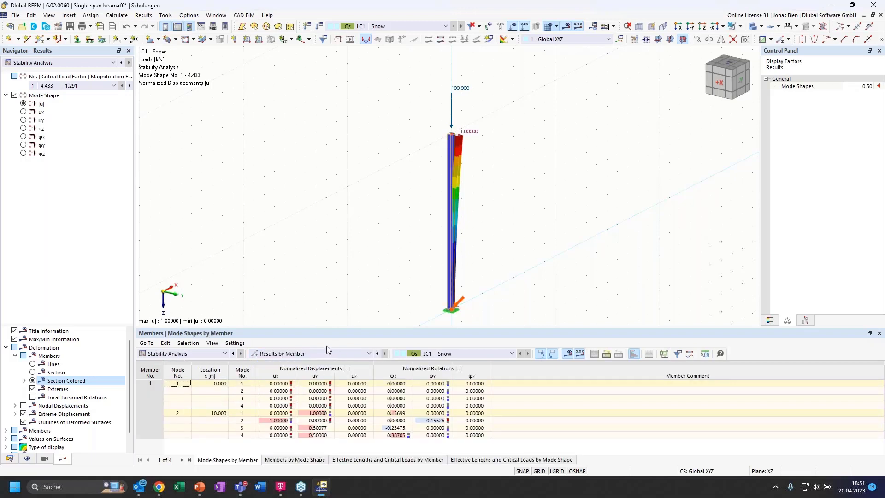
List the effective lengths and critical loads by member and by mode shape, and check mode 1's effective length factor kcr,v.
left_click(315, 353)
left_click(307, 377)
left_click(376, 463)
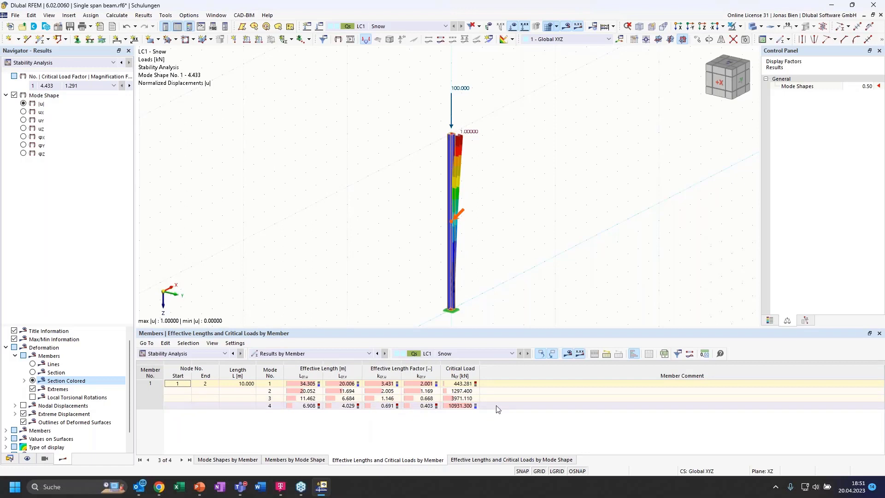
left_click(509, 460)
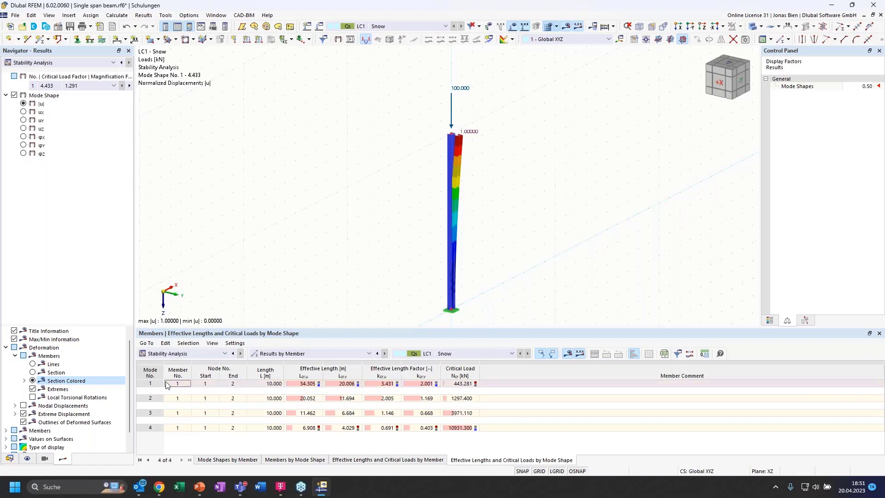
left_click(424, 386)
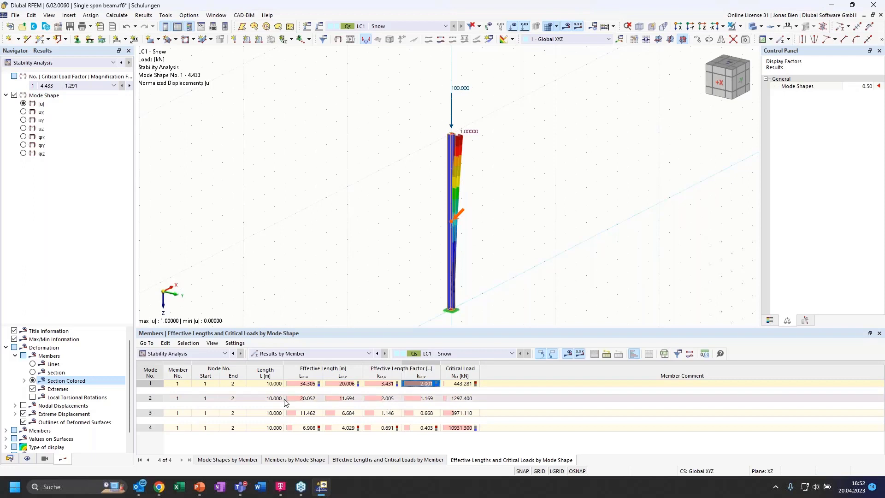
Check mode 2's effective length factor kcr,u and examine the column's buckling direction in mode shape 2 from several angles.
left_click(386, 399)
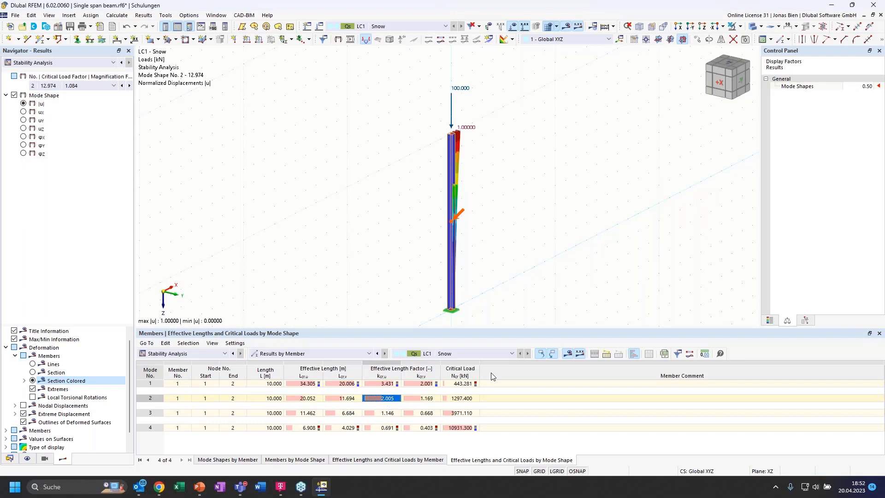
middle_click_drag(549, 237, 515, 235)
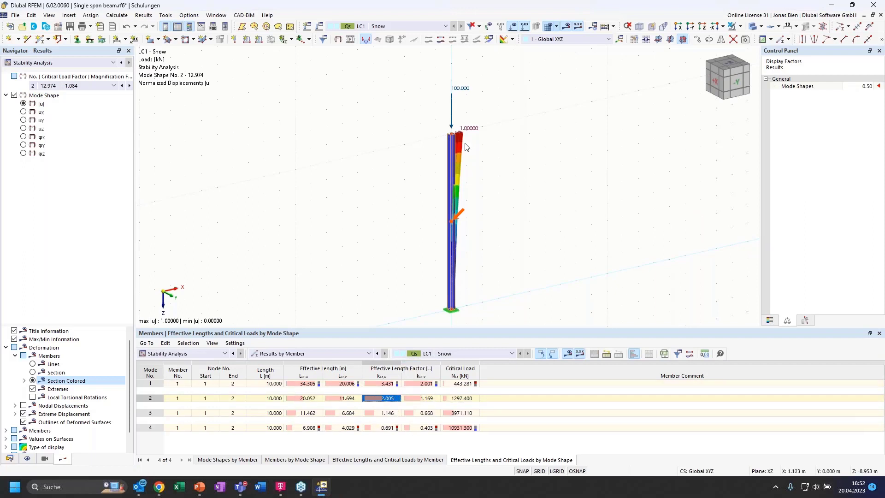
scroll(468, 149, "up", 2)
scroll(458, 146, "up", 2)
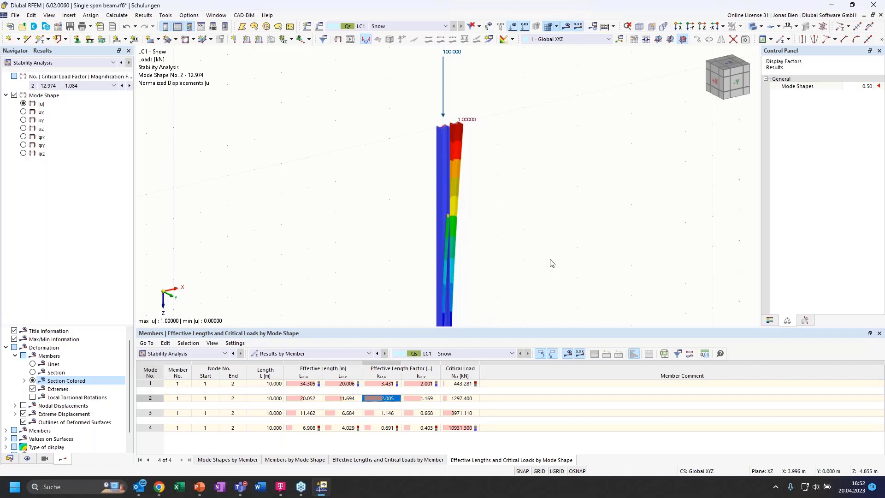
scroll(549, 263, "down", 1)
middle_click_drag(523, 231, 522, 233)
middle_click_drag(521, 232, 516, 241, "ctrl")
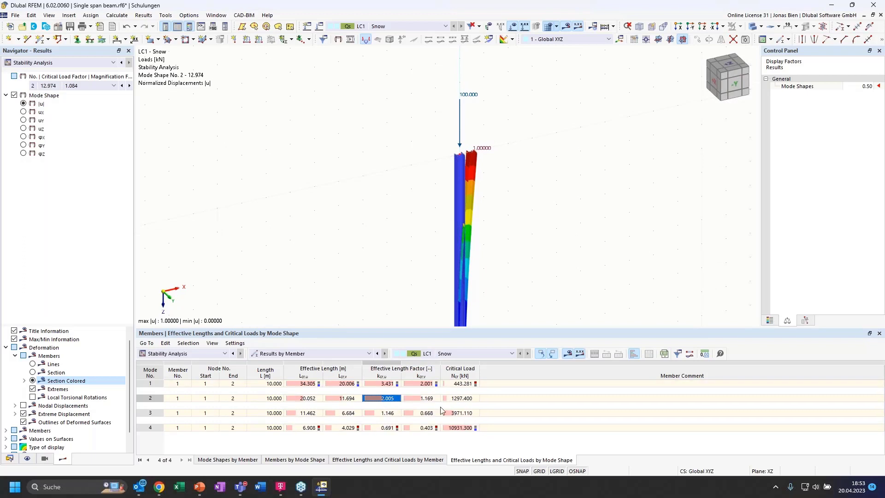
scroll(566, 223, "down", 1)
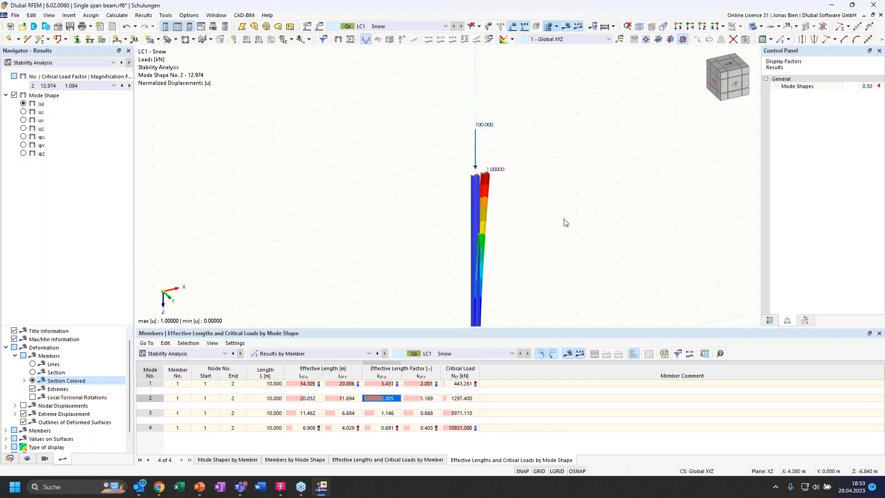
scroll(566, 224, "down", 1)
middle_click_drag(510, 258, 489, 246, "ctrl")
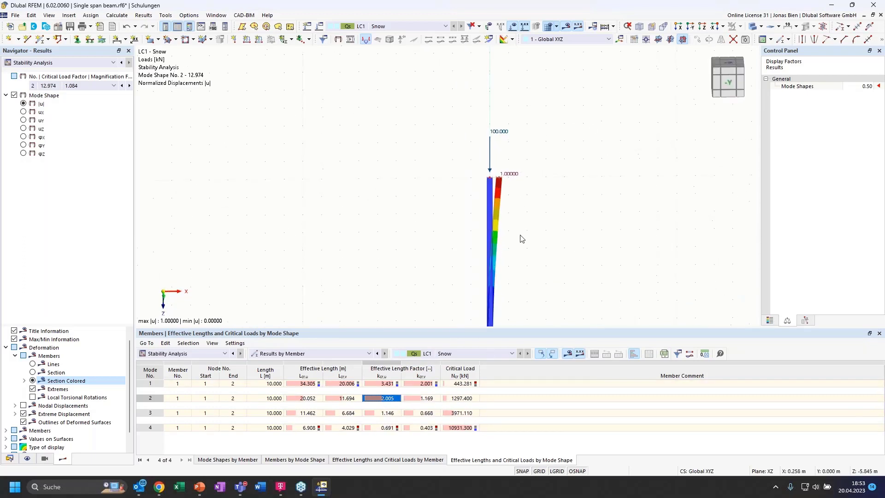
scroll(568, 192, "down", 1)
middle_click_drag(565, 233, 537, 241, "ctrl")
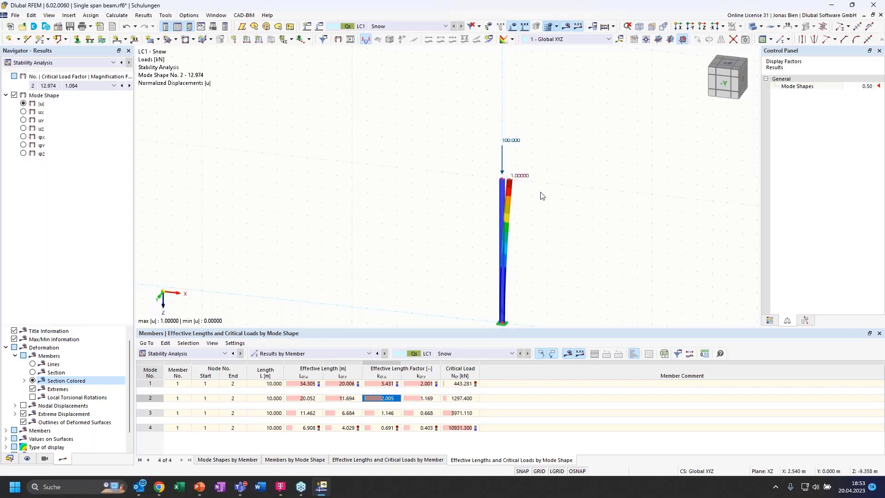
middle_click_drag(562, 212, 532, 222, "ctrl")
middle_click_drag(533, 272, 524, 182)
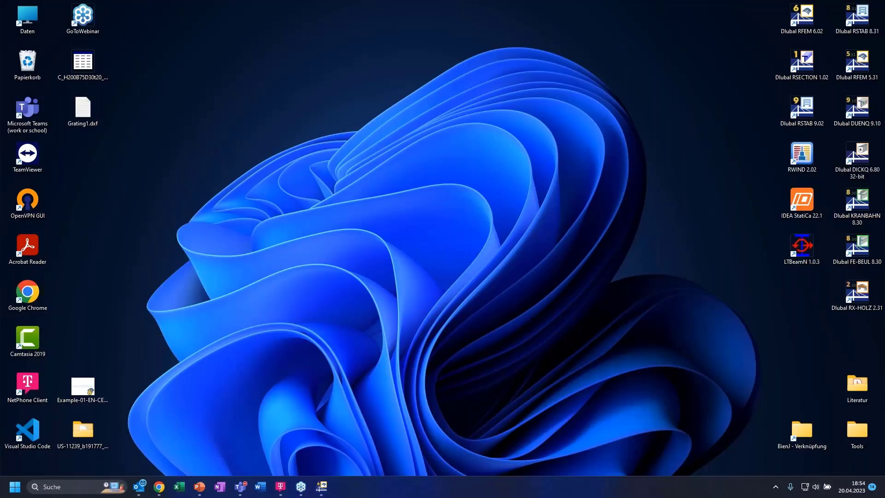
Switch to the training presentation and advance to the slide on the fixed frame's mode shapes.
key("alt+Tab")
left_click(609, 299)
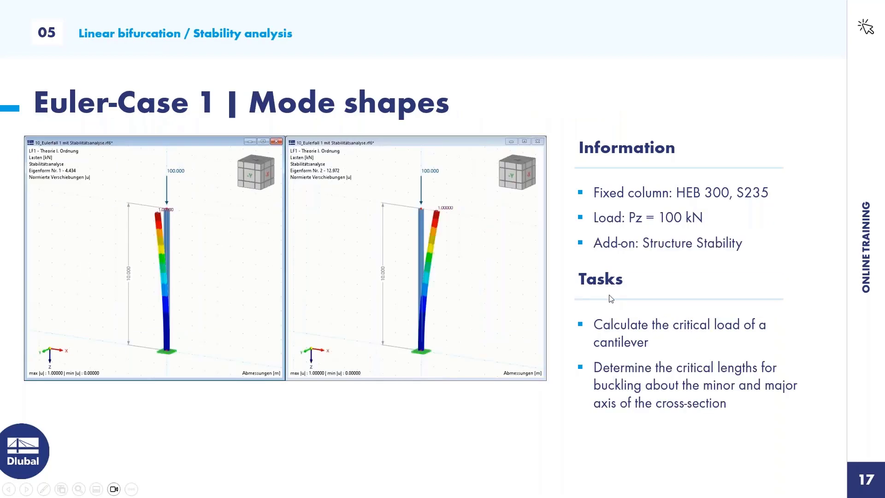
left_click(610, 299)
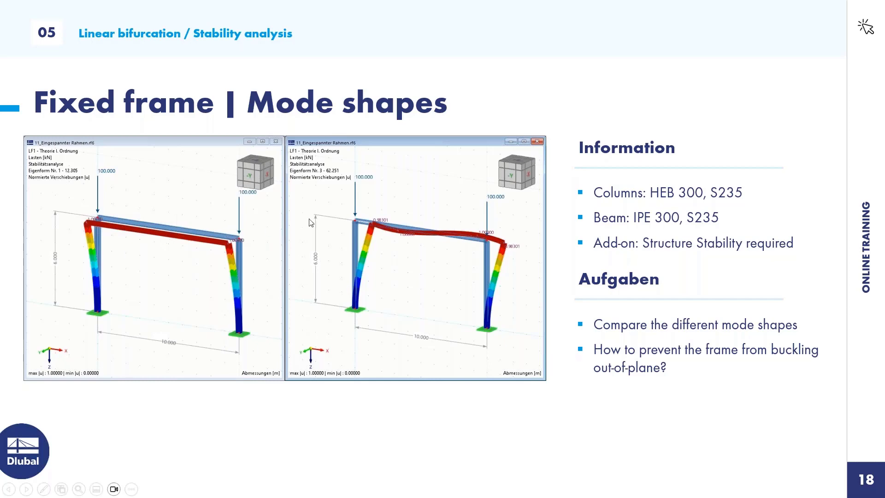
Return to RFEM and shorten the column to 6 m by moving its top node 4 m down.
key("alt+Tab")
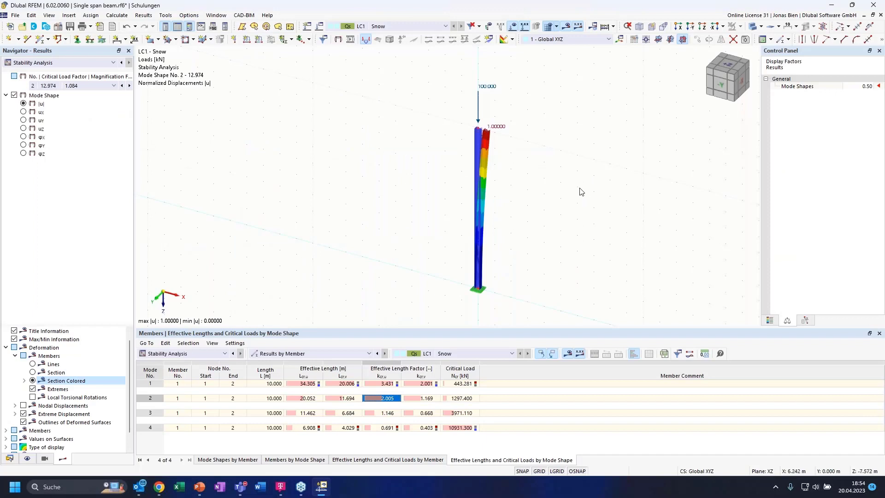
left_click(479, 136)
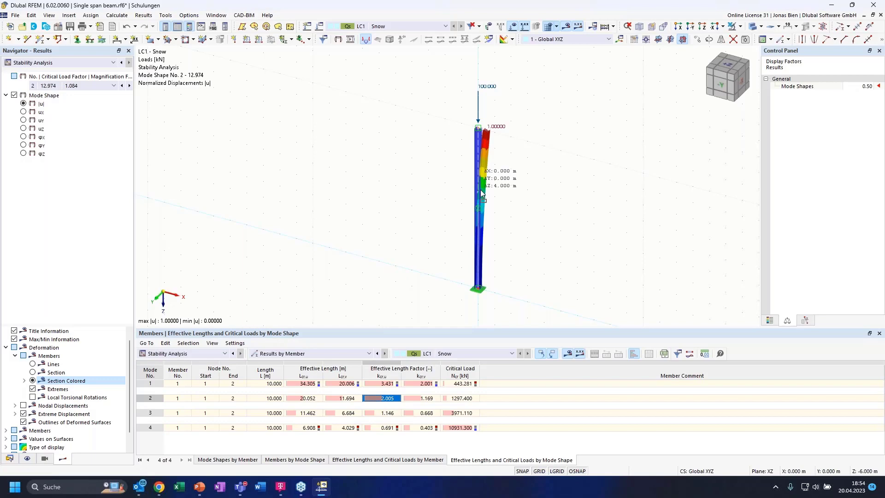
left_click(482, 193)
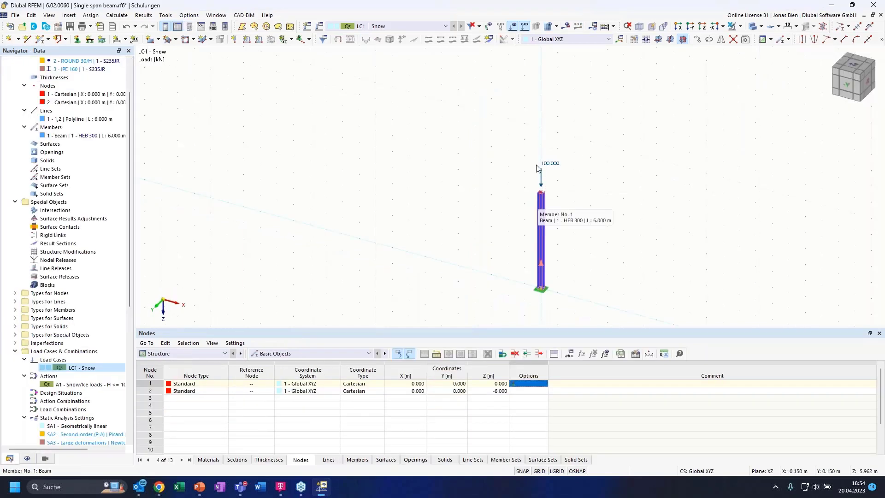
Copy the whole column once, 10 m in the X direction, including its loading.
left_click_drag(387, 111, 574, 294)
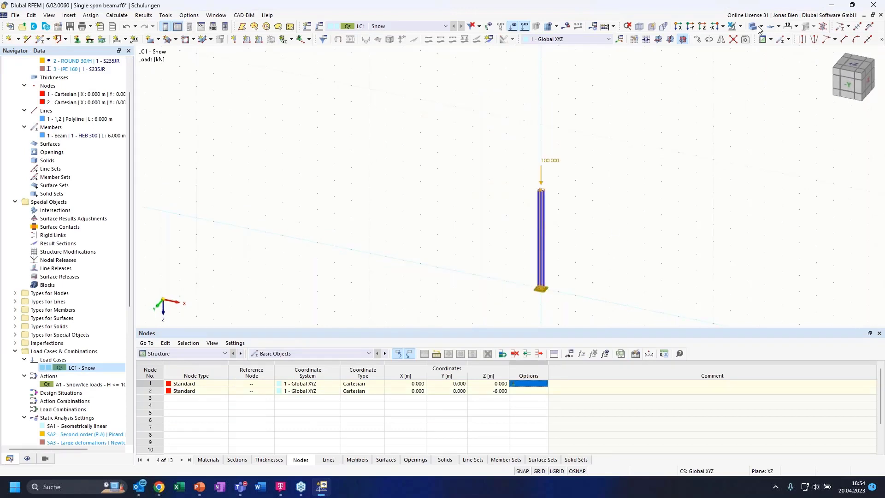
left_click(697, 39)
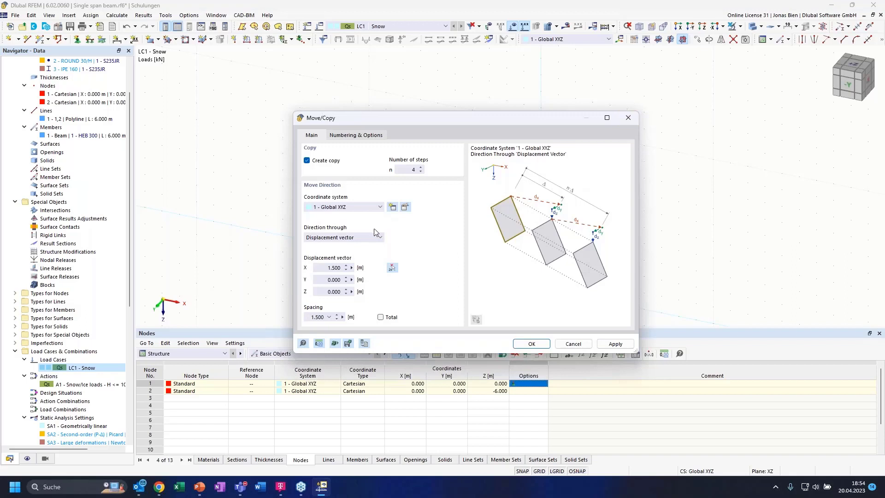
double_click(414, 167)
type("1")
double_click(324, 268)
left_click(353, 136)
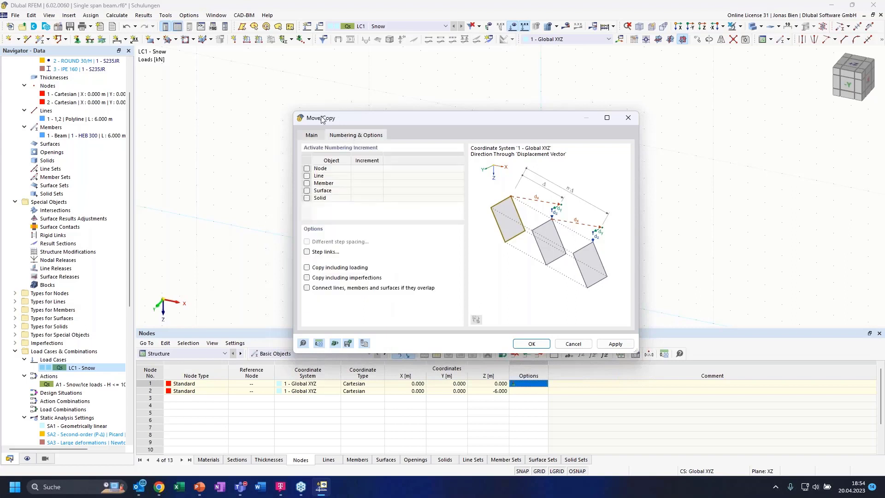
left_click(307, 267)
left_click(531, 344)
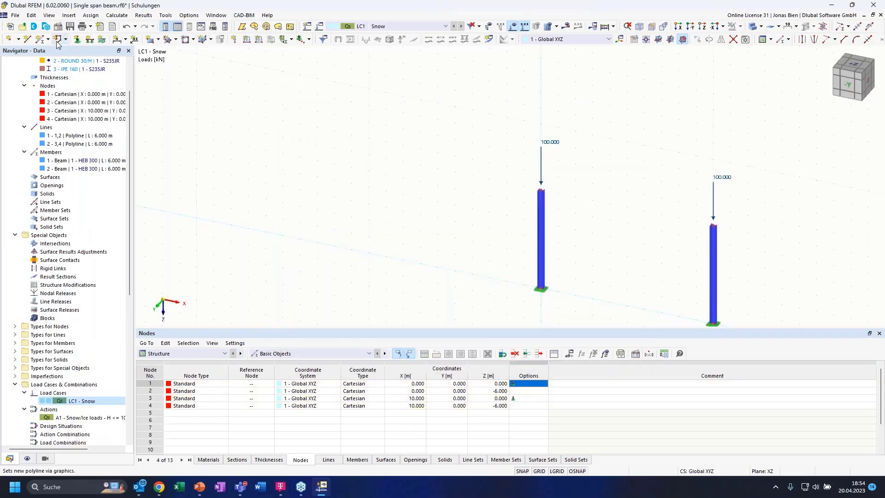
Connect the tops of the two columns with a 10 m HEB 300 beam member.
left_click(42, 39)
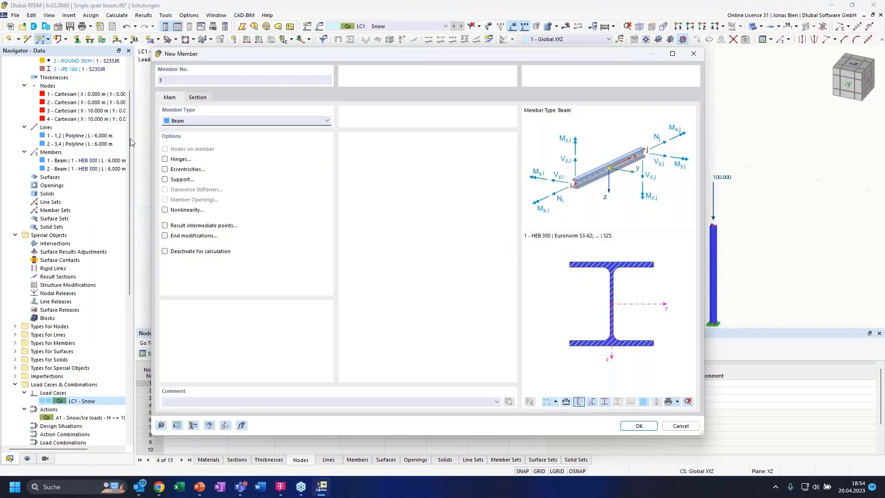
left_click(202, 103)
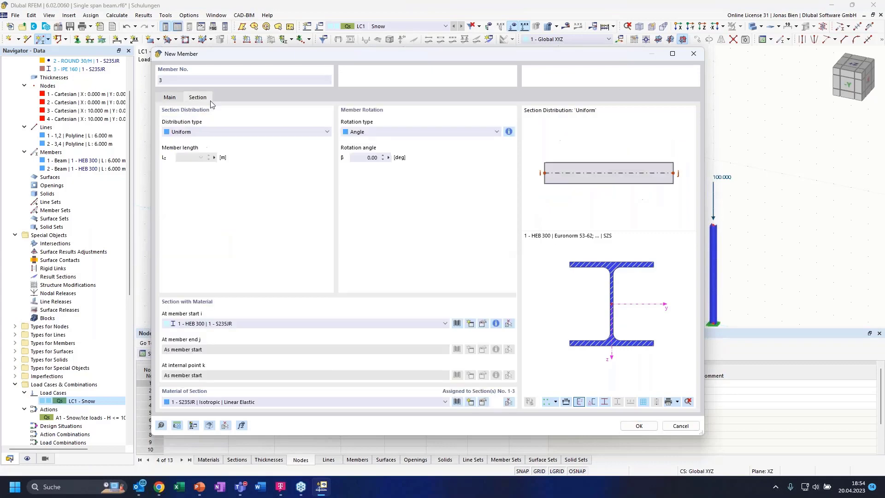
left_click(170, 99)
key("Return")
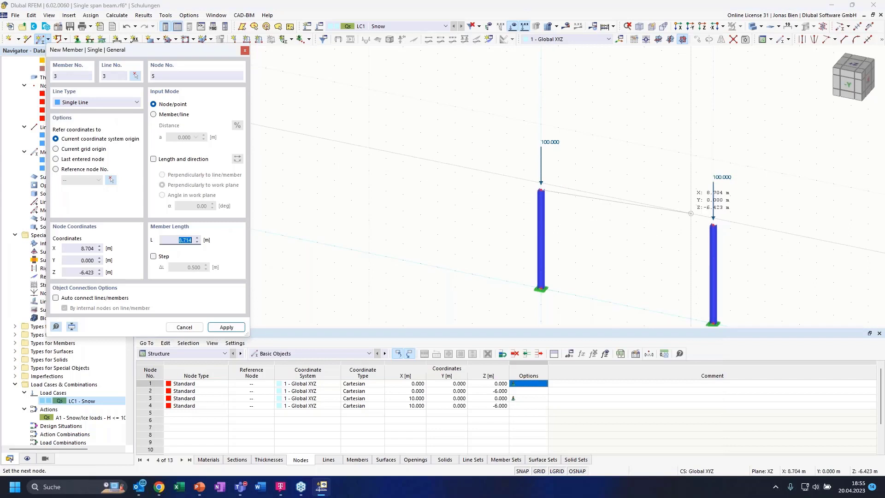
left_click(713, 225)
key("Escape")
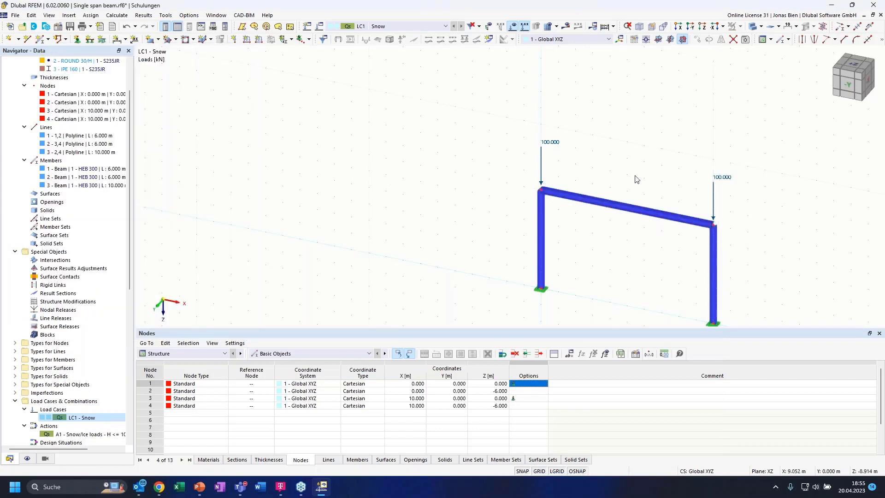
Calculate the frame's results for load case LC1 and display its stability analysis.
middle_click_drag(609, 140, 558, 82)
middle_click_drag(613, 144, 555, 162)
scroll(78, 335, "down", 4)
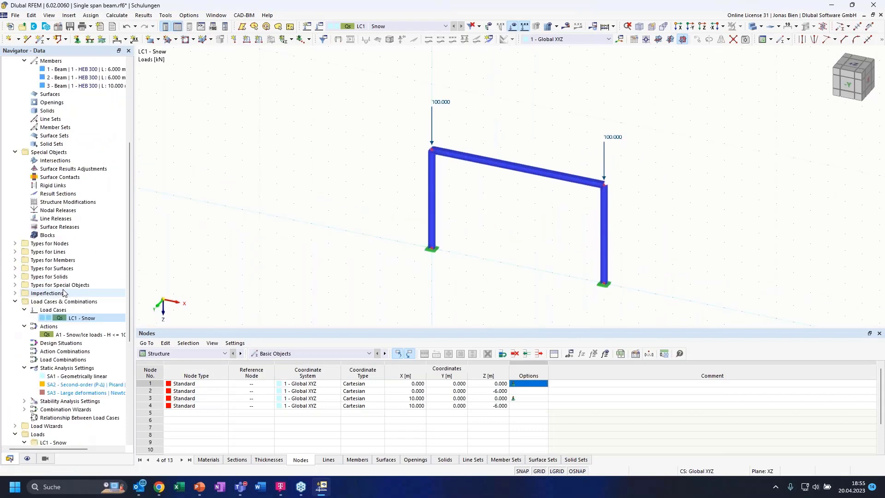
scroll(78, 335, "down", 7)
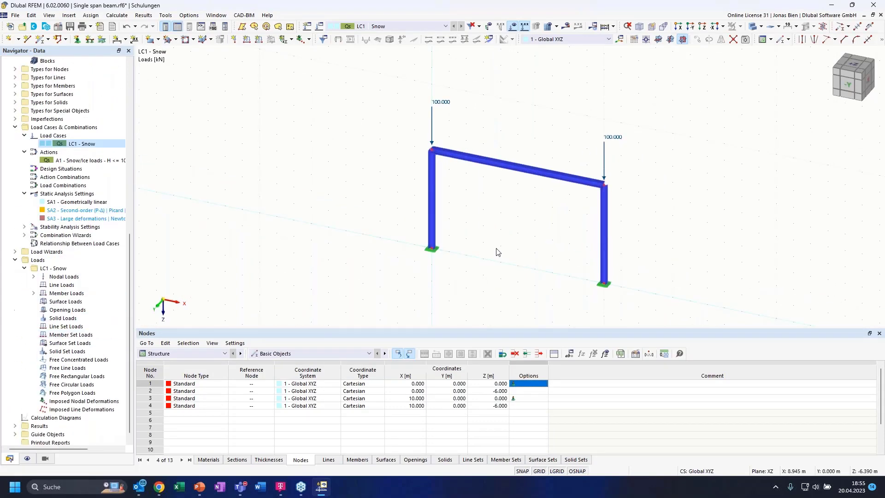
left_click(566, 26)
left_click(478, 284)
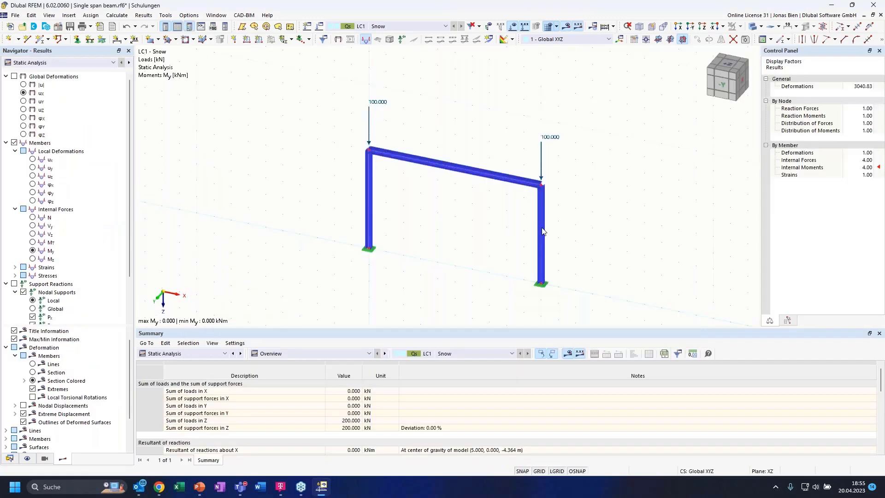
left_click(67, 63)
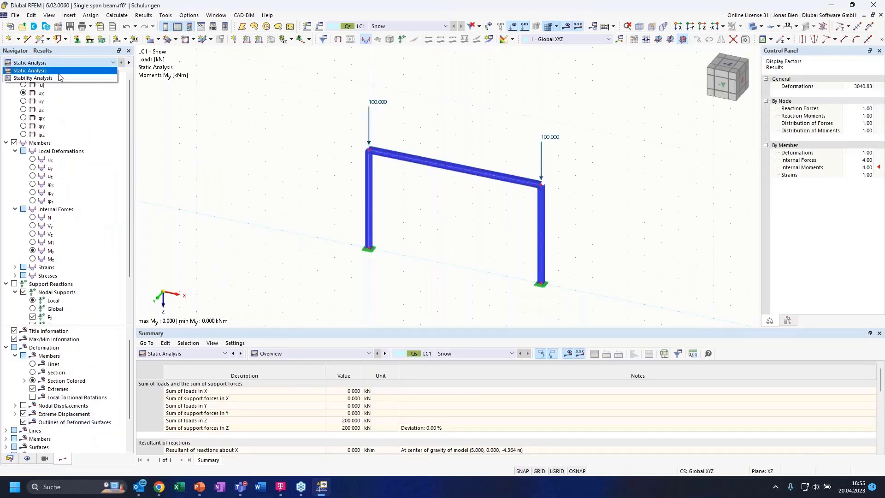
left_click(43, 78)
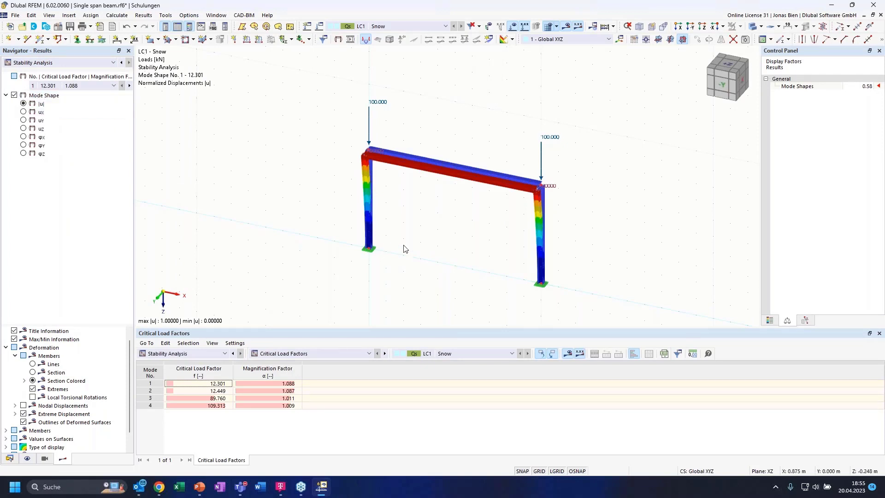
Examine the frame's mode shape 1 from several angles and display mode shape 2 for comparison.
middle_click_drag(631, 185, 554, 229, "ctrl")
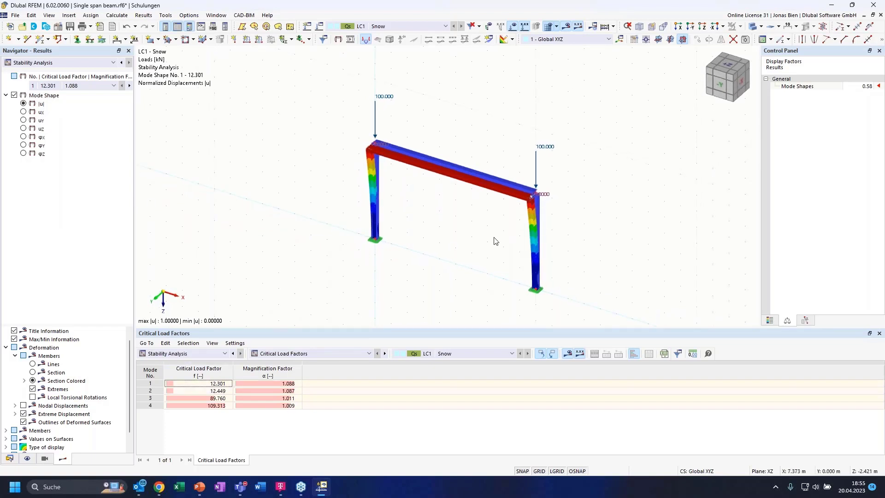
scroll(495, 240, "up", 2)
middle_click_drag(664, 237, 650, 249, "ctrl")
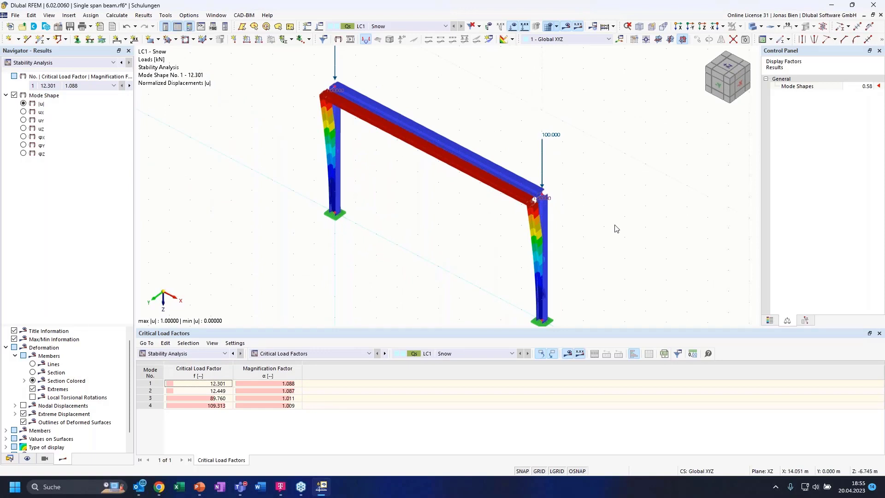
middle_click_drag(618, 213, 622, 219, "ctrl")
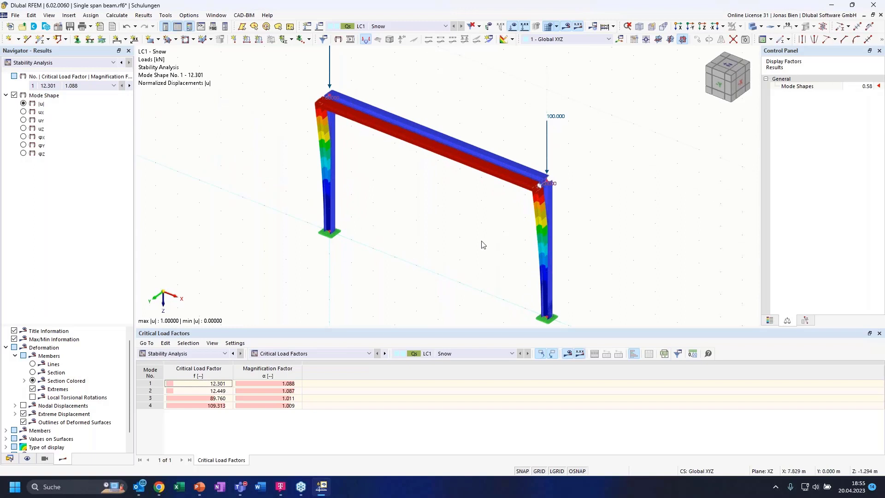
middle_click_drag(467, 92, 531, 127, "ctrl")
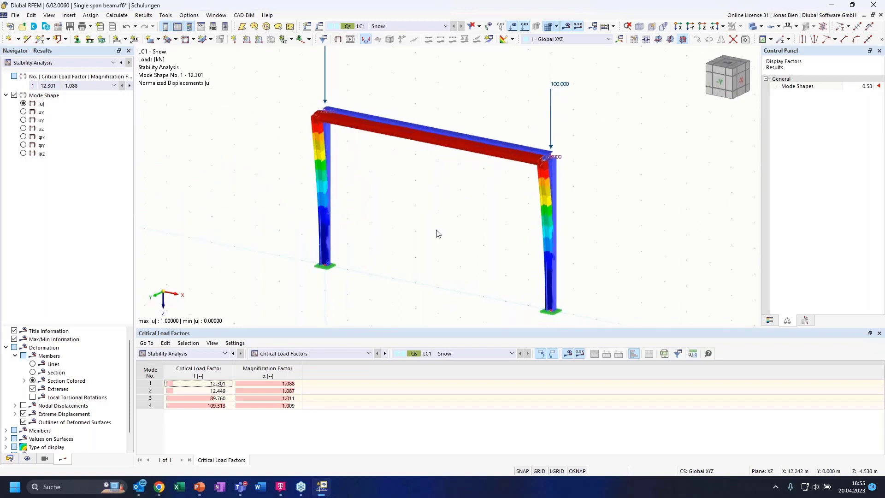
left_click(180, 385)
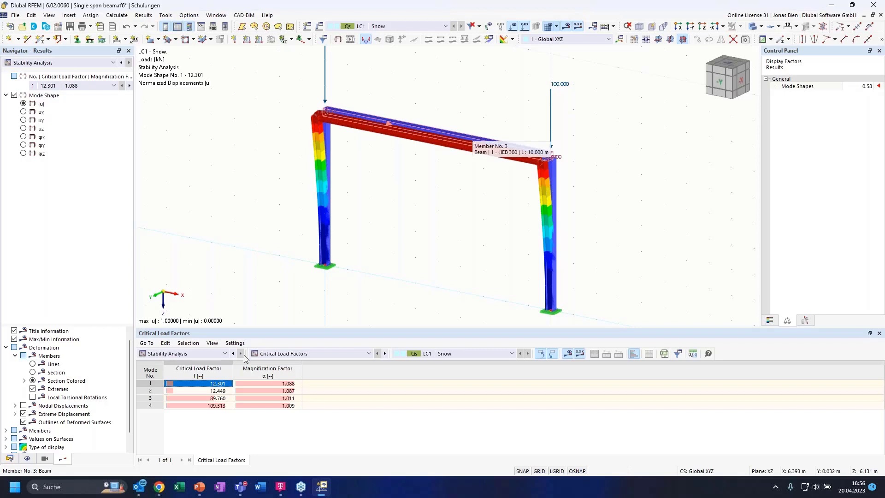
left_click(199, 392)
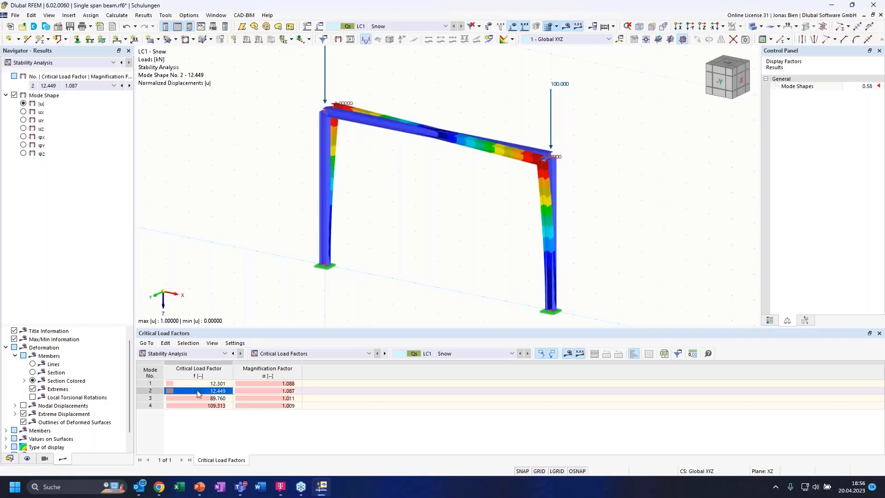
Compare the frame's mode shapes 1 and 3 with the displaced shape viewed from several angles.
left_click(203, 384)
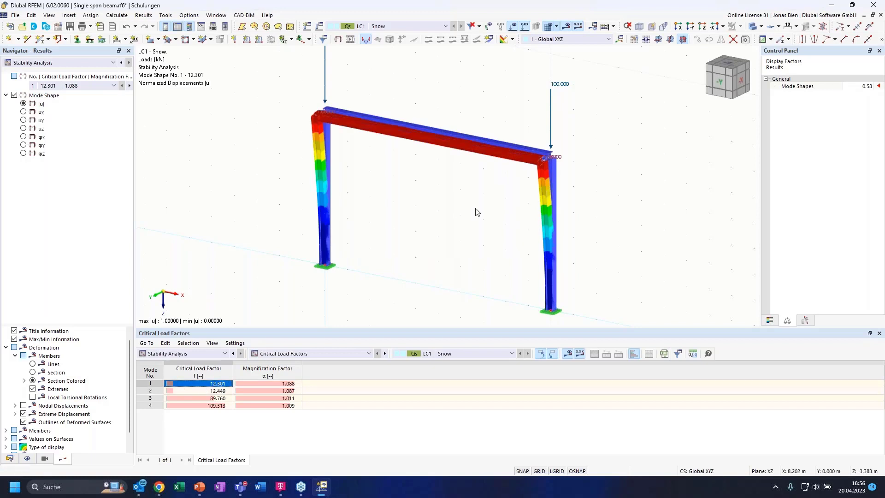
middle_click_drag(431, 205, 395, 212, "ctrl")
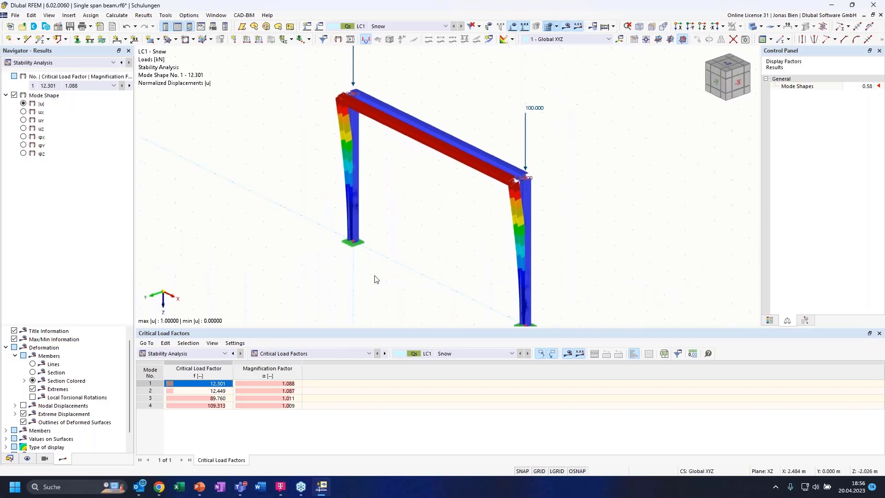
left_click(212, 399)
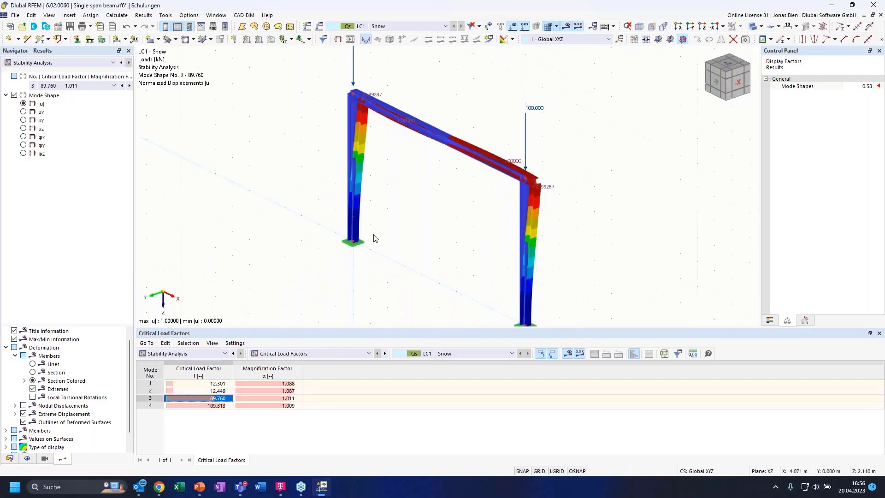
middle_click_drag(400, 243, 477, 206, "ctrl")
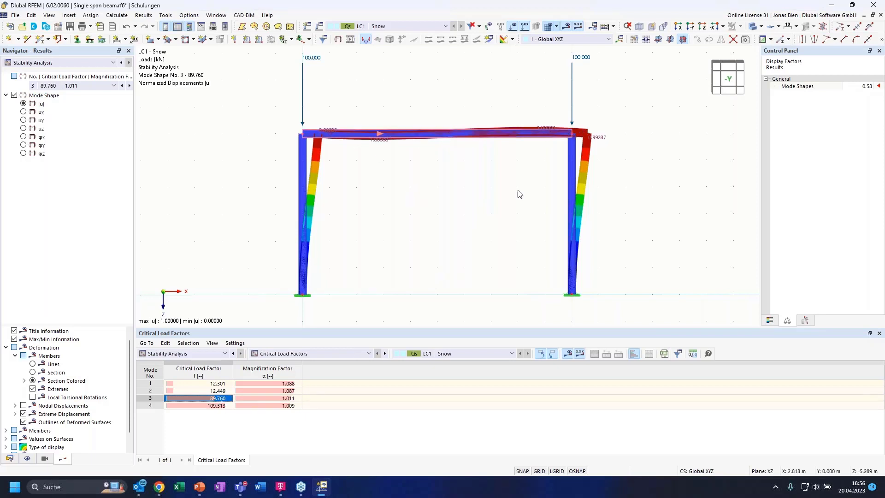
middle_click_drag(497, 188, 518, 198, "ctrl")
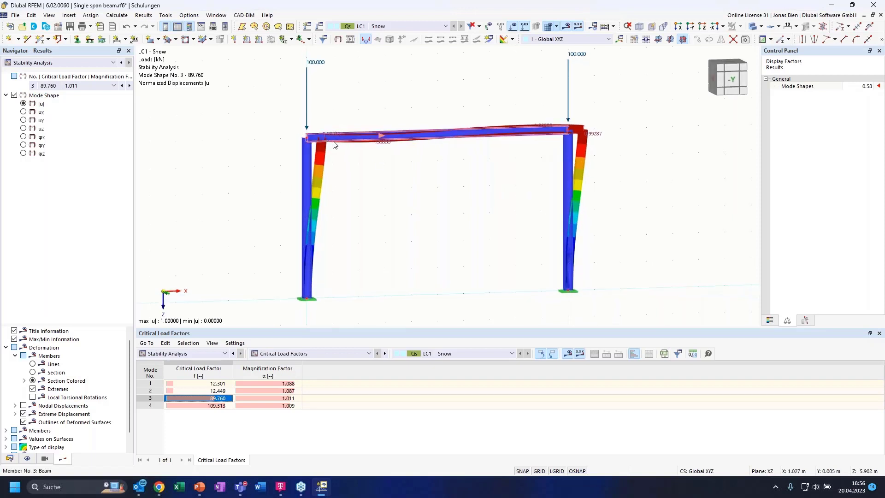
mouse_move(331, 141)
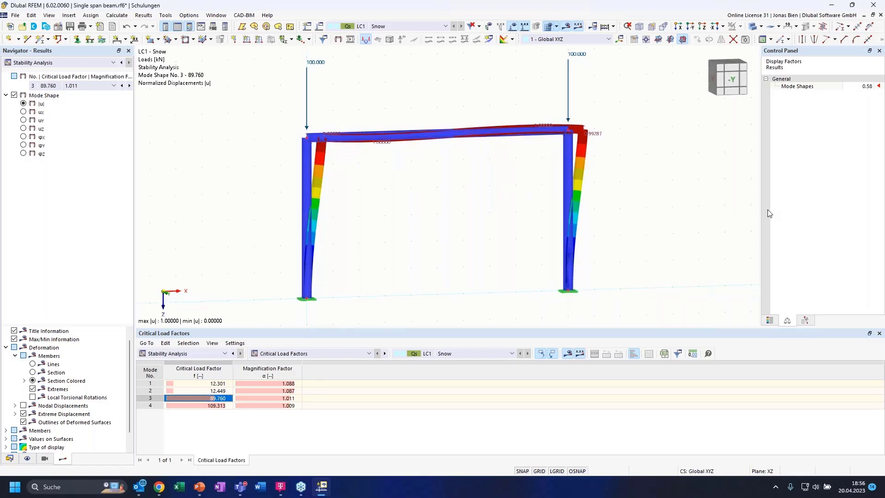
middle_click_drag(759, 211, 655, 203, "ctrl")
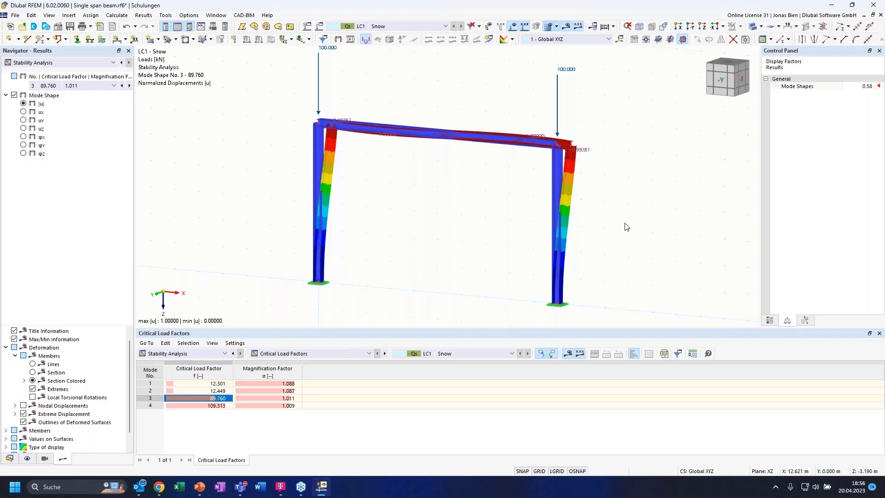
middle_click_drag(475, 178, 470, 197, "ctrl")
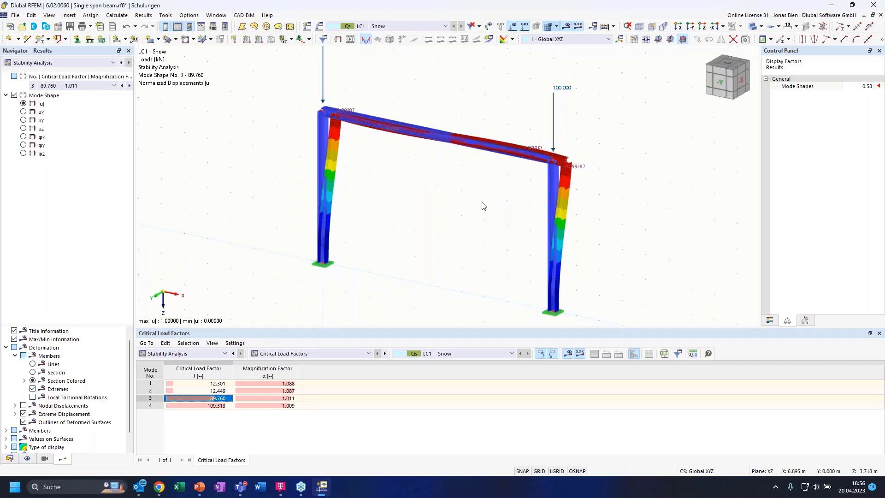
Compare mode shapes 1 and 2, then examine the out-of-plane sway at the column tops in mode shape 1.
left_click(218, 384)
left_click(220, 392)
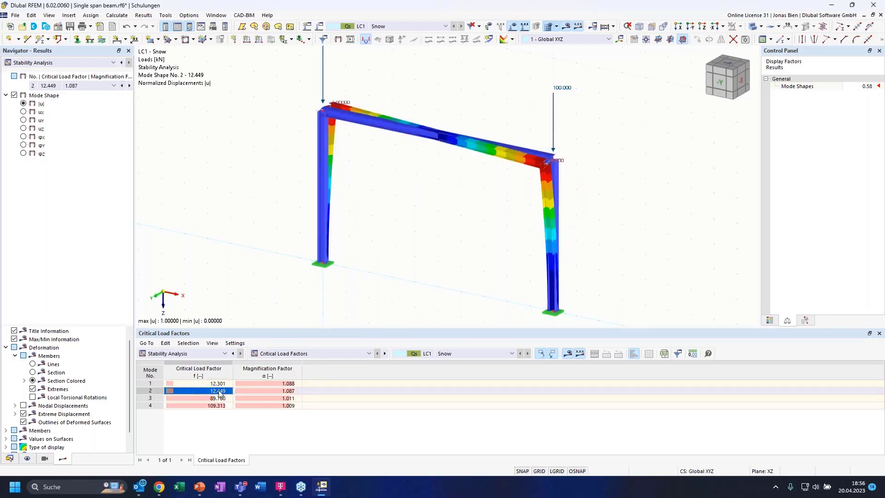
key("Up")
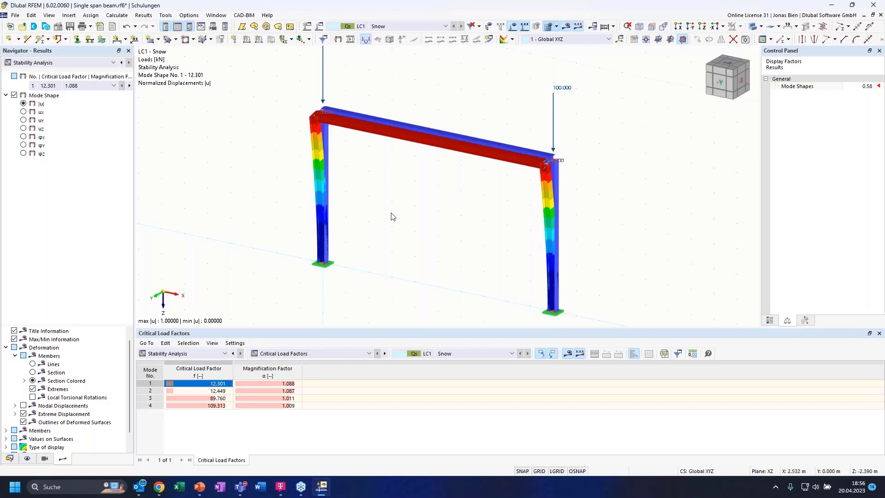
middle_click_drag(464, 215, 392, 198, "ctrl")
scroll(364, 149, "down", 2)
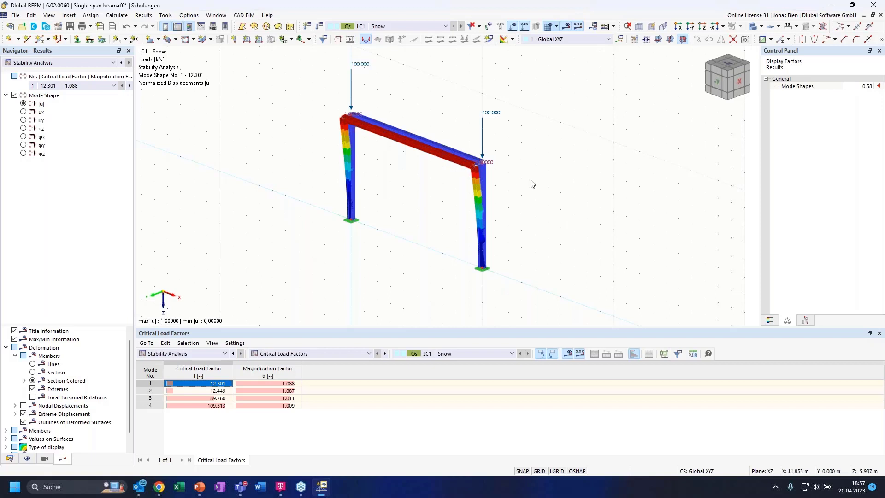
middle_click_drag(533, 185, 535, 185, "ctrl")
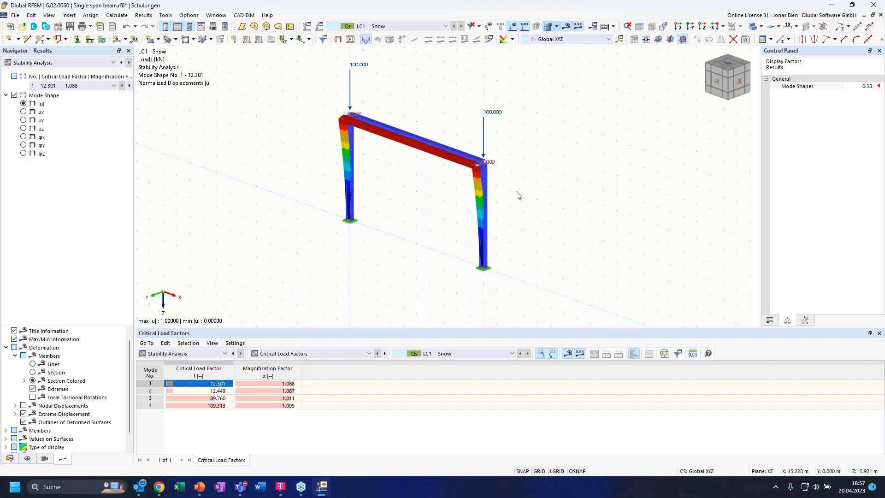
middle_click_drag(553, 201, 540, 214, "ctrl")
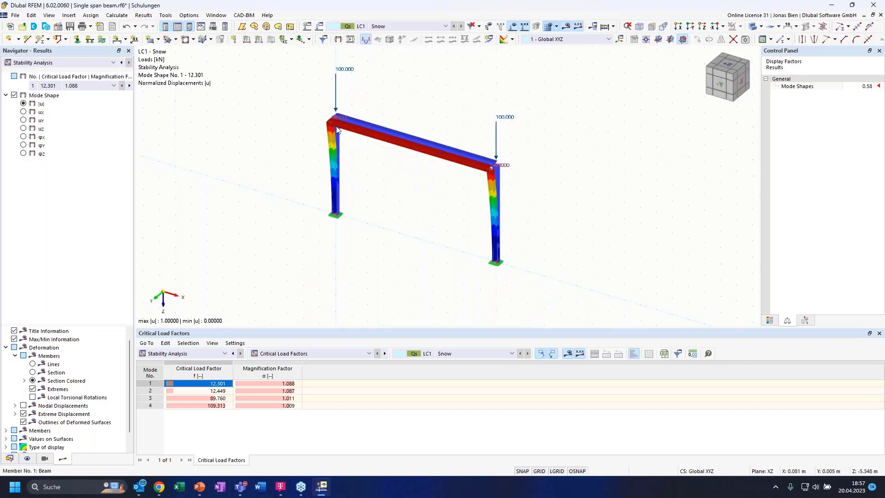
scroll(489, 162, "up", 2)
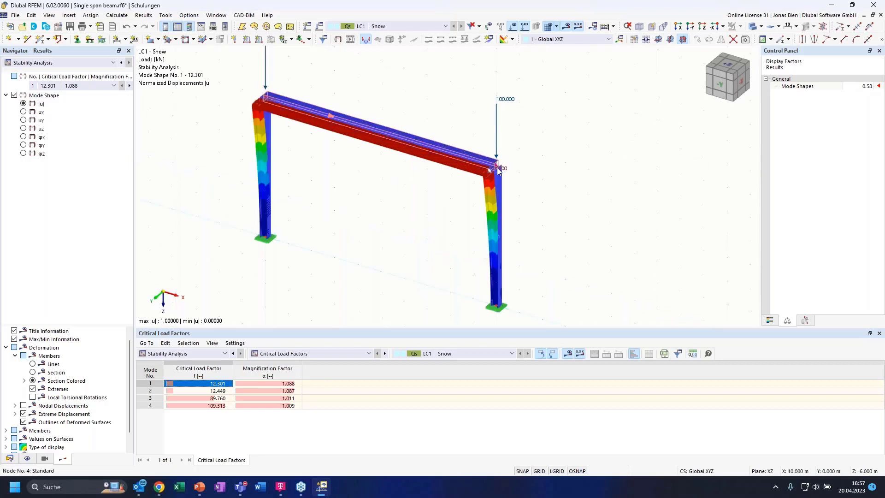
middle_click_drag(590, 202, 549, 216, "ctrl")
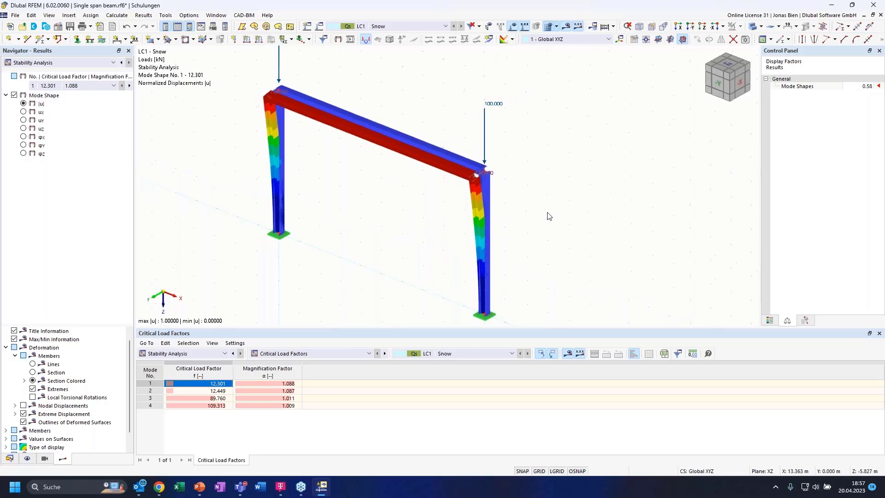
Create a new nodal support that restrains only translation uY, with all other translations and rotations free.
left_click(78, 39)
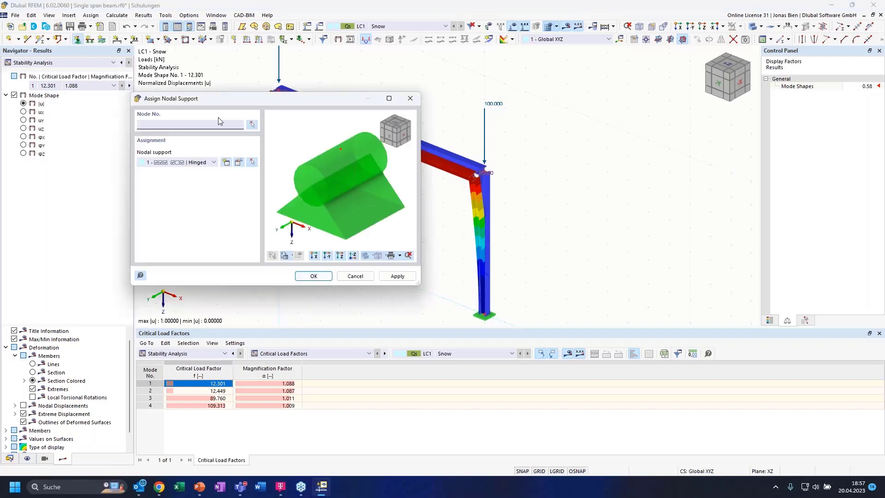
left_click(206, 165)
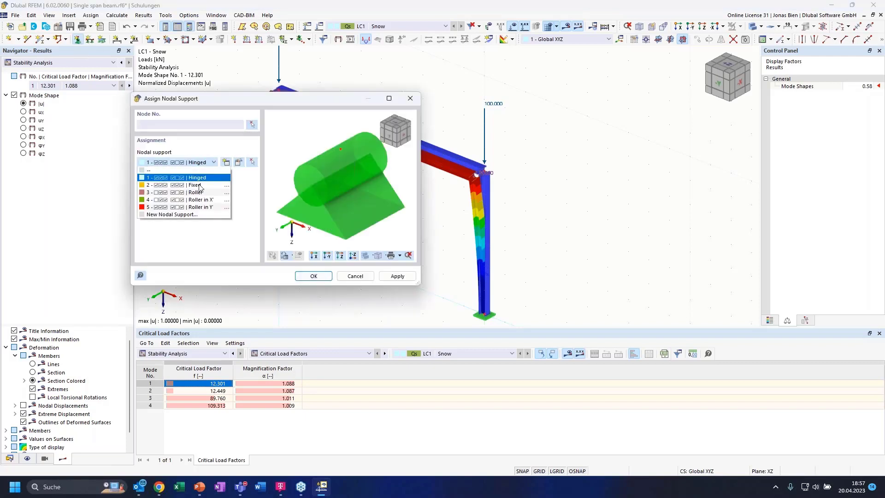
left_click(187, 221)
left_click(226, 162)
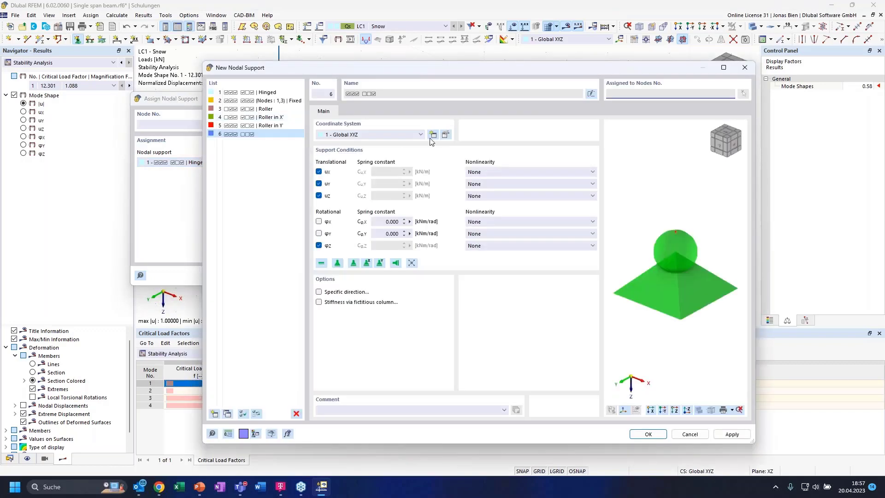
left_click(318, 196)
left_click(319, 245)
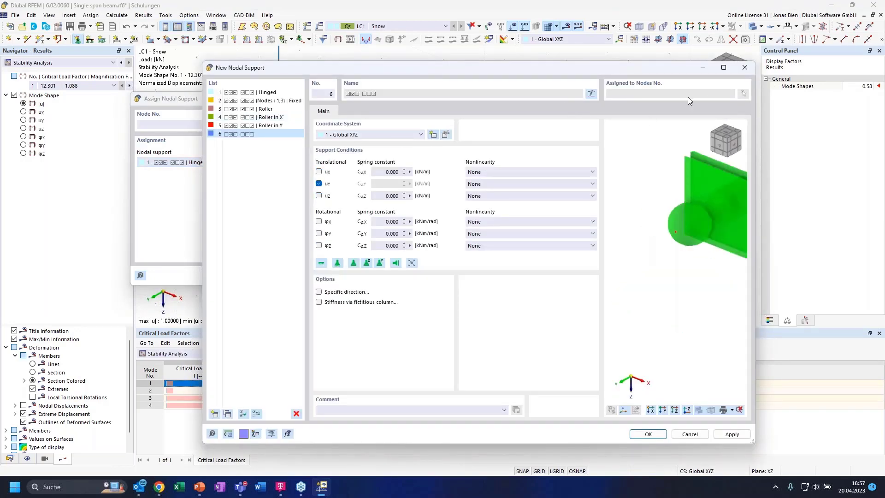
left_click(648, 435)
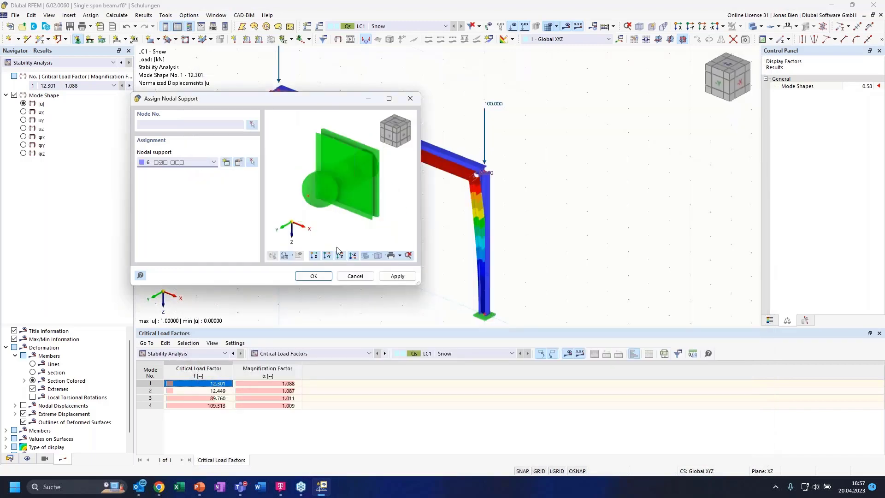
Assign the uY-only nodal support to nodes 2 and 4 at the tops of both columns.
left_click(252, 124)
left_click(477, 175)
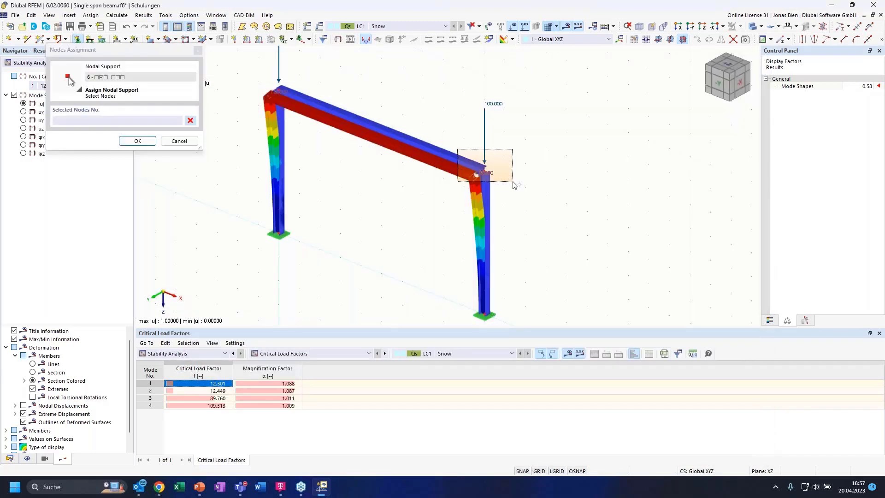
left_click(272, 93)
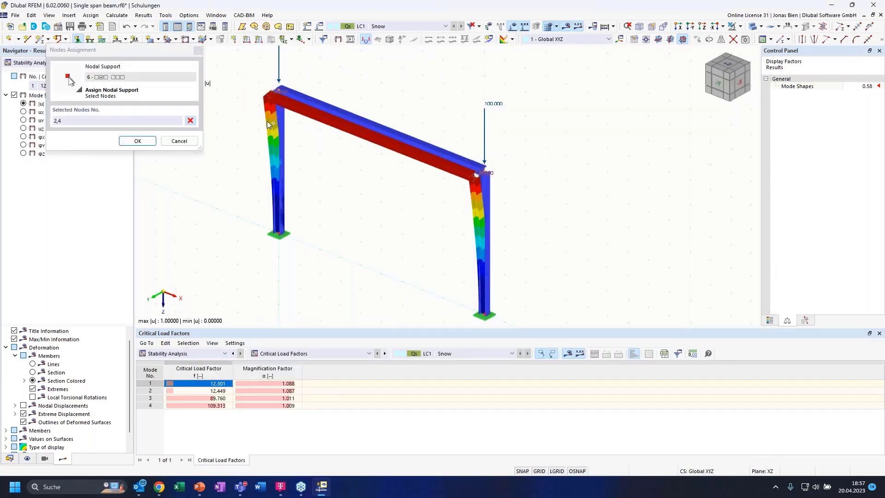
left_click(138, 140)
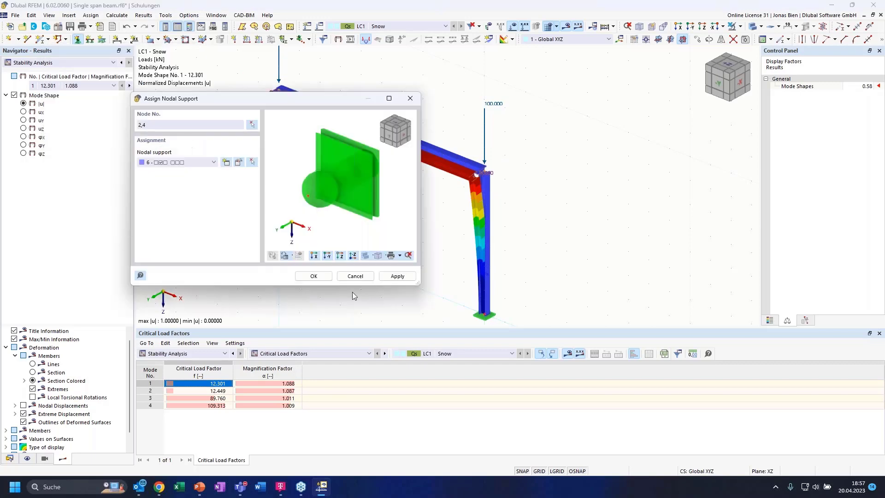
left_click(312, 276)
Calculate load case LC1 for the laterally supported frame and display its stability analysis results.
middle_click_drag(607, 172, 616, 194, "ctrl")
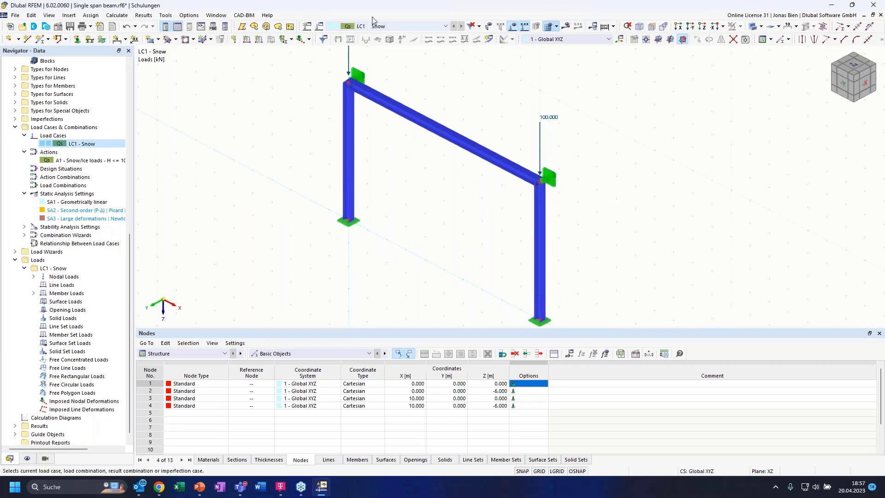
left_click(566, 26)
left_click(481, 282)
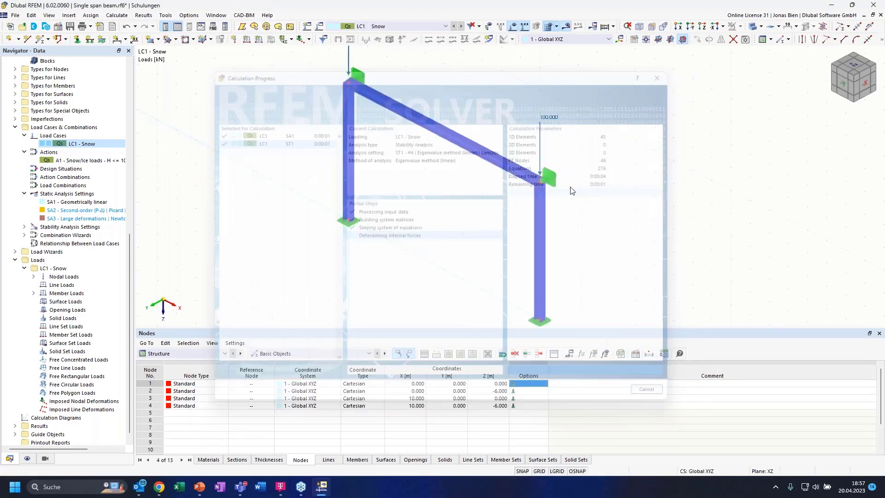
left_click(196, 353)
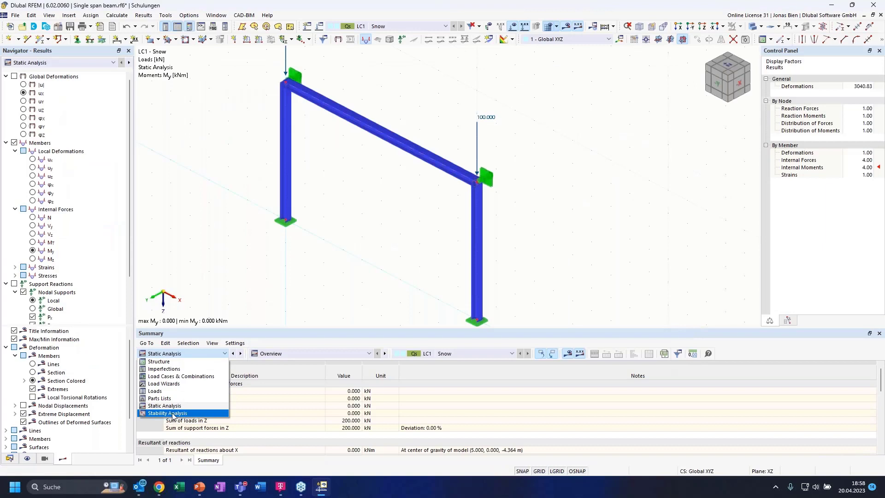
left_click(176, 417)
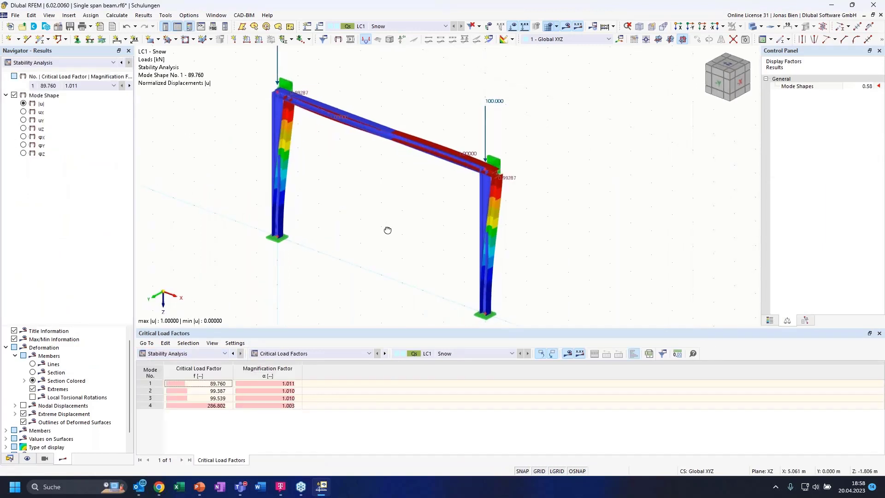
Compare the supported frame's mode shapes 1 to 3 and examine mode shape 1 from several angles.
left_click(206, 392)
left_click(203, 397)
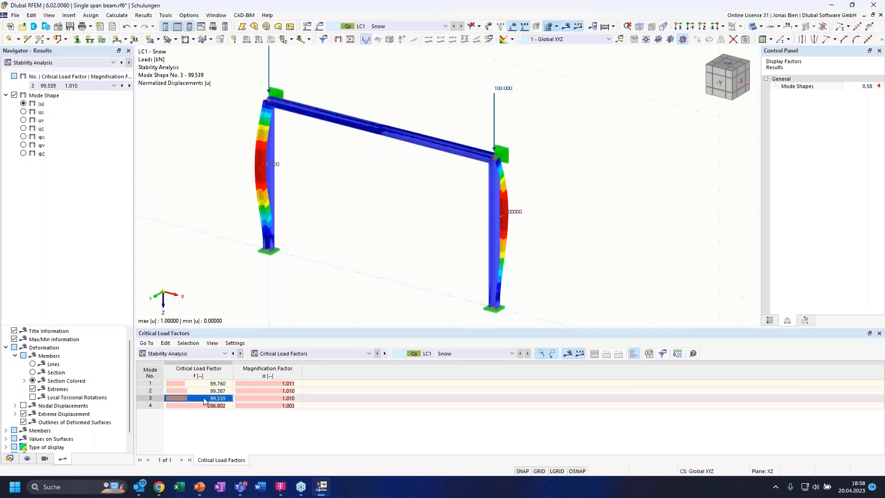
left_click(203, 384)
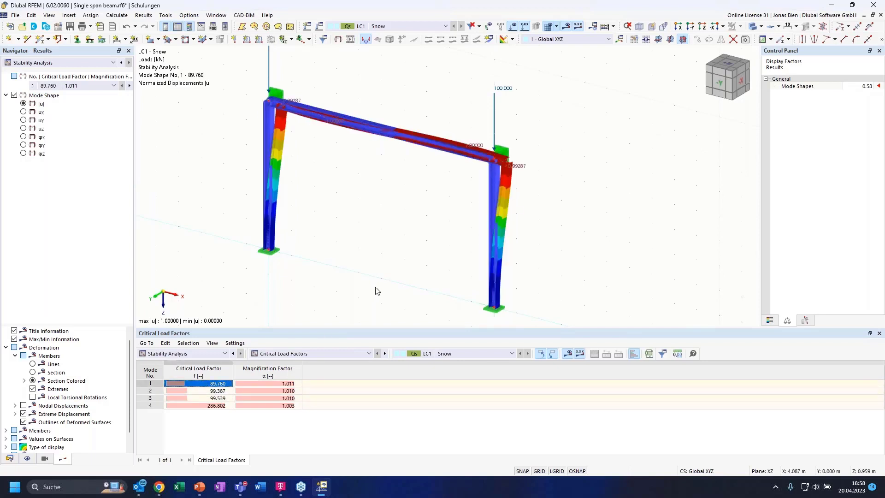
middle_click_drag(433, 275, 349, 267, "ctrl")
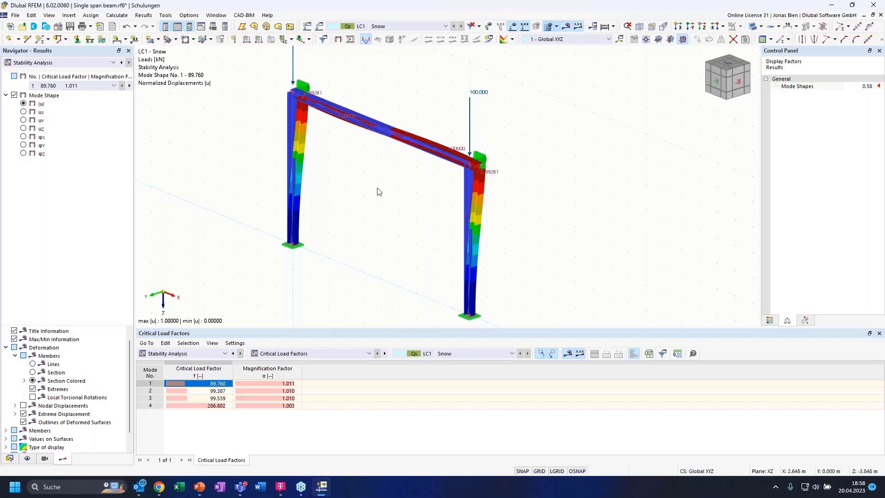
middle_click_drag(404, 190, 423, 187, "ctrl")
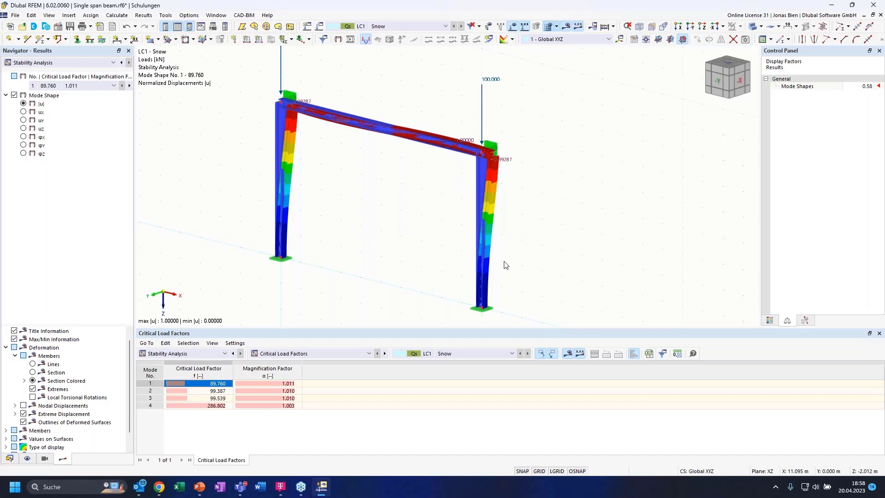
middle_click_drag(571, 184, 599, 162)
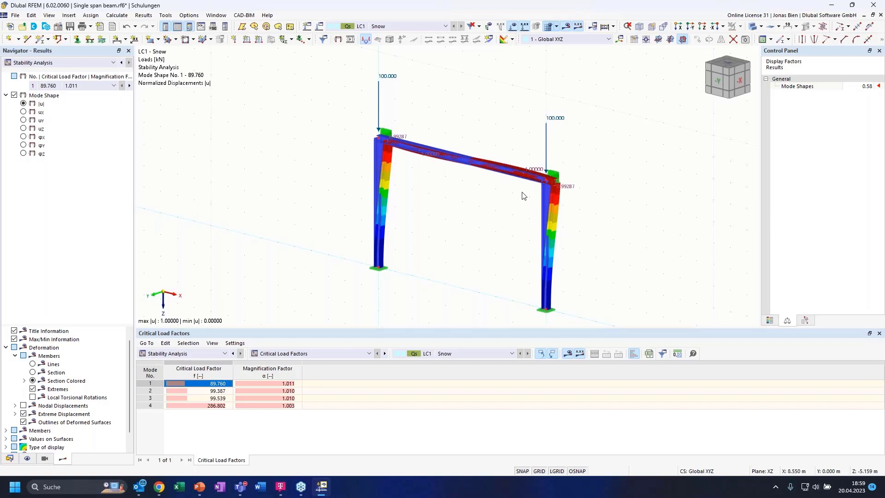
middle_click_drag(490, 231, 524, 218, "ctrl")
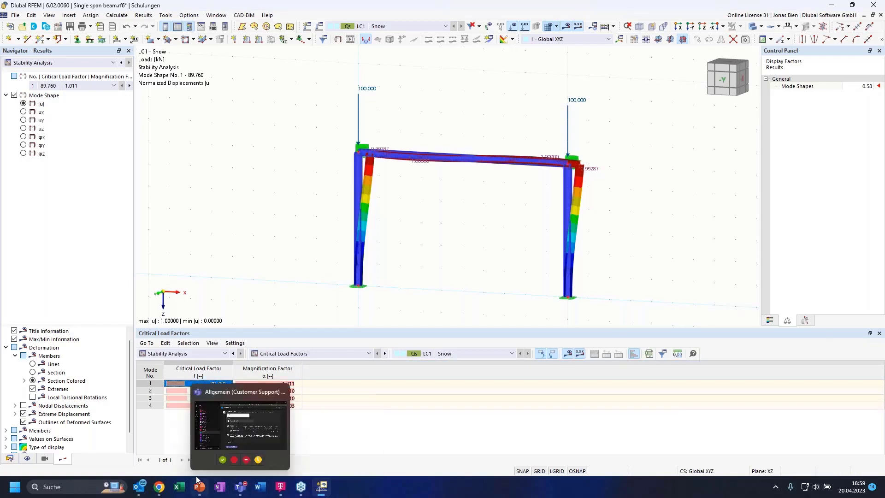
left_click(321, 487)
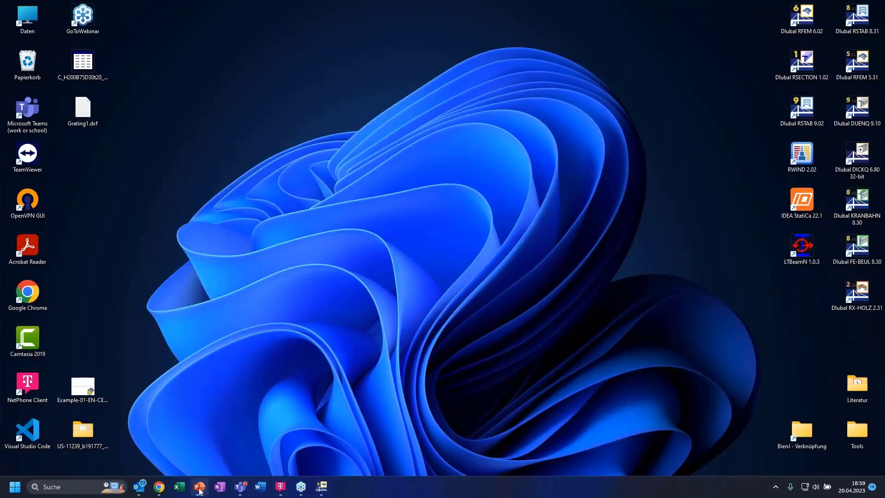
key("alt+Tab")
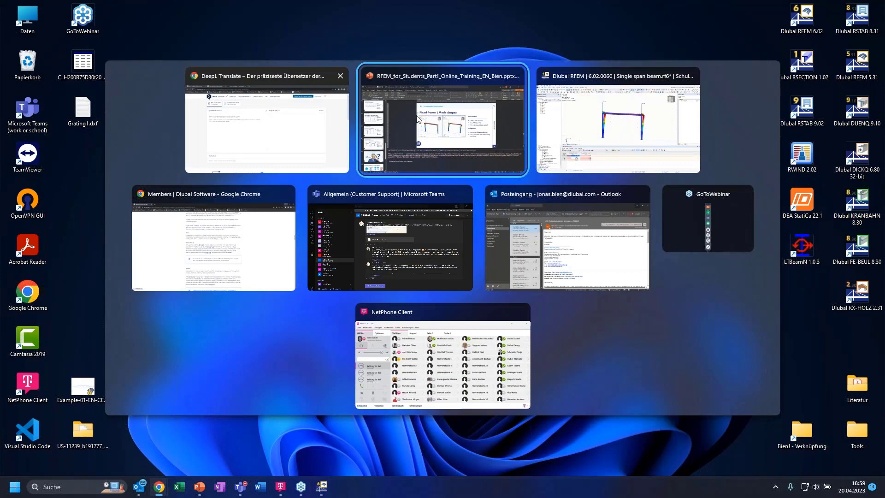
key("alt+Tab")
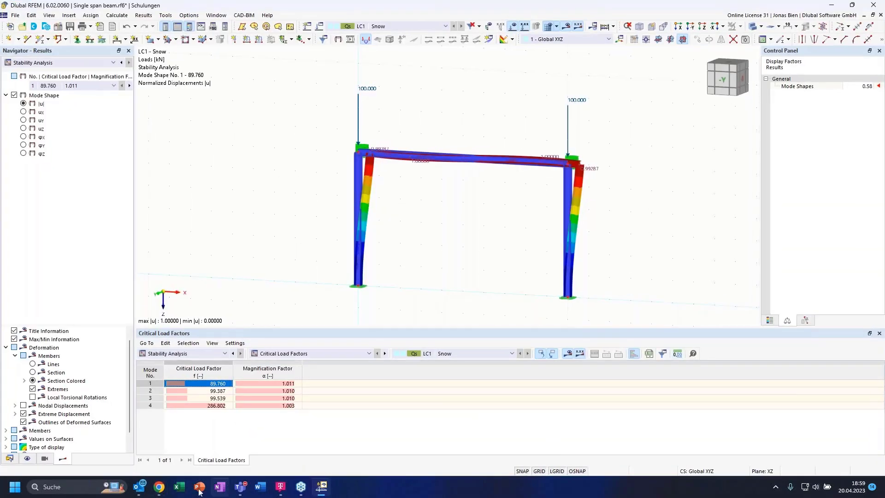
left_click(199, 491)
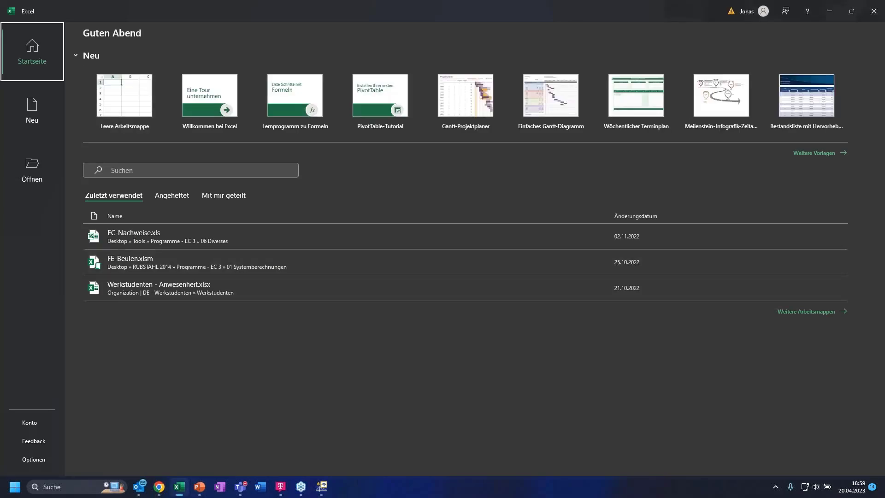
left_click(874, 11)
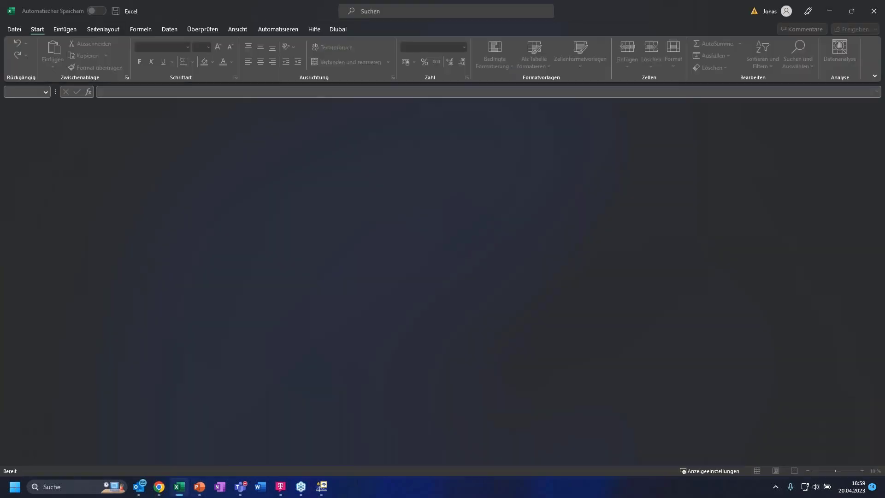